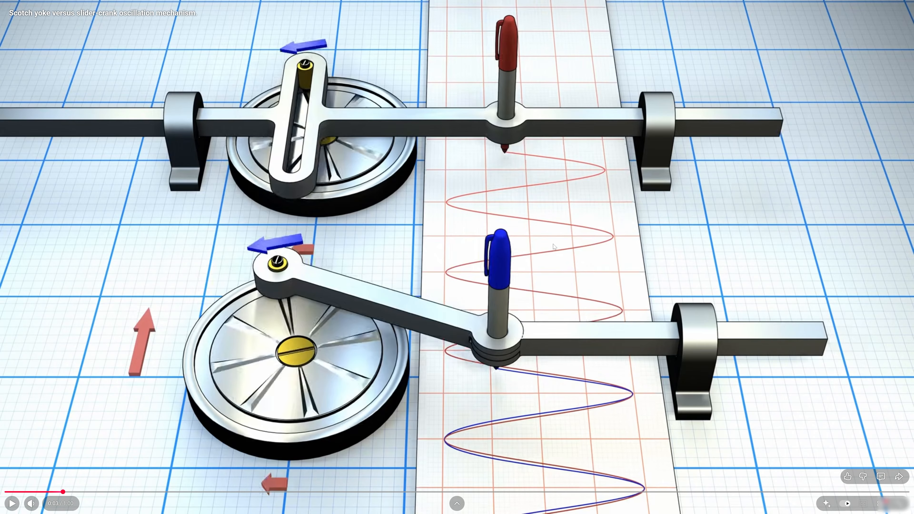
Step: Play and pause the reference video comparing the Scotch yoke and slider-crank mechanisms to examine their motion
left_click(483, 237)
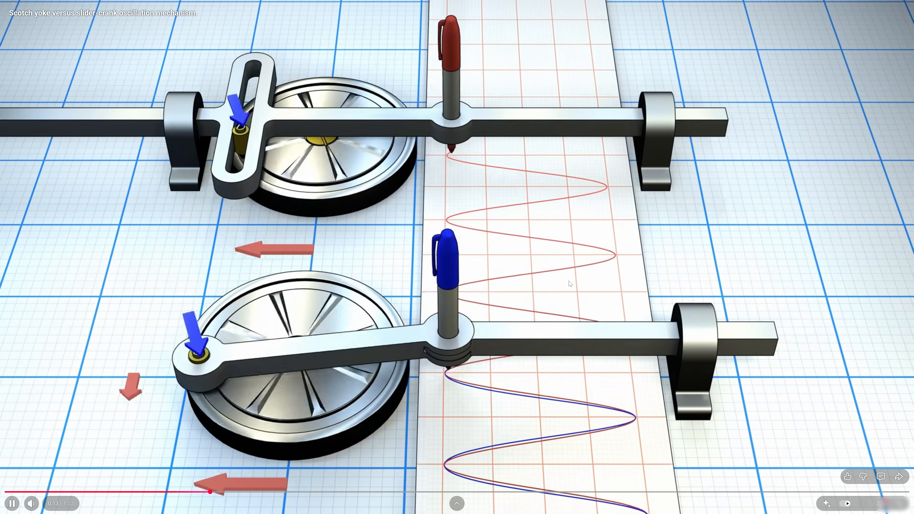
key("space")
key("space")
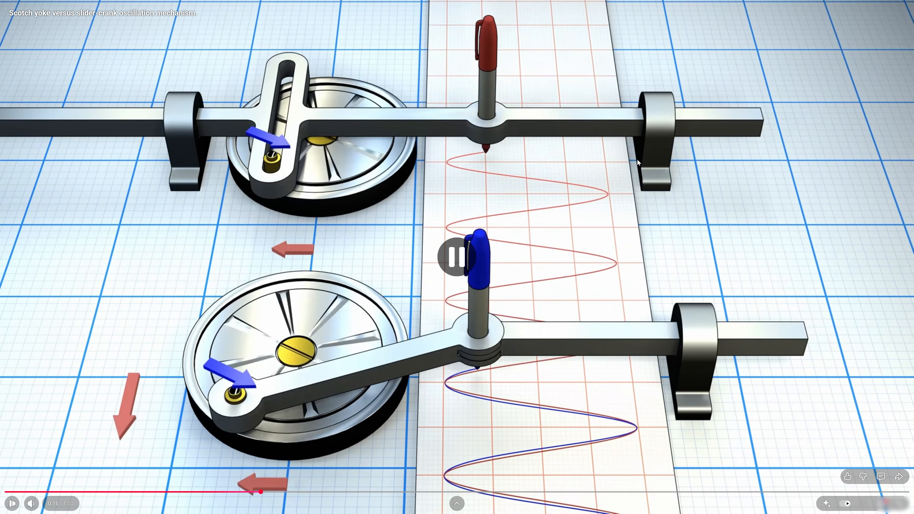
key("space")
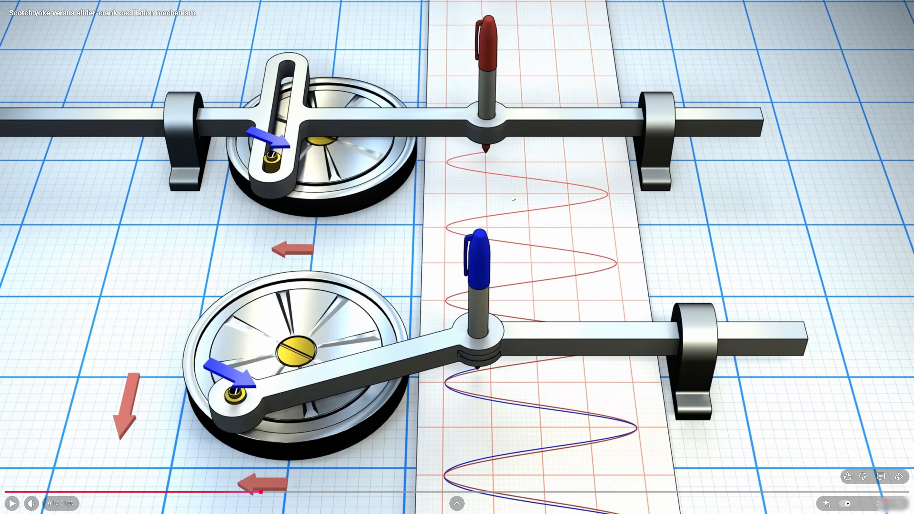
left_click(454, 240)
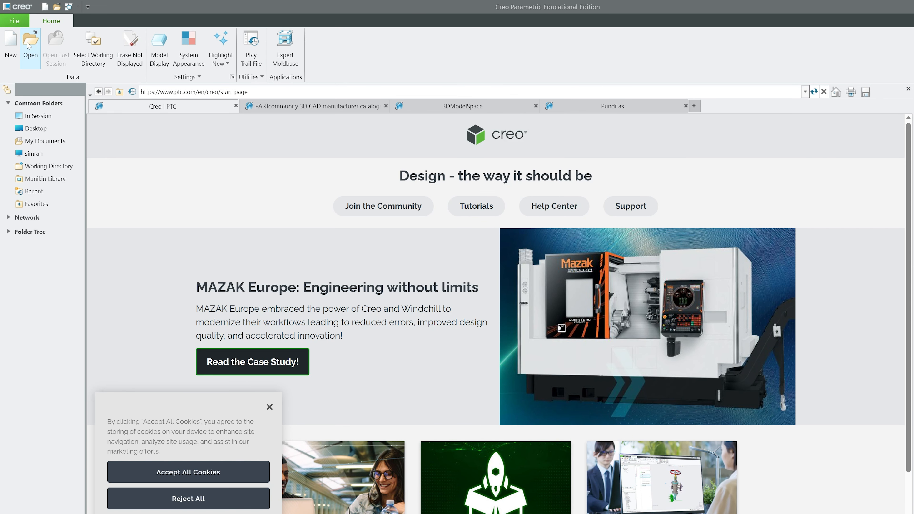
Step: Start a new design assembly file named scotchvssingle without using the default template
left_click(10, 35)
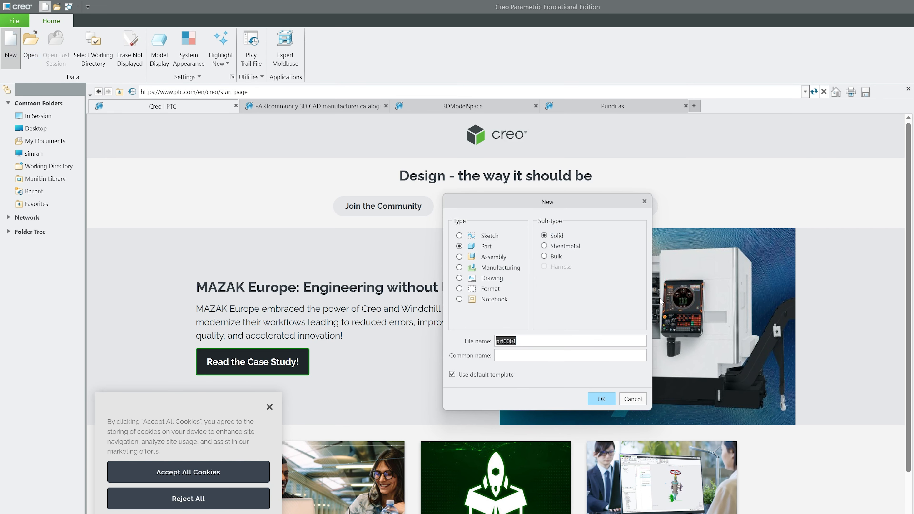
left_click(504, 269)
left_click(459, 257)
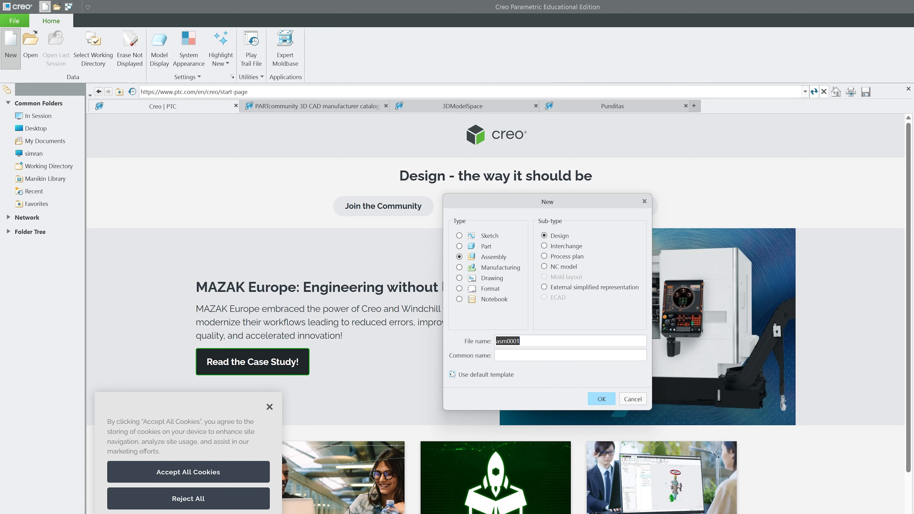
left_click(453, 374)
left_click_drag(528, 341, 443, 338)
type("scotchvssingle")
left_click(601, 399)
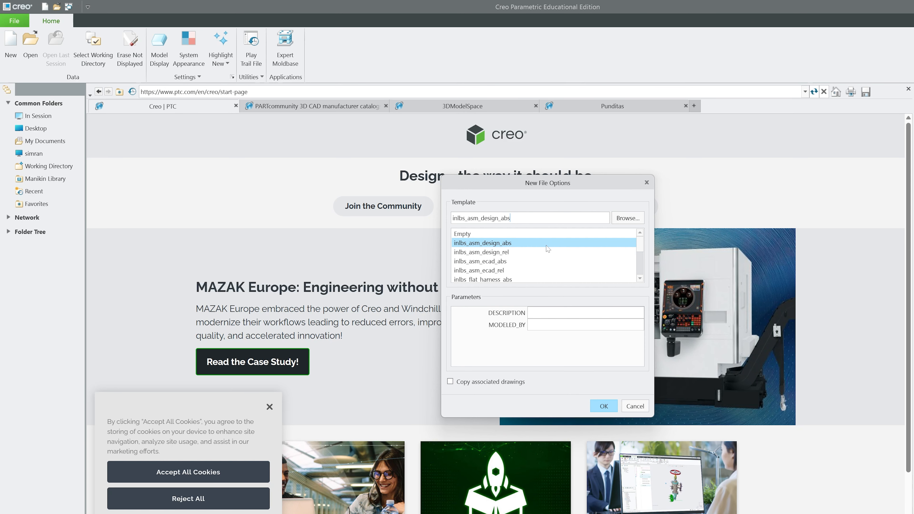
Step: Create the assembly from the mmns_asm_design_abs template
scroll(514, 266, "down", 5)
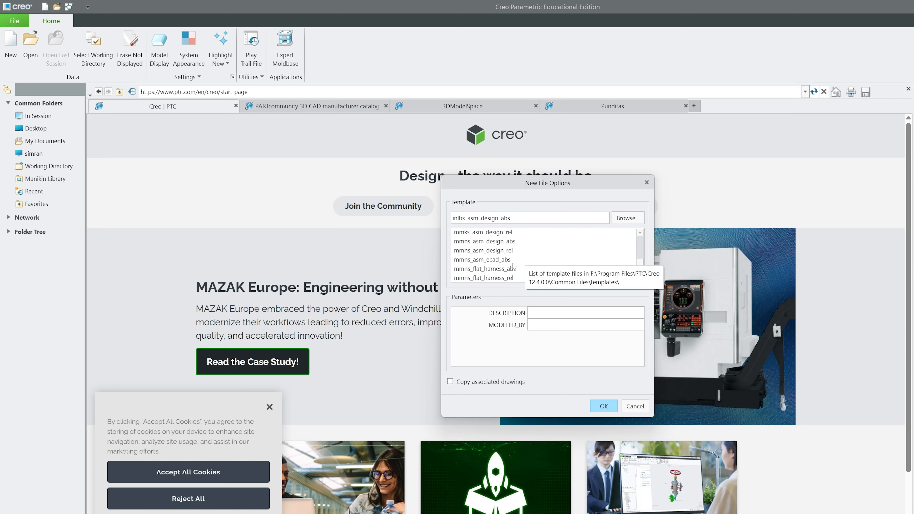
left_click(510, 260)
scroll(509, 260, "up", 3)
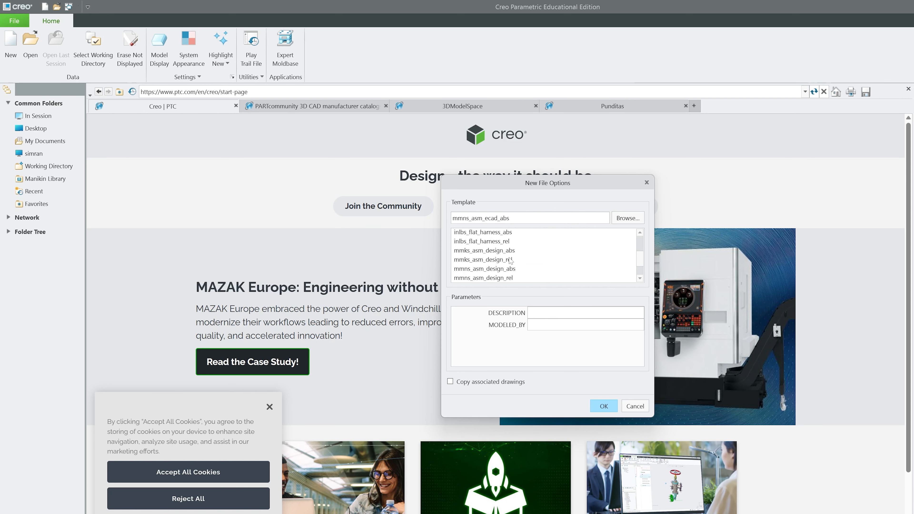
scroll(476, 271, "down", 3)
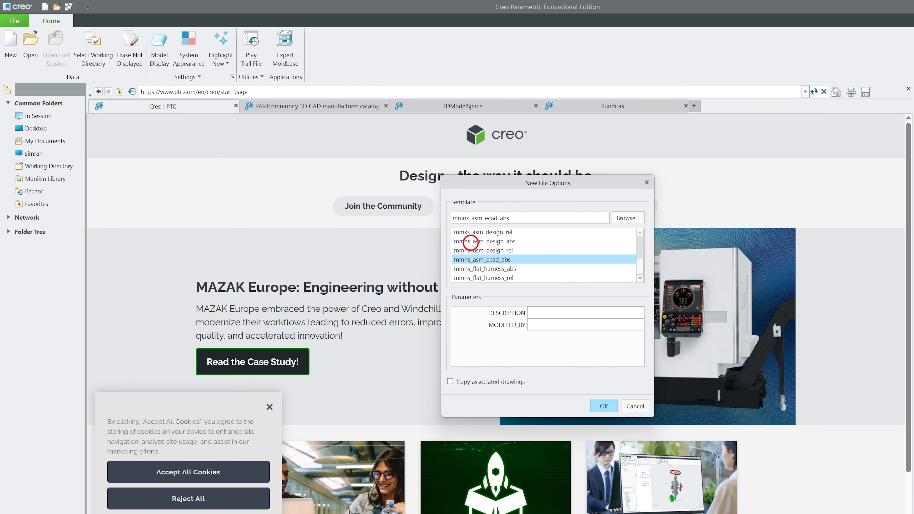
left_click(487, 245)
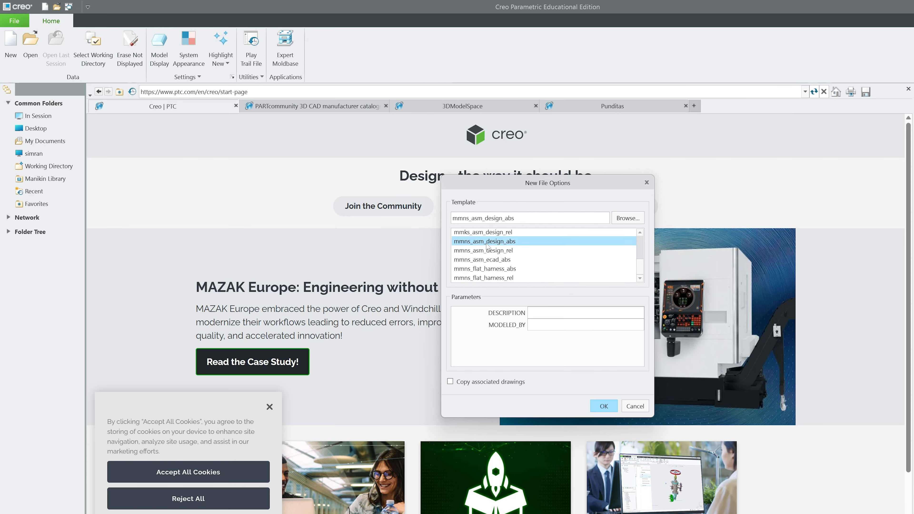
left_click(601, 403)
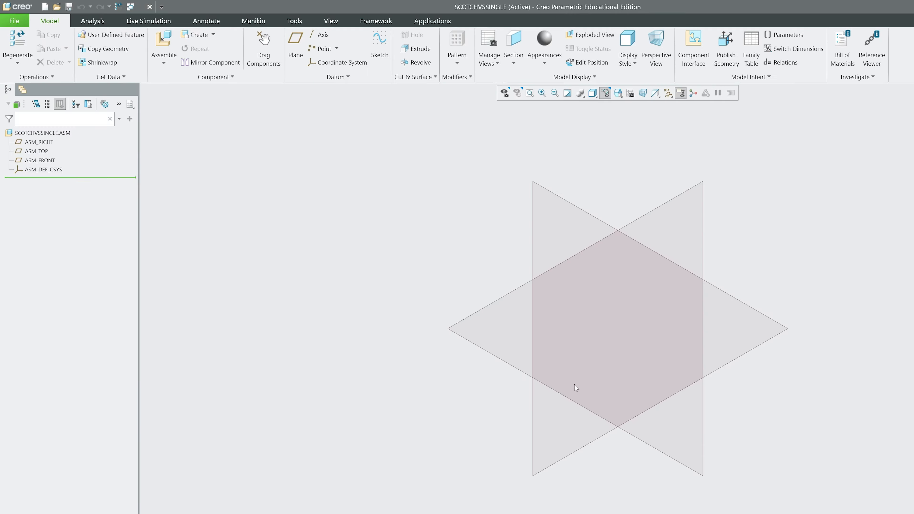
Step: Create a solid part component named BASE in the assembly by copying xyz_template.prt, leaving it unplaced
left_click(213, 35)
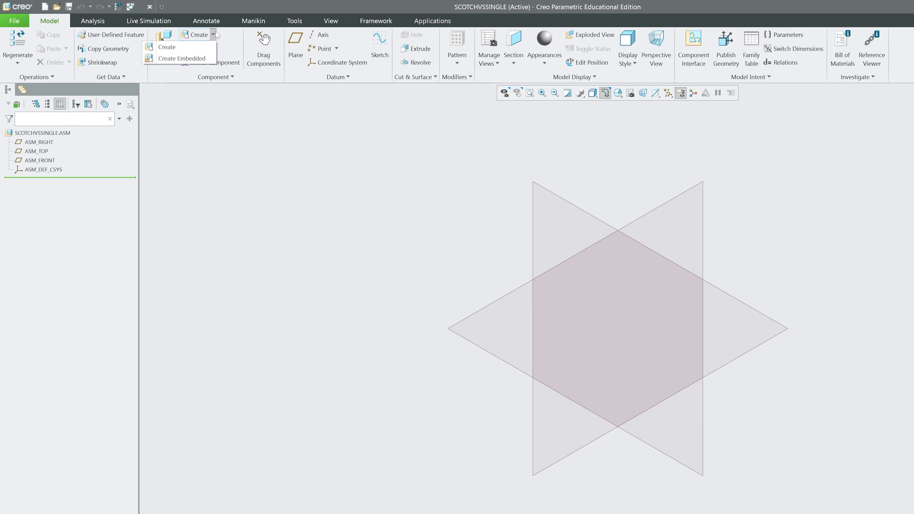
left_click(197, 48)
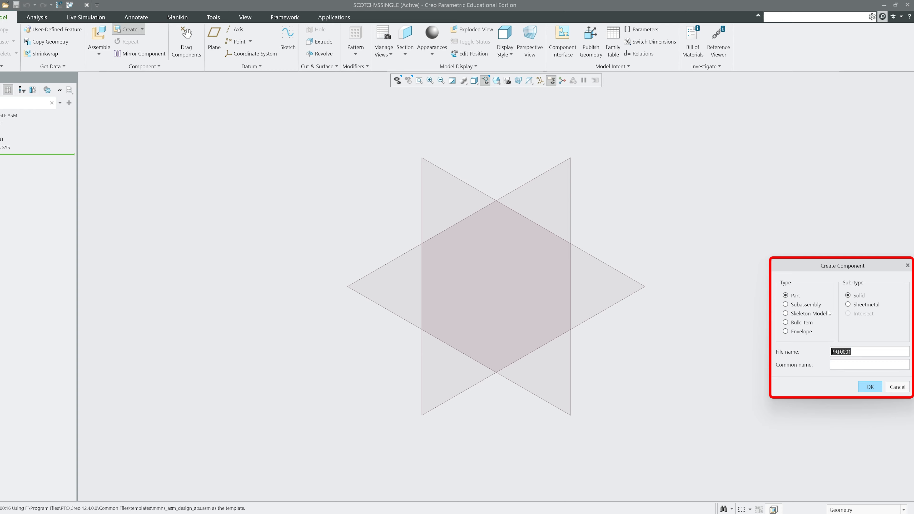
left_click(870, 387)
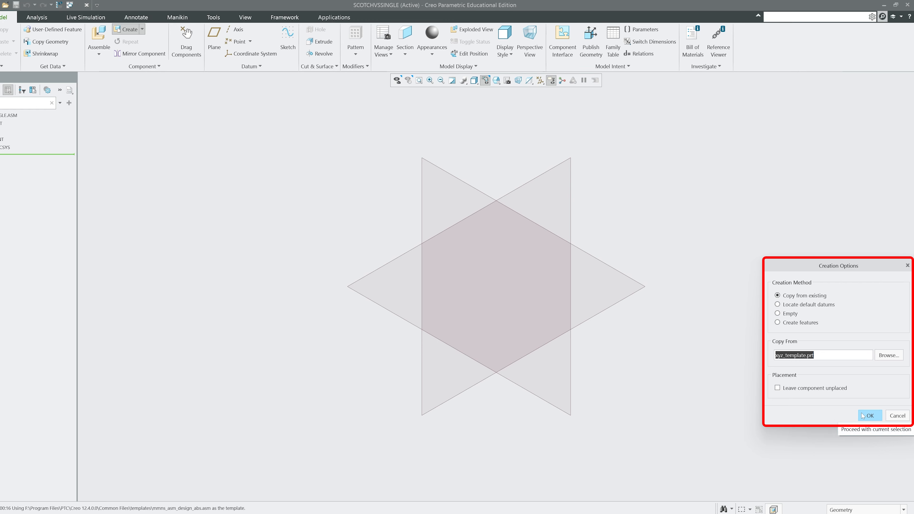
left_click(812, 389)
left_click(870, 415)
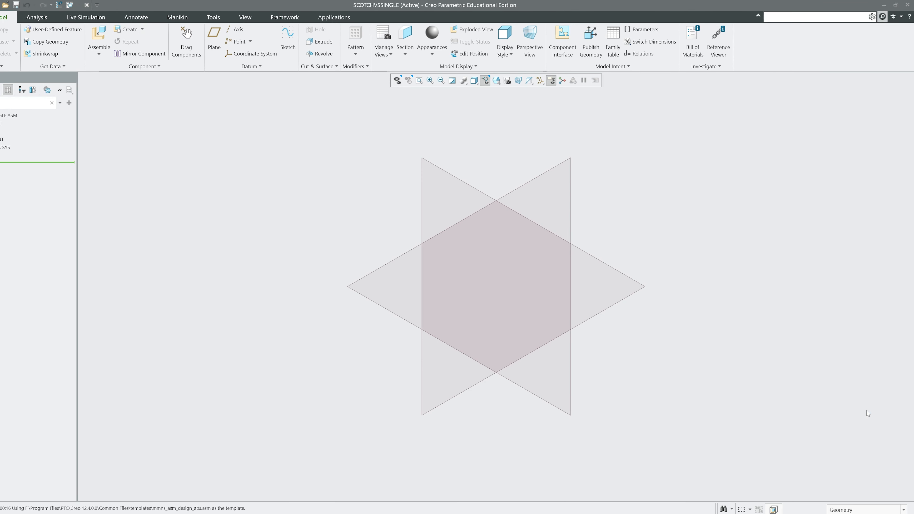
Step: Open the BASE part in its own window and show it in the default orientation
left_click(0, 150)
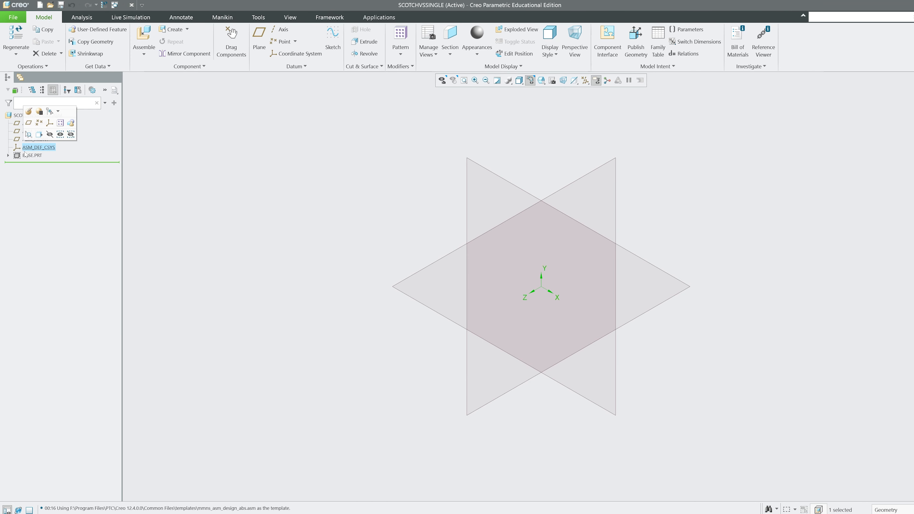
right_click(28, 155)
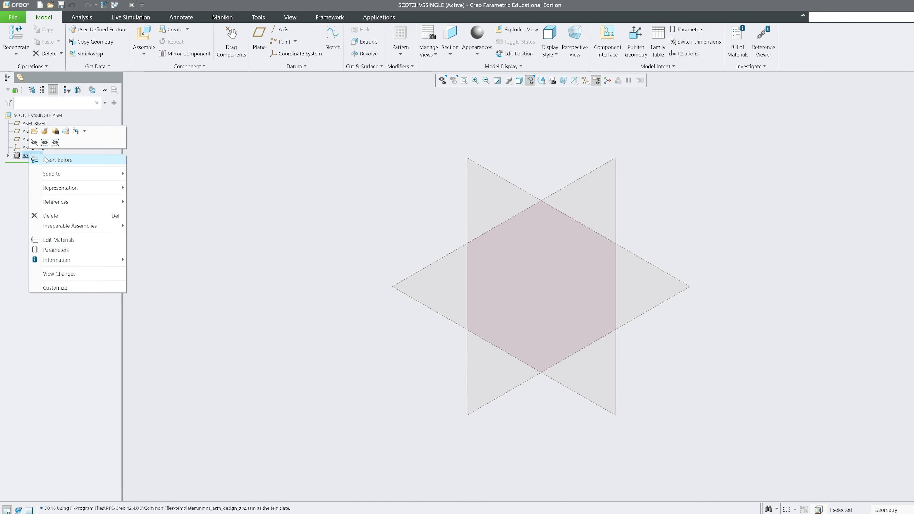
left_click(34, 130)
middle_click_drag(480, 139, 280, 149)
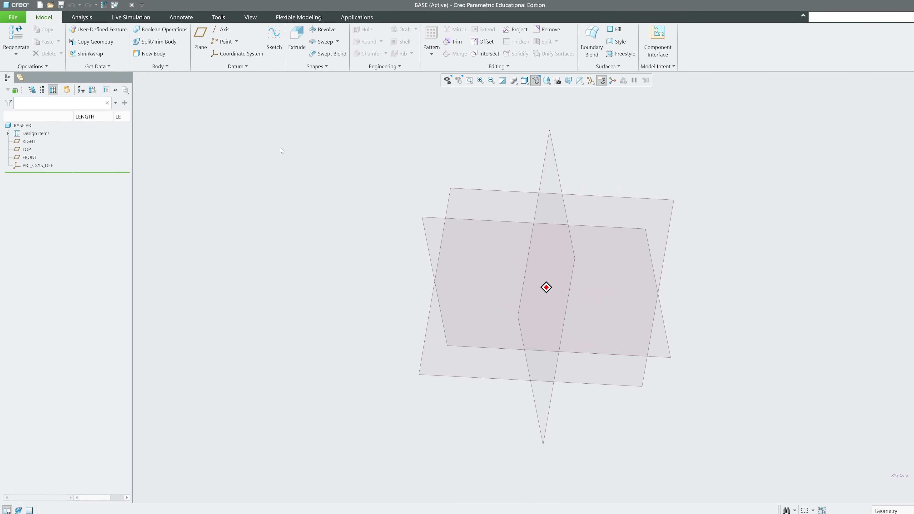
key("ctrl+d")
Step: Start an extrusion on the TOP plane and sketch a center rectangle about 275 mm by 390 mm at the origin
left_click(296, 39)
left_click(417, 280)
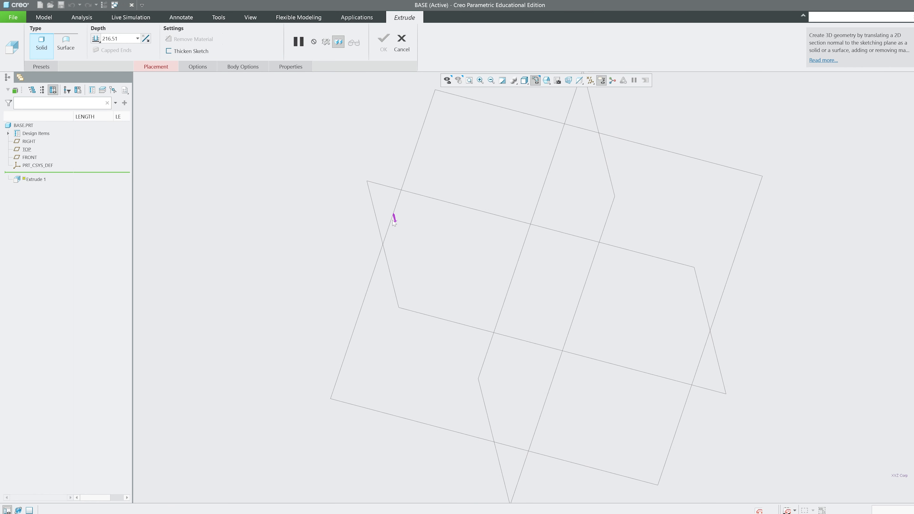
left_click(253, 41)
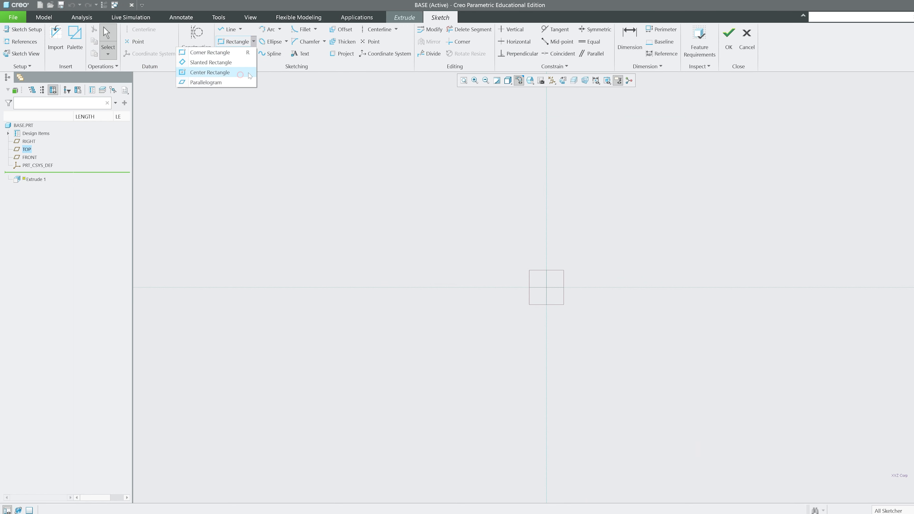
left_click(212, 73)
left_click(546, 287)
left_click(453, 155)
middle_click(453, 155)
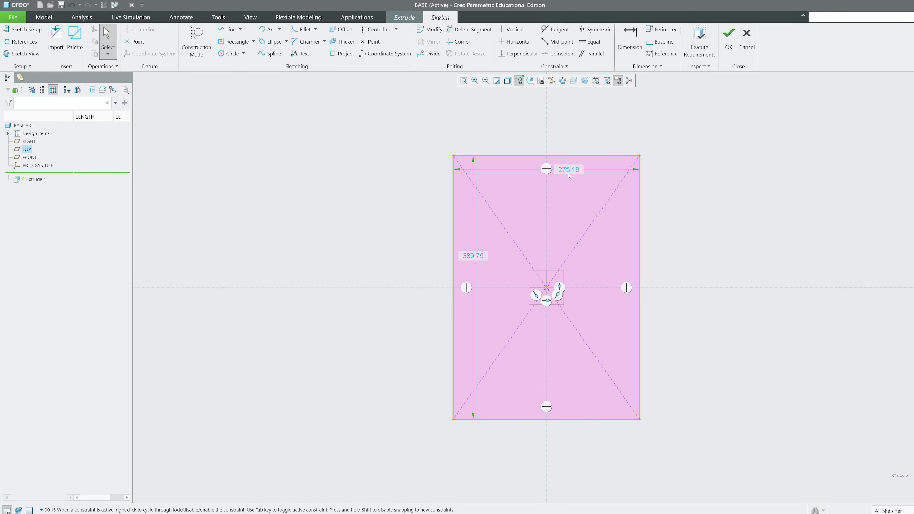
Step: Set the rectangle's horizontal dimension to 300 mm and its vertical dimension to 500 mm
double_click(576, 166)
type("300")
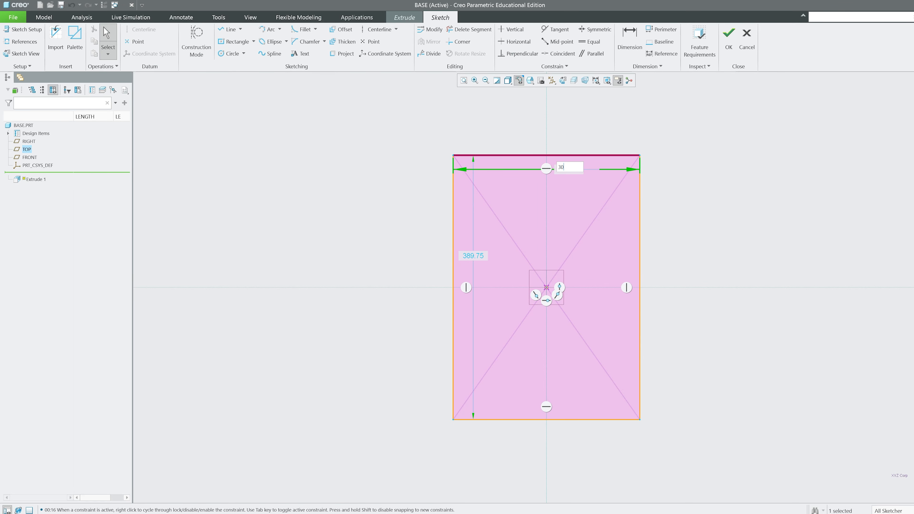
key("Return")
double_click(479, 255)
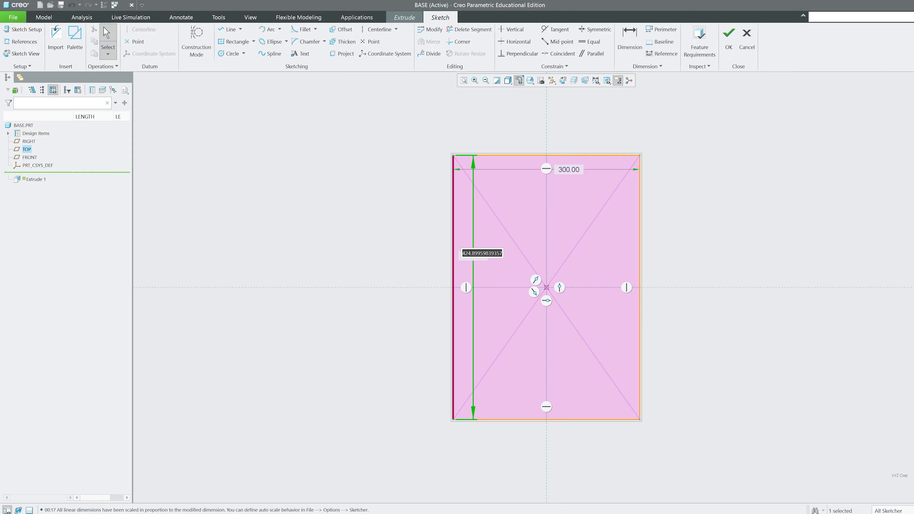
type("500")
key("Return")
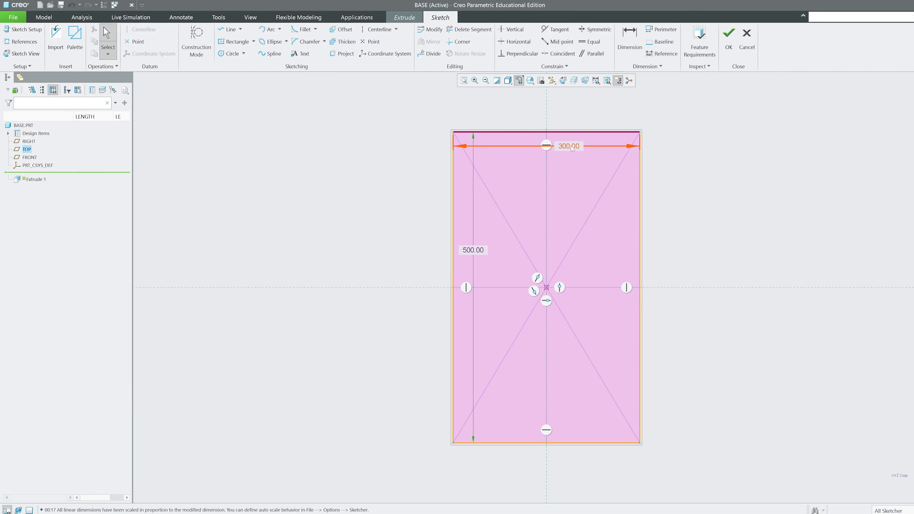
Step: Set the rectangle's width to 600 mm and its height to 1000 mm, and finish the sketch
double_click(571, 146)
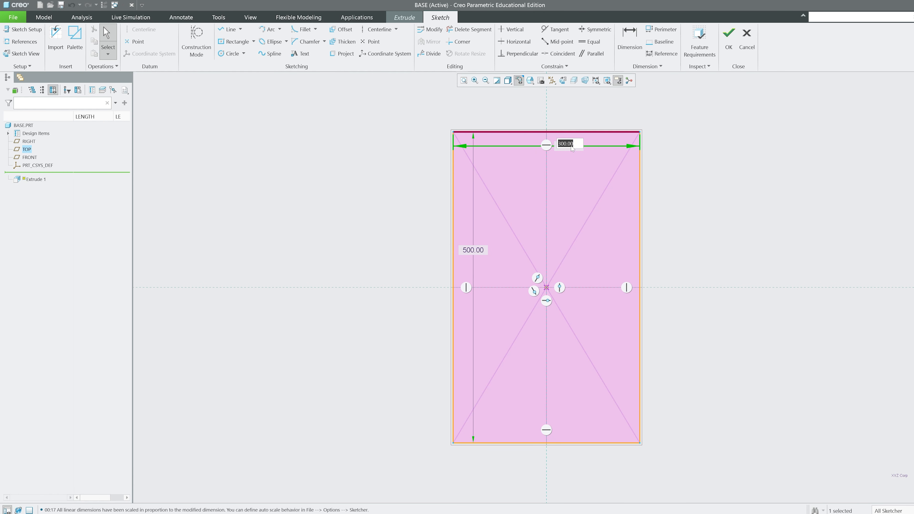
type("600")
key("Return")
double_click(380, 250)
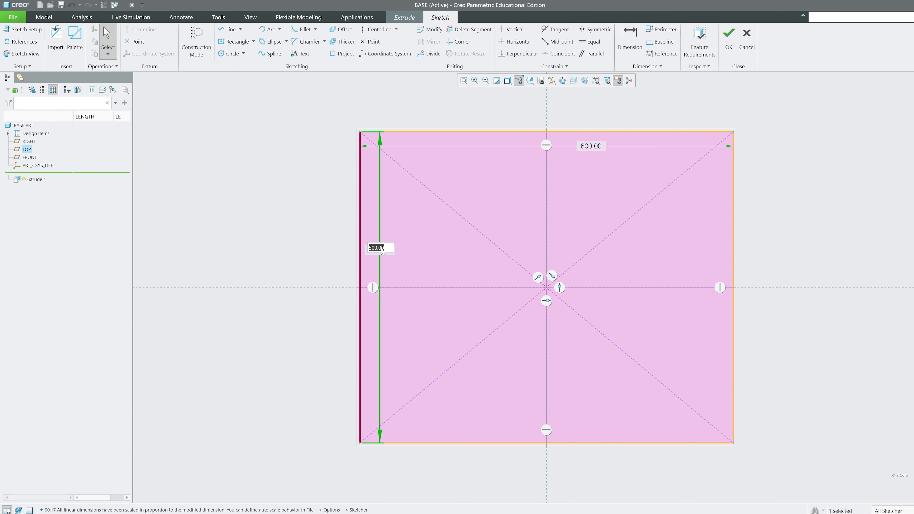
type("1000")
key("Return")
left_click(728, 40)
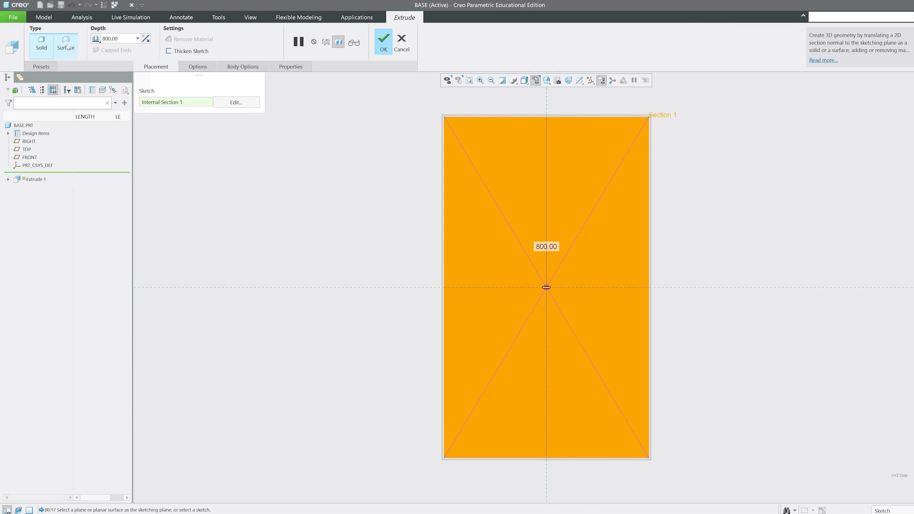
Step: Extrude the rectangle symmetrically about the sketch plane to a total depth of 20 mm
left_click(95, 38)
left_click(90, 57)
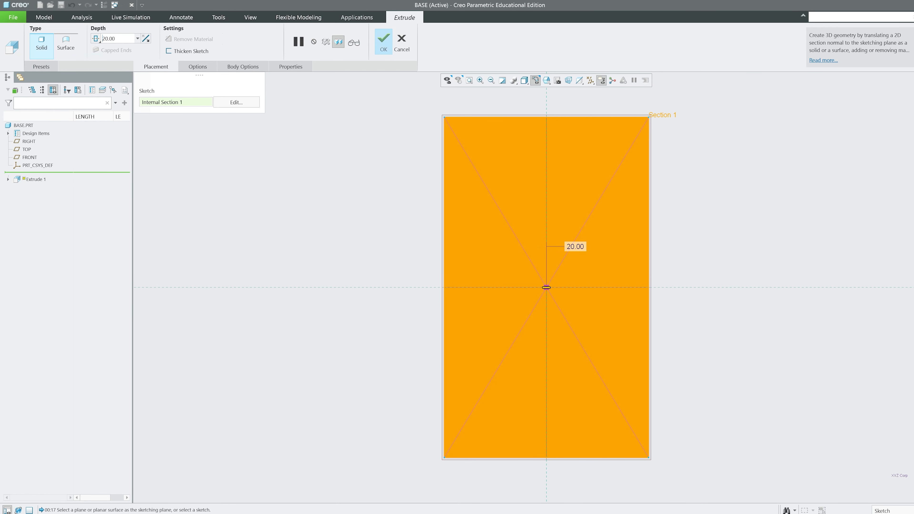
left_click(384, 41)
Step: Accept the extrusion and set up a 2.5 mm D x D edge chamfer on the plate's upper perimeter edges
left_click(385, 53)
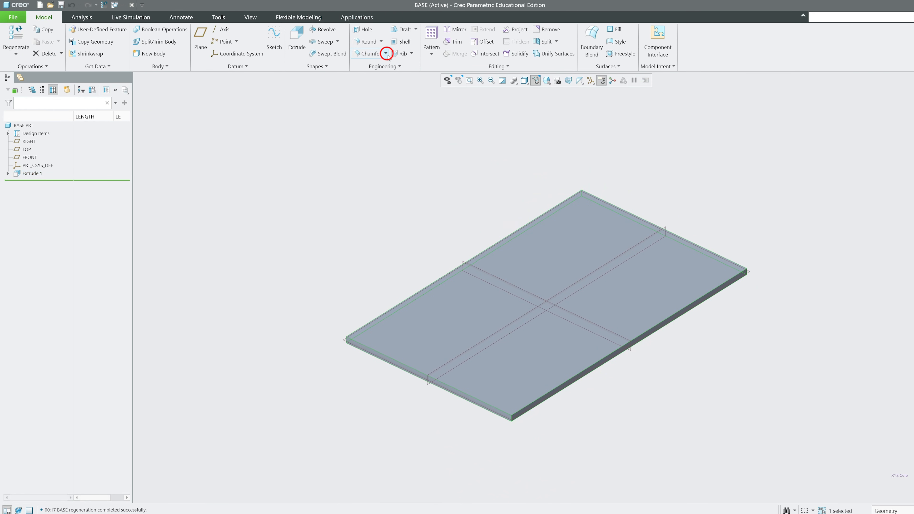
left_click(388, 61)
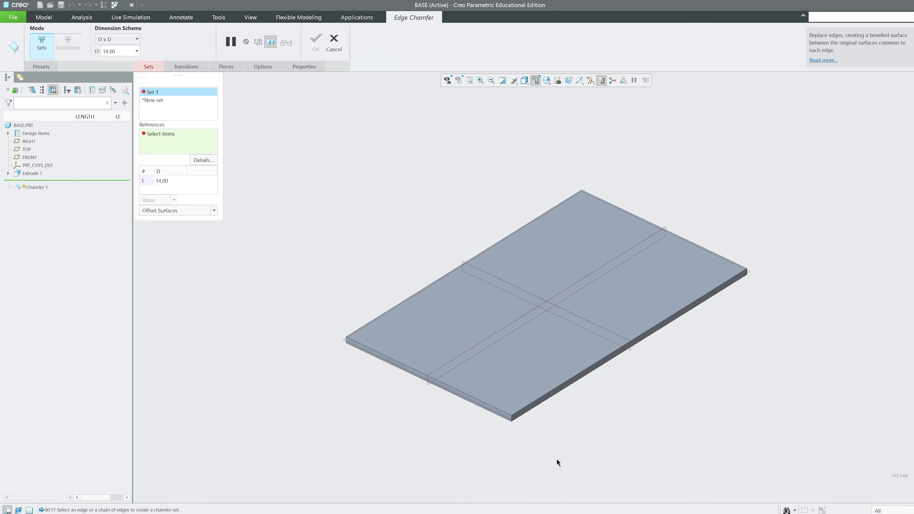
left_click(563, 388)
type("2.5")
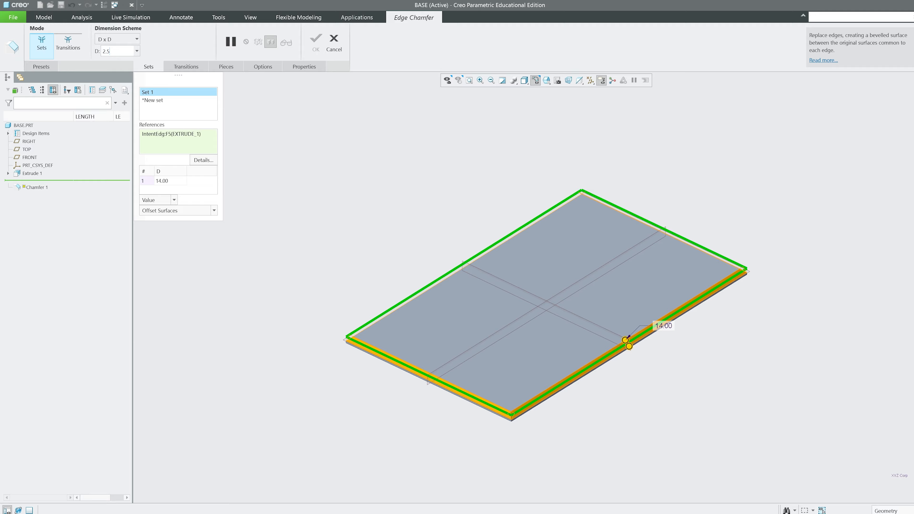
key("Return")
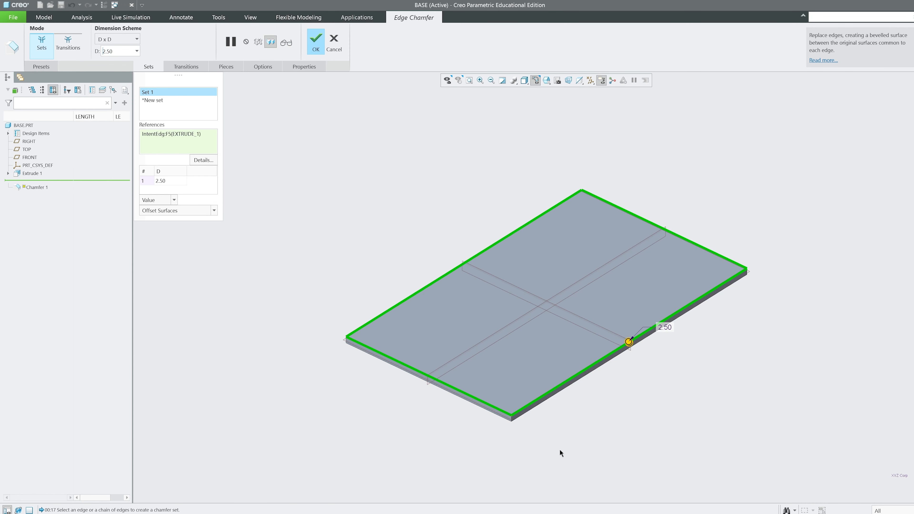
Step: Add the plate's lower perimeter edges and vertical corner edges to the 2.5 mm chamfer and complete the feature
scroll(551, 438, "up", 4)
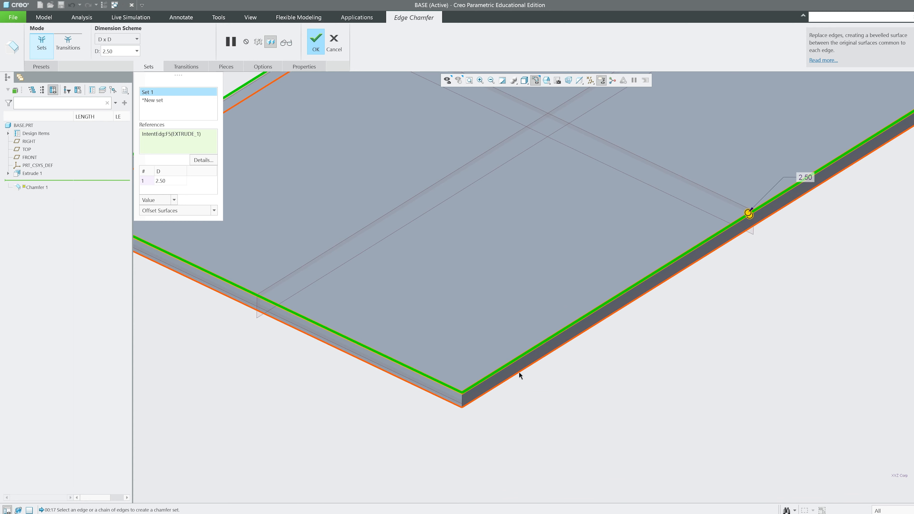
left_click(520, 374)
scroll(543, 438, "down", 4)
scroll(544, 438, "up", 4)
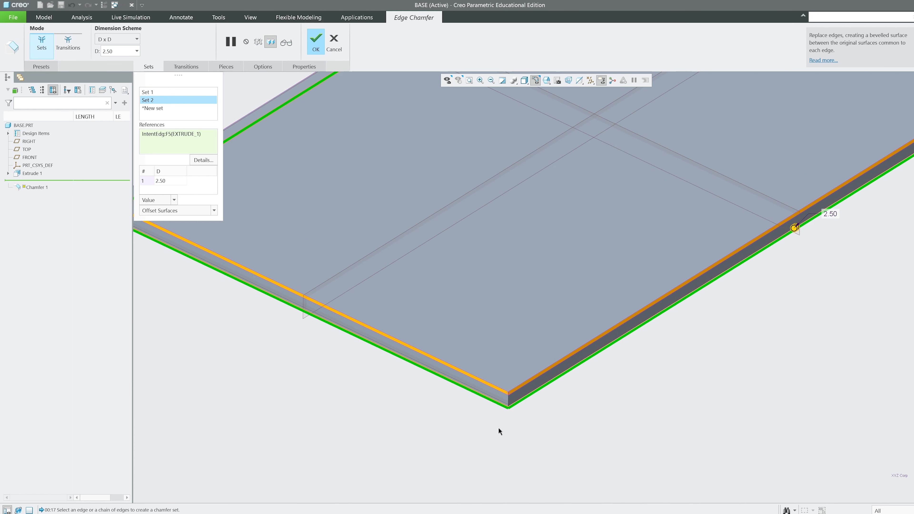
left_click(511, 396)
scroll(441, 408, "down", 4)
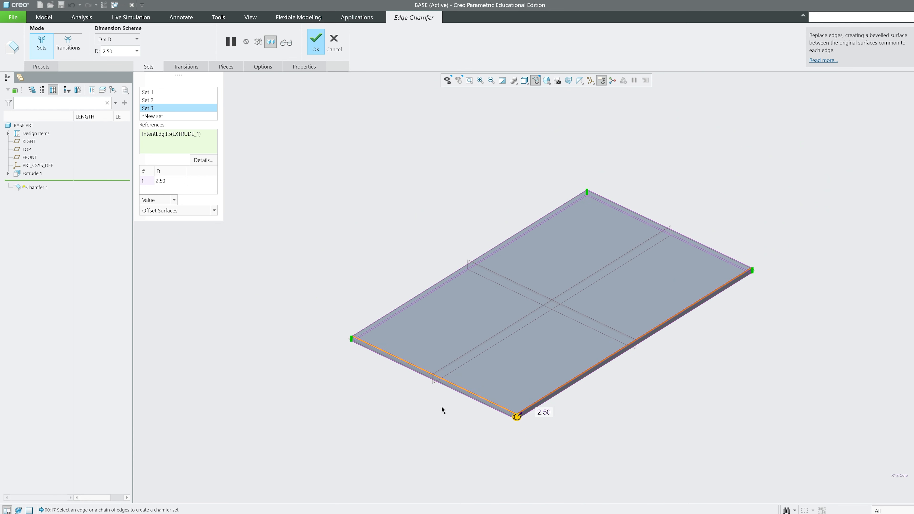
scroll(440, 409, "up", 4)
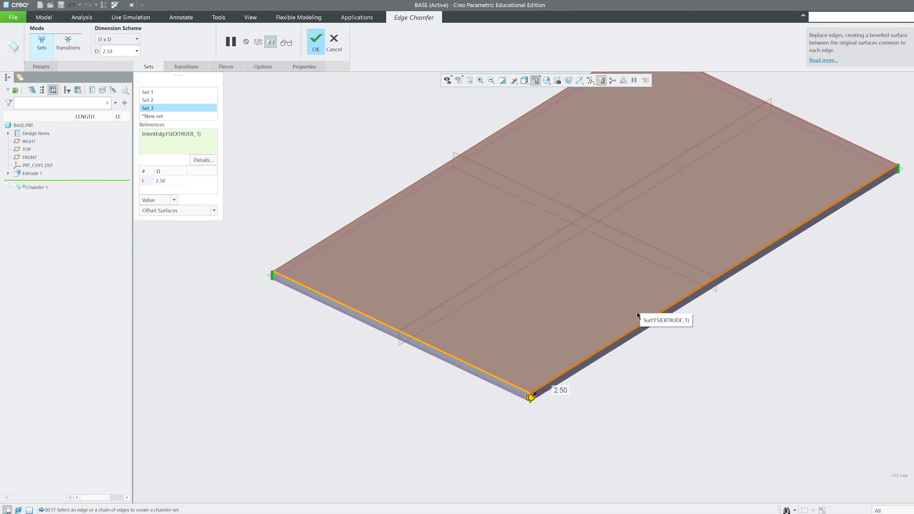
mouse_move(477, 370)
middle_mouse_down("shift")
mouse_move(476, 384)
mouse_move(476, 376)
middle_mouse_up("shift")
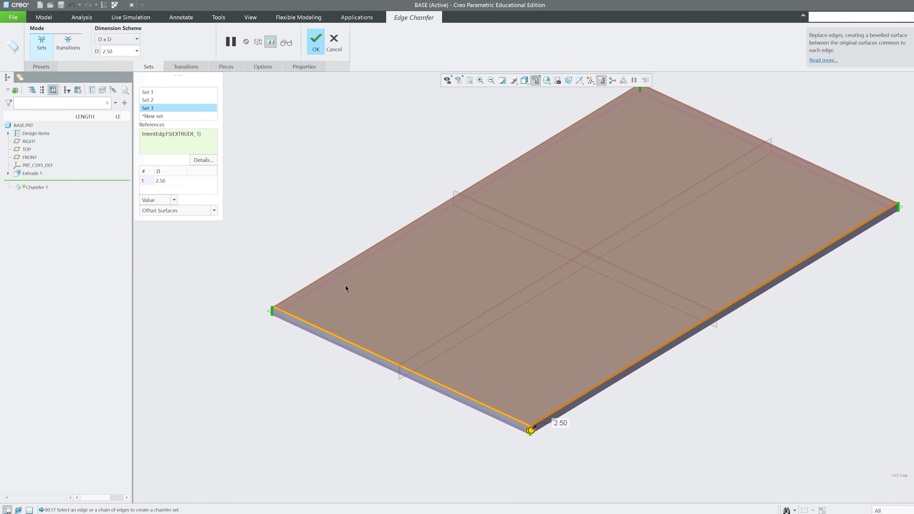
middle_click_drag(345, 286, 345, 296, "shift")
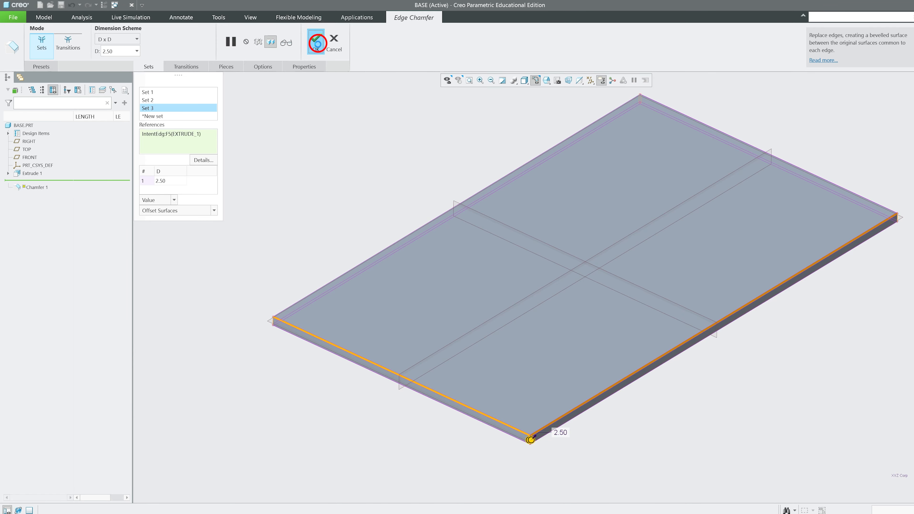
left_click(316, 42)
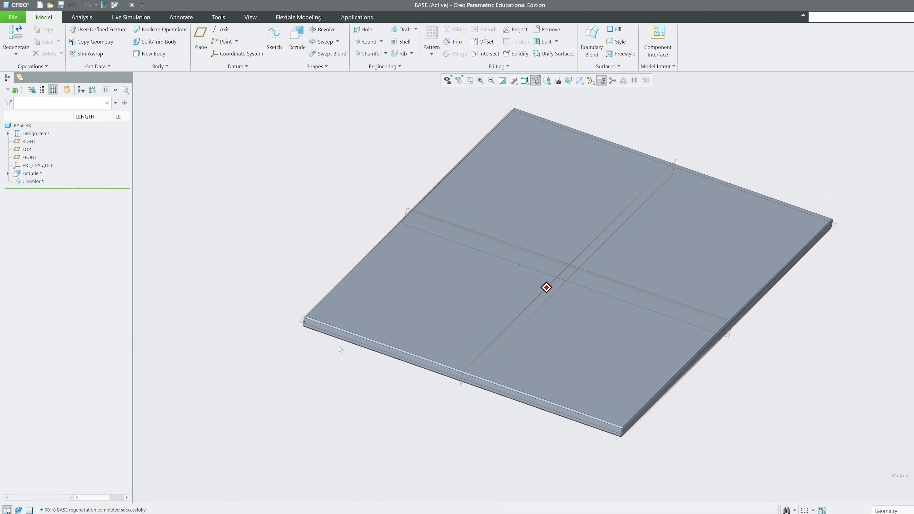
Step: Save the base part in a new folder named kinamatics, created inside New folder on the Desktop
mouse_move(426, 480)
middle_mouse_down()
mouse_move(436, 299)
mouse_move(252, 222)
mouse_move(270, 181)
middle_mouse_up()
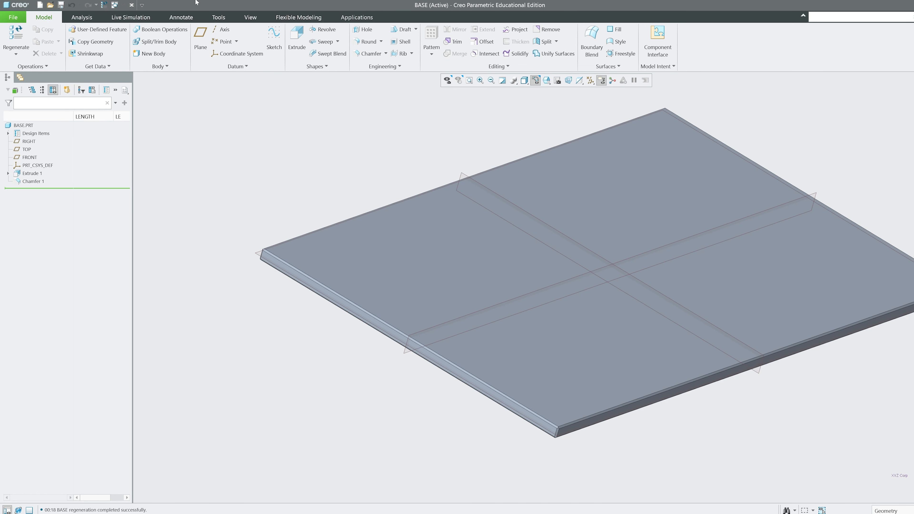
left_click(61, 5)
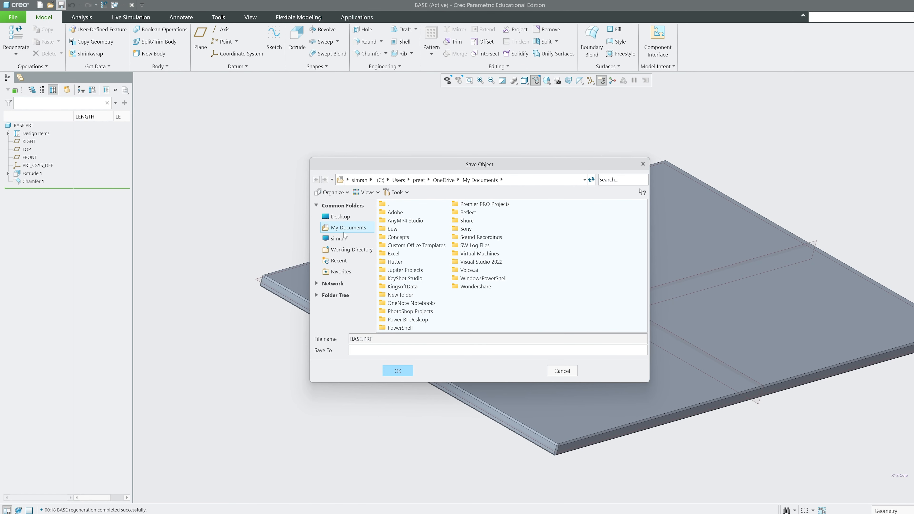
left_click(342, 217)
left_click(406, 263)
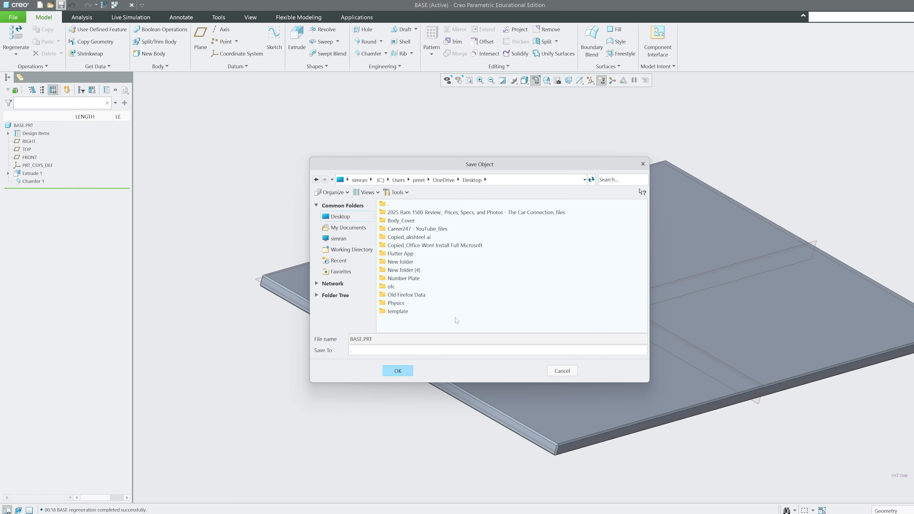
double_click(406, 263)
right_click(414, 248)
left_click(377, 273)
type("kimnamatic")
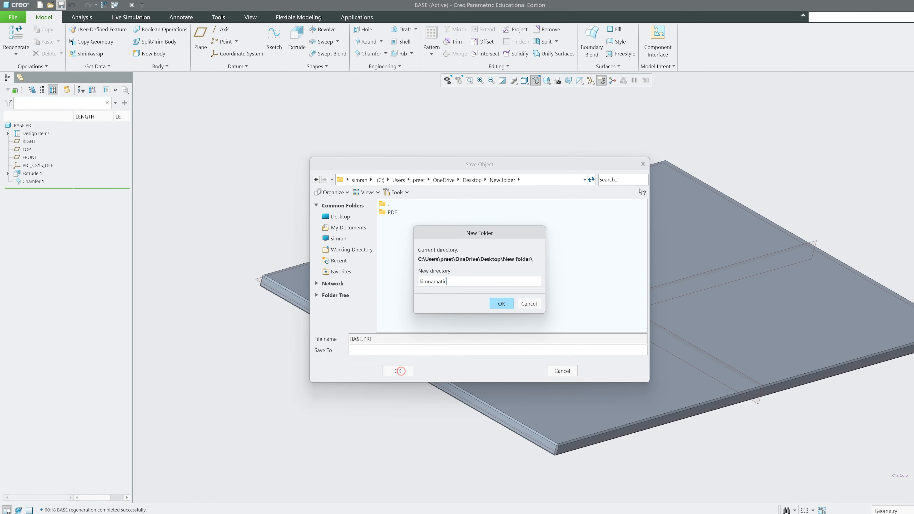
key("Return")
left_click(398, 371)
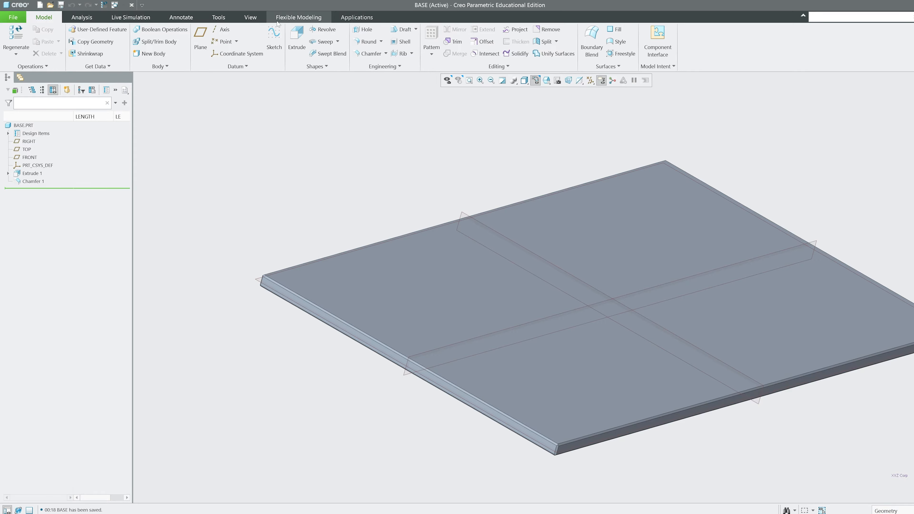
Step: Check the kinamatics folder for the saved base part file without opening it
left_click(12, 17)
left_click(10, 51)
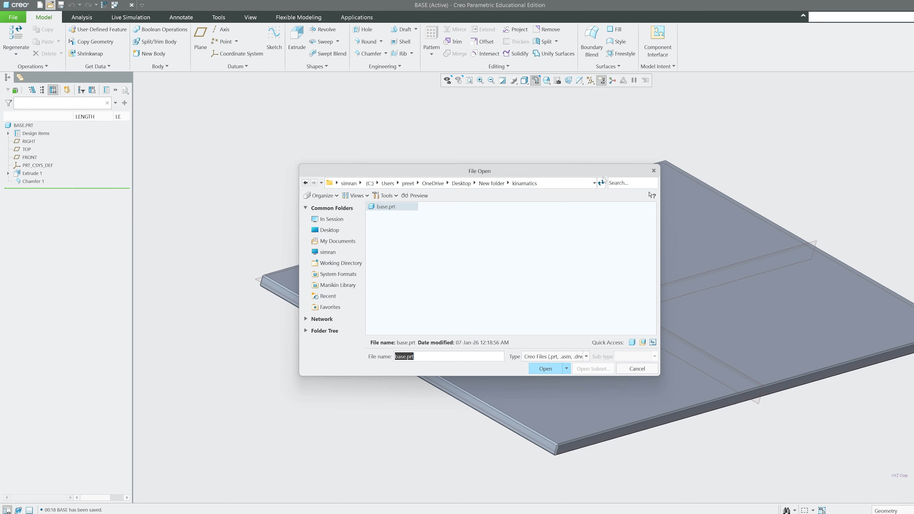
left_click(654, 171)
Step: Close the part window and redefine BASE.PRT's placement in the assembly, displaying the component in the main window
left_click(250, 17)
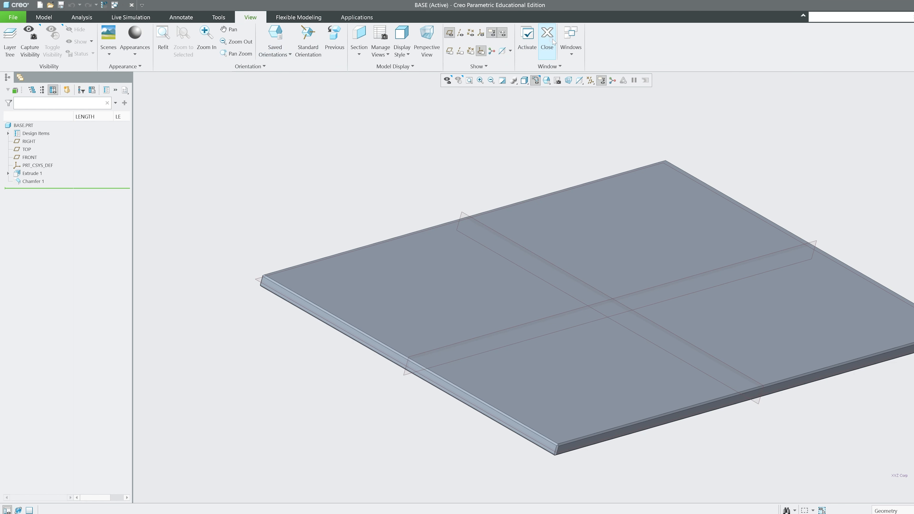
left_click(24, 155)
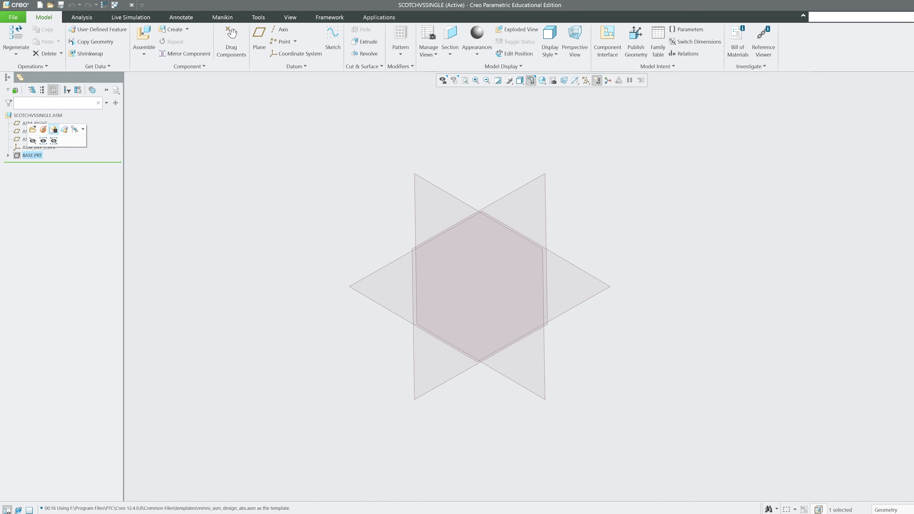
left_click(22, 130)
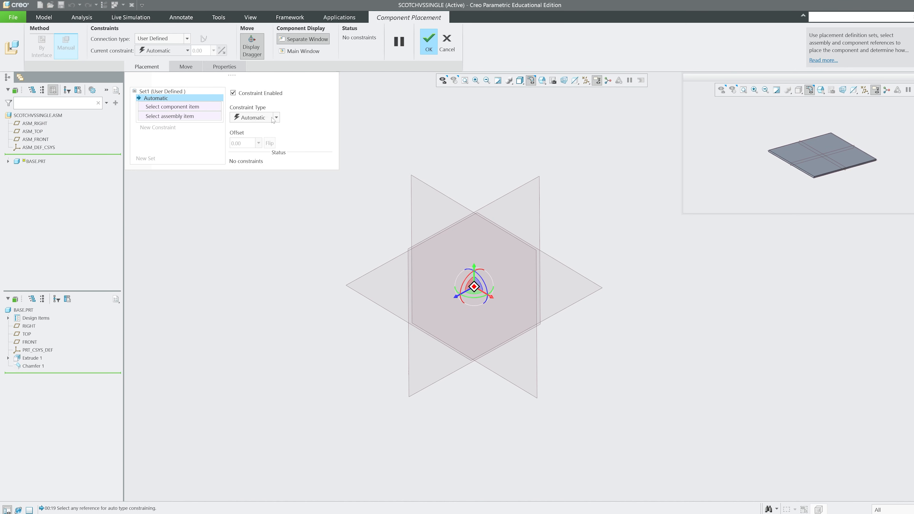
left_click(239, 94)
left_click(233, 93)
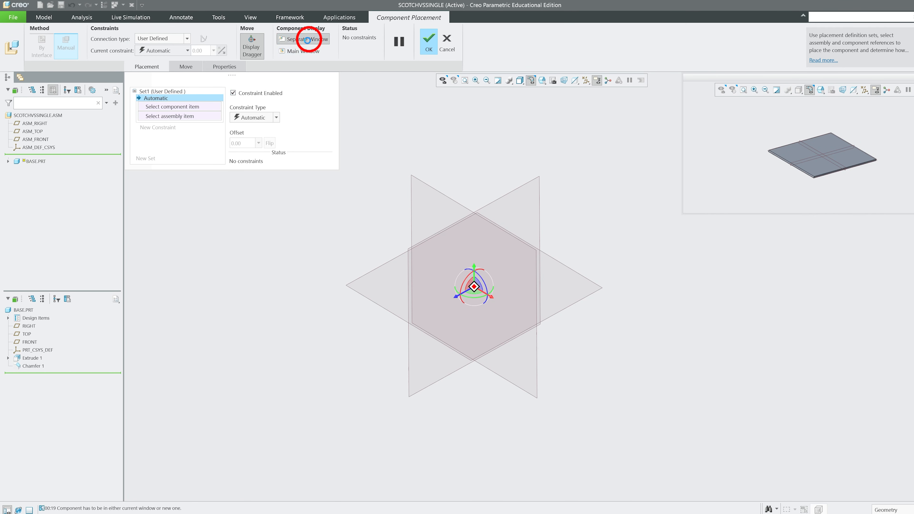
left_click(317, 51)
left_click(314, 40)
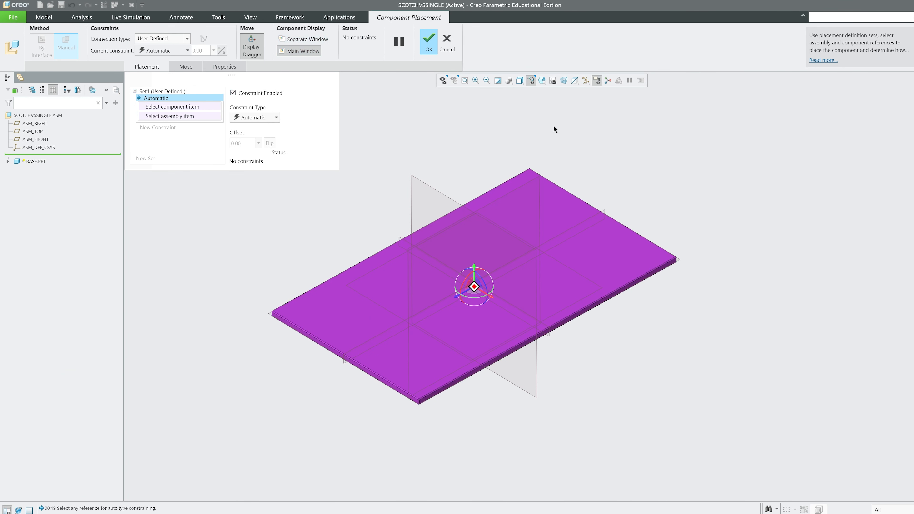
Step: Constrain the base plate with the Default constraint, keeping the User Defined connection type, and accept the placement
middle_click_drag(487, 299, 525, 300)
left_click(162, 39)
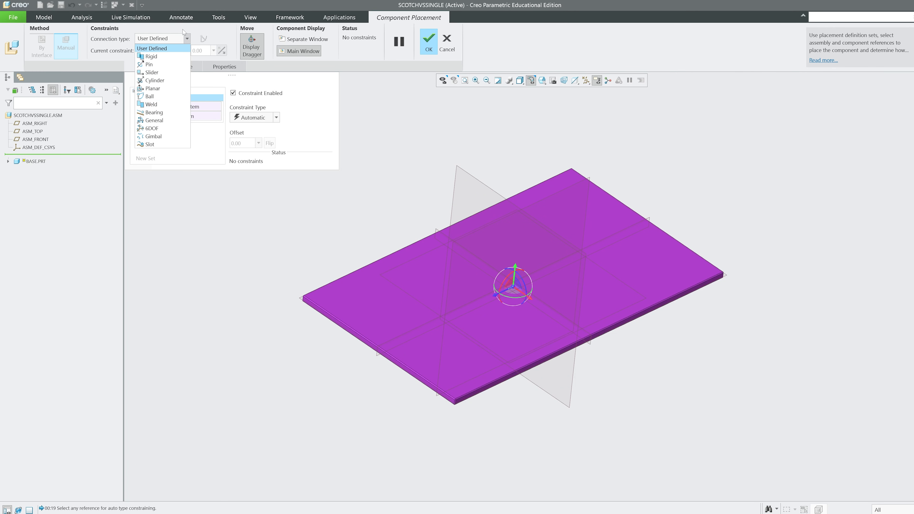
left_click(202, 33)
left_click(187, 50)
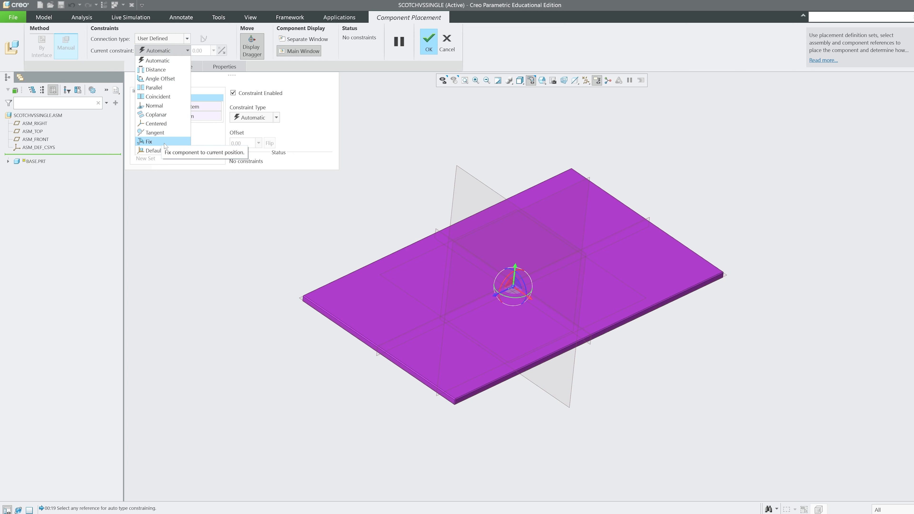
left_click(159, 151)
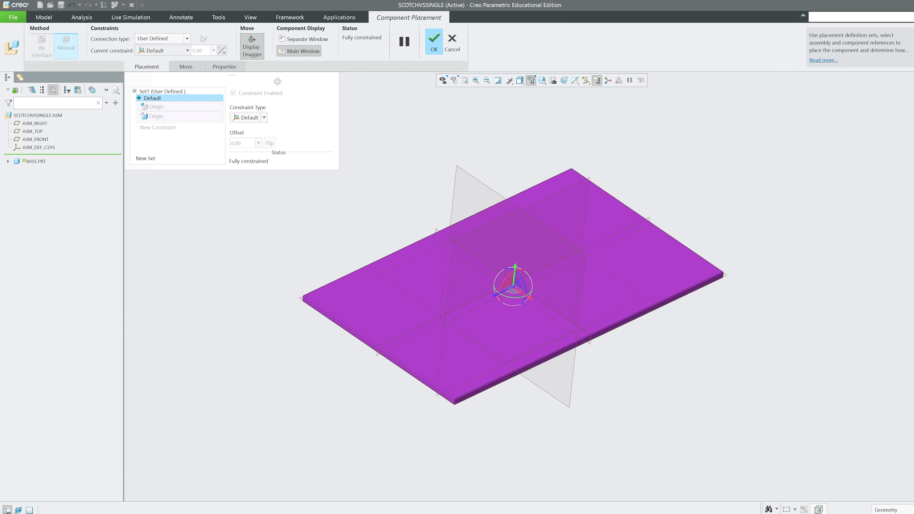
left_click(434, 41)
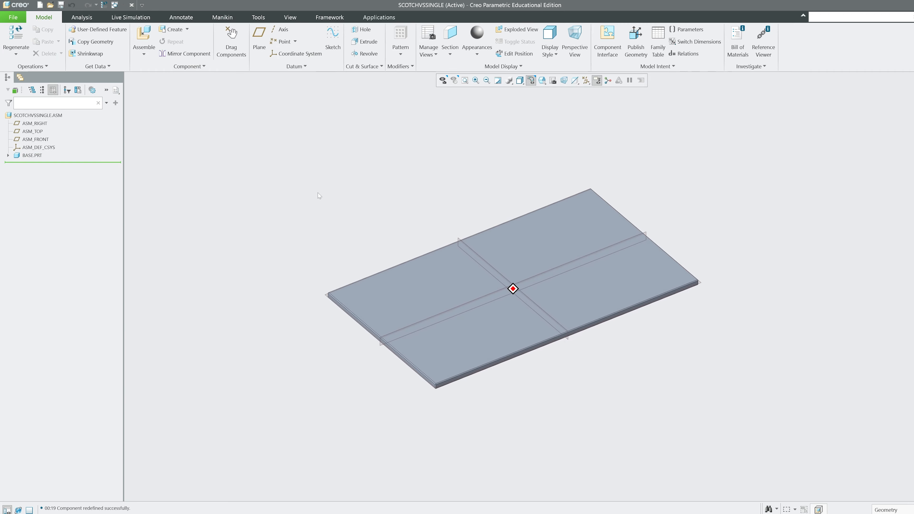
scroll(306, 188, "down", 1)
mouse_move(318, 192)
middle_mouse_down()
mouse_move(306, 189)
mouse_move(357, 191)
middle_mouse_up()
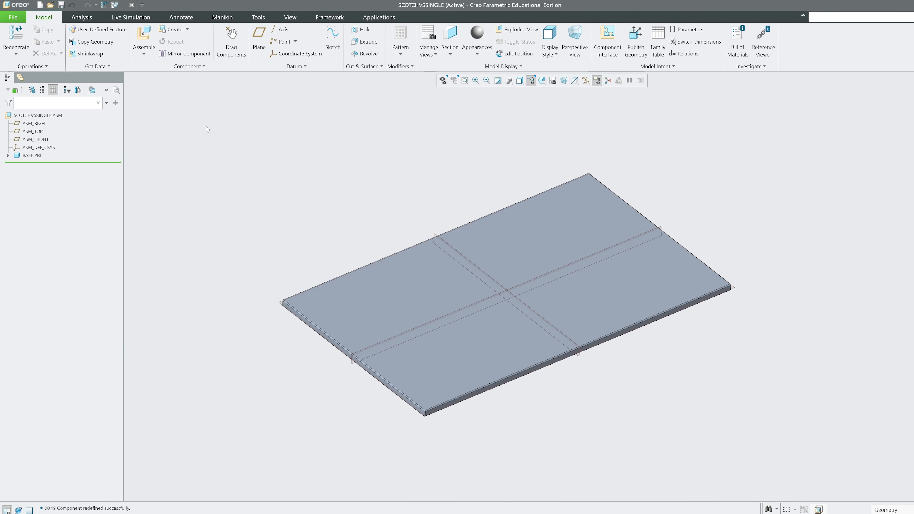
mouse_move(206, 126)
middle_mouse_down()
mouse_move(206, 141)
mouse_move(177, 173)
middle_mouse_up()
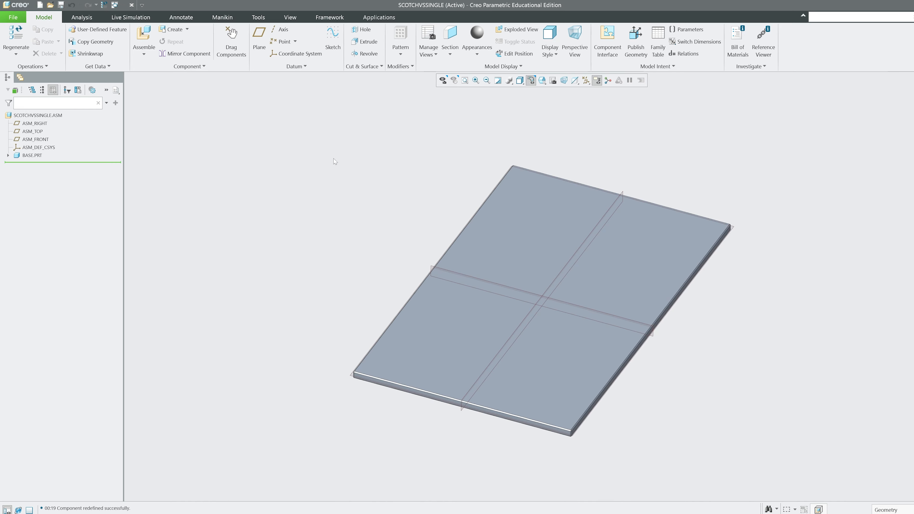
mouse_move(335, 160)
middle_mouse_down()
mouse_move(496, 215)
mouse_move(465, 200)
mouse_move(551, 220)
middle_mouse_up()
left_click(450, 217)
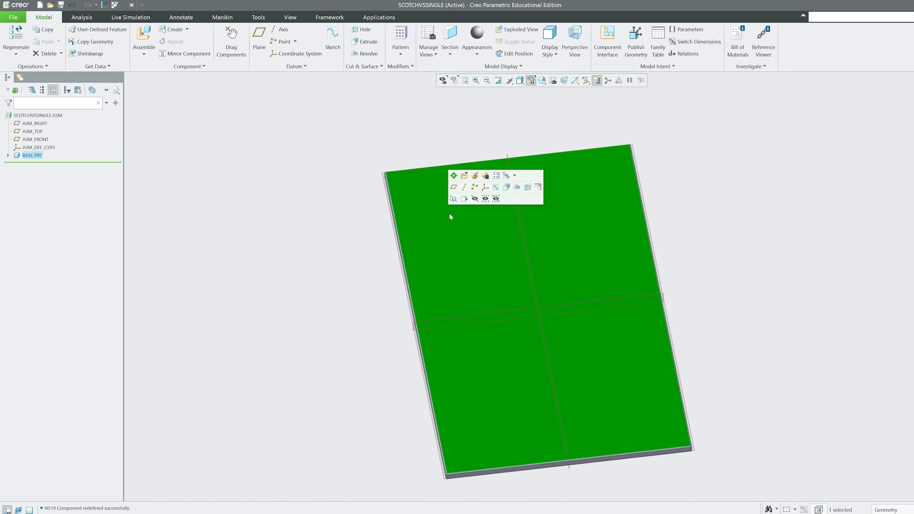
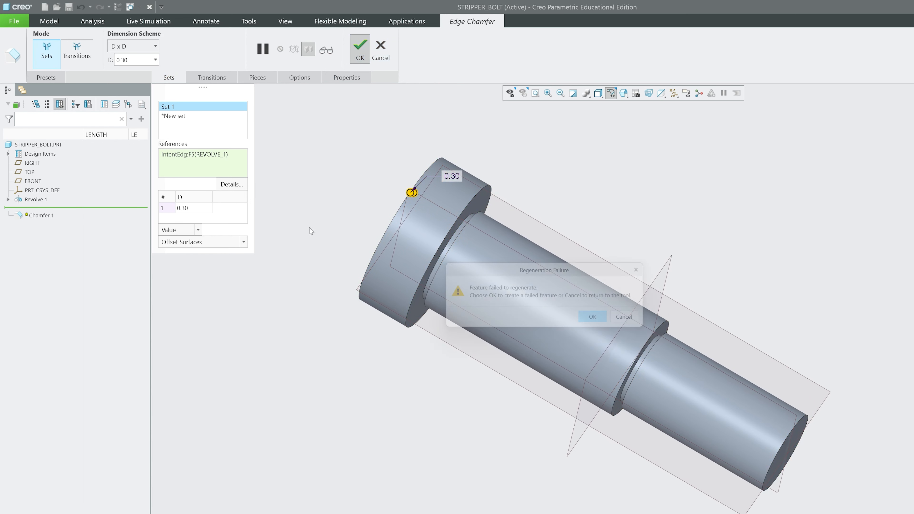
Step: Discard the current chamfer attempt on the stripper bolt
left_click(637, 321)
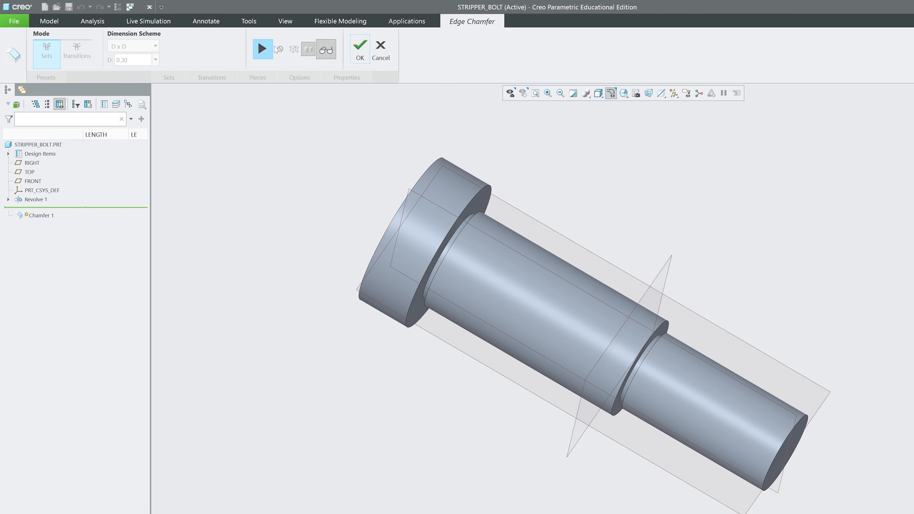
left_click(380, 49)
key("Return")
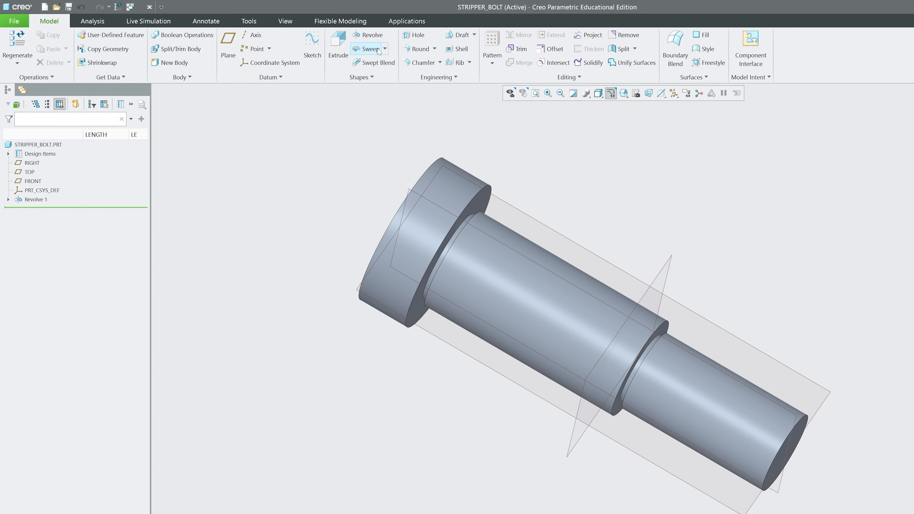
Step: Chamfer both head edges and the outer edges of the shank and narrow section with a 0.30 D x D chamfer
left_click(413, 63)
left_click(433, 164)
left_click(475, 215)
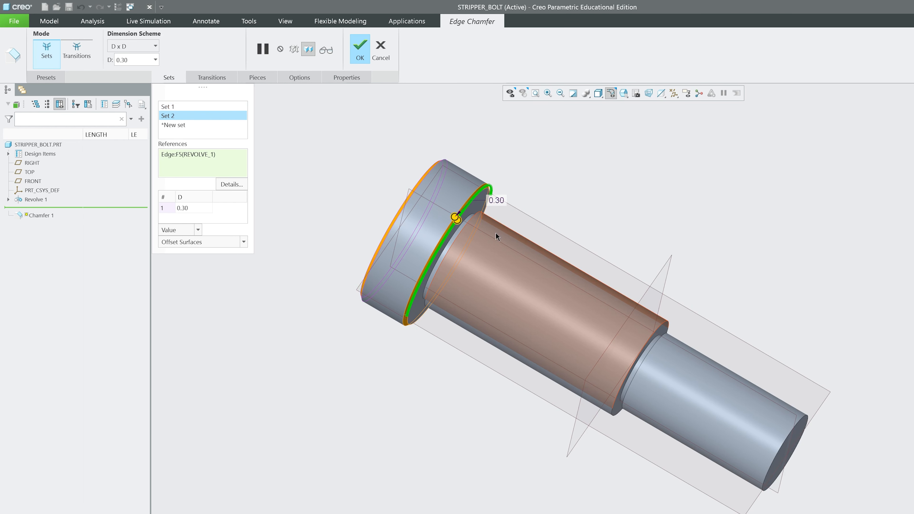
middle_click_drag(497, 237, 795, 438)
left_click(792, 431)
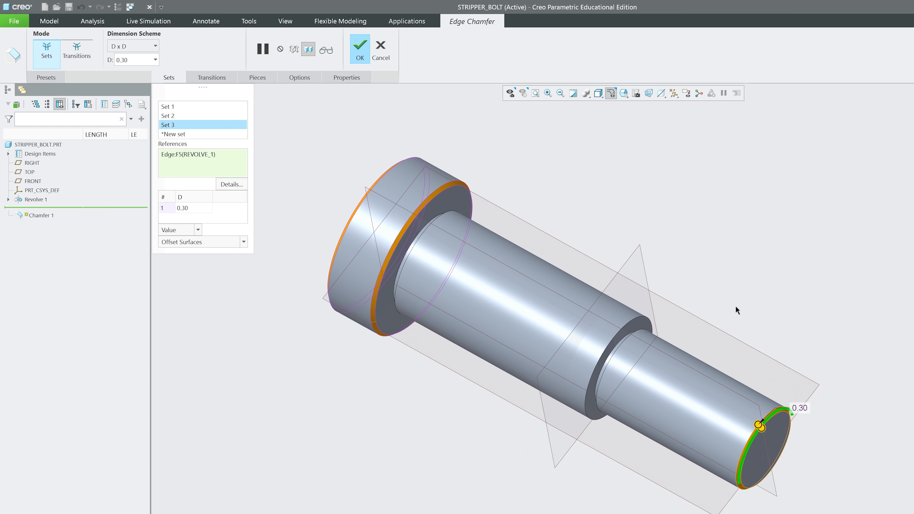
left_click(646, 319)
scroll(731, 353, "up", 6)
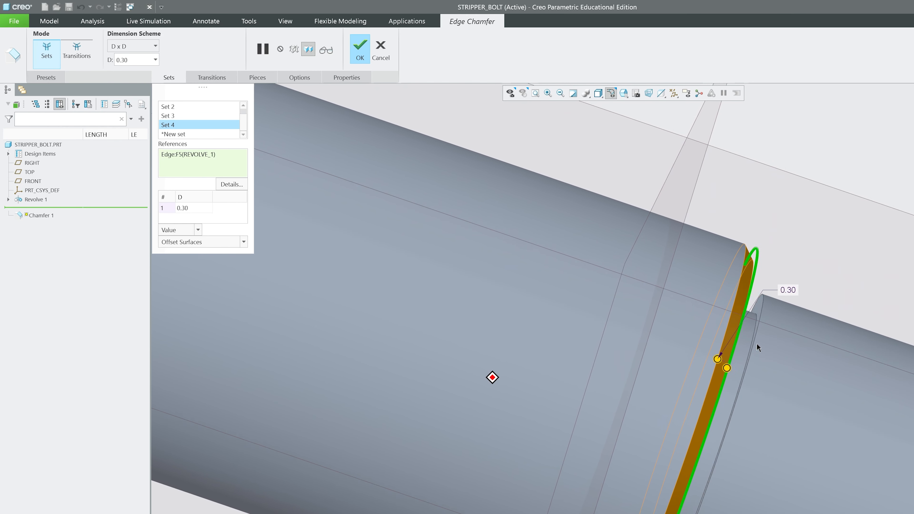
left_click(732, 322)
Step: Start an extrusion on the bolt head's top face, sketching a centred rectangle about 16.31 long with its width set to 1.50
middle_click_drag(641, 347, 805, 183)
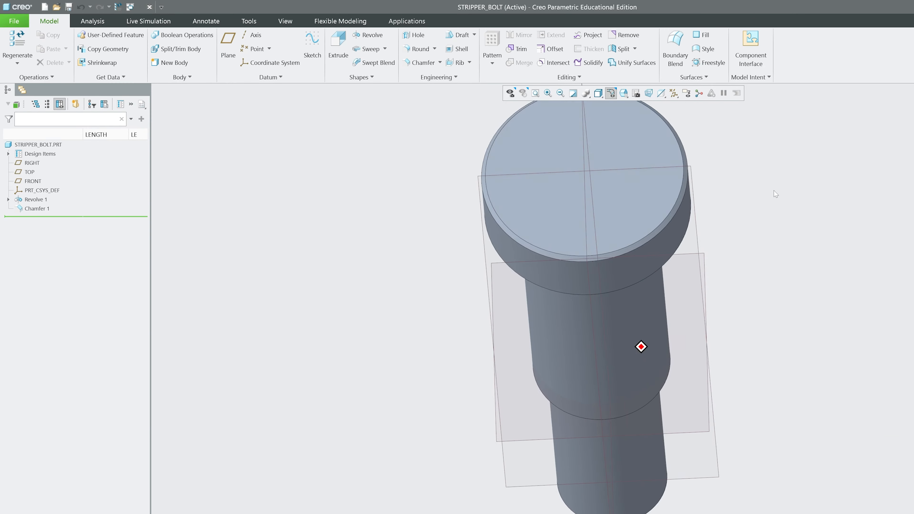
middle_click_drag(690, 224, 692, 234)
left_click(338, 43)
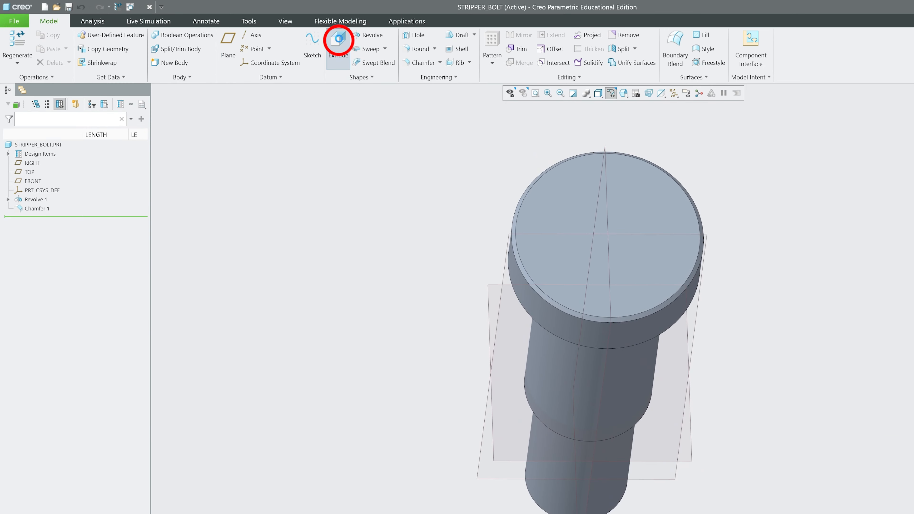
left_click(559, 197)
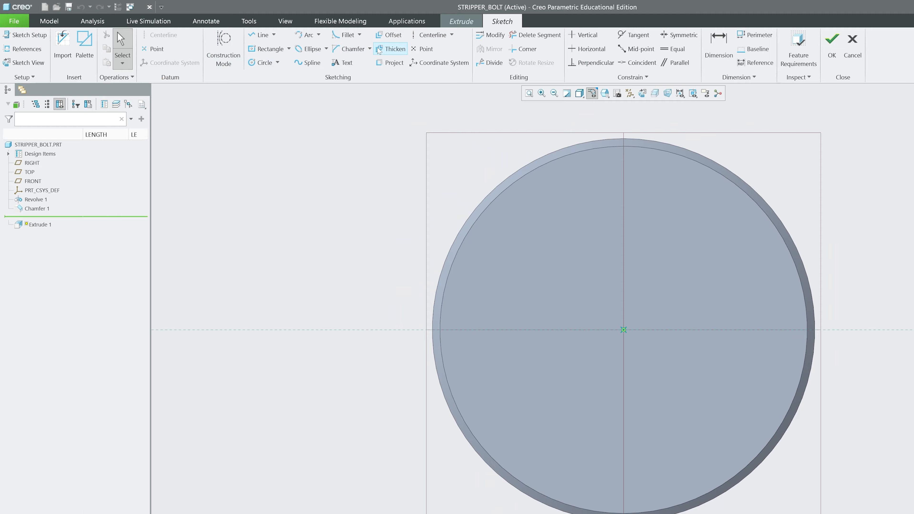
left_click(280, 49)
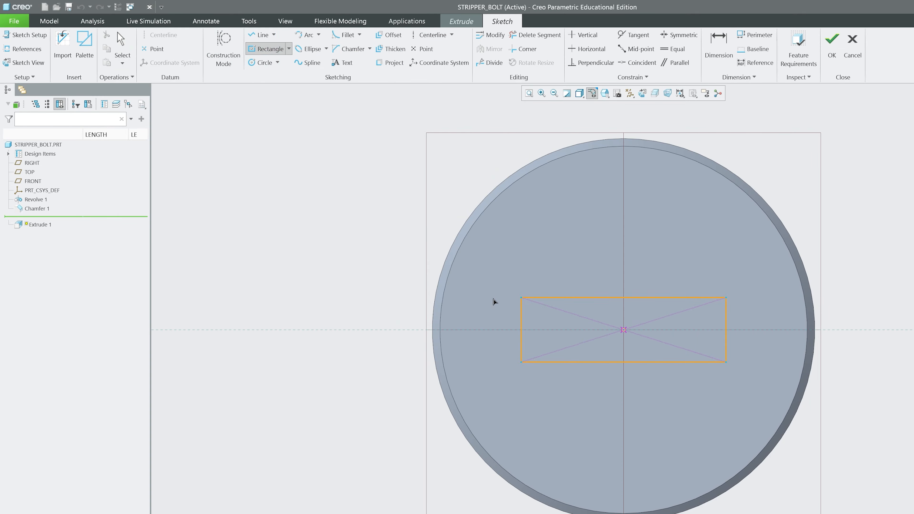
left_click(415, 310)
middle_click(487, 217)
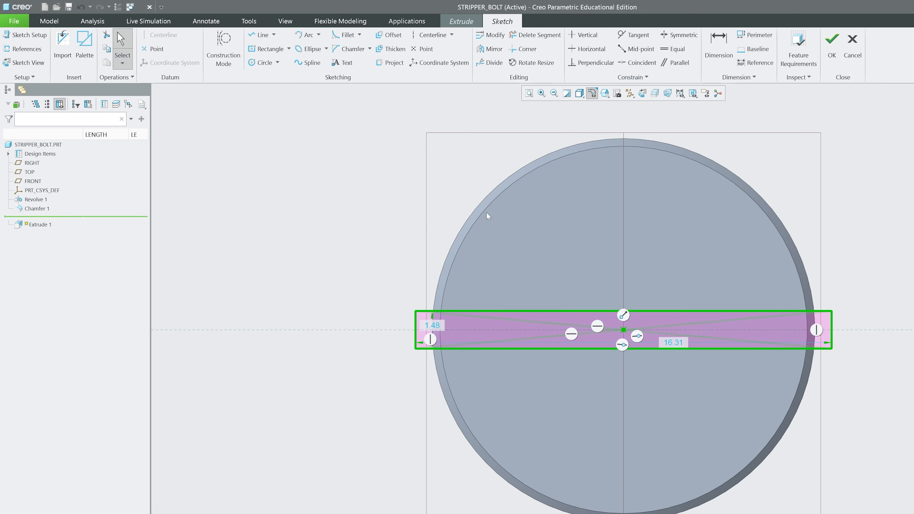
double_click(436, 325)
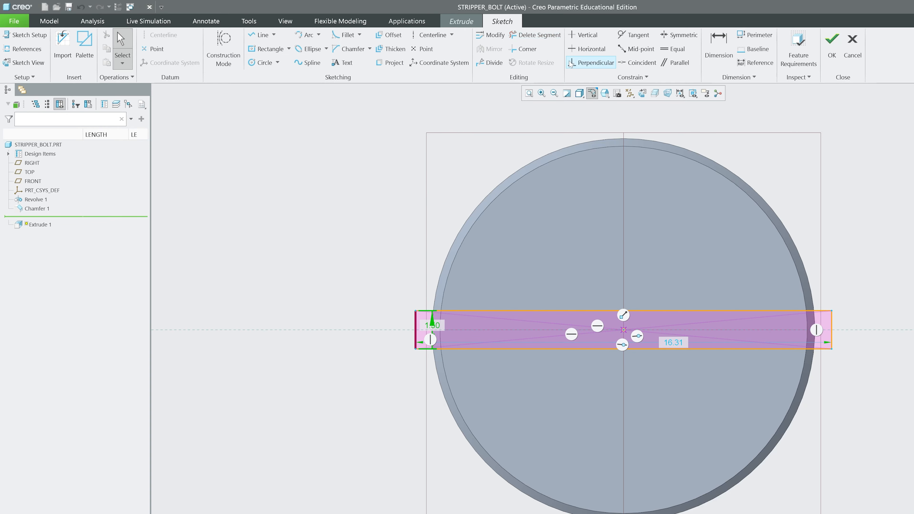
Step: Place a point on the head's outer circle, make the rectangle's end coincident with it, and finish the slot sketch
left_click(639, 63)
scroll(374, 389, "down", 3)
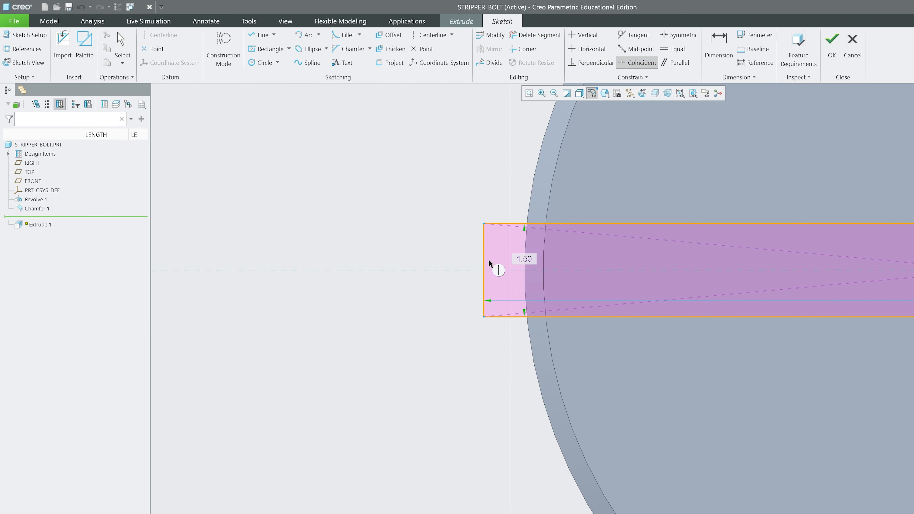
left_click(425, 49)
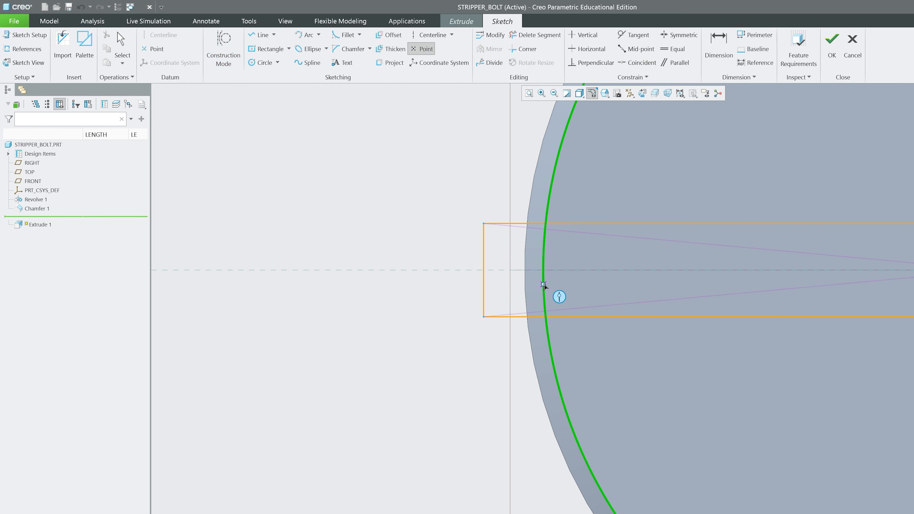
left_click(525, 270)
middle_click(540, 120)
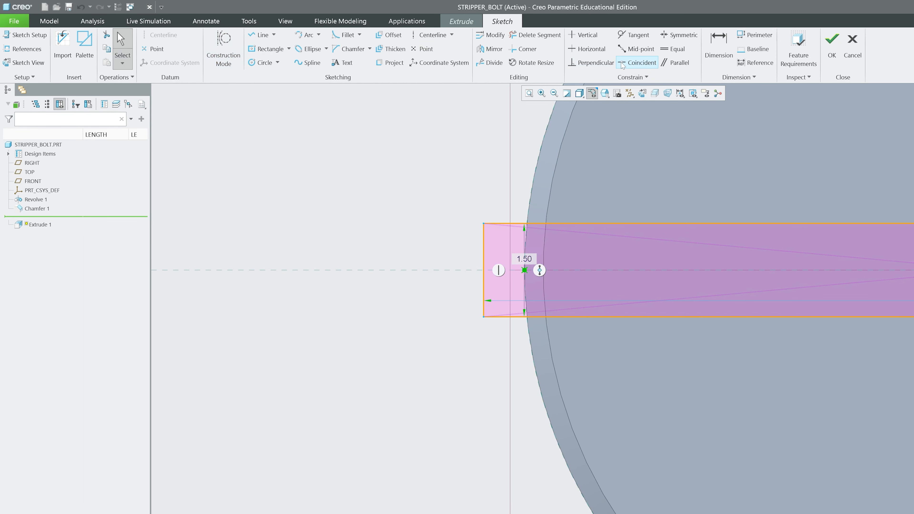
left_click(637, 64)
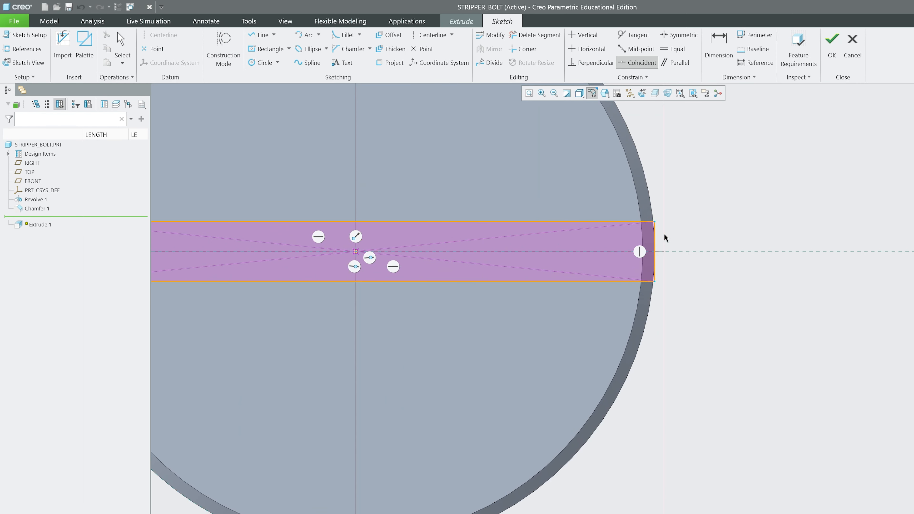
scroll(664, 238, "up", 5)
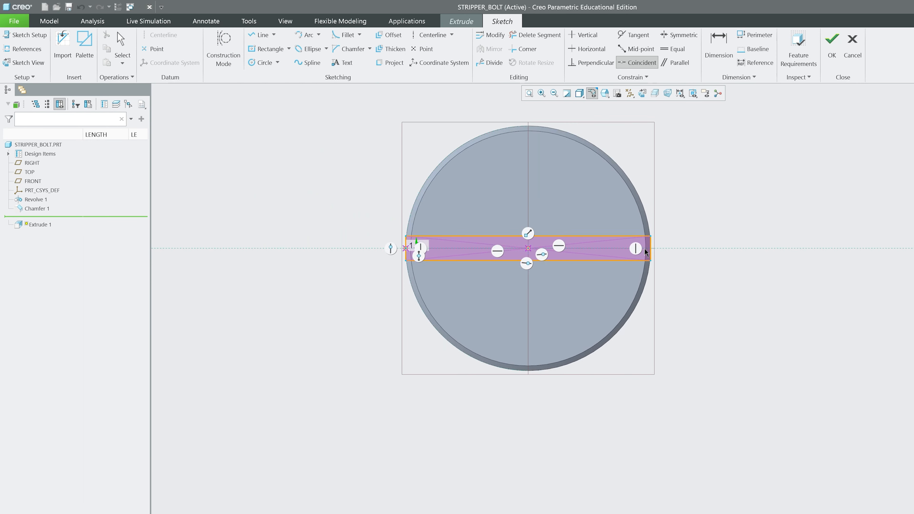
scroll(640, 247, "down", 5)
scroll(841, 308, "up", 4)
left_click(834, 46)
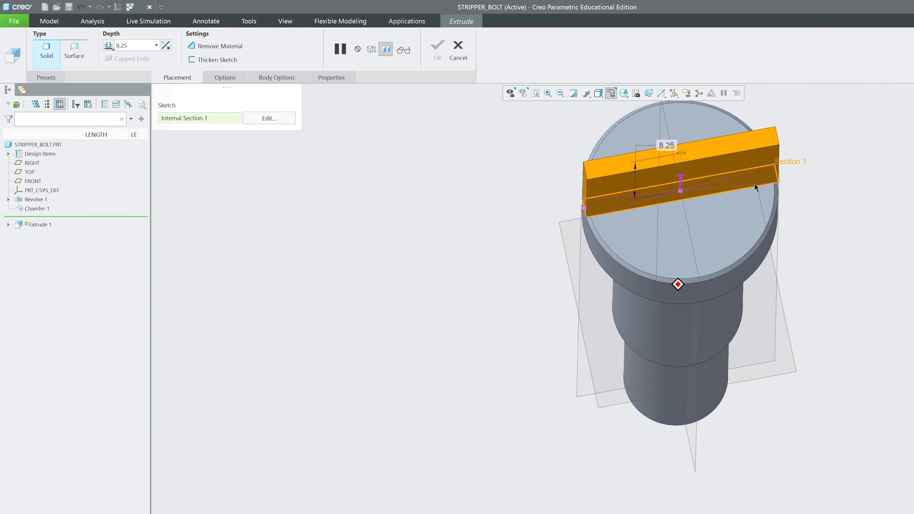
Step: Extrude the slot sketch 2.50 deep into the bolt head, removing material
scroll(851, 152, "down", 5)
left_click_drag(820, 159, 783, 305)
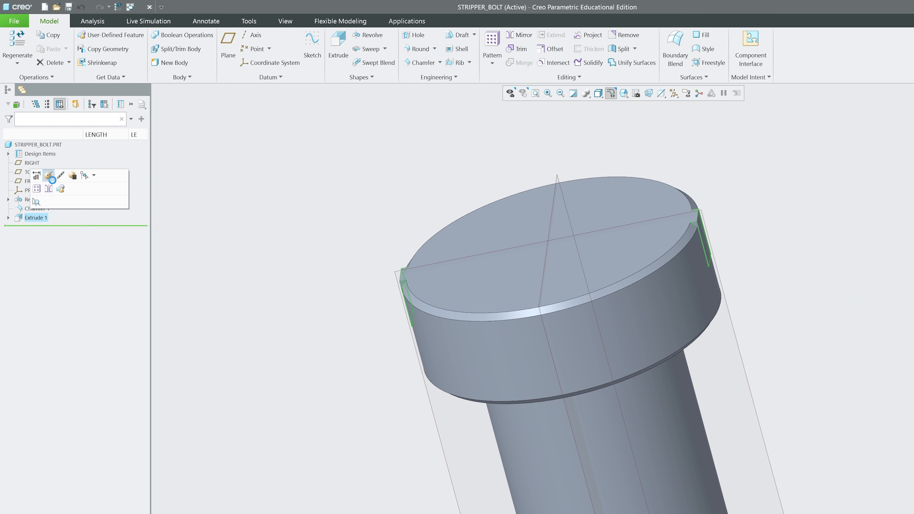
left_click(47, 177)
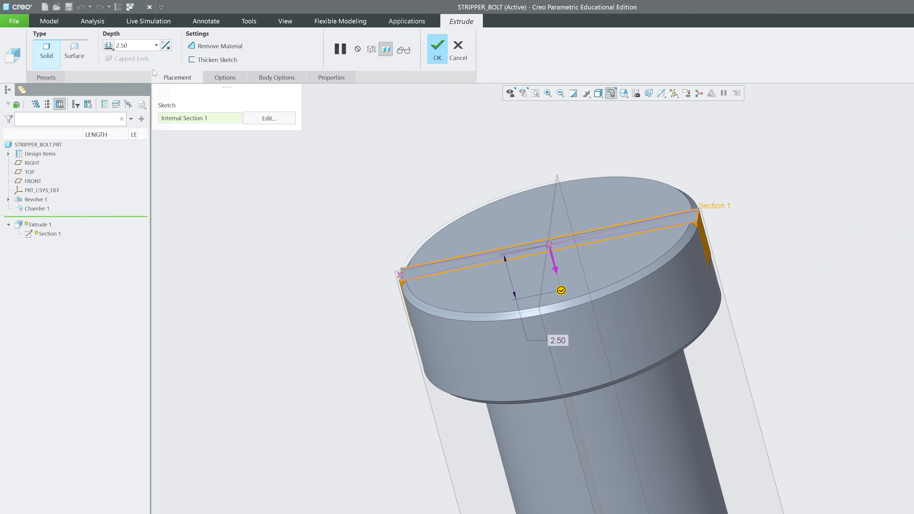
left_click(229, 50)
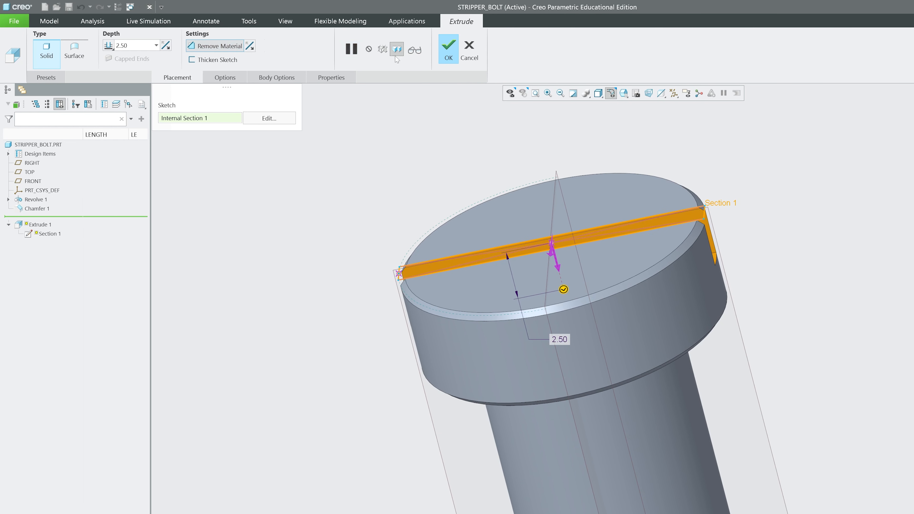
left_click(449, 54)
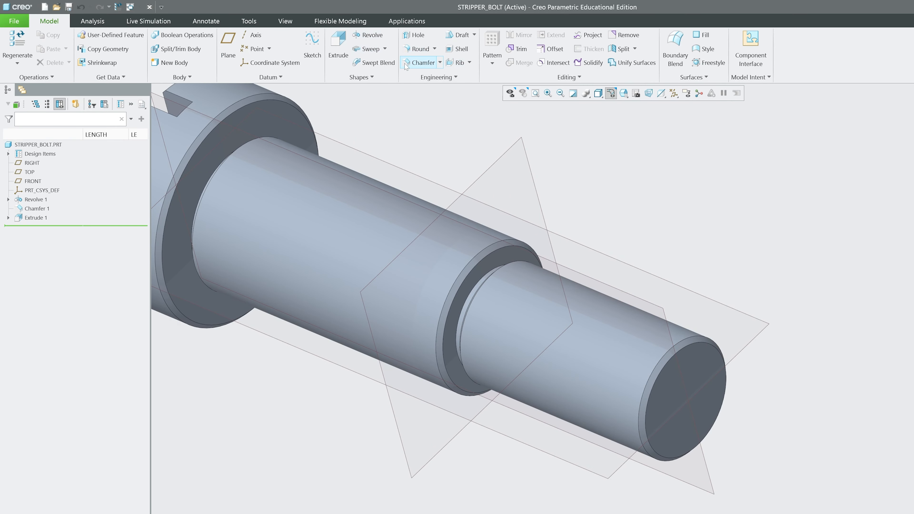
left_click(465, 77)
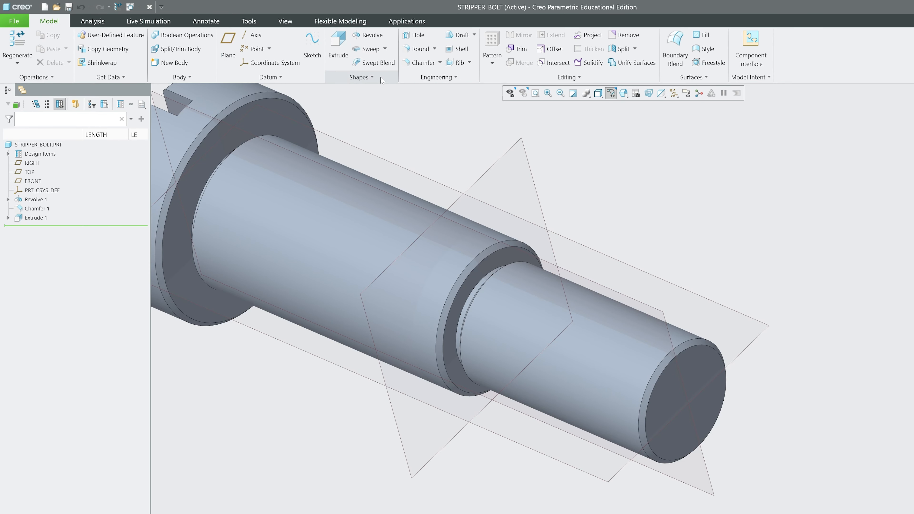
left_click(368, 78)
left_click(366, 72)
left_click(500, 49)
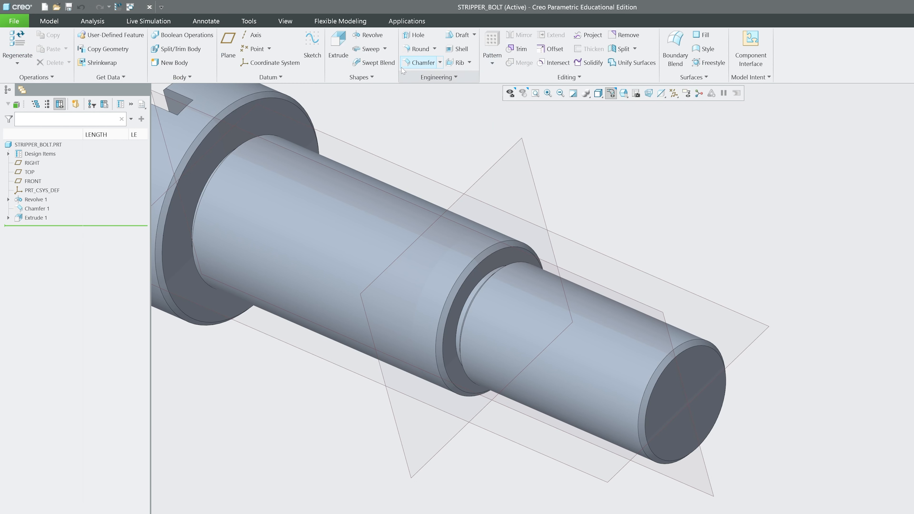
Step: Start a Volume Helical Sweep and open its helix profile sketch on the FRONT plane, oriented Left with RIGHT as reference
left_click(385, 49)
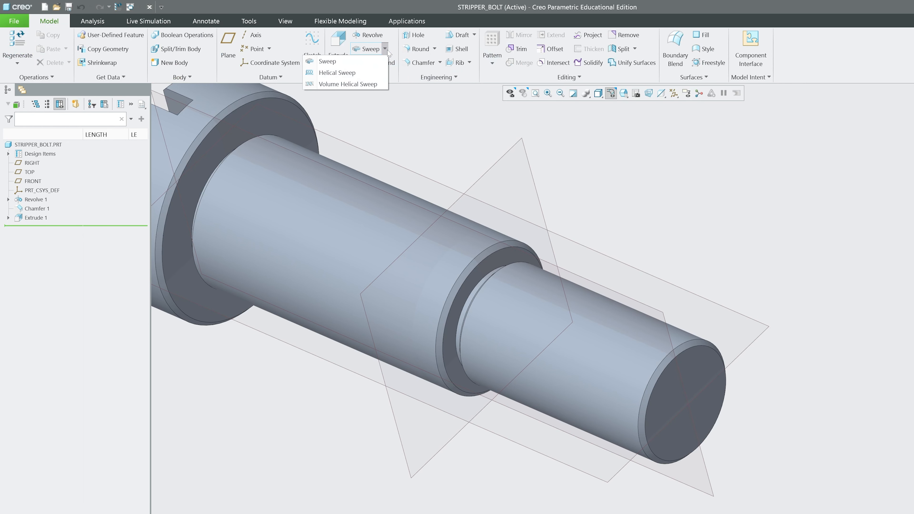
left_click(373, 83)
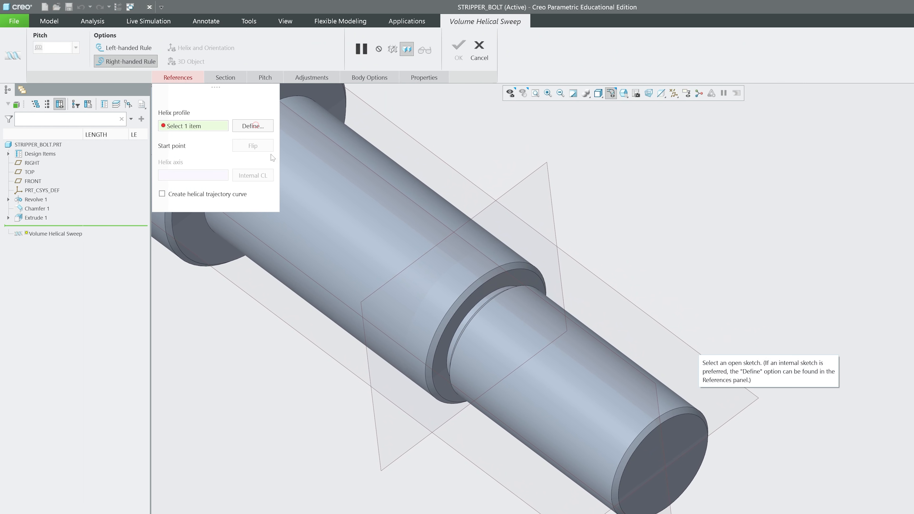
left_click(253, 126)
left_click(556, 385)
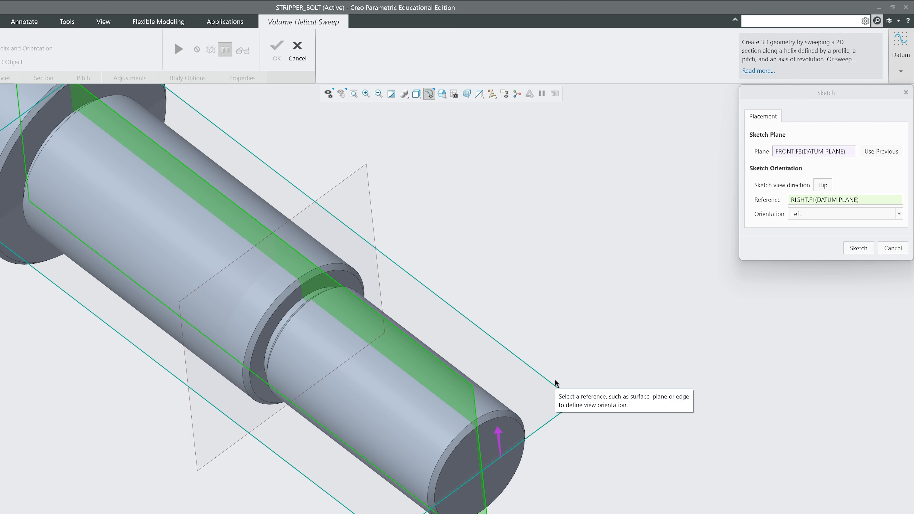
left_click(849, 248)
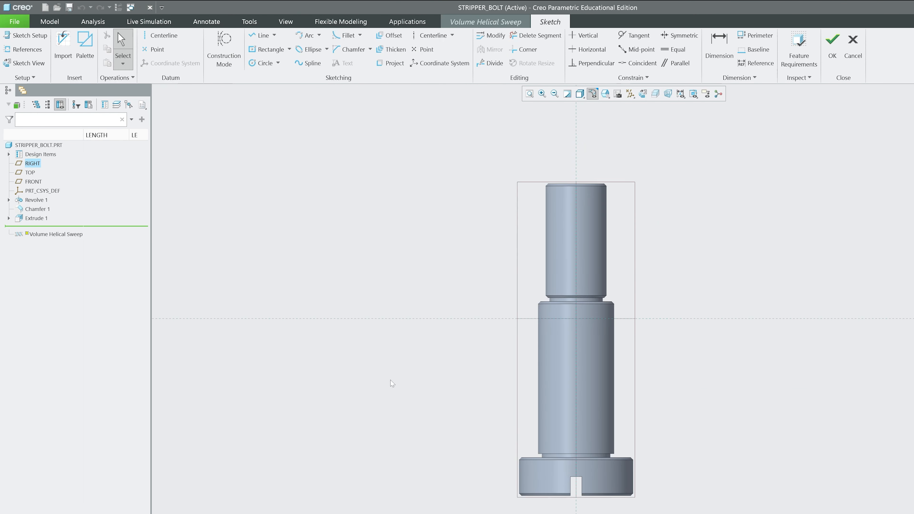
Step: Add the side edge of the bolt's narrow section as a sketch reference for the helix profile
left_click(261, 35)
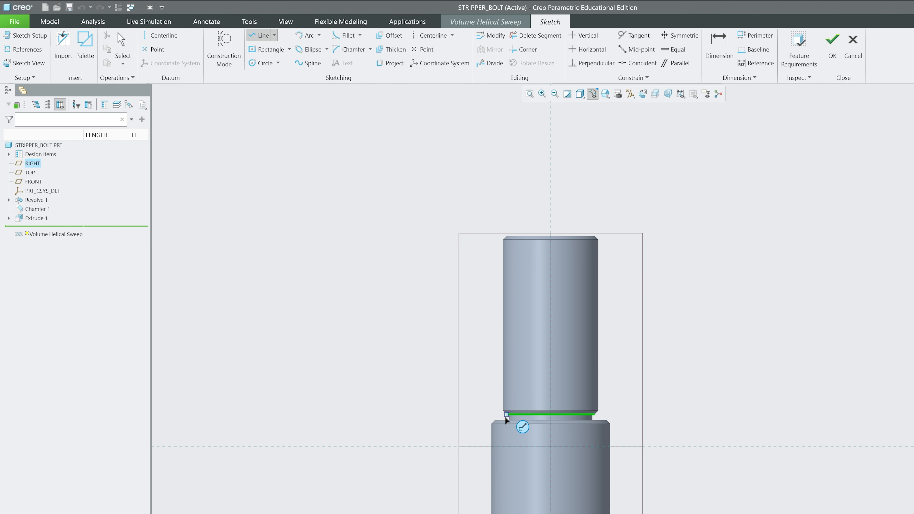
scroll(503, 436, "up", 5)
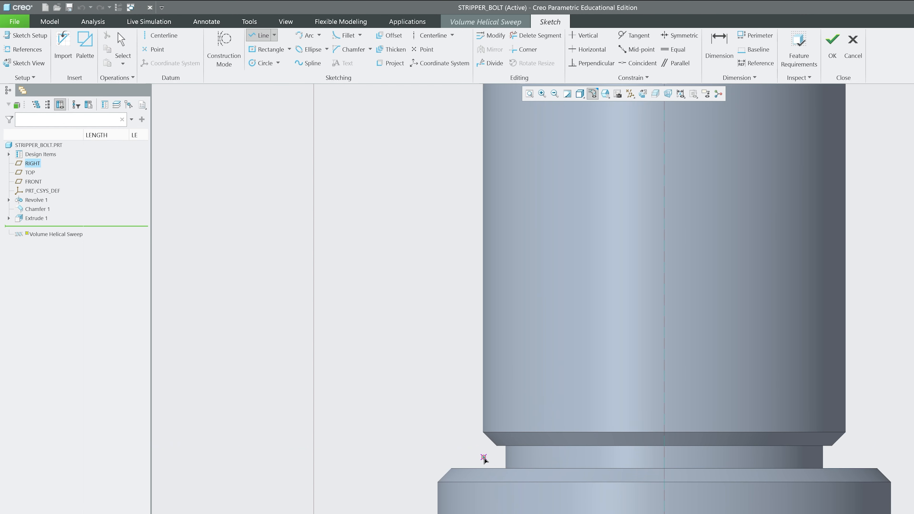
left_click(18, 50)
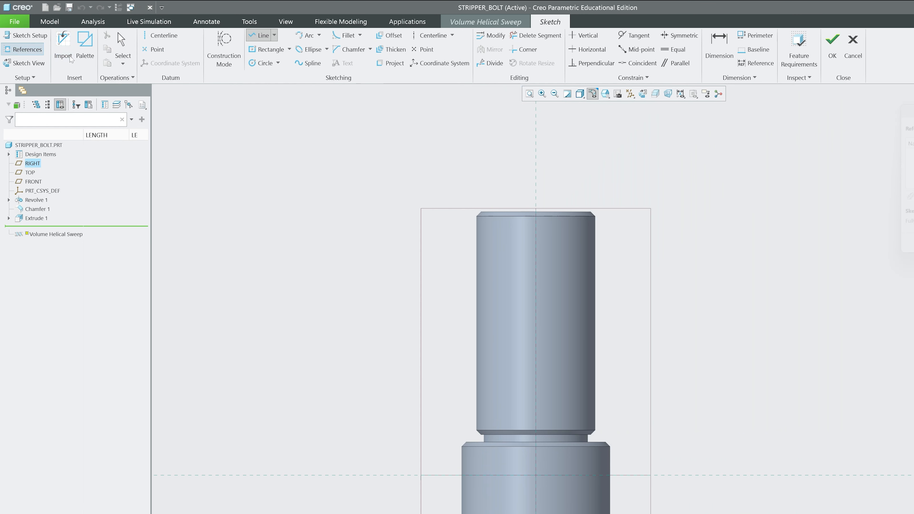
left_click(476, 280)
left_click(913, 254)
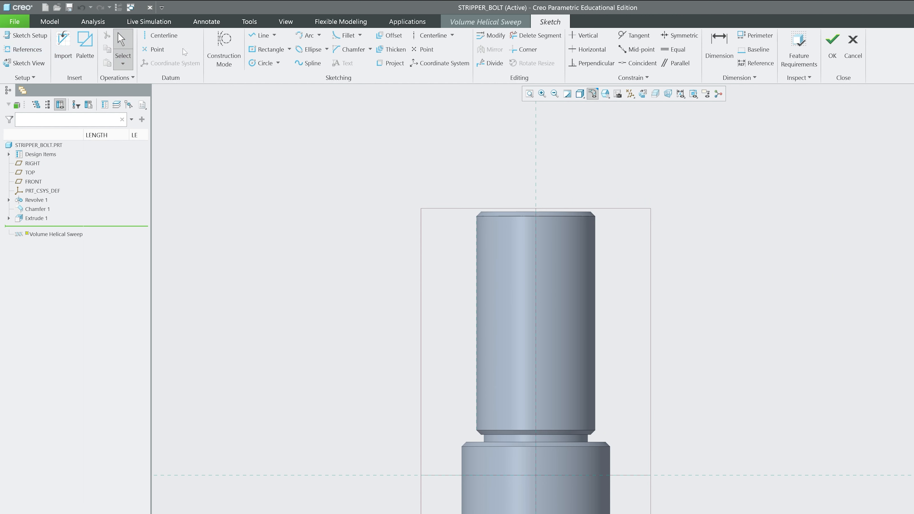
Step: Draw a vertical helix profile line along the narrow section's side, from the undercut to beyond the bolt's free end
left_click(263, 35)
scroll(513, 505, "down", 2)
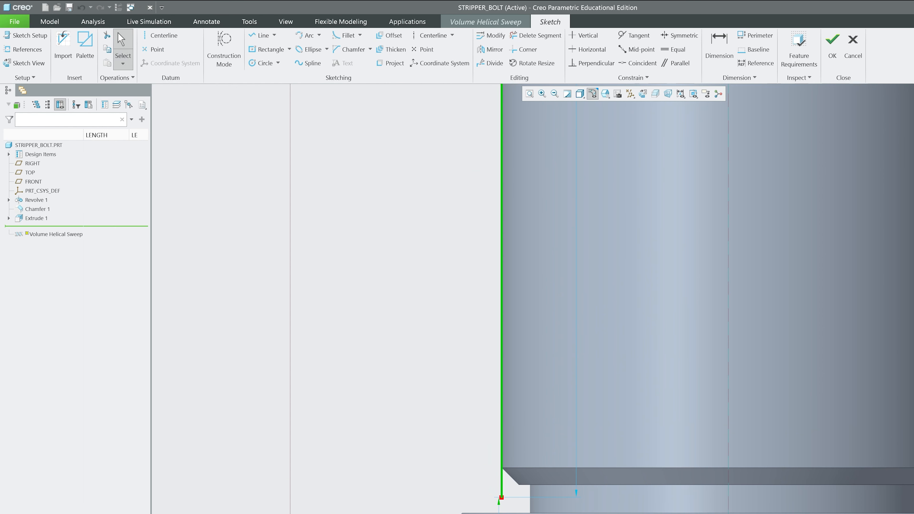
scroll(513, 504, "up", 5)
scroll(536, 174, "down", 5)
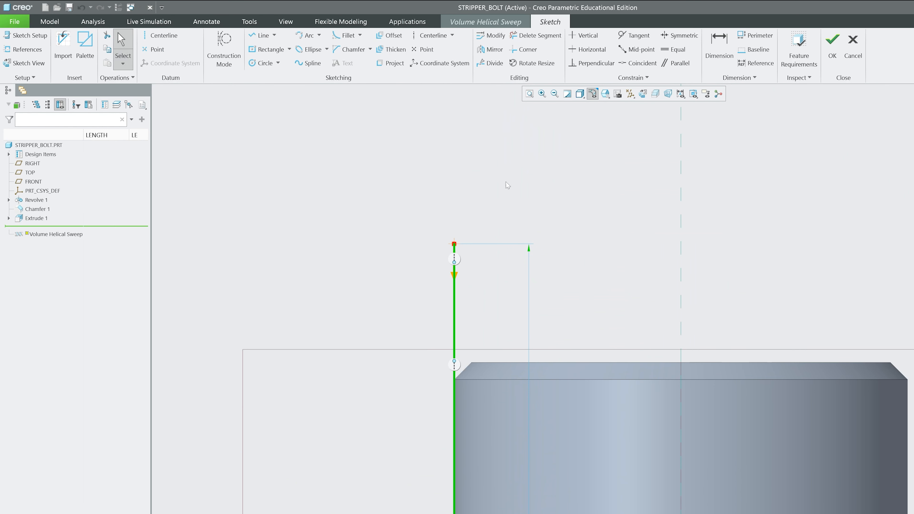
Step: Add a centerline along the bolt's axis and finish the helix profile sketch
left_click(175, 39)
left_click(678, 196)
left_click(833, 43)
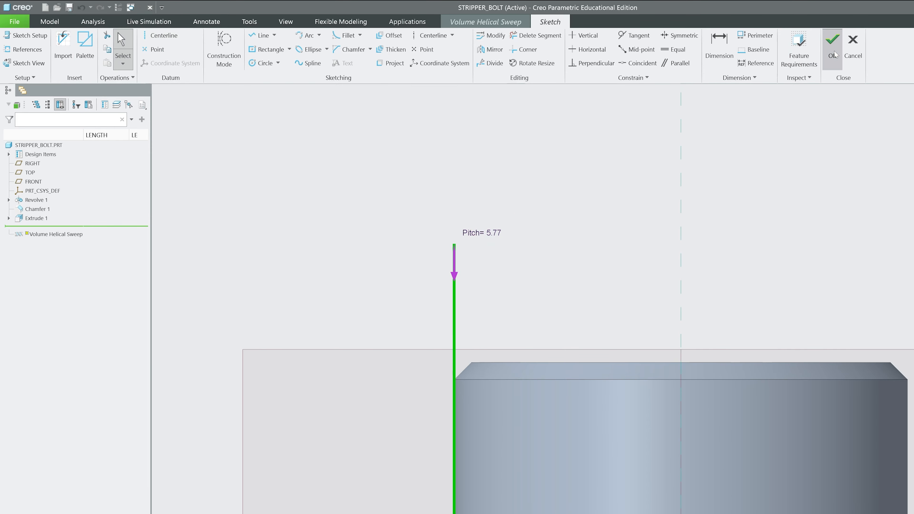
Step: Open the sweep's sketched section and draw a closed triangle based on the vertical axis with its apex on the horizontal centerline
left_click(230, 79)
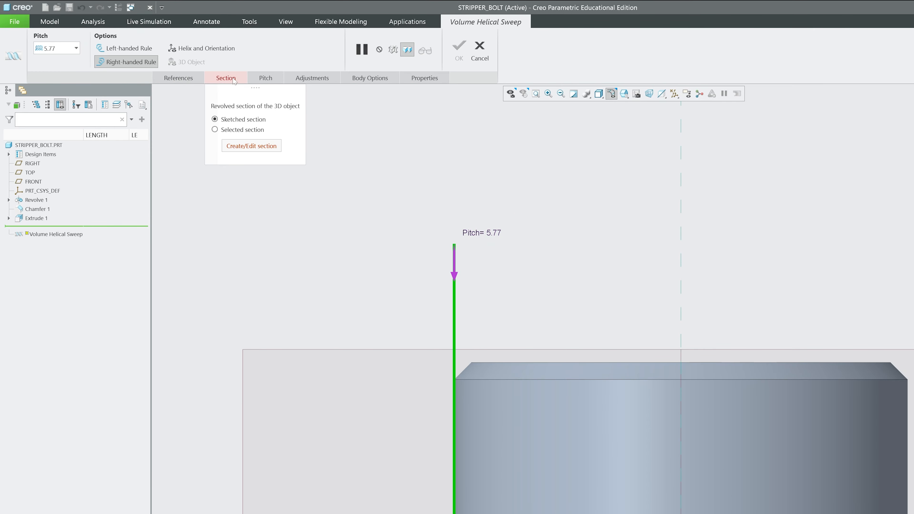
left_click(252, 146)
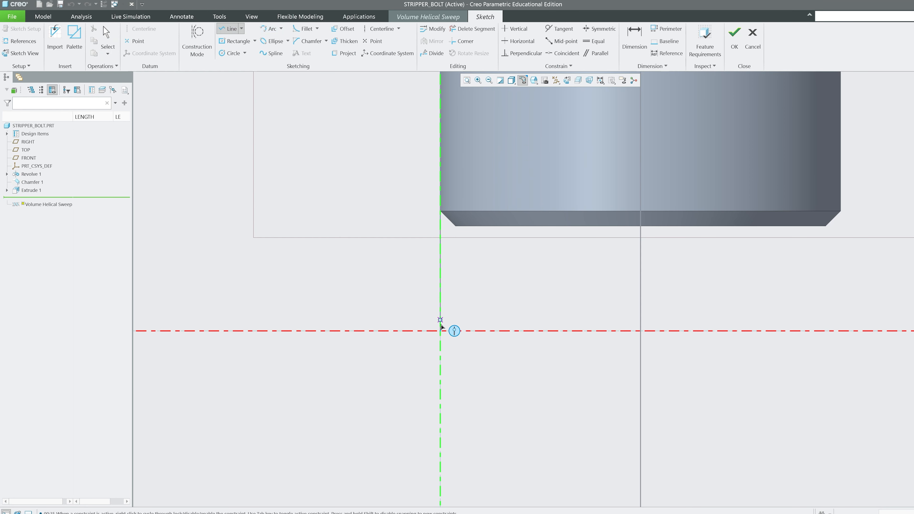
left_click(440, 315)
left_click(441, 348)
left_click(440, 315)
middle_click(440, 314)
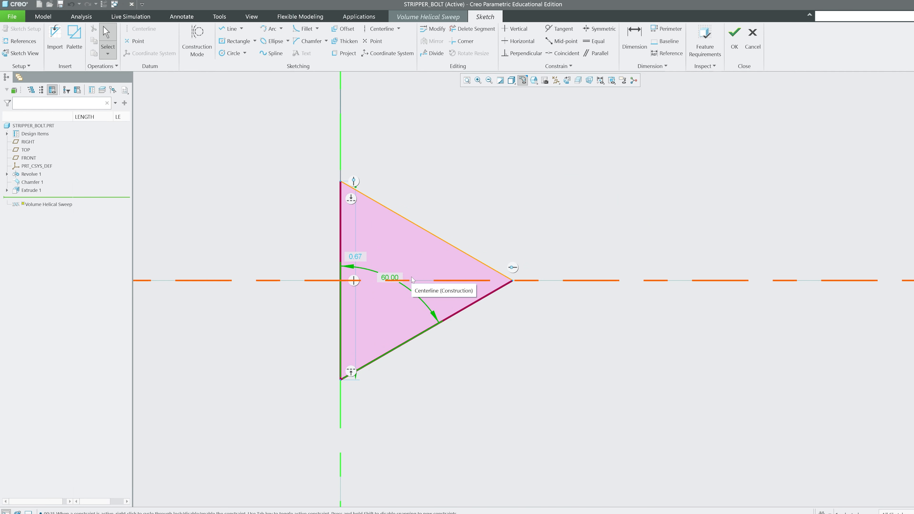
Step: Set the triangular thread section's vertical side to 1.00 and finish the section sketch
double_click(357, 256)
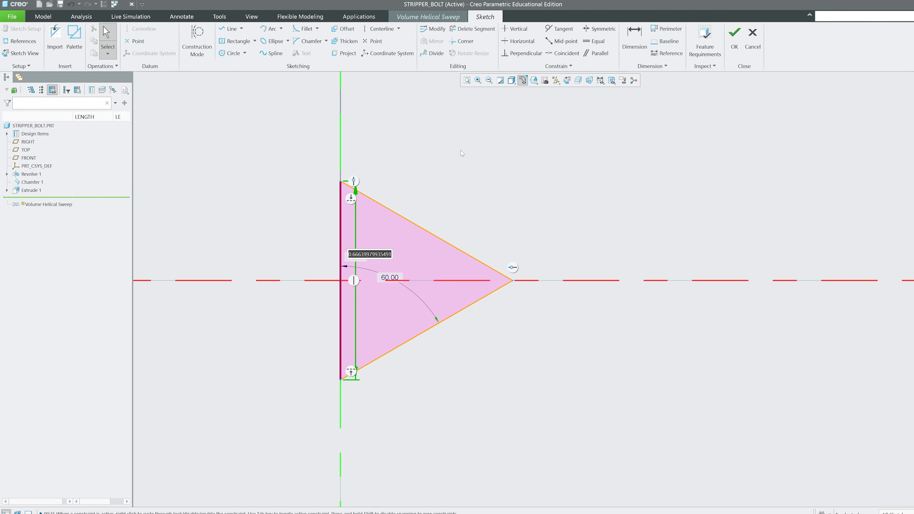
type("1")
key("Return")
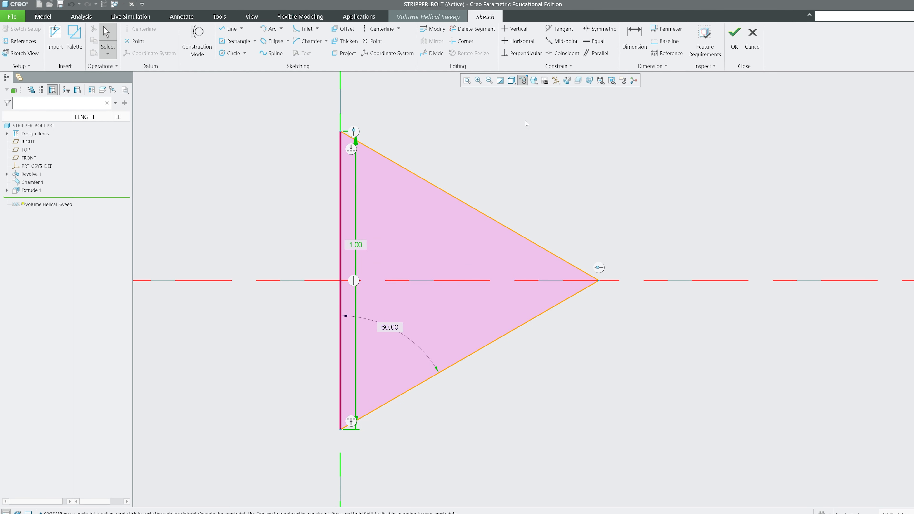
left_click(734, 36)
Step: Set the helical sweep's pitch to 1.001 and check the thread preview around the undercut
scroll(363, 368, "down", 5)
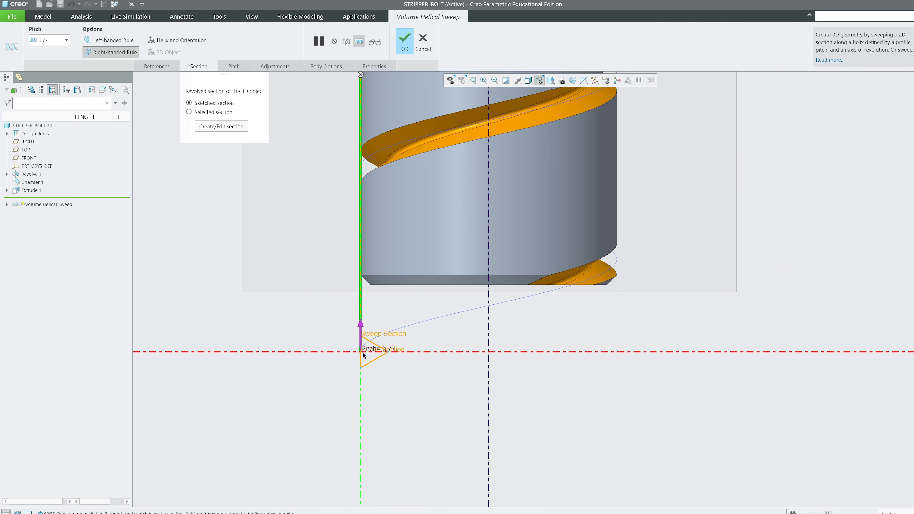
scroll(496, 384, "down", 3)
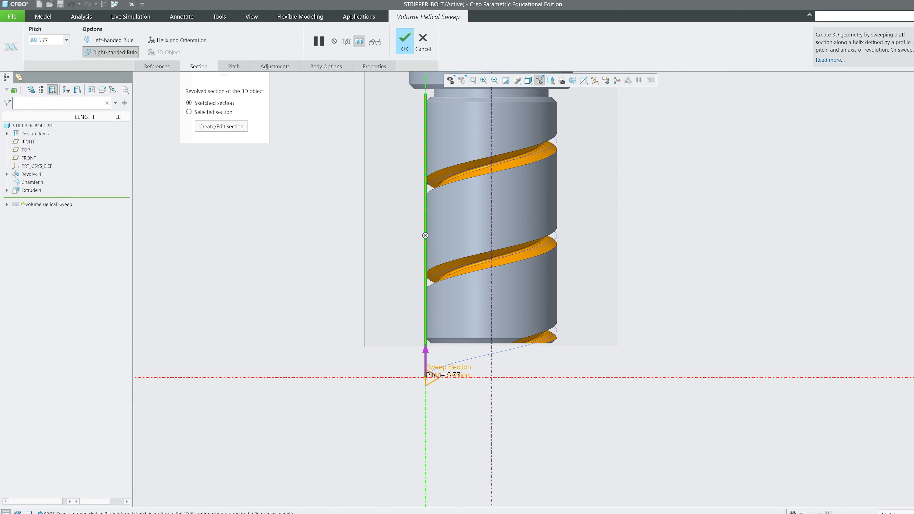
type("1.001")
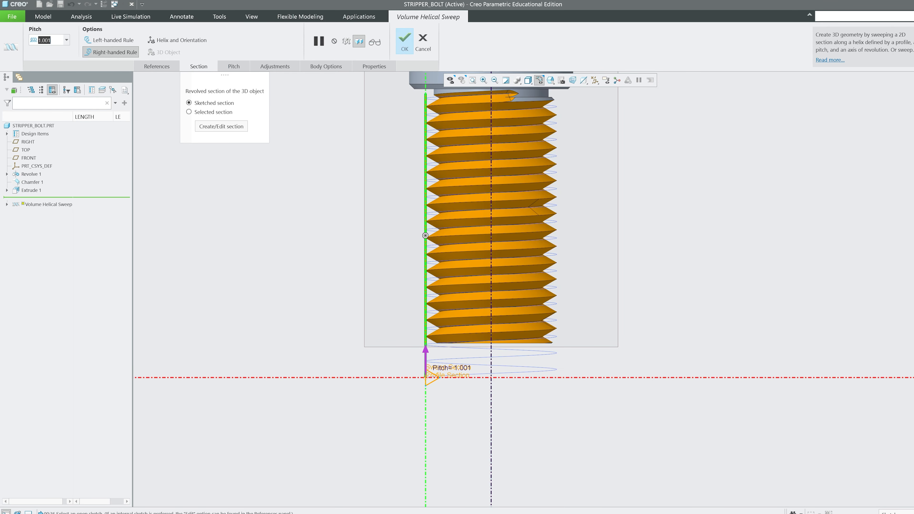
middle_click_drag(518, 288, 550, 339)
mouse_move(522, 252)
middle_mouse_down()
mouse_move(530, 235)
mouse_move(504, 204)
mouse_move(528, 163)
mouse_move(450, 190)
middle_mouse_up()
scroll(432, 165, "up", 5)
middle_click_drag(377, 94, 360, 22)
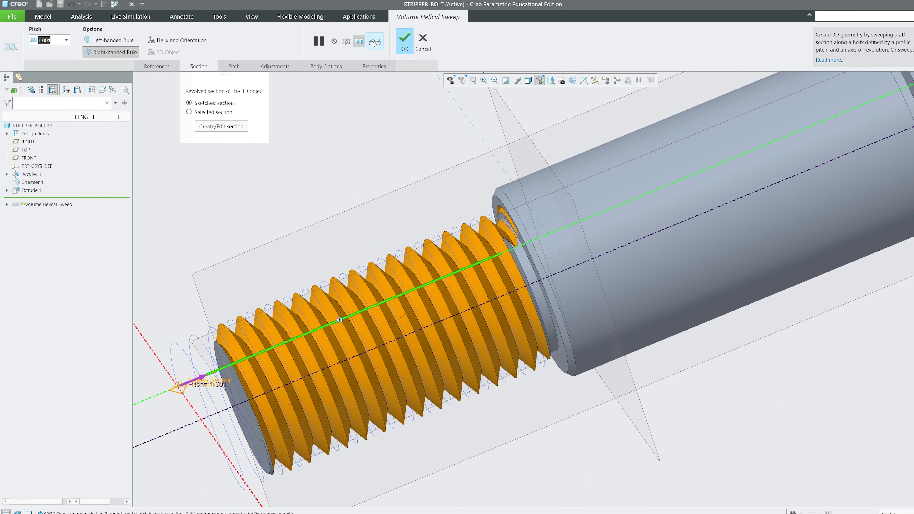
scroll(345, 90, "up", 3)
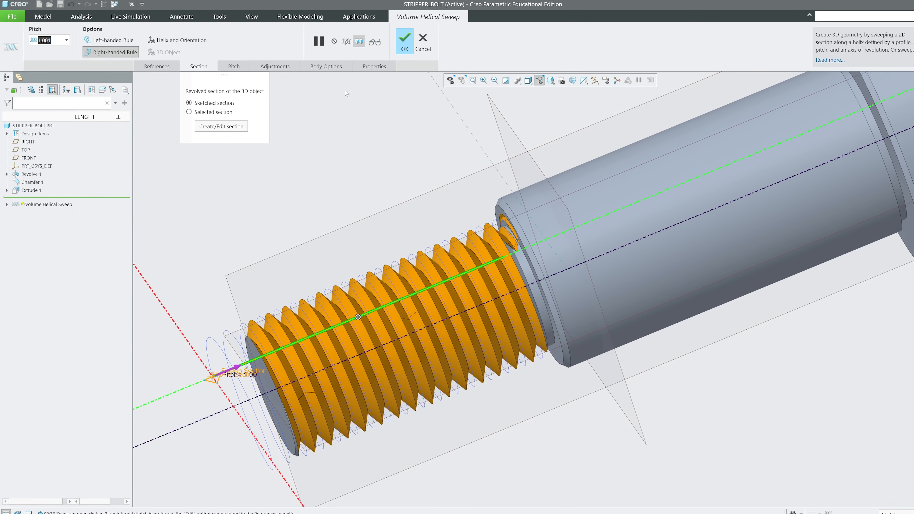
Step: Edit the helix profile sketch, set the profile line's end distance from the horizontal reference to 3.00, and finish the sketch
left_click(164, 69)
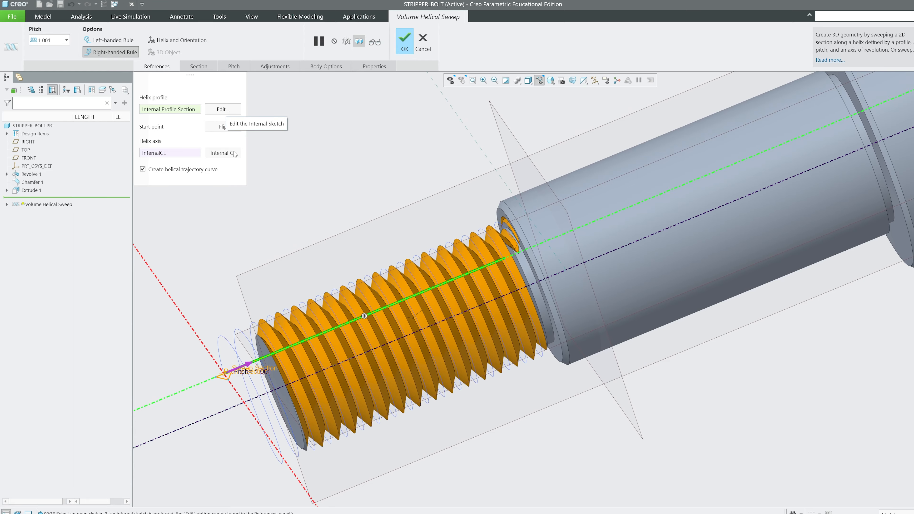
left_click(223, 110)
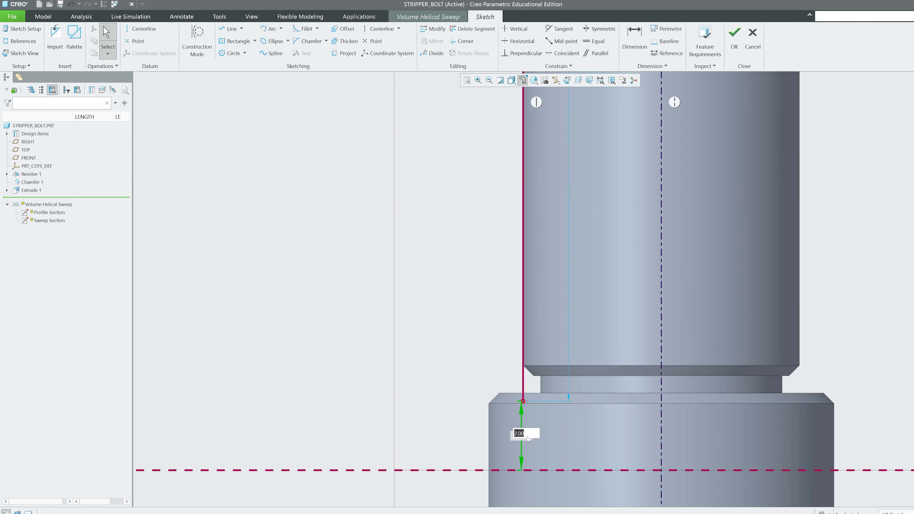
key("Return")
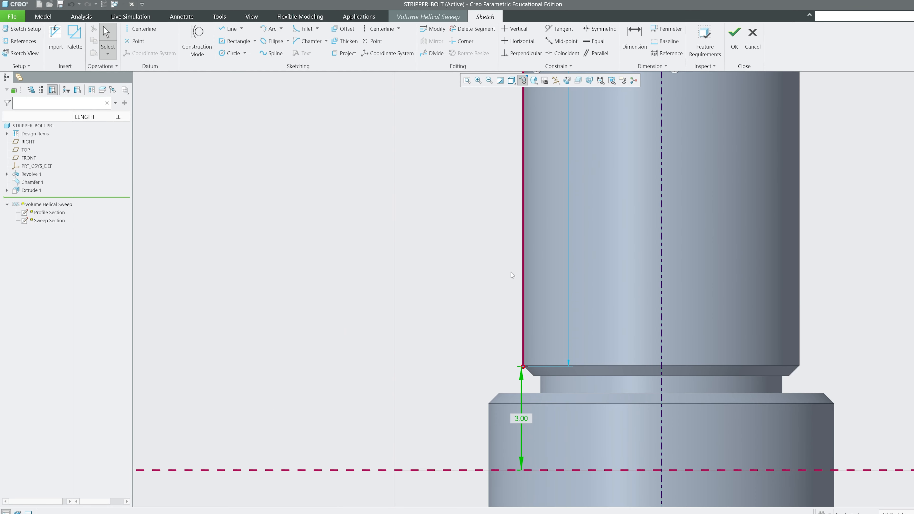
left_click(731, 54)
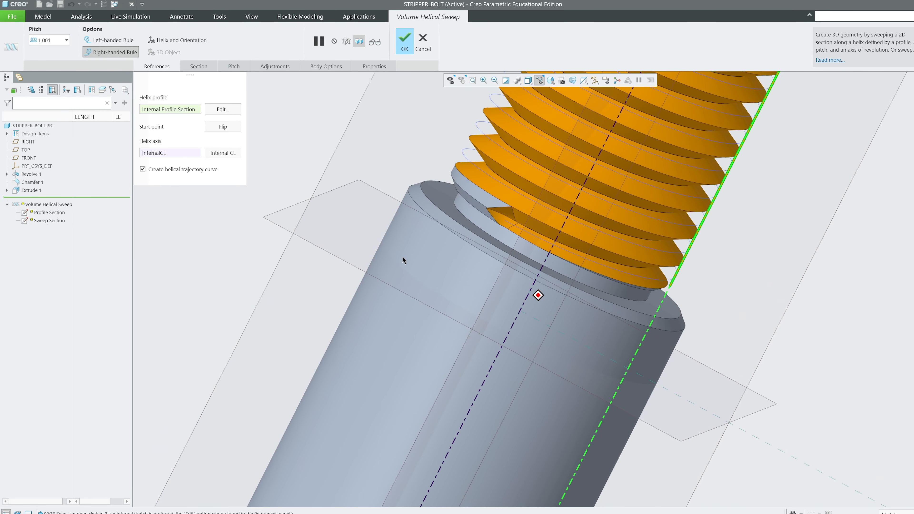
Step: Reopen the helix profile sketch, revise the profile line's end distance near the undercut again, and finish the sketch
left_click(225, 110)
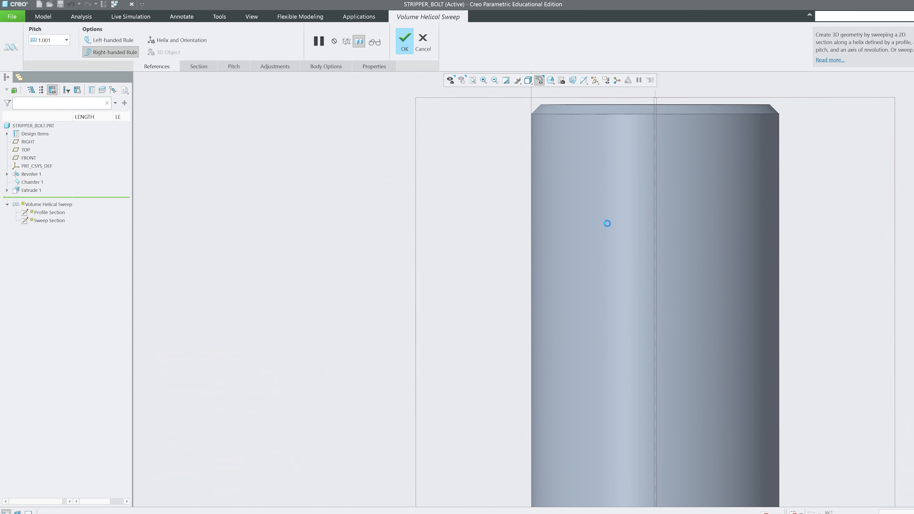
scroll(552, 204, "up", 4)
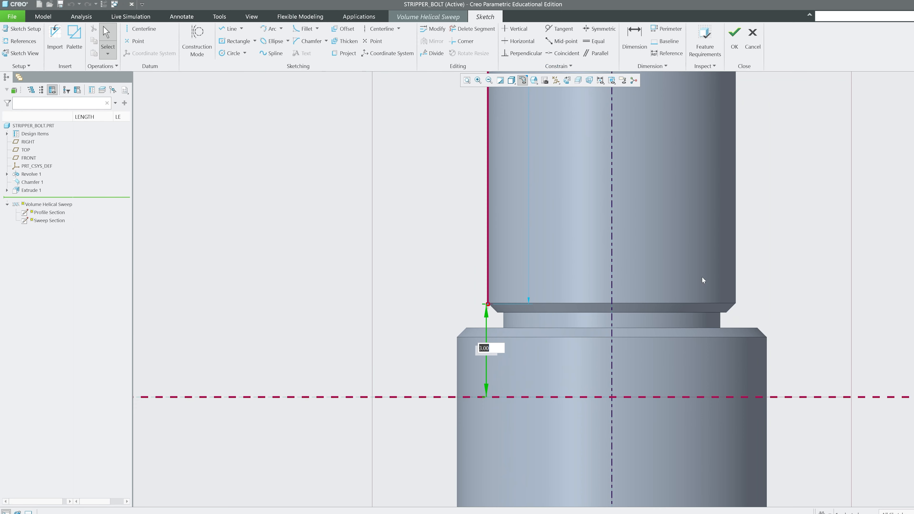
key("Return")
left_click(734, 38)
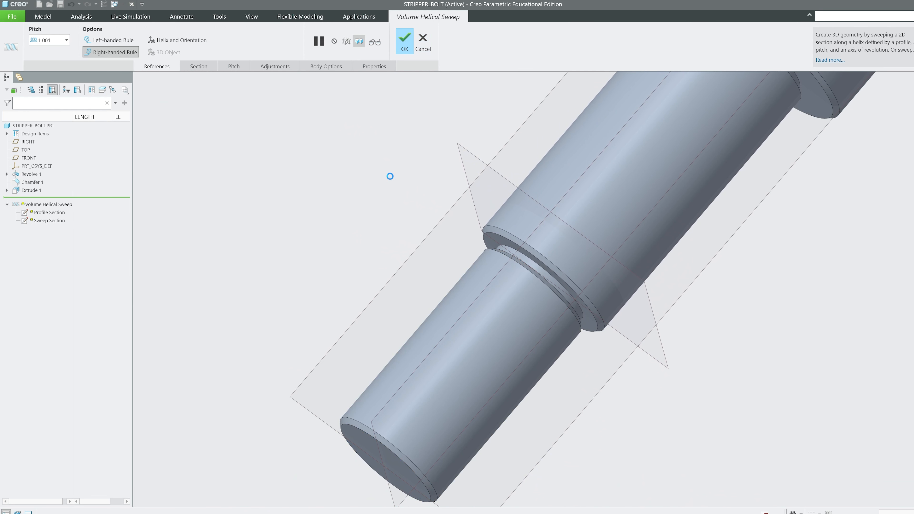
Step: Save the stripper bolt part in the kinamatics folder and close its window
left_click(61, 4)
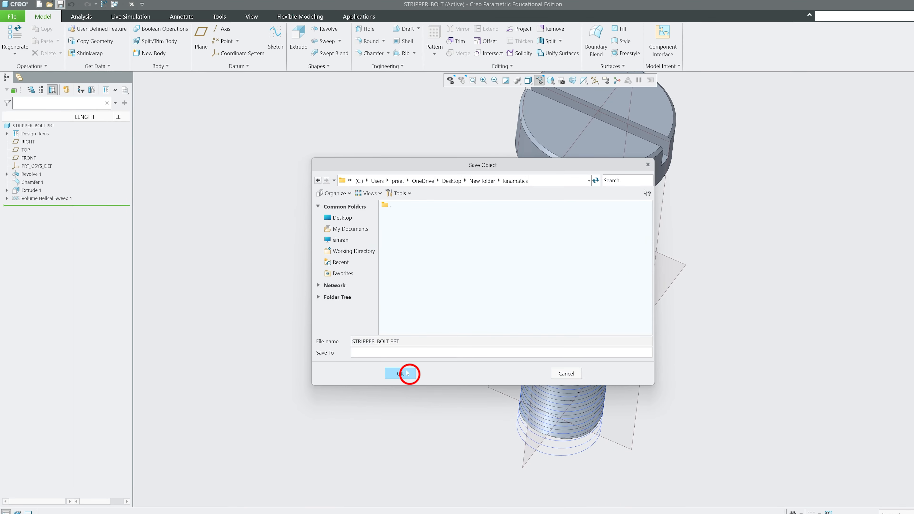
left_click(407, 373)
left_click(248, 16)
left_click(555, 40)
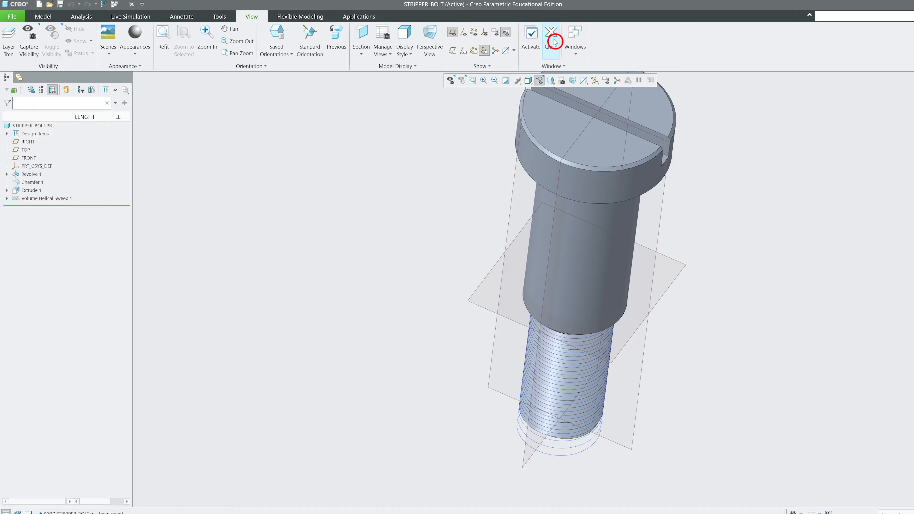
Step: Bring stripper_bolt.prt into the SCOTCHVSSINGLE assembly as a new component
left_click(144, 35)
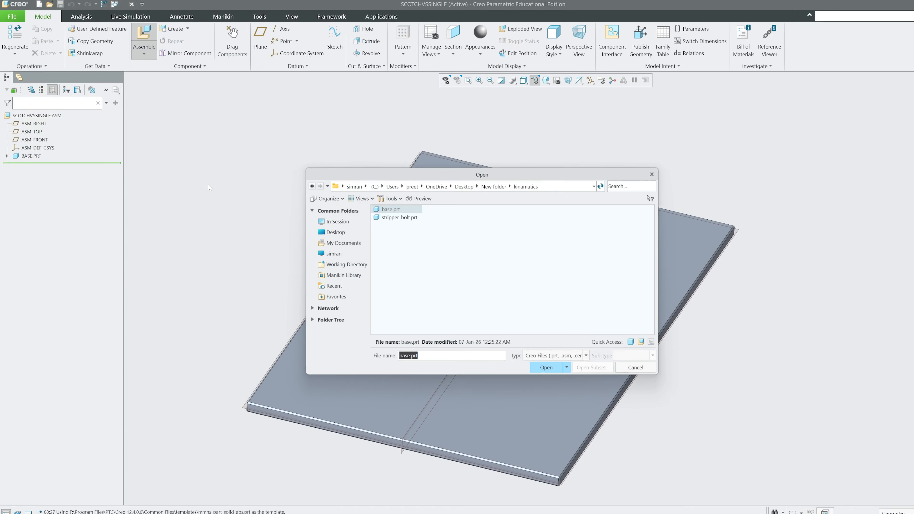
left_click(399, 216)
double_click(400, 216)
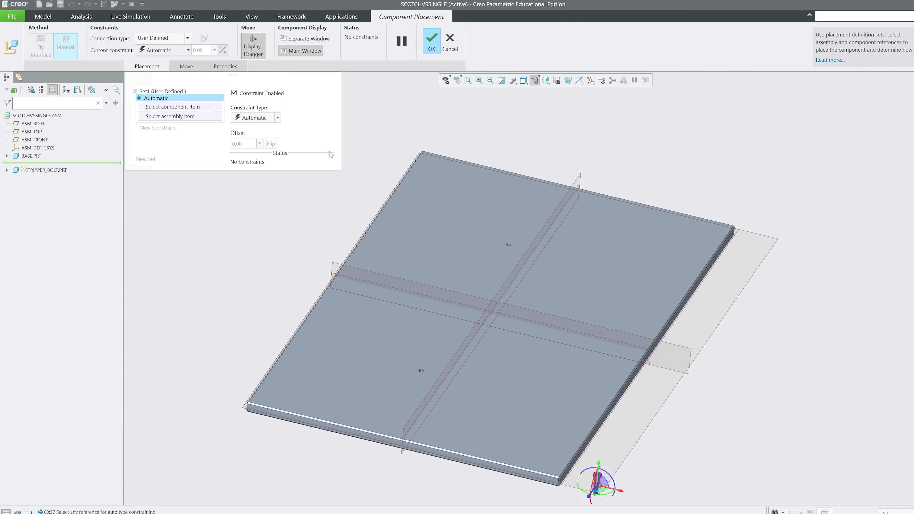
Step: Constrain the bolt's cylindrical shank coincident with the inner surface of one of the base plate's holes
scroll(596, 484, "down", 6)
scroll(560, 275, "down", 5)
left_click(558, 279)
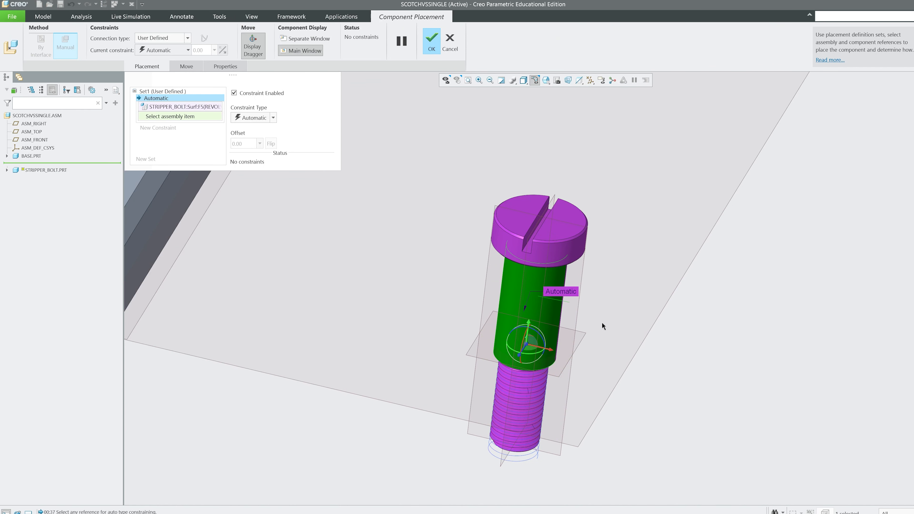
scroll(635, 383, "up", 10)
scroll(542, 190, "down", 5)
scroll(534, 192, "down", 5)
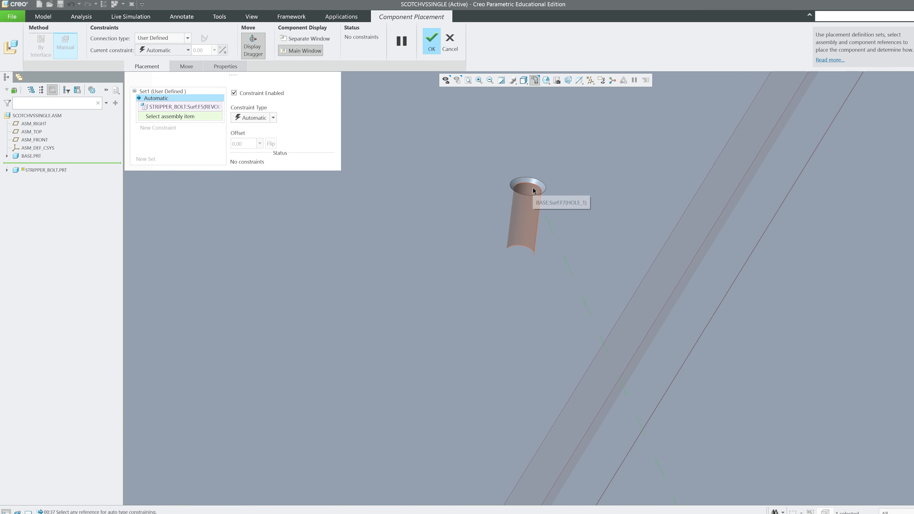
left_click(535, 192)
Step: Move the partially constrained bolt along the hole's axis until it is clear of the base plate
scroll(535, 192, "up", 3)
middle_click_drag(534, 194, 537, 378, "shift")
left_click_drag(540, 371, 551, 284)
middle_click_drag(551, 284, 568, 266)
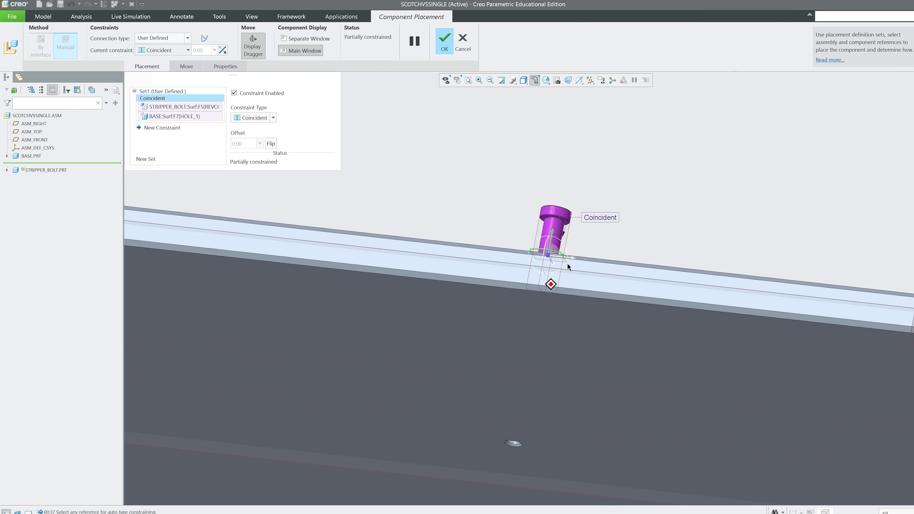
scroll(616, 355, "down", 3)
middle_click_drag(616, 355, 632, 302)
middle_click_drag(627, 202, 629, 330, "shift")
scroll(628, 330, "down", 3)
left_click_drag(637, 458, 616, 211)
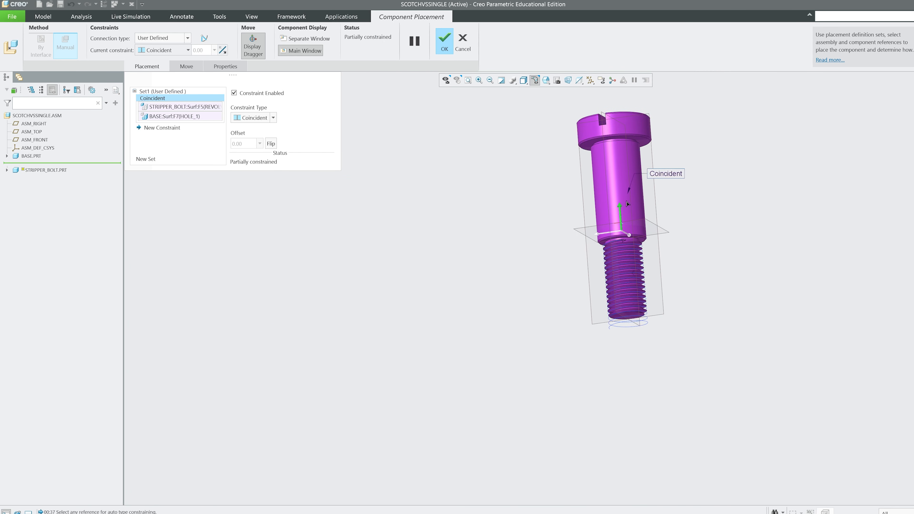
Step: Constrain the shank's end face above the thread coincident with the base plate's upper face and accept the bolt's placement
middle_click_drag(616, 211, 586, 298)
scroll(624, 273, "down", 6)
left_click(624, 275)
scroll(574, 232, "up", 6)
scroll(574, 232, "up", 3)
left_click(590, 323)
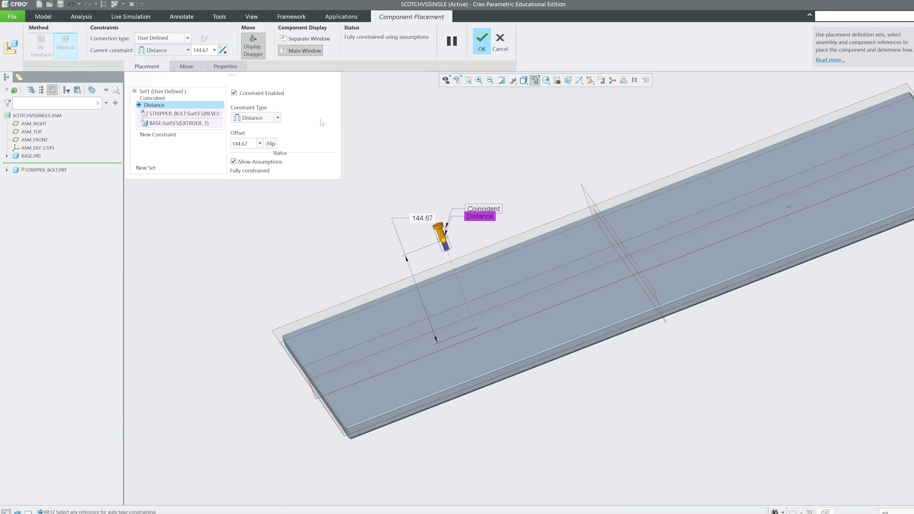
left_click(258, 121)
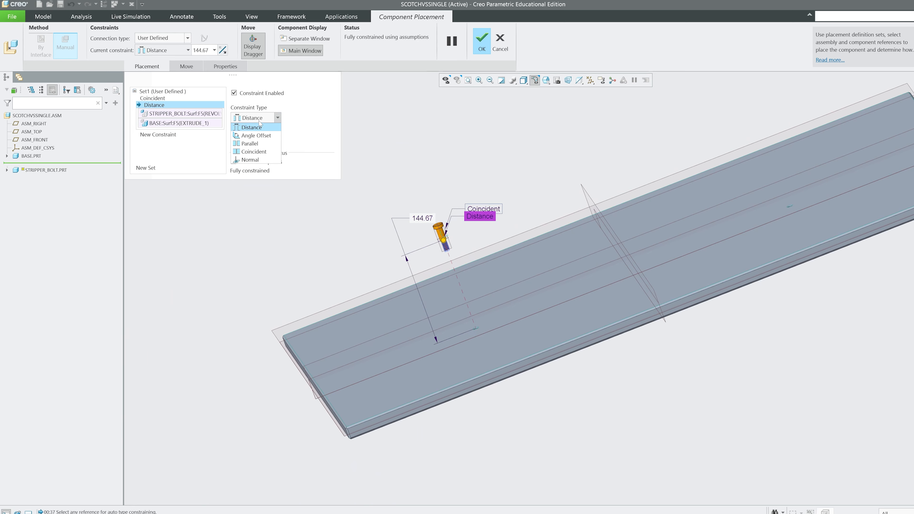
left_click(261, 154)
middle_click_drag(536, 378, 659, 402)
scroll(570, 348, "down", 4)
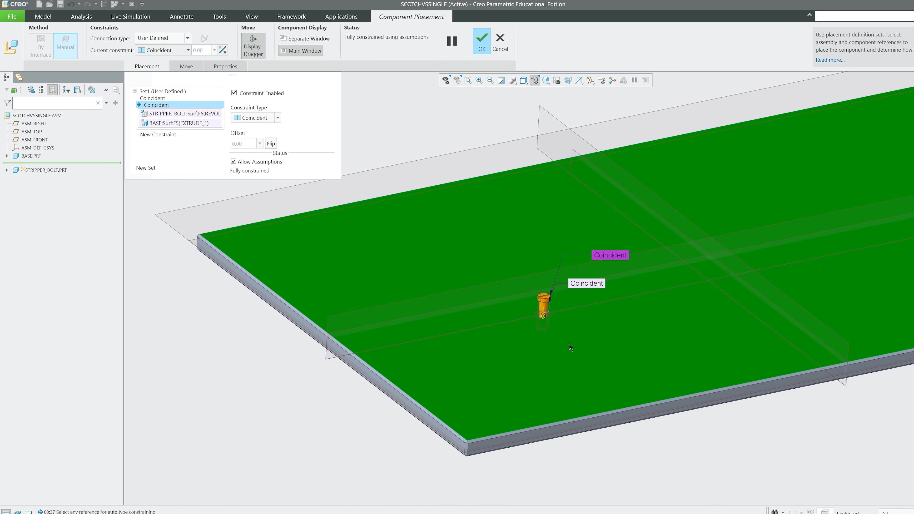
scroll(492, 302, "up", 2)
left_click(482, 40)
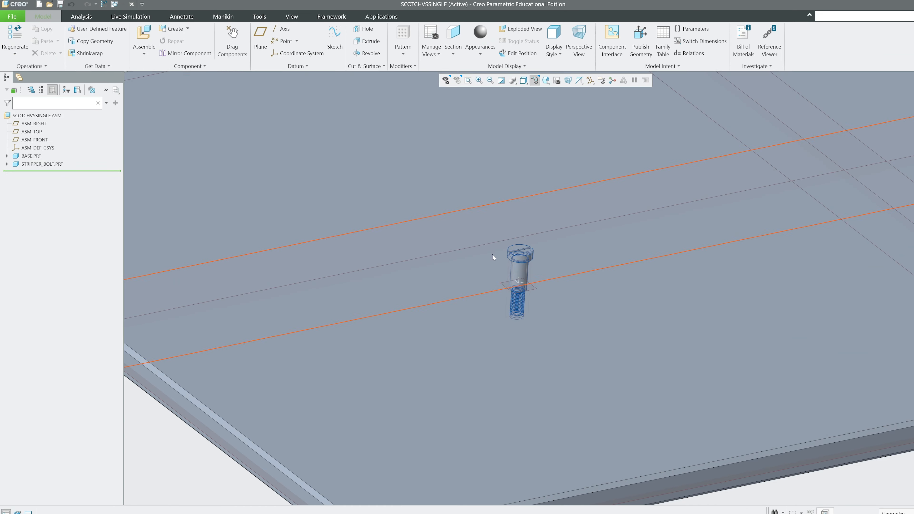
middle_click_drag(486, 270, 197, 257)
left_click(41, 164)
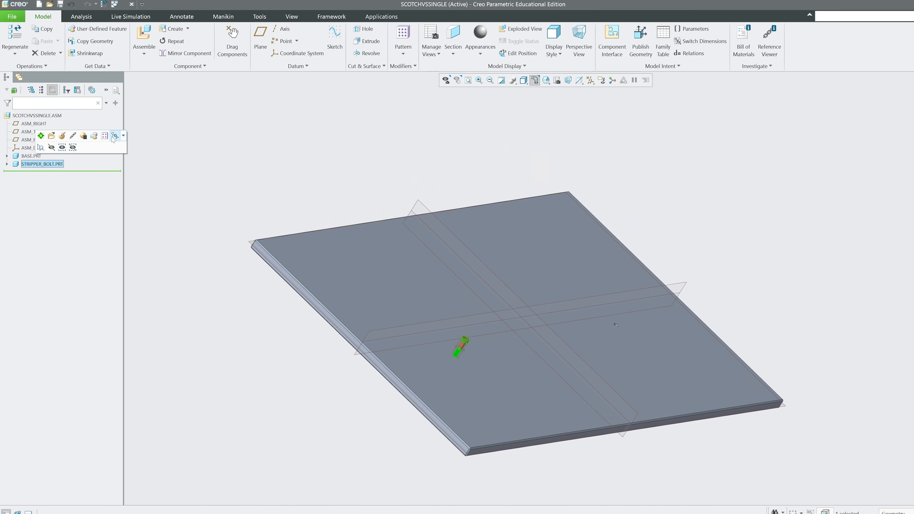
left_click(104, 136)
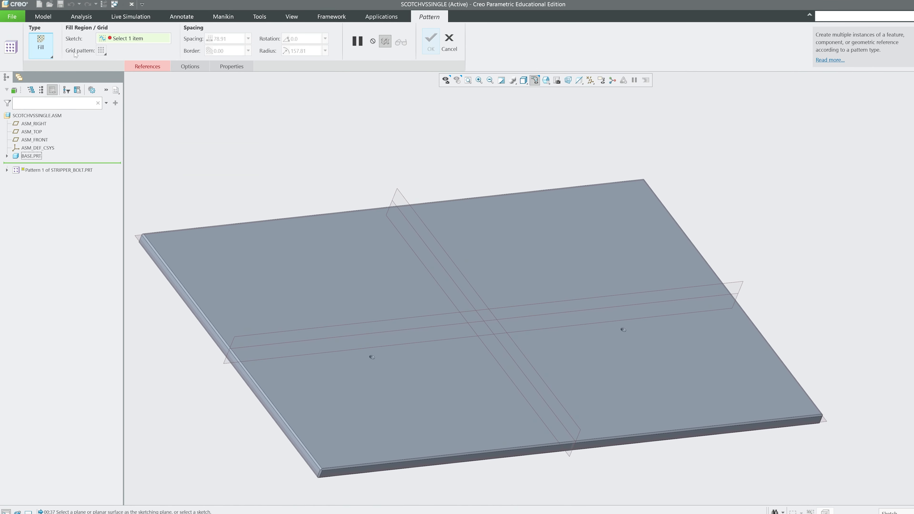
left_click(49, 55)
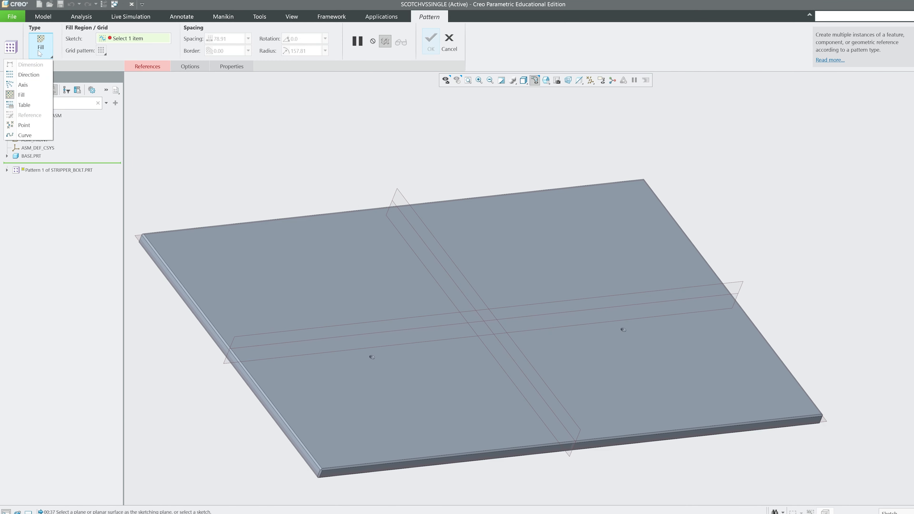
left_click(44, 56)
left_click(457, 46)
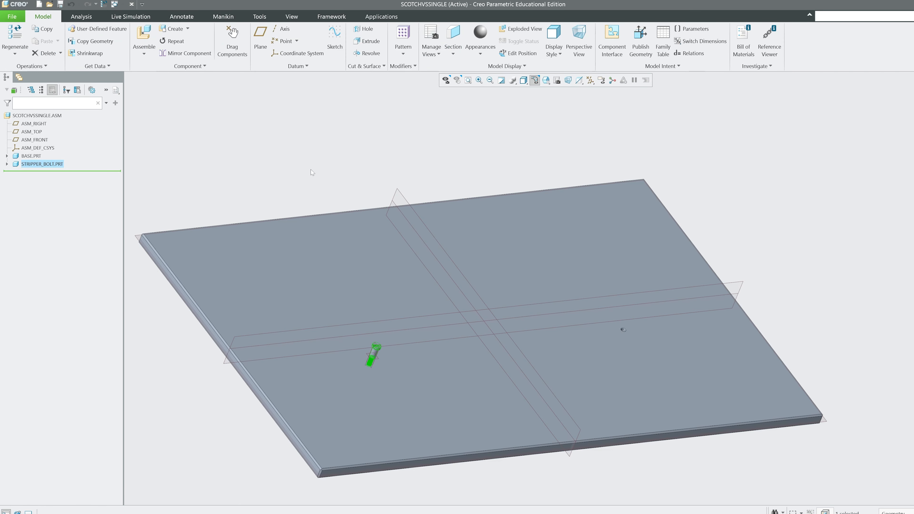
left_click(120, 164)
left_click(404, 54)
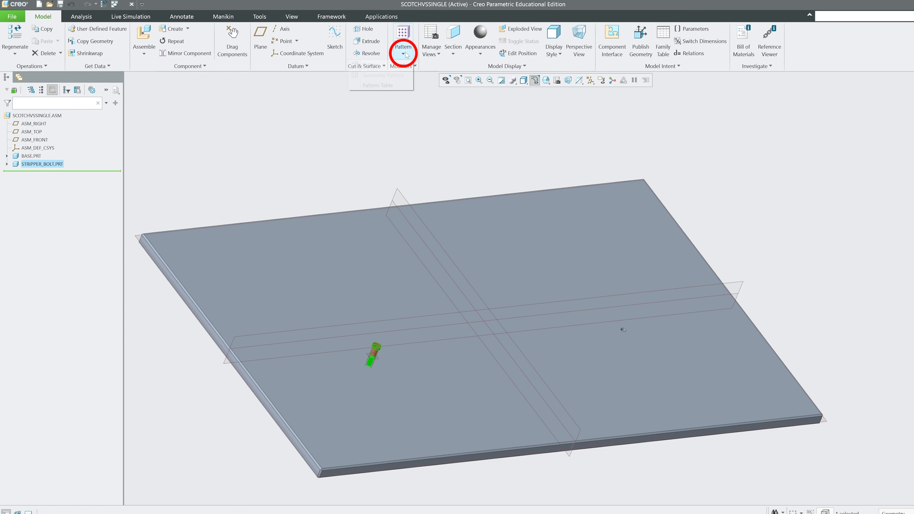
left_click(396, 64)
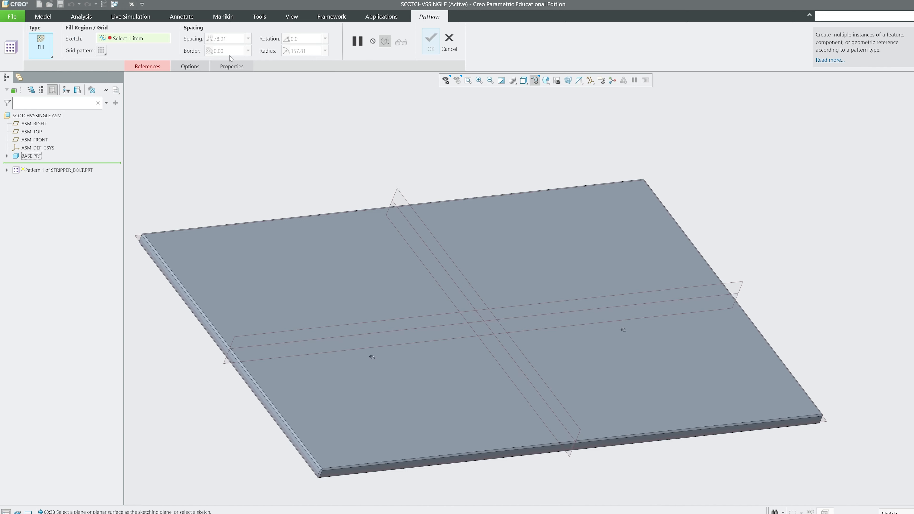
left_click(50, 51)
left_click(98, 52)
left_click(449, 39)
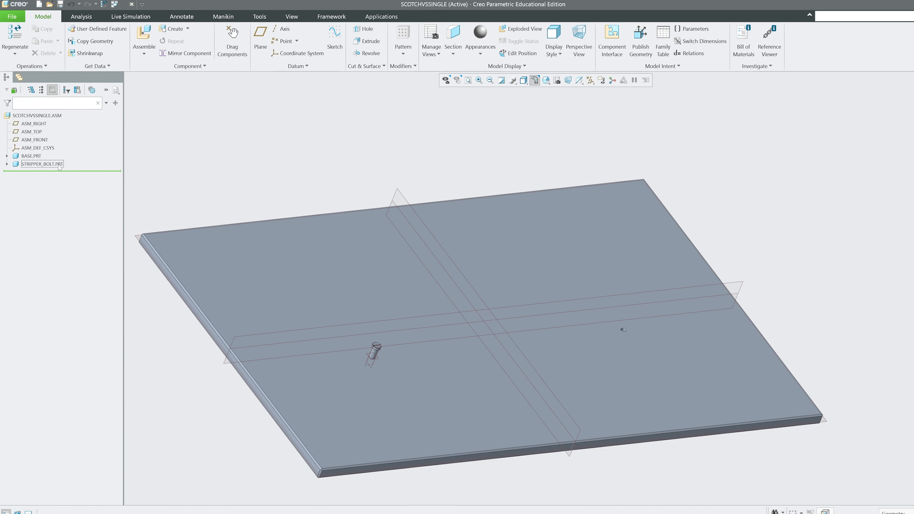
Step: Mirror the stripper bolt as a new component across the assembly's middle plane between the base plate's two holes
left_click(60, 165)
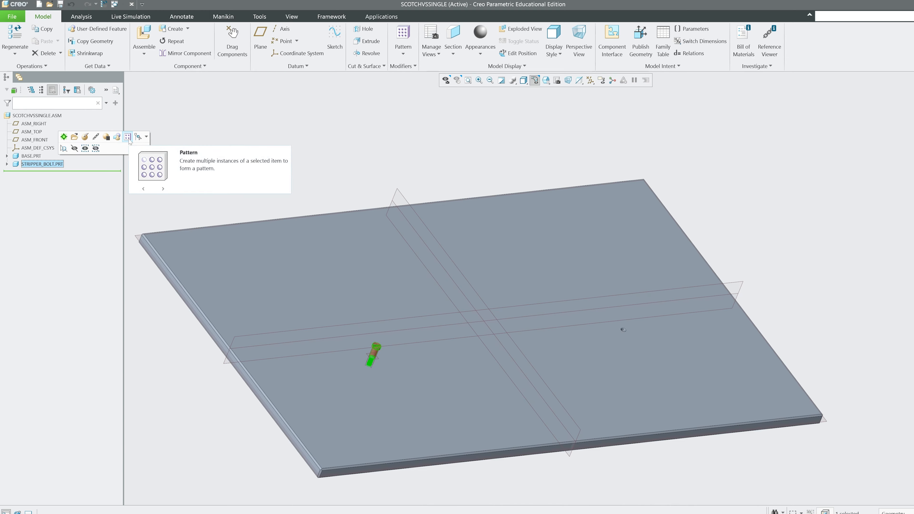
left_click(188, 55)
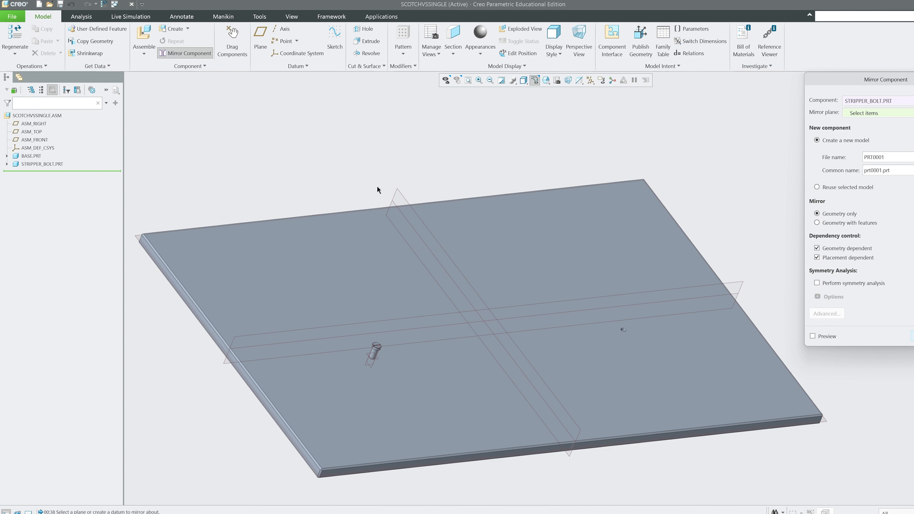
middle_click(334, 164)
scroll(334, 165, "down", 3)
middle_click_drag(334, 166, 569, 98)
Step: Hide all datum display types in the assembly and set the display style to Shading With Reflections
left_click(591, 80)
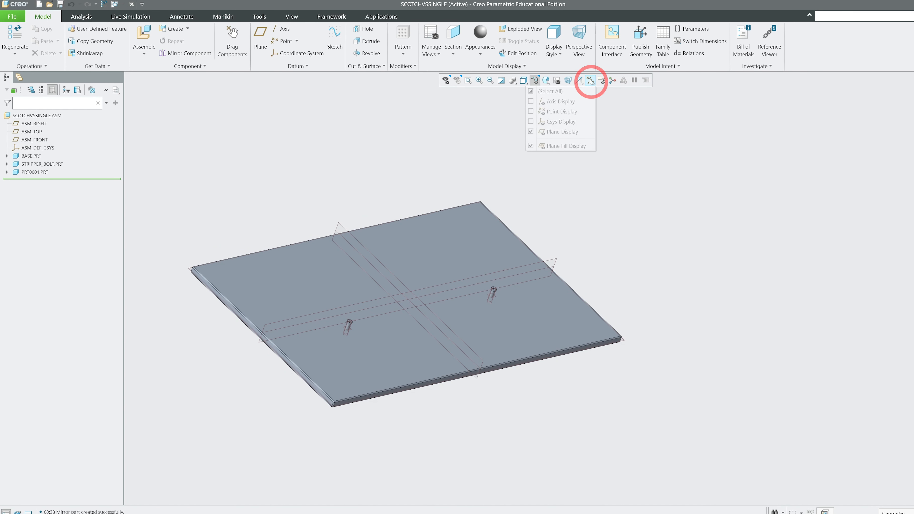
left_click(575, 91)
left_click(575, 91)
left_click(706, 223)
scroll(682, 248, "up", 3)
middle_click_drag(706, 222, 647, 204)
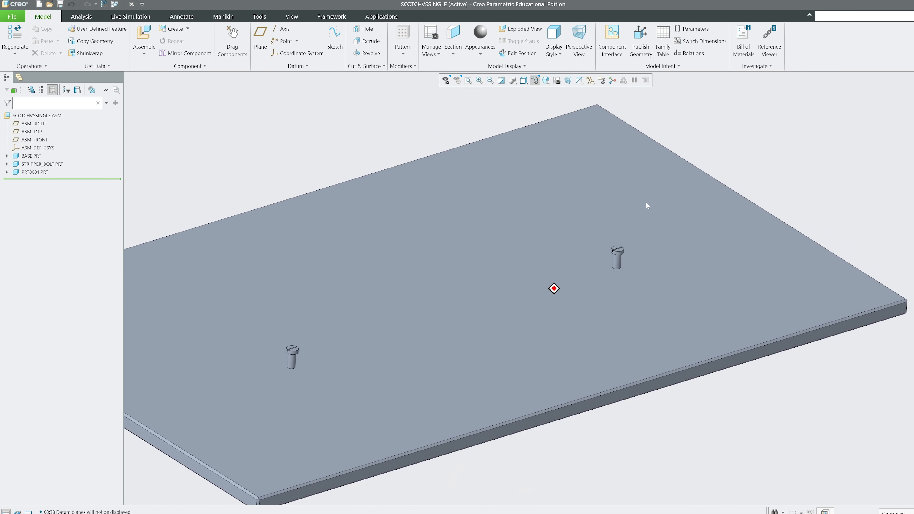
scroll(647, 204, "down", 3)
left_click(524, 80)
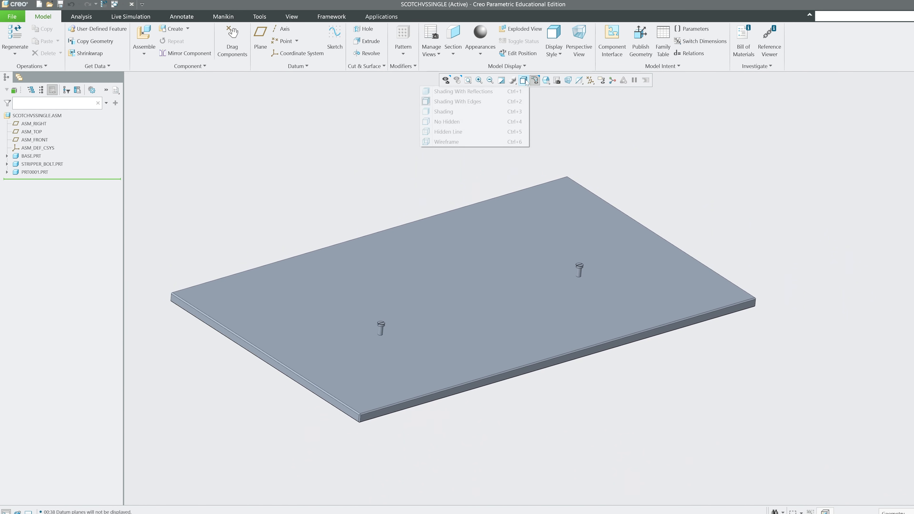
left_click(504, 95)
Step: Choose a gold-coloured metal from the std-metals library as the appearance for the stripper bolt
mouse_move(856, 234)
middle_mouse_down()
mouse_move(811, 262)
mouse_move(329, 113)
middle_mouse_up()
scroll(329, 113, "up", 3)
left_click(481, 52)
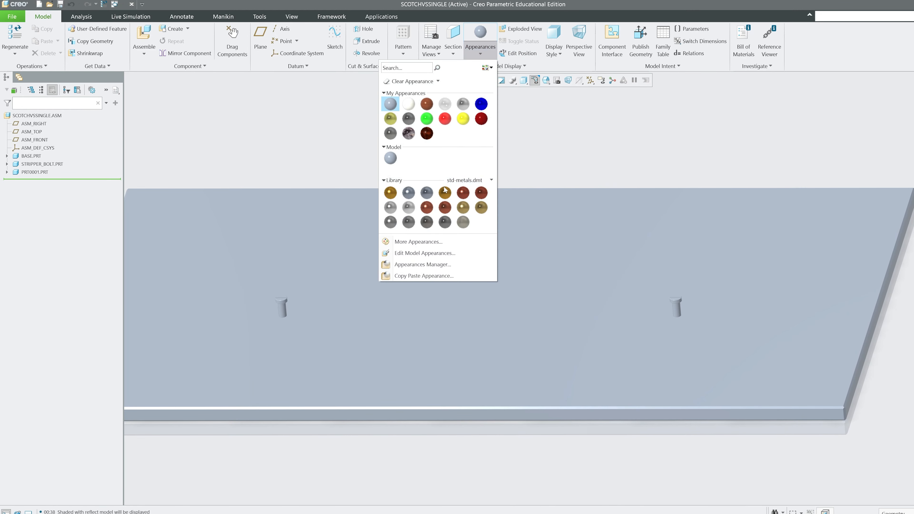
left_click(445, 193)
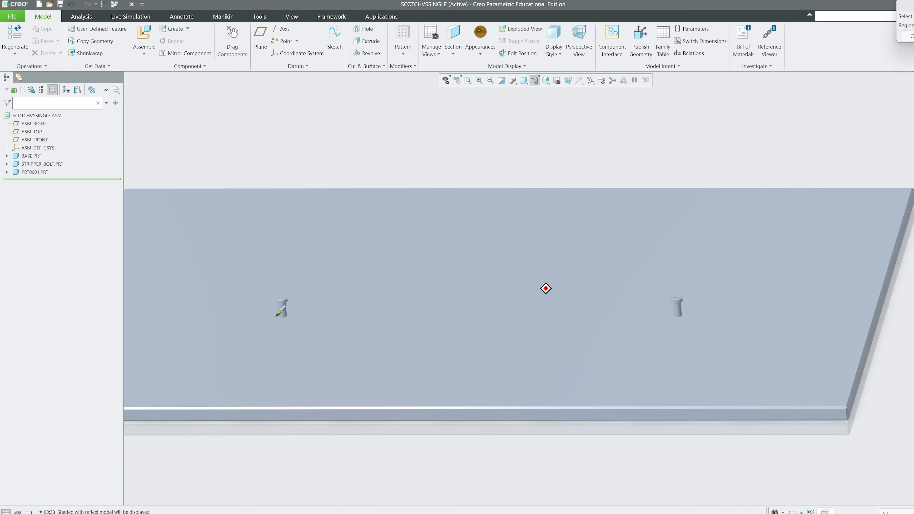
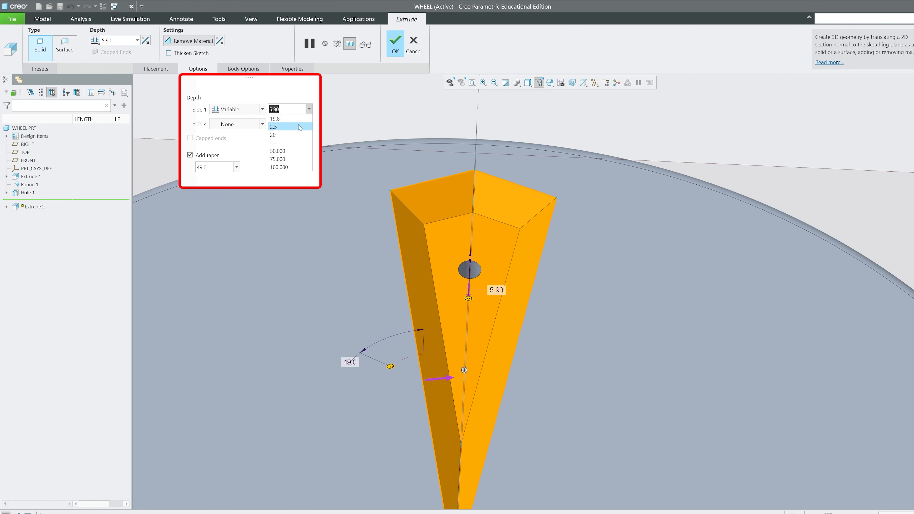
Step: Try depths of 2.50 and 1.50 for the wheel's tapered pocket cut
left_click(284, 126)
key("ctrl+d")
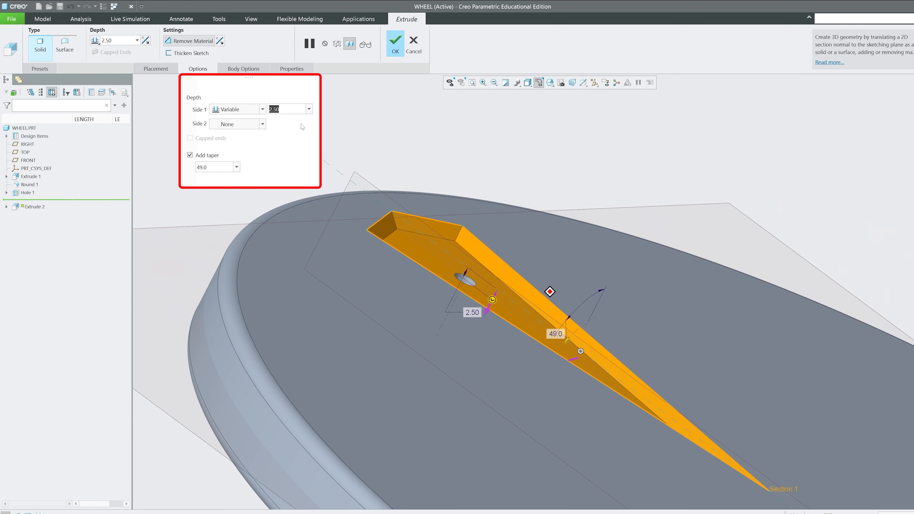
type("1")
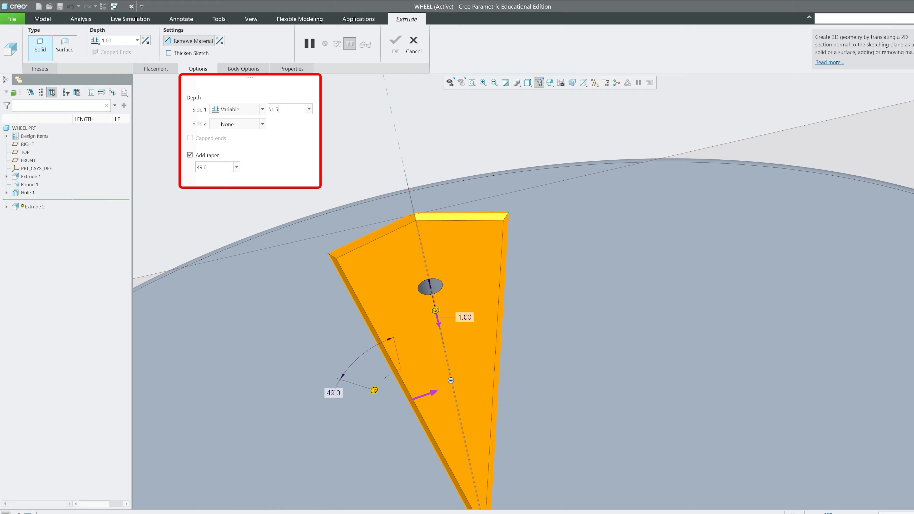
key("Return")
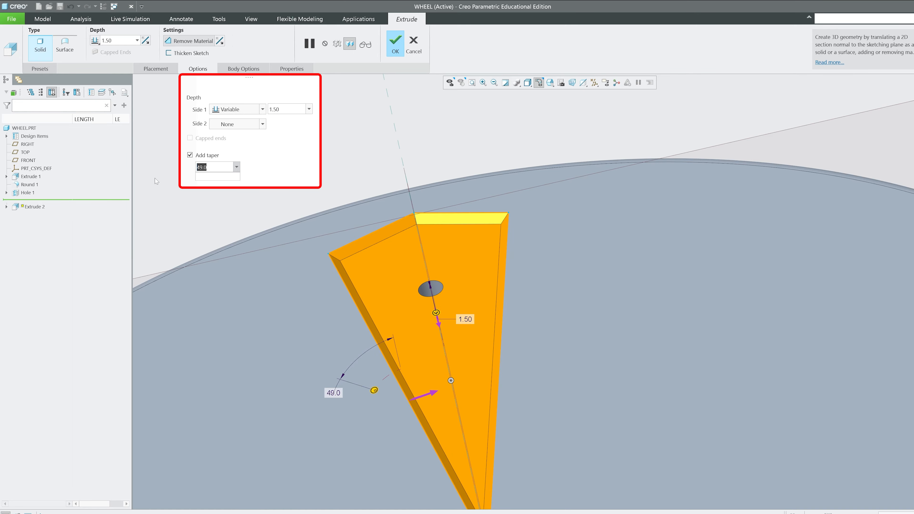
Step: Set the wheel pocket's taper angle to 80 and its cut depth to 0.80, and accept the extrude
type("80")
middle_click_drag(155, 178, 320, 187)
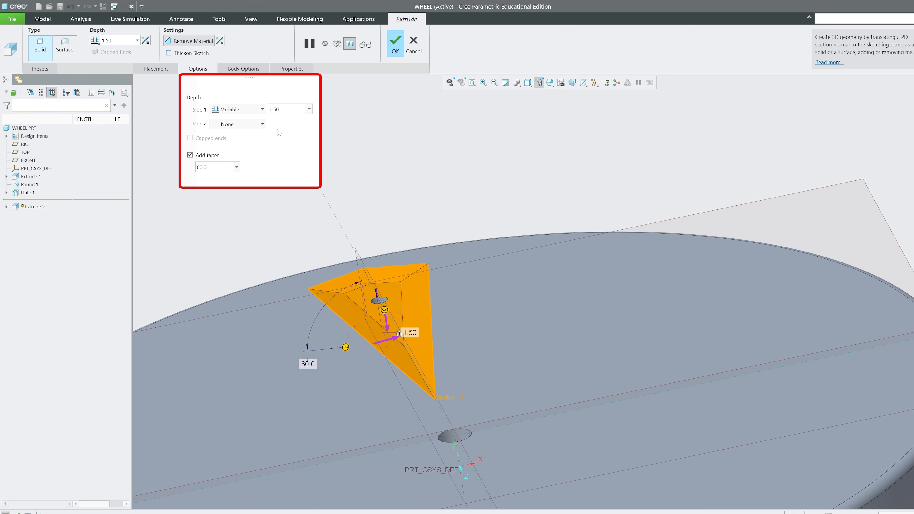
double_click(283, 109)
type("1")
type("0.8")
key("Return")
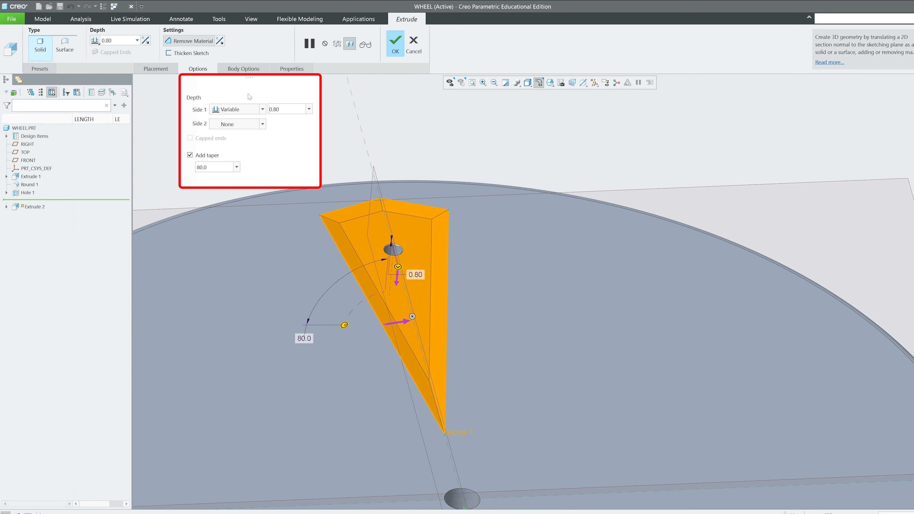
left_click(395, 43)
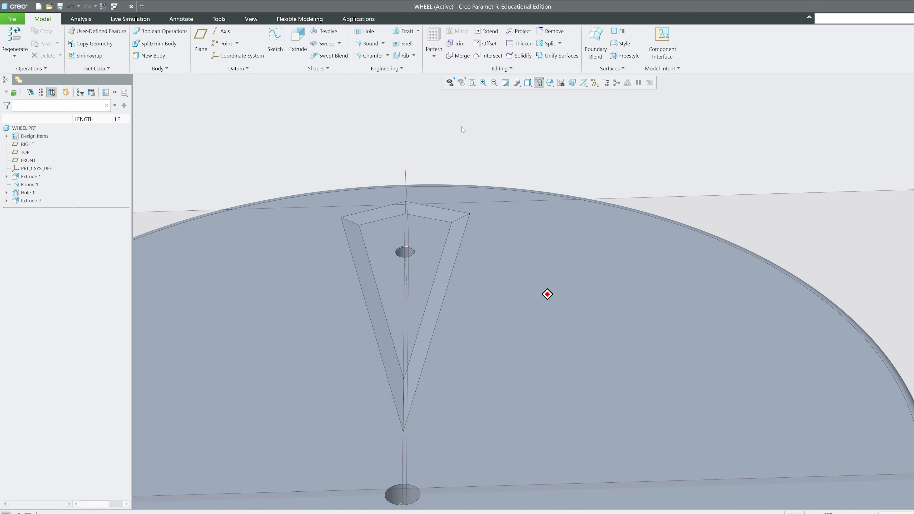
Step: Hide all datum display types in the wheel part
mouse_move(461, 126)
middle_mouse_down()
mouse_move(360, 116)
mouse_move(369, 116)
middle_mouse_up()
middle_click_drag(549, 293, 542, 163, "ctrl")
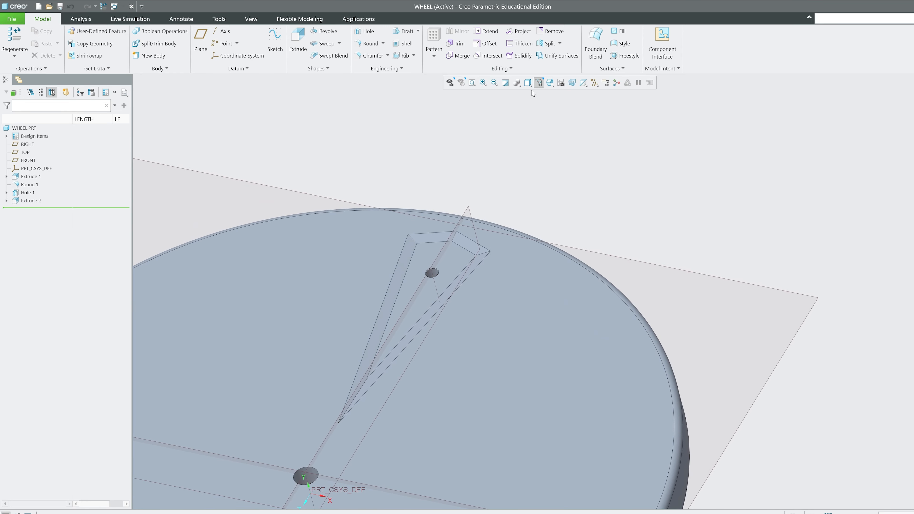
left_click(592, 83)
left_click(577, 95)
left_click(663, 130)
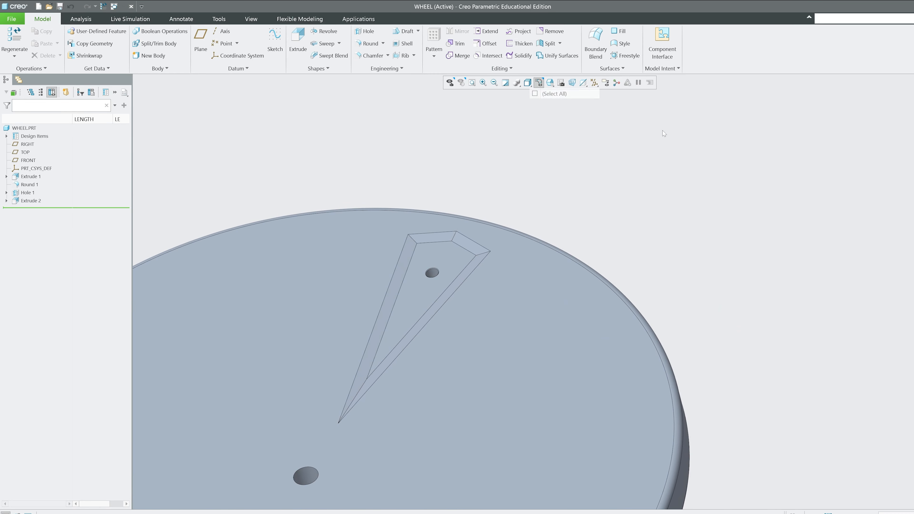
Step: Round the wedge-shaped pocket's rim, floor and corner edges with a 15.00 radius
middle_click_drag(563, 292, 358, 179, "ctrl")
scroll(419, 170, "down", 2)
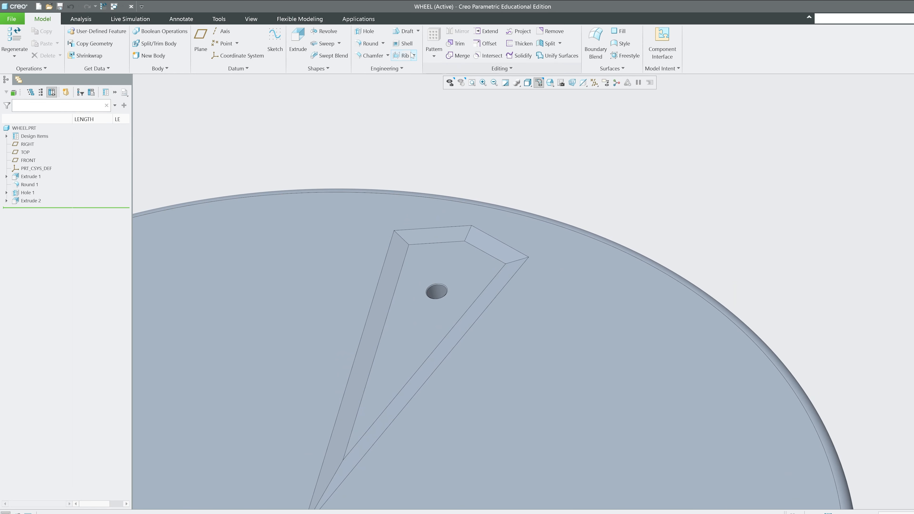
left_click(366, 45)
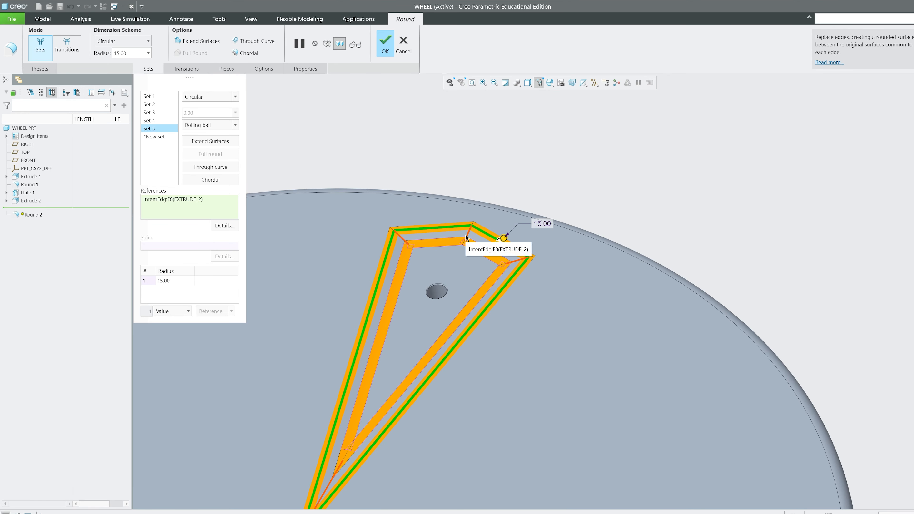
left_click(466, 235)
scroll(464, 233, "down", 5)
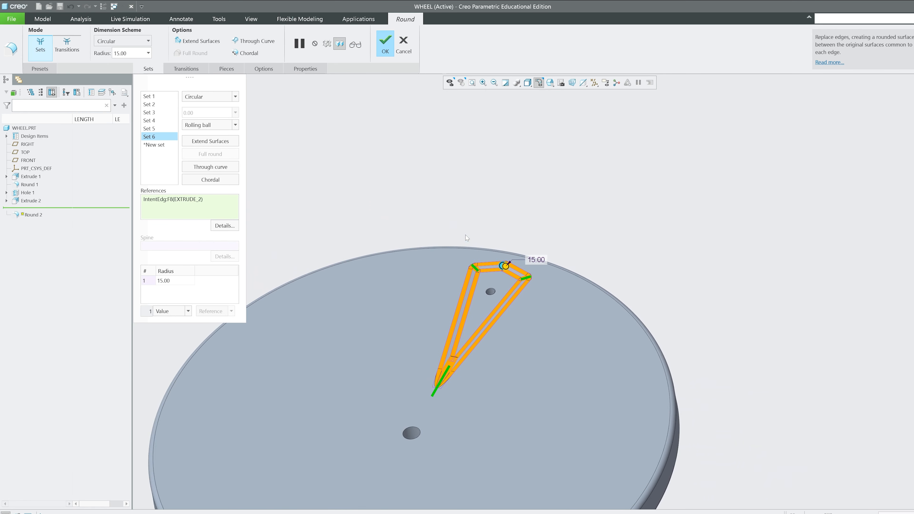
left_click(385, 44)
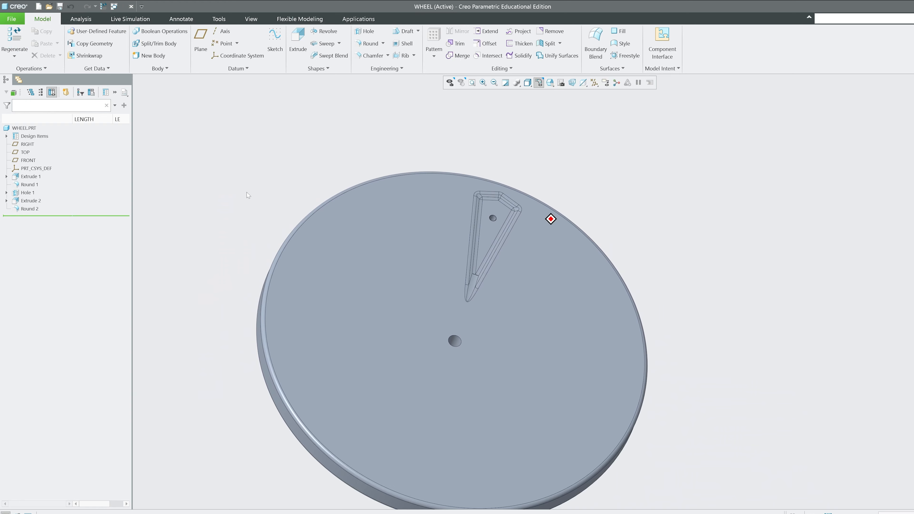
Step: Group the wheel's pocket cut and its edge round into one local group
left_click(28, 193)
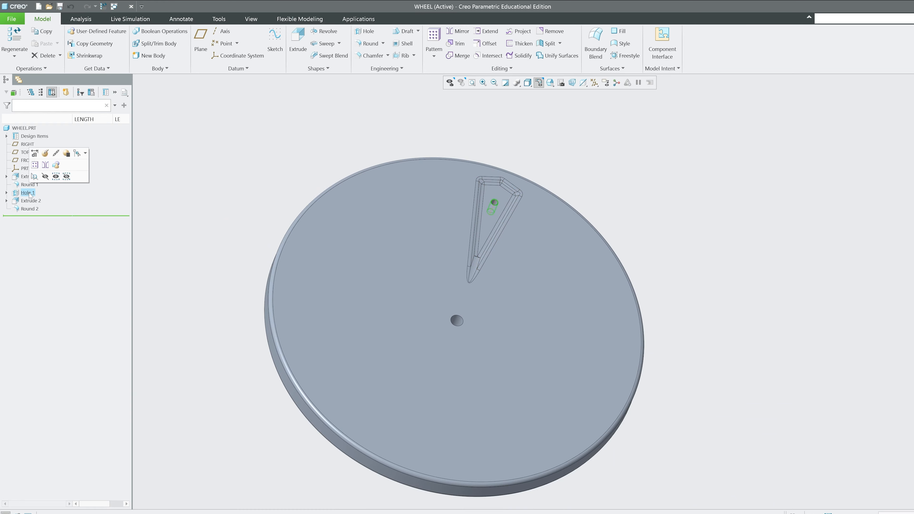
left_click(29, 201)
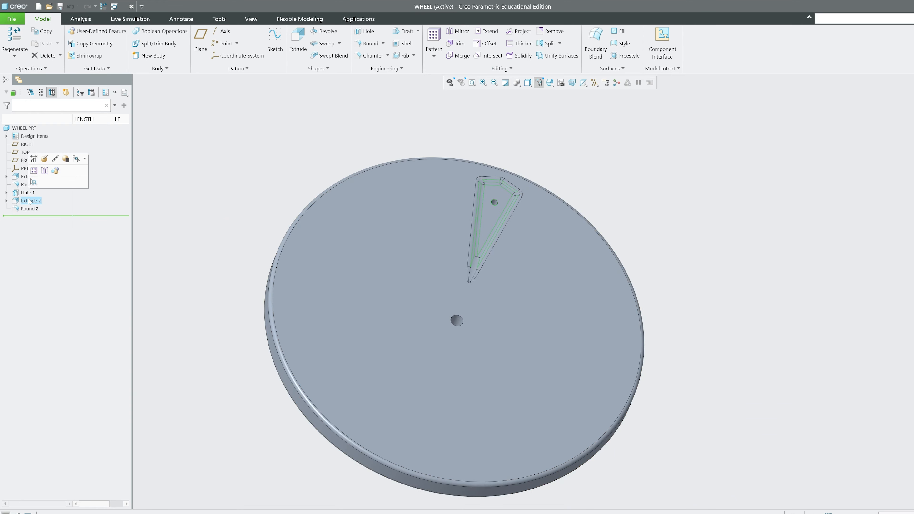
left_click(35, 209, "ctrl")
left_click(50, 180)
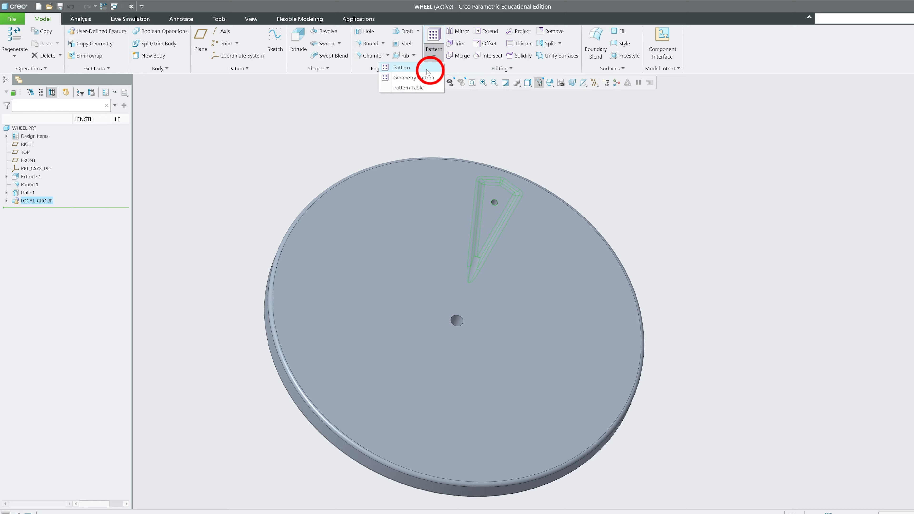
Step: Start an axis pattern of the pocket group and show datum axes to select the wheel's central hole axis
left_click(402, 68)
left_click(54, 59)
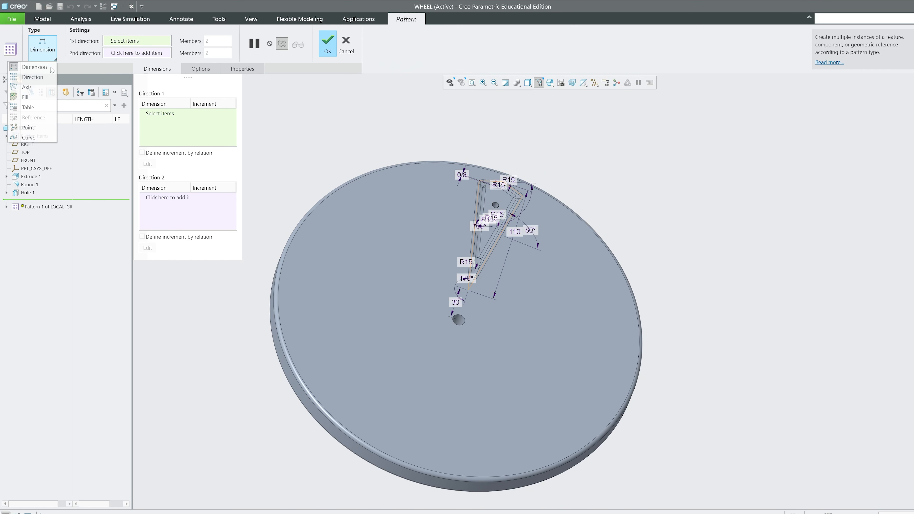
left_click(38, 87)
scroll(449, 264, "up", 5)
left_click(594, 82)
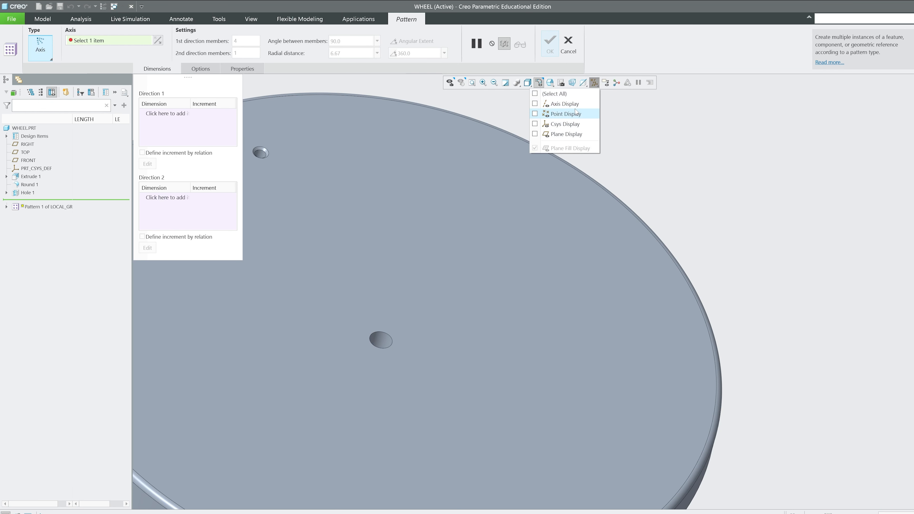
left_click(576, 105)
left_click(381, 342)
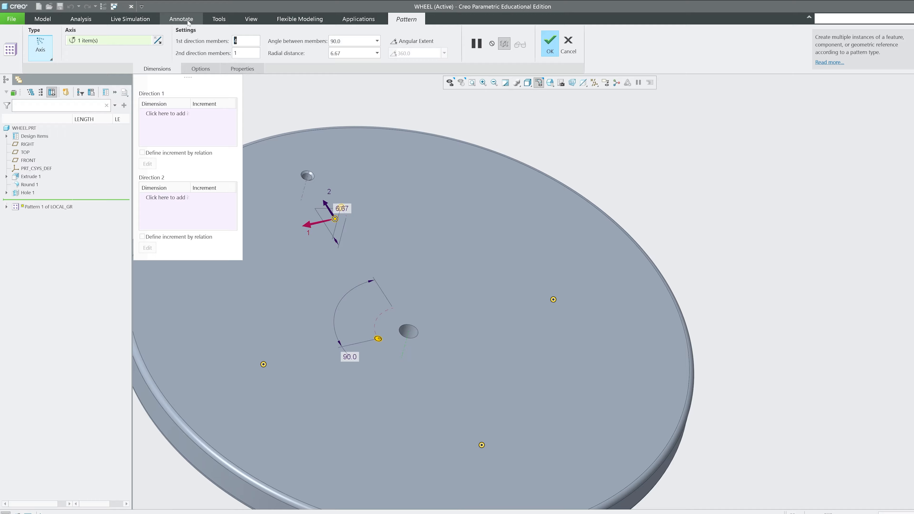
Step: Set the pattern to 7 members spread evenly over the full 360 degree angular extent and accept it
type("7")
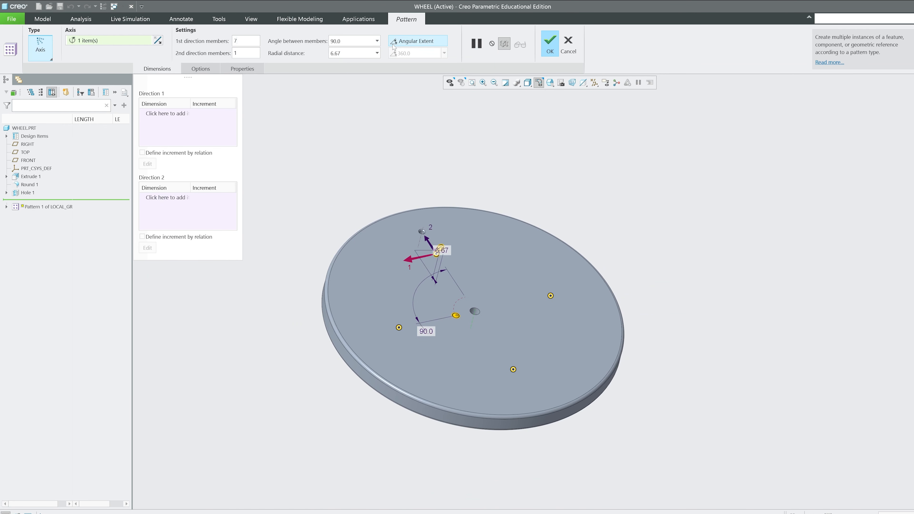
left_click(397, 44)
mouse_move(432, 122)
middle_mouse_down()
mouse_move(539, 114)
mouse_move(596, 146)
middle_mouse_up()
left_click(550, 44)
left_click(595, 143)
key("ctrl+d")
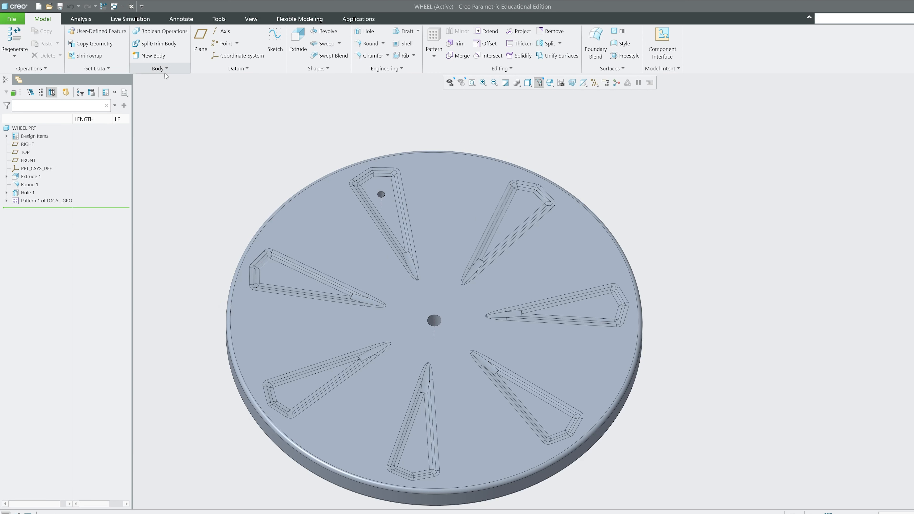
Step: Switch from the finished wheel part to the SCOTCHVSSINGLE assembly window
mouse_move(673, 154)
middle_mouse_down()
mouse_move(443, 177)
mouse_move(360, 155)
middle_mouse_up()
scroll(290, 115, "up", 1)
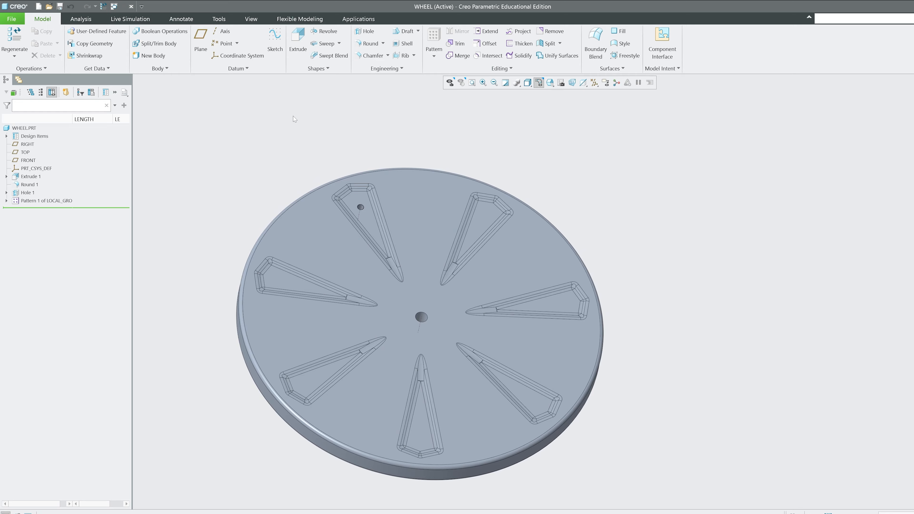
left_click(251, 19)
scroll(343, 164, "up", 1)
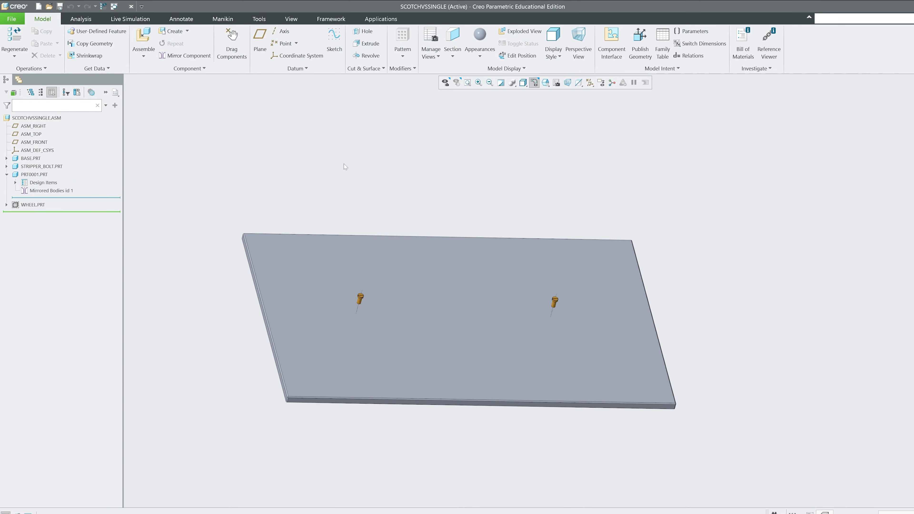
Step: Bring wheel.prt into the SCOTCHVSSINGLE assembly as a new component
mouse_move(344, 163)
middle_mouse_down()
mouse_move(149, 135)
mouse_move(126, 117)
middle_mouse_up()
left_click(144, 36)
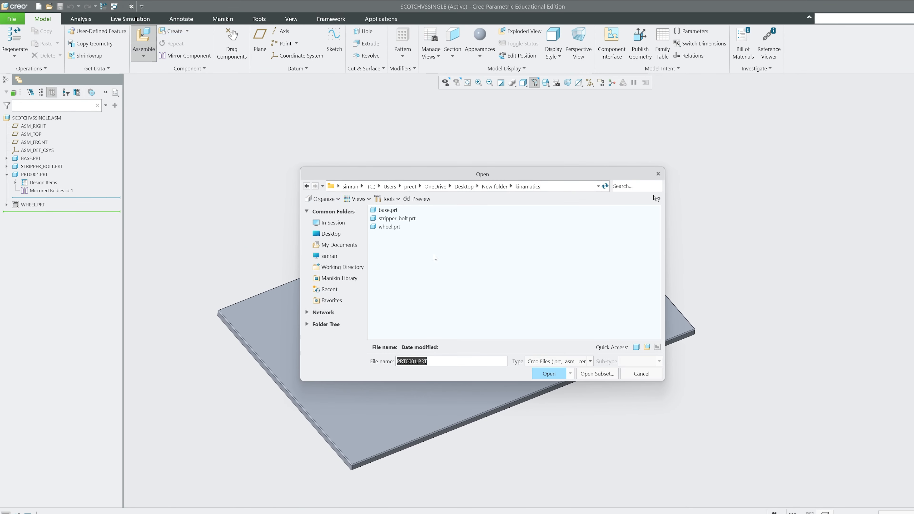
double_click(389, 227)
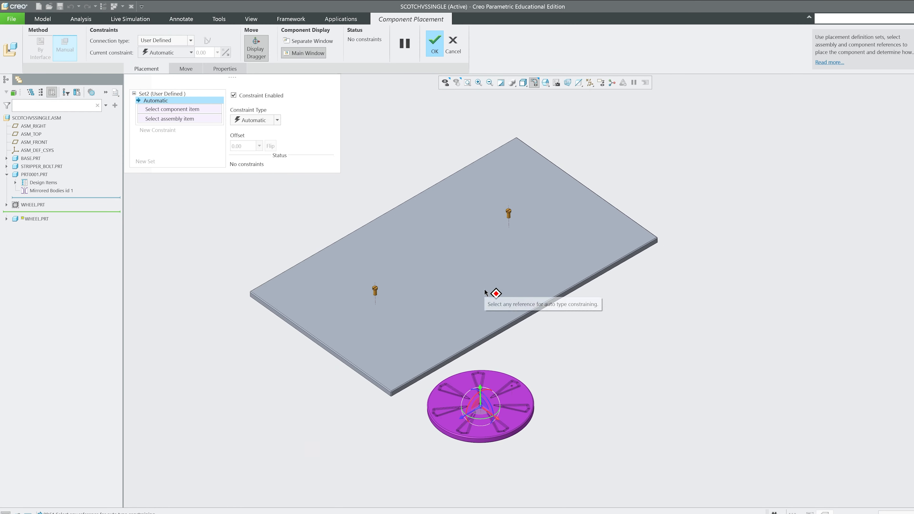
Step: Set the new wheel component's connection type to Pin
scroll(500, 460, "down", 4)
scroll(520, 444, "up", 4)
scroll(474, 358, "down", 7)
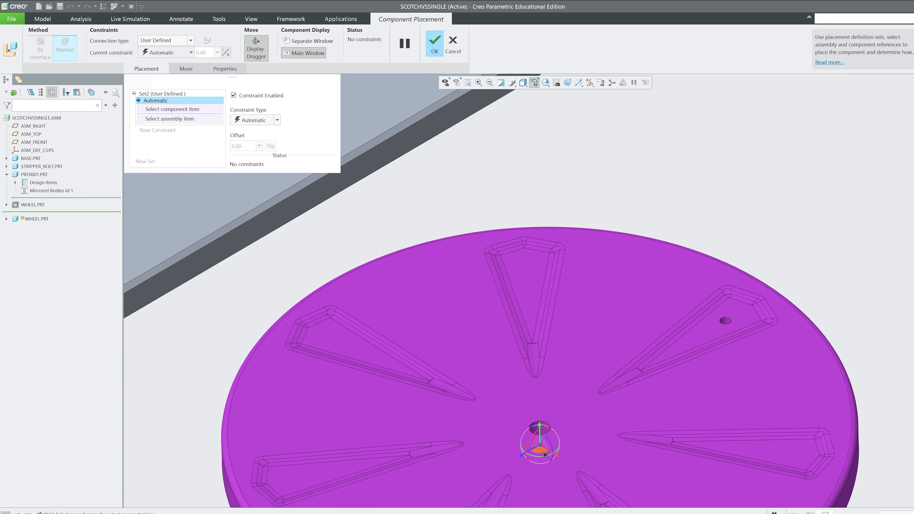
middle_click_drag(473, 358, 526, 335)
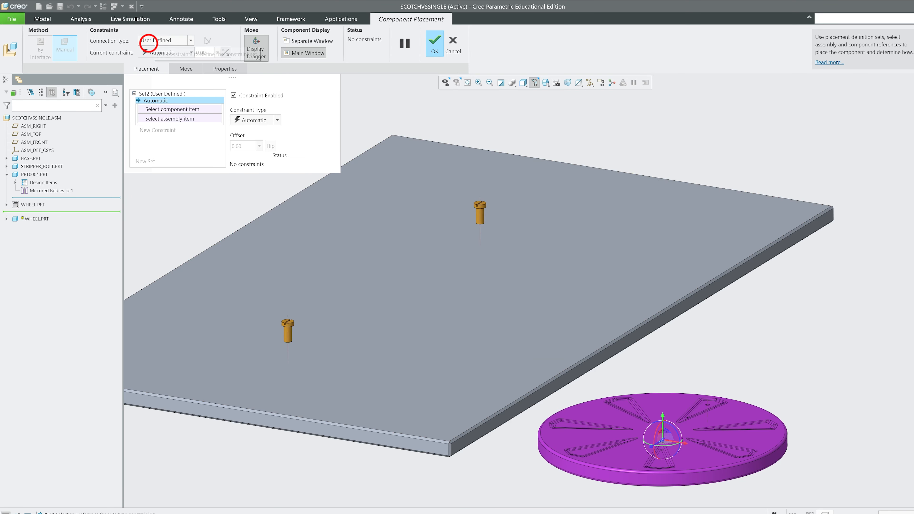
left_click(153, 41)
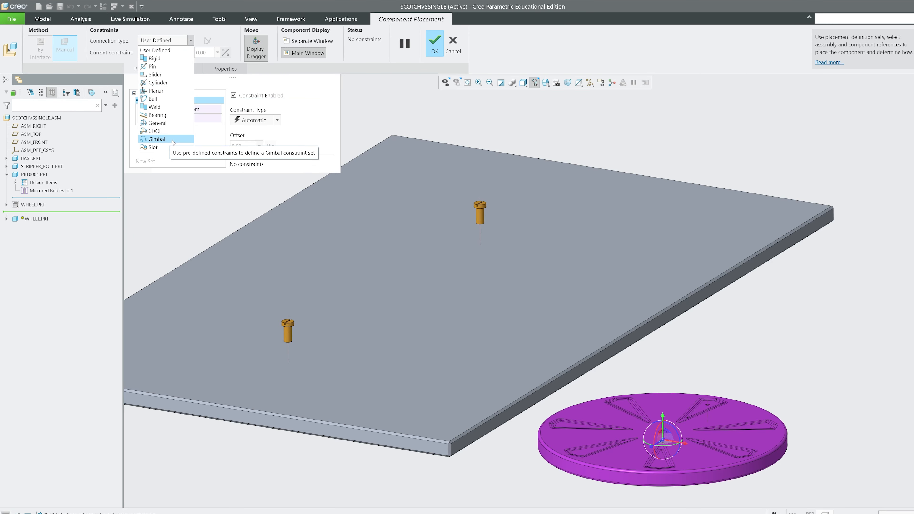
left_click(170, 66)
scroll(452, 175, "down", 3)
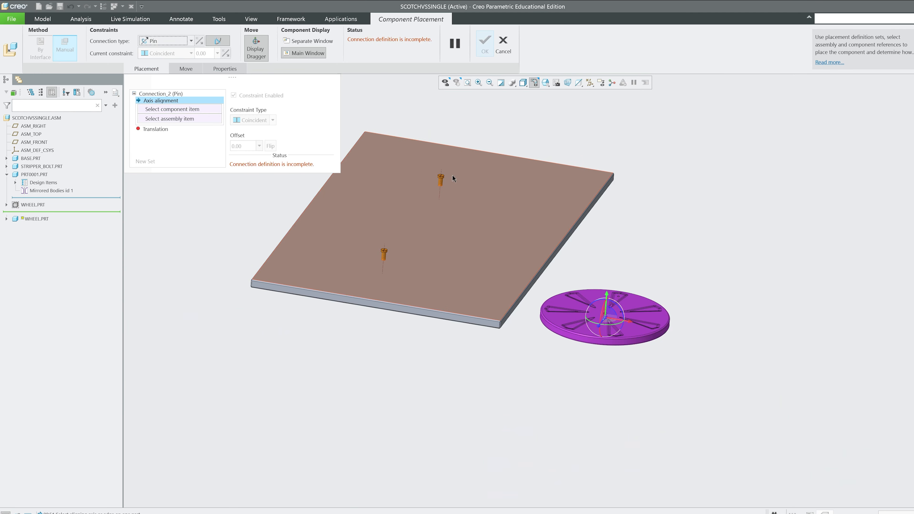
Step: Align the pin's axis by matching the wheel's central hole surface to the shank of a stripper bolt on the base
scroll(522, 278, "up", 10)
left_click(594, 326)
scroll(627, 389, "down", 10)
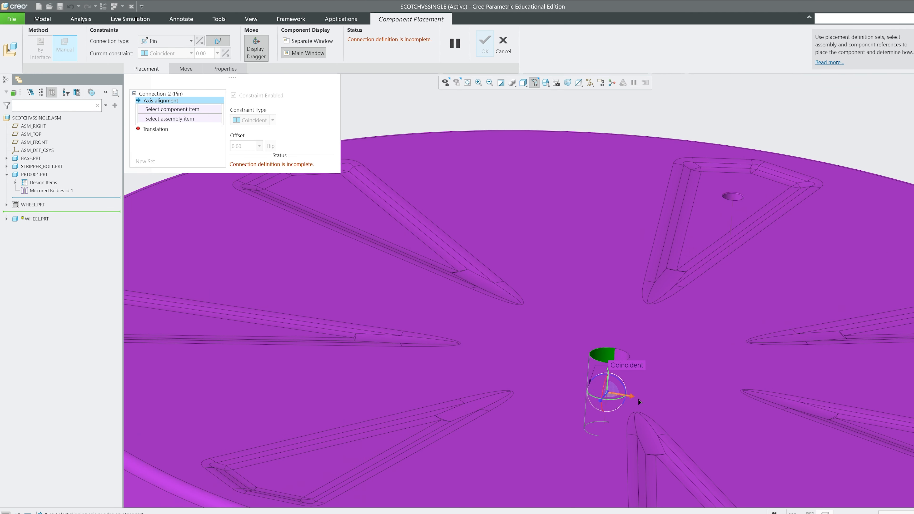
scroll(644, 393, "down", 5)
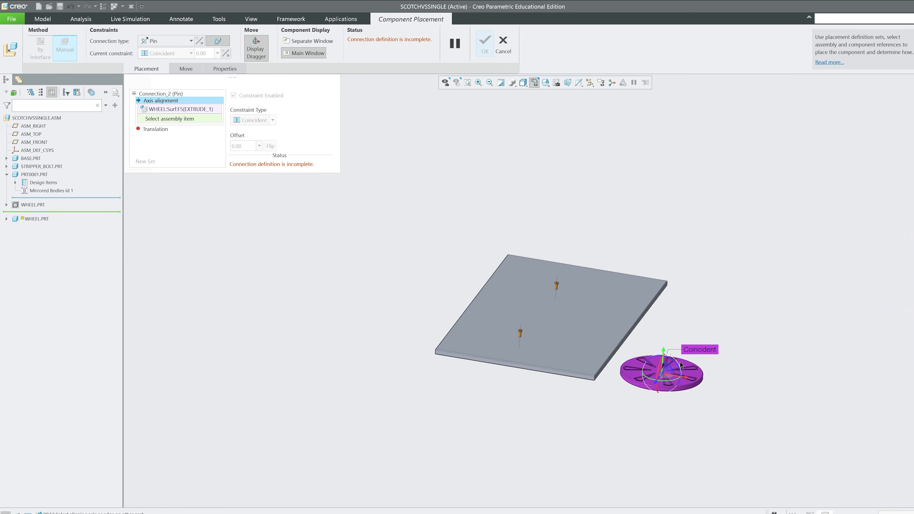
scroll(576, 285, "up", 10)
left_click(544, 290)
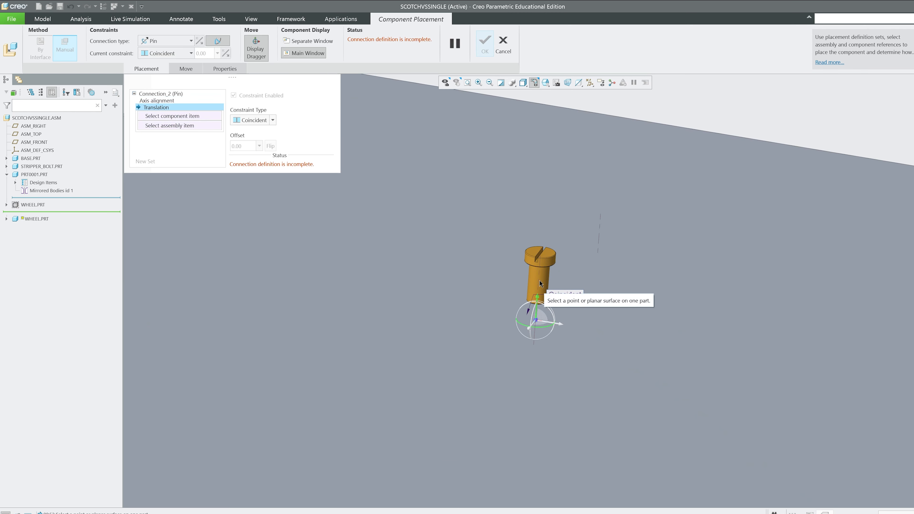
Step: Define the pin's translation by making the wheel's pocketed top face coincident with the underside of the stripper bolt's head
scroll(537, 299, "down", 5)
scroll(513, 342, "up", 4)
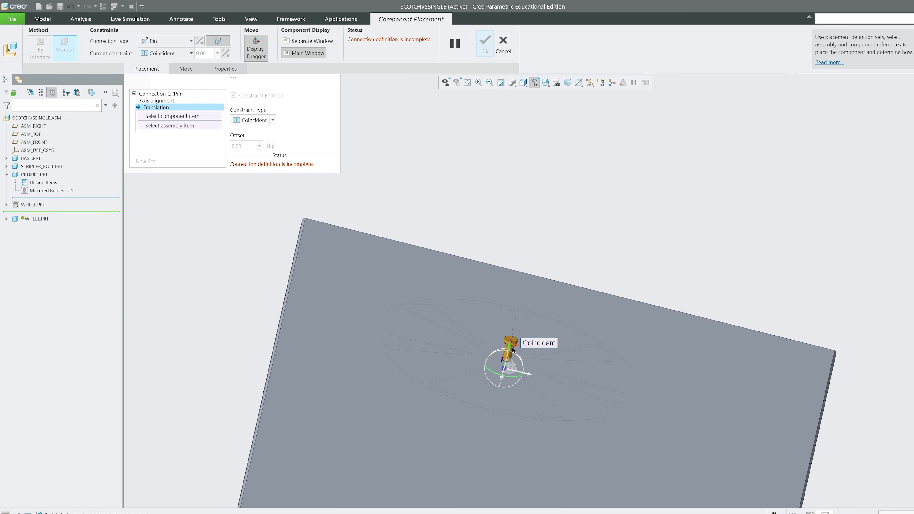
scroll(526, 184, "down", 6)
scroll(462, 230, "up", 4)
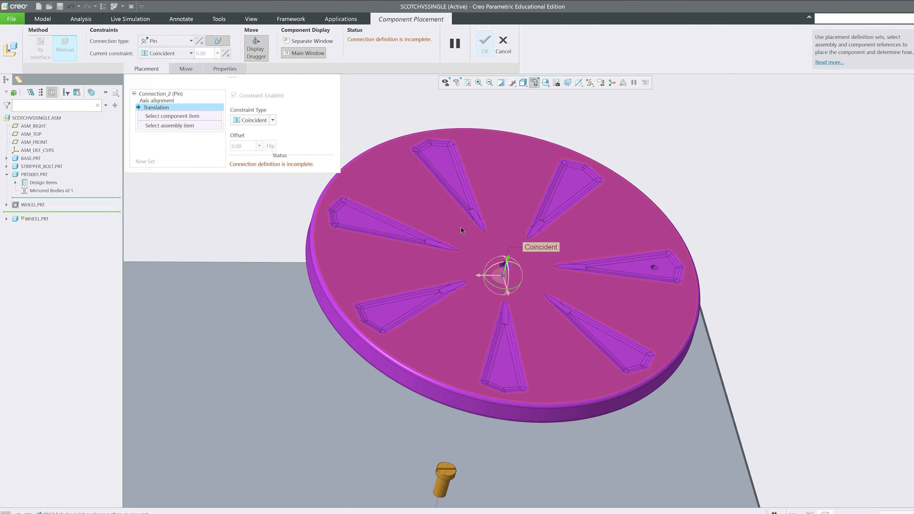
left_click(473, 247)
middle_click_drag(529, 411, 446, 396)
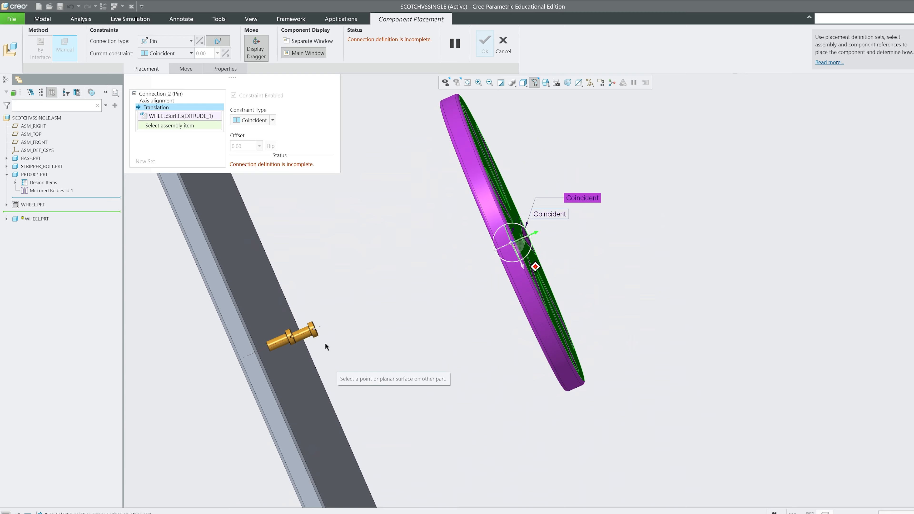
scroll(307, 325, "up", 5)
middle_click_drag(323, 322, 529, 348)
scroll(569, 339, "up", 5)
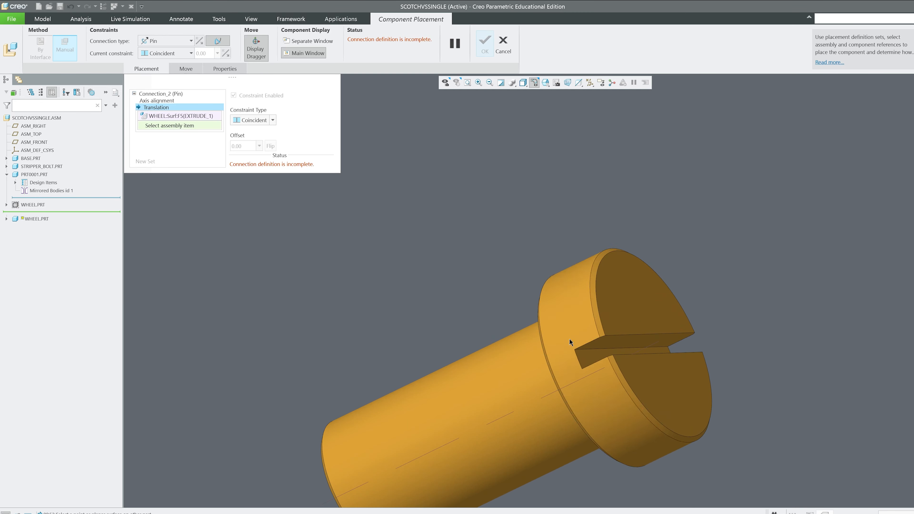
left_click(554, 310)
scroll(554, 310, "down", 8)
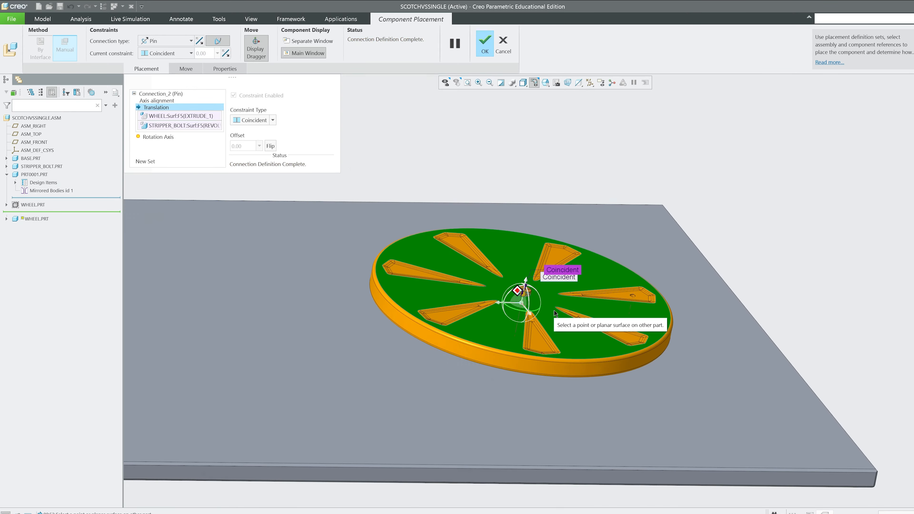
Step: Change the pin's translation constraint to Distance with an offset of 0.10 and accept the wheel's placement
middle_click_drag(554, 310, 554, 311)
left_click(260, 121)
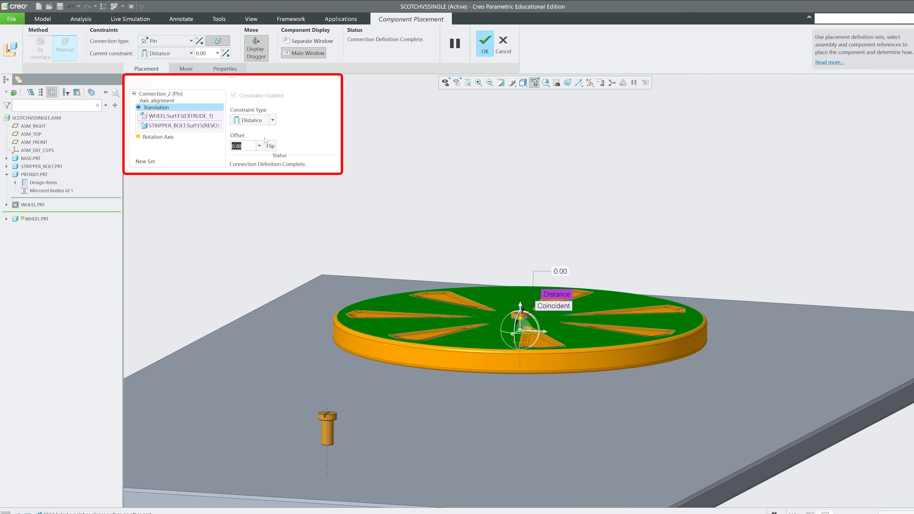
type("0")
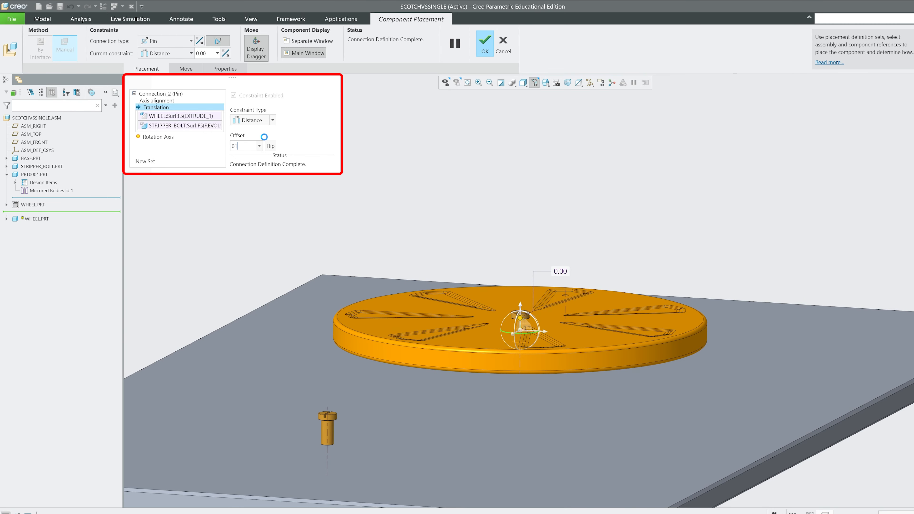
type("1")
key("Return")
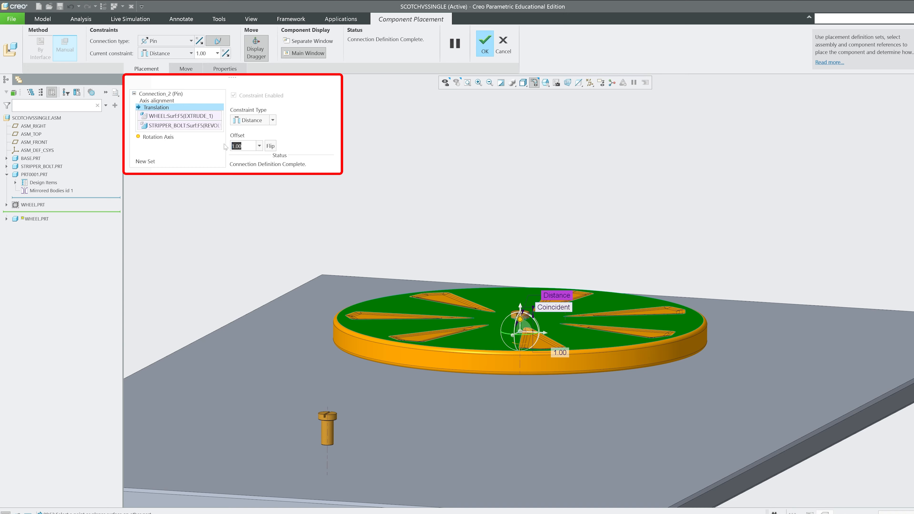
type("0")
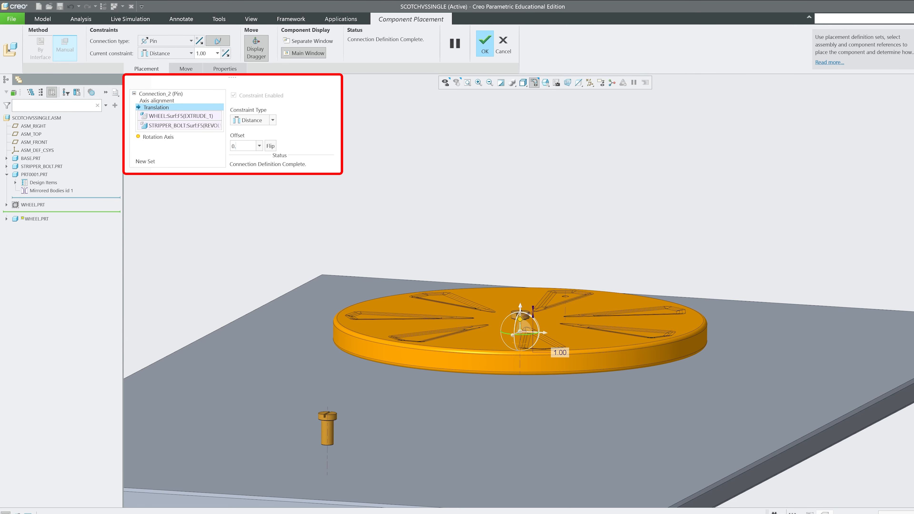
type(".1")
key("Return")
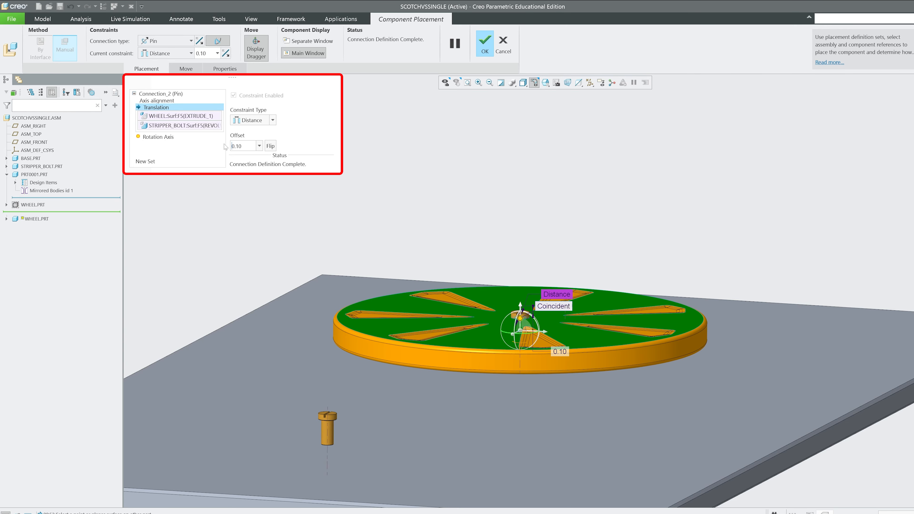
scroll(508, 180, "up", 2)
middle_click_drag(508, 180, 503, 139)
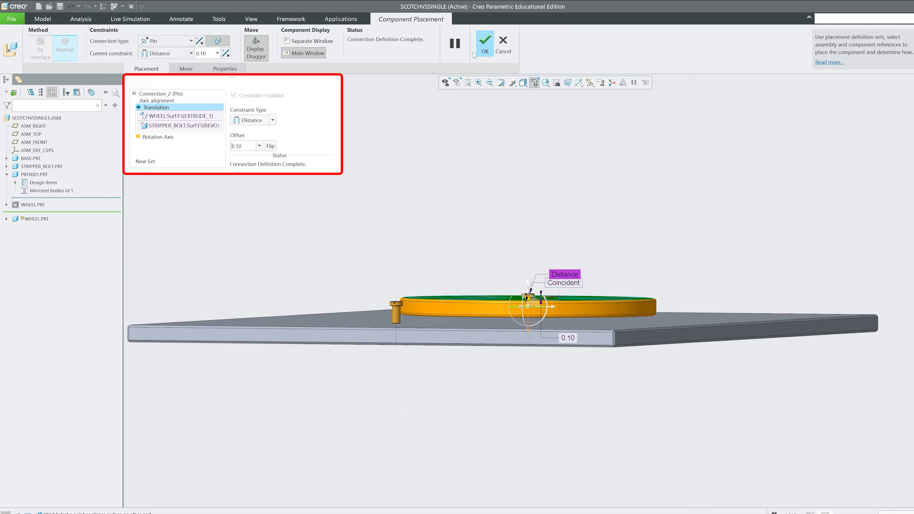
left_click(485, 43)
Step: Rotate the wheel about its bolt to test the pin connection, and show the datum planes in the assembly
key("ctrl+d")
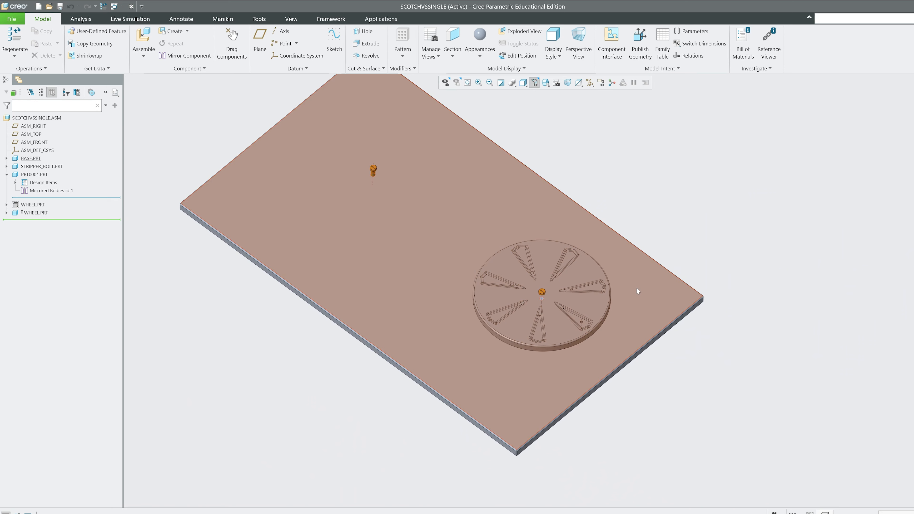
left_click_drag(593, 290, 647, 301, "ctrl+alt")
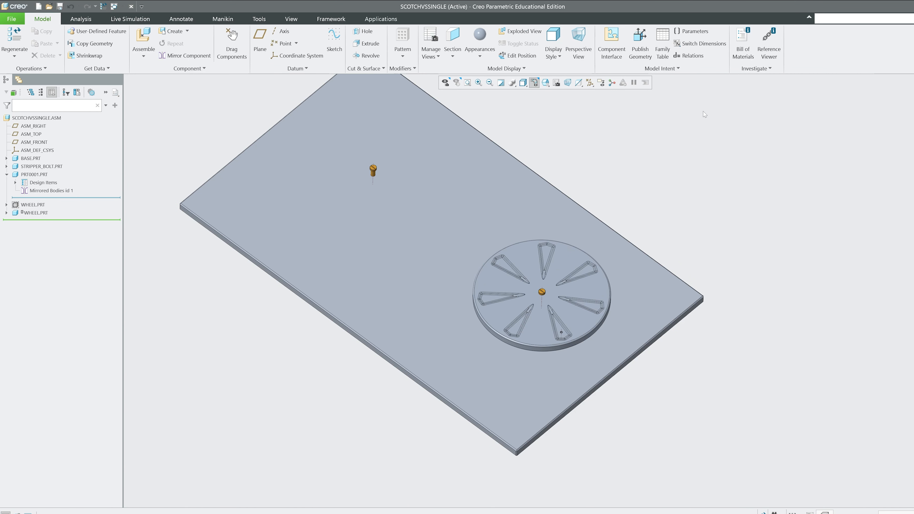
left_click(590, 82)
left_click(547, 135)
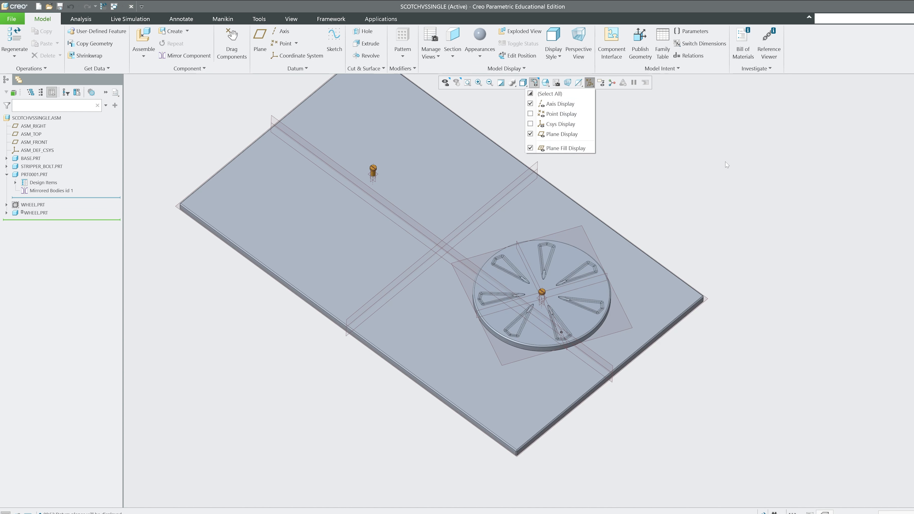
left_click(438, 250)
middle_click_drag(687, 176, 559, 98)
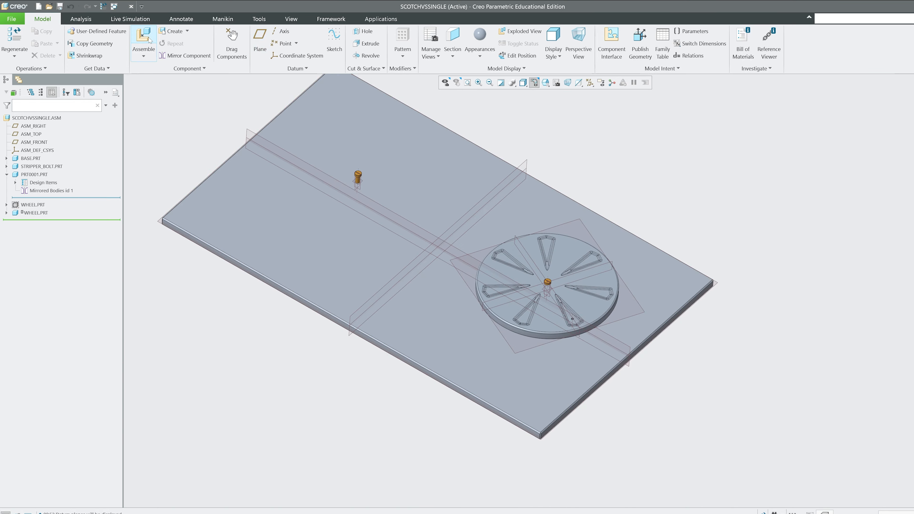
Step: Create a planar cross section offset 248.50 mm from the base's end face, cutting through the wheel's bolt
left_click(300, 19)
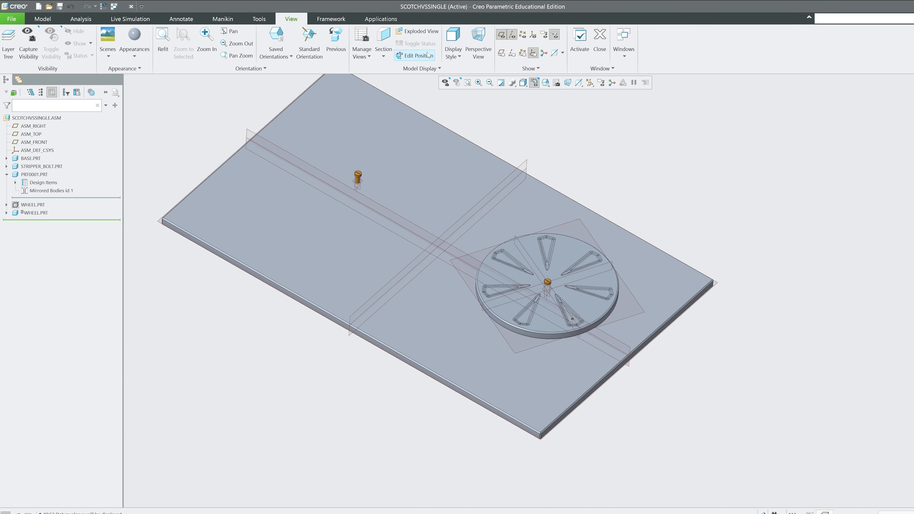
left_click(383, 57)
left_click(357, 67)
scroll(704, 303, "down", 5)
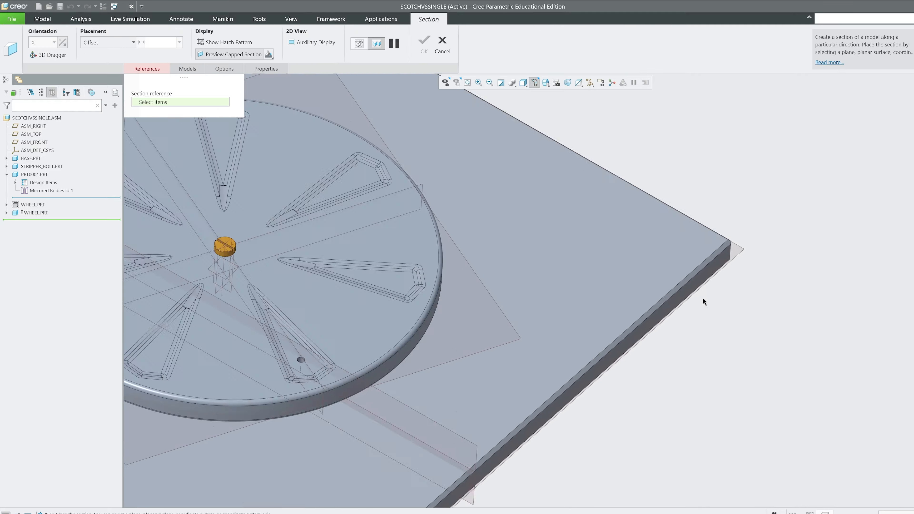
left_click(740, 239)
scroll(745, 245, "up", 8)
scroll(616, 231, "down", 10)
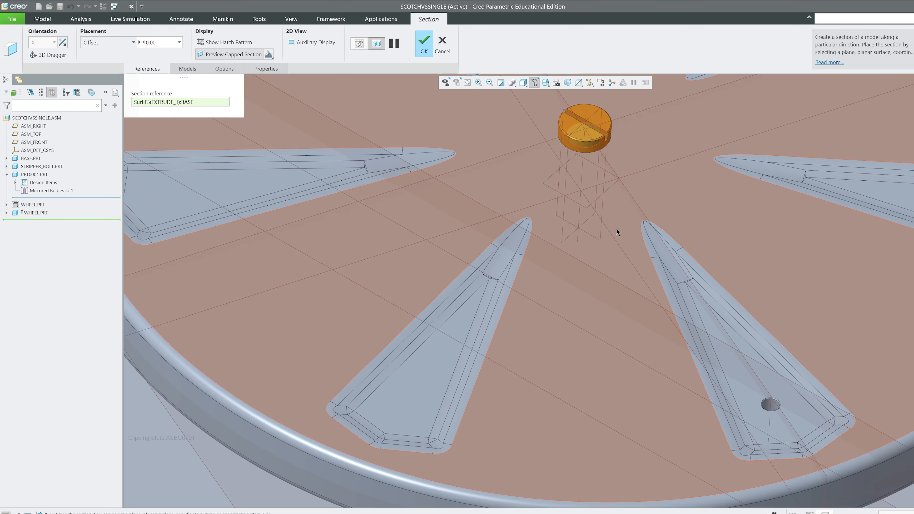
scroll(573, 145, "up", 8)
left_click_drag(714, 310, 546, 189)
middle_click_drag(644, 288, 485, 127)
scroll(576, 166, "down", 2)
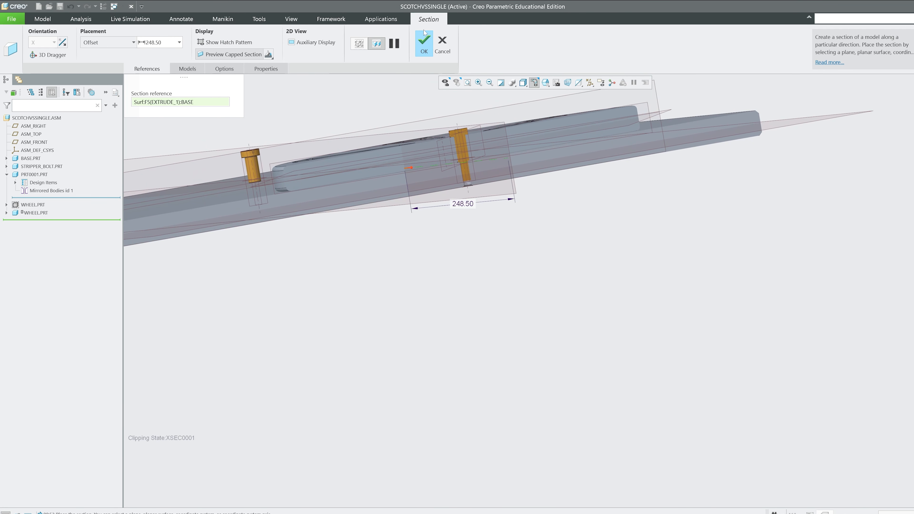
left_click(424, 45)
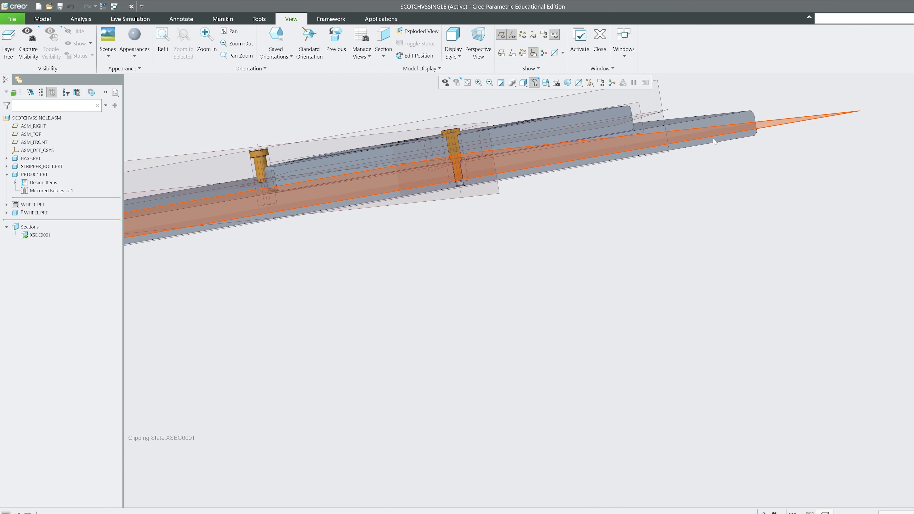
Step: Inspect the bolt's fit in the wheel and base in the cross section, and open STRIPPER_BOLT.PRT in its own window
middle_click_drag(717, 116, 690, 171)
scroll(463, 239, "down", 2)
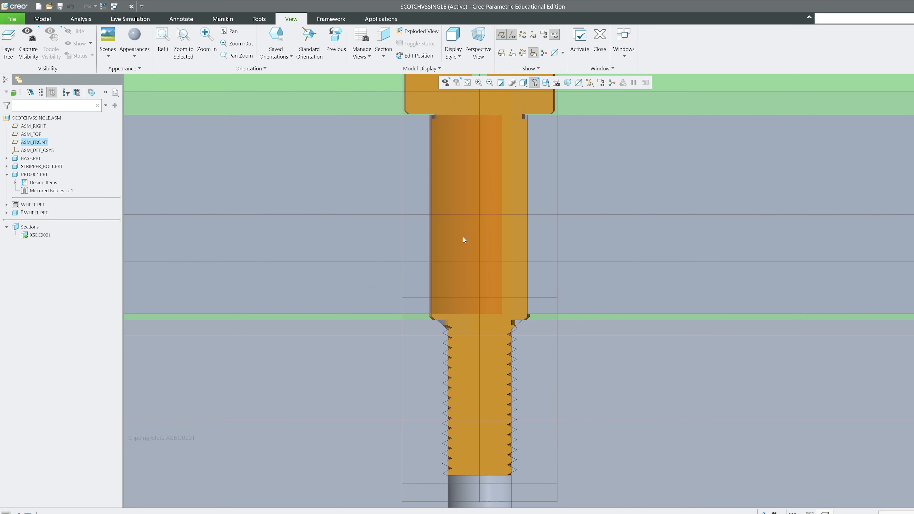
scroll(449, 251, "up", 2)
scroll(425, 197, "down", 2)
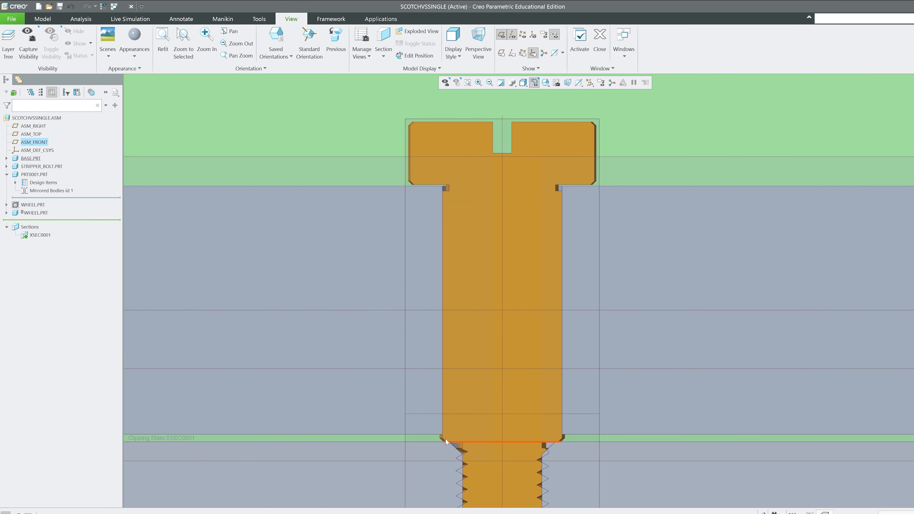
scroll(563, 207, "up", 3)
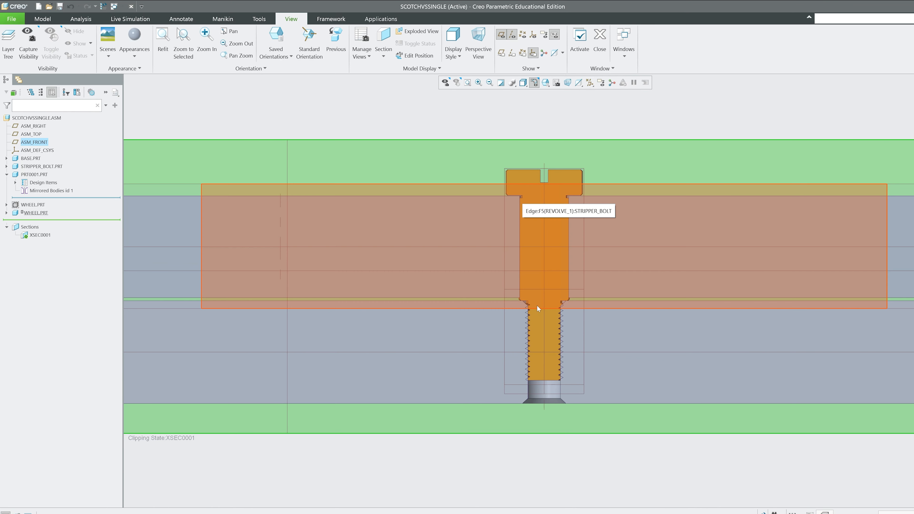
left_click(571, 178)
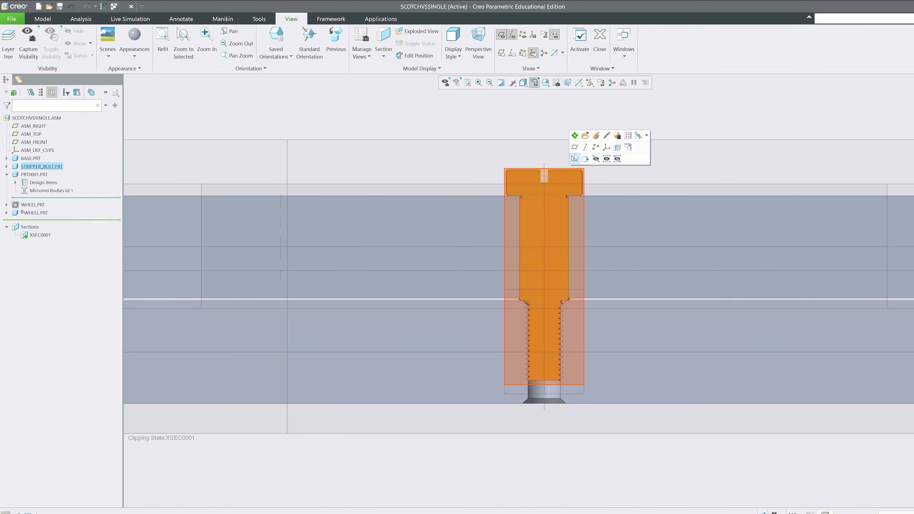
left_click(585, 136)
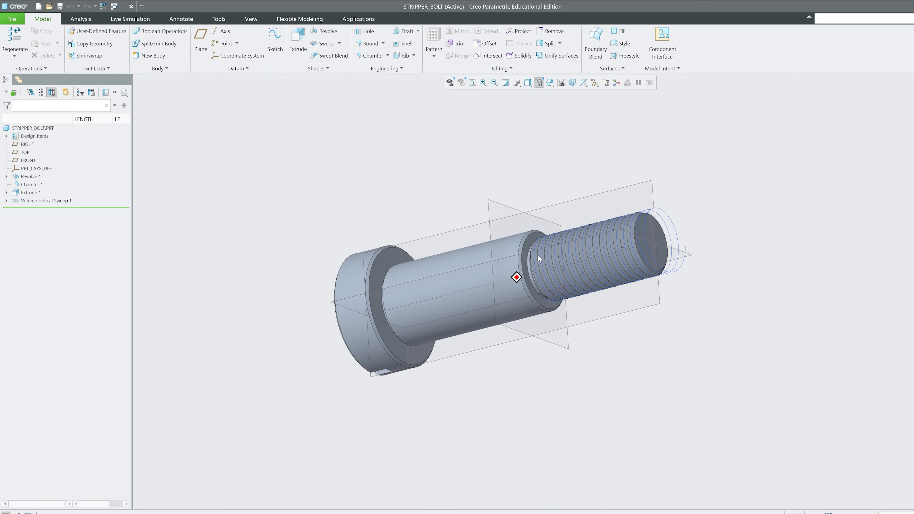
Step: Measure the distance between the stripper bolt's shoulder end face and the underside of its head
scroll(538, 257, "up", 3)
left_click(80, 19)
left_click(254, 54)
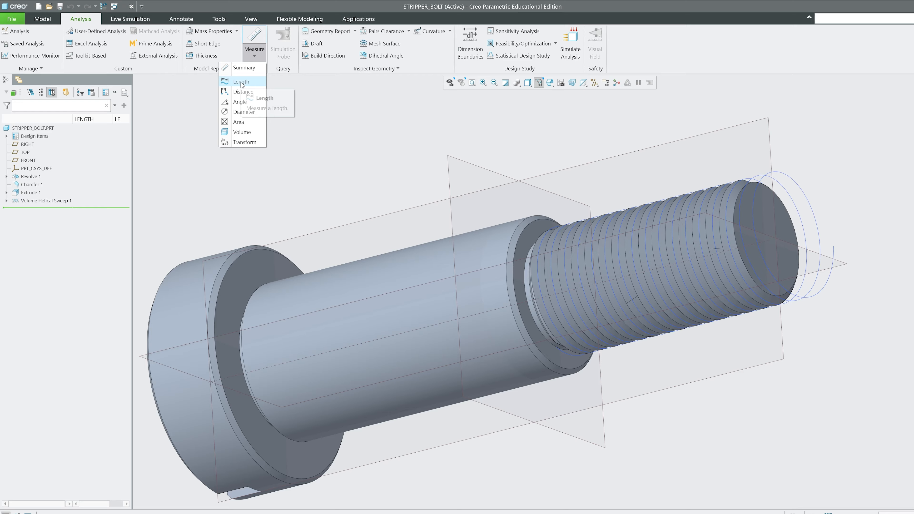
left_click(243, 92)
left_click(535, 231)
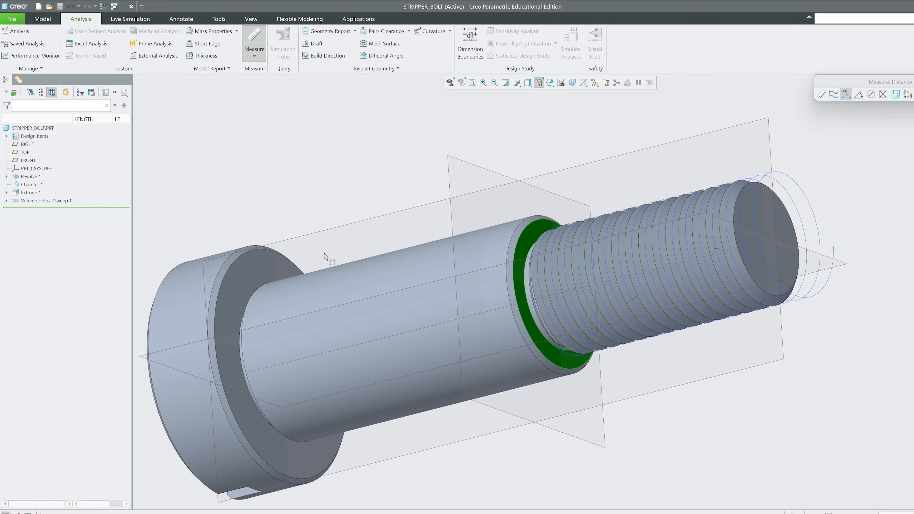
left_click(303, 274, "ctrl")
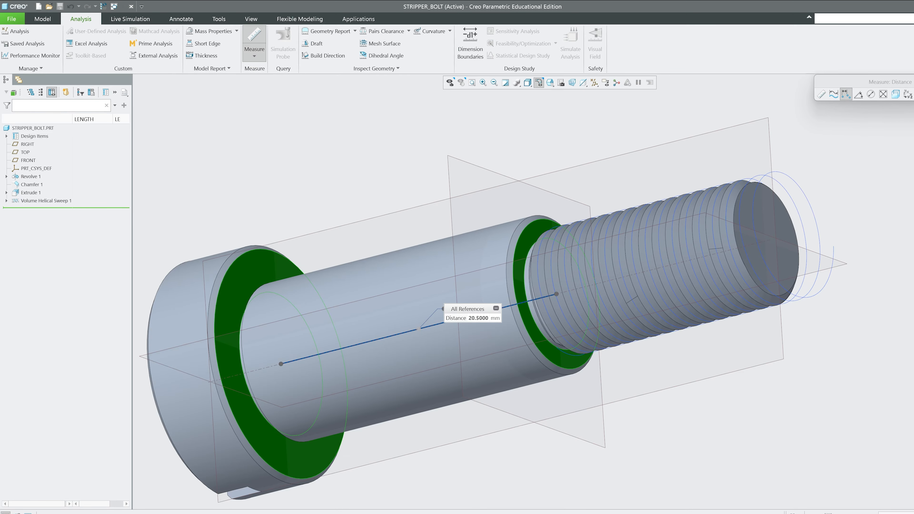
Step: Finish the distance measurement and set the length of the stripper bolt's shoulder to 19.5 mm
key("Escape")
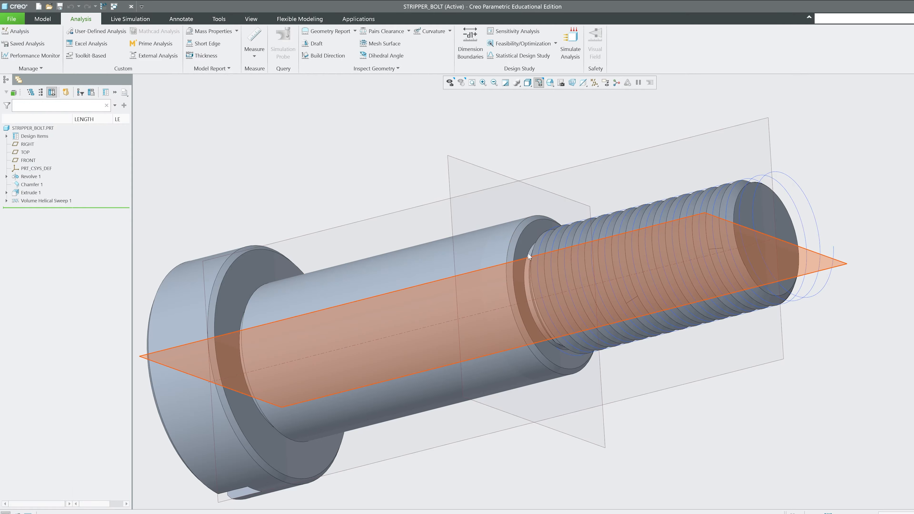
scroll(551, 258, "up", 2)
scroll(551, 259, "down", 2)
middle_click_drag(551, 258, 467, 250)
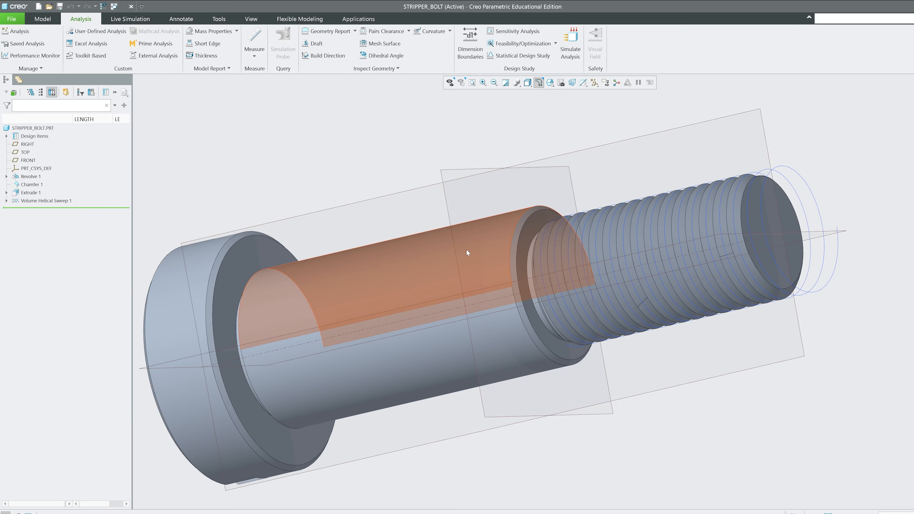
double_click(460, 251)
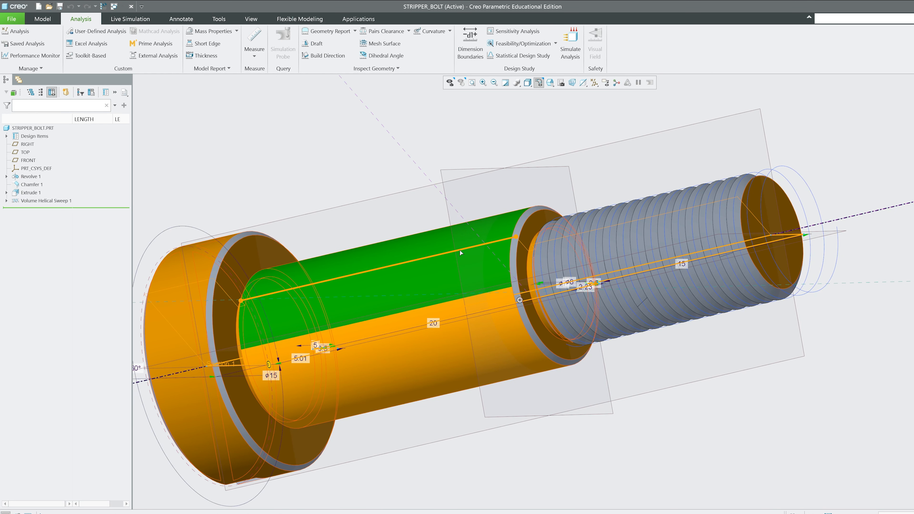
double_click(433, 323)
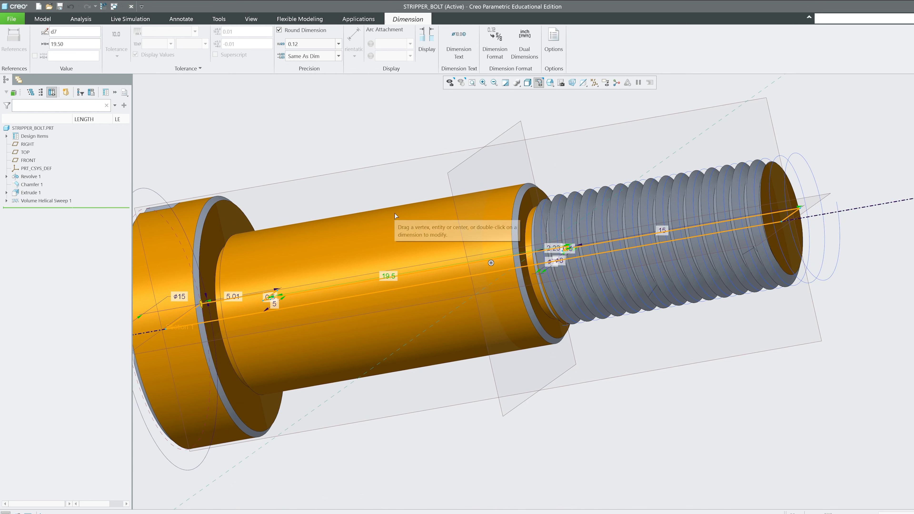
double_click(394, 213)
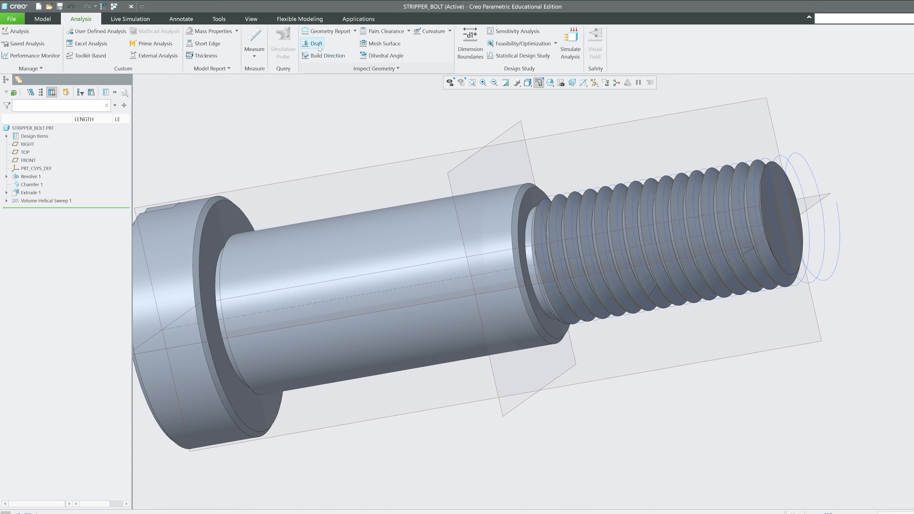
Step: Re-measure the distance between the stripper bolt's shoulder end face and the underside of its head
left_click(256, 57)
left_click(245, 82)
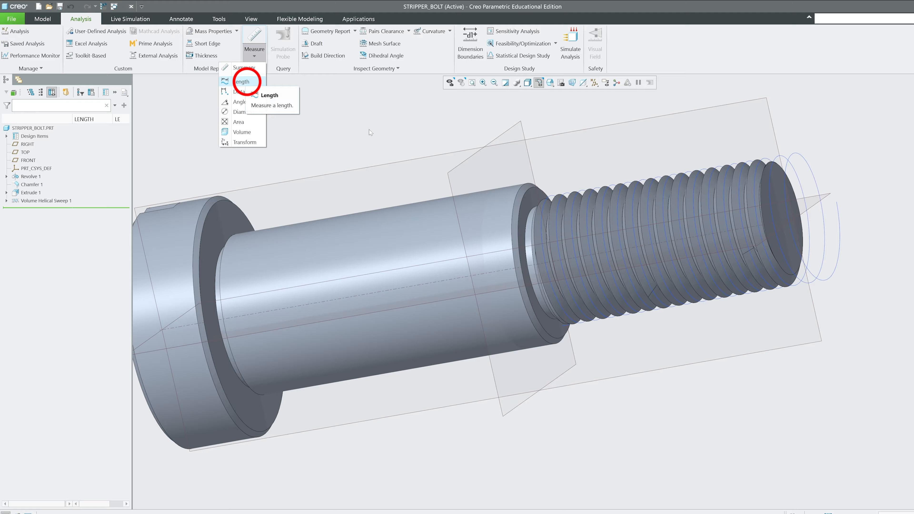
left_click(254, 57)
left_click(243, 92)
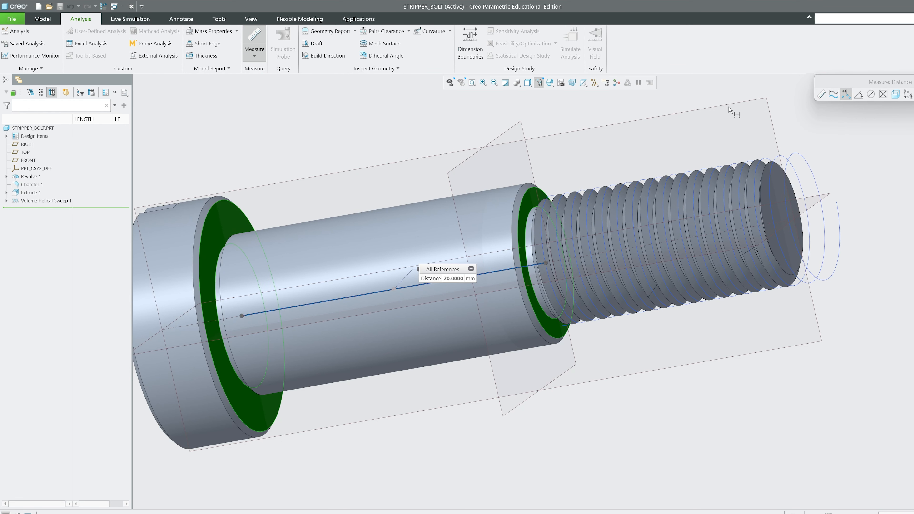
key("Escape")
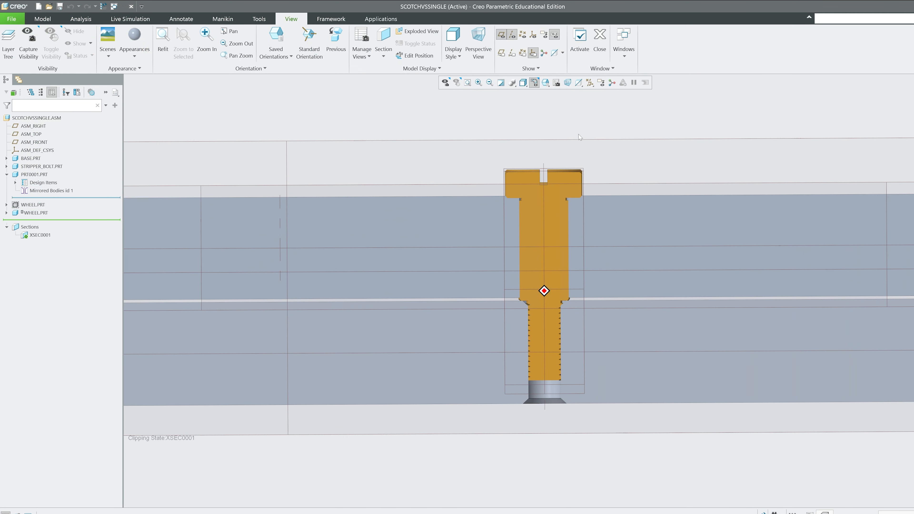
Step: Return to the SCOTCHVSSINGLE assembly and regenerate it so the shortened bolt shoulder is applied
scroll(557, 239, "up", 3)
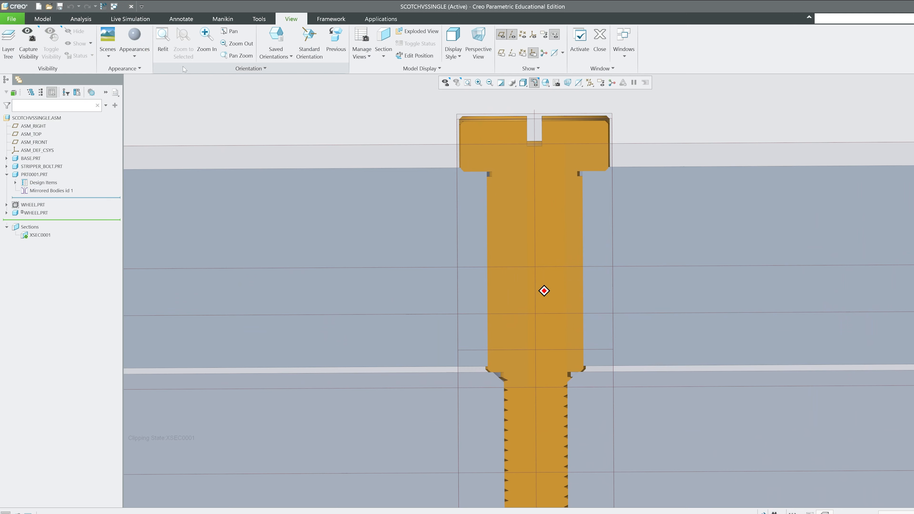
left_click(42, 19)
left_click(16, 34)
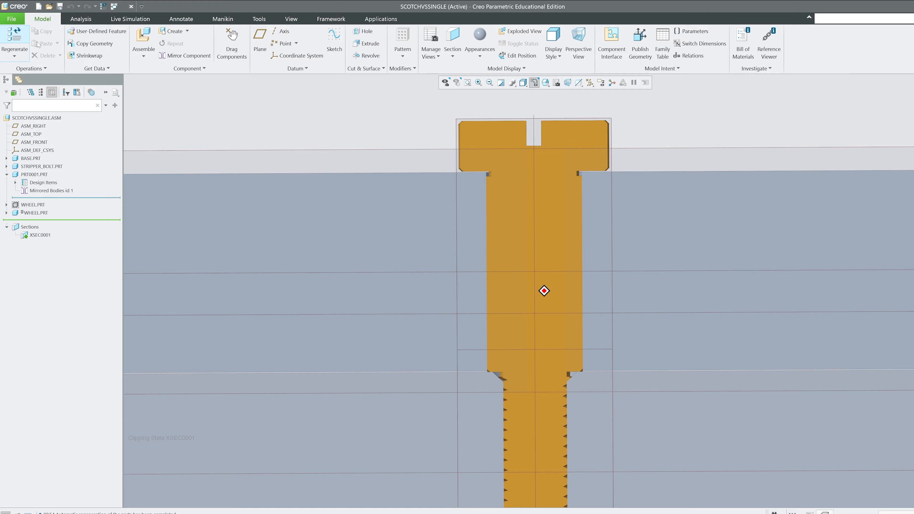
Step: Examine in the cross section how the bolt's shoulder and head seat against the base and the wheel
scroll(509, 198, "up", 5)
scroll(485, 367, "down", 5)
scroll(442, 302, "up", 8)
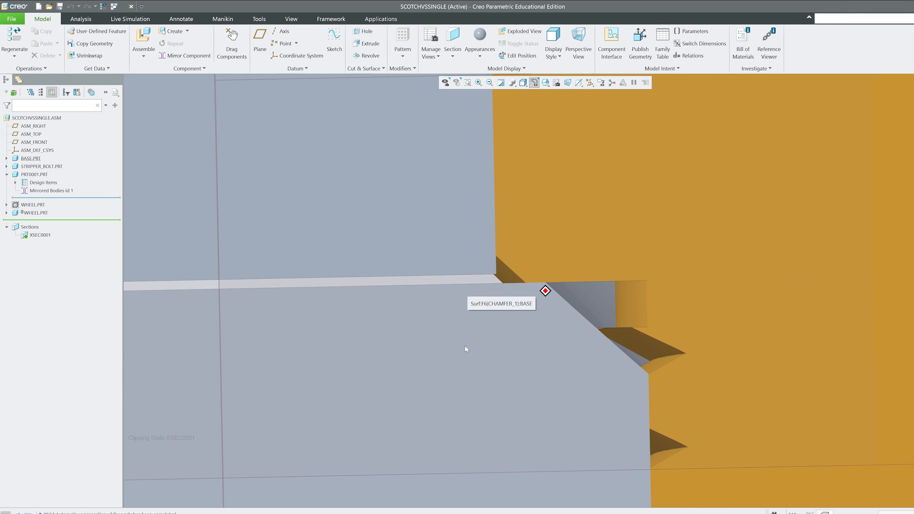
scroll(466, 349, "down", 6)
middle_click_drag(467, 349, 444, 174)
mouse_move(444, 170)
middle_mouse_down()
mouse_move(466, 208)
mouse_move(480, 284)
mouse_move(414, 268)
mouse_move(763, 257)
mouse_move(717, 261)
mouse_move(623, 310)
mouse_move(539, 288)
middle_mouse_up()
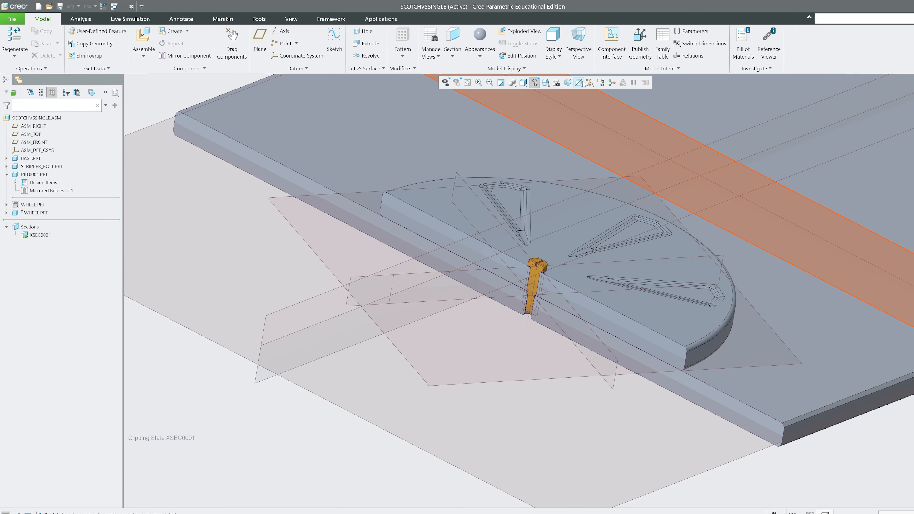
left_click(590, 82)
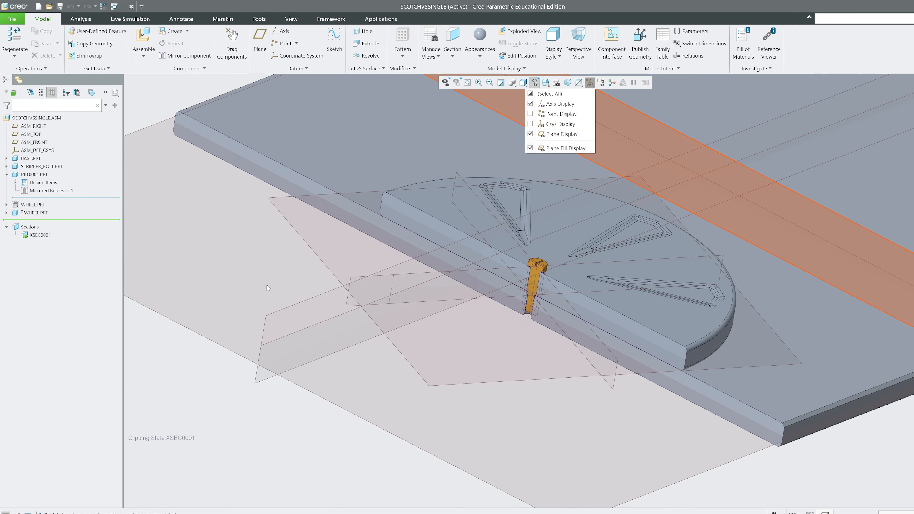
scroll(569, 260, "up", 8)
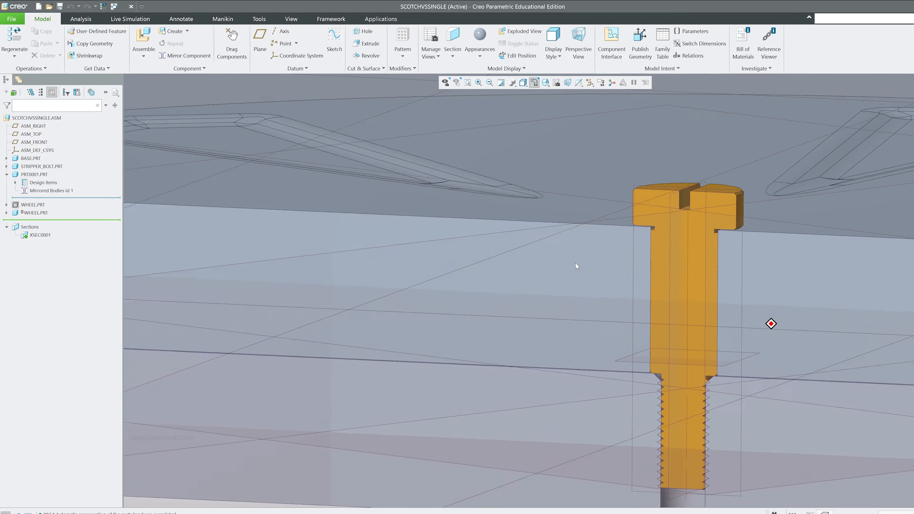
scroll(681, 425, "up", 6)
scroll(489, 248, "down", 5)
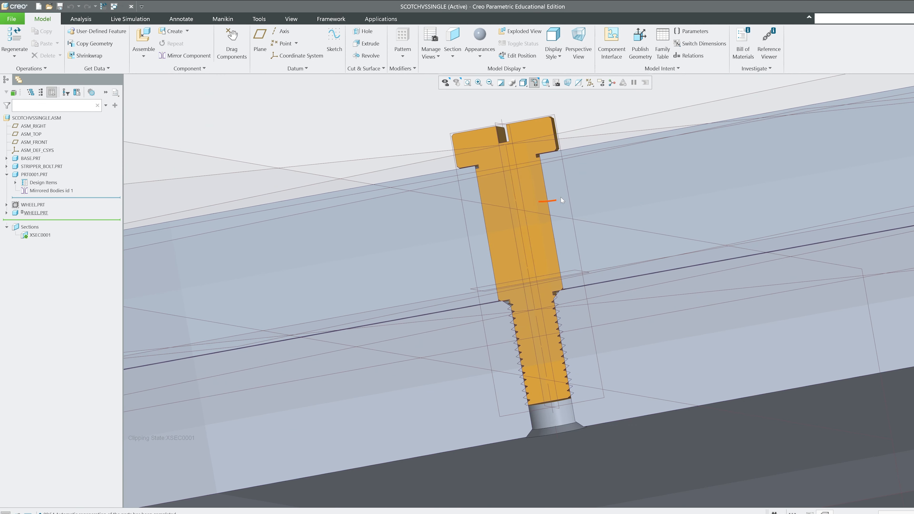
middle_click_drag(560, 197, 624, 262)
scroll(537, 183, "down", 6)
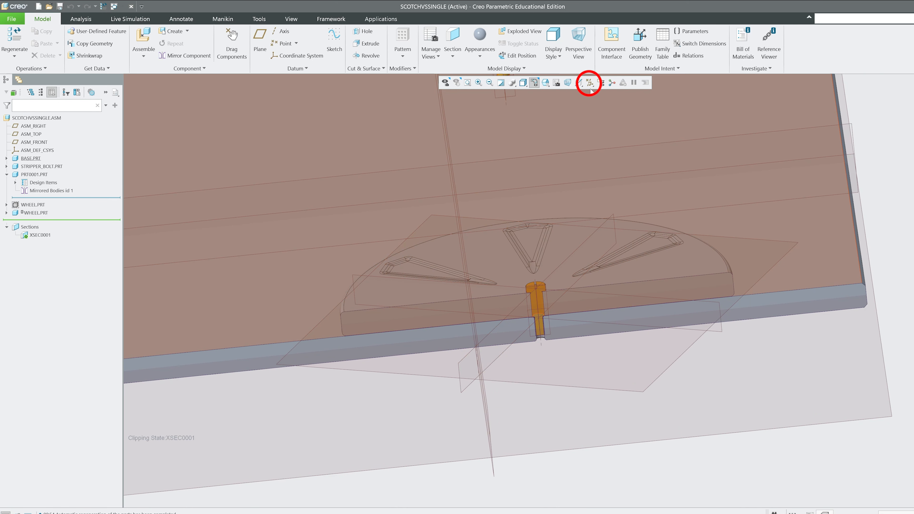
Step: Hide the datum planes in the assembly and deactivate the XSEC0001 cross section
left_click(589, 83)
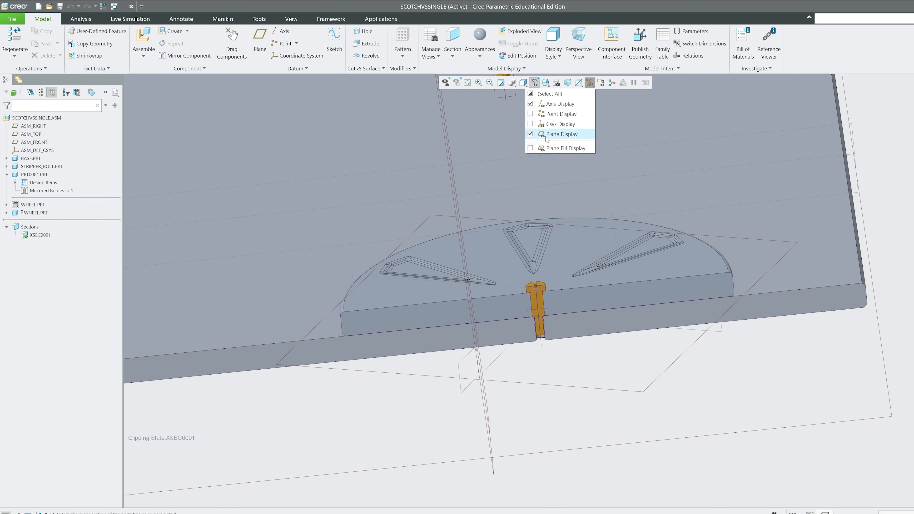
left_click(532, 137)
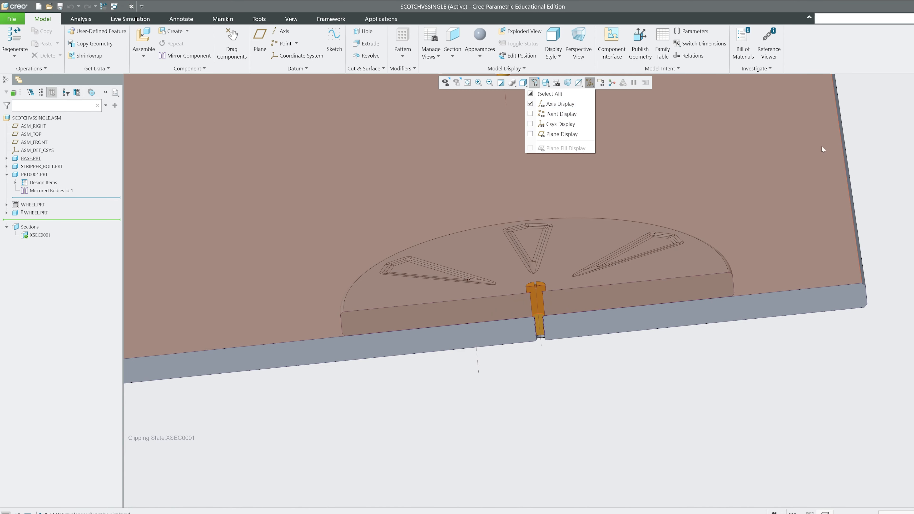
left_click(875, 155)
scroll(863, 159, "up", 4)
middle_click_drag(683, 187, 612, 202)
left_click(23, 237)
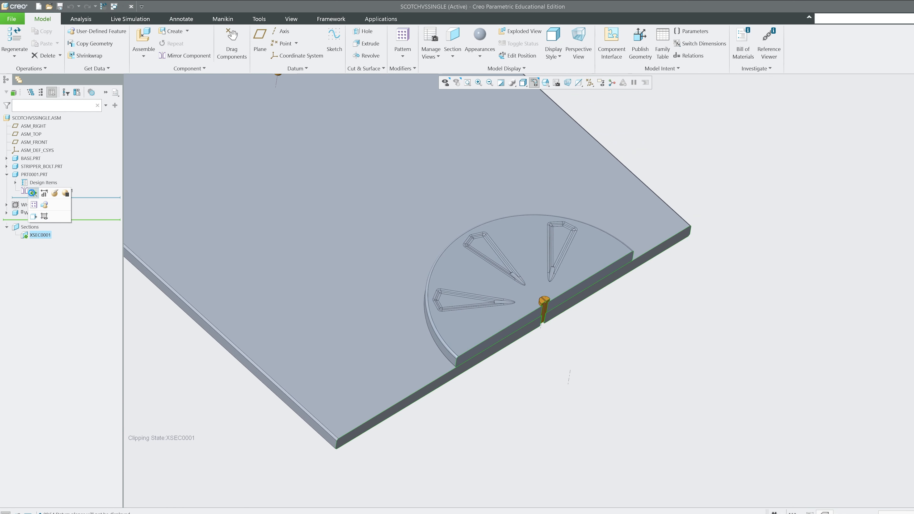
left_click(33, 193)
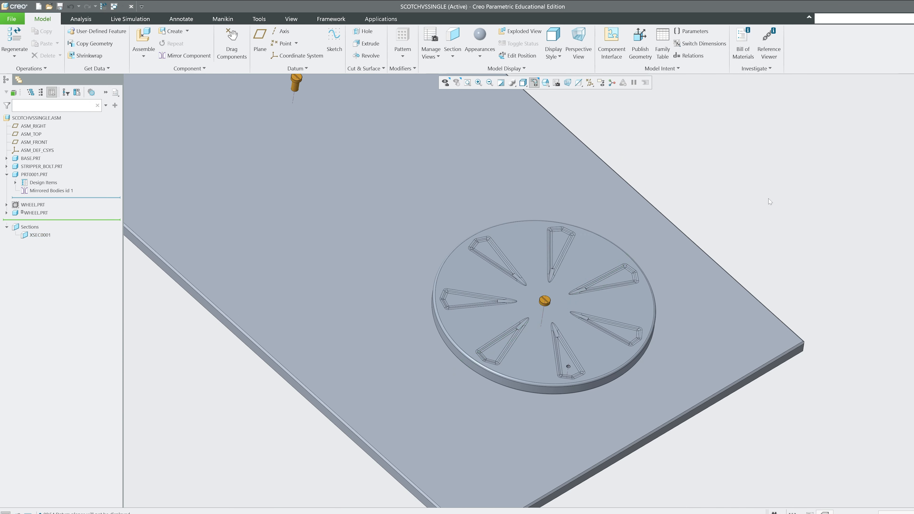
Step: Turn the mounted wheel about its bolt to check its motion on the base
scroll(604, 258, "up", 5)
middle_click_drag(605, 256, 587, 260)
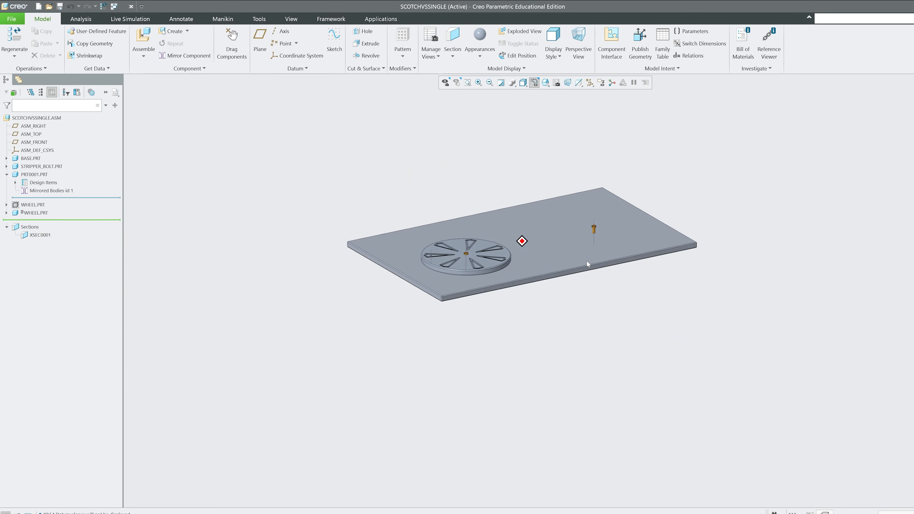
scroll(586, 260, "down", 6)
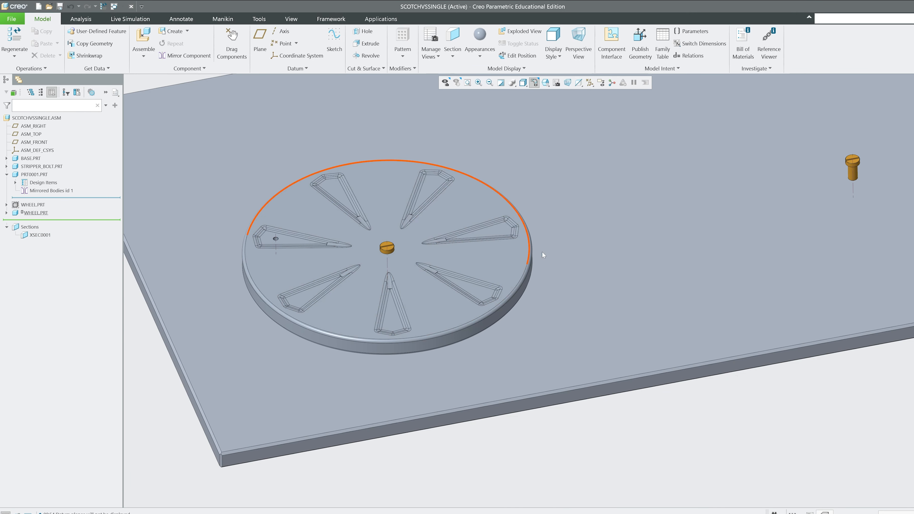
mouse_move(512, 266)
left_mouse_down("ctrl+alt")
mouse_move(506, 238)
mouse_move(316, 271)
mouse_move(453, 260)
mouse_move(446, 284)
mouse_move(410, 300)
mouse_move(444, 294)
mouse_move(324, 228)
left_mouse_up("ctrl+alt")
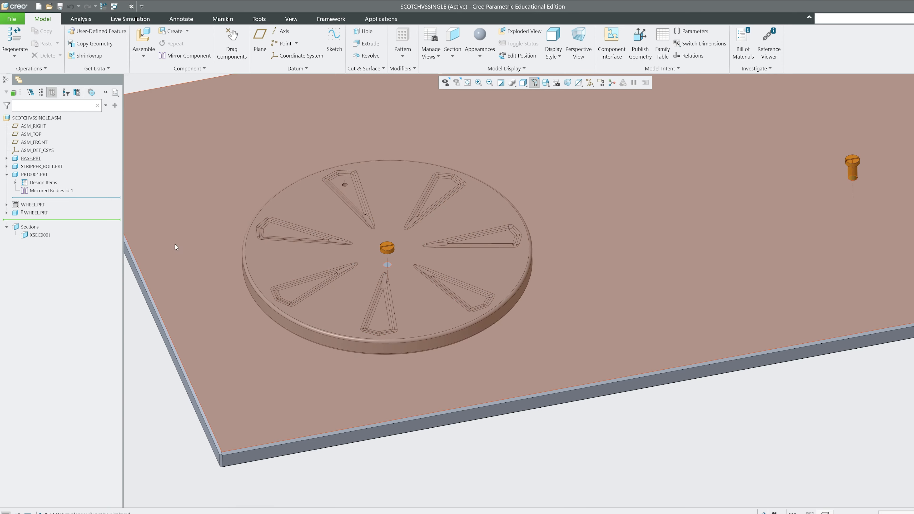
middle_click_drag(176, 247, 338, 213)
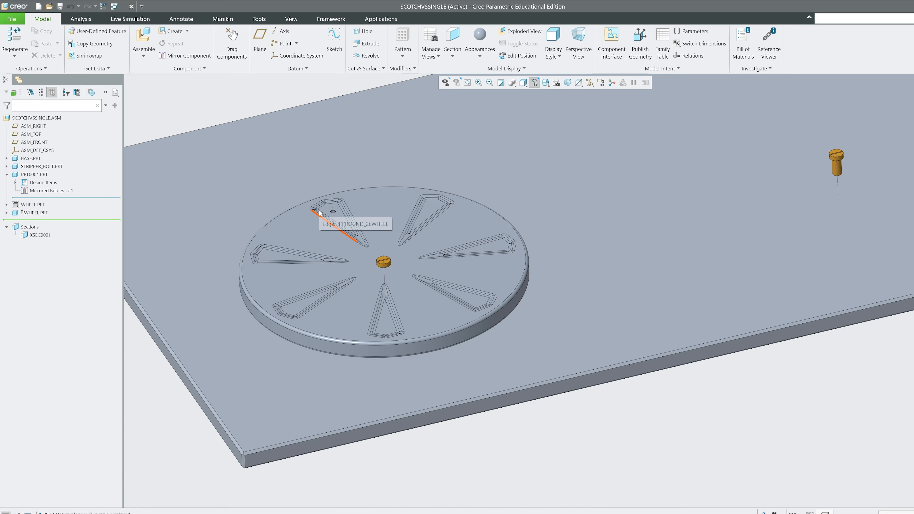
left_click_drag(1, 223, 381, 1)
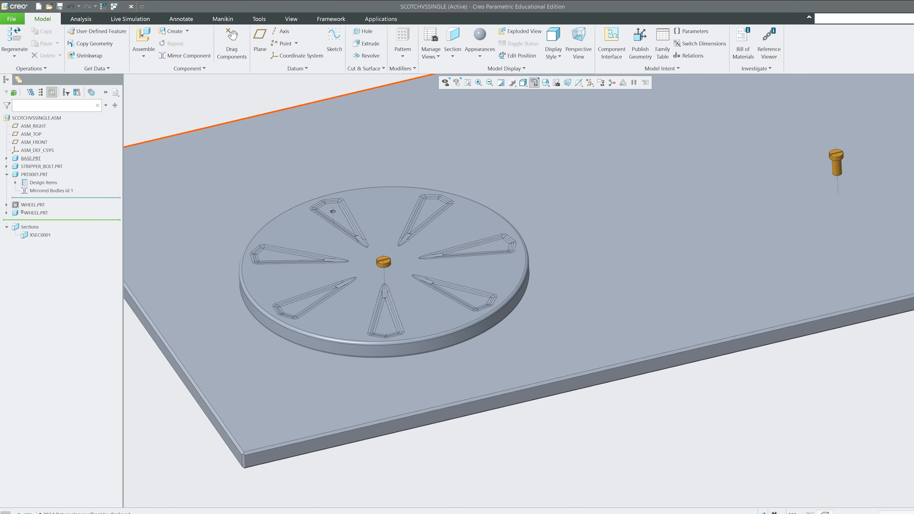
scroll(460, 259, "up", 4)
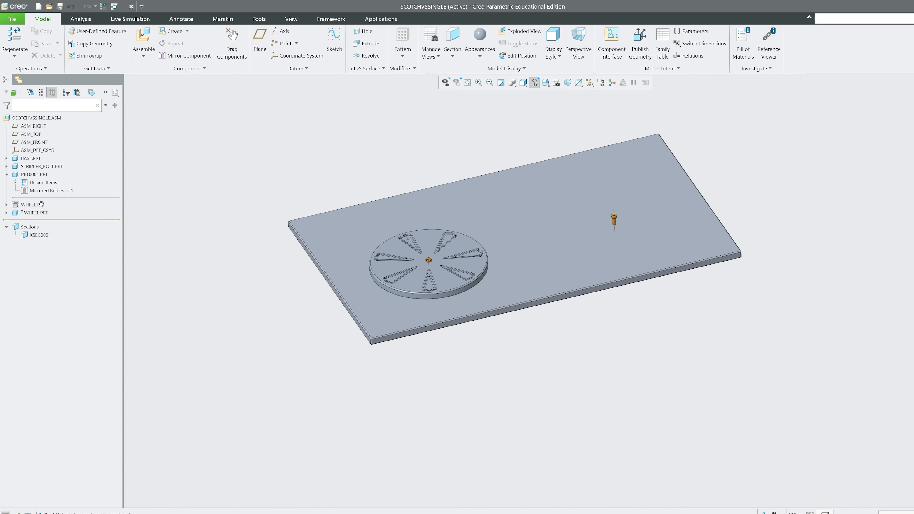
Step: Edit the placement definition of the unconstrained wheel and show the component only in the main assembly window
left_click(32, 205)
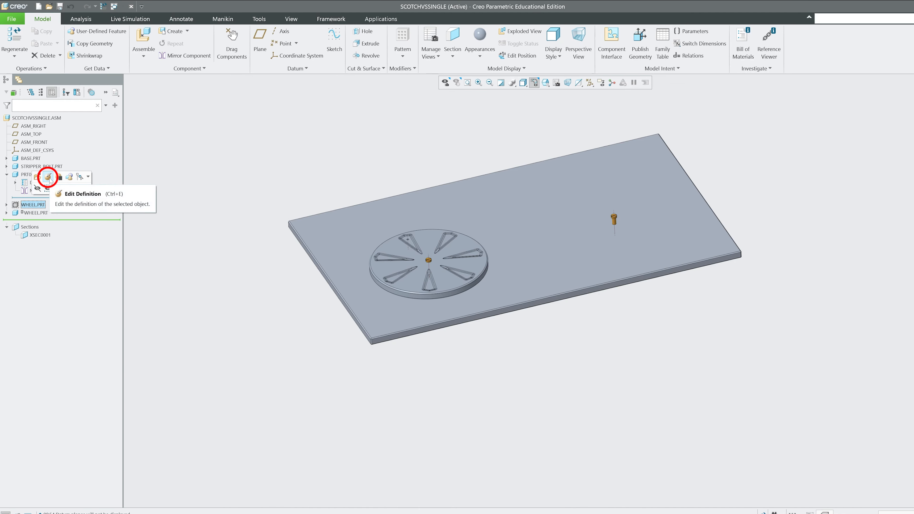
left_click(48, 177)
left_click(328, 54)
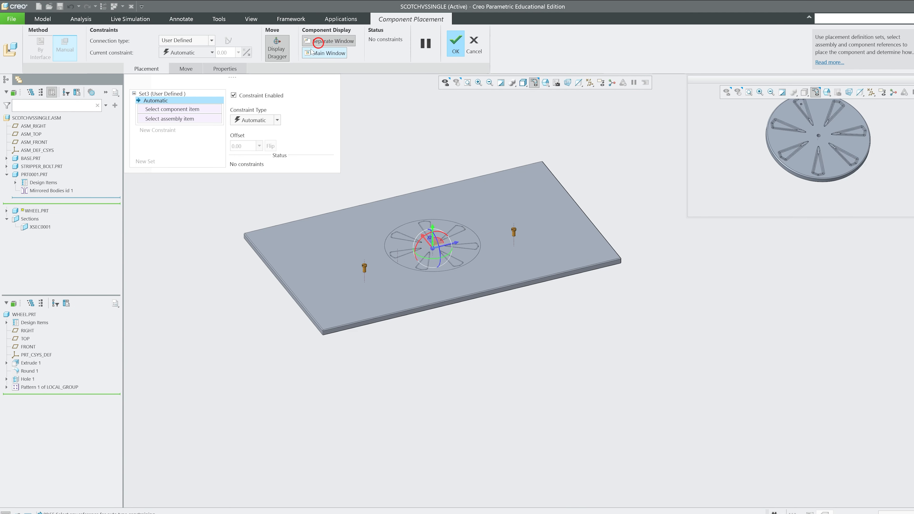
left_click(320, 41)
scroll(458, 143, "down", 10)
Step: Define a Pin connection for the second wheel, aligning its centre hole's axis with the free bolt on the base
left_click(204, 39)
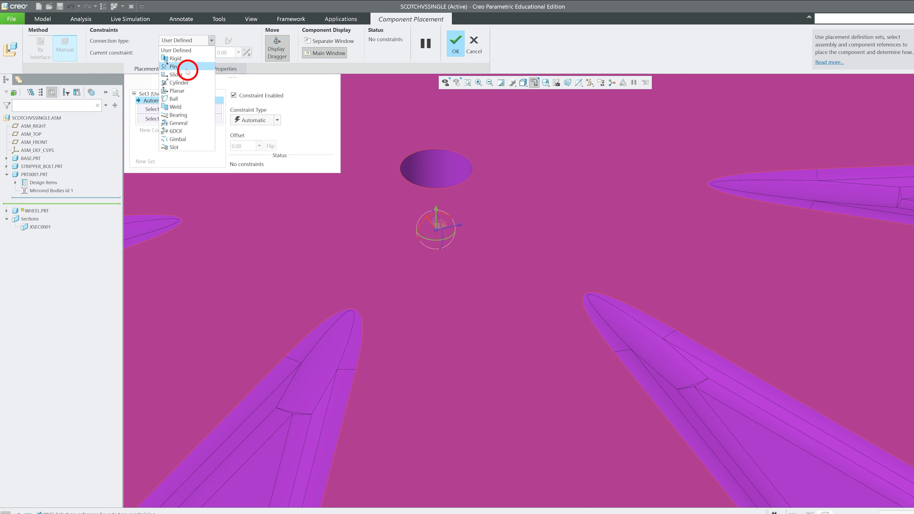
left_click(173, 66)
left_click(434, 163)
scroll(433, 163, "up", 5)
scroll(434, 165, "up", 5)
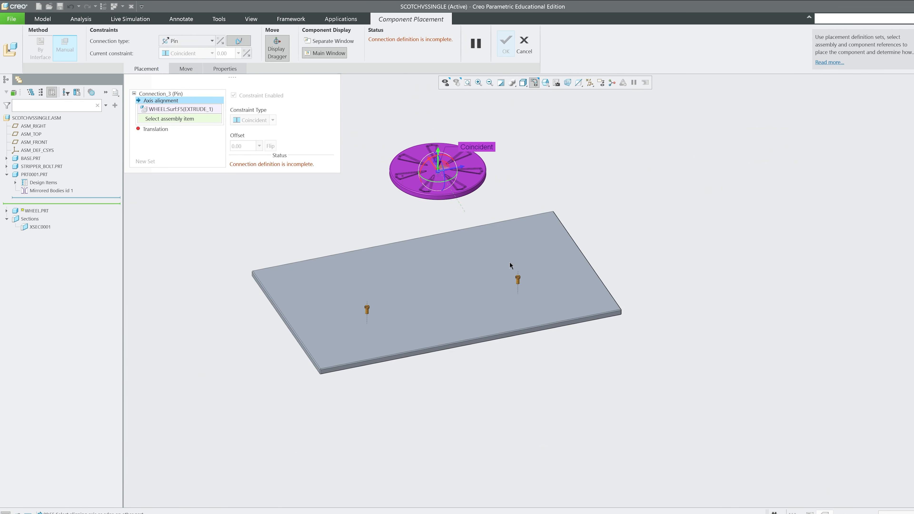
scroll(504, 288, "down", 8)
left_click(552, 249)
Step: Reference the wheel's top face and the underside of the mirrored bolt's head for the Pin connection's translation
scroll(528, 276, "up", 5)
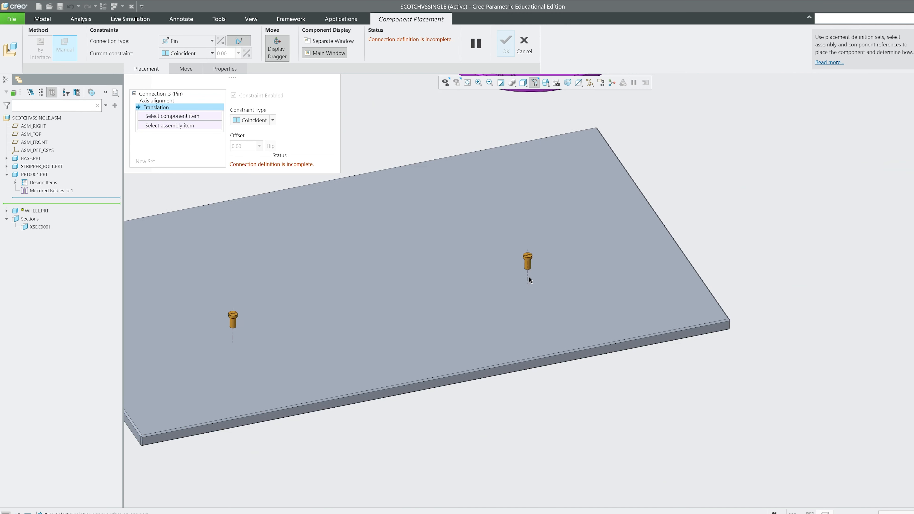
scroll(540, 189, "down", 8)
left_click(529, 162)
scroll(529, 162, "up", 5)
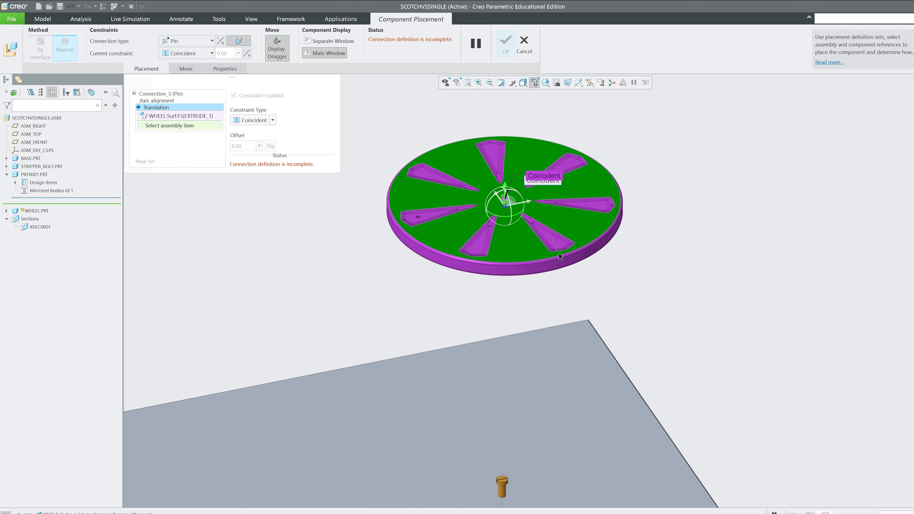
scroll(579, 339, "down", 8)
scroll(755, 198, "down", 6)
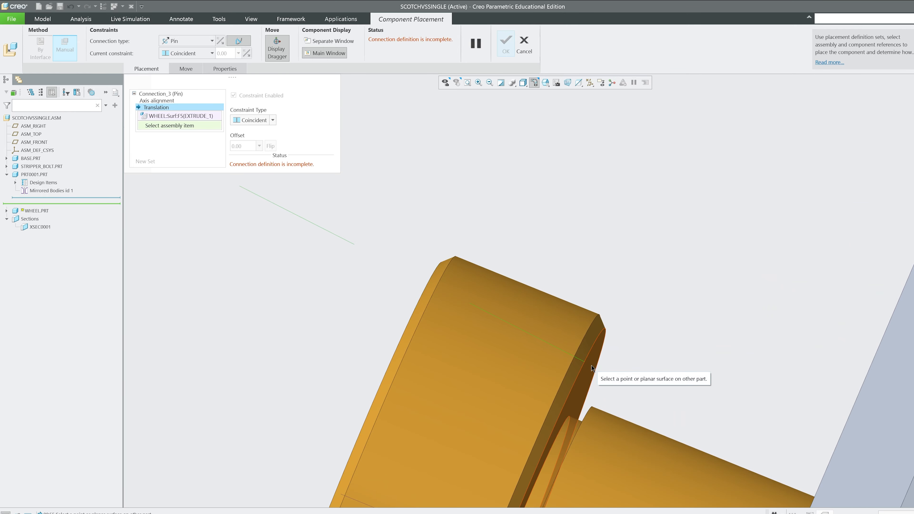
left_click(591, 365)
scroll(591, 365, "up", 5)
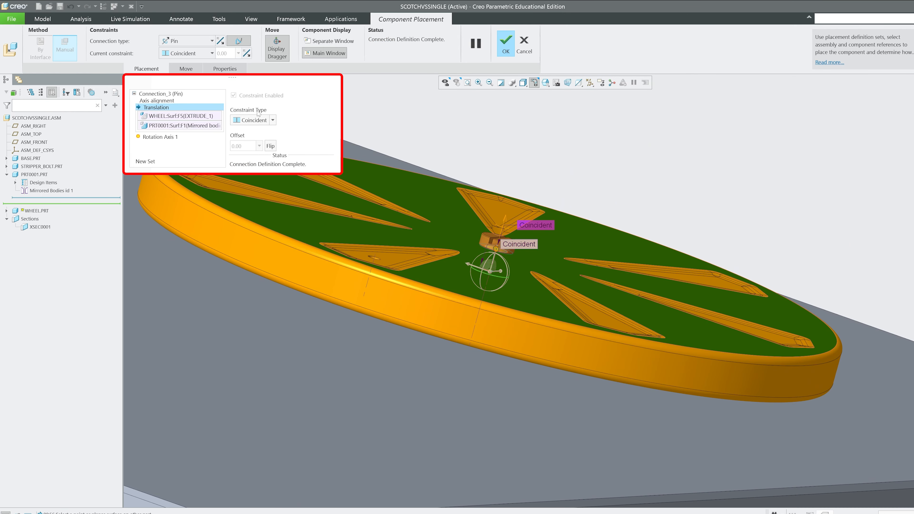
Step: Change the translation constraint to Distance with an offset of 0.1 and accept the wheel placement
left_click(261, 131)
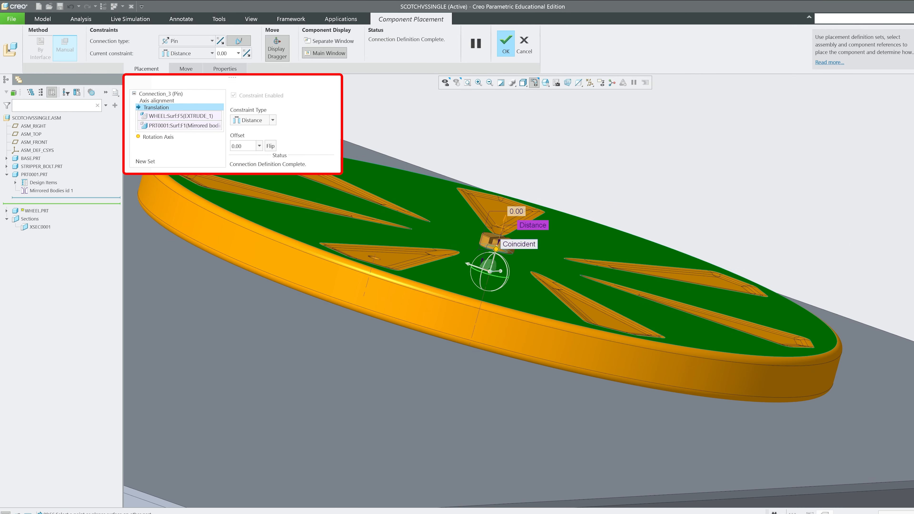
type("0")
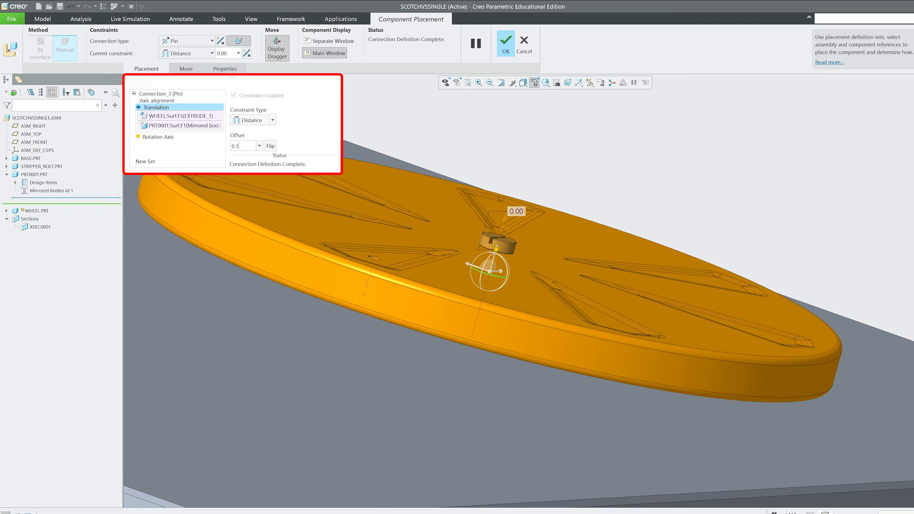
type(".1")
left_click(505, 43)
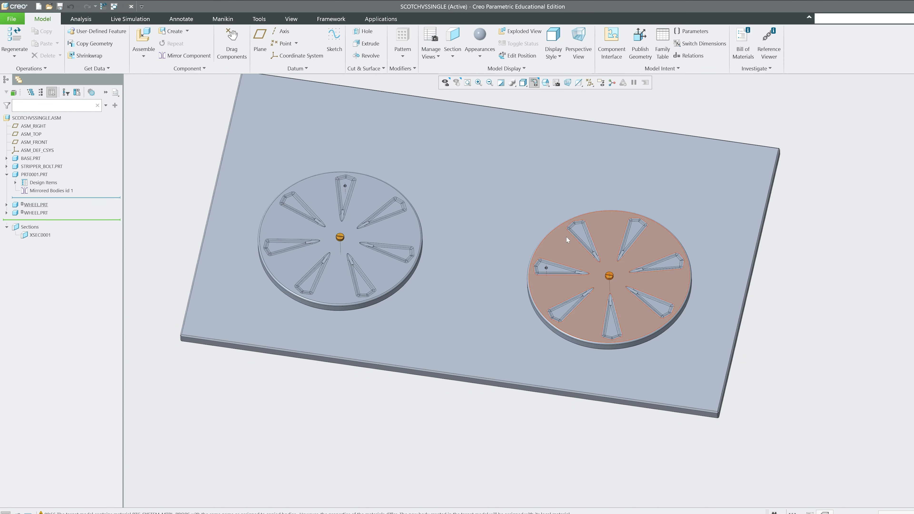
Step: Turn both wheels about their bolts to check their motion, and examine the small off-centre hole in each wheel
left_click_drag(597, 231, 573, 242, "ctrl+alt")
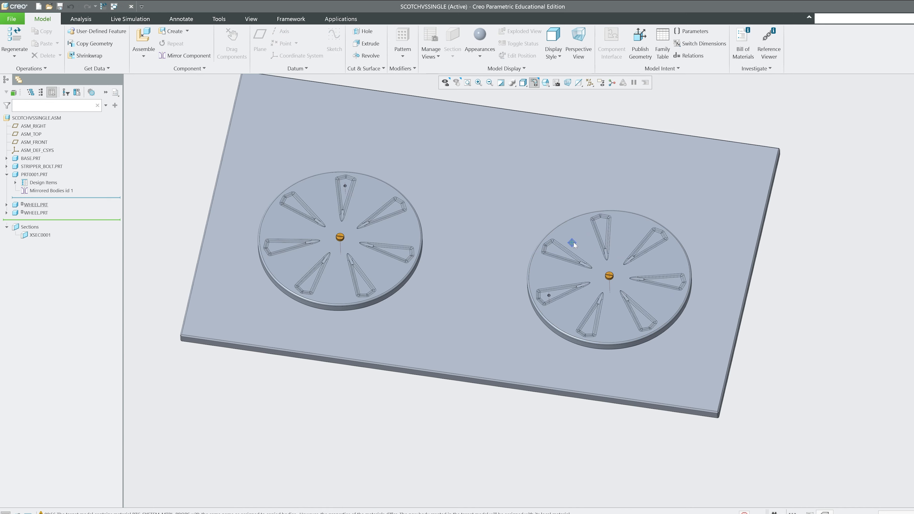
mouse_move(301, 218)
left_mouse_down("ctrl+alt")
mouse_move(345, 283)
mouse_move(246, 247)
mouse_move(311, 229)
left_mouse_up("ctrl+alt")
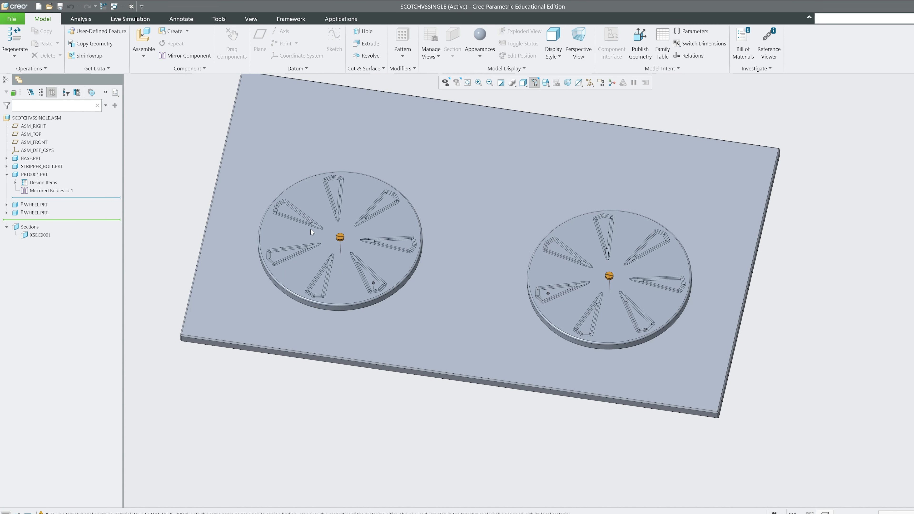
scroll(366, 248, "down", 5)
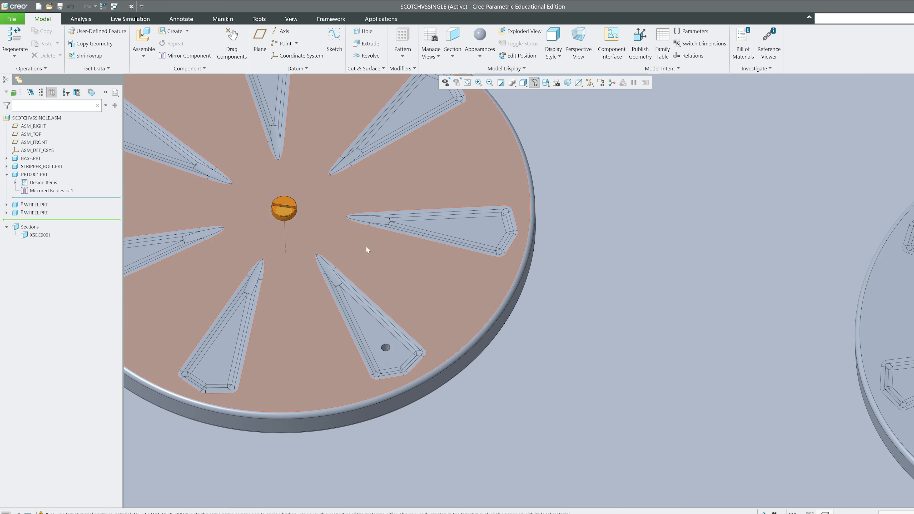
scroll(366, 248, "up", 6)
middle_click_drag(366, 248, 378, 227)
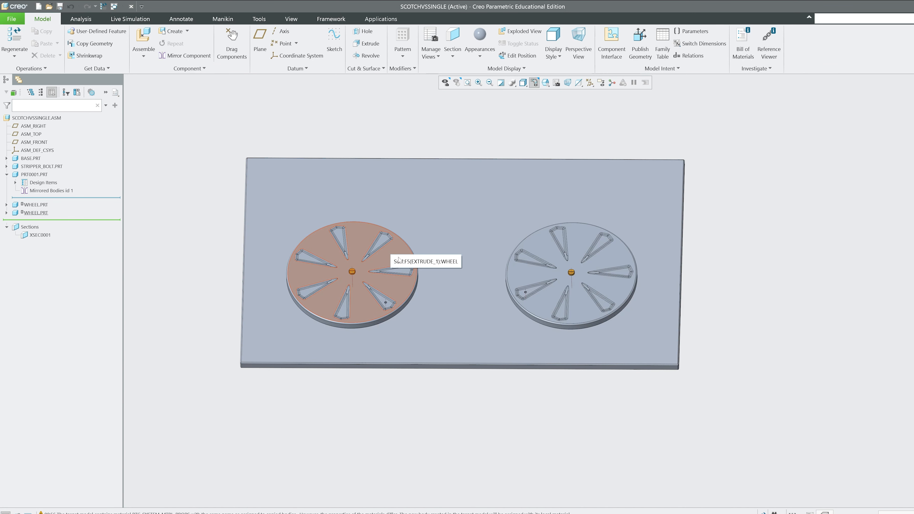
left_click(388, 266)
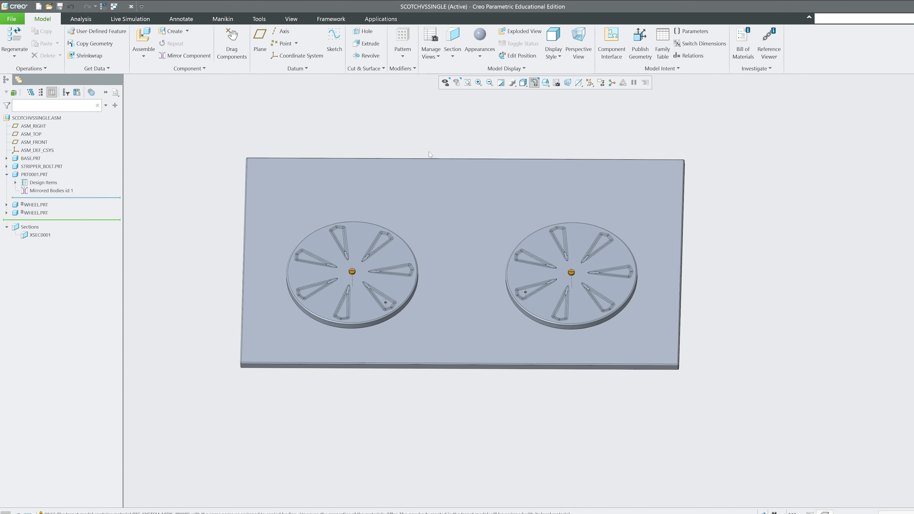
mouse_move(374, 246)
left_mouse_down("ctrl+alt")
mouse_move(317, 221)
mouse_move(310, 259)
mouse_move(322, 238)
left_mouse_up("ctrl+alt")
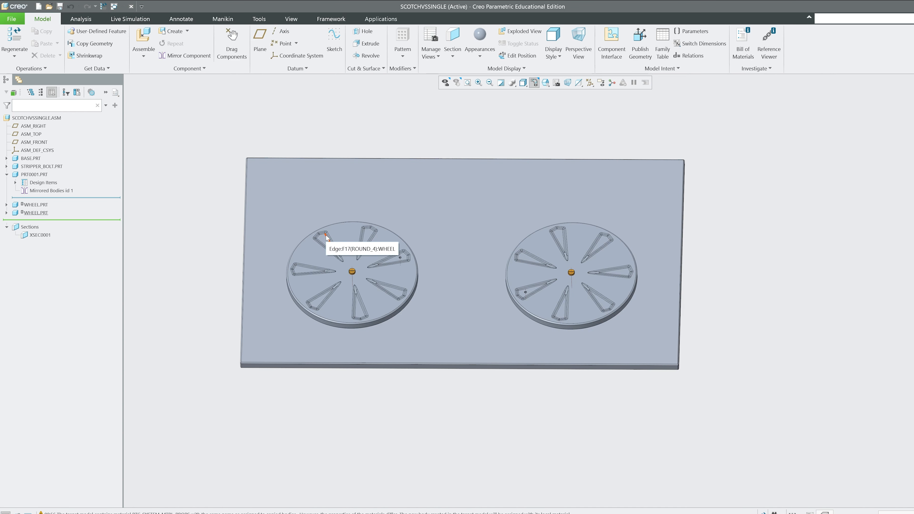
mouse_move(343, 234)
left_mouse_down("ctrl+alt")
mouse_move(320, 246)
mouse_move(405, 240)
mouse_move(343, 243)
mouse_move(381, 310)
mouse_move(400, 266)
left_mouse_up("ctrl+alt")
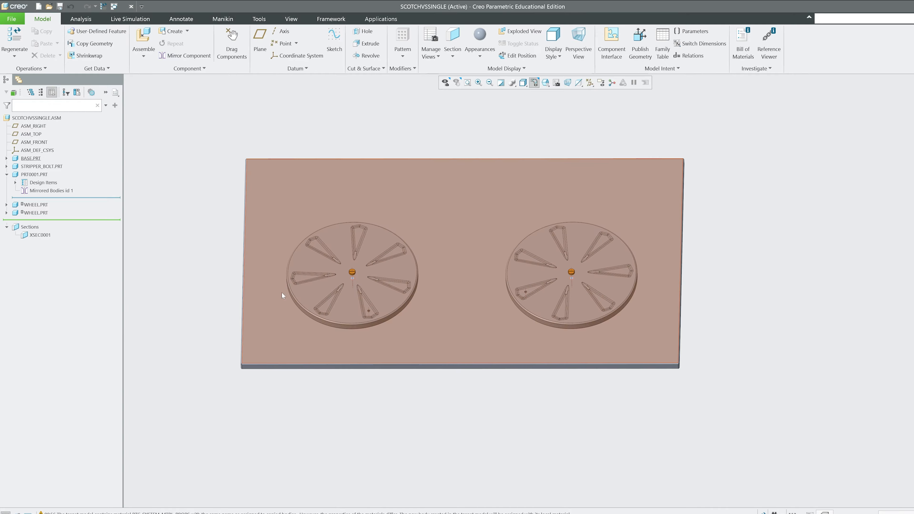
scroll(371, 282, "up", 3)
scroll(351, 323, "up", 1)
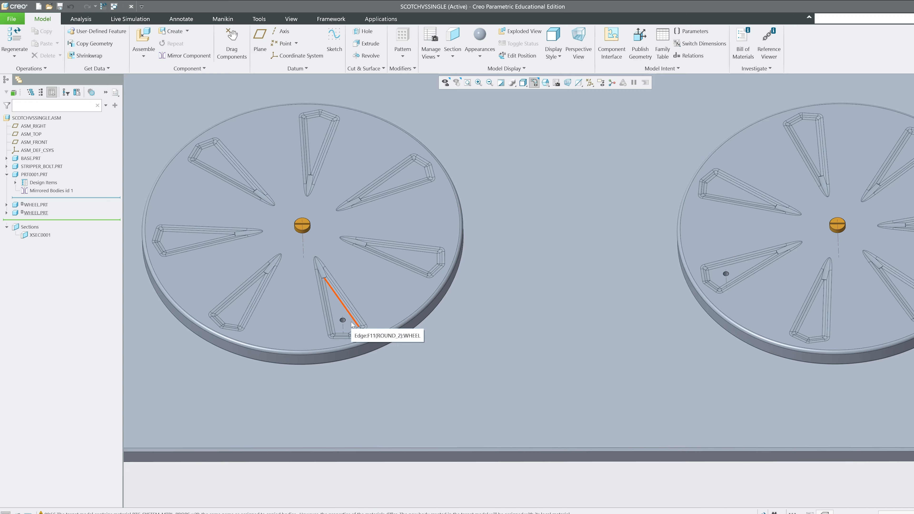
Step: Open STRIPPER_BOLT.PRT from the assembly and save a copy of it as stripper_bolt_m6
scroll(352, 324, "down", 2)
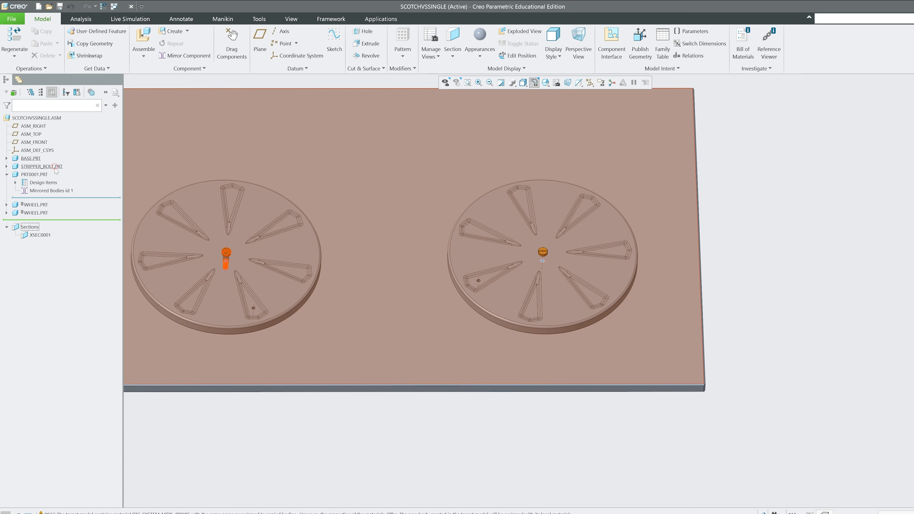
right_click(56, 169)
left_click(76, 145)
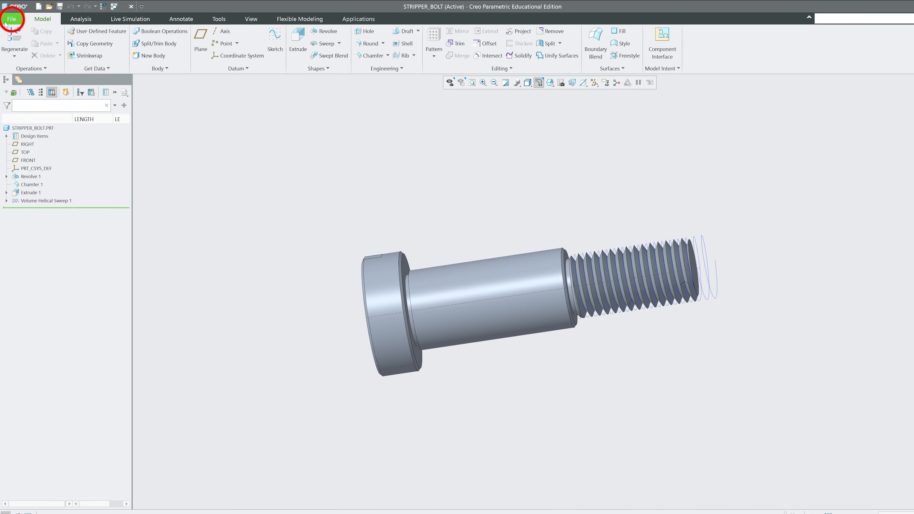
left_click(11, 19)
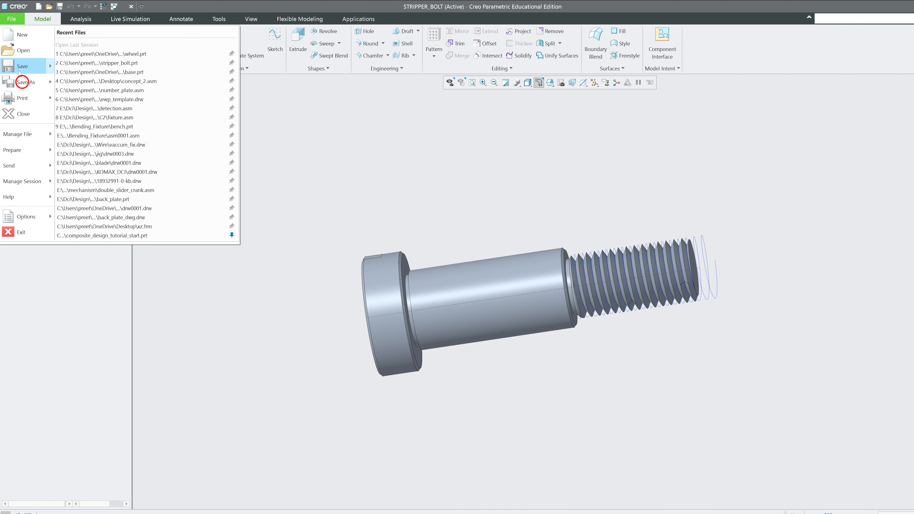
left_click(20, 82)
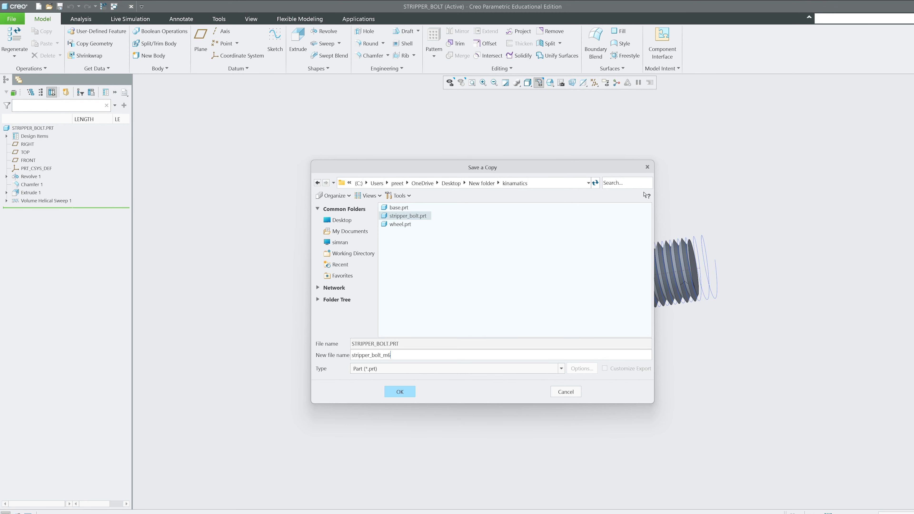
key("Return")
Step: Close the original stripper bolt's window and open the stripper_bolt_m6 part
left_click(251, 19)
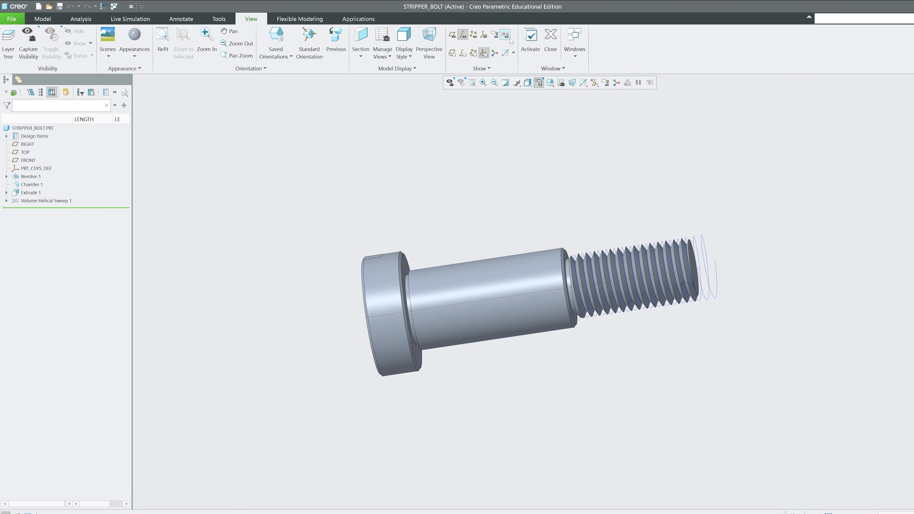
left_click(553, 39)
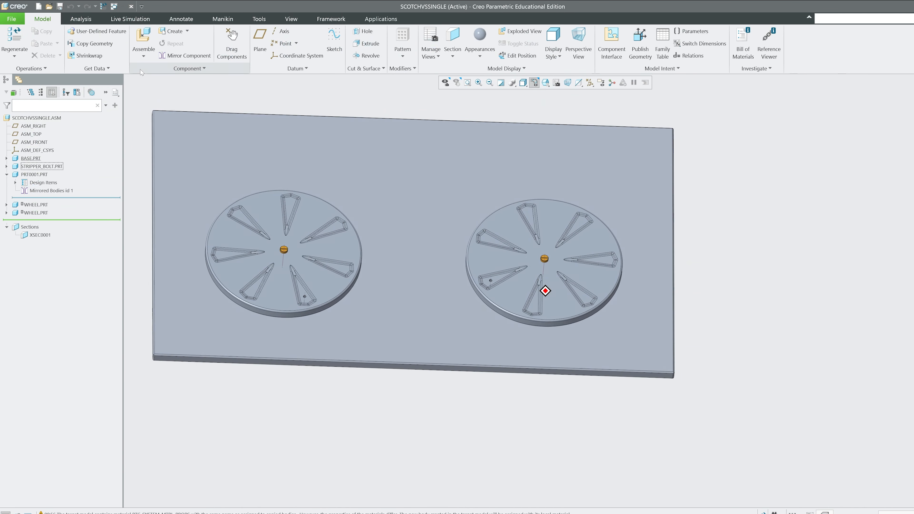
left_click(12, 19)
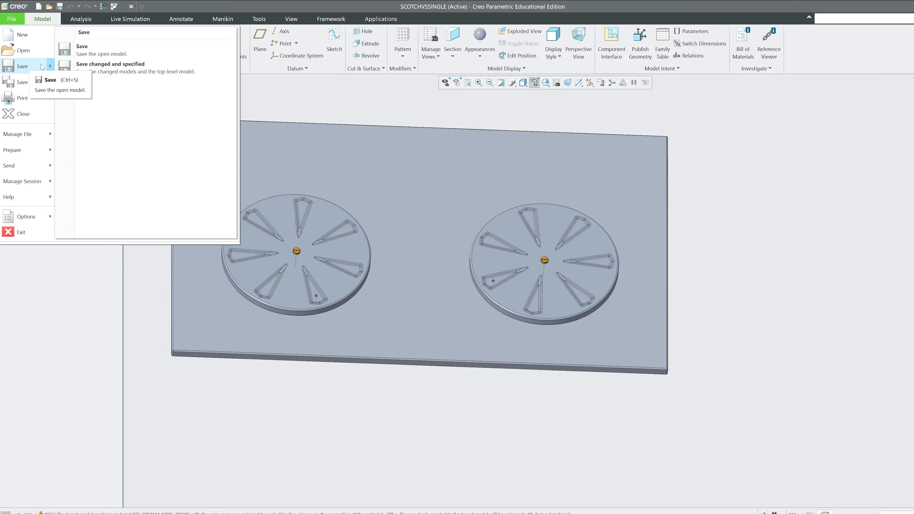
left_click(104, 53)
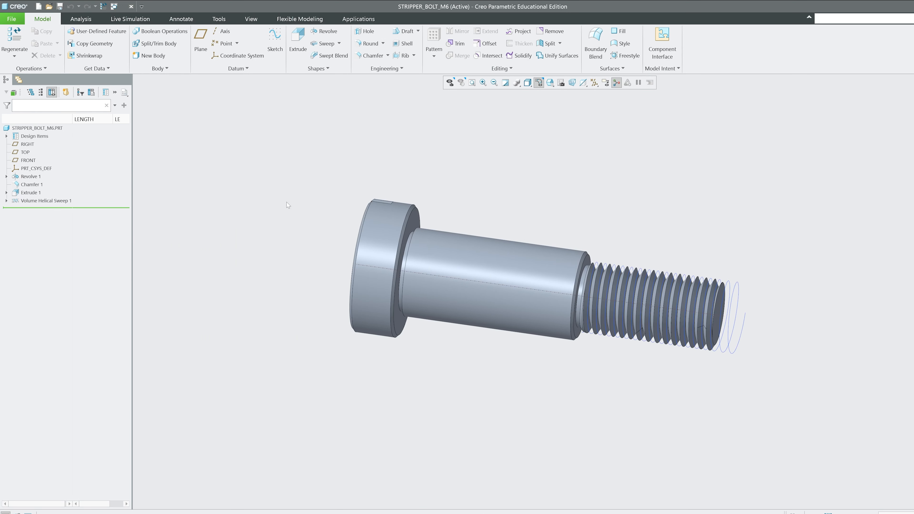
Step: Edit the section sketch of Revolve 1, setting the lower shank's diameter to 6 and the undercut's diameter to 5
left_click(31, 177)
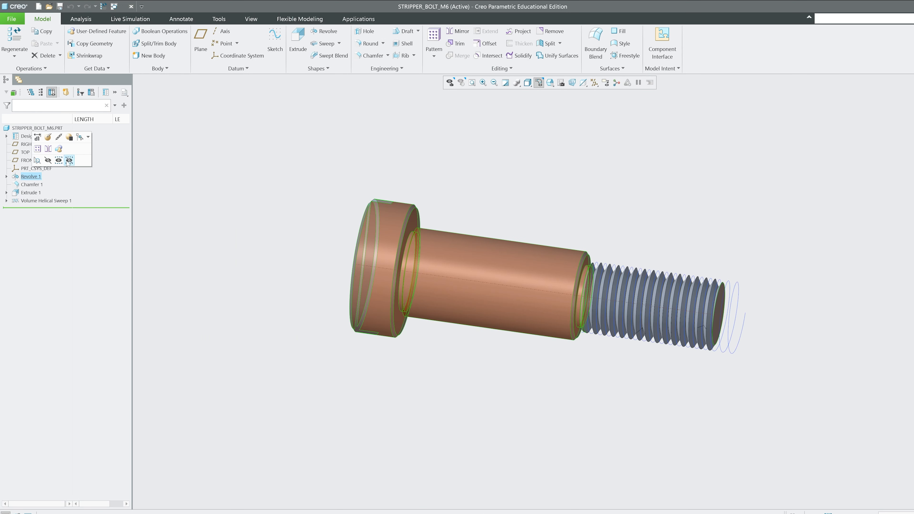
left_click(48, 137)
left_click(218, 104)
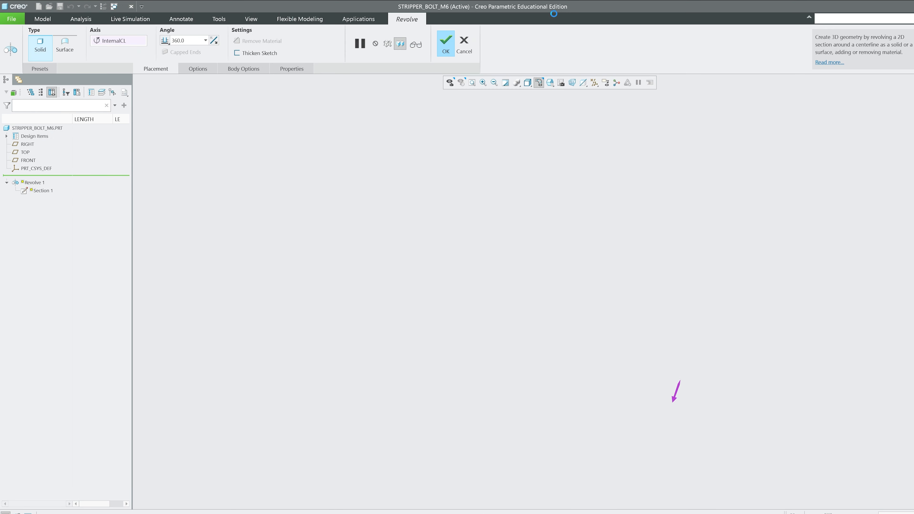
scroll(544, 413, "up", 1)
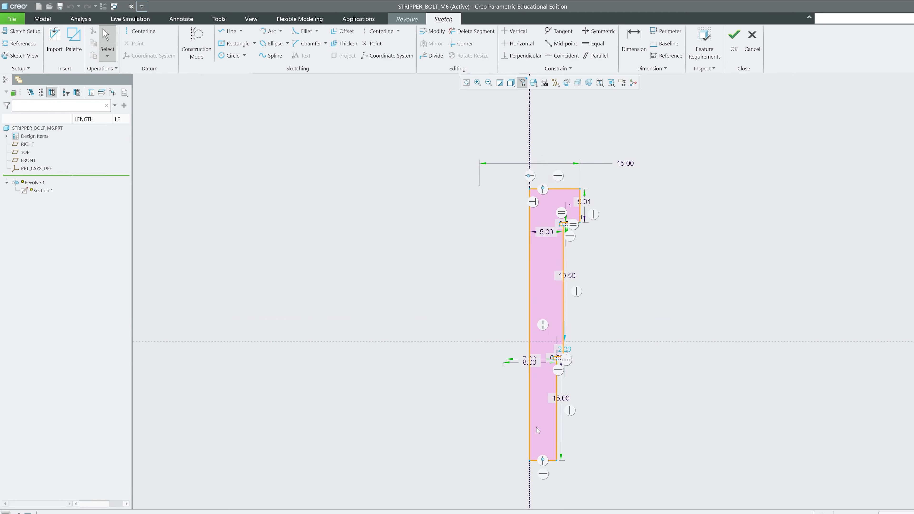
scroll(536, 219, "up", 2)
scroll(568, 373, "down", 6)
left_click_drag(452, 151, 450, 222)
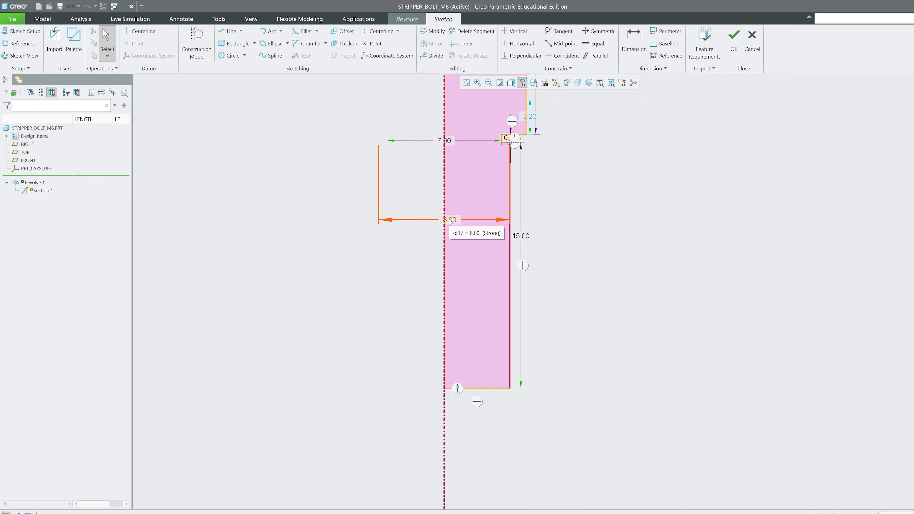
double_click(450, 220)
type("6")
key("Return")
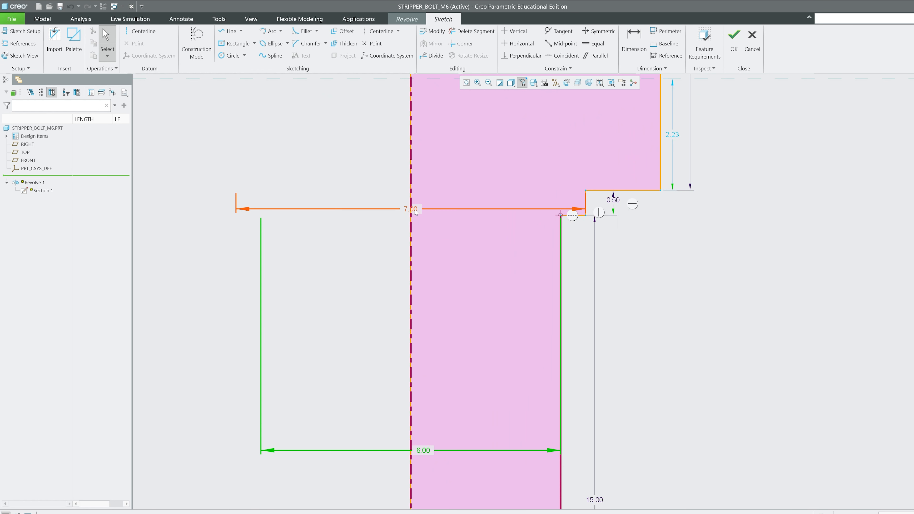
type("5")
key("Return")
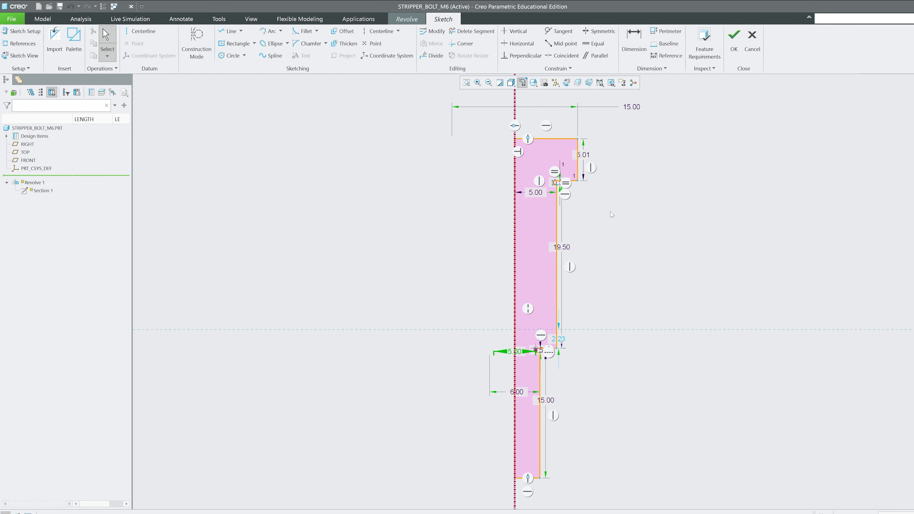
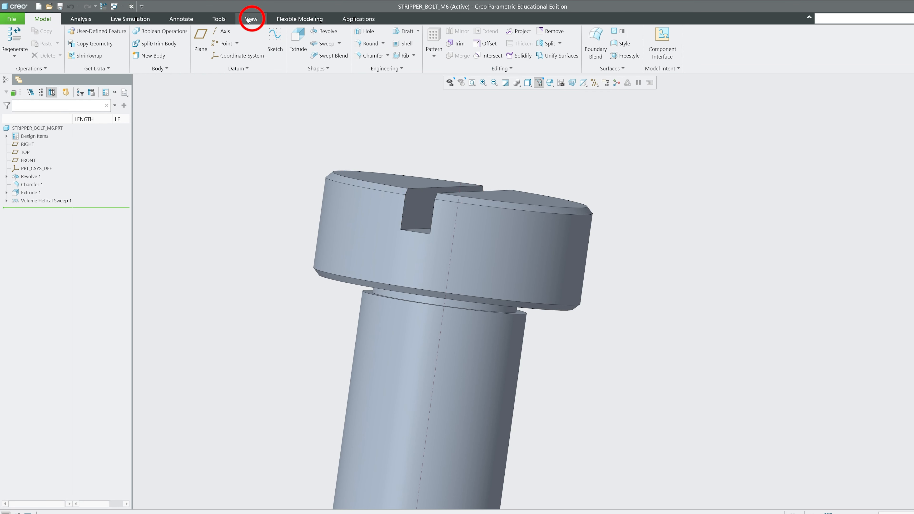
Step: Return to the assembly to examine the mounted wheel and its off-centre hole, and reopen the stripper_bolt_m6 part
left_click(249, 19)
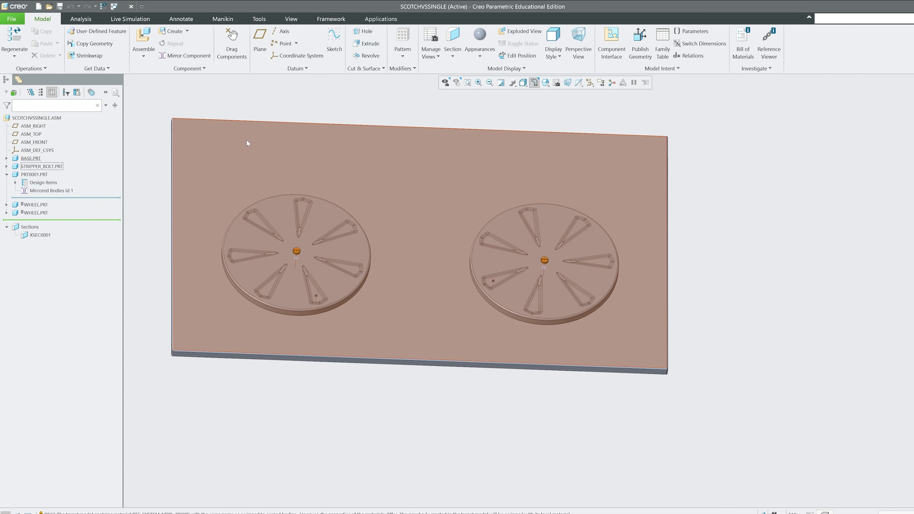
mouse_move(252, 391)
middle_mouse_down()
mouse_move(306, 378)
mouse_move(439, 309)
mouse_move(448, 317)
mouse_move(561, 281)
middle_mouse_up()
scroll(419, 301, "down", 4)
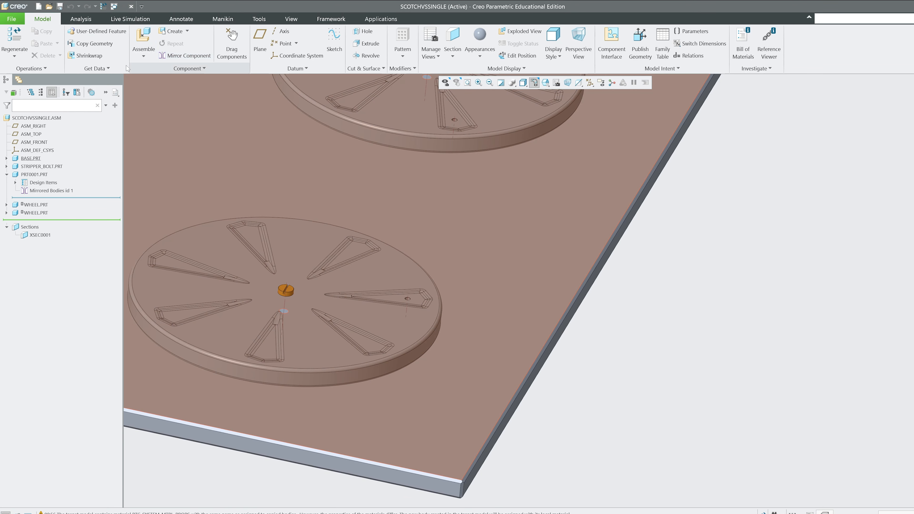
left_click(12, 19)
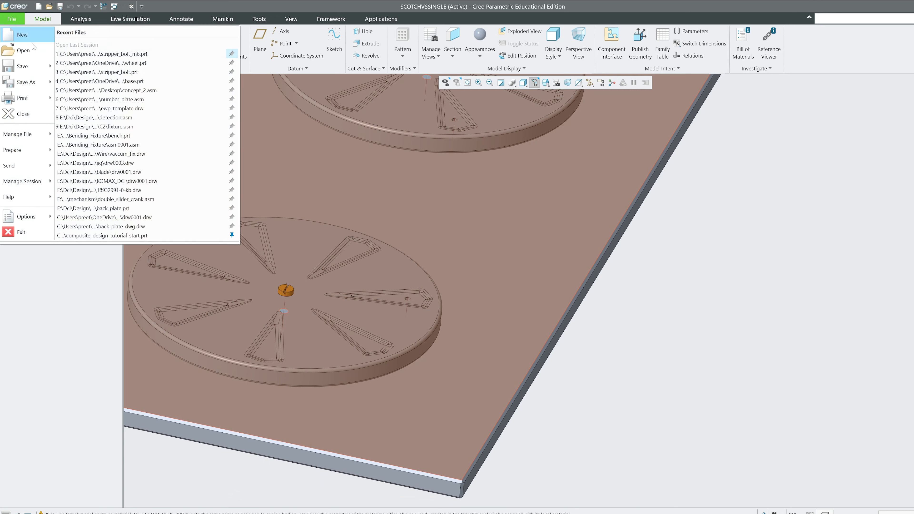
left_click(162, 64)
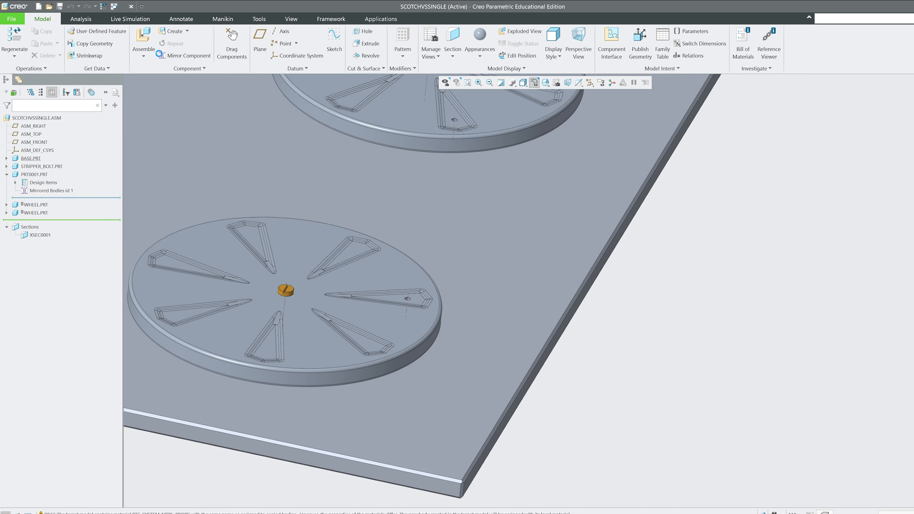
middle_click_drag(484, 464, 476, 323)
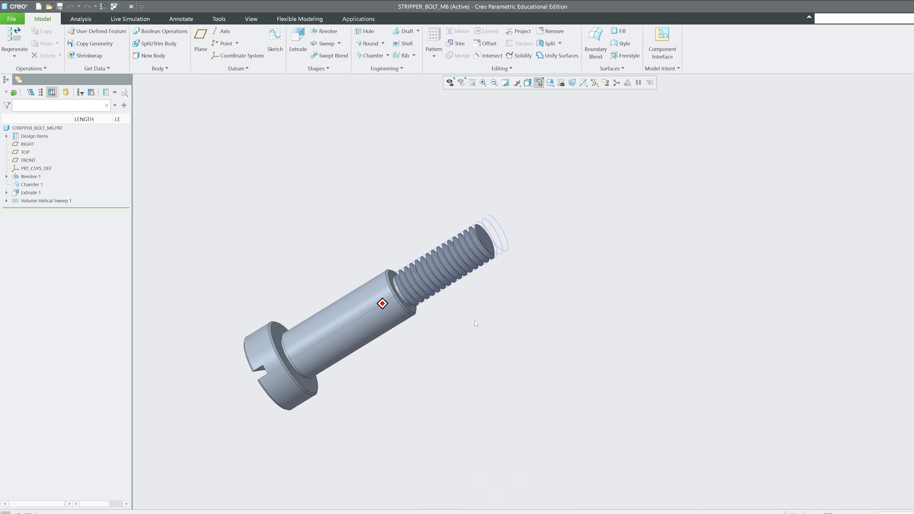
Step: Redefine Volume Helical Sweep 1 on the M6 bolt by opening its helix profile sketch and accepting the sketch and the thread
scroll(482, 255, "down", 3)
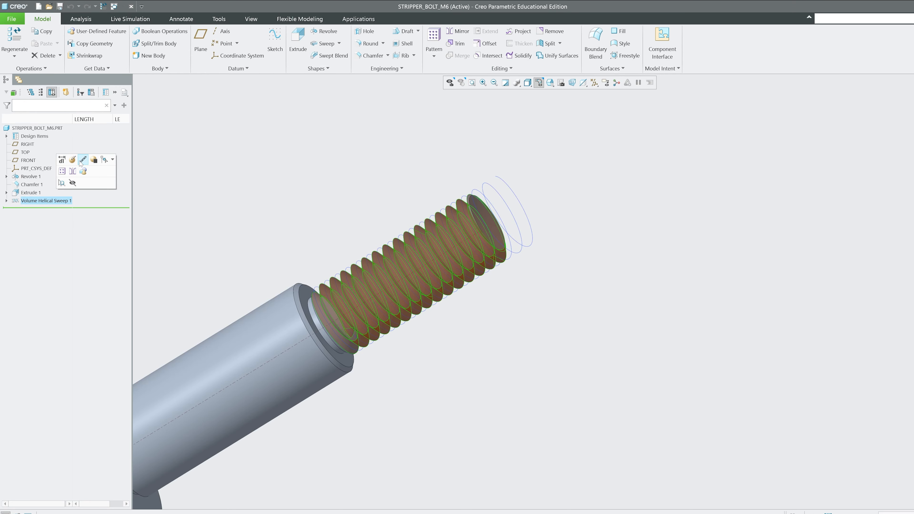
left_click(83, 159)
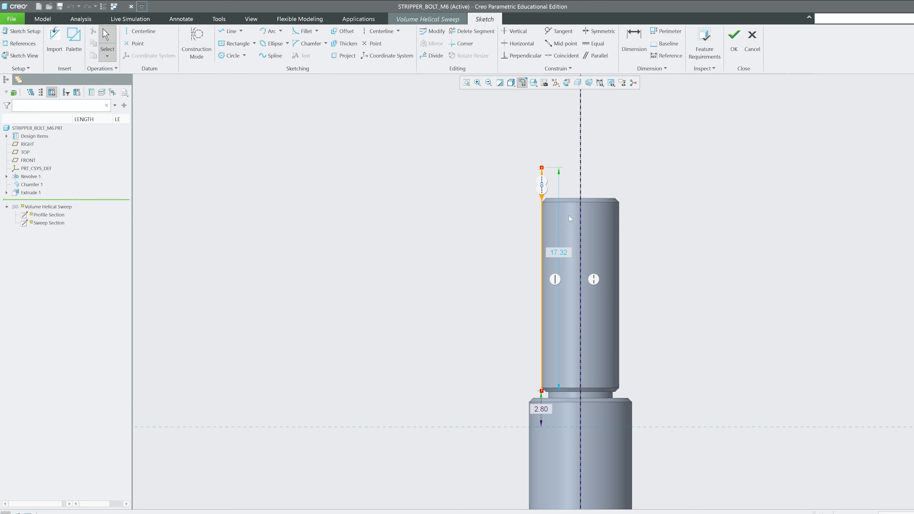
left_click(734, 35)
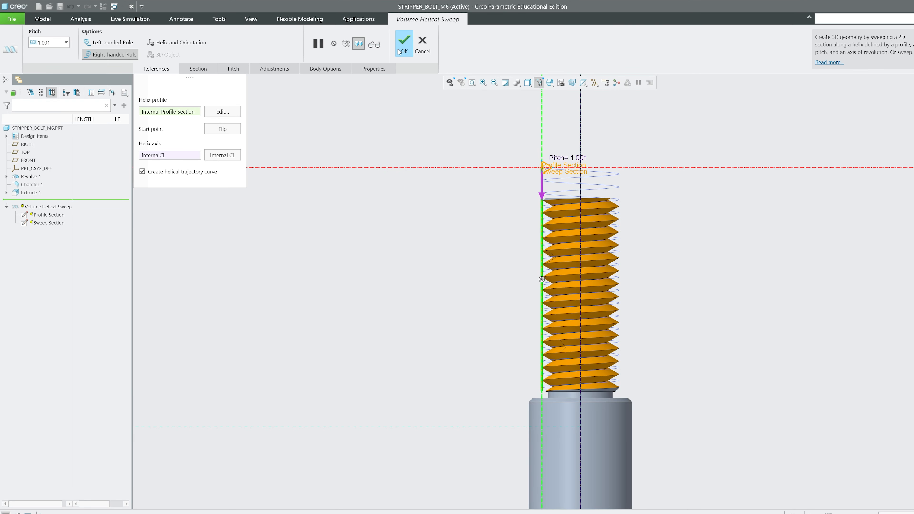
left_click(403, 49)
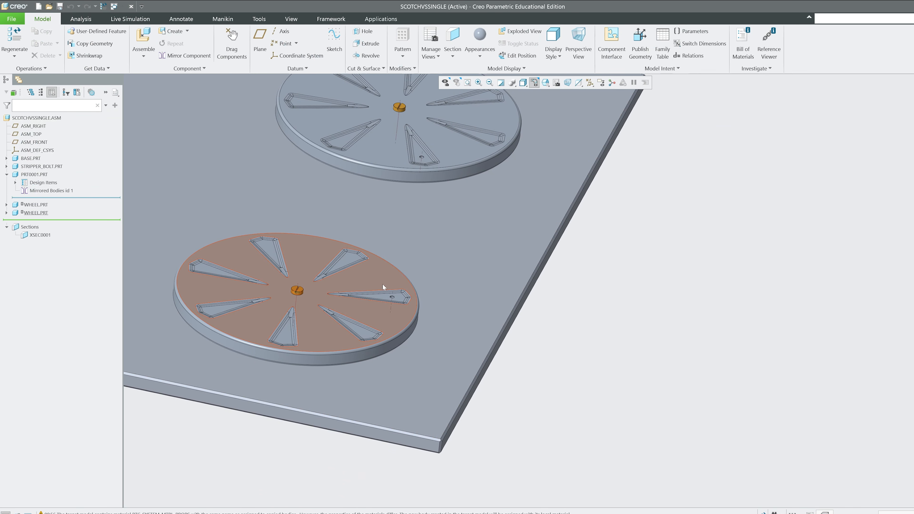
Step: Bring stripper_bolt_m6.prt into the SCOTCHVSSINGLE assembly as a new component
scroll(382, 284, "down", 3)
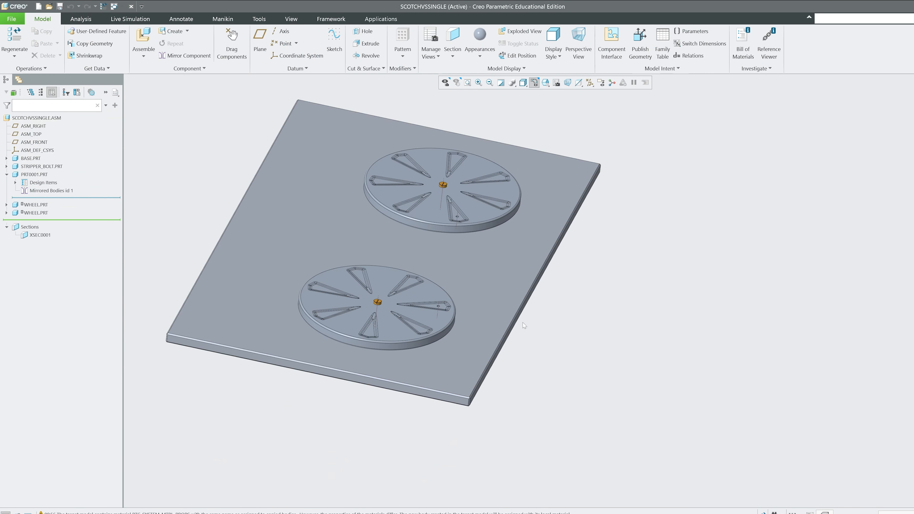
scroll(469, 186, "up", 4)
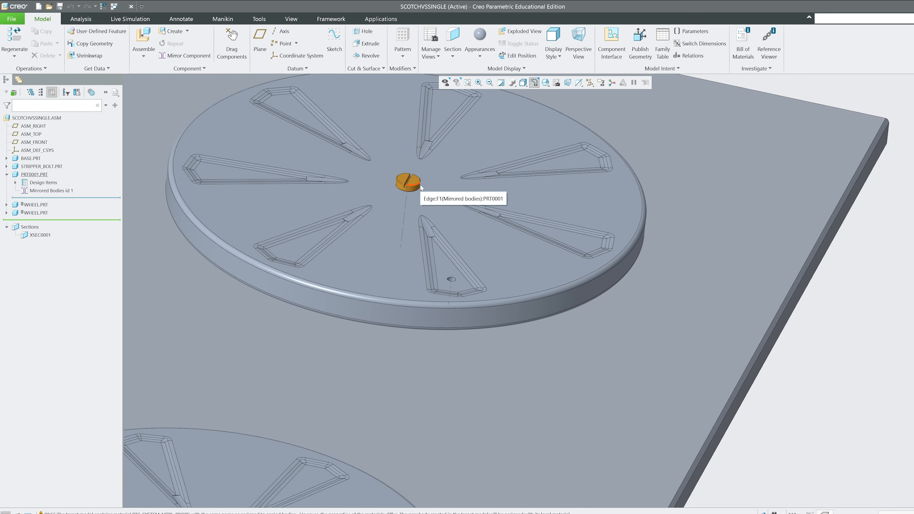
scroll(422, 188, "down", 4)
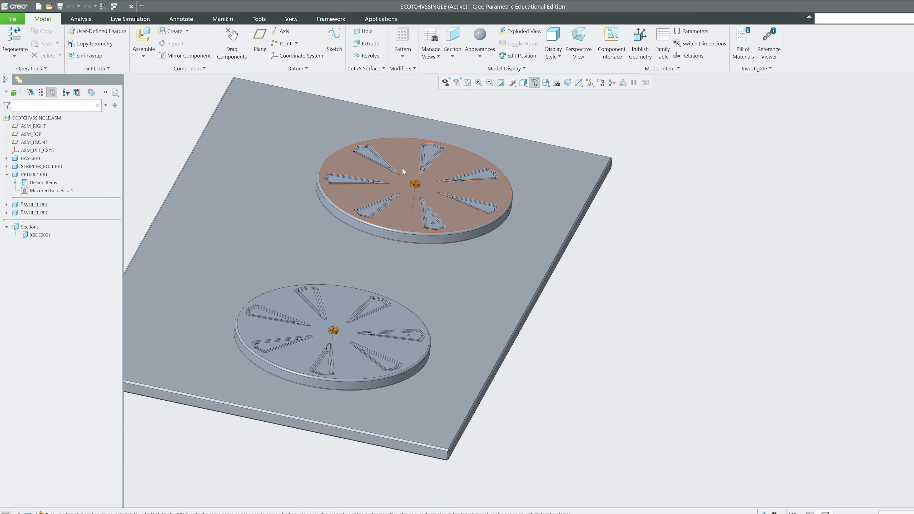
scroll(339, 378, "up", 3)
scroll(447, 313, "down", 3)
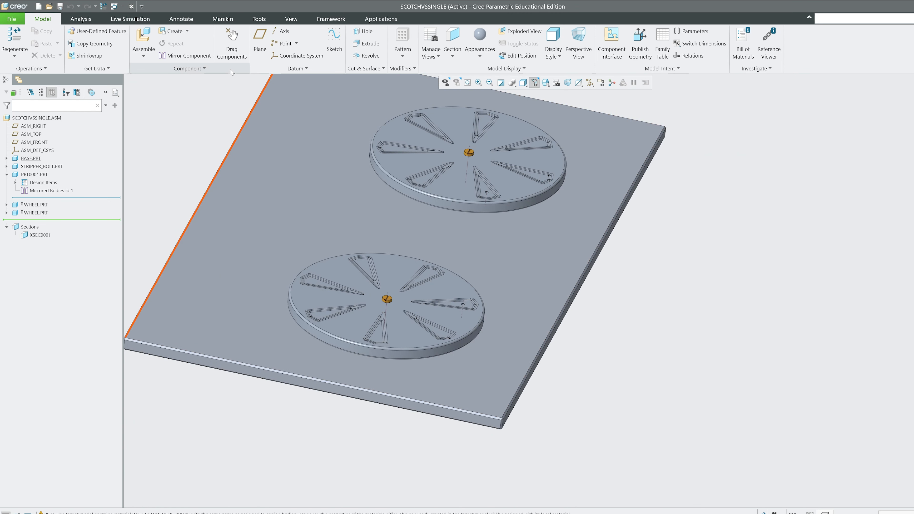
left_click(149, 41)
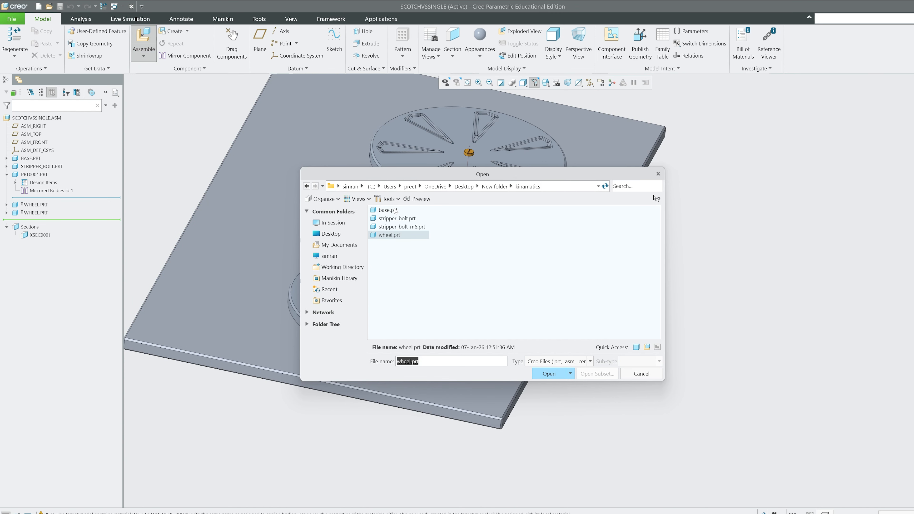
double_click(410, 226)
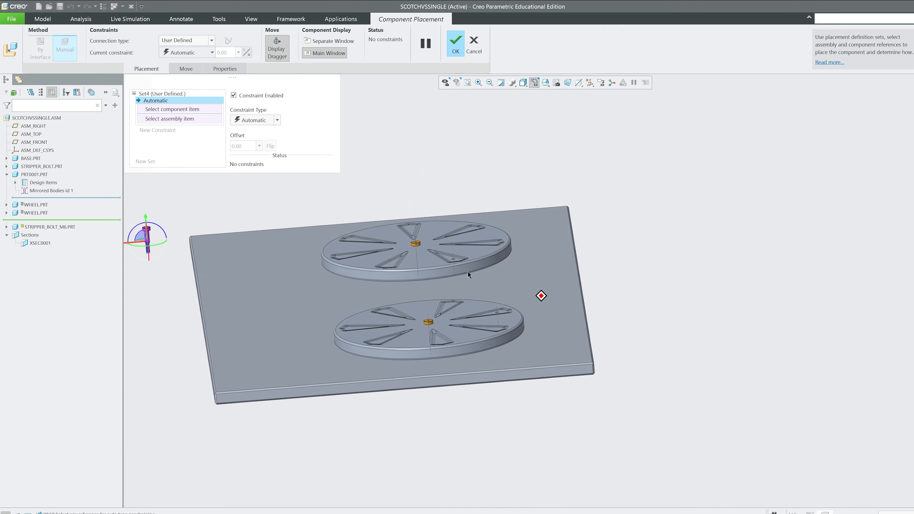
Step: Constrain the M6 bolt's cylindrical shank coincident with the off-centre hole in one of the wheels
scroll(262, 263, "down", 10)
middle_click_drag(196, 180, 233, 357, "shift")
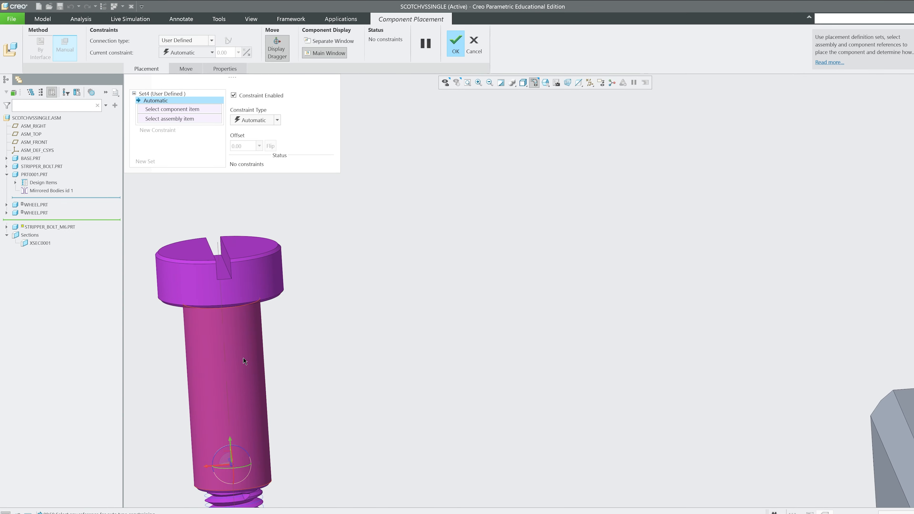
left_click(247, 361)
scroll(310, 184, "up", 1)
scroll(322, 187, "up", 8)
scroll(756, 320, "down", 3)
middle_click_drag(751, 207, 741, 236)
scroll(670, 158, "down", 4)
scroll(671, 159, "down", 4)
left_click(635, 306)
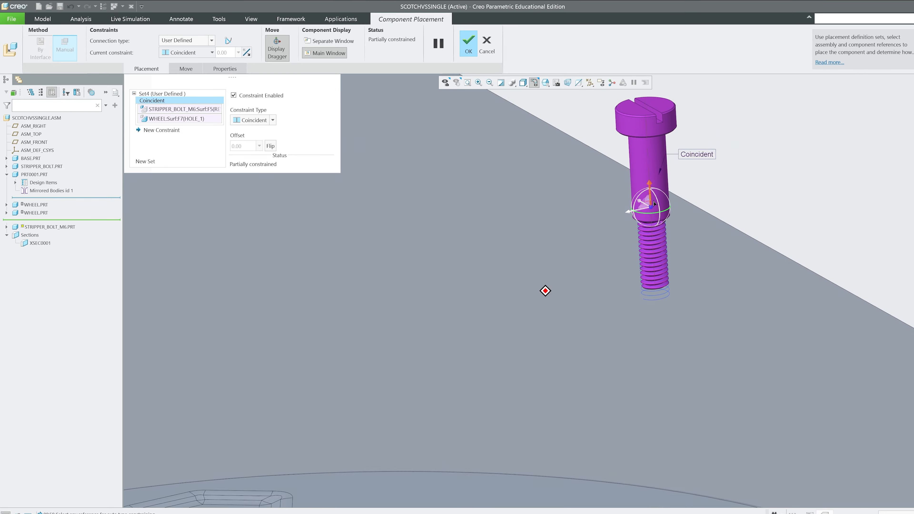
Step: Make the M6 bolt's shoulder face coincident with the floor of the wheel's triangular recess and accept the placement
scroll(650, 477, "down", 3)
middle_click_drag(651, 477, 634, 252, "shift")
scroll(616, 392, "down", 7)
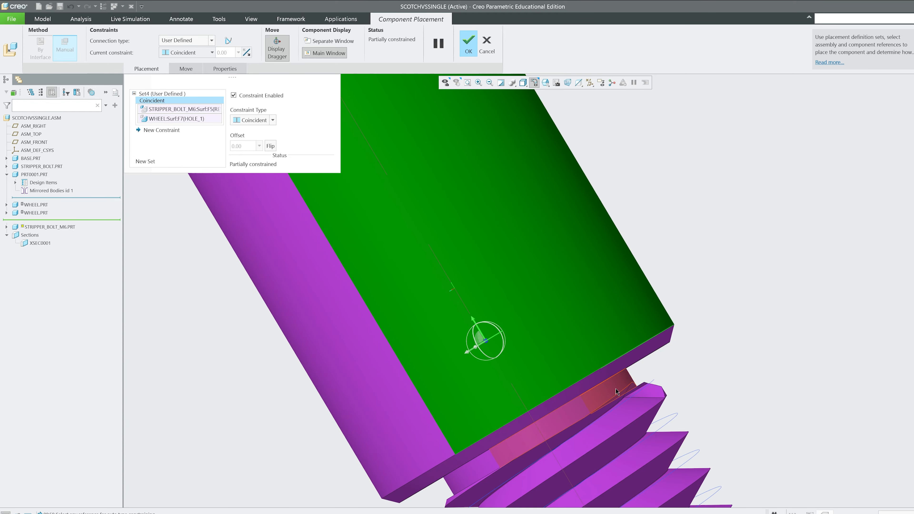
scroll(641, 349, "up", 3)
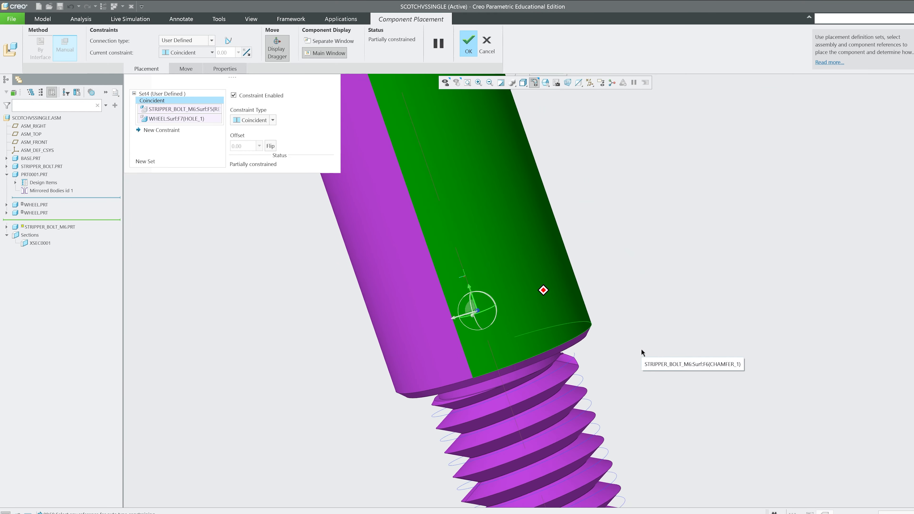
middle_click_drag(642, 350, 596, 338)
left_click(574, 310)
scroll(611, 292, "up", 1)
scroll(611, 294, "up", 8)
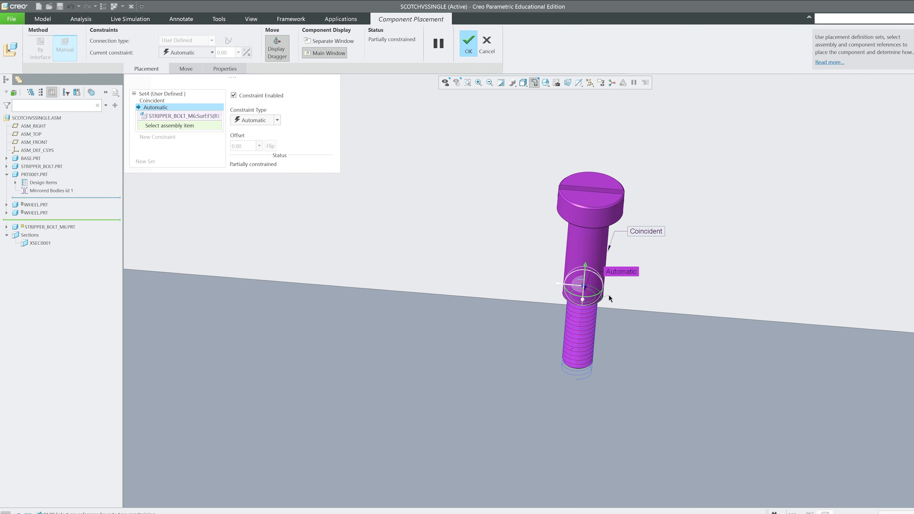
middle_click_drag(609, 294, 598, 393)
left_click(535, 369)
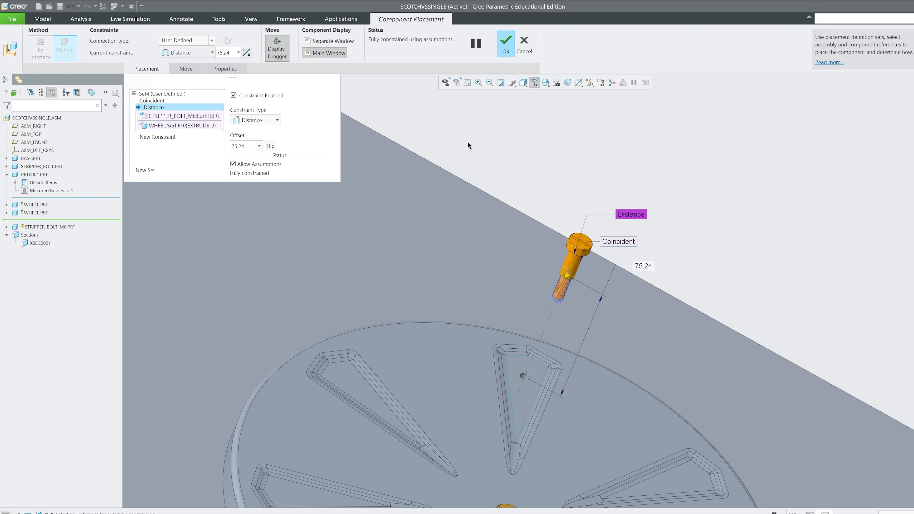
left_click(265, 122)
left_click(254, 154)
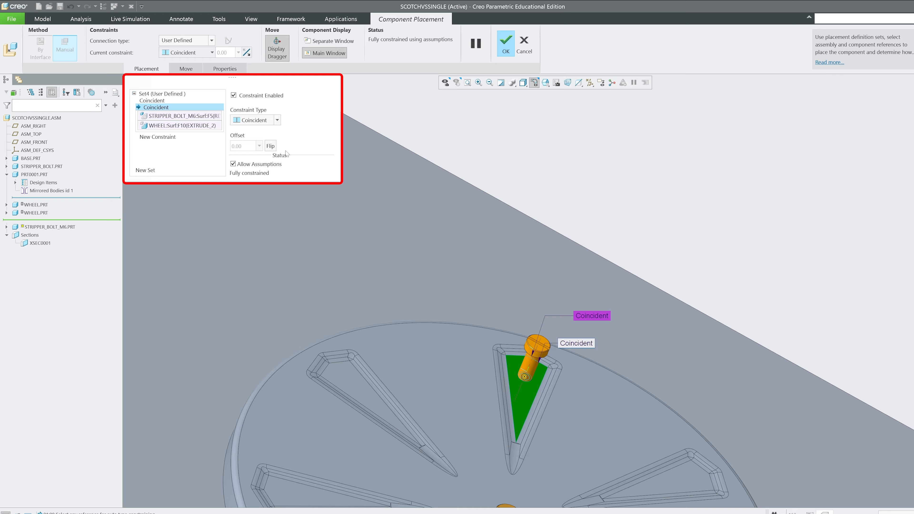
left_click(504, 52)
Step: Hide BASE.PRT and turn on the display of datum planes in the assembly
mouse_move(622, 143)
middle_mouse_down()
mouse_move(620, 249)
mouse_move(529, 262)
middle_mouse_up()
left_click(575, 275)
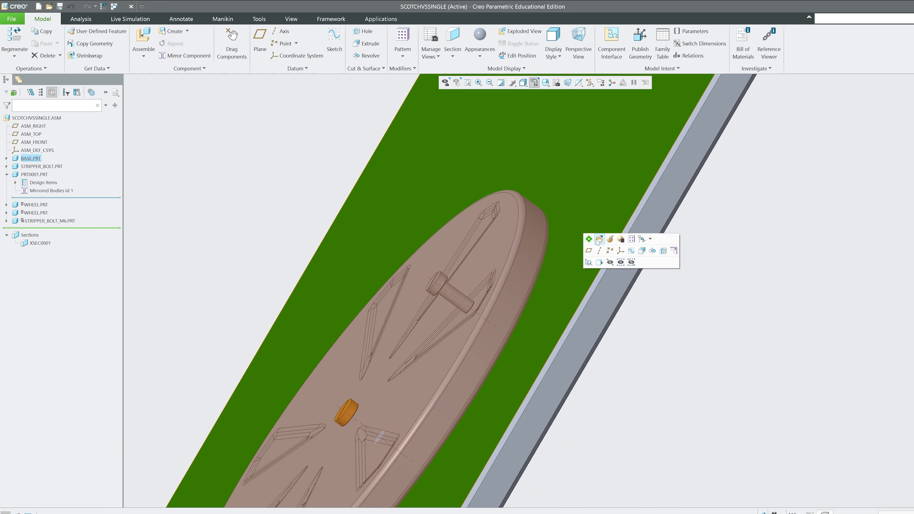
left_click(610, 262)
mouse_move(601, 308)
middle_mouse_down()
mouse_move(662, 261)
mouse_move(505, 246)
mouse_move(535, 248)
mouse_move(543, 263)
mouse_move(622, 236)
mouse_move(628, 195)
mouse_move(631, 238)
middle_mouse_up()
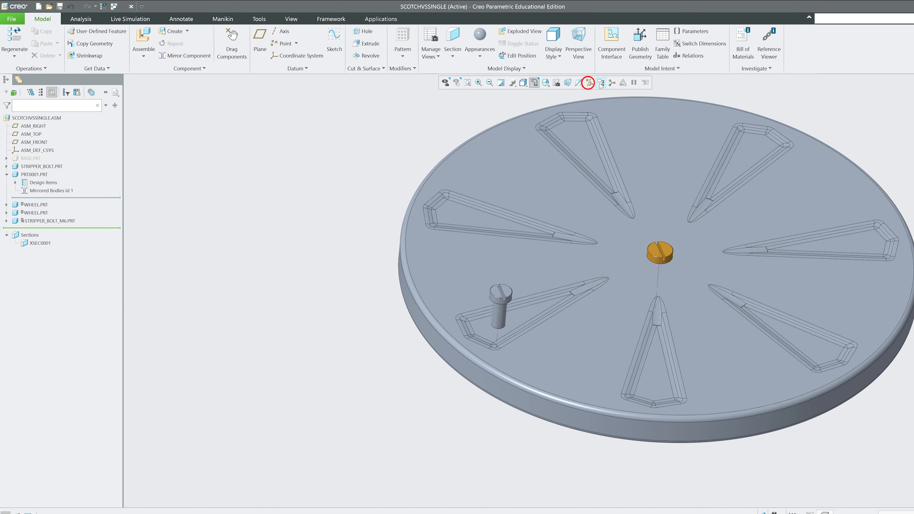
left_click(590, 82)
left_click(578, 135)
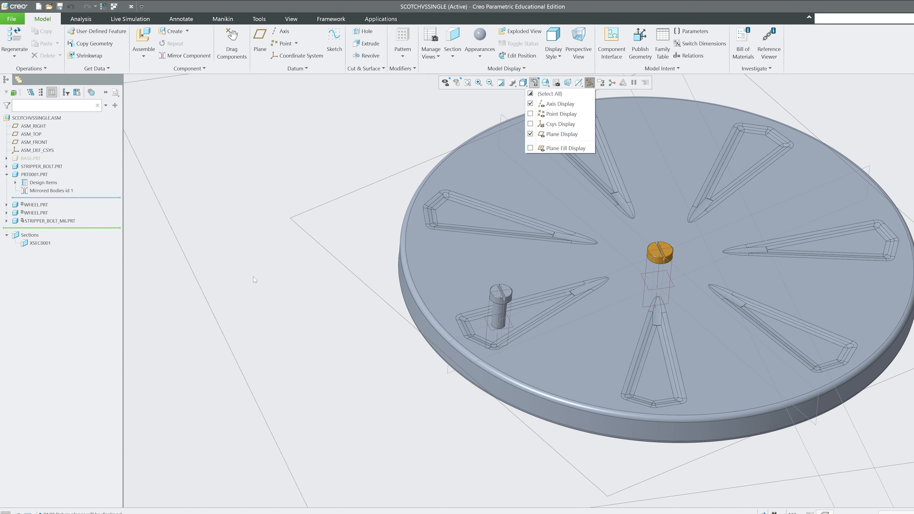
Step: Create a planar section through the wheel's RIGHT datum plane, cutting through the centre pin and the M6 bolt
left_click(291, 19)
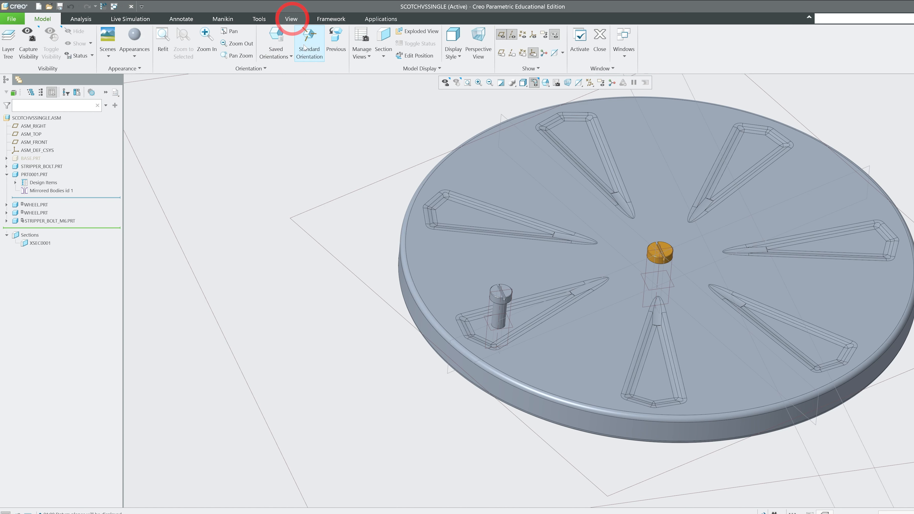
left_click(384, 56)
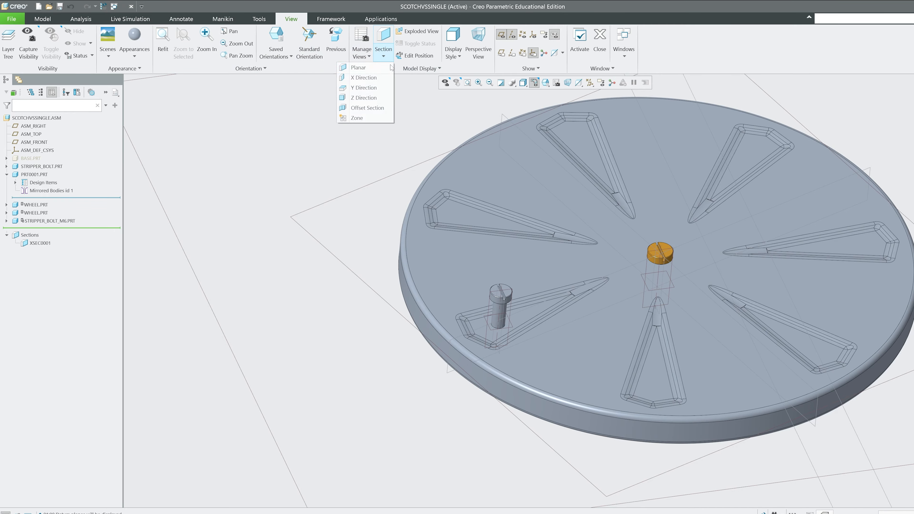
left_click(373, 74)
left_click(448, 368)
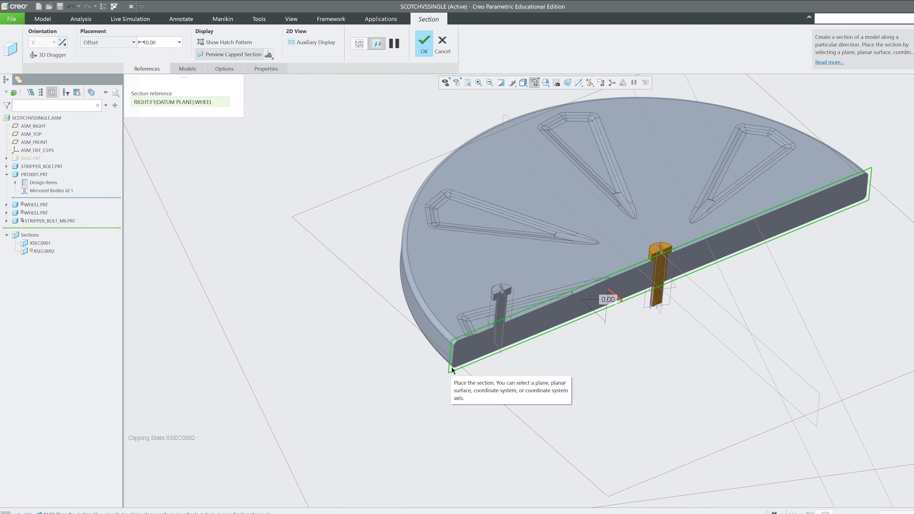
middle_click_drag(451, 368, 538, 322)
scroll(486, 359, "down", 4)
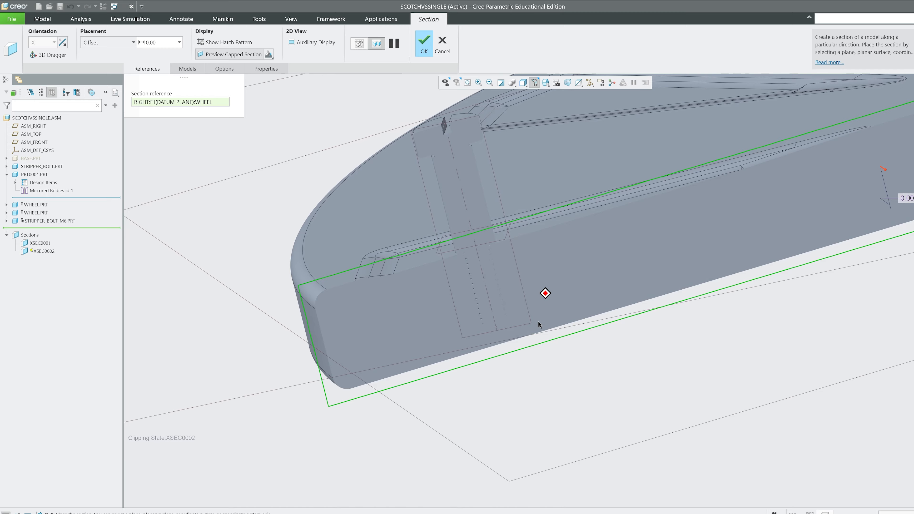
scroll(538, 321, "down", 5)
left_click(424, 44)
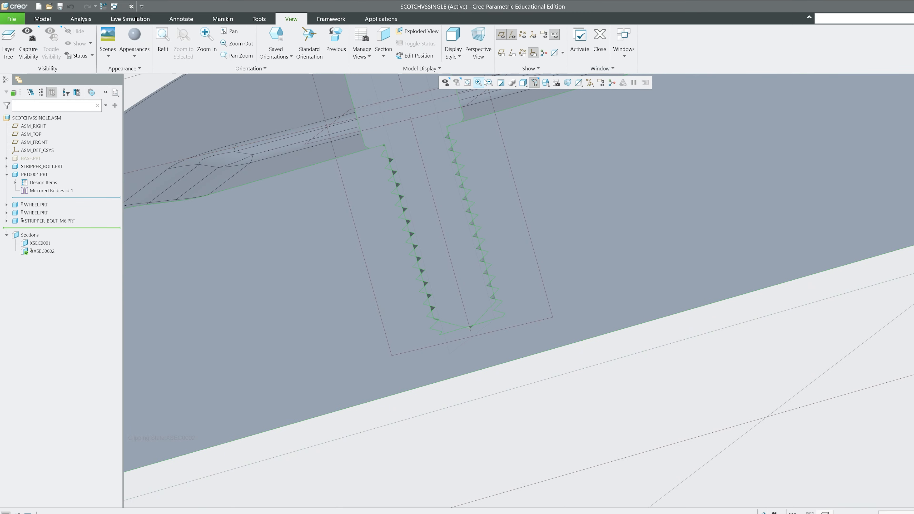
Step: Examine the bolt's thread inside the sectioned wheel in Wireframe display, and restore Shading With Edges
left_click(457, 54)
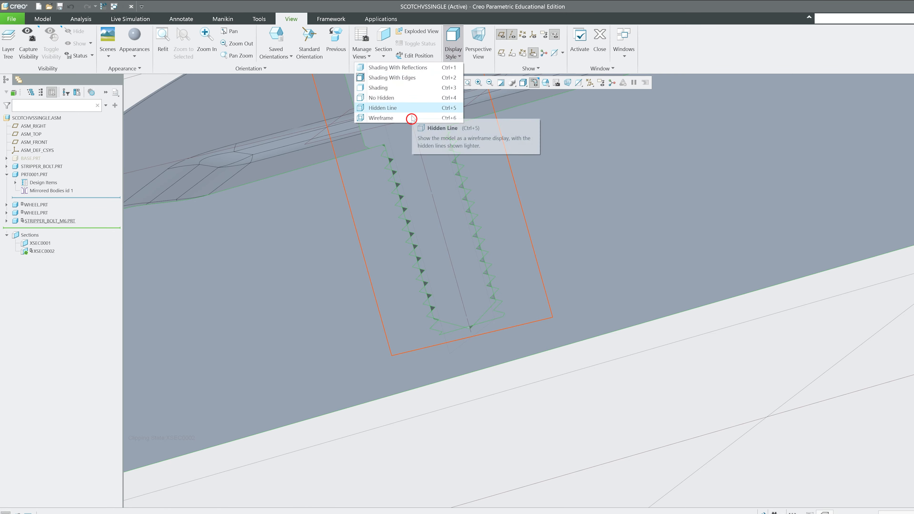
left_click(412, 127)
mouse_move(505, 290)
middle_mouse_down()
mouse_move(470, 282)
mouse_move(446, 227)
mouse_move(375, 230)
mouse_move(382, 288)
mouse_move(447, 333)
mouse_move(469, 331)
mouse_move(449, 309)
middle_mouse_up()
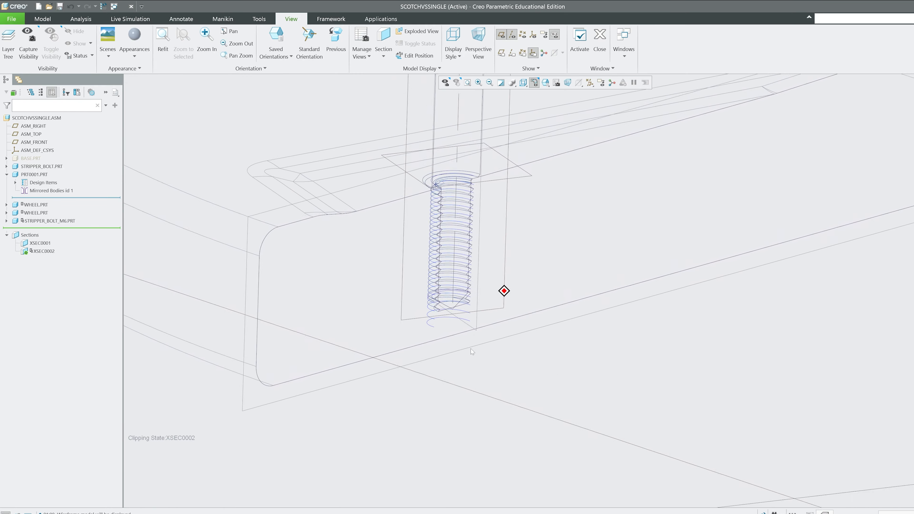
scroll(455, 310, "up", 6)
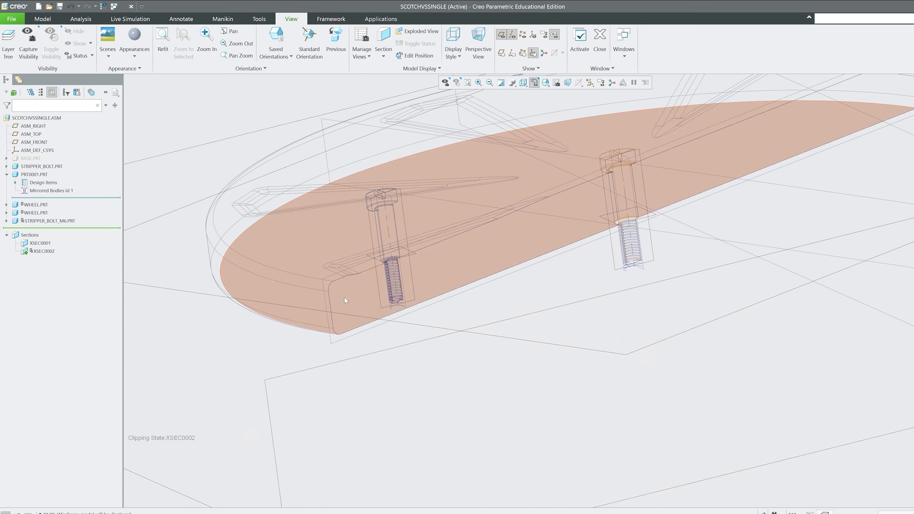
middle_click_drag(345, 300, 446, 284)
left_click(523, 83)
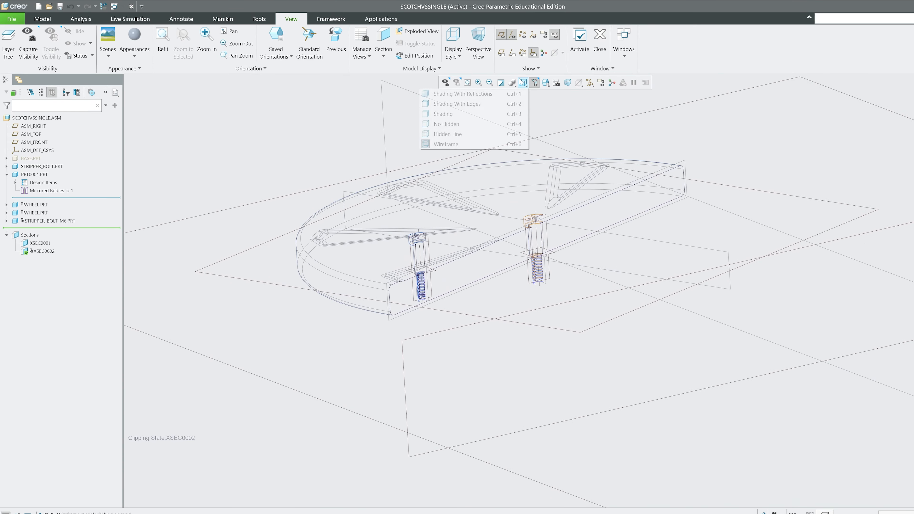
left_click(486, 104)
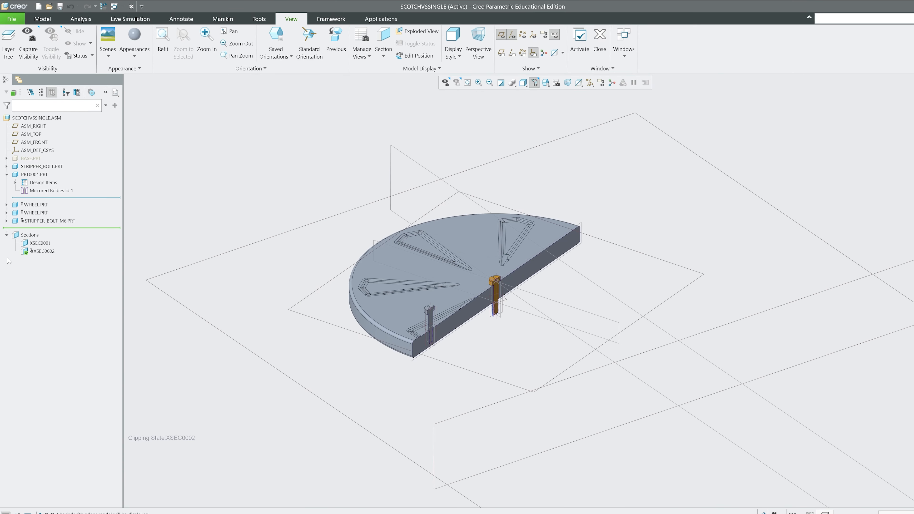
Step: Deactivate section XSEC0002 and make BASE.PRT visible again
left_click(35, 251)
left_click(36, 213)
middle_click_drag(353, 83, 370, 150)
scroll(370, 149, "up", 3)
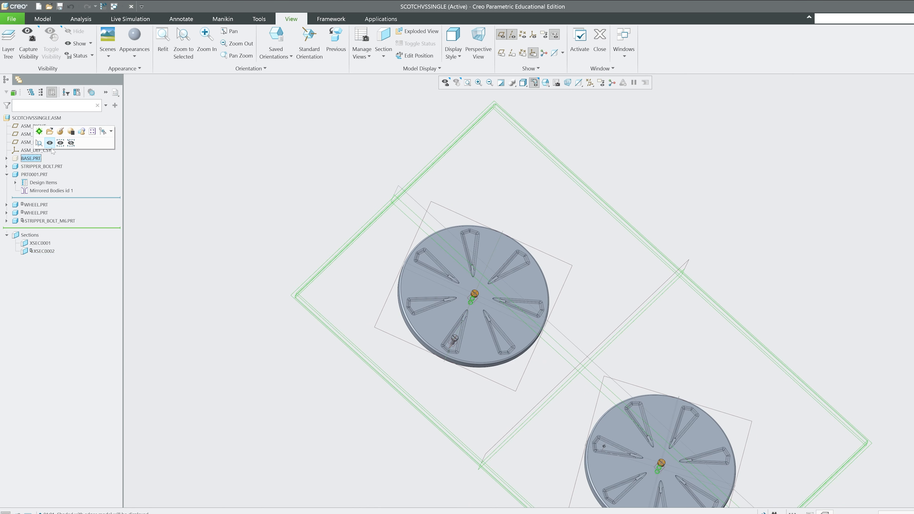
left_click(51, 145)
Step: Turn off the display of all datum axes, points, coordinate systems and planes
left_click(302, 175)
scroll(302, 176, "up", 2)
middle_click_drag(299, 169, 320, 169)
scroll(320, 170, "down", 2)
left_click(590, 83)
double_click(579, 95)
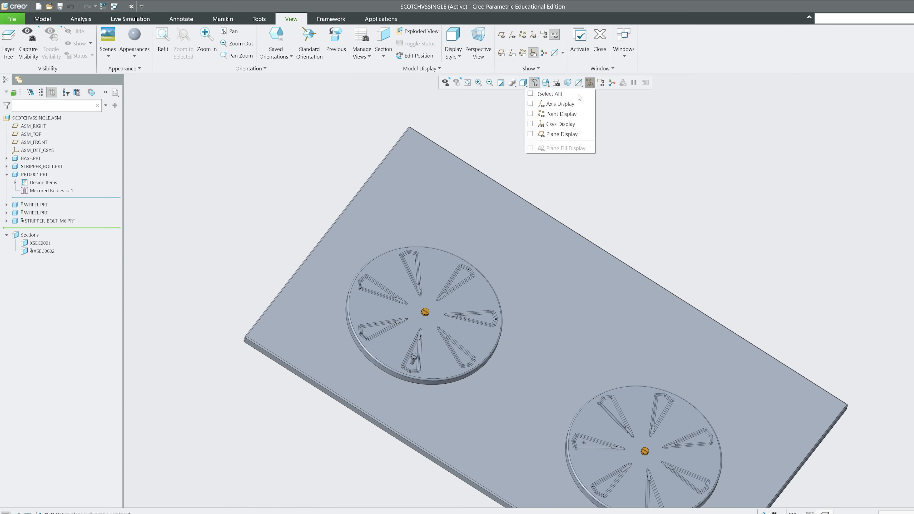
Step: Bring a second stripper_bolt_m6.prt into the assembly for the other wheel's off-centre hole
left_click(686, 178)
middle_click_drag(685, 177, 471, 284)
scroll(636, 241, "down", 2)
scroll(636, 241, "up", 1)
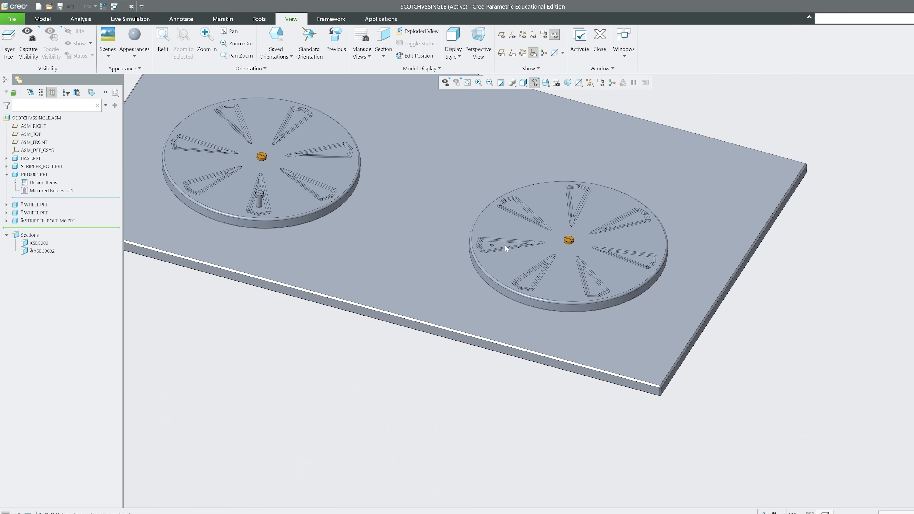
middle_click_drag(505, 248, 561, 281)
left_click(43, 18)
left_click(144, 39)
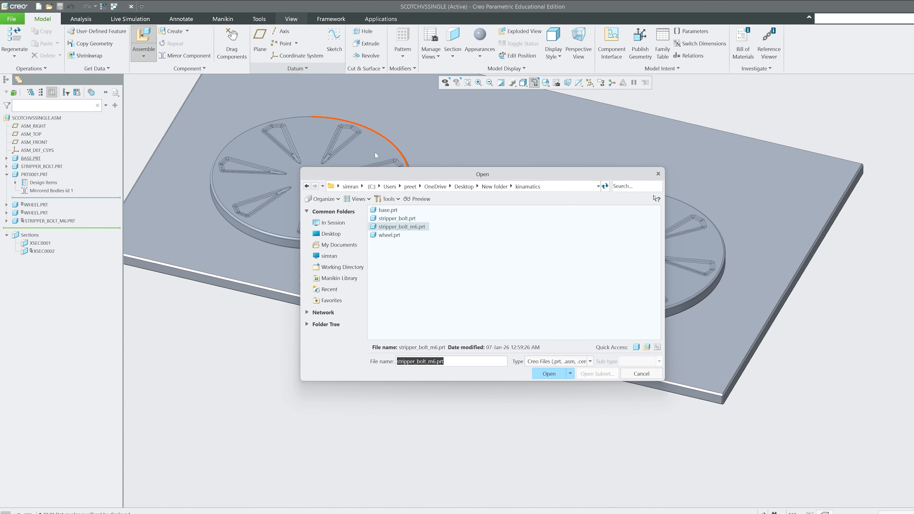
double_click(411, 230)
scroll(832, 179, "down", 3)
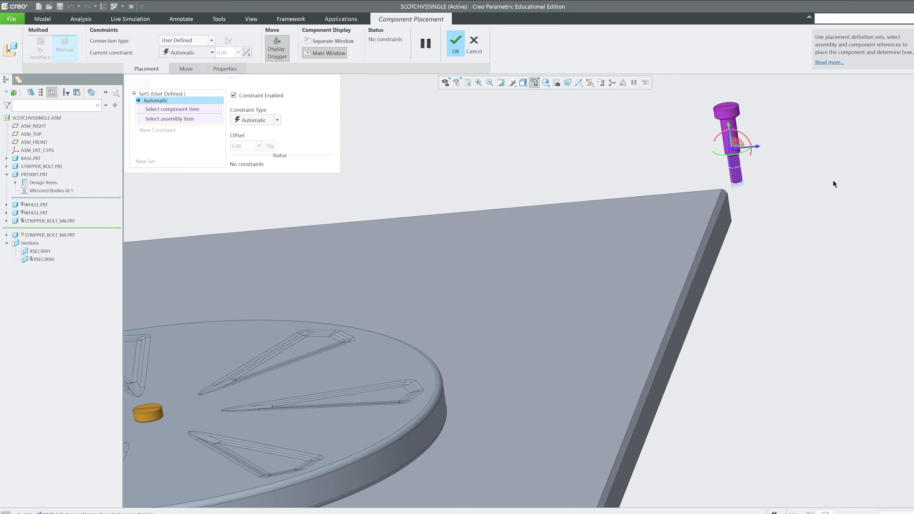
Step: Relate the new bolt's shoulder face to the floor of the wheel pocket containing the off-centre hole with an automatic placement constraint
scroll(693, 96, "down", 3)
scroll(693, 96, "down", 3)
left_click(501, 169)
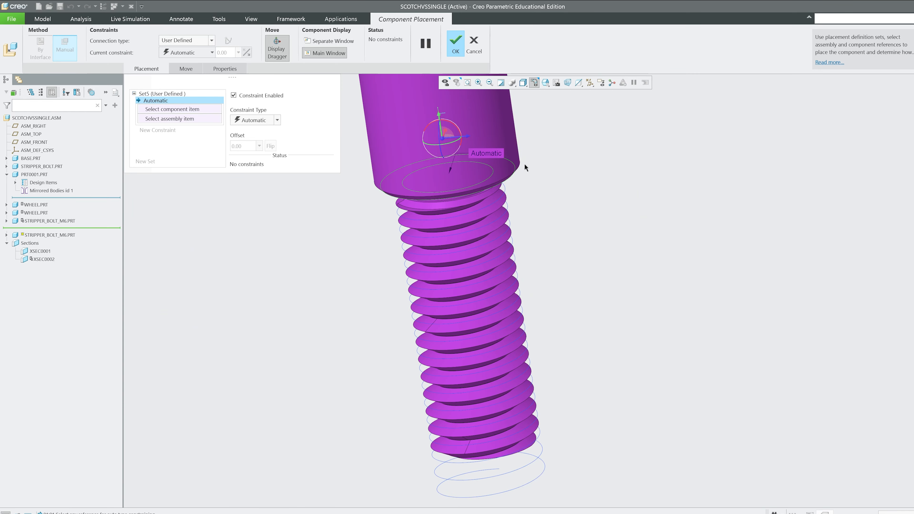
scroll(747, 198, "up", 6)
scroll(370, 350, "down", 6)
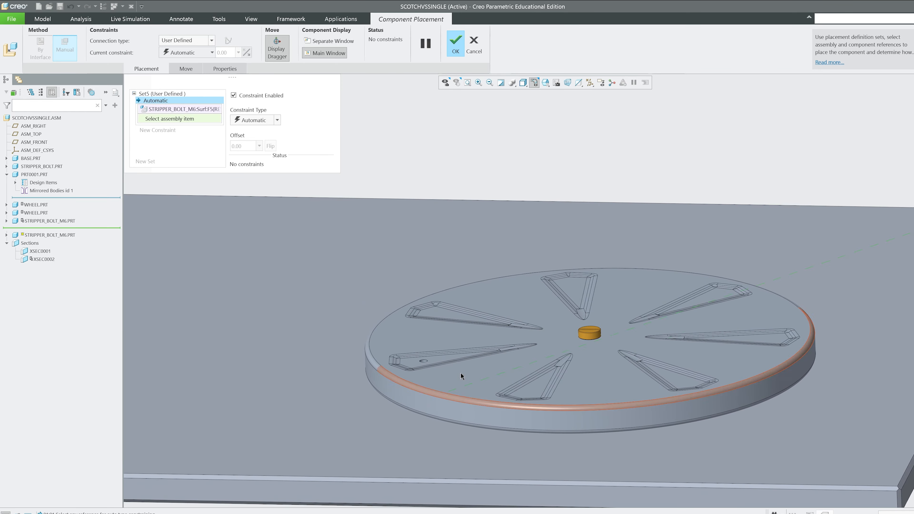
left_click(385, 361)
scroll(390, 336, "up", 6)
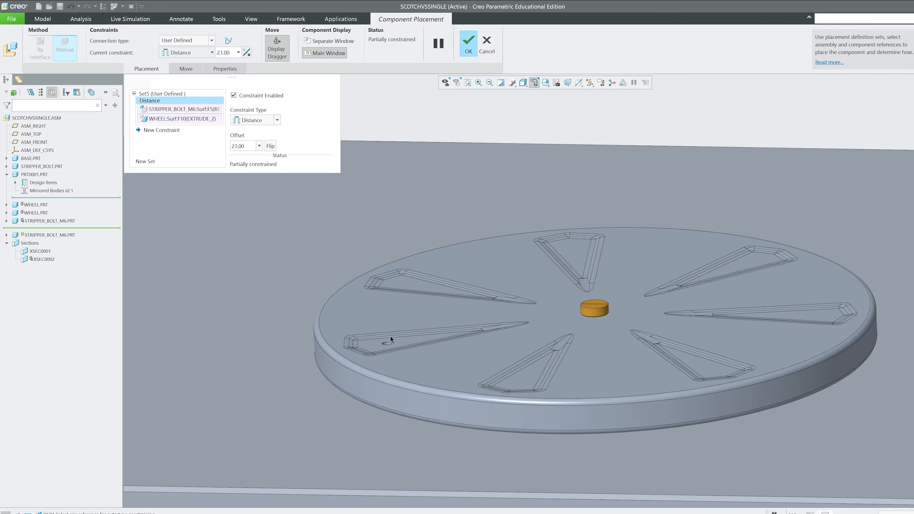
Step: Align the bolt's cylindrical surface with the off-centre hole of the second wheel using a Coincident constraint
scroll(598, 234, "down", 8)
left_click(604, 183)
scroll(677, 227, "up", 8)
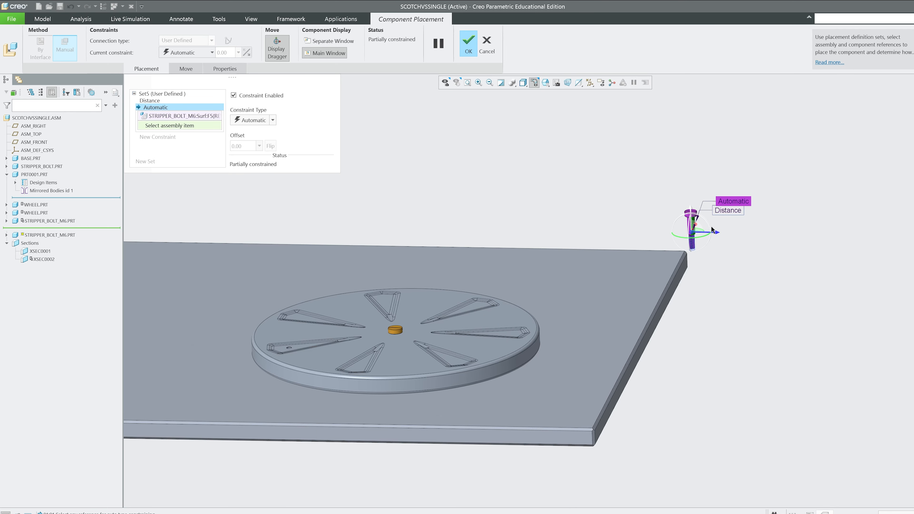
scroll(520, 335, "down", 10)
left_click(505, 282)
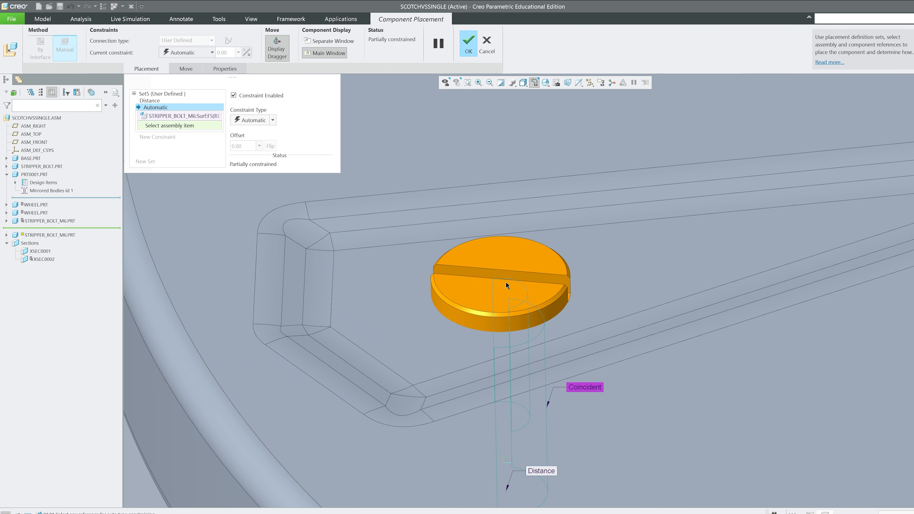
scroll(541, 298, "up", 8)
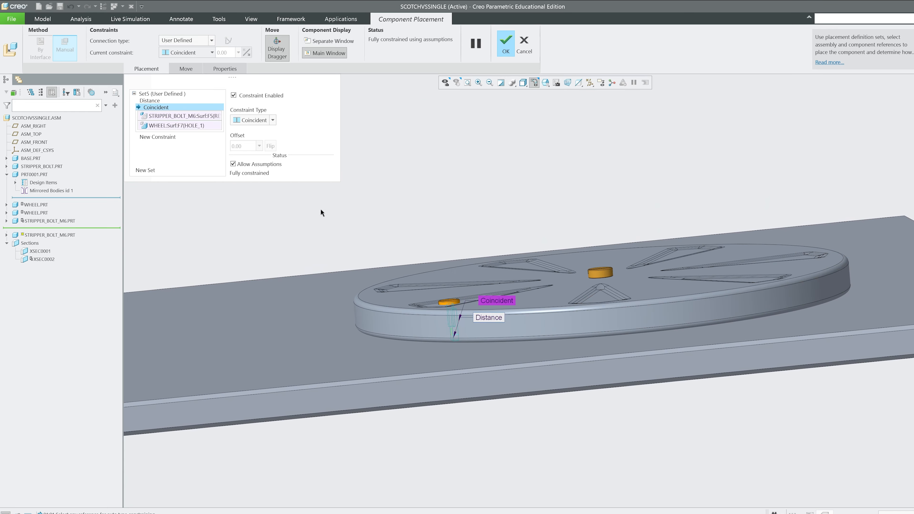
Step: Change the bolt's Distance constraint to Coincident and accept the placement
left_click(167, 100)
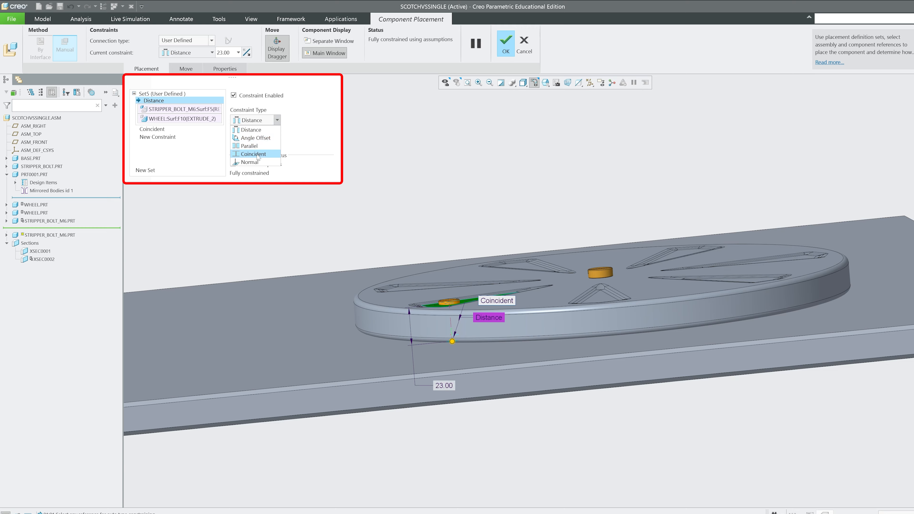
left_click(254, 154)
left_click(506, 45)
Step: Rotate the wheel about its centre by moving its off-centre bolt
scroll(483, 205, "up", 7)
middle_click_drag(471, 198, 634, 231)
scroll(337, 327, "down", 5)
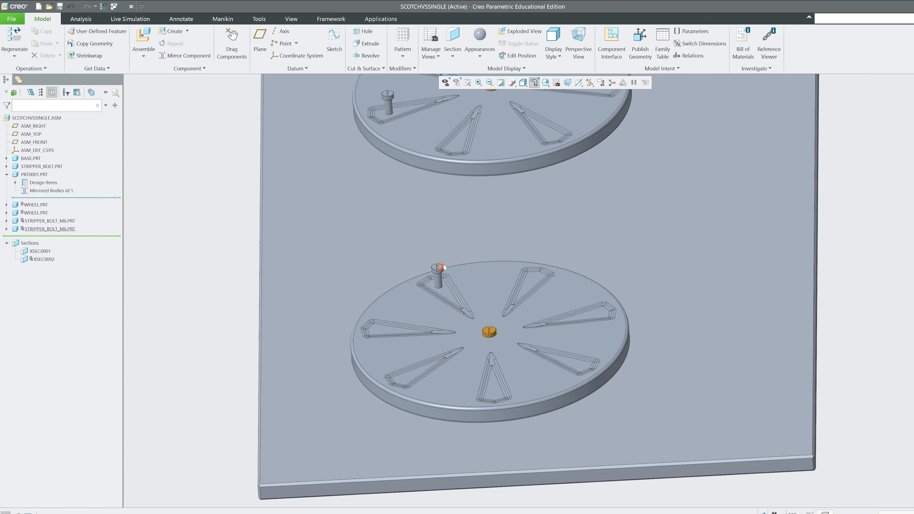
left_click_drag(439, 269, 388, 79, "ctrl+alt")
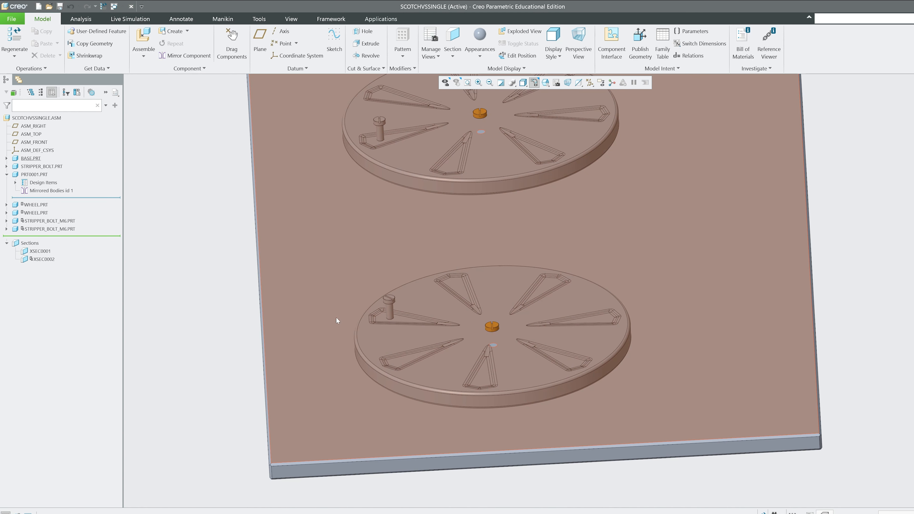
Step: Open the off-centre stripper_bolt_m6.prt from the assembly in its own window
scroll(389, 316, "up", 5)
left_click(388, 313)
left_click(402, 297)
middle_click_drag(418, 203, 205, 213)
Step: Measure the distance between the bolt's shoulder face at the thread and the underside of its head
left_click(81, 19)
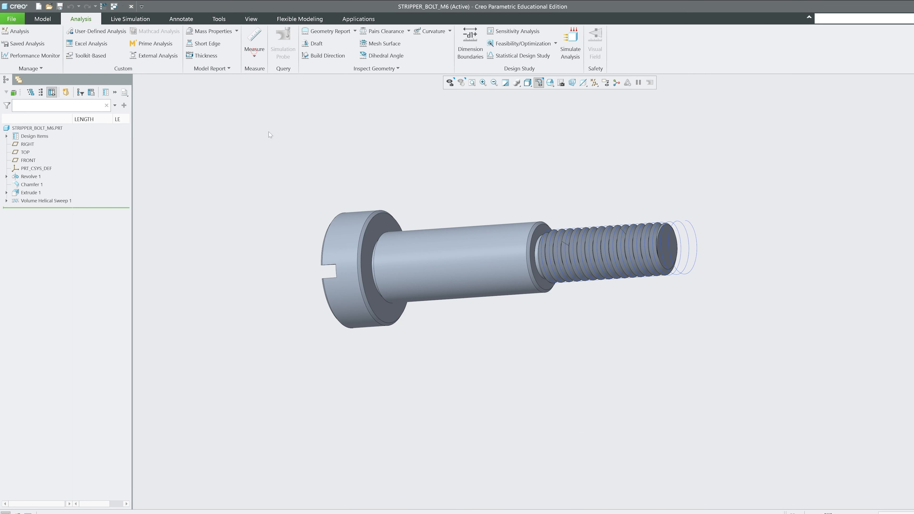
left_click(254, 55)
left_click(247, 92)
middle_click_drag(514, 259, 552, 254)
scroll(551, 251, "down", 5)
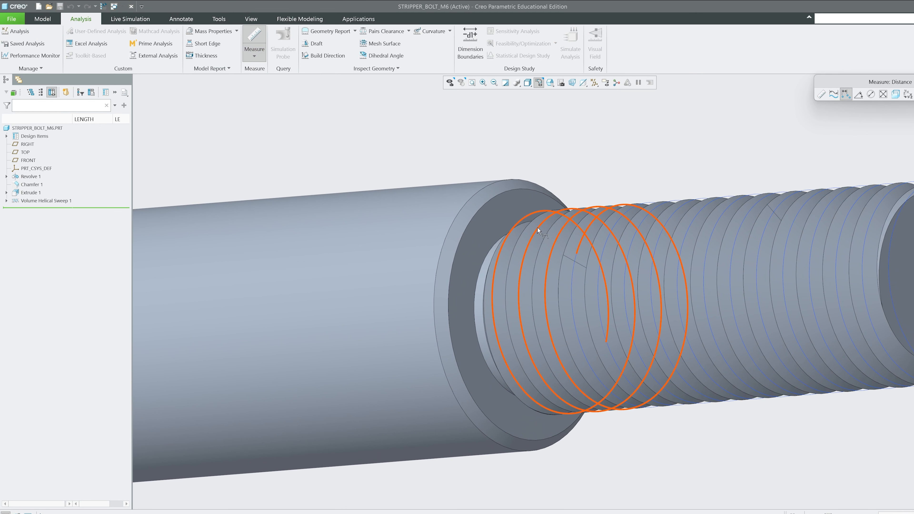
left_click(541, 213)
scroll(586, 210, "up", 4)
left_click(375, 205, "ctrl")
scroll(593, 170, "up", 5)
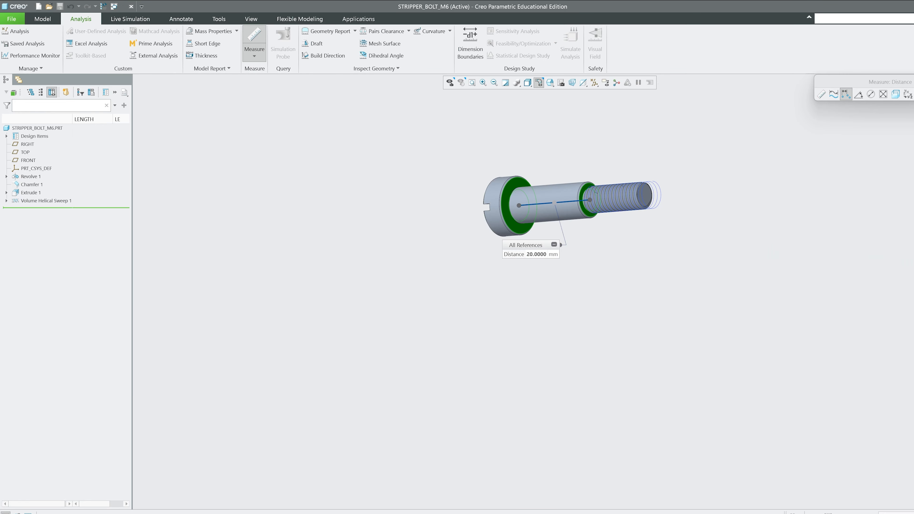
left_click(913, 82)
Step: Restore the bolt's default orientation, close its window and return to the wheel assembly
key("ctrl+d")
left_click(251, 18)
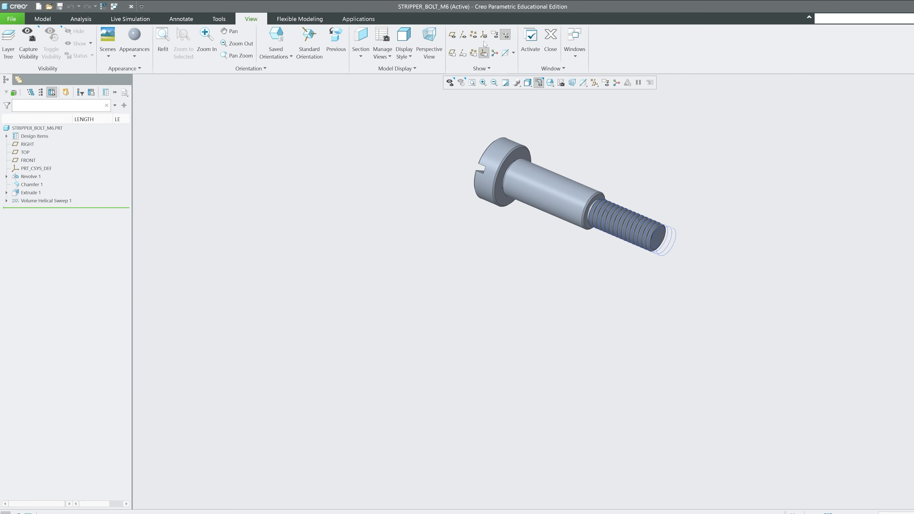
left_click(551, 35)
scroll(324, 186, "up", 5)
middle_click_drag(323, 185, 370, 157)
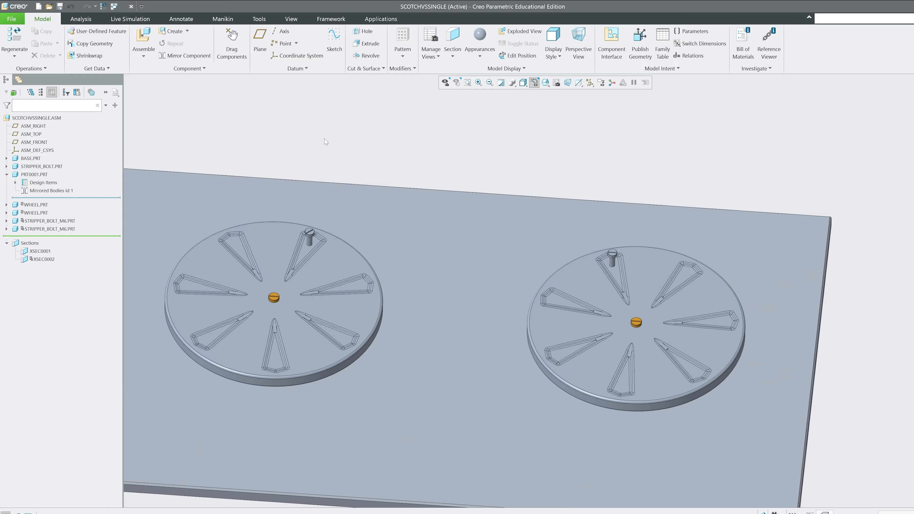
scroll(370, 144, "up", 1)
Step: Create a new solid part named bush from the mmns_part_solid_abs template instead of the default one
left_click(11, 19)
left_click(22, 35)
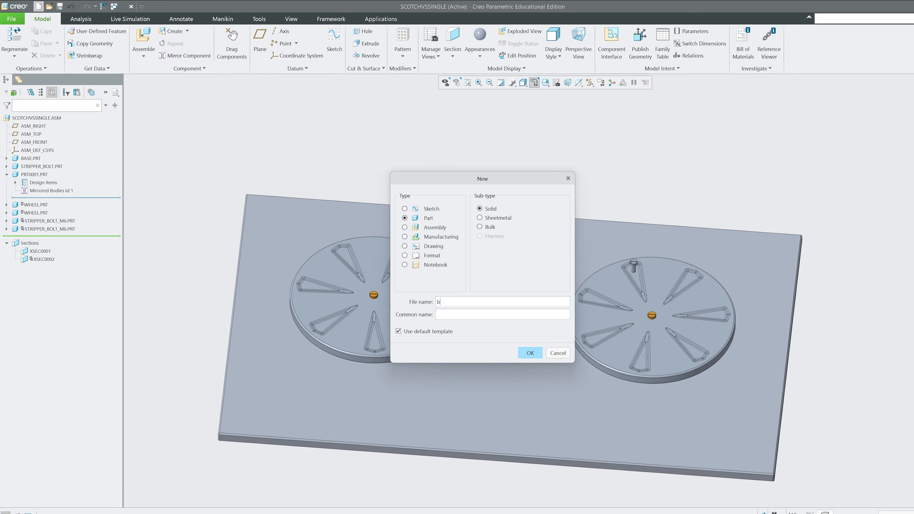
left_click(536, 355)
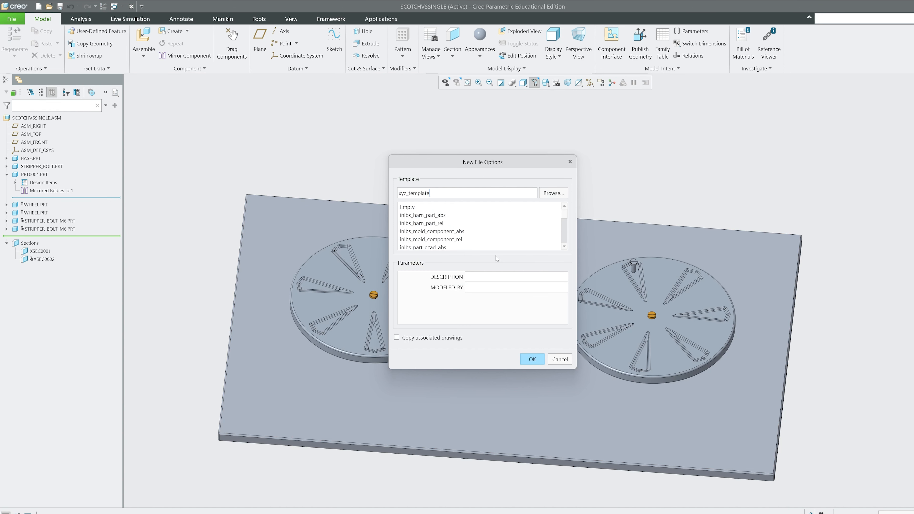
scroll(430, 236, "down", 5)
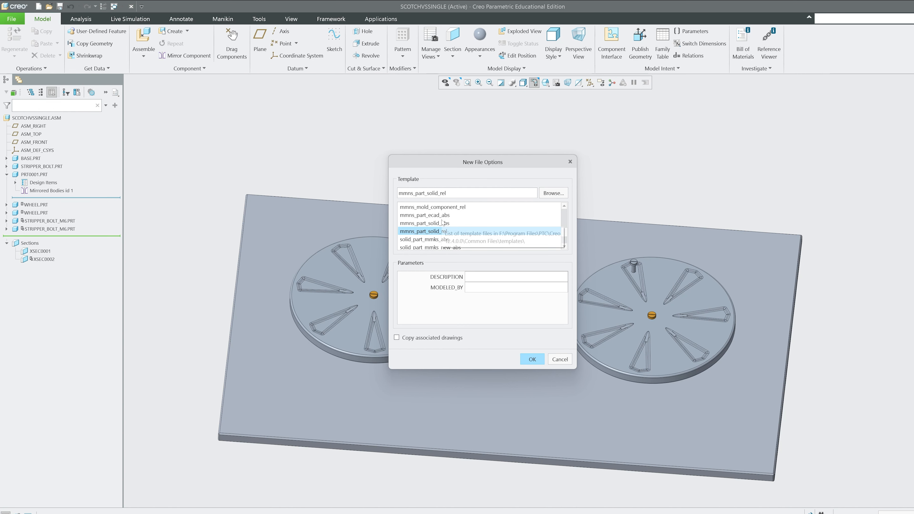
left_click(443, 223)
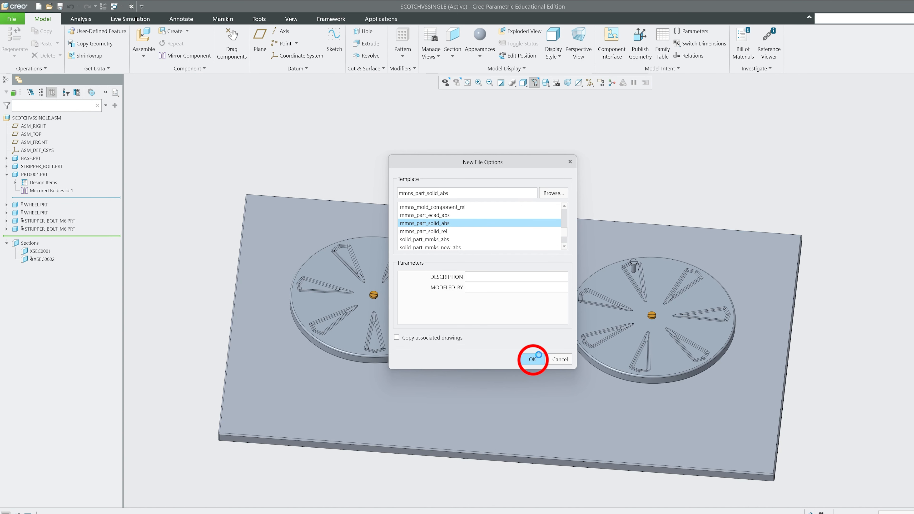
Step: Turn on the display of all datum features and start an Extrude sketch on the TOP plane
left_click(593, 82)
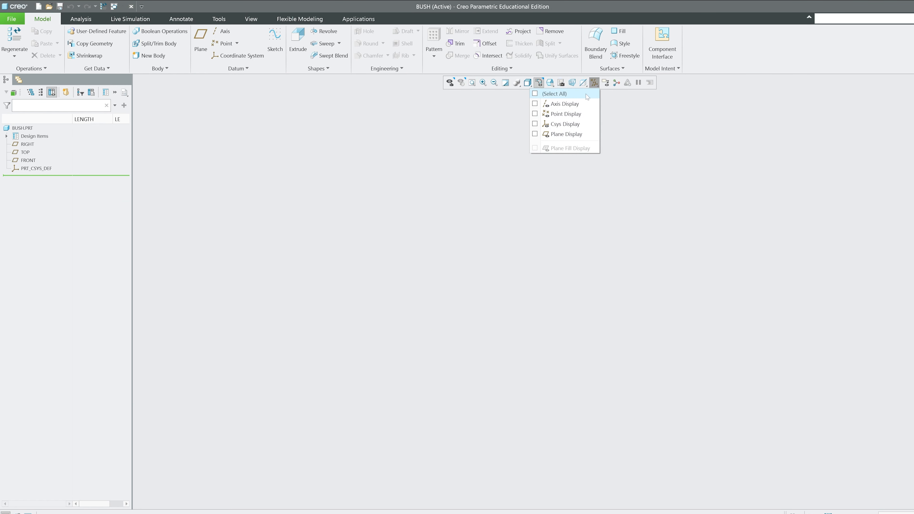
left_click(555, 94)
left_click(298, 35)
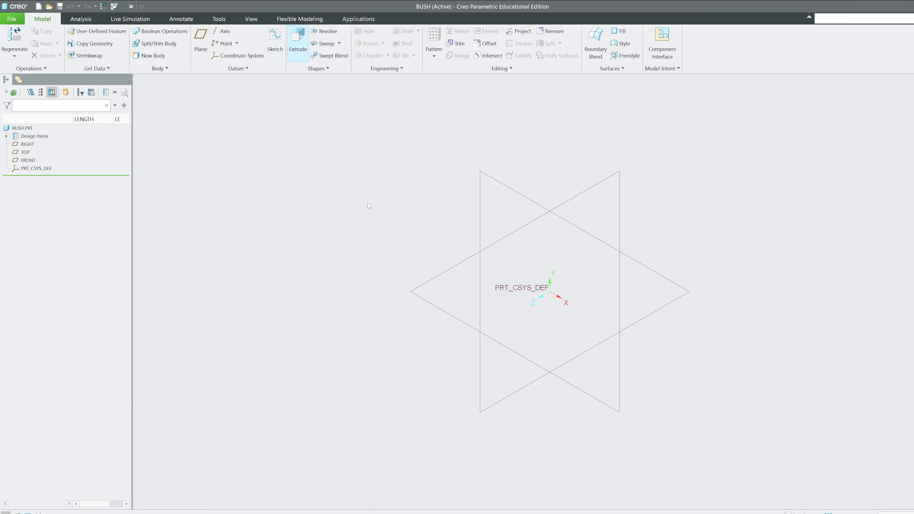
left_click(426, 288)
Step: Sketch two concentric circles at the origin with diameters of 8 mm and 10 mm and accept the sketch
left_click(223, 55)
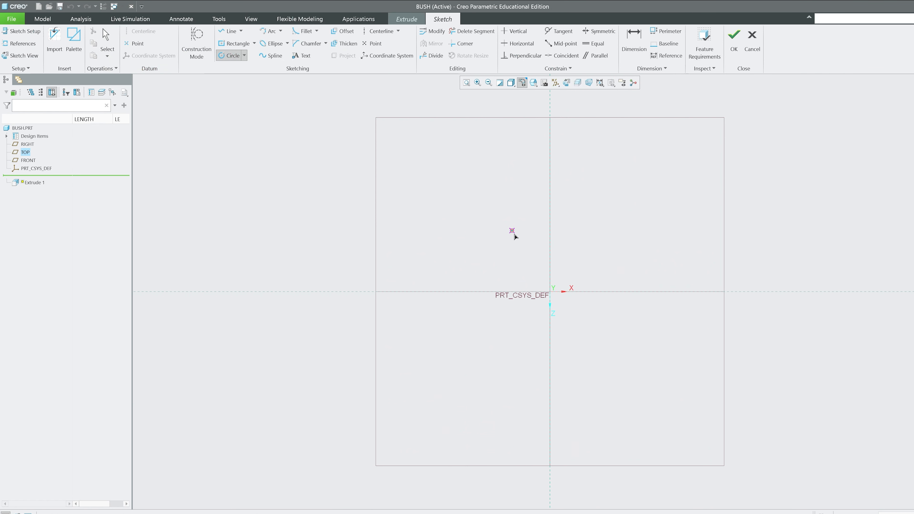
left_click(565, 279)
middle_click(565, 279)
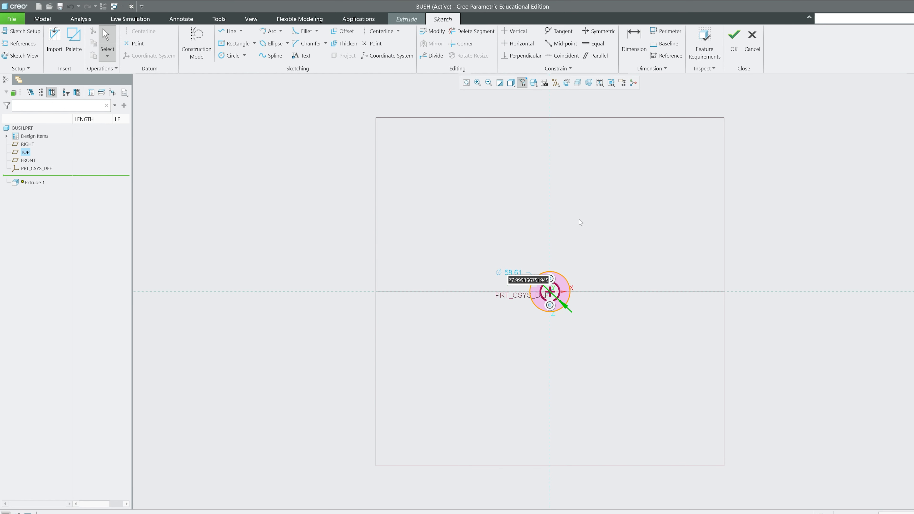
type("8")
key("Return")
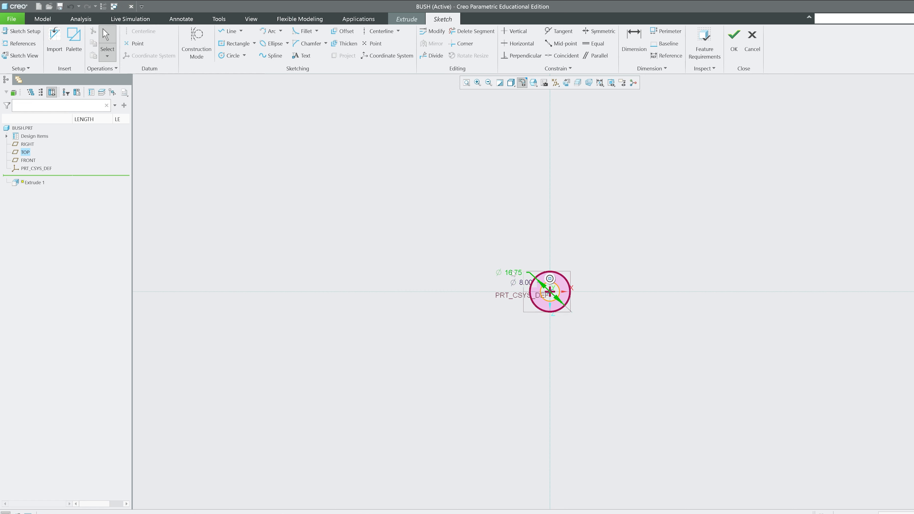
scroll(561, 294, "down", 8)
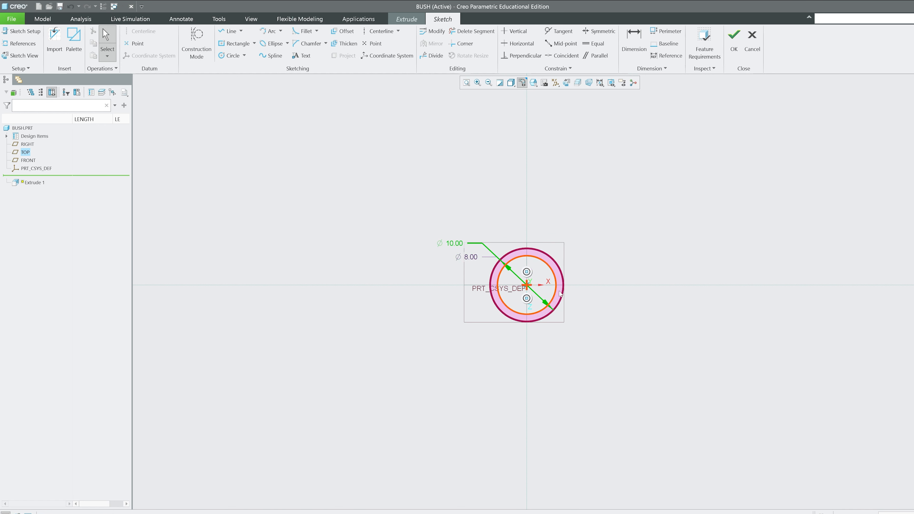
left_click(735, 53)
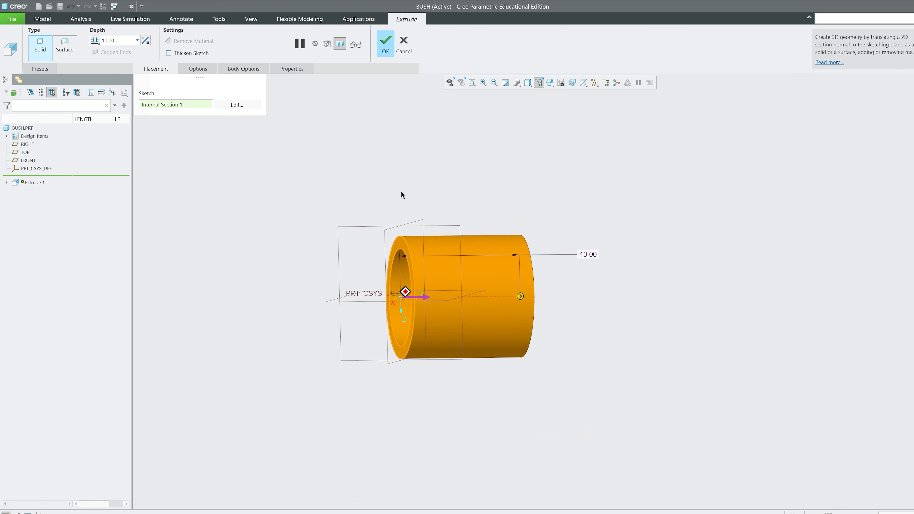
Step: Extrude the ring 19.80 mm symmetrically about the sketch plane and save the bush part
left_click(88, 58)
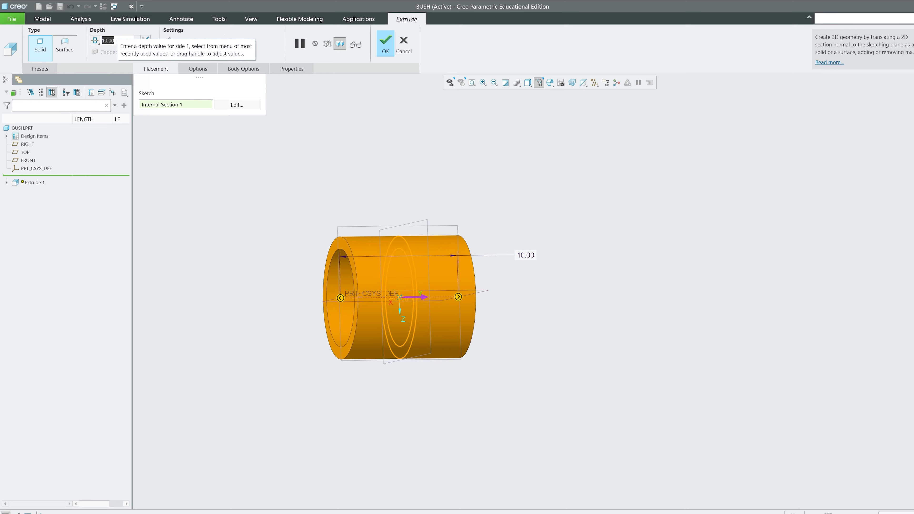
type("19.8")
key("Return")
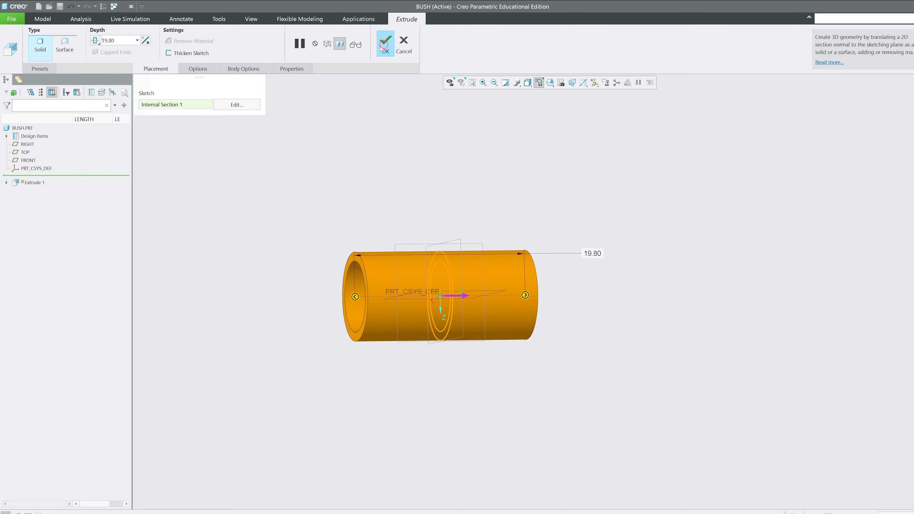
left_click(385, 44)
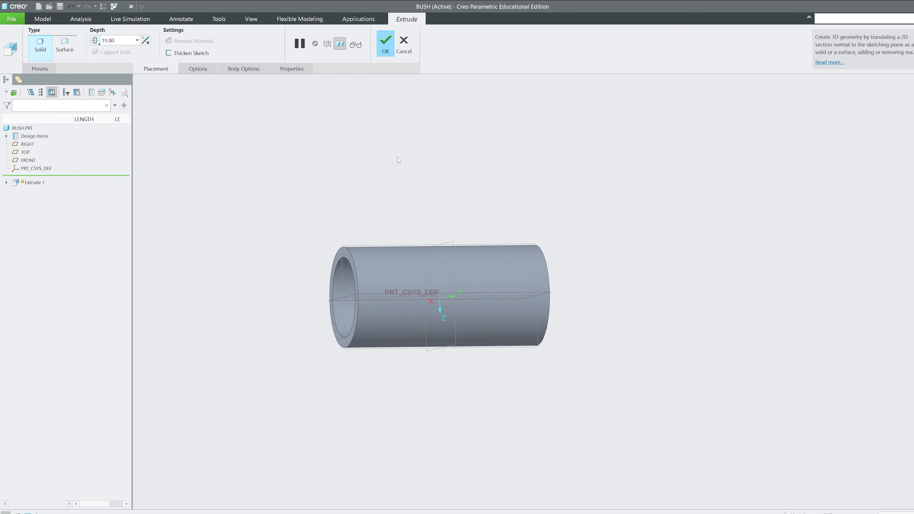
left_click(60, 7)
left_click(399, 376)
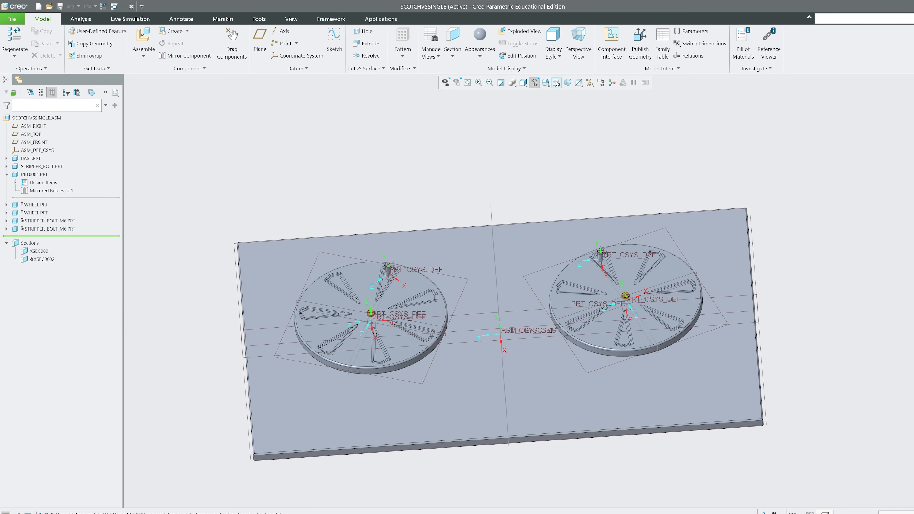
Step: Turn off the display of all datum features and annotations in the SCOTCHVSSINGLE assembly
left_click(590, 83)
left_click(540, 93)
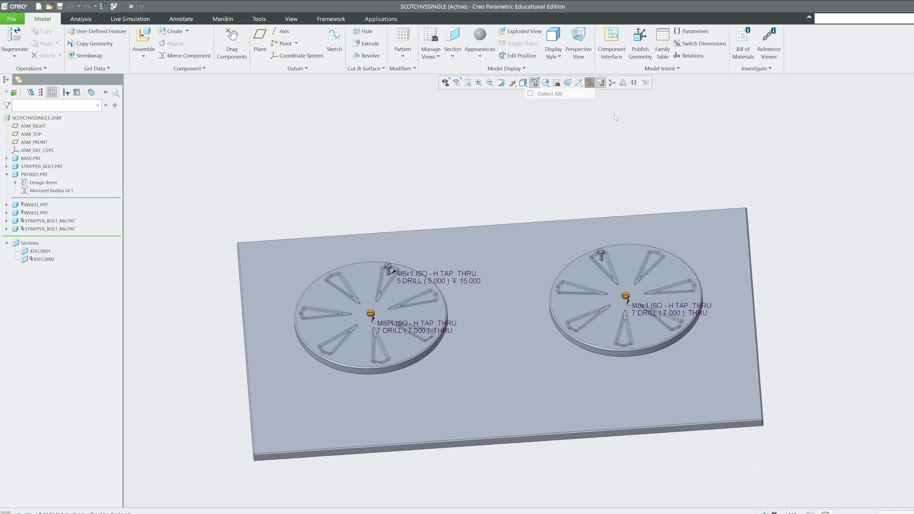
left_click(602, 85)
middle_click_drag(635, 181, 378, 164)
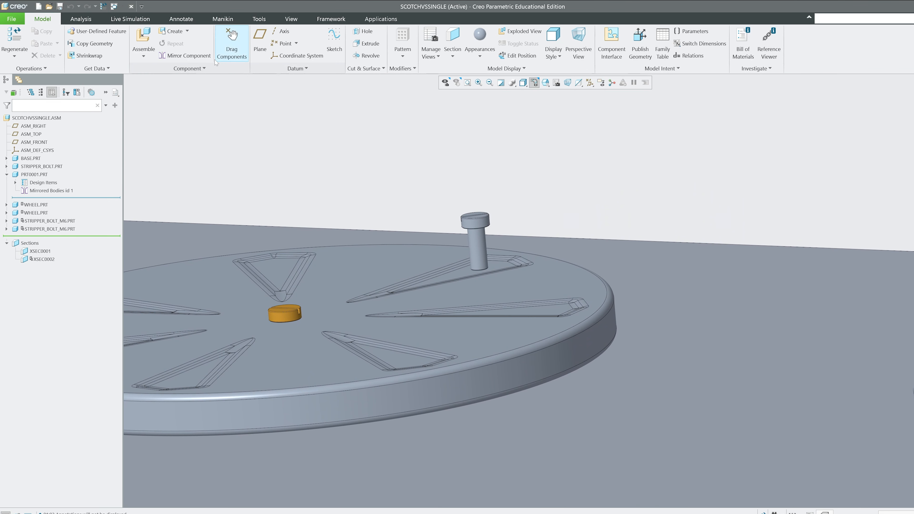
Step: Insert bush.prt with a Pin connection and align its axis with the shank of one wheel's off-centre stripper bolt
left_click(140, 35)
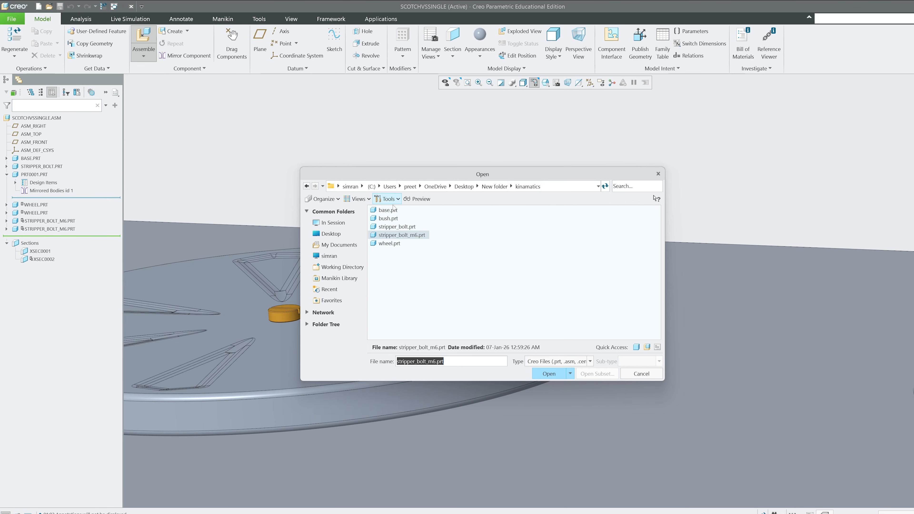
double_click(398, 217)
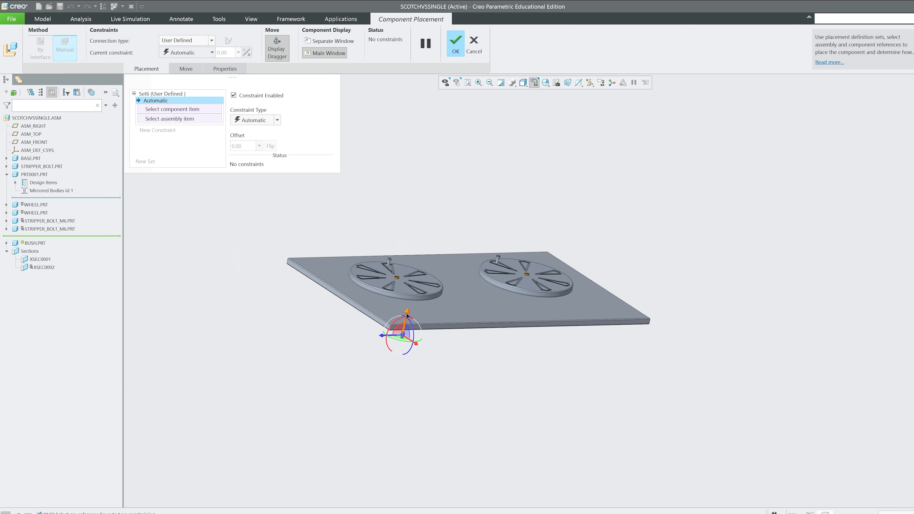
scroll(442, 245, "down", 8)
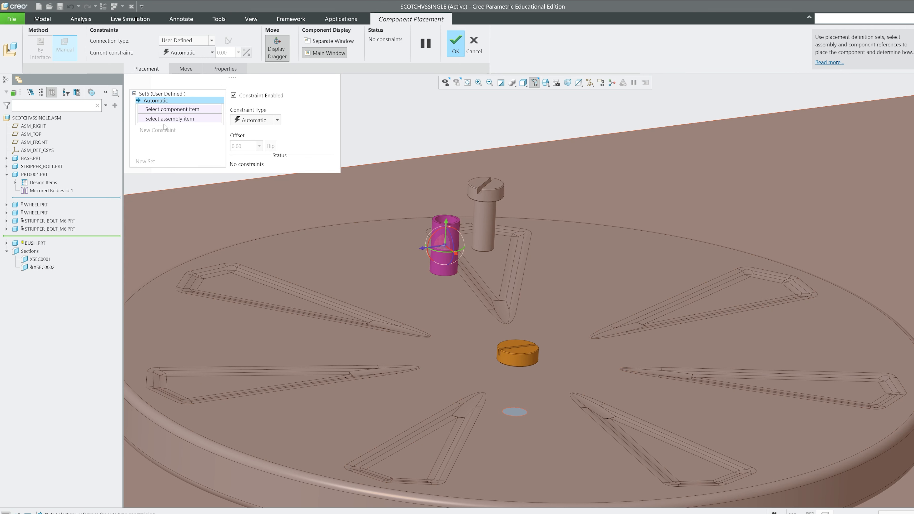
left_click(190, 53)
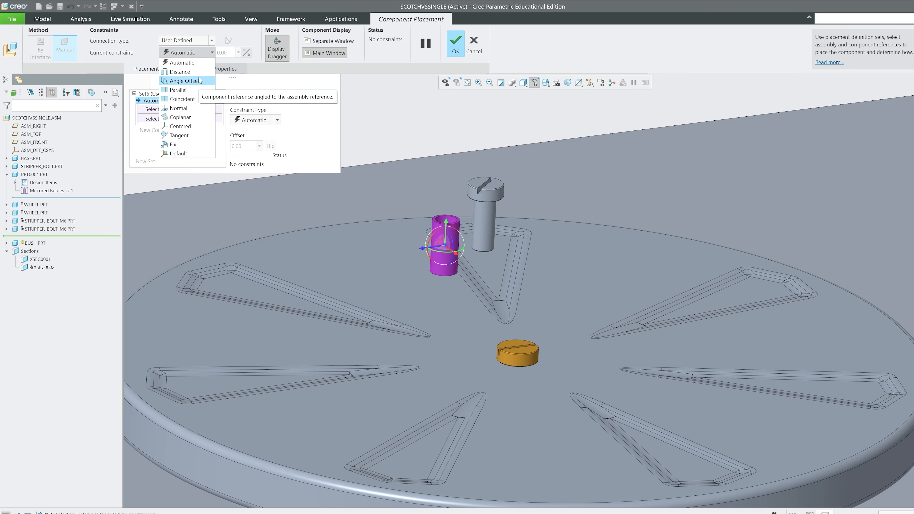
left_click(186, 40)
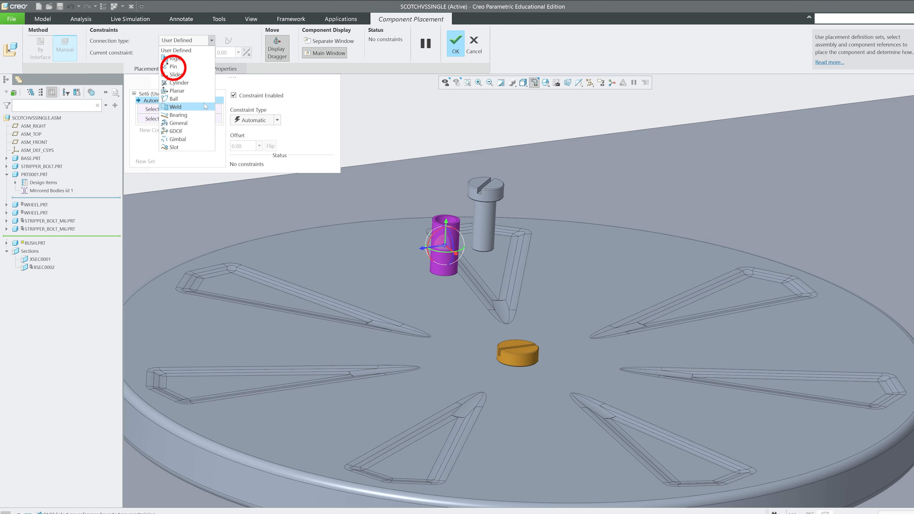
left_click(172, 66)
scroll(572, 295, "up", 2)
middle_click_drag(573, 295, 580, 234)
scroll(580, 234, "down", 4)
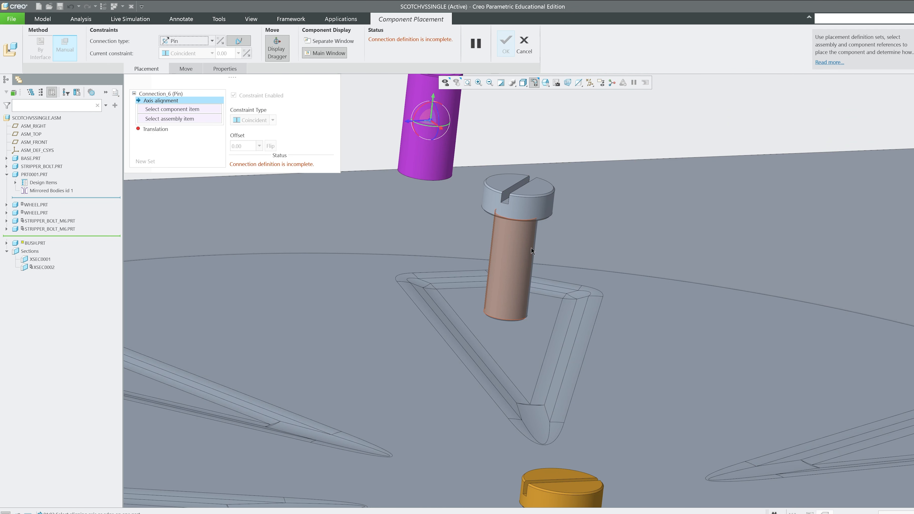
left_click(428, 163)
left_click(501, 248)
Step: Make the bush's end face coincident with the underside of the bolt head for the pin translation and accept the placement
scroll(498, 256, "up", 6)
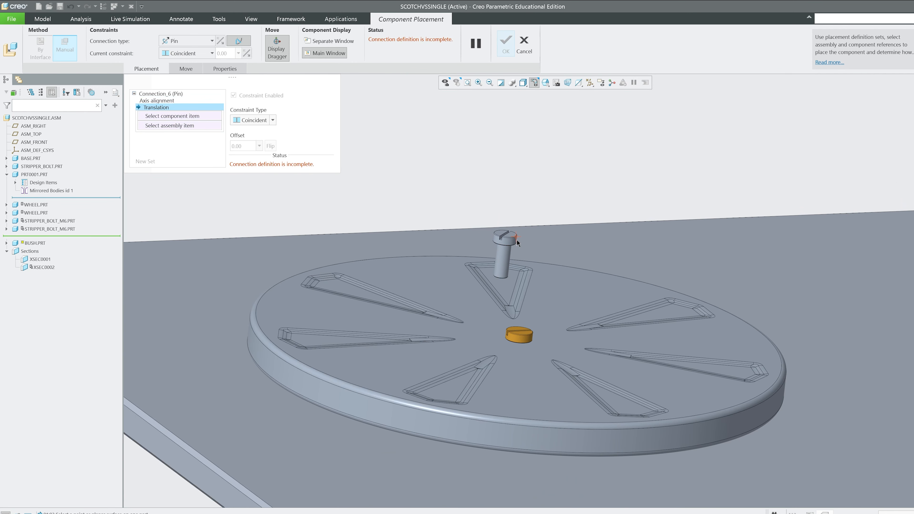
scroll(521, 185, "down", 3)
left_click(602, 218)
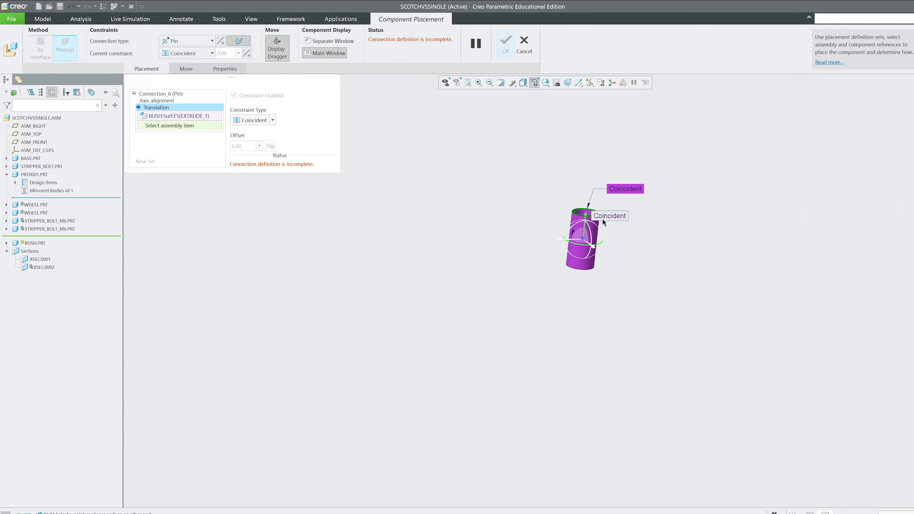
scroll(595, 275, "down", 4)
scroll(595, 276, "down", 4)
left_click(433, 236)
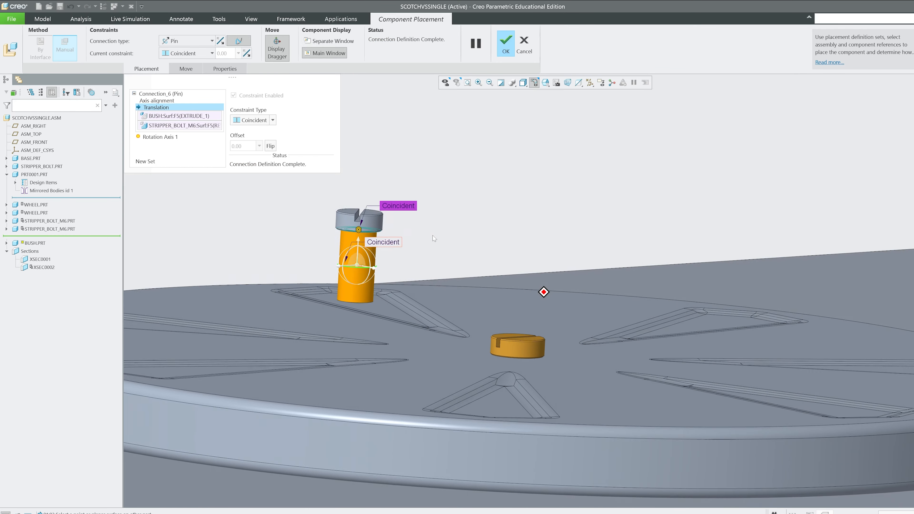
scroll(392, 257, "up", 1)
middle_click_drag(392, 257, 477, 258)
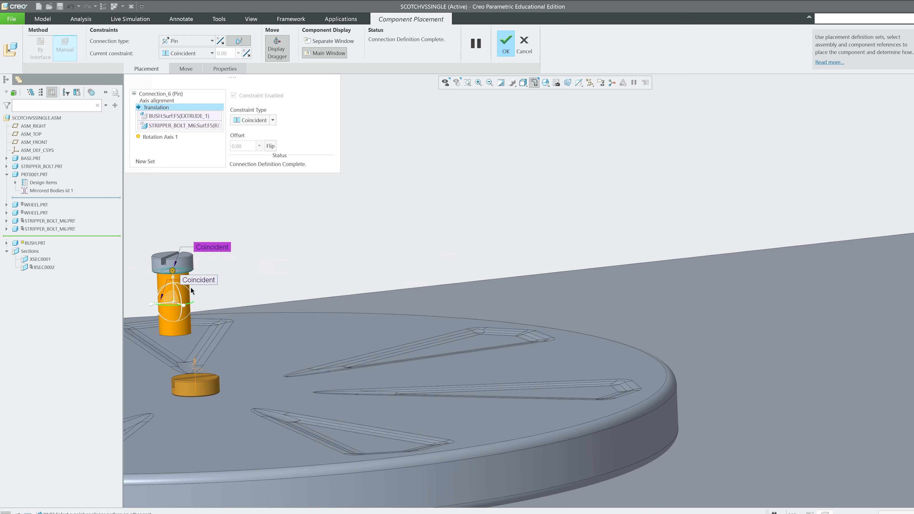
scroll(191, 289, "up", 4)
middle_click_drag(191, 288, 557, 323)
scroll(612, 317, "down", 7)
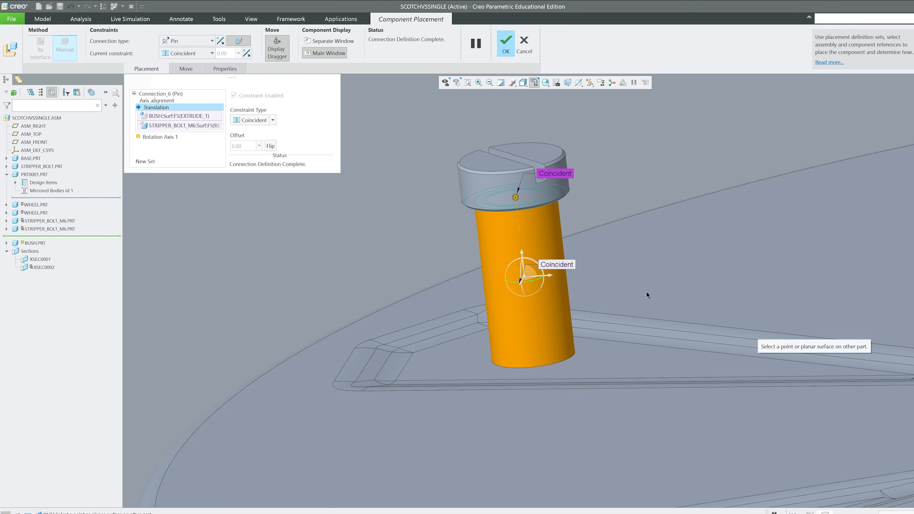
scroll(538, 296, "up", 5)
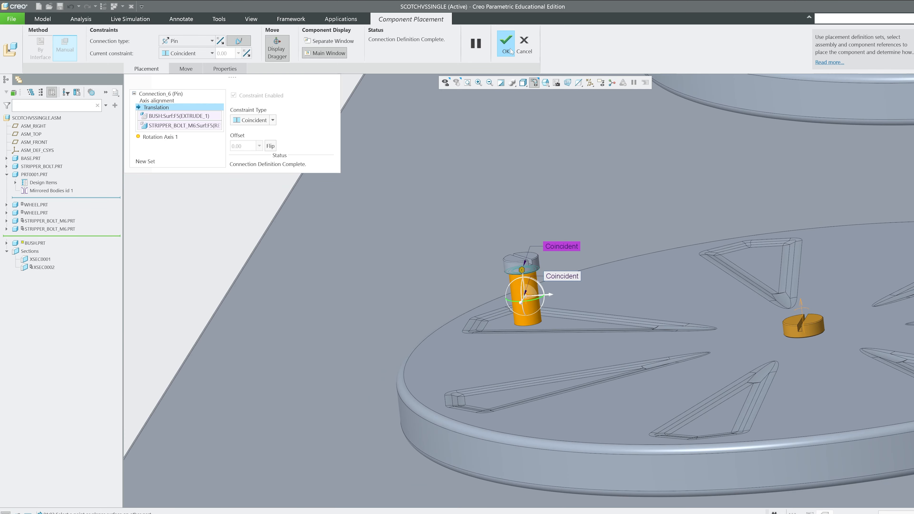
left_click(511, 51)
Step: Open the bush part from the assembly, set its outer diameter to 13 mm and regenerate it
middle_click_drag(302, 184, 441, 253)
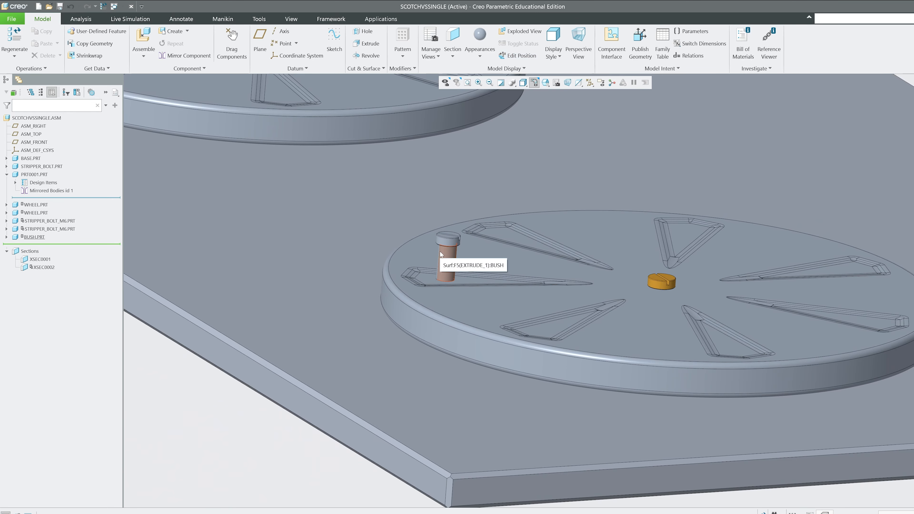
left_click(454, 262)
left_click(471, 220)
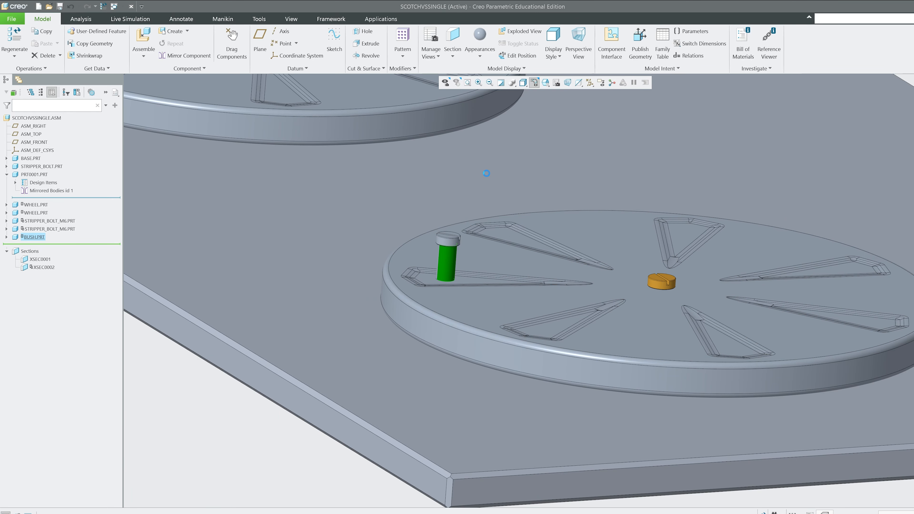
left_click(382, 221)
middle_click_drag(395, 237, 401, 170)
double_click(458, 161)
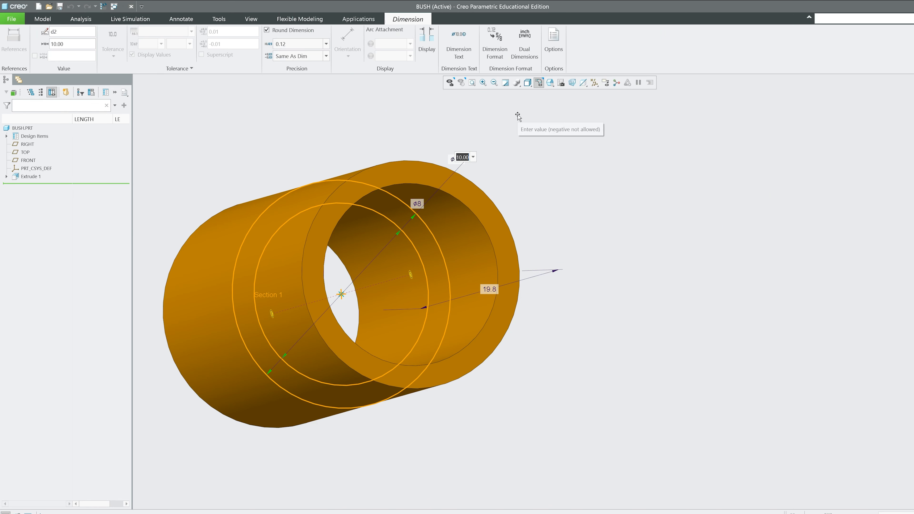
type("1")
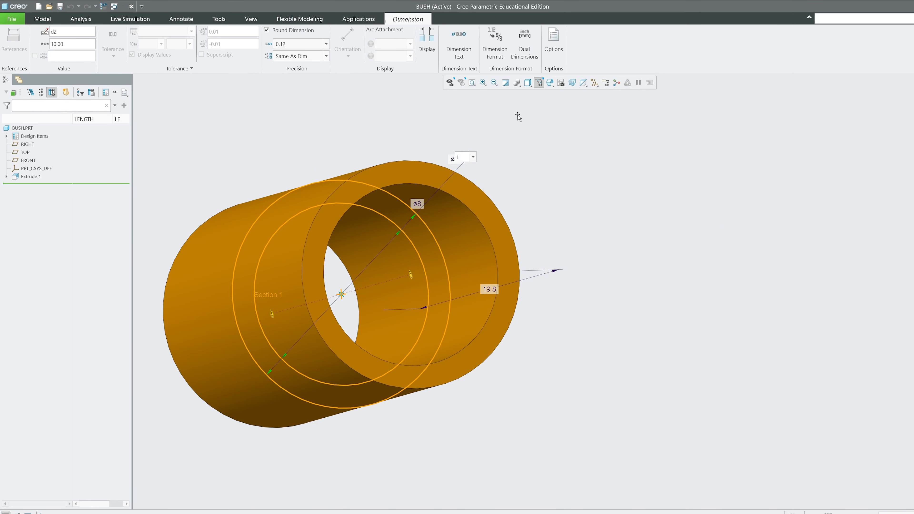
type("3")
key("Return")
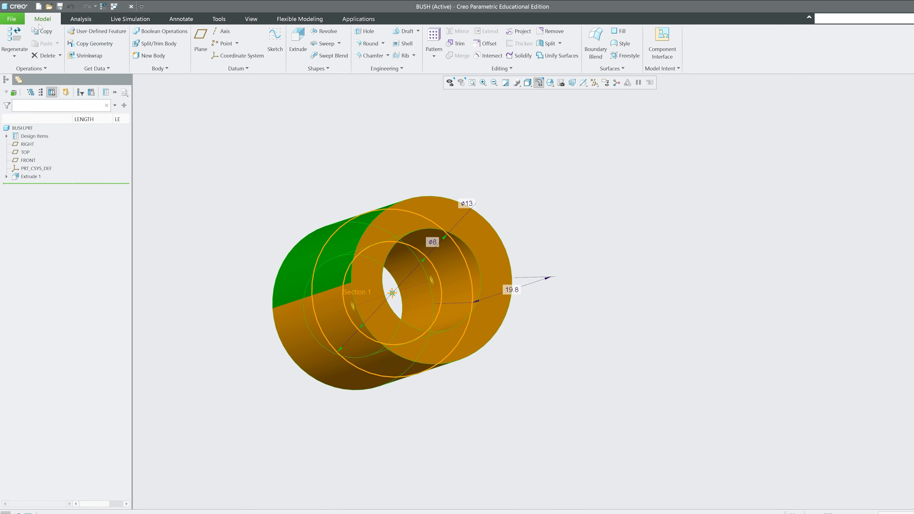
left_click(11, 51)
left_click(27, 68)
Step: Add 0.30 mm D x D edge chamfers to the inner and outer edges at both ends of the bush
middle_click_drag(387, 150, 473, 102)
left_click(371, 55)
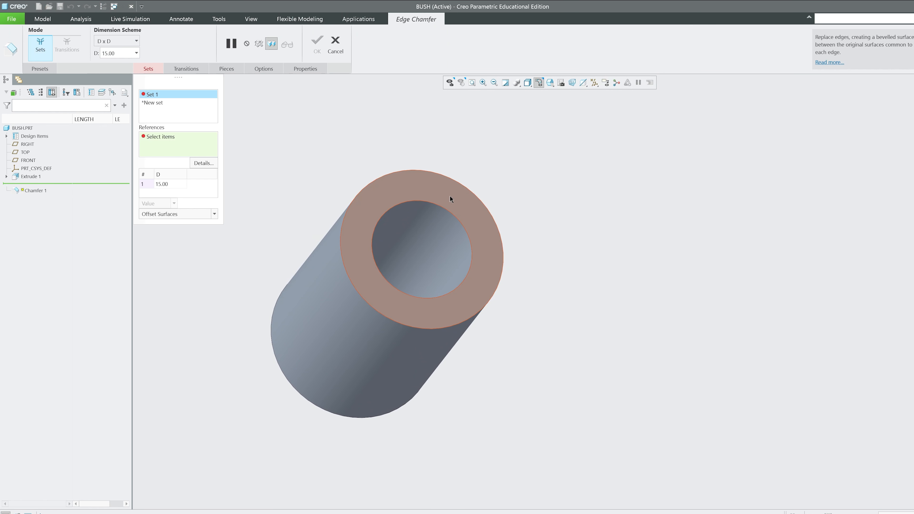
left_click(412, 205)
middle_click_drag(412, 204, 251, 303)
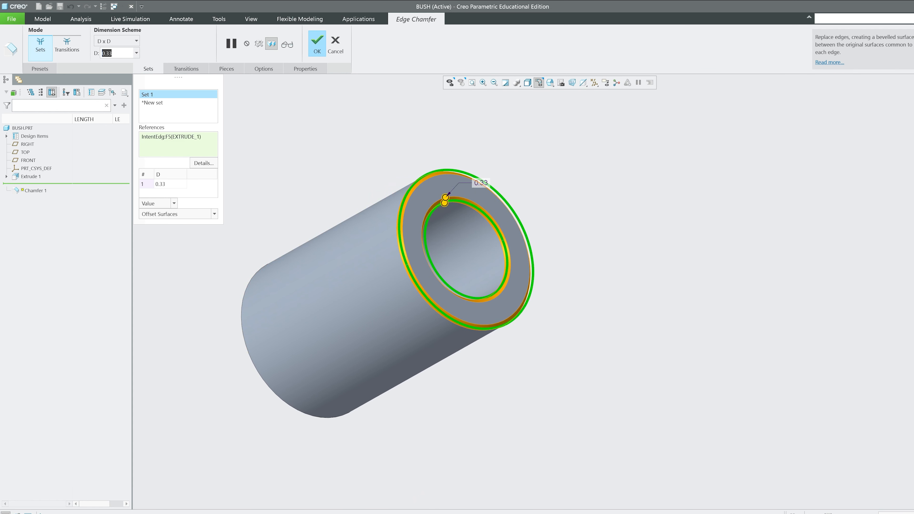
type("0.30")
key("Return")
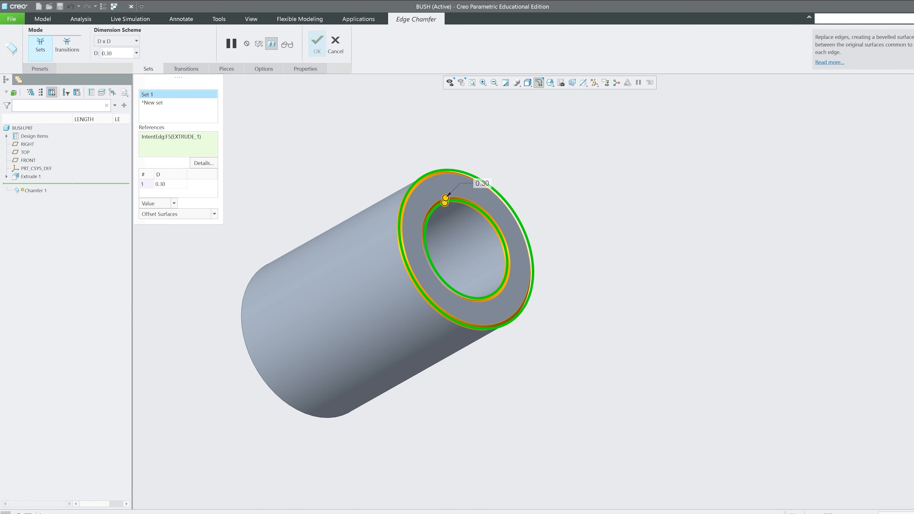
left_click(247, 288)
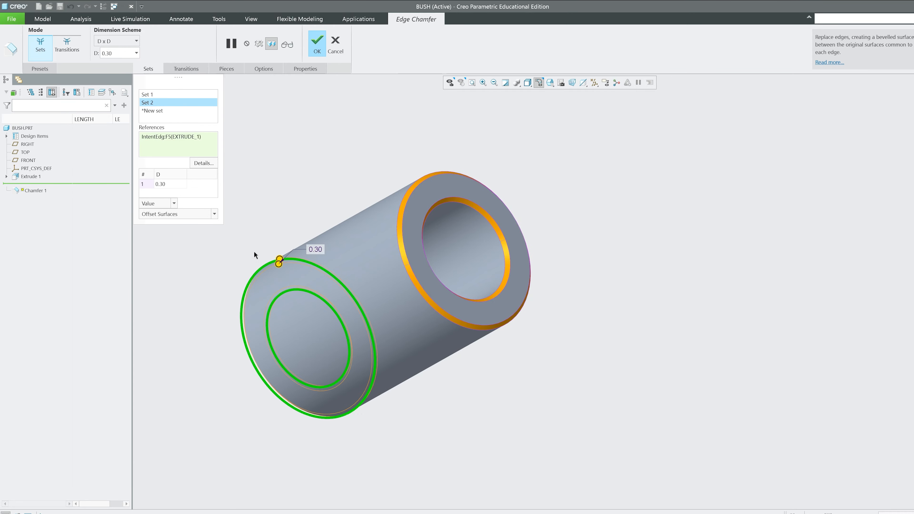
left_click(316, 44)
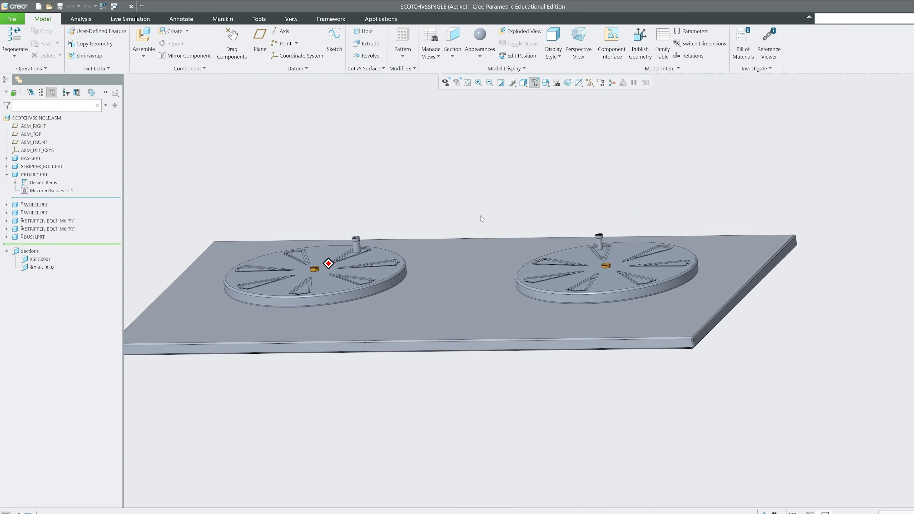
Step: Insert a second bush.prt with a Pin connection and align its axis with the other wheel's off-centre bolt shank
left_click(142, 35)
double_click(398, 221)
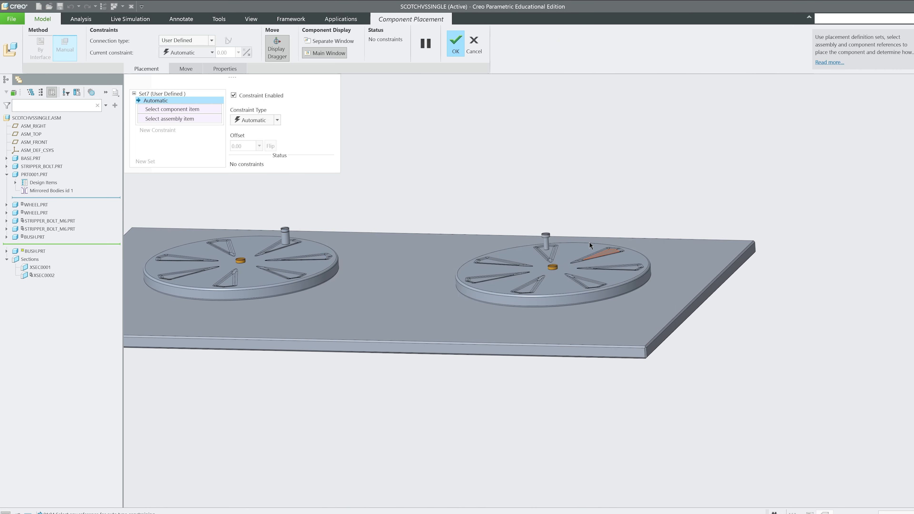
scroll(396, 227, "up", 2)
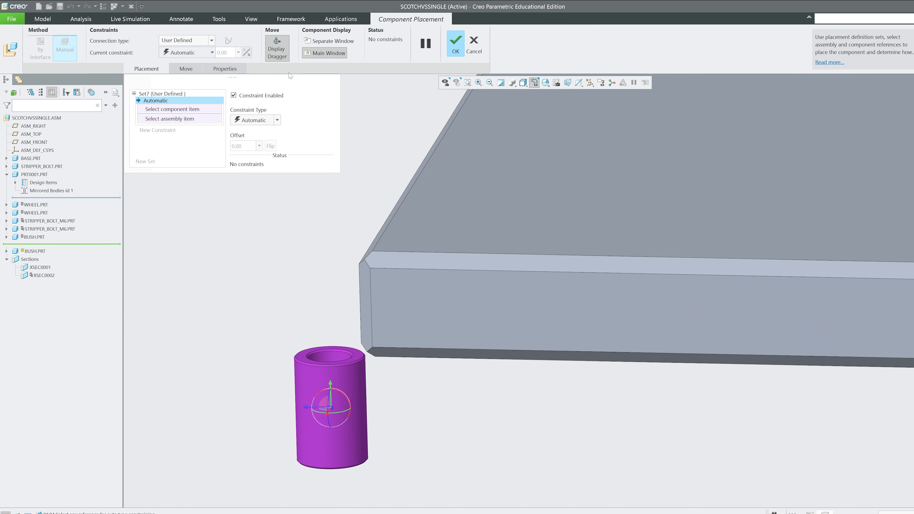
left_click(192, 41)
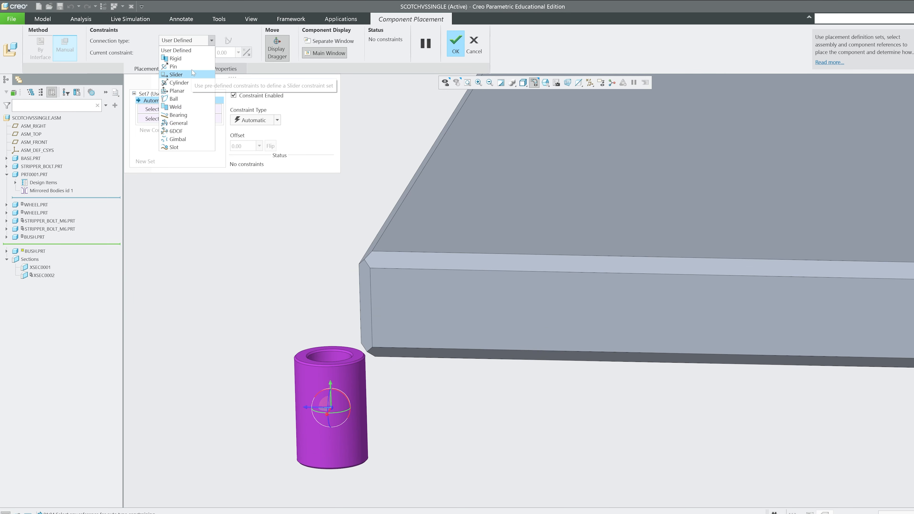
left_click(178, 66)
scroll(231, 375, "down", 5)
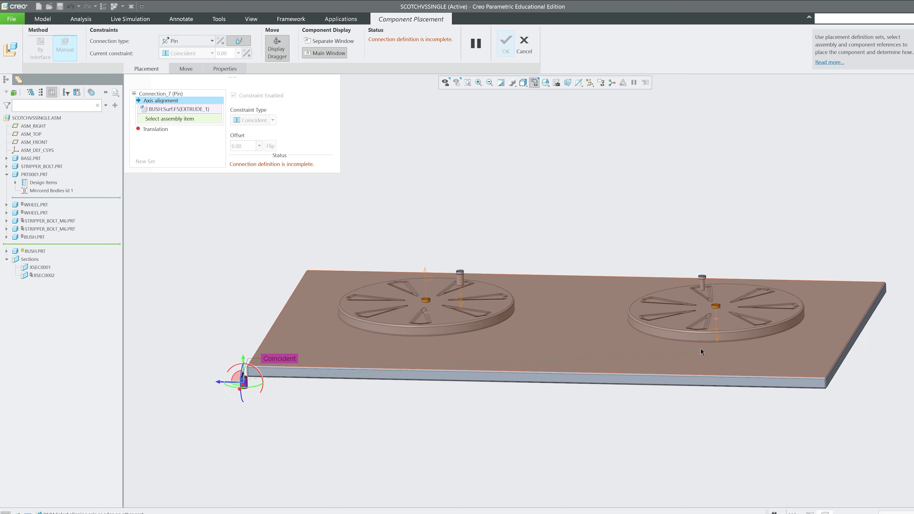
scroll(700, 348, "up", 5)
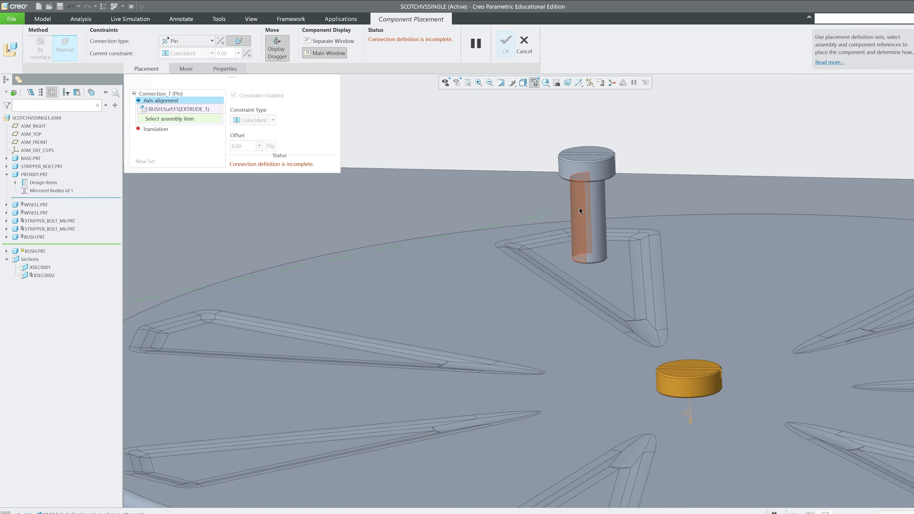
left_click(579, 211)
Step: Move the second bush up along its pin axis until it is clear of the bolt head
scroll(666, 233, "down", 5)
scroll(667, 234, "up", 2)
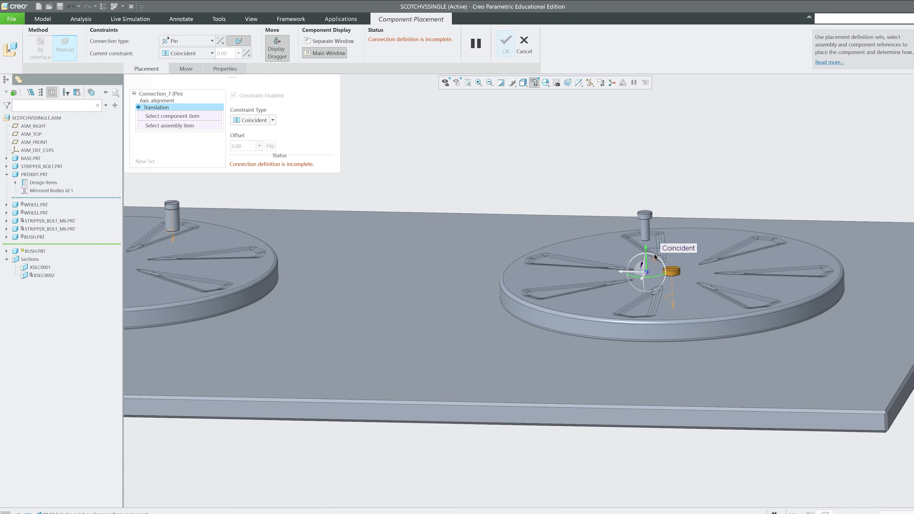
left_click_drag(647, 251, 658, 146)
scroll(674, 166, "up", 4)
left_click(596, 135)
scroll(706, 163, "down", 2)
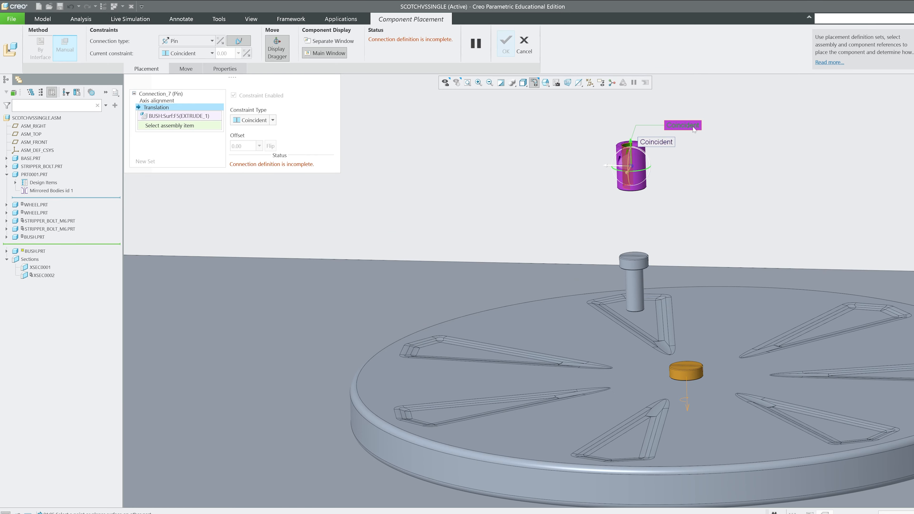
right_click(688, 149)
left_click(656, 201)
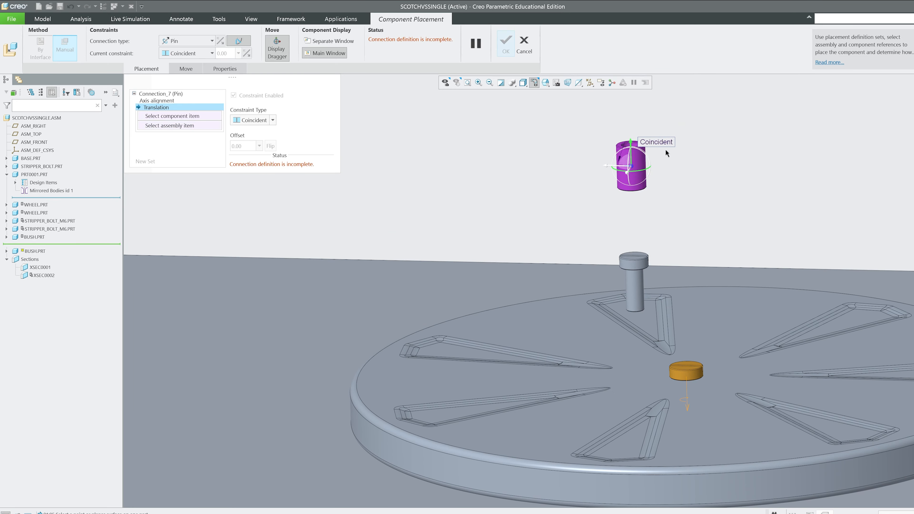
Step: Set the second bush's translation references to its upper end face and the underside of the bolt head, coincident
scroll(640, 144, "up", 5)
scroll(610, 145, "up", 2)
left_click(556, 154)
scroll(556, 154, "down", 8)
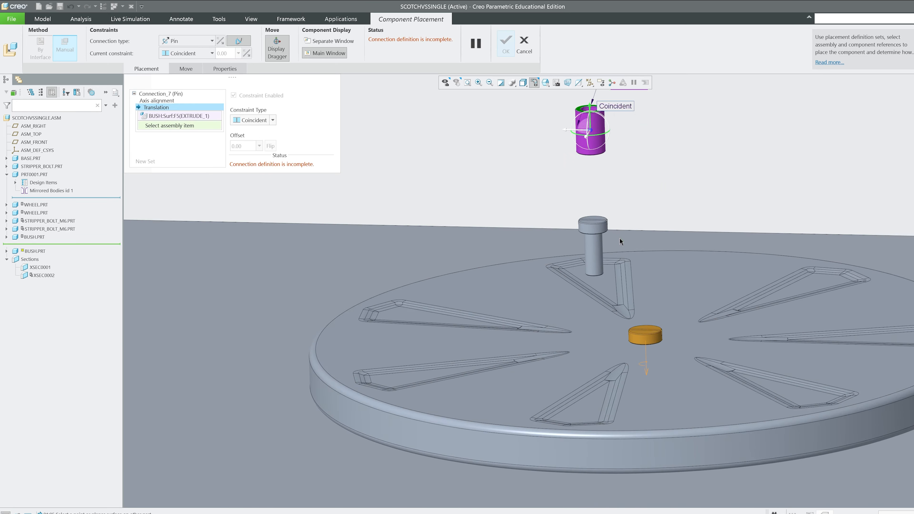
scroll(620, 239, "up", 4)
scroll(587, 236, "up", 4)
right_click(622, 200)
left_click(622, 199)
scroll(659, 186, "down", 5)
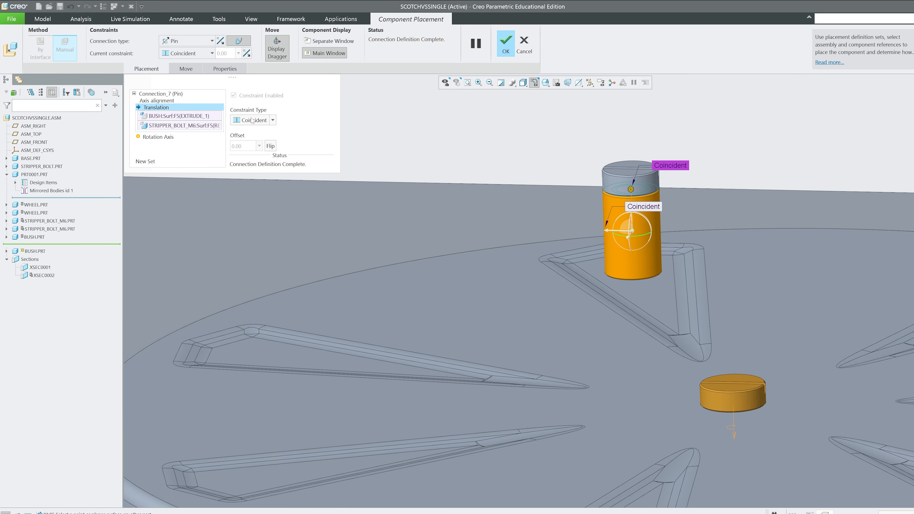
Step: Change the second bush's translation constraint to Distance with a 0.1 mm offset and accept the placement
left_click(264, 120)
left_click(253, 131)
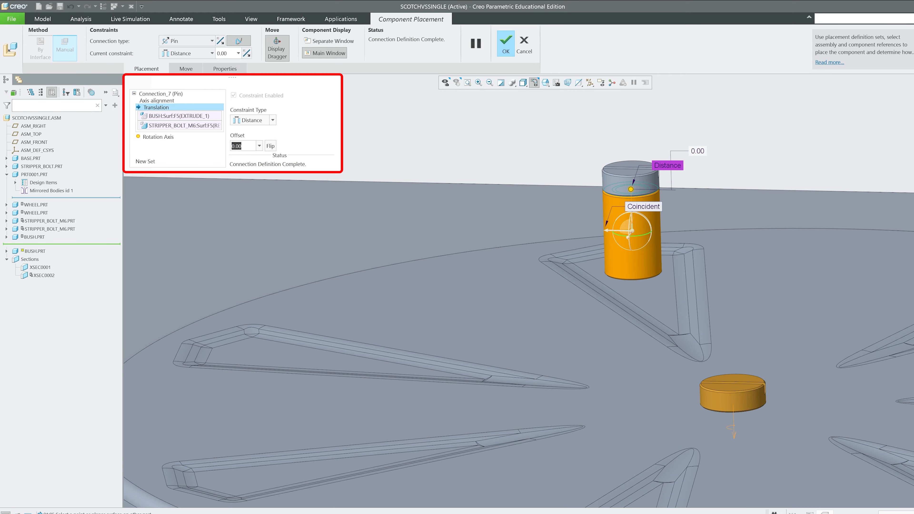
type("0.1")
key("Return")
left_click(505, 43)
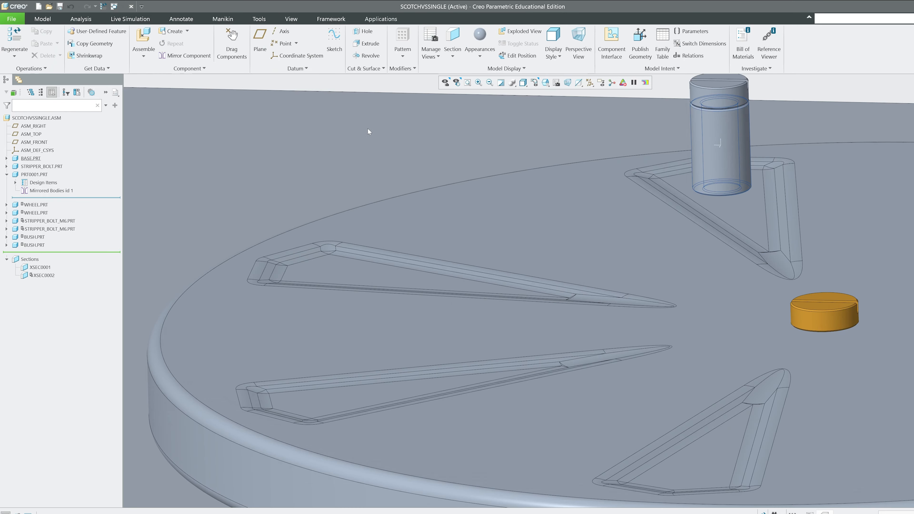
scroll(367, 128, "down", 10)
middle_click_drag(496, 348, 677, 195)
left_click(693, 216)
scroll(612, 221, "up", 6)
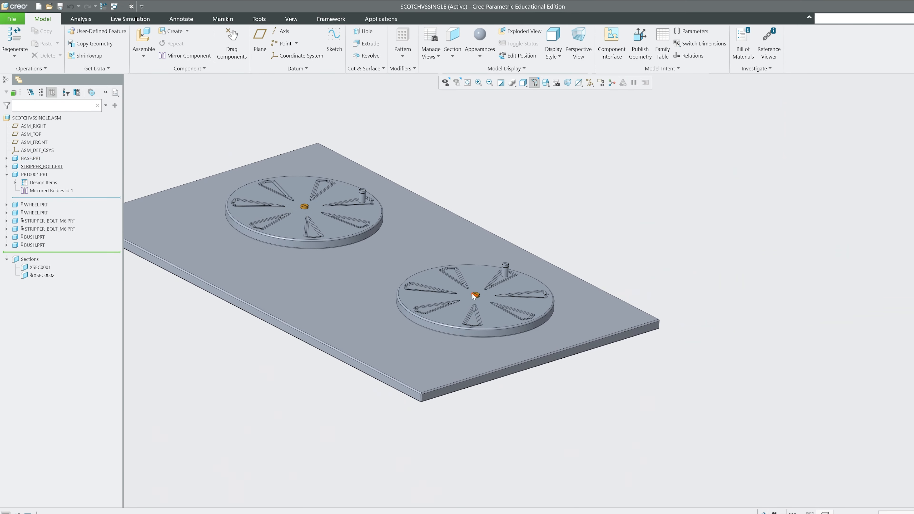
Step: Apply a gold-brown metal appearance from the std-metals library to the bushes on both wheels' off-centre bolts
left_click(480, 51)
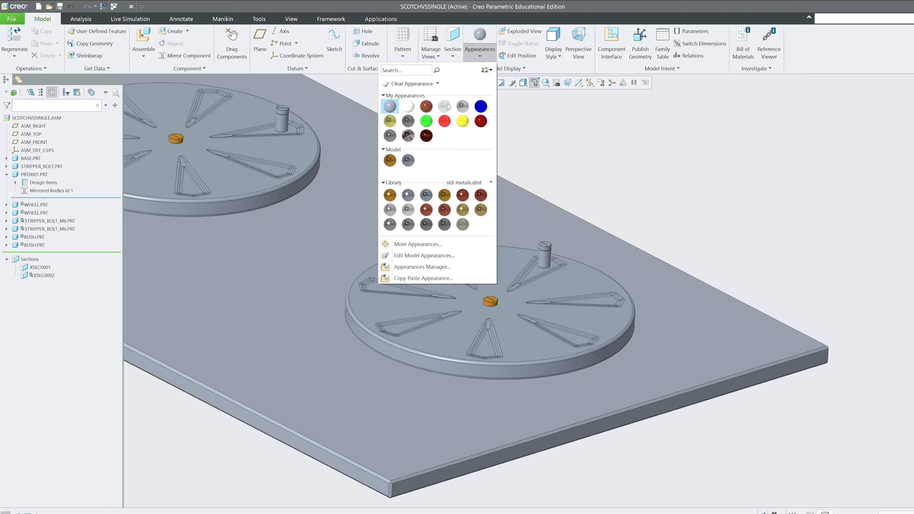
left_click(444, 195)
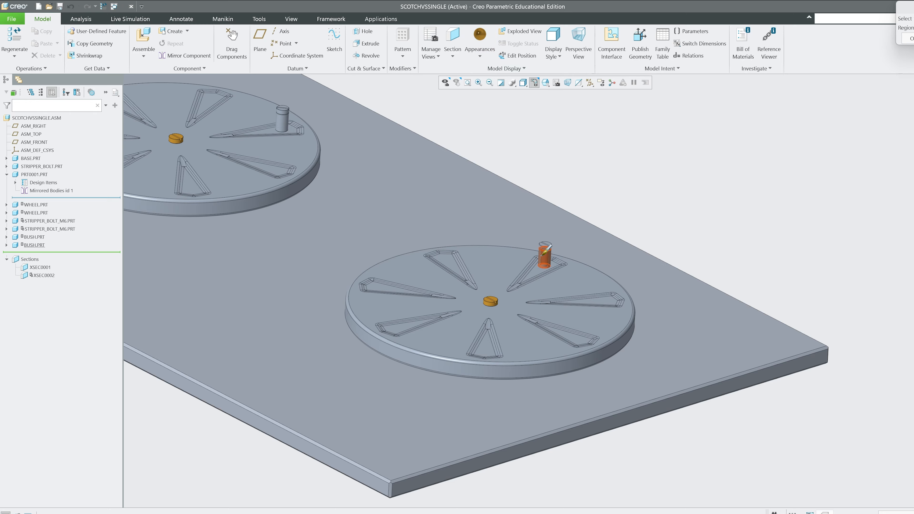
left_click(282, 120, "ctrl")
middle_click(523, 108)
key("ctrl+d")
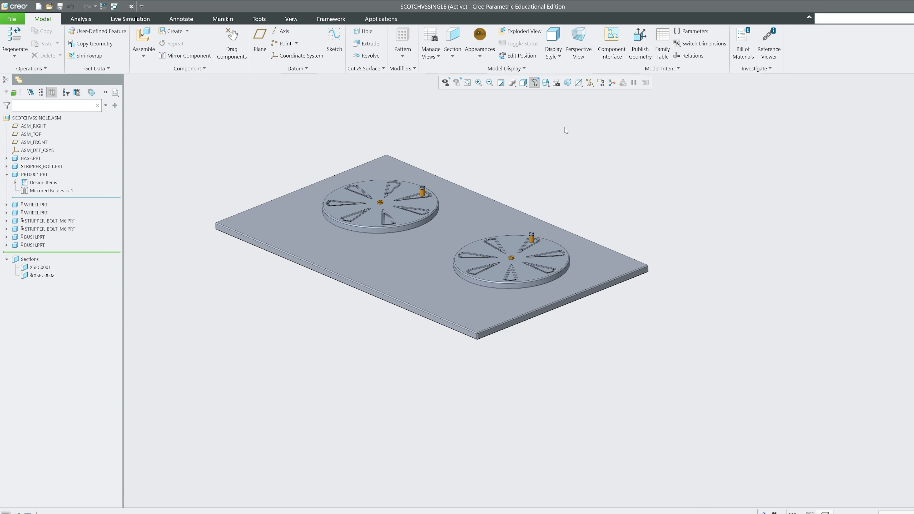
Step: Apply a white-silver metal appearance from the std-metals library to both wheels
scroll(475, 176, "down", 2)
mouse_move(378, 160)
middle_mouse_down()
mouse_move(396, 180)
mouse_move(379, 177)
middle_mouse_up()
key("ctrl+d")
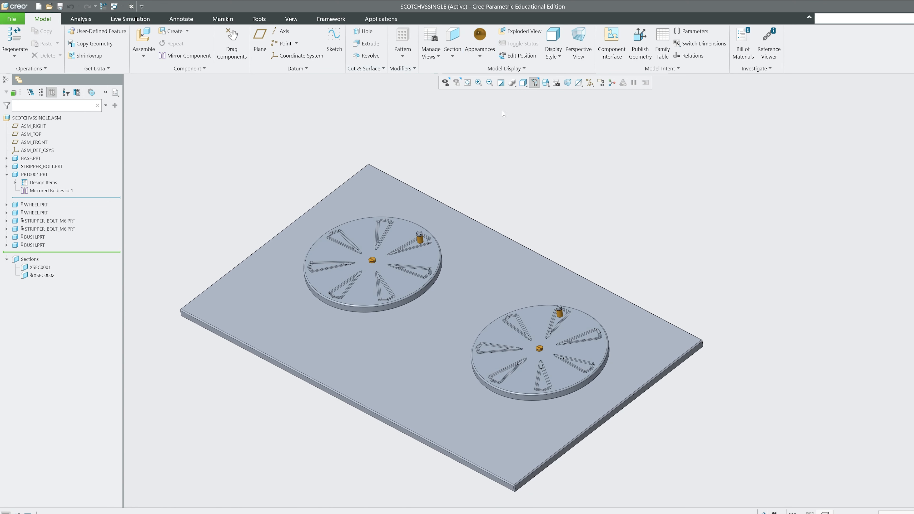
left_click(488, 50)
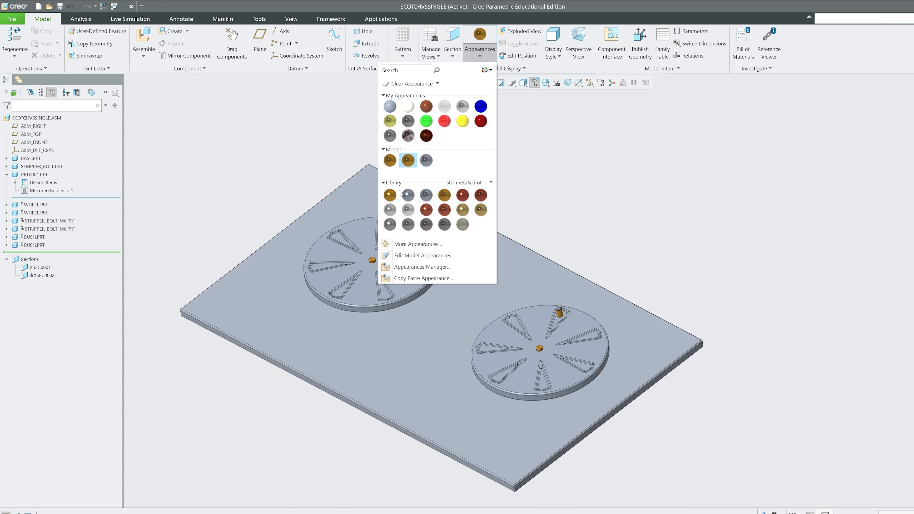
left_click(408, 209)
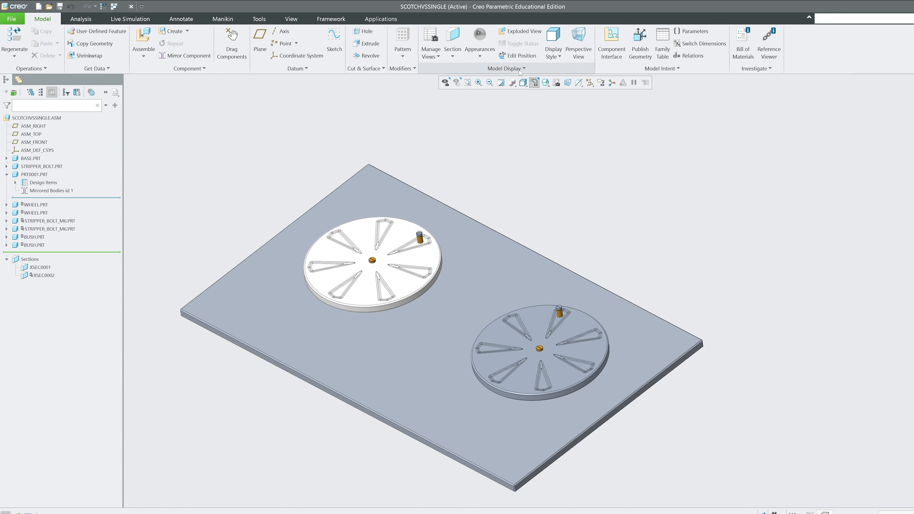
left_click(480, 50)
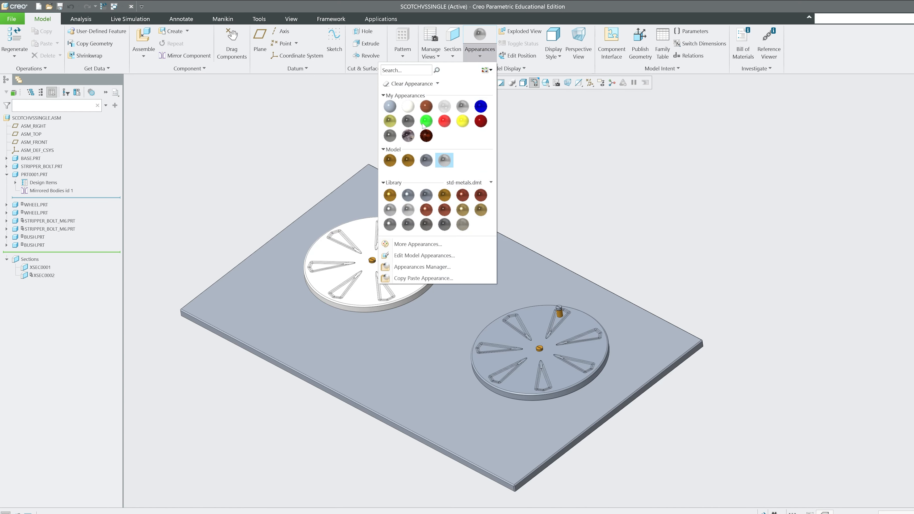
left_click(451, 162)
Step: Activate the base plate part within the assembly and set the width of its shorter side to 800 mm
middle_click_drag(604, 286, 537, 290)
middle_click_drag(498, 161, 367, 226)
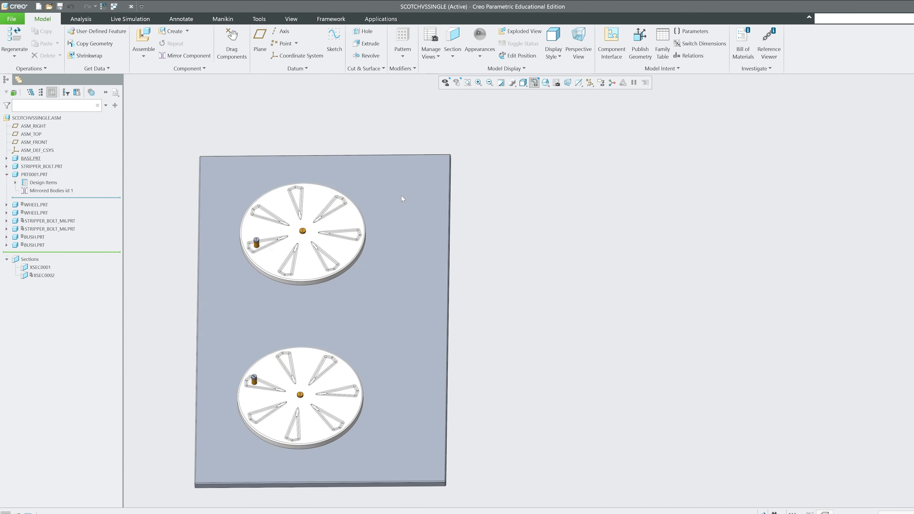
left_click(401, 195)
left_click(406, 155)
double_click(372, 168)
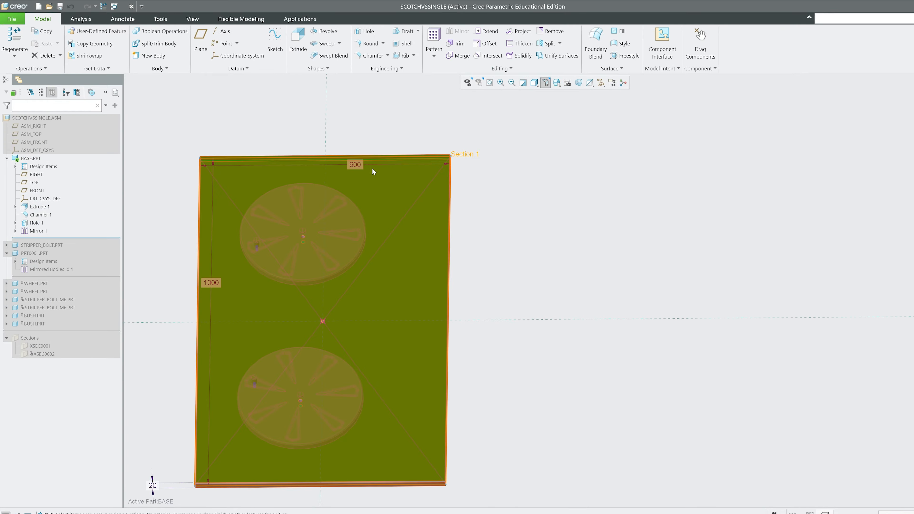
double_click(361, 165)
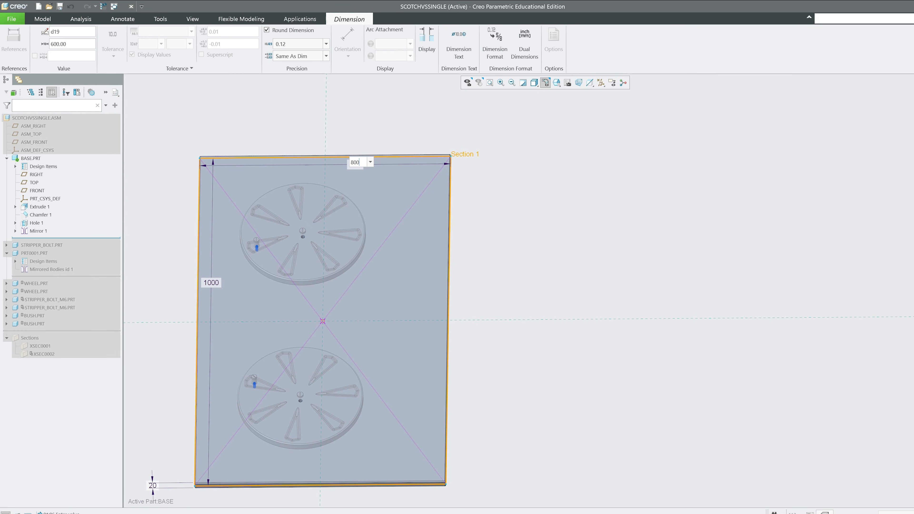
type("800")
key("Return")
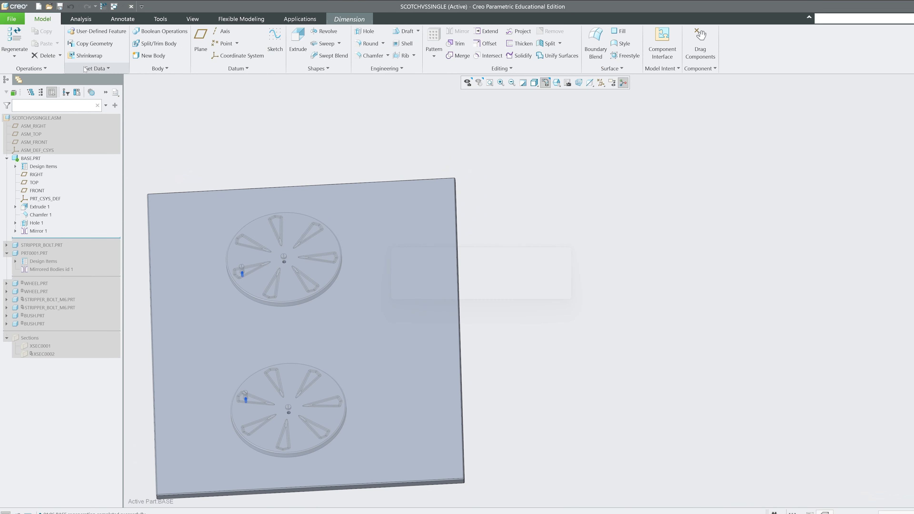
scroll(312, 109, "up", 2)
middle_click_drag(309, 104, 322, 125)
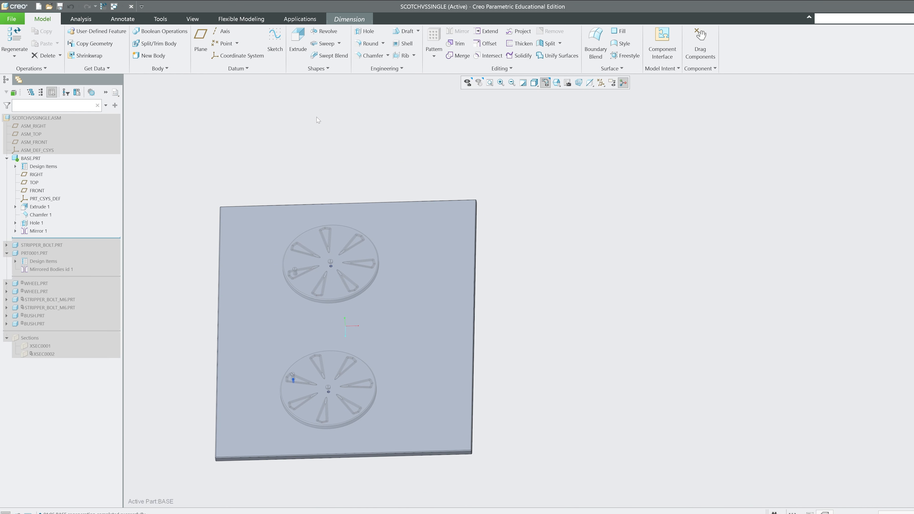
Step: Reactivate the top-level SCOTCHVSSINGLE assembly in place of the base part
scroll(317, 117, "down", 1)
key("ctrl+a")
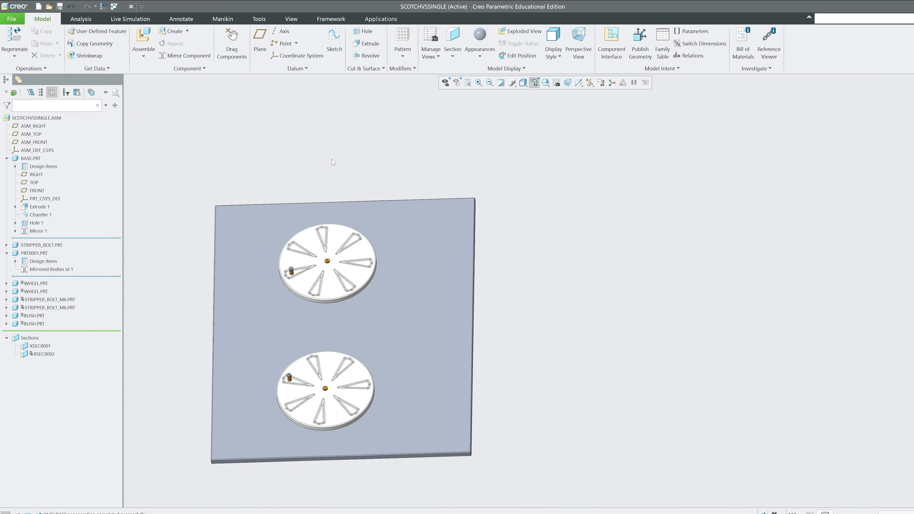
Step: Measure the distance between the lower face of the bush on one wheel and the base plate's top surface
mouse_move(332, 159)
middle_mouse_down()
mouse_move(327, 205)
mouse_move(413, 306)
mouse_move(460, 281)
mouse_move(458, 345)
mouse_move(484, 277)
middle_mouse_up()
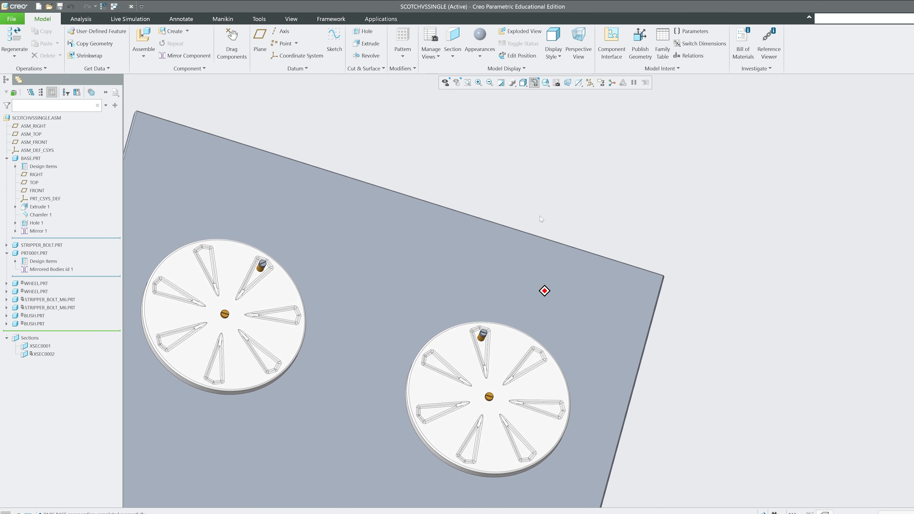
middle_click_drag(545, 290, 443, 298)
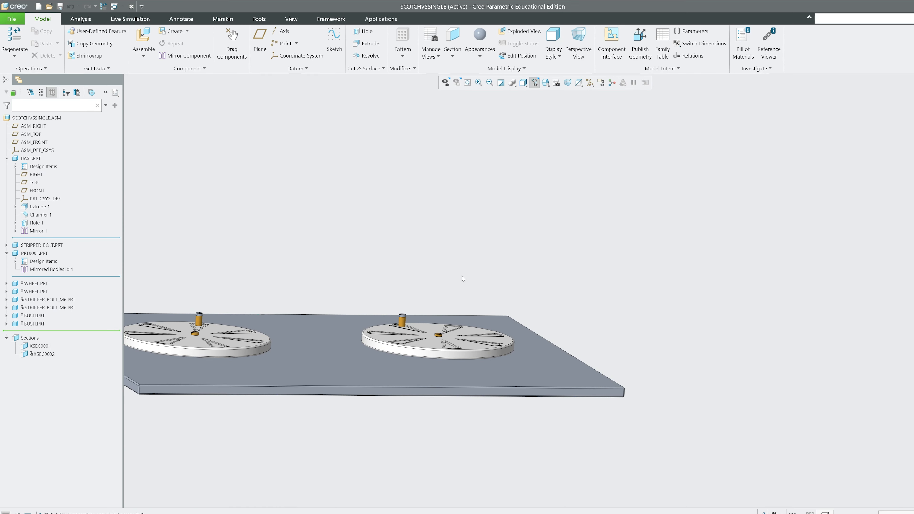
left_click(81, 19)
left_click(254, 51)
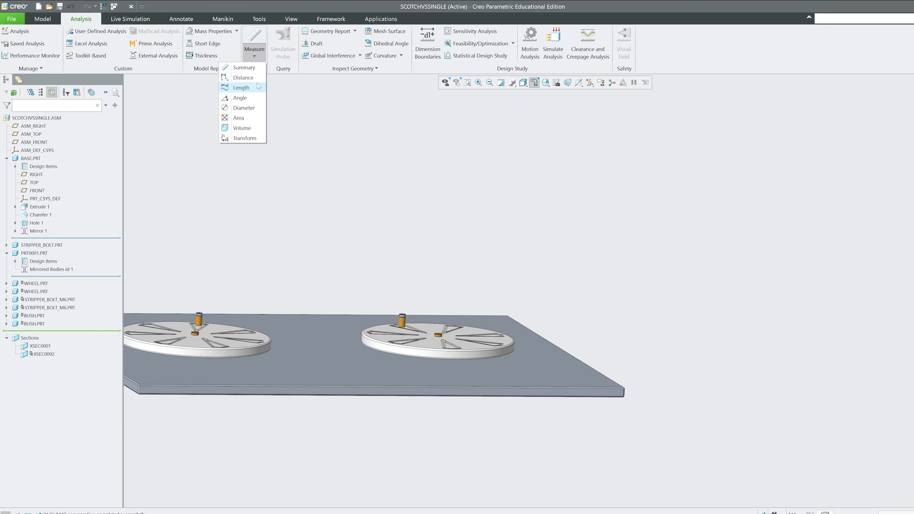
left_click(243, 79)
scroll(451, 351, "down", 5)
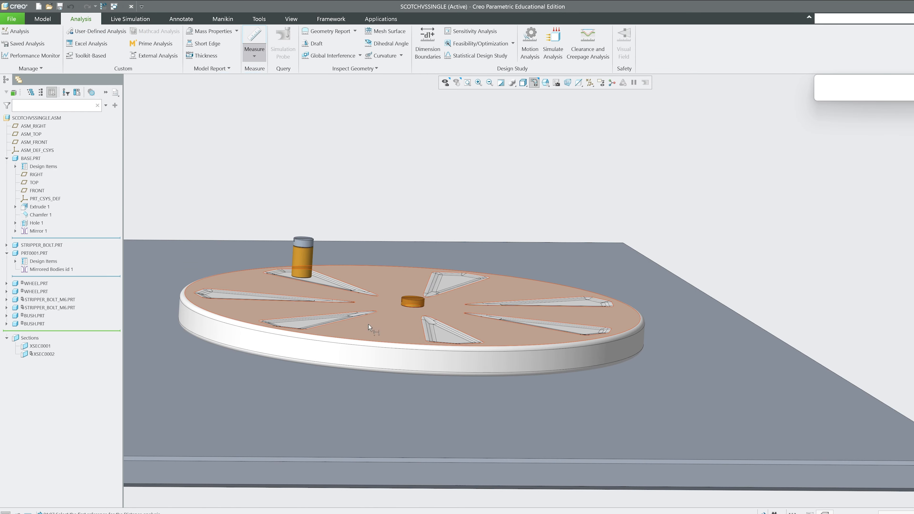
scroll(285, 270, "down", 10)
left_click(493, 368)
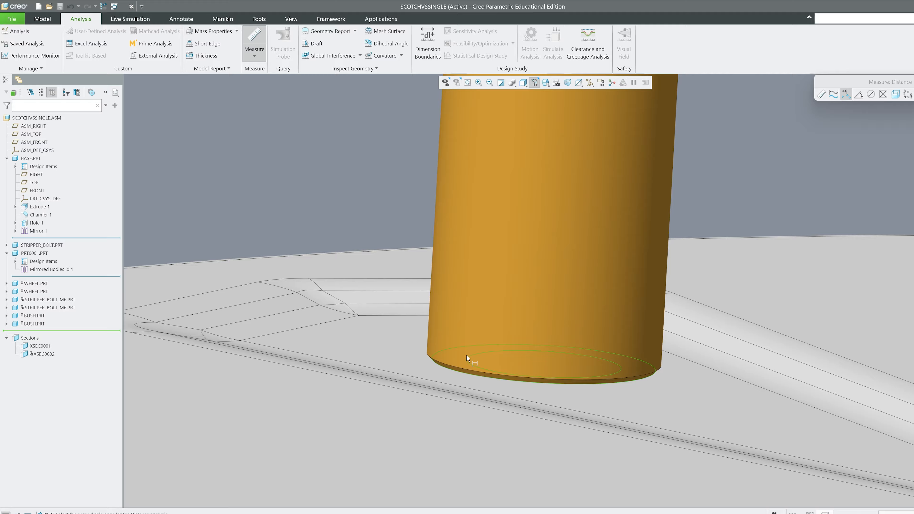
scroll(464, 345, "up", 10)
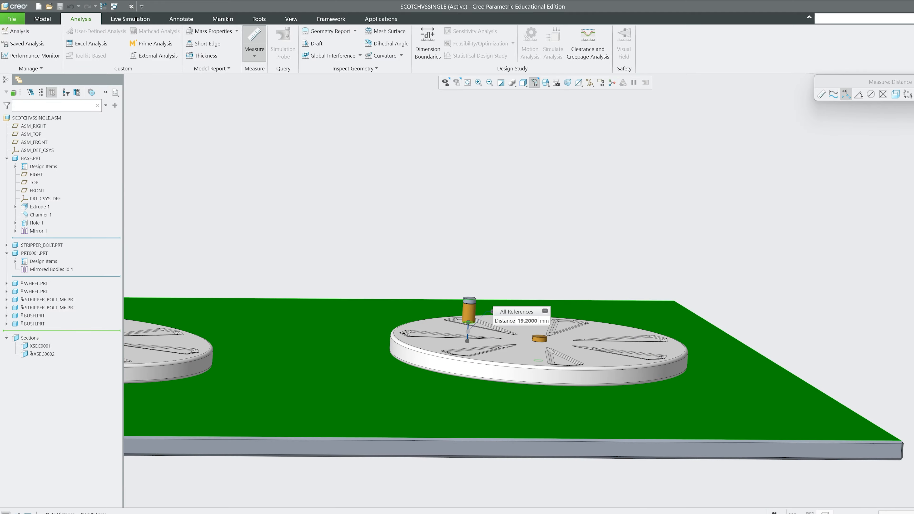
left_click(913, 82)
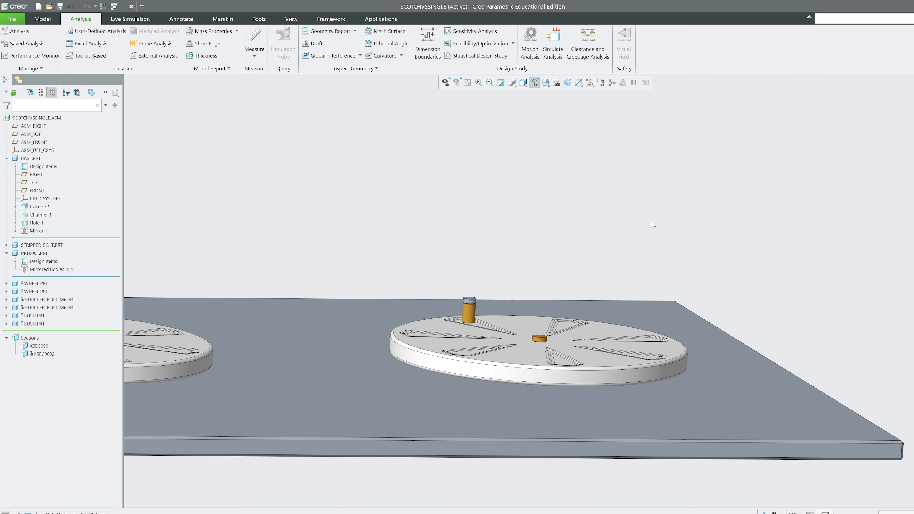
Step: Create a new part named BEARING from a listed template and show its datum planes and coordinate system
scroll(662, 262, "up", 2)
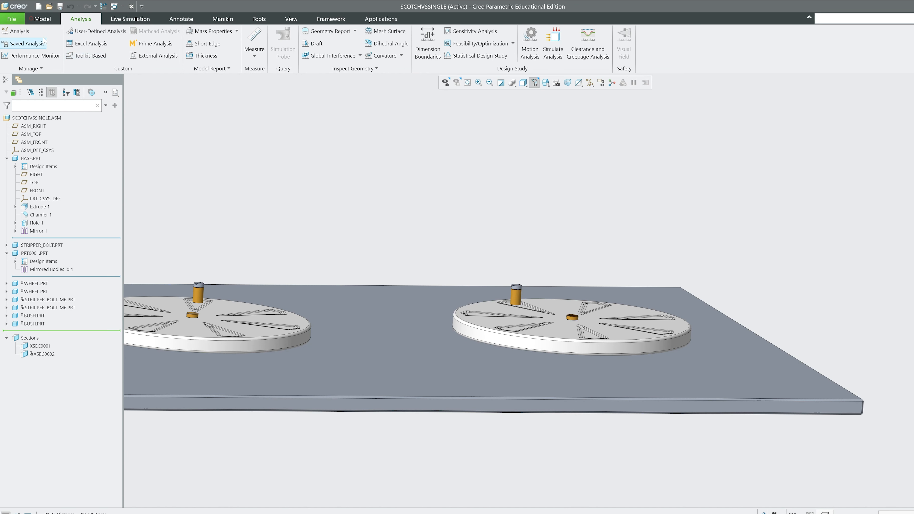
left_click(41, 18)
left_click(12, 19)
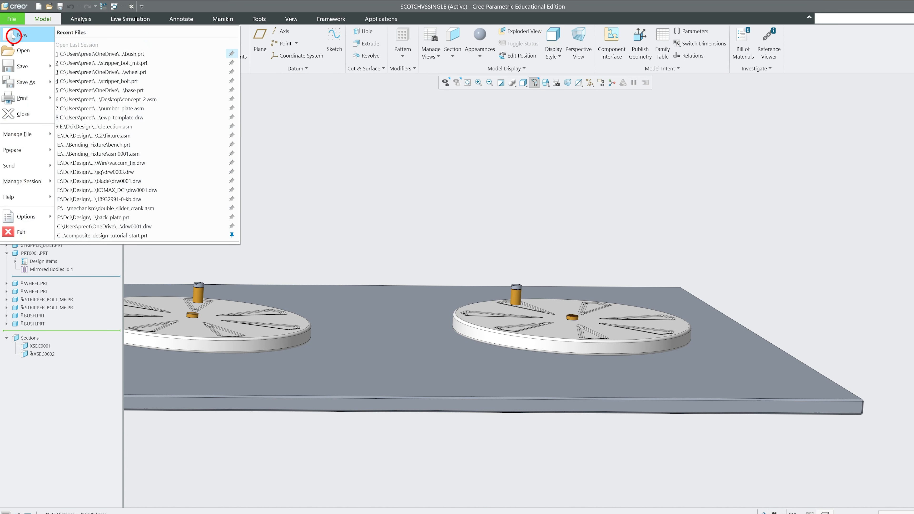
left_click(18, 39)
left_click(531, 353)
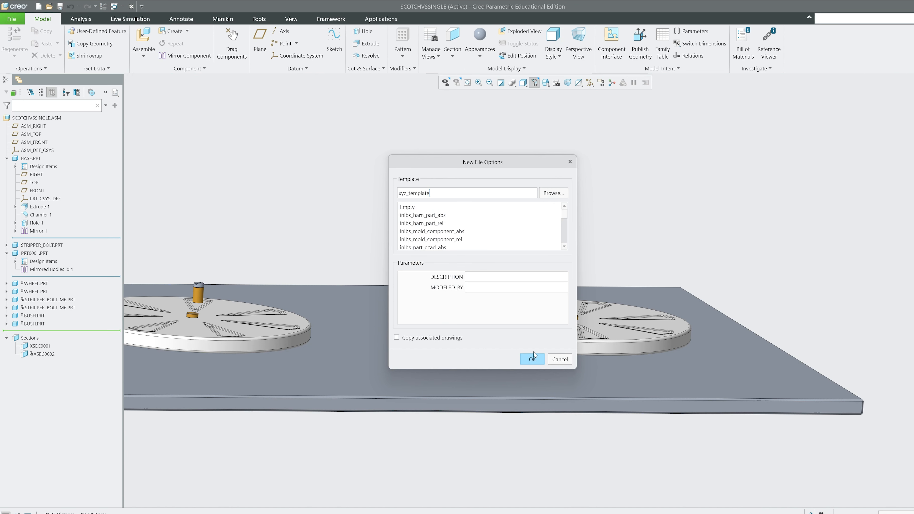
left_click(452, 217)
left_click(532, 359)
left_click(594, 83)
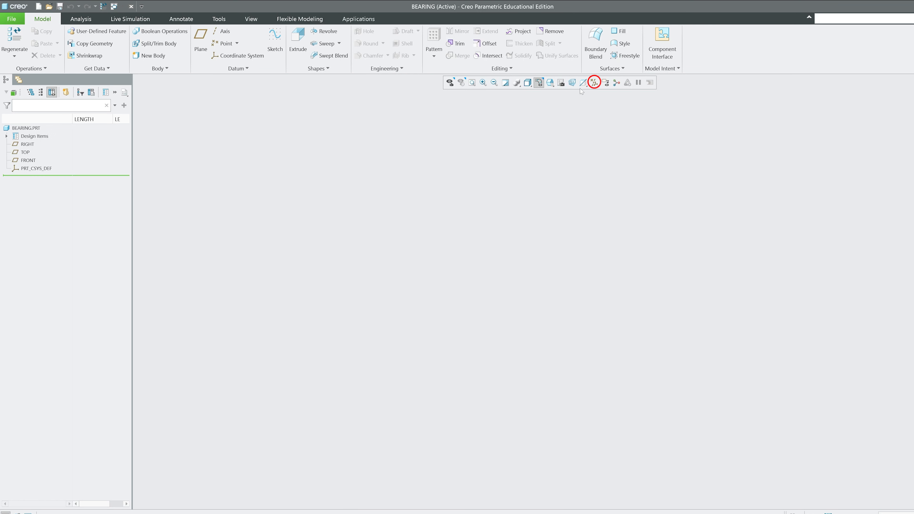
left_click(607, 206)
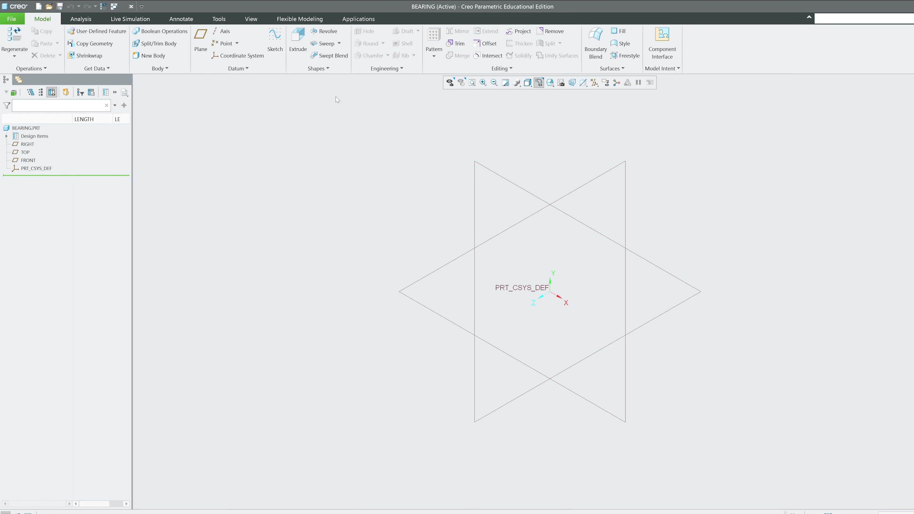
Step: Start an extrusion on the FRONT plane and sketch a center rectangle about 189 by 103 standing on the horizontal reference
left_click(298, 45)
left_click(523, 192)
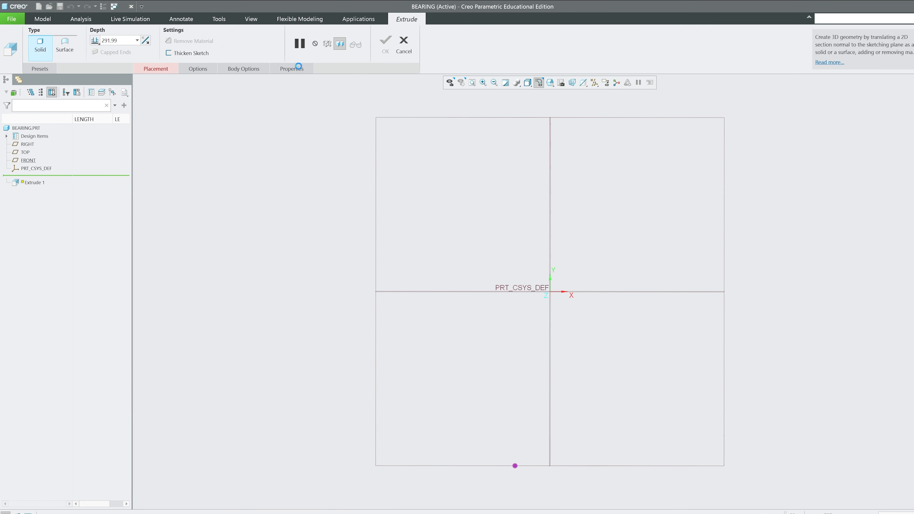
left_click(254, 44)
left_click(238, 75)
left_click(449, 276)
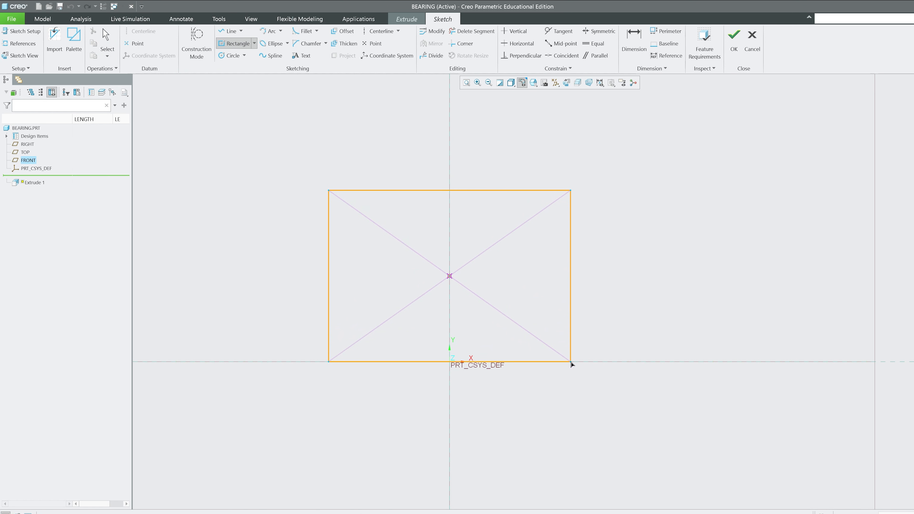
left_click(607, 362)
middle_click(608, 362)
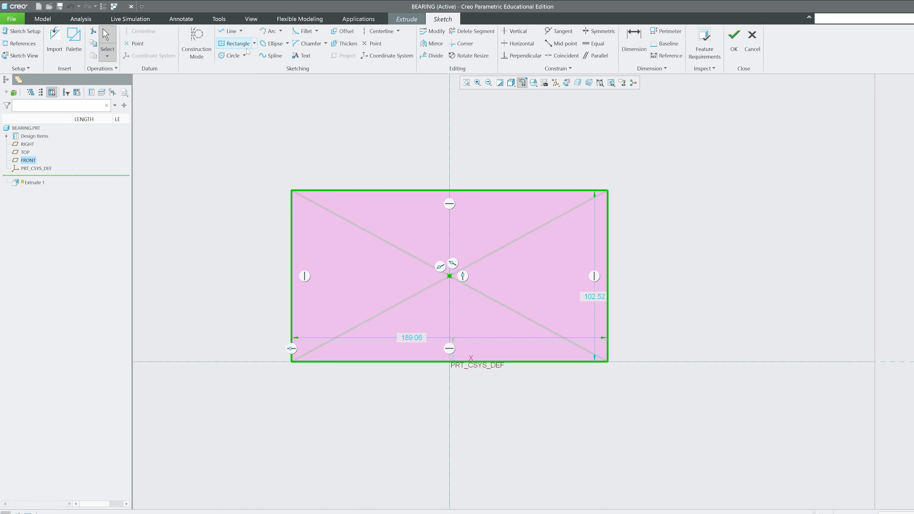
Step: Sketch a circle about 66 in diameter on the vertical reference, tangent to the inside of the rectangle's upper edge
left_click(233, 55)
left_click(449, 245)
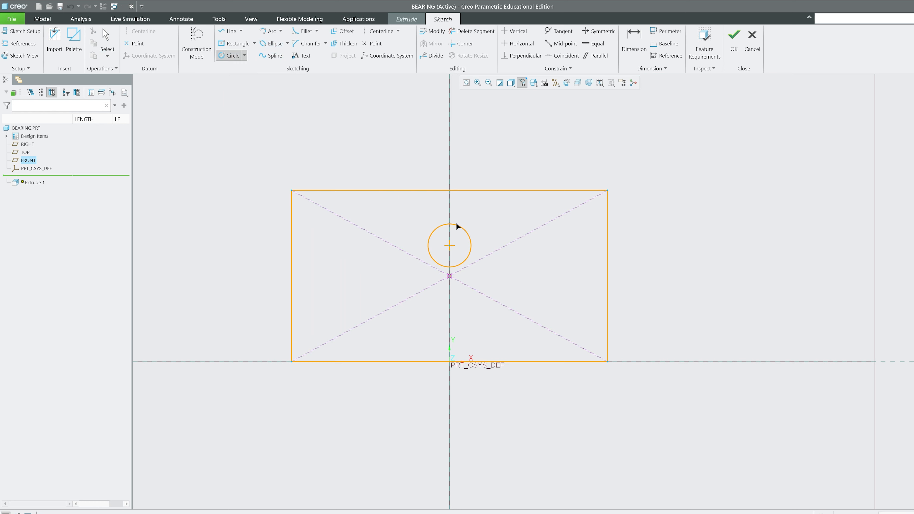
left_click(459, 192)
middle_click(459, 192)
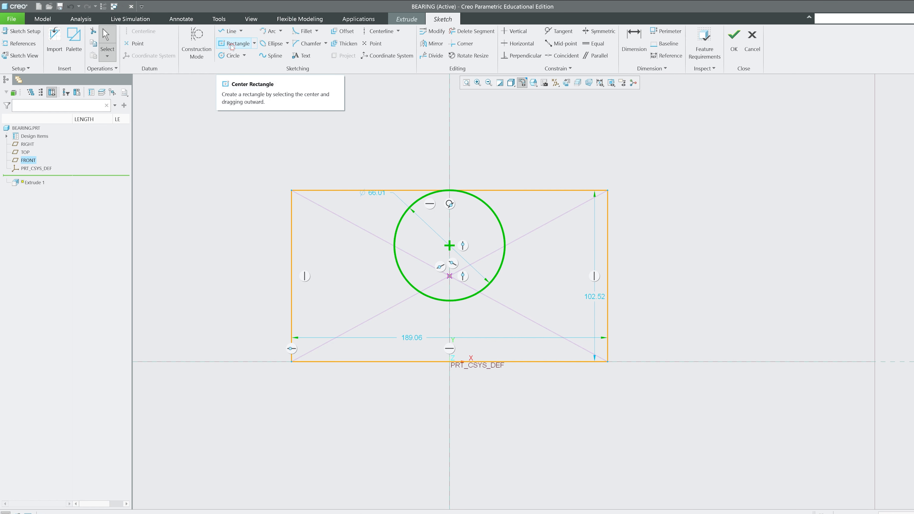
Step: Sketch a center rectangle about 66 wide and 99 tall below the circle, with its upper corners on the circle's horizontal diameter
left_click(231, 46)
left_click(450, 328)
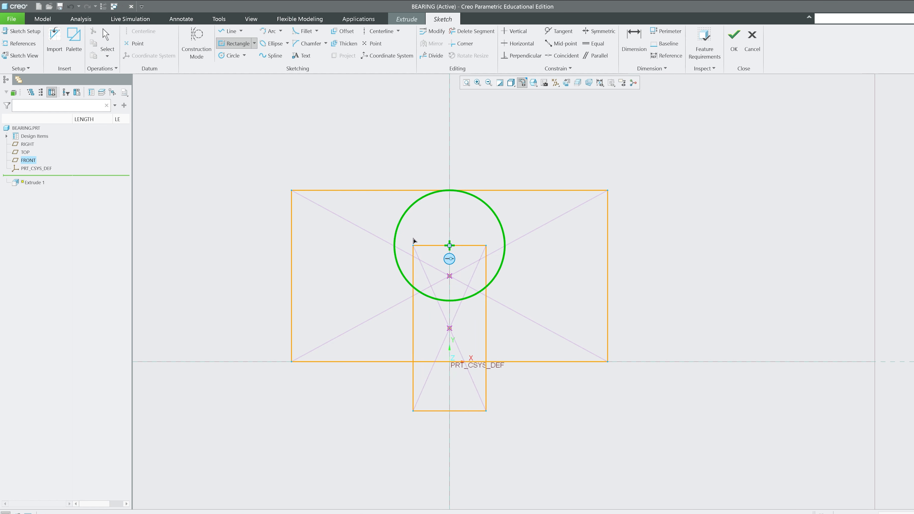
left_click(505, 245)
middle_click(505, 245)
Step: Trim away both halves of the large rectangle's upper edge beside the circle's tangent point
left_click(479, 32)
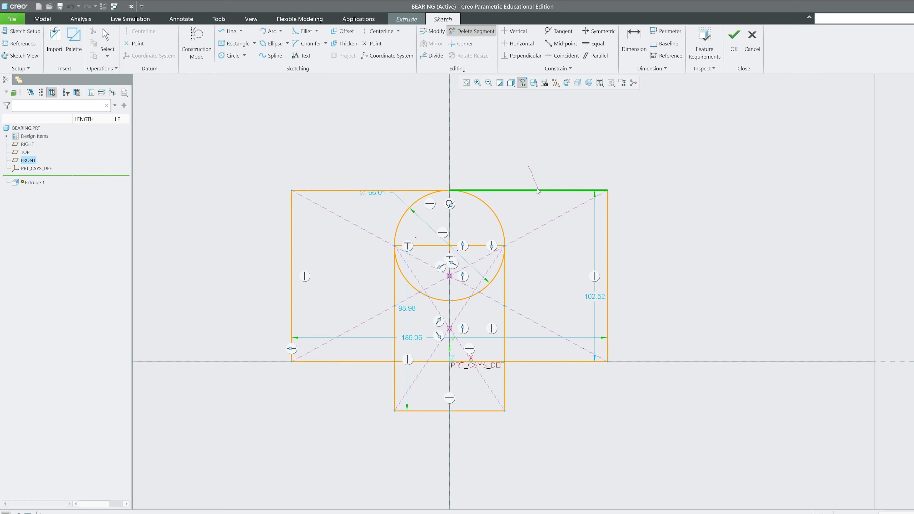
left_click_drag(537, 190, 539, 196)
left_click(371, 190)
Step: Draw horizontal lines from both upright sides to the outer edges, about 12 and 11 above the bottom edge, forming base flanges
left_click(230, 32)
left_click(395, 342)
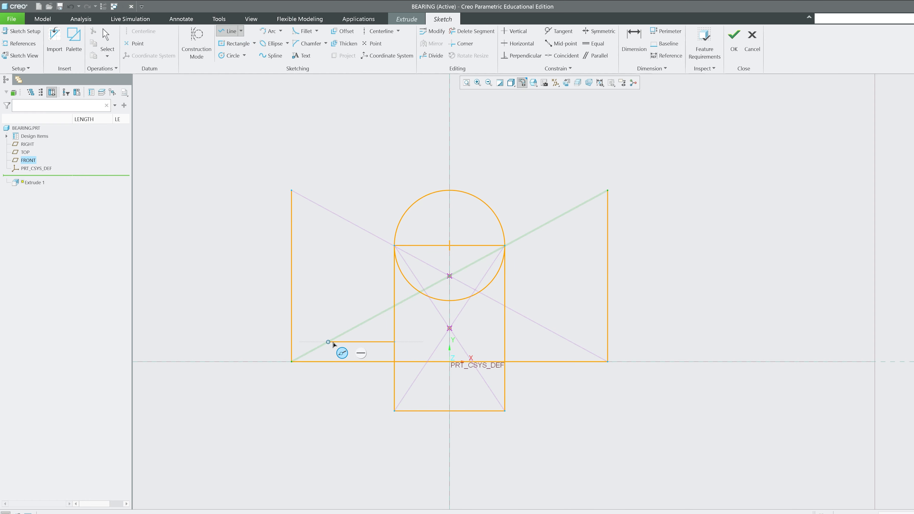
left_click(292, 342)
middle_click(292, 342)
left_click(505, 344)
left_click(607, 344)
middle_click(608, 343)
Step: Trim the excess rectangle and circle segments, leaving a closed outline of a round-topped upright on a flanged base
left_click(471, 31)
mouse_move(546, 412)
left_mouse_down()
mouse_move(473, 399)
mouse_move(386, 403)
left_mouse_up()
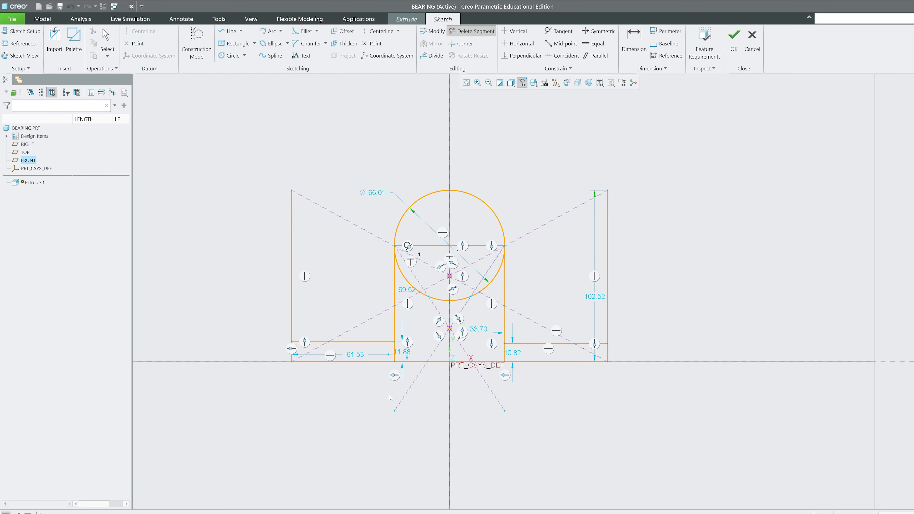
left_click(608, 233)
left_click(465, 245)
left_click(427, 245)
left_click(477, 293)
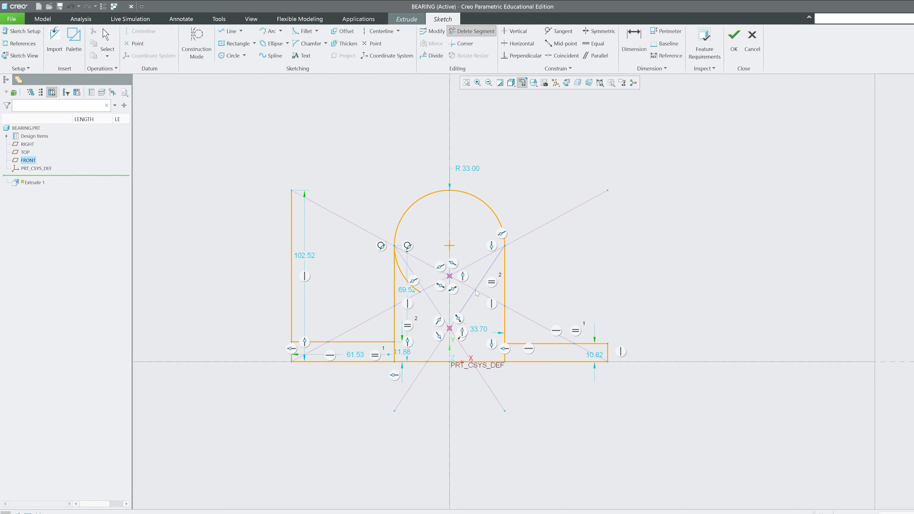
left_click_drag(283, 240, 280, 242)
scroll(405, 372, "down", 4)
left_click_drag(390, 324, 371, 328)
left_click_drag(639, 322, 662, 328)
middle_click(685, 330)
Step: Sketch a center rectangle about 33 by 30 inside the upright, centred on the rounded top's arc center
scroll(495, 293, "down", 10)
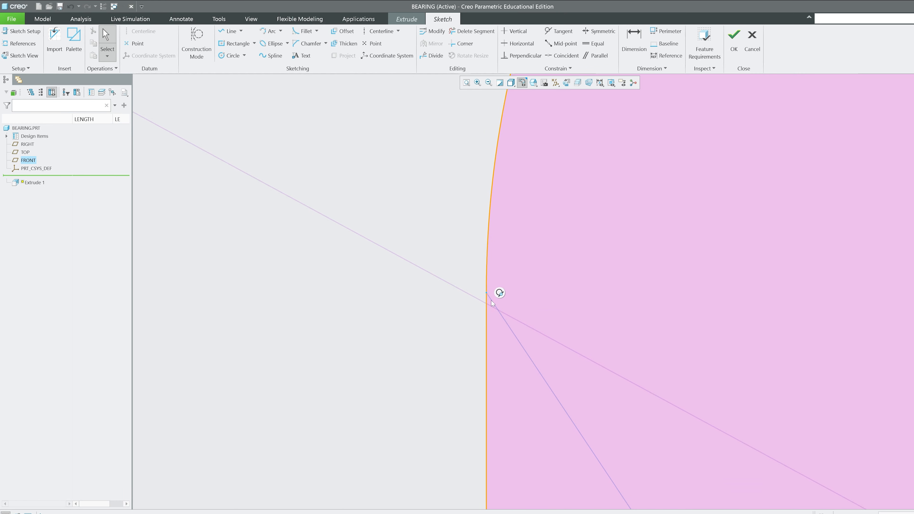
scroll(419, 225, "up", 12)
scroll(419, 225, "down", 8)
scroll(432, 180, "up", 5)
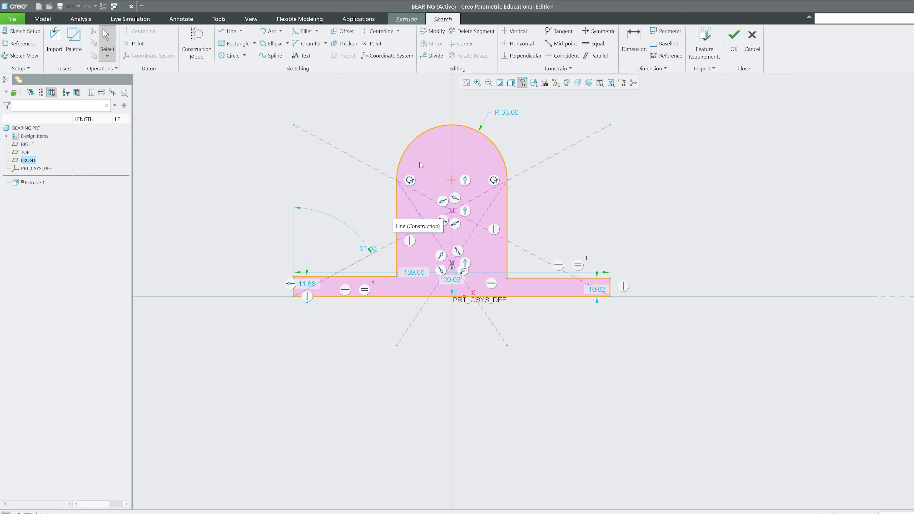
left_click(224, 44)
left_click(452, 180)
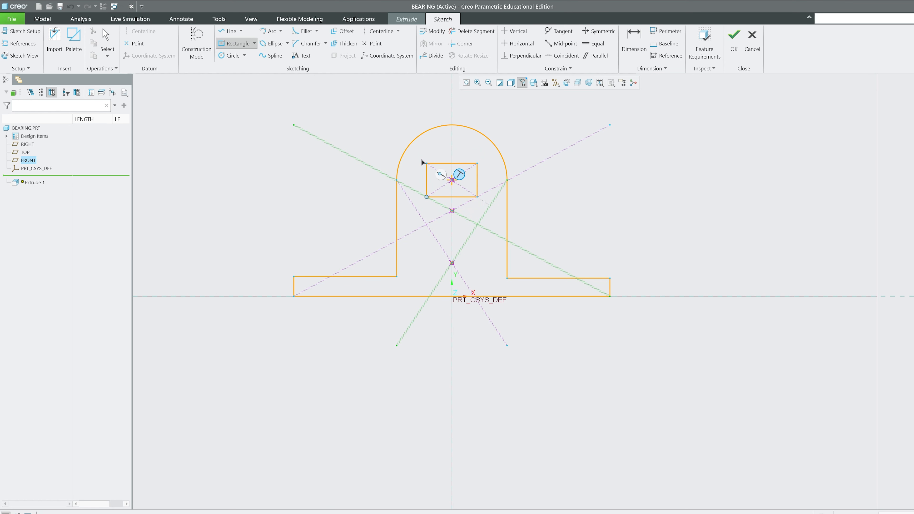
scroll(429, 154, "up", 5)
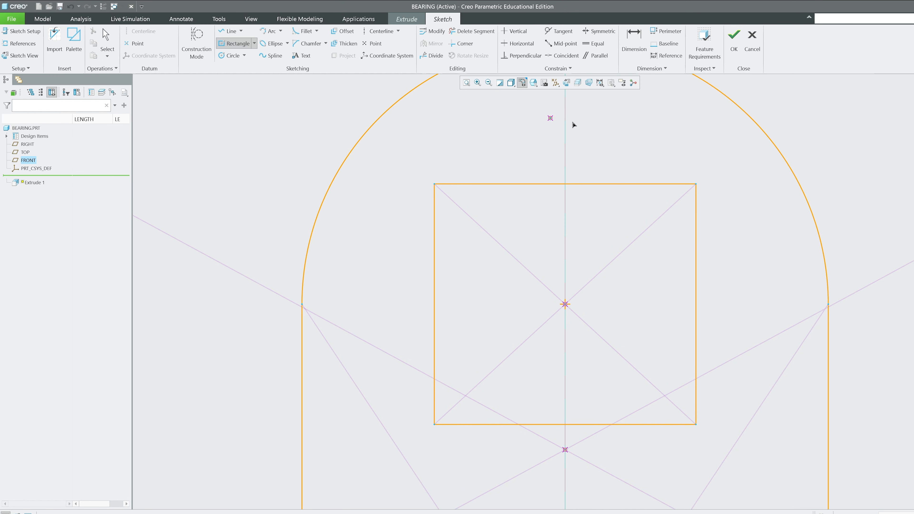
middle_click(486, 158)
Step: Apply an Equal constraint between the inner rectangle's upper and side edges to make it square
left_click(593, 43)
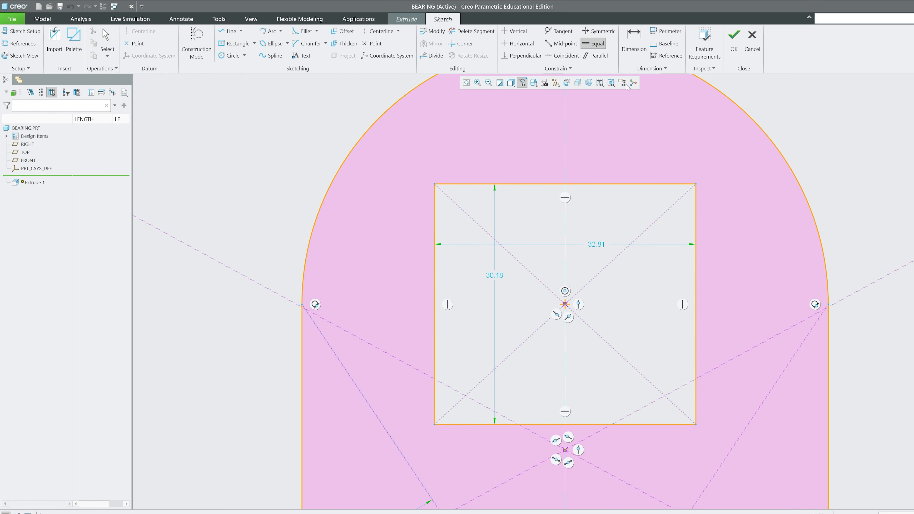
left_click(610, 184)
left_click(435, 210)
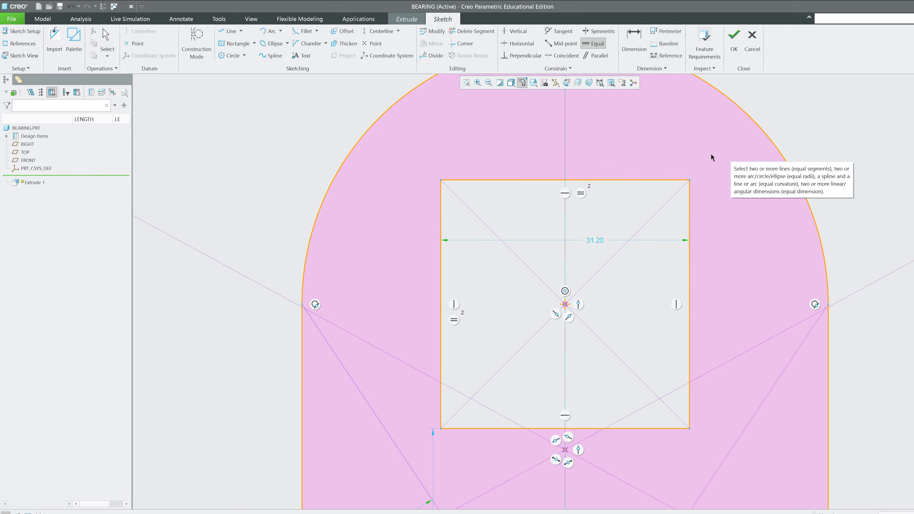
middle_click(686, 265)
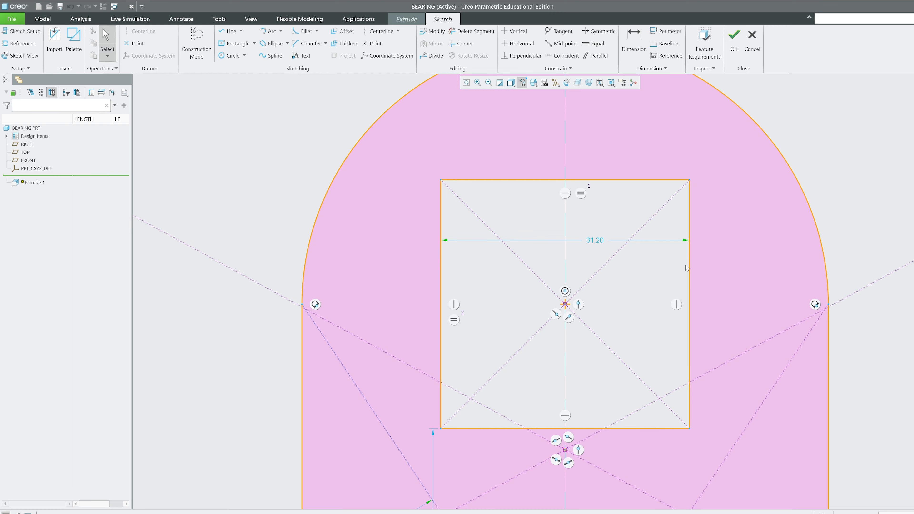
Step: Set the inner square's side length to 25
double_click(600, 241)
type("25")
key("Return")
scroll(560, 183, "up", 5)
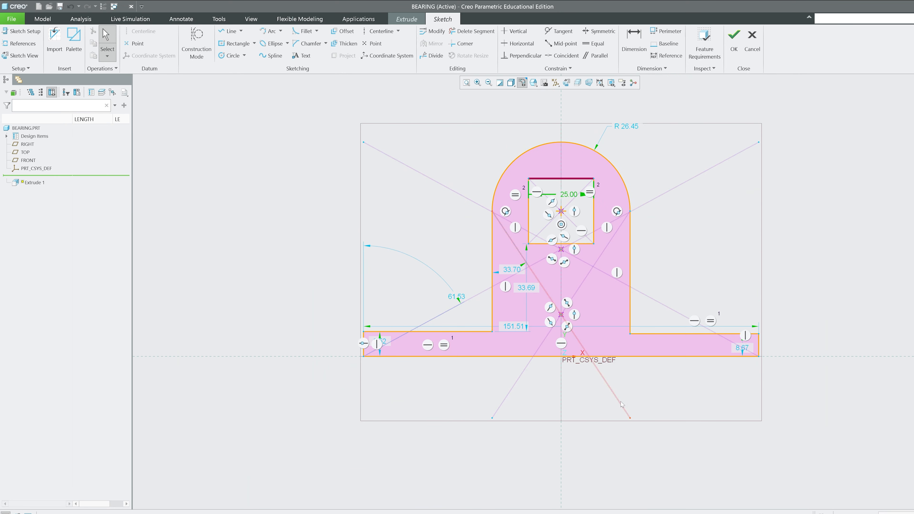
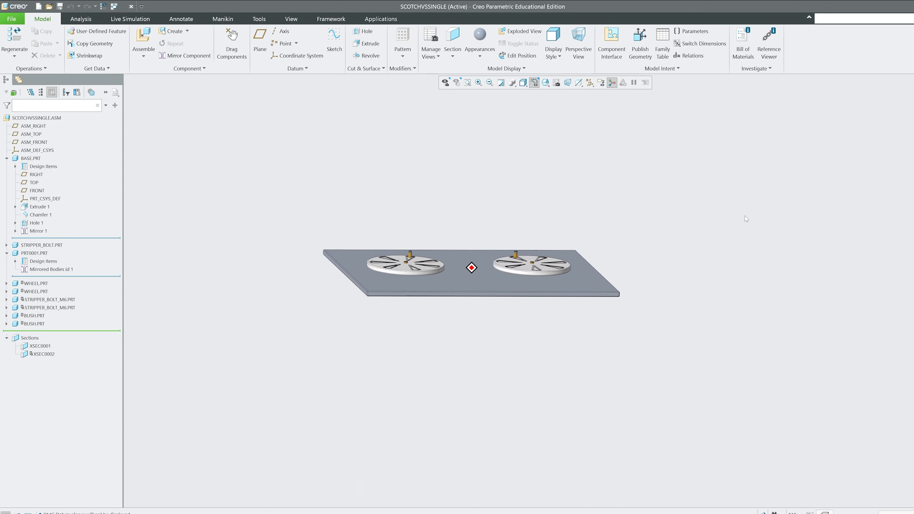
Step: Orient the assembly view square onto the base plate's top face and examine both wheels
middle_click_drag(522, 144, 410, 212)
mouse_move(519, 209)
middle_mouse_down()
mouse_move(552, 249)
mouse_move(500, 242)
mouse_move(496, 254)
middle_mouse_up()
left_click(496, 254)
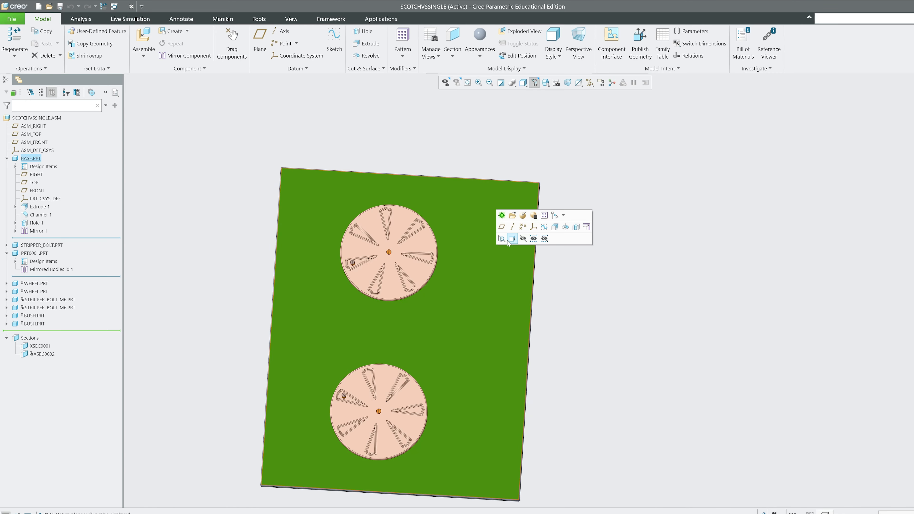
left_click(513, 239)
scroll(429, 250, "down", 4)
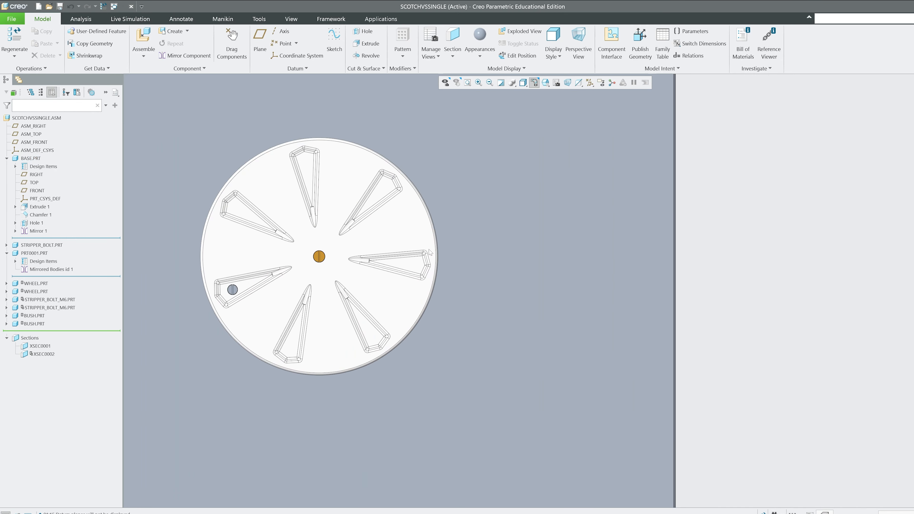
scroll(534, 250, "up", 5)
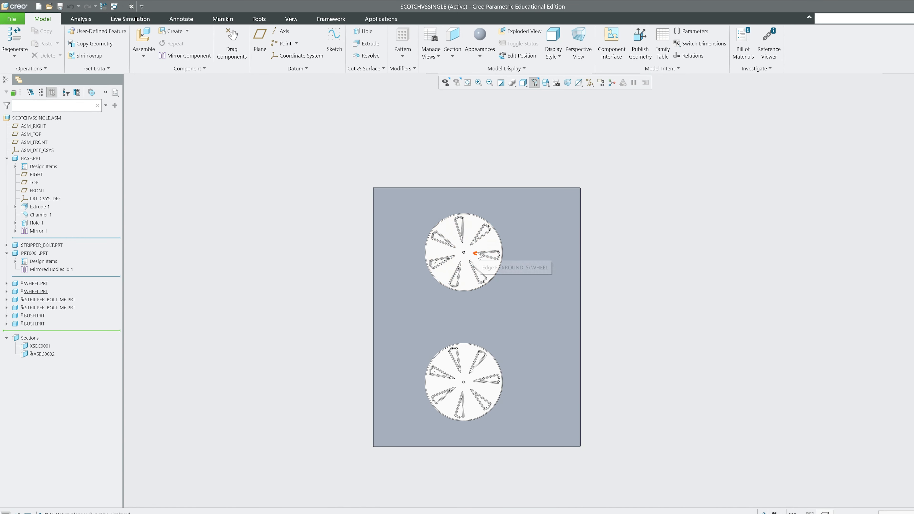
Step: Open the base plate part from the assembly in its own window
scroll(479, 256, "down", 2)
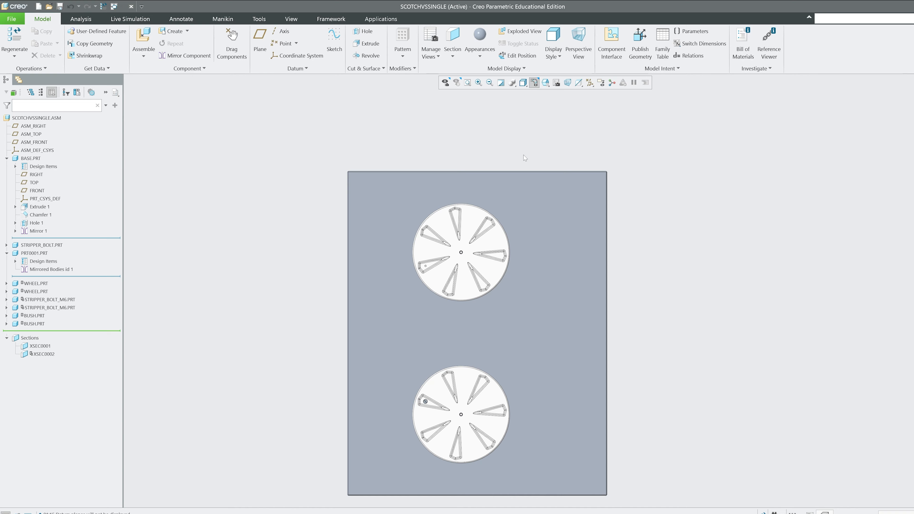
middle_click_drag(523, 155, 538, 223)
scroll(560, 310, "down", 5)
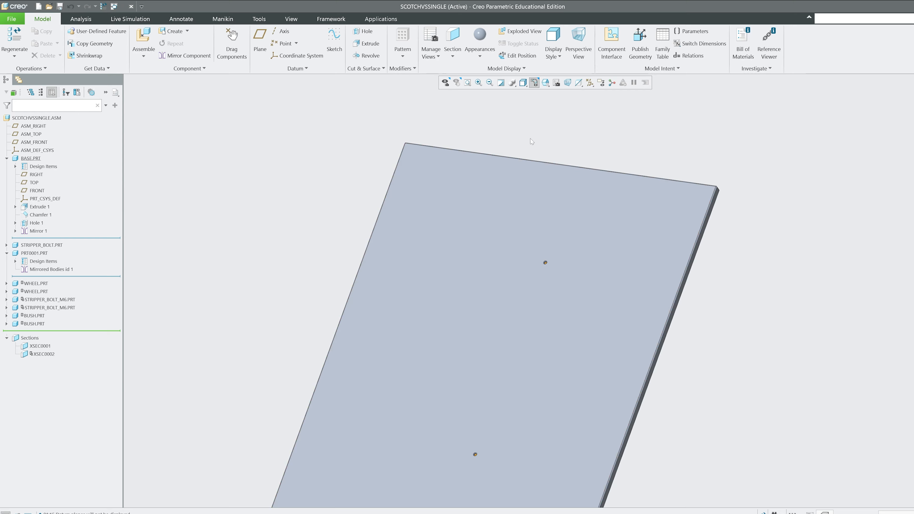
left_click(485, 198)
left_click(498, 157)
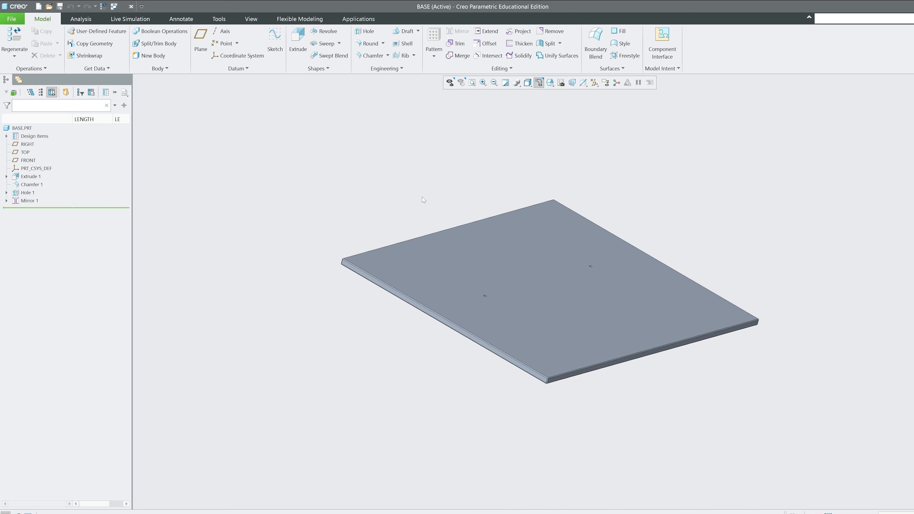
Step: Display the datums and create a datum plane through one hole's axis, parallel to the base's FRONT plane
left_click(594, 83)
left_click(565, 134)
middle_click_drag(565, 134, 726, 226)
left_click(552, 208)
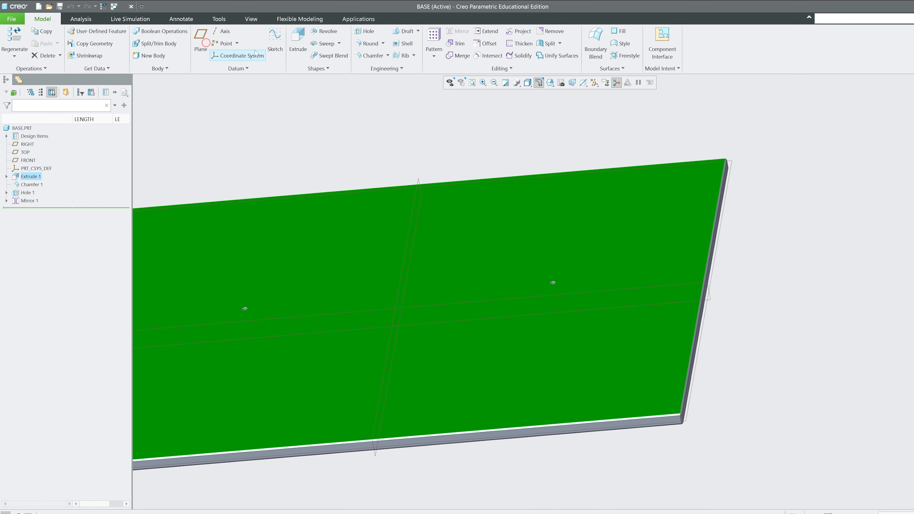
left_click(204, 41)
left_click(594, 82)
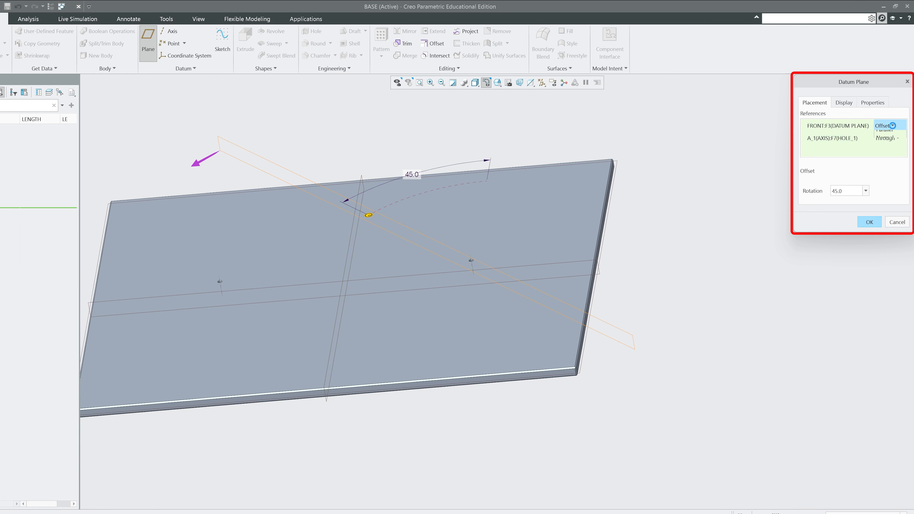
left_click(892, 125)
left_click(884, 146)
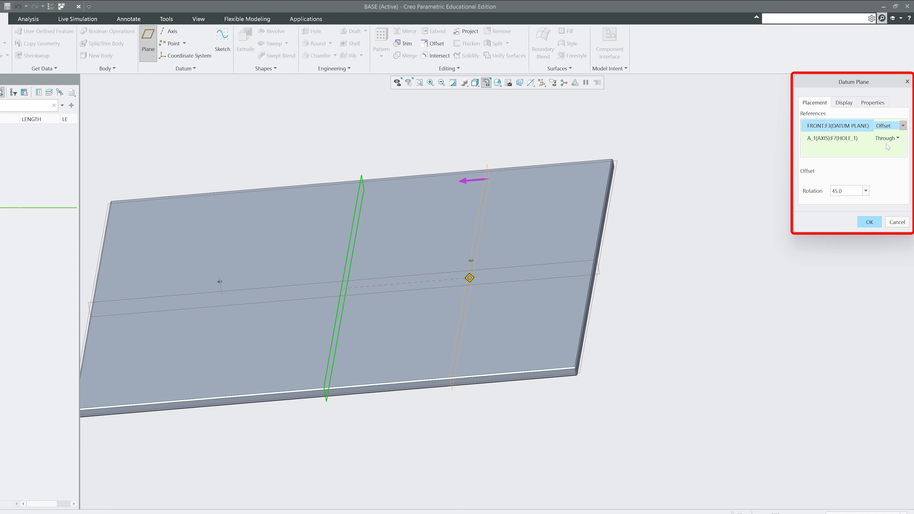
left_click(869, 222)
Step: Mirror the new datum plane about the FRONT plane and close the base part to return to the assembly
left_click(404, 31)
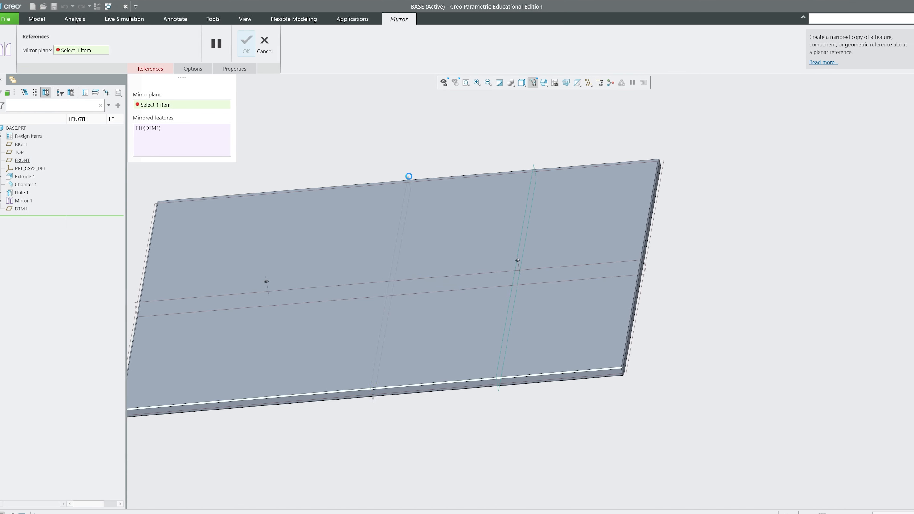
left_click(408, 177)
left_click(246, 43)
left_click(245, 19)
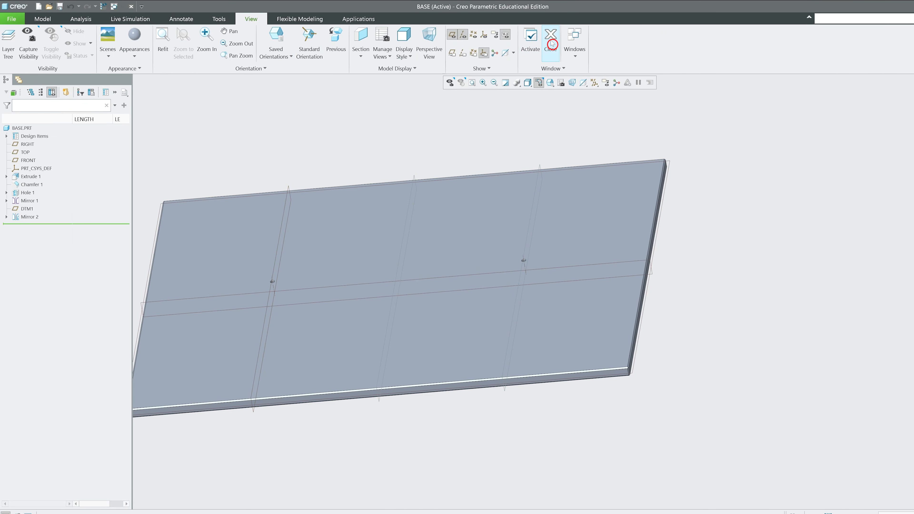
left_click(552, 43)
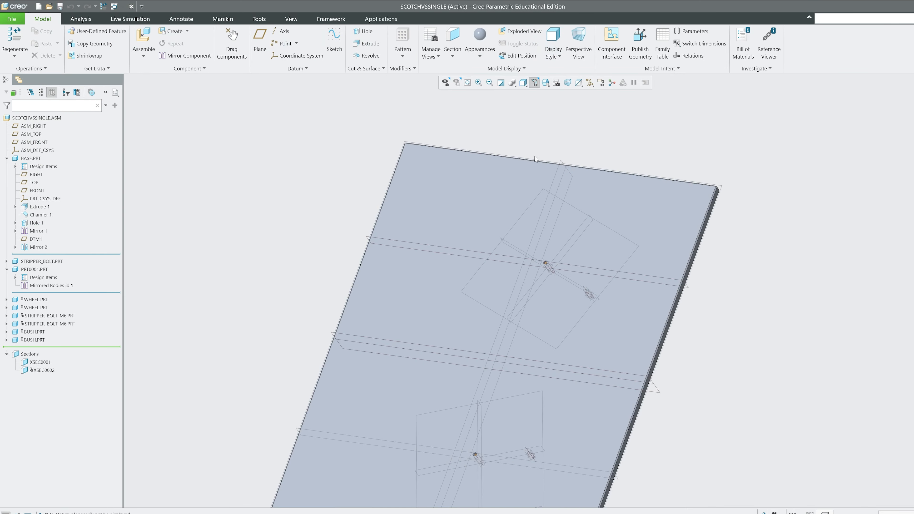
Step: Insert the bearing.prt component into the assembly
middle_click_drag(605, 356, 615, 376)
scroll(615, 375, "down", 5)
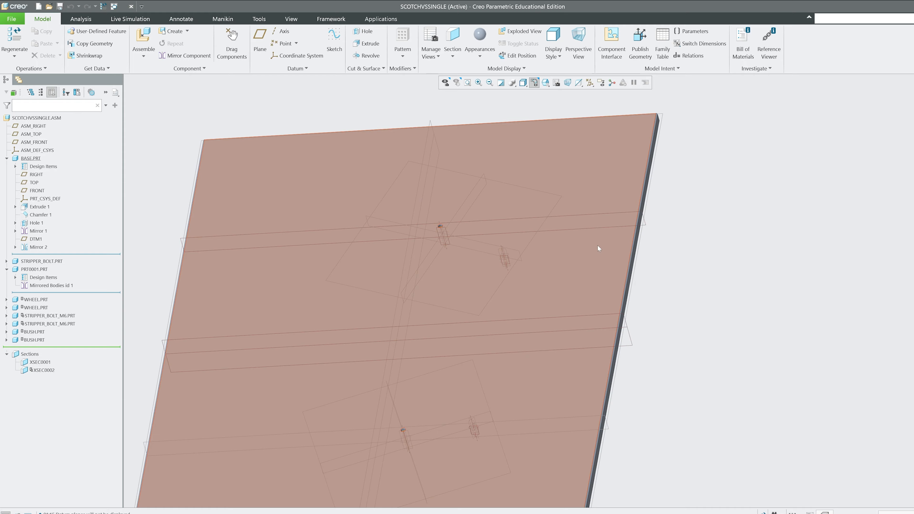
mouse_move(630, 153)
middle_mouse_down()
mouse_move(689, 232)
mouse_move(672, 243)
middle_mouse_up()
middle_click_drag(640, 286, 537, 245)
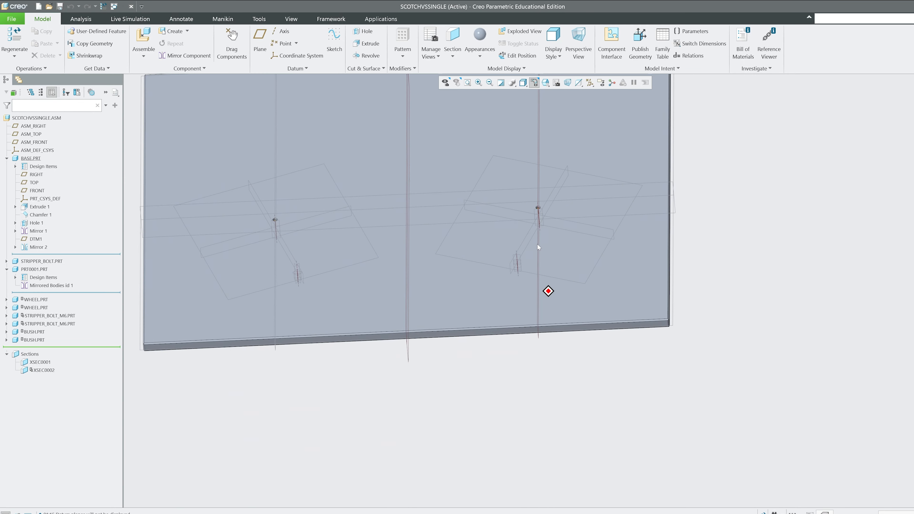
mouse_move(498, 294)
middle_mouse_down()
mouse_move(511, 295)
mouse_move(470, 285)
mouse_move(309, 95)
mouse_move(332, 92)
middle_mouse_up()
left_click(143, 36)
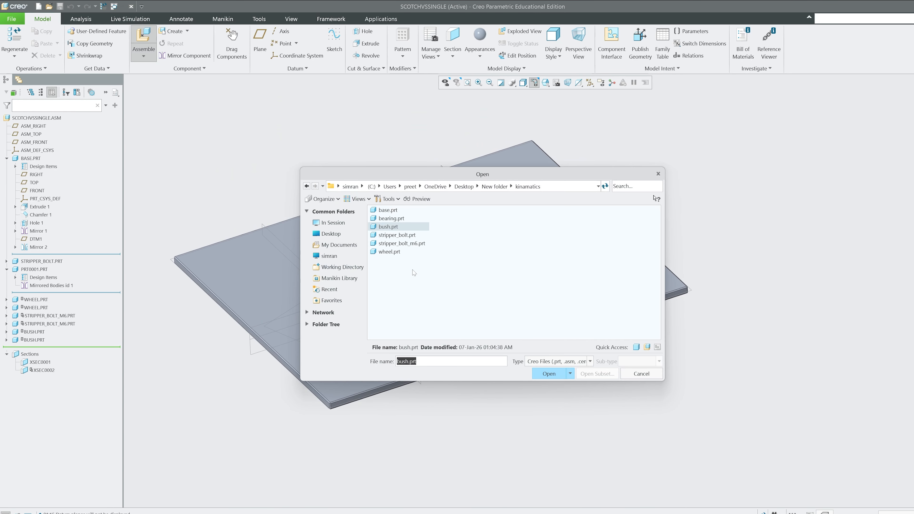
double_click(392, 218)
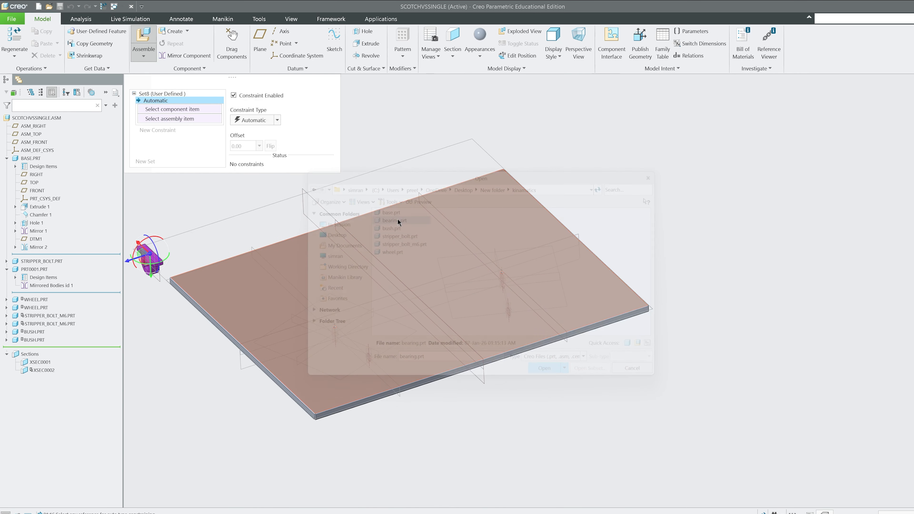
Step: Make the bearing's flat mounting face coincident with the base plate's top face
scroll(245, 252, "up", 5)
left_click(239, 252)
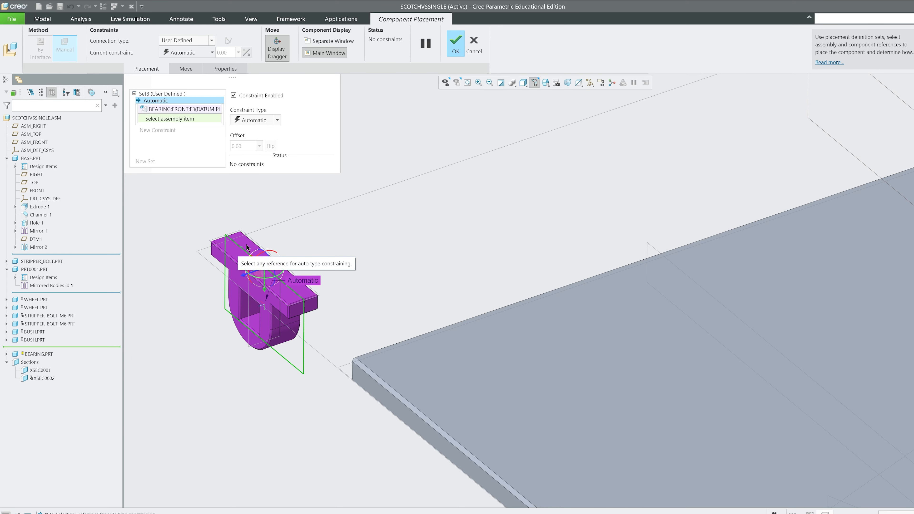
right_click(324, 226)
left_click(291, 279)
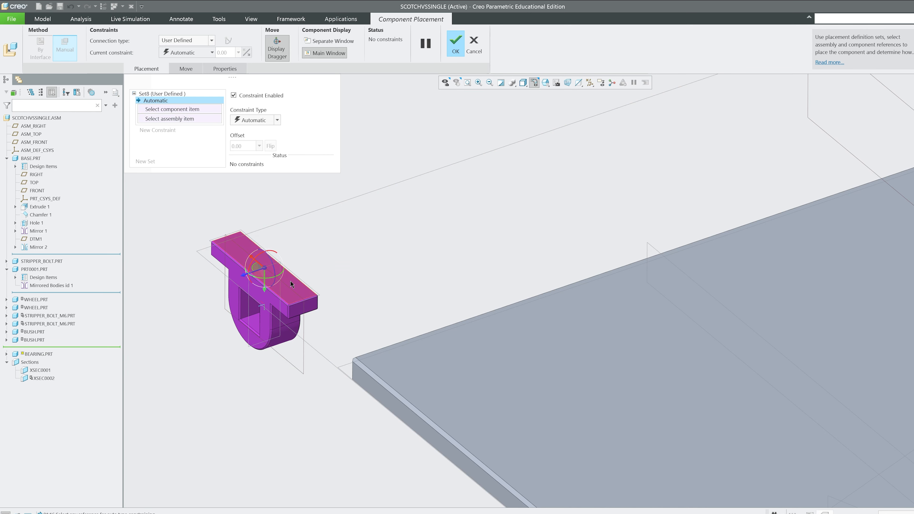
scroll(235, 227, "up", 5)
left_click(270, 293)
scroll(235, 223, "down", 3)
scroll(234, 225, "down", 5)
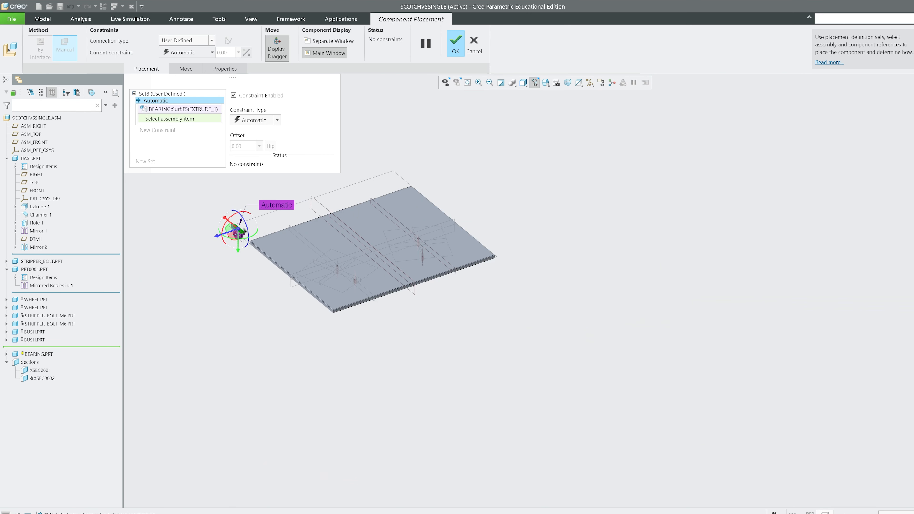
scroll(535, 245, "up", 3)
scroll(549, 265, "down", 4)
scroll(562, 288, "up", 3)
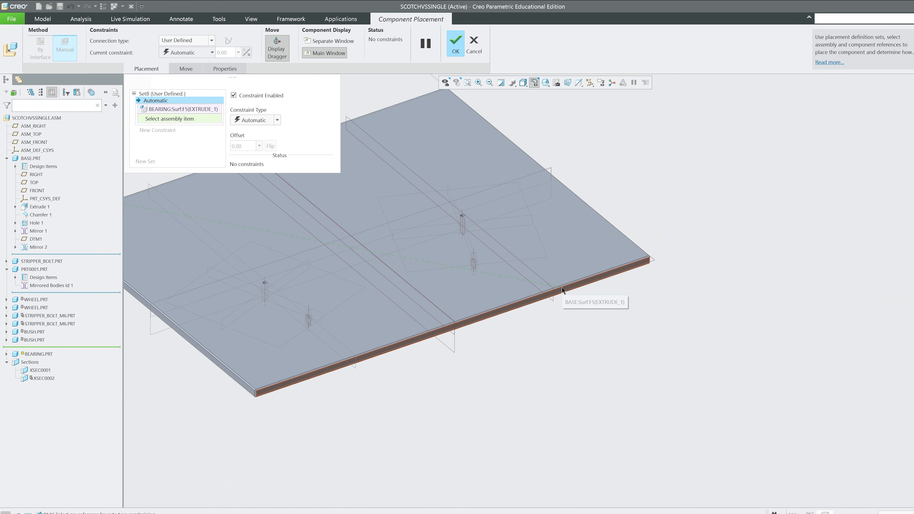
middle_click_drag(562, 287, 514, 236)
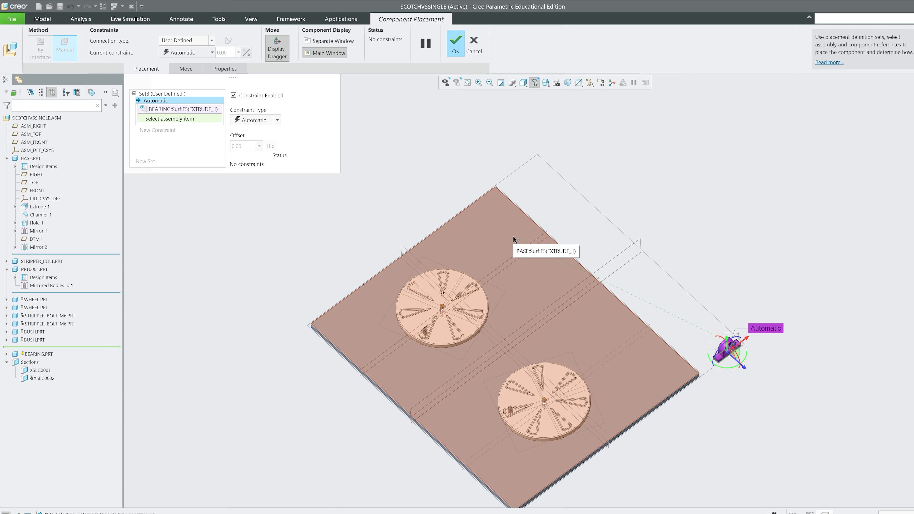
left_click(502, 245)
Step: Constrain the bearing's RIGHT datum plane as Coincident with the base's DTM1 plane through the hole
left_click(514, 242)
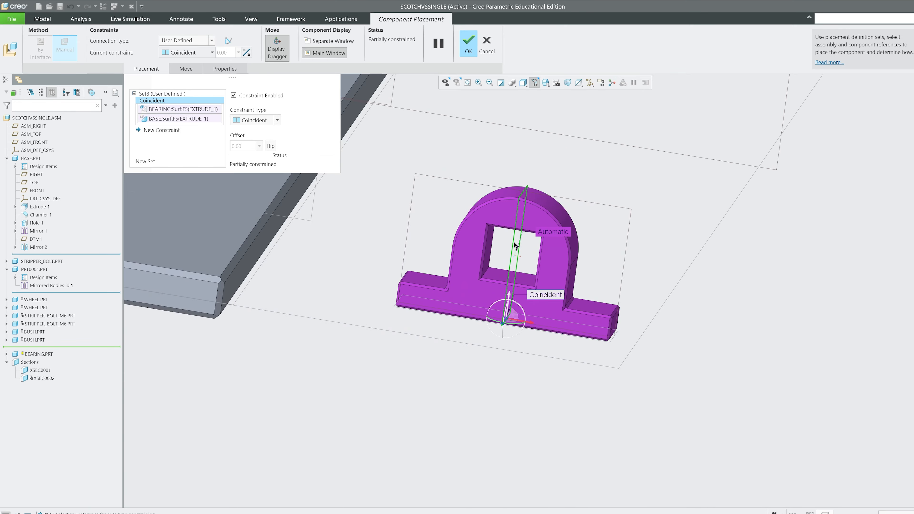
middle_click_drag(514, 245, 604, 346)
scroll(484, 281, "down", 3)
middle_click_drag(646, 319, 603, 317)
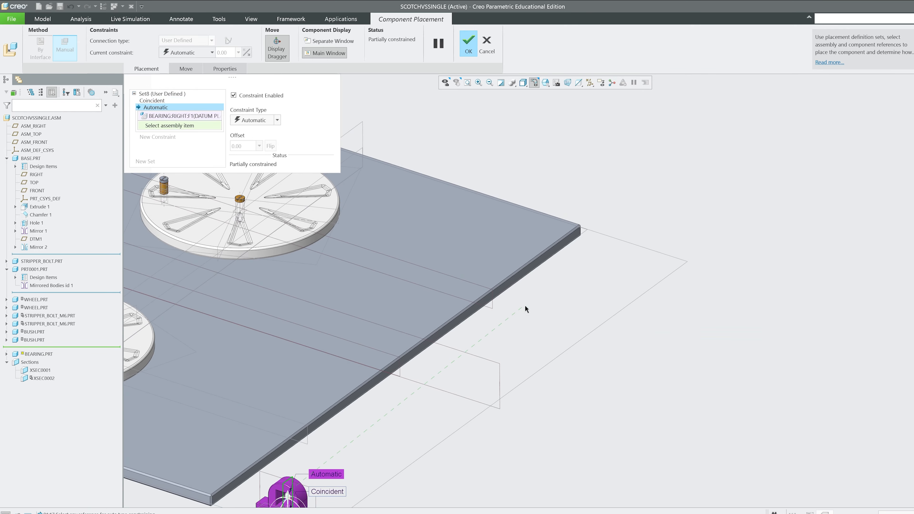
left_click(496, 307)
left_click(277, 121)
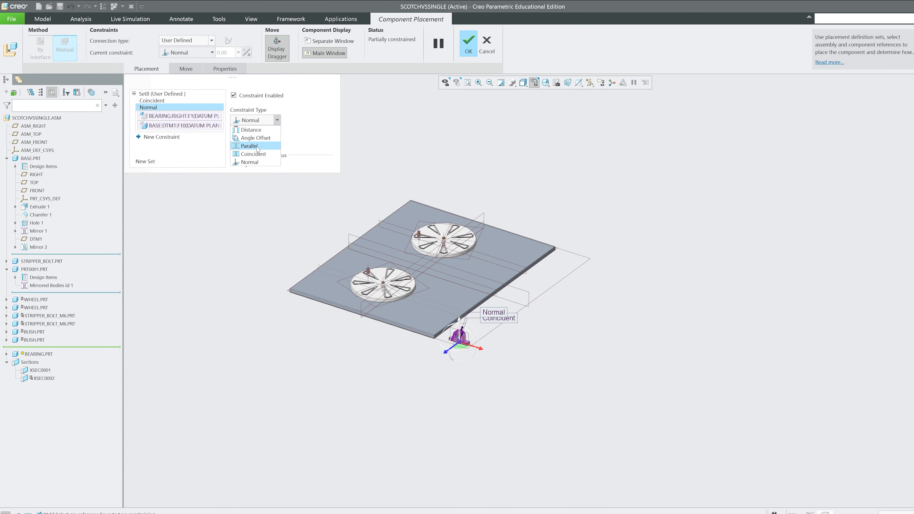
left_click(259, 153)
Step: Constrain the bearing's side face at a distance of 450 from the base's RIGHT datum plane
scroll(545, 283, "down", 4)
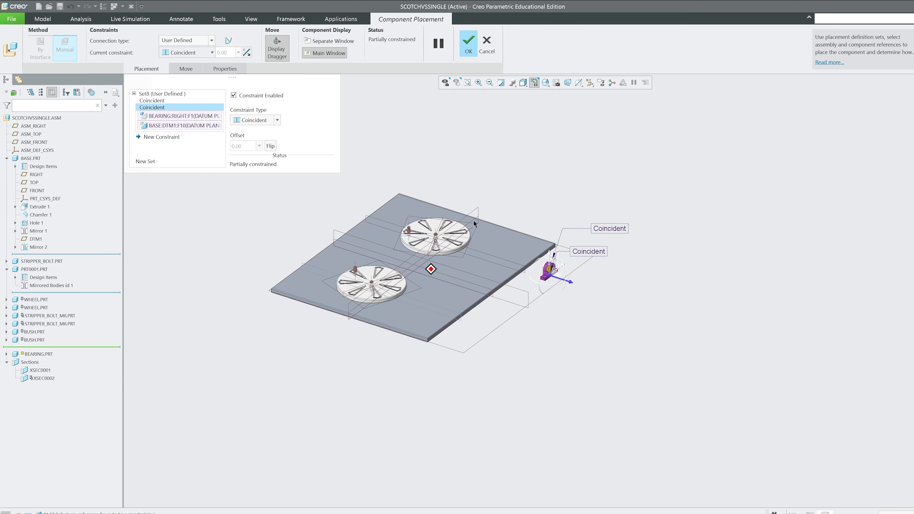
middle_click_drag(547, 281, 573, 254)
scroll(603, 252, "down", 6)
left_click(727, 331)
scroll(749, 319, "up", 4)
scroll(848, 385, "up", 5)
scroll(849, 386, "down", 3)
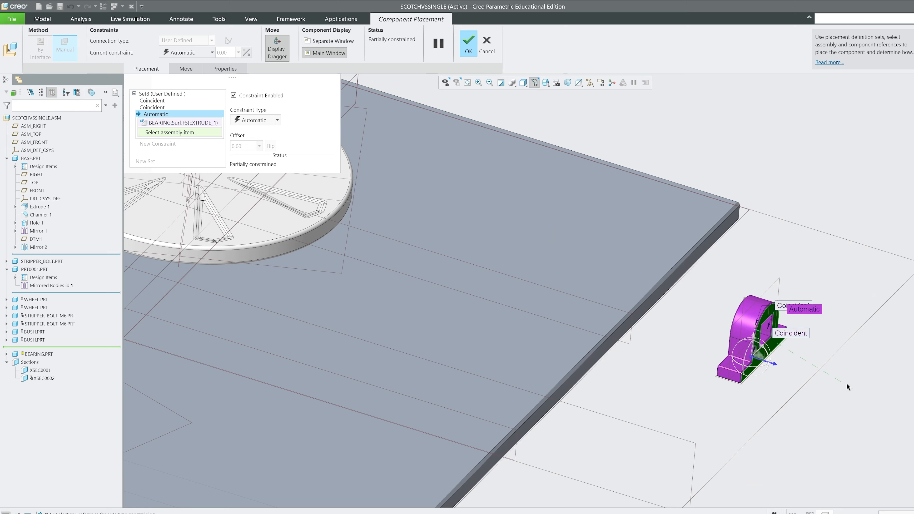
scroll(684, 340, "down", 3)
scroll(789, 328, "up", 4)
mouse_move(779, 318)
middle_mouse_down()
mouse_move(792, 327)
mouse_move(590, 271)
mouse_move(452, 253)
mouse_move(505, 174)
mouse_move(560, 177)
middle_mouse_up()
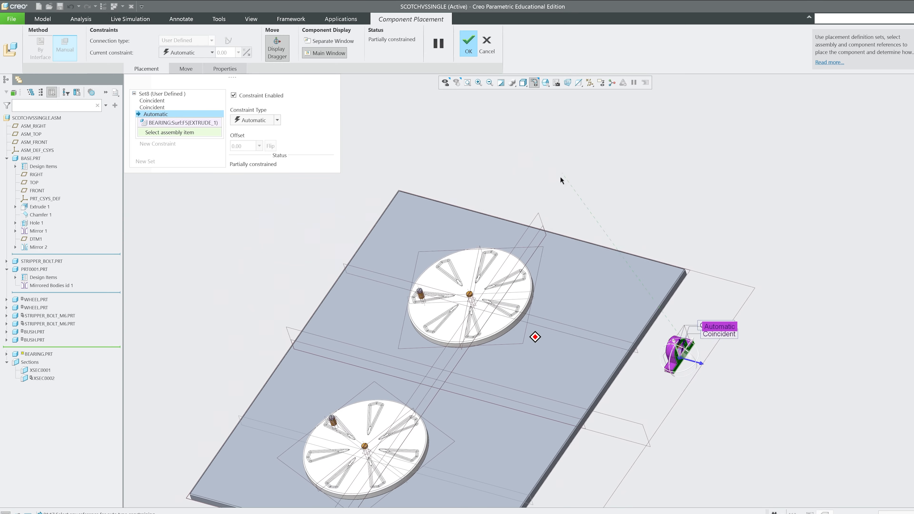
scroll(574, 263, "down", 4)
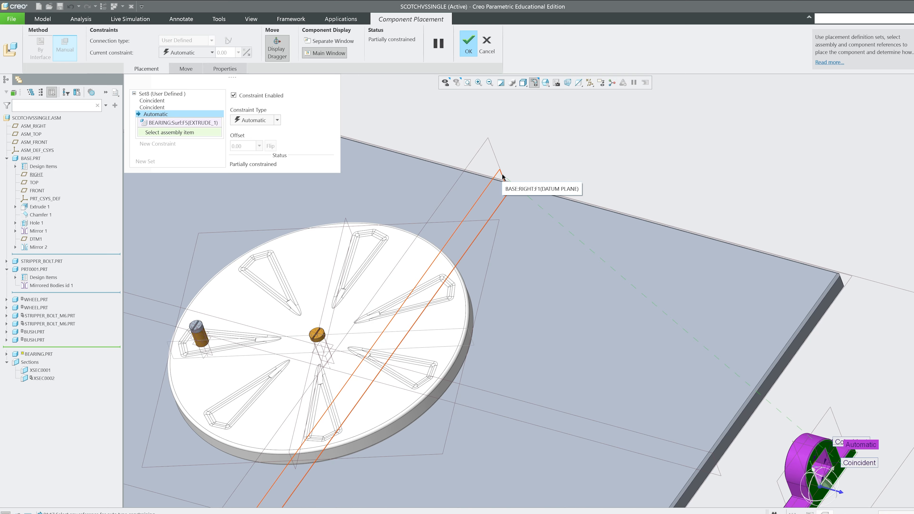
left_click(502, 175)
scroll(554, 281, "up", 4)
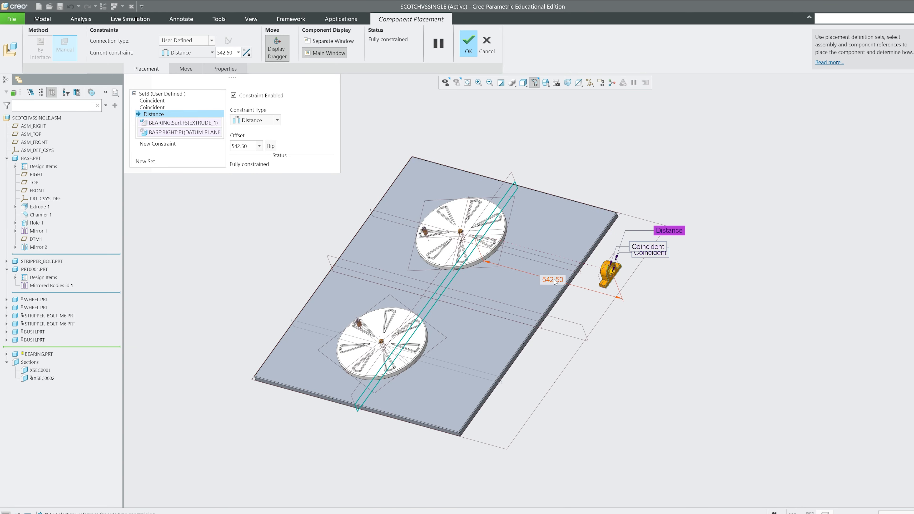
type("450")
key("Return")
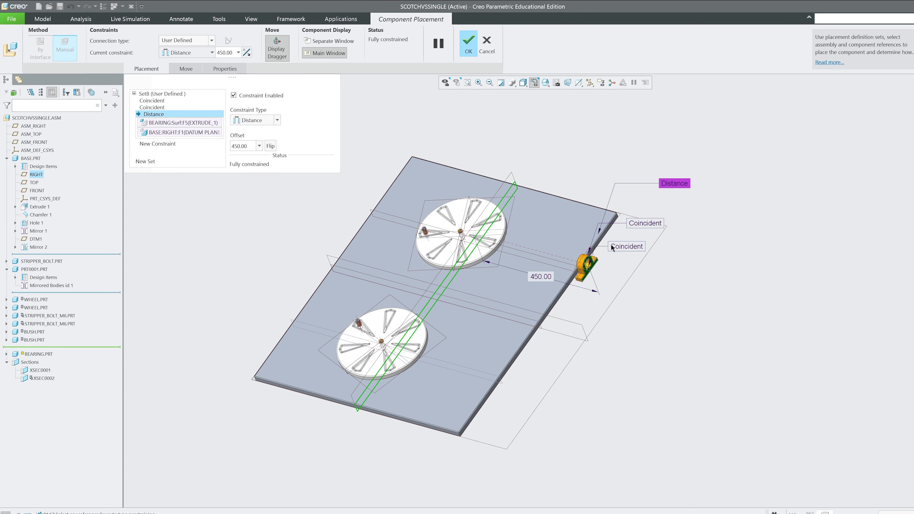
Step: Try a distance of 300 from the base's RIGHT plane, readjust it, and accept the bearing's placement
scroll(611, 244, "down", 4)
middle_click_drag(538, 236, 538, 203, "shift")
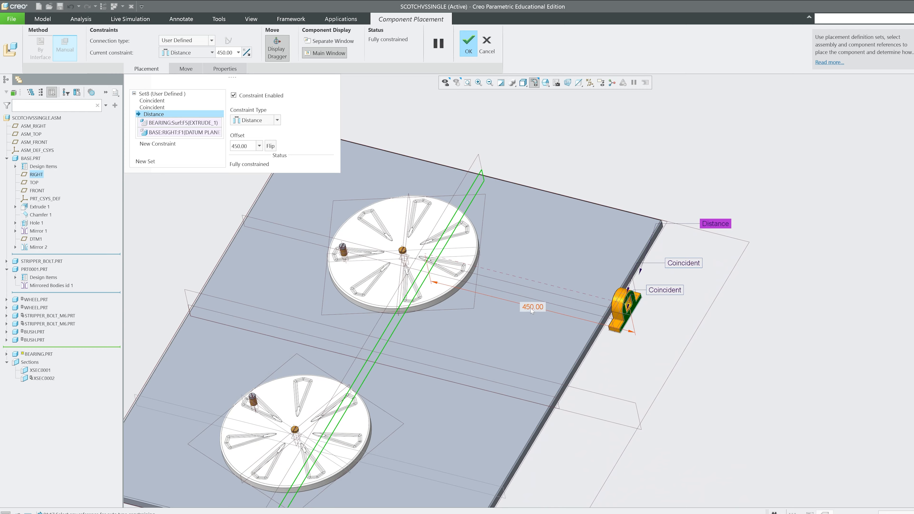
key("Return")
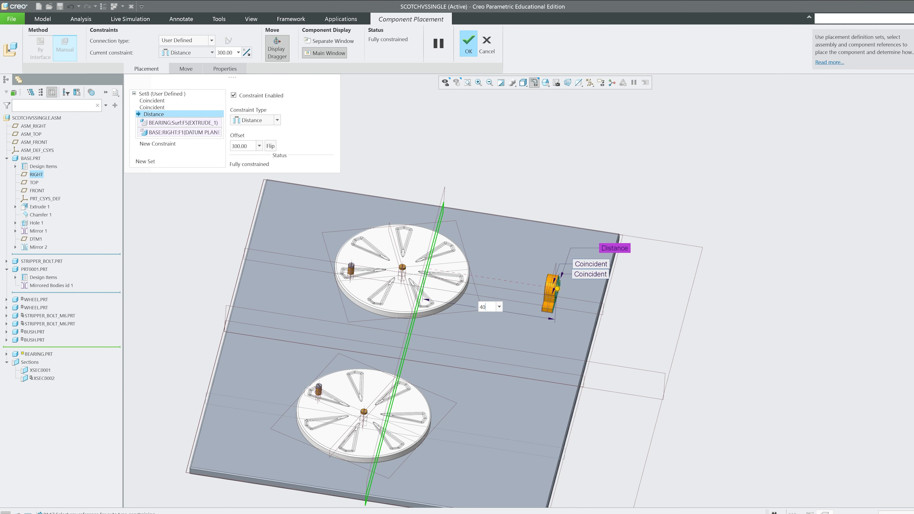
left_click(468, 44)
Step: Reopen the base plate part from the assembly for editing
middle_click_drag(451, 276, 459, 265)
left_click(551, 223)
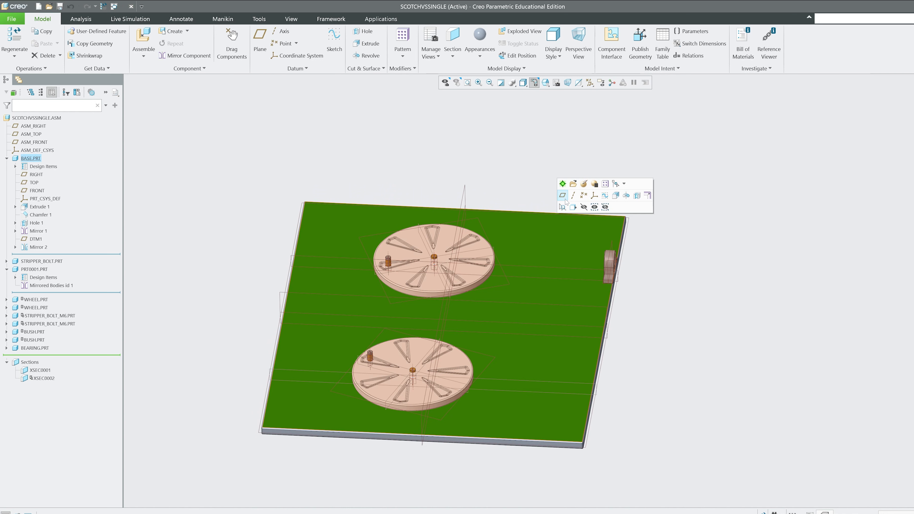
left_click(573, 184)
Step: Set the wheel mounting holes' offset from the base's RIGHT datum plane to 100
scroll(471, 263, "up", 10)
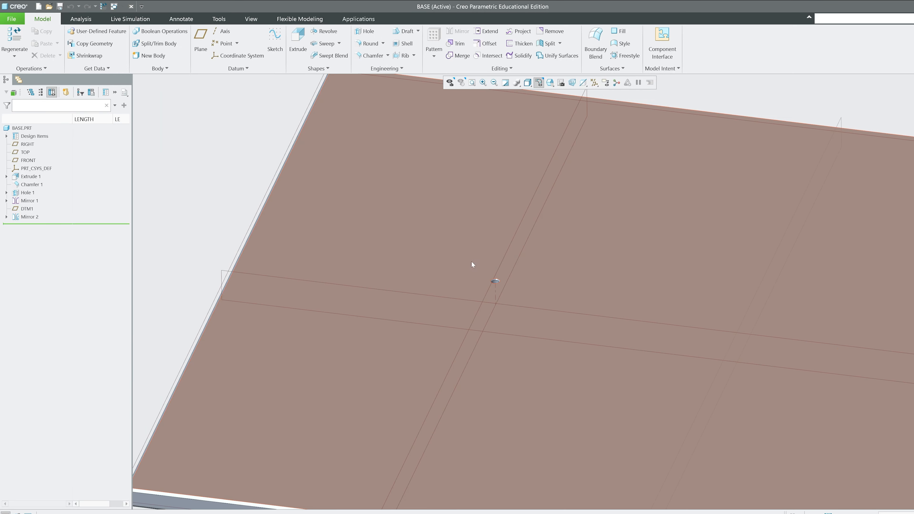
scroll(493, 279, "up", 3)
scroll(504, 285, "down", 4)
middle_click_drag(504, 284, 540, 188)
scroll(469, 276, "down", 5)
scroll(469, 277, "up", 4)
scroll(540, 188, "up", 3)
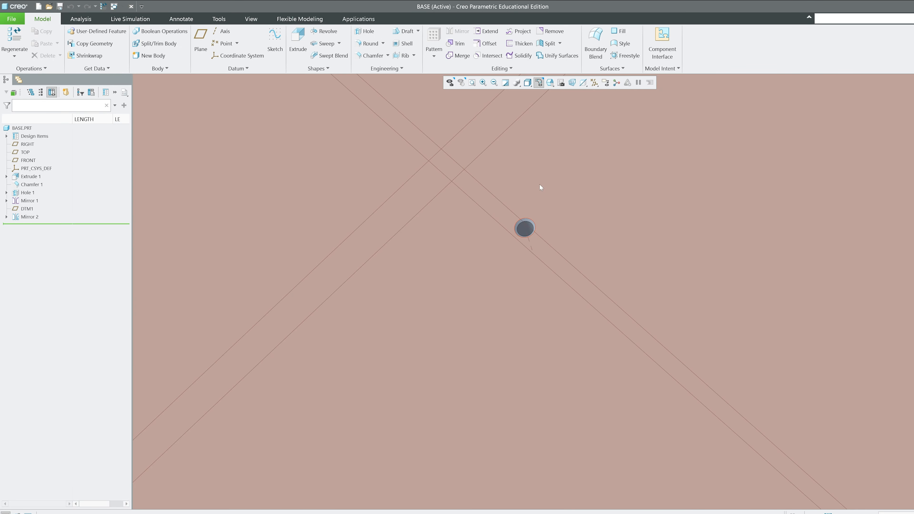
scroll(531, 230, "up", 3)
mouse_move(524, 227)
middle_mouse_down()
mouse_move(541, 235)
mouse_move(536, 227)
middle_mouse_up()
scroll(541, 234, "down", 5)
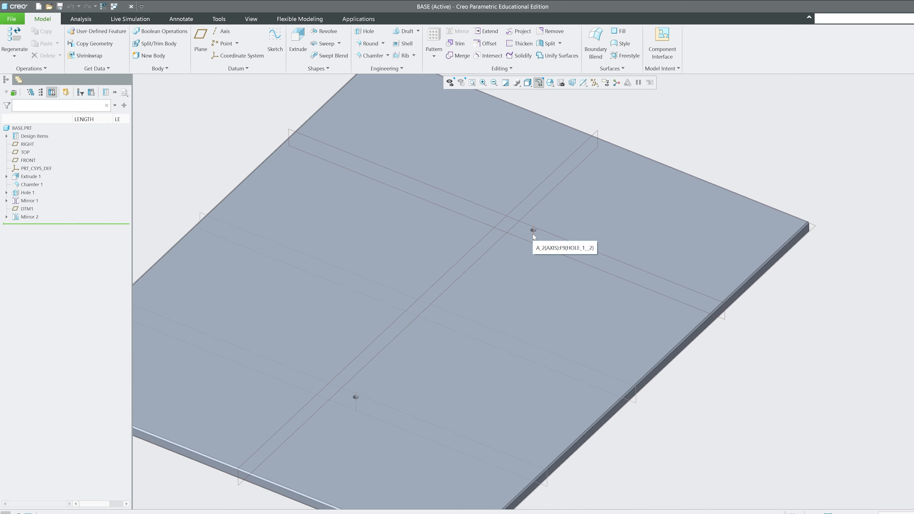
double_click(533, 230)
double_click(345, 361)
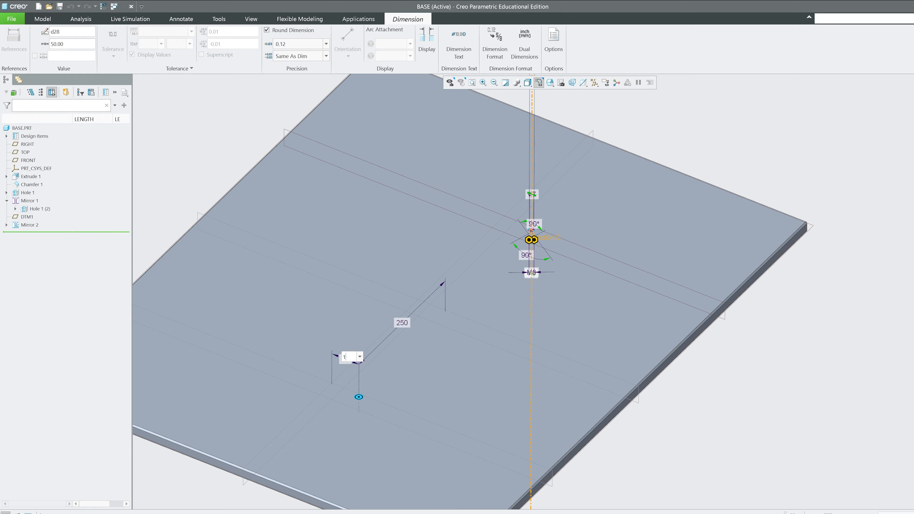
type("100")
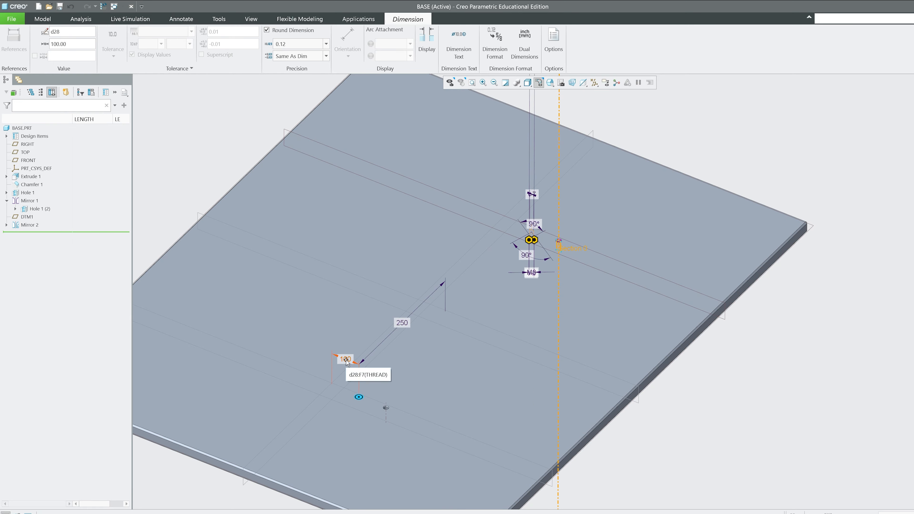
Step: Close the base part window and regenerate the assembly with the edited wheel mounting hole positions
key("Return")
left_click(194, 159)
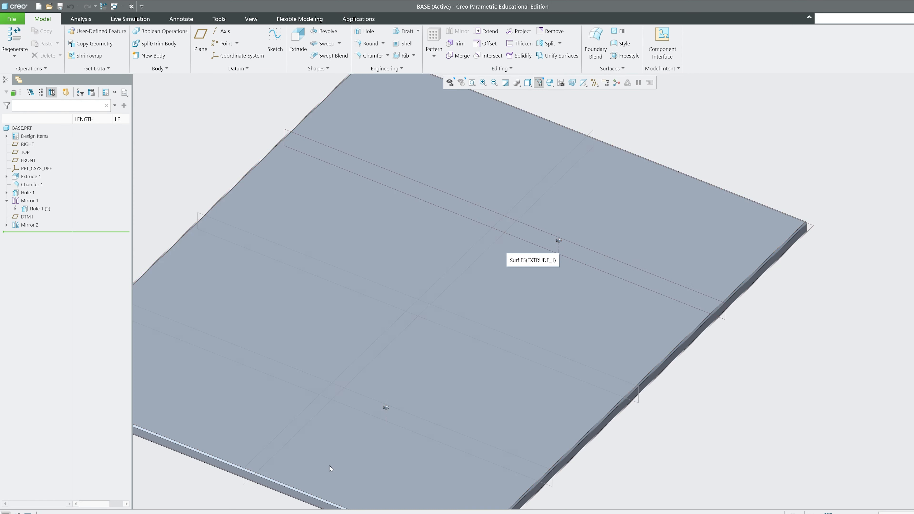
left_click(251, 19)
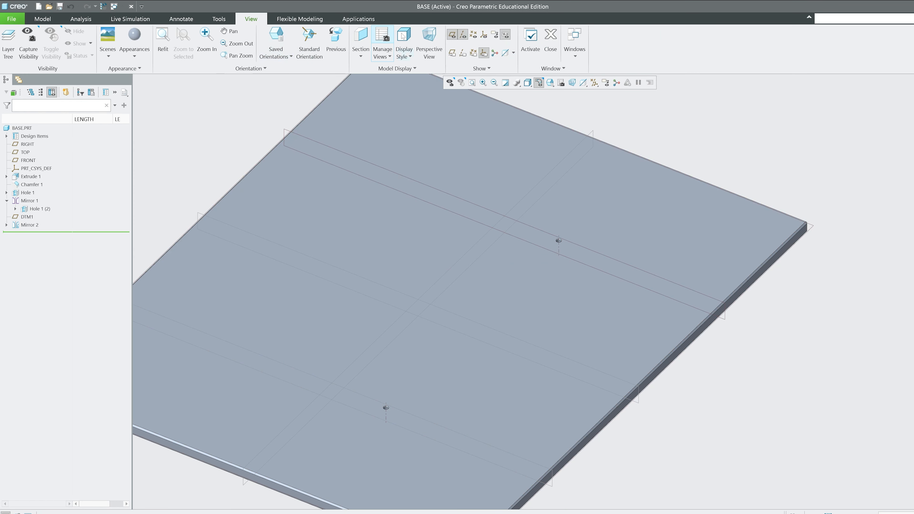
left_click(550, 47)
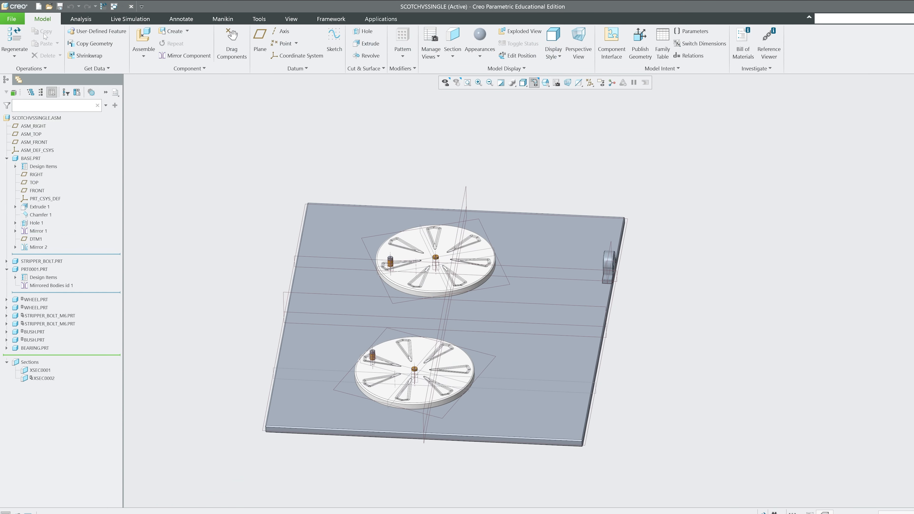
left_click(14, 35)
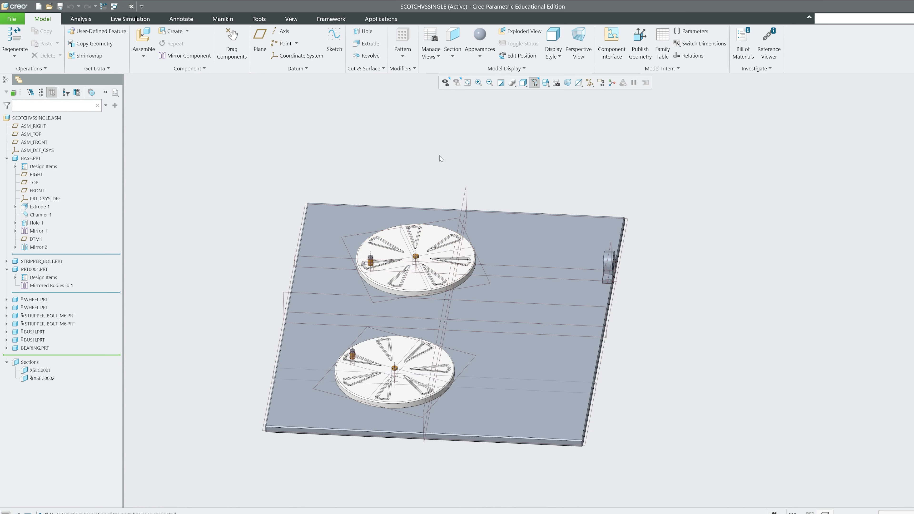
Step: Mirror the bearing about the ASM_FRONT plane as a new model PRT0002, geometry only, with dependent geometry and placement
scroll(610, 265, "down", 5)
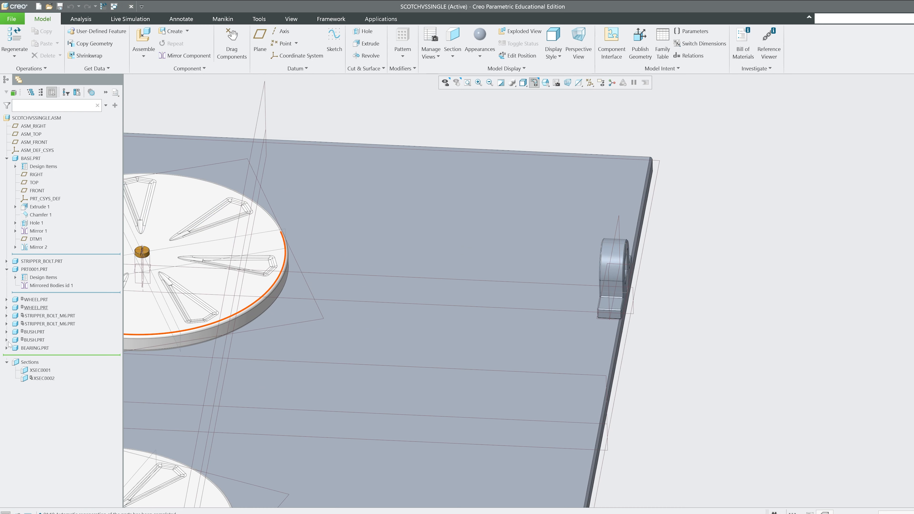
left_click(35, 348)
left_click(69, 317)
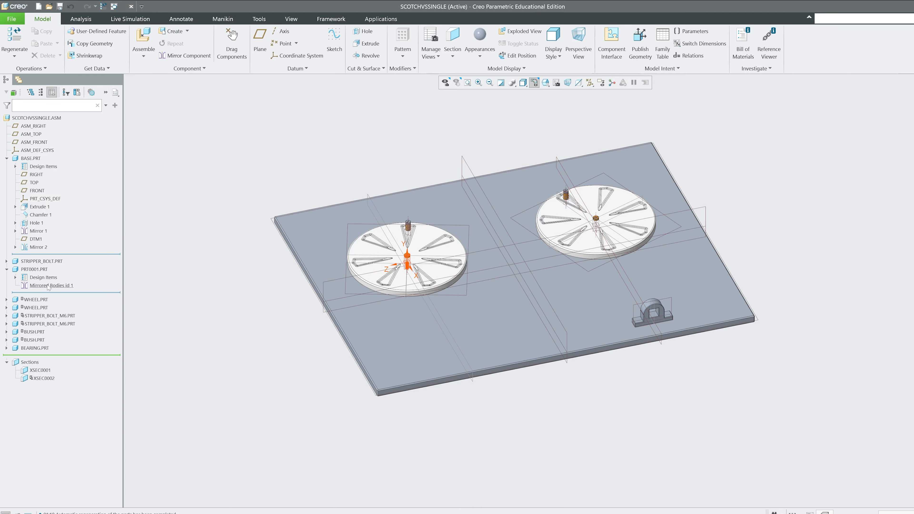
left_click(7, 158)
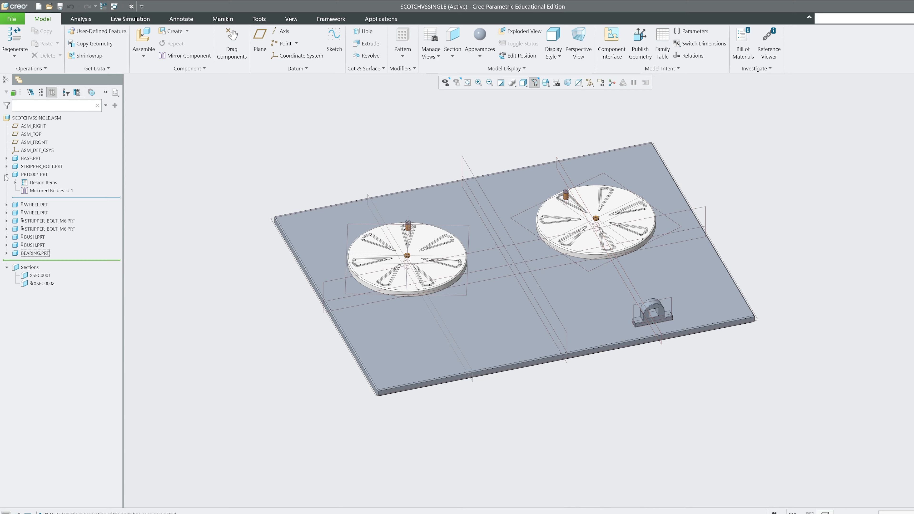
left_click(35, 253)
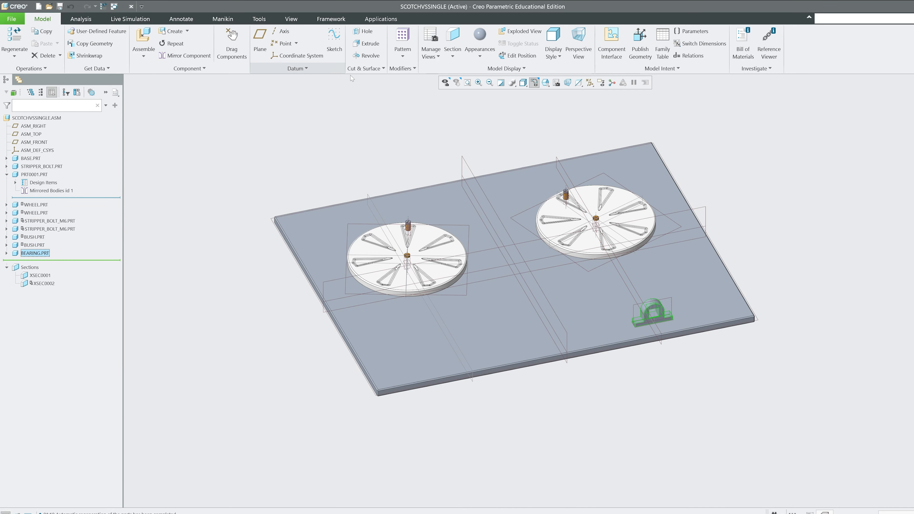
left_click(180, 55)
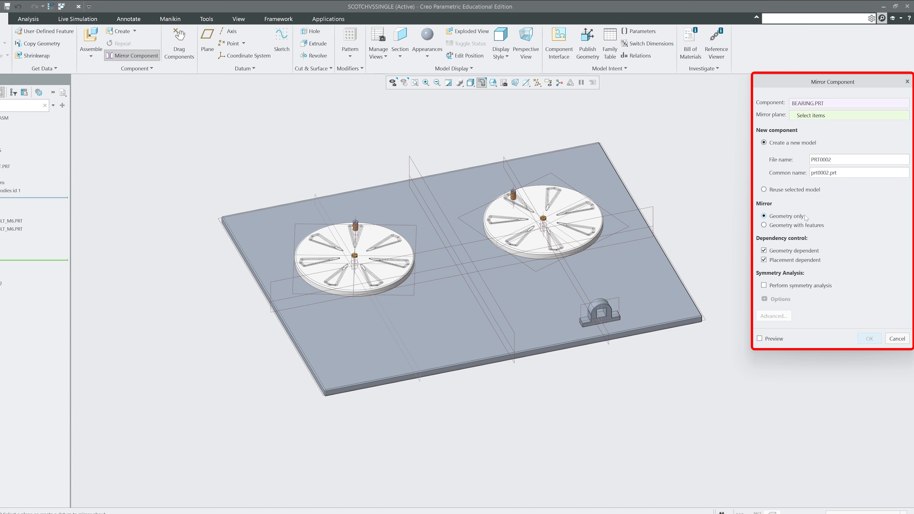
left_click(412, 162)
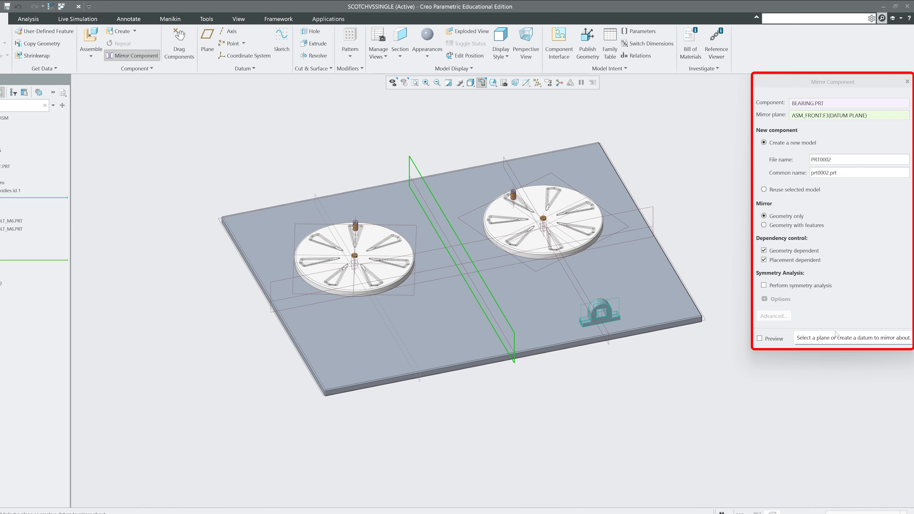
left_click(869, 339)
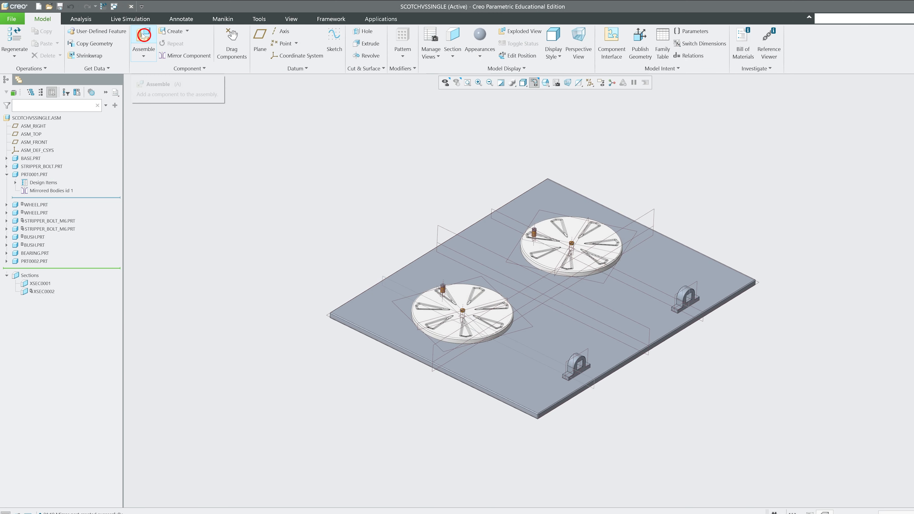
Step: Add another bearing.prt to the assembly and set its foot face coincident with a face of an already placed bearing
left_click(144, 35)
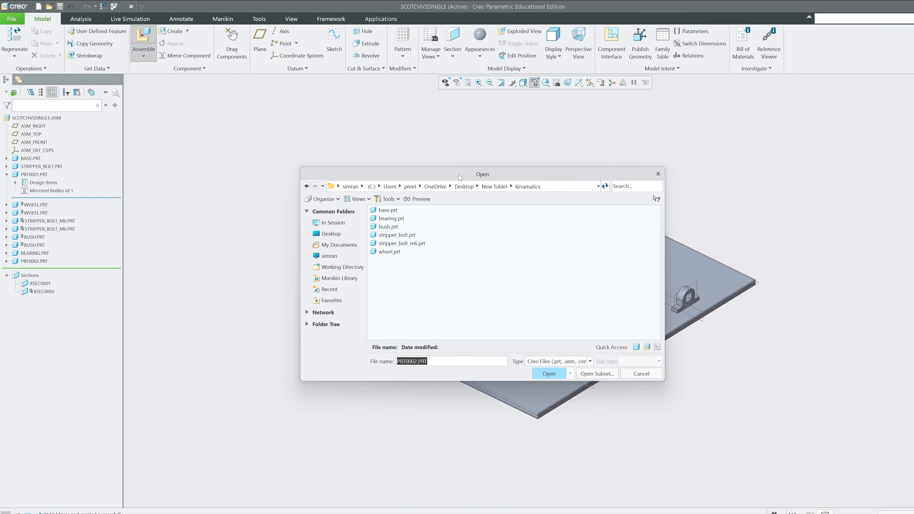
double_click(396, 218)
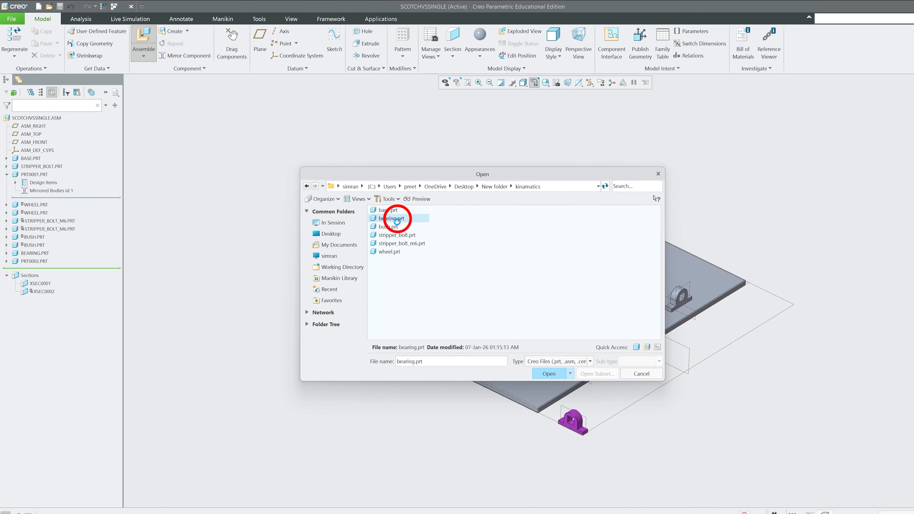
scroll(571, 376, "down", 3)
left_click(543, 329)
scroll(540, 329, "up", 5)
middle_click_drag(485, 315, 374, 413)
scroll(375, 412, "down", 3)
scroll(396, 428, "down", 4)
left_click(437, 418)
scroll(473, 427, "up", 5)
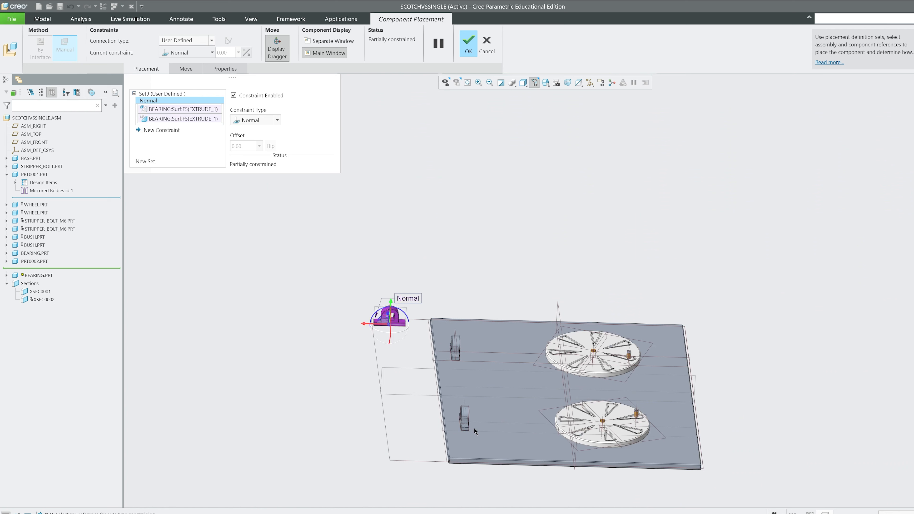
left_click(277, 120)
left_click(257, 155)
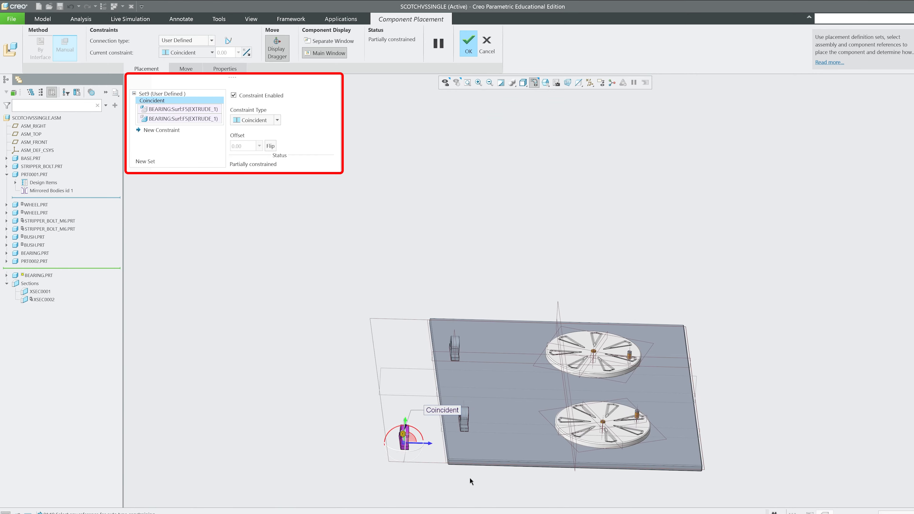
Step: Redo the alignment by making the new bearing's matching foot end face coincident with the placed bearing's end face
scroll(535, 391, "down", 2)
middle_click_drag(535, 391, 531, 384)
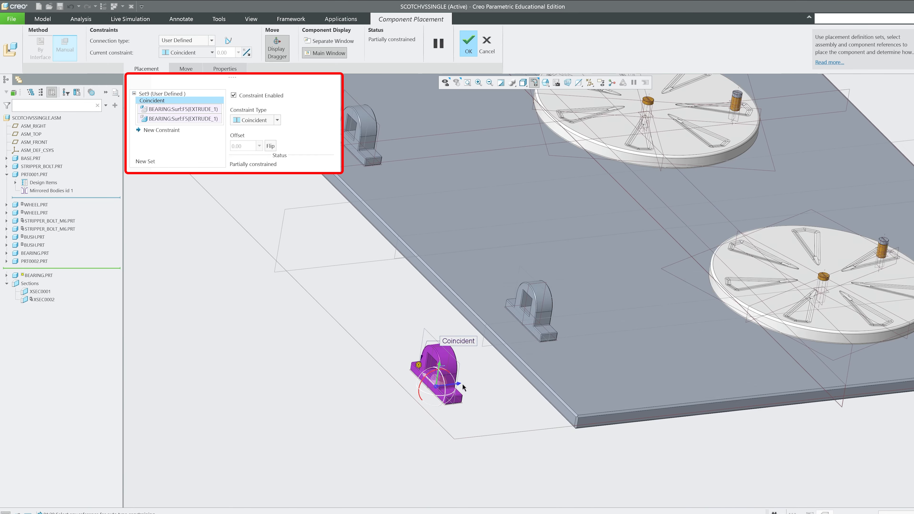
right_click(460, 343)
left_click(448, 359)
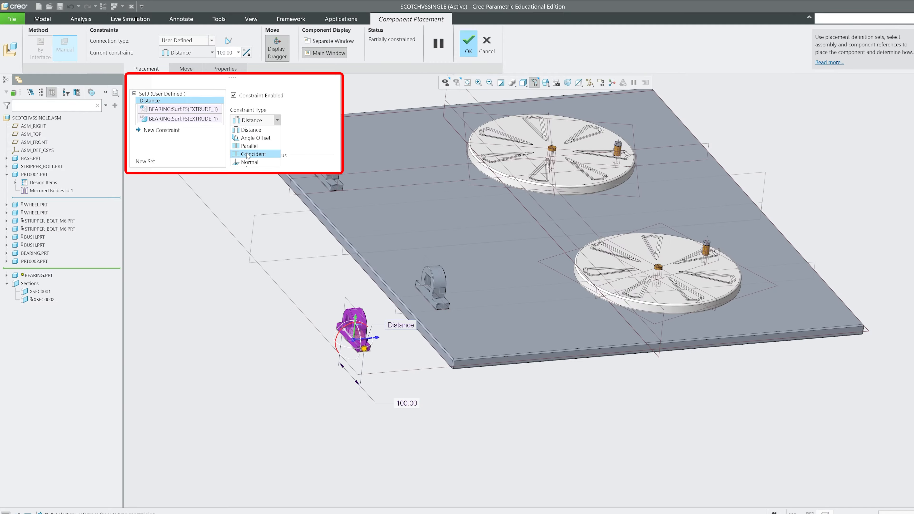
left_click(246, 156)
scroll(321, 324, "down", 4)
scroll(331, 282, "up", 4)
middle_click_drag(332, 285, 330, 282)
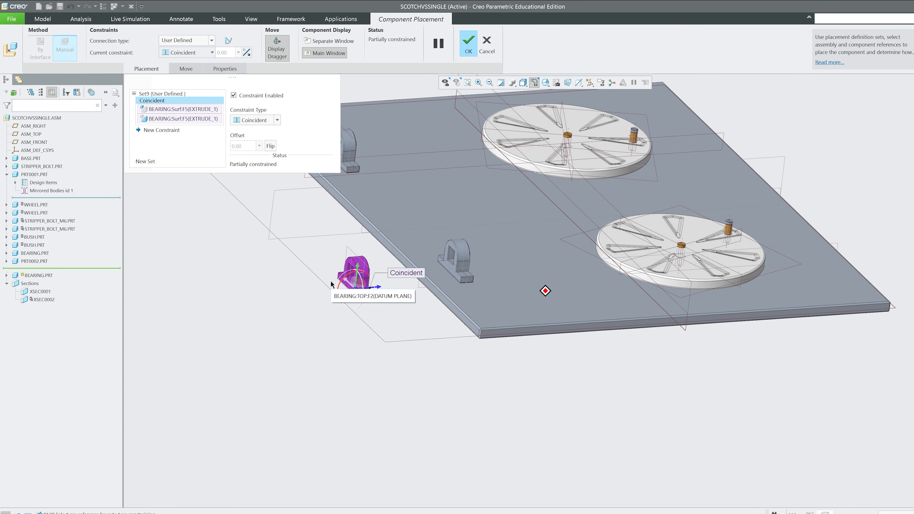
Step: Constrain the new bearing's side face 50 from the base's opposite edge face, flipped inward over the plate
scroll(330, 285, "down", 6)
left_click(448, 228)
scroll(448, 228, "up", 8)
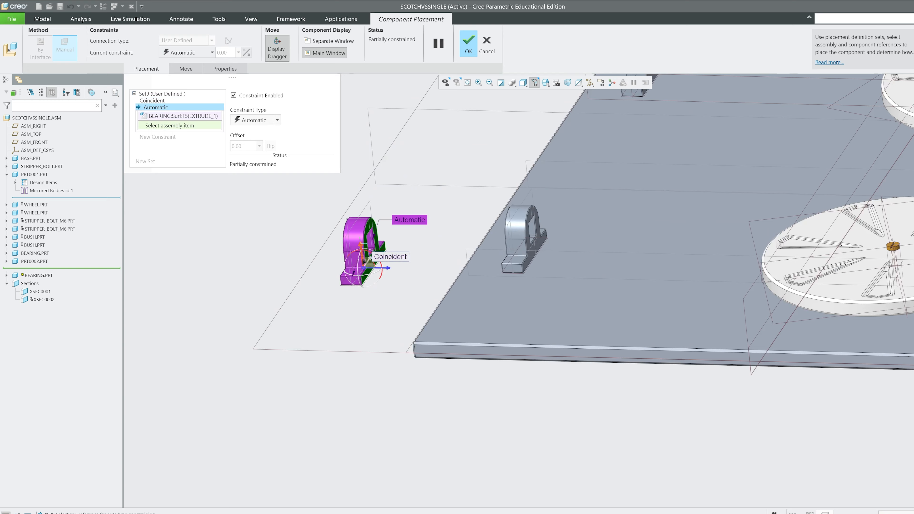
scroll(715, 252, "down", 5)
left_click(707, 260)
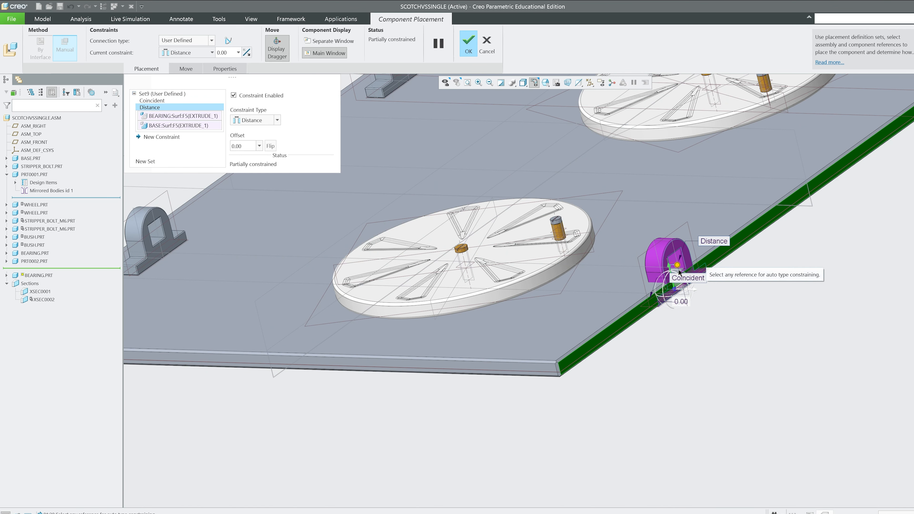
scroll(768, 292, "down", 2)
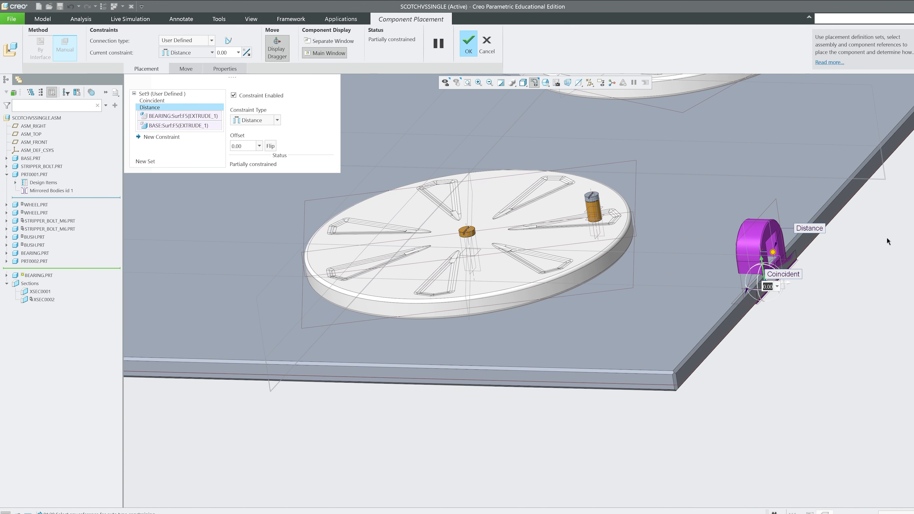
type("50")
key("Return")
left_click(270, 146)
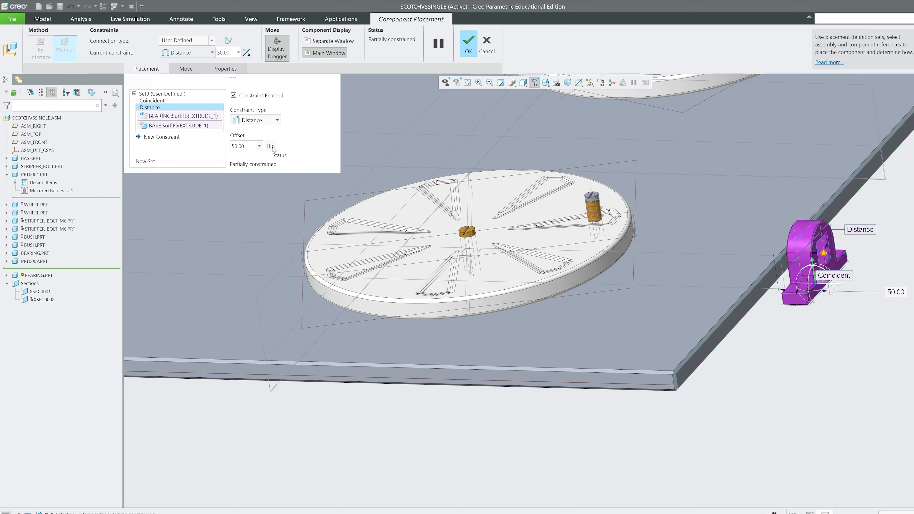
Step: Seat the new bearing's underside on the base's top face and accept the placement
scroll(695, 184, "down", 4)
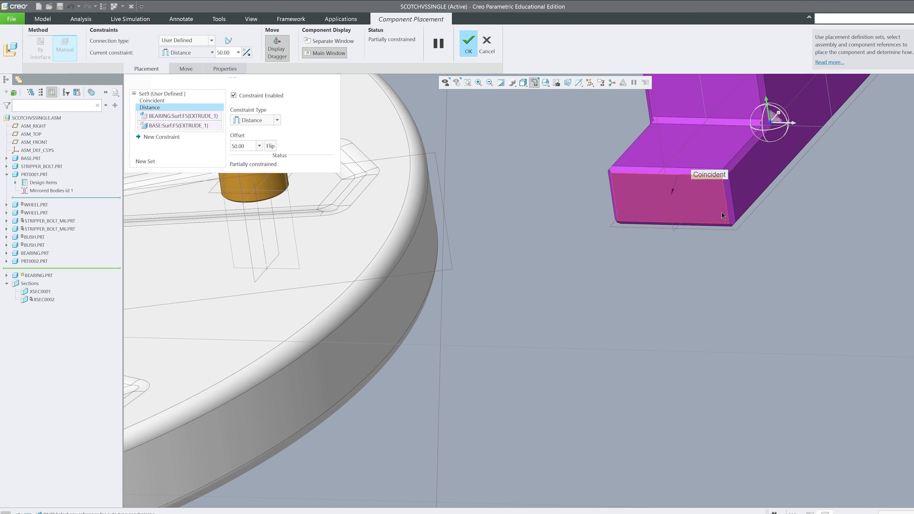
left_click(722, 212)
scroll(723, 219, "up", 1)
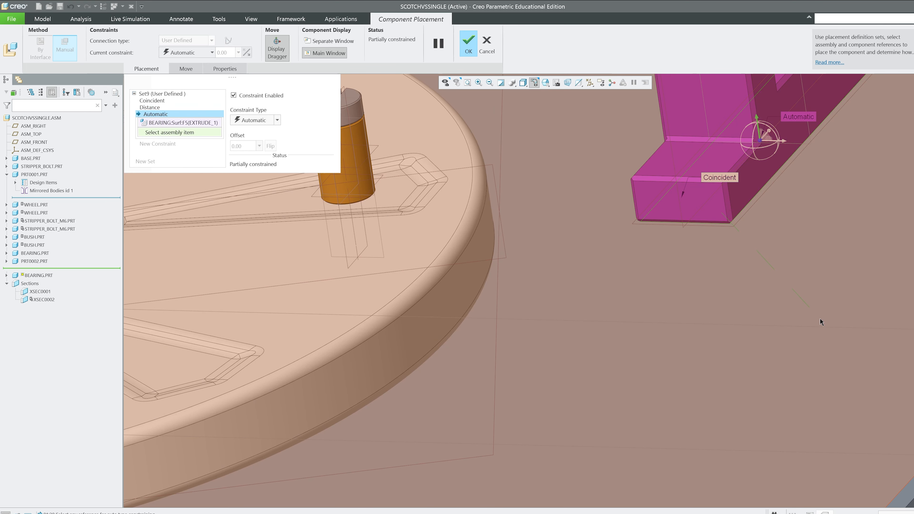
left_click(820, 319)
scroll(762, 306, "up", 5)
left_click(476, 36)
Step: Hide all datum planes, axes and other datum entities in the assembly view
scroll(295, 290, "up", 3)
middle_click_drag(422, 290, 869, 291)
middle_click_drag(713, 422, 795, 153)
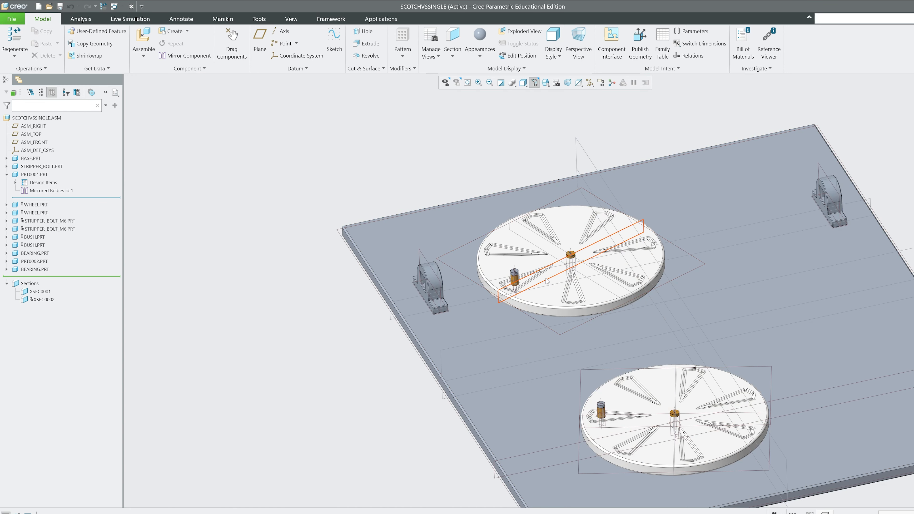
scroll(545, 274, "up", 2)
scroll(560, 260, "down", 1)
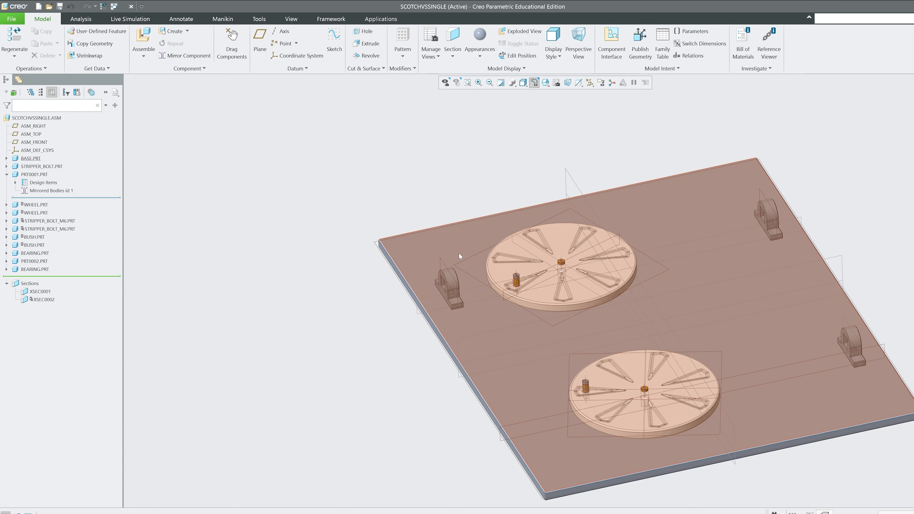
middle_click_drag(468, 274, 583, 98)
left_click(589, 84)
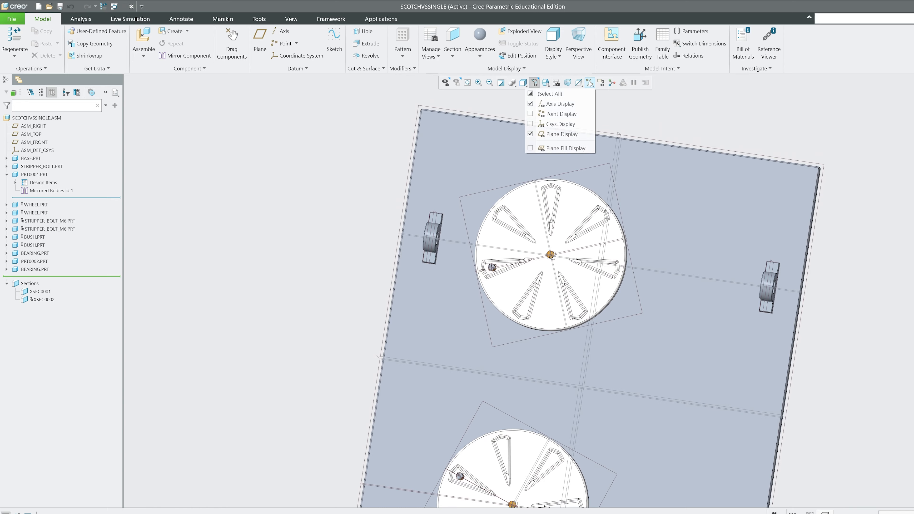
left_click(573, 92)
left_click(573, 92)
scroll(475, 310, "up", 1)
middle_click_drag(486, 360, 443, 285)
scroll(442, 284, "down", 2)
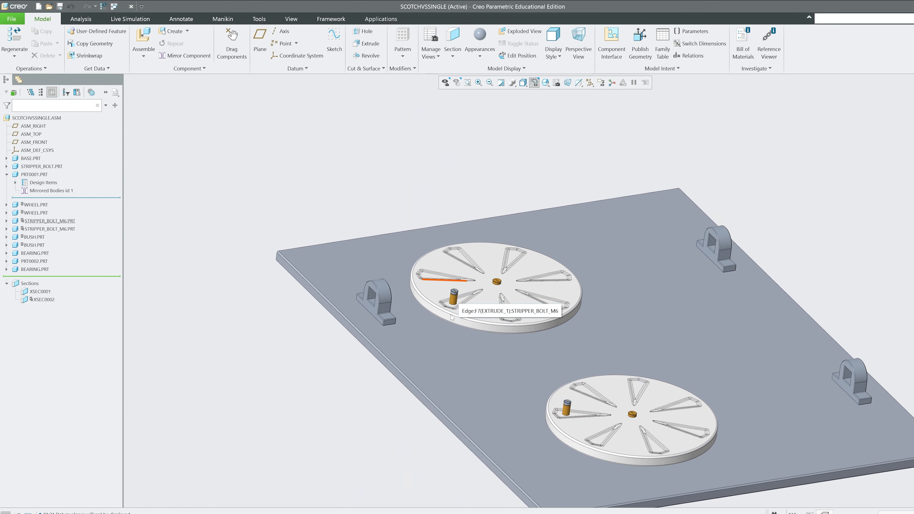
Step: Apply the ptc-std-steel appearance to all three bearings and show the assembly shaded without edges
left_click(480, 52)
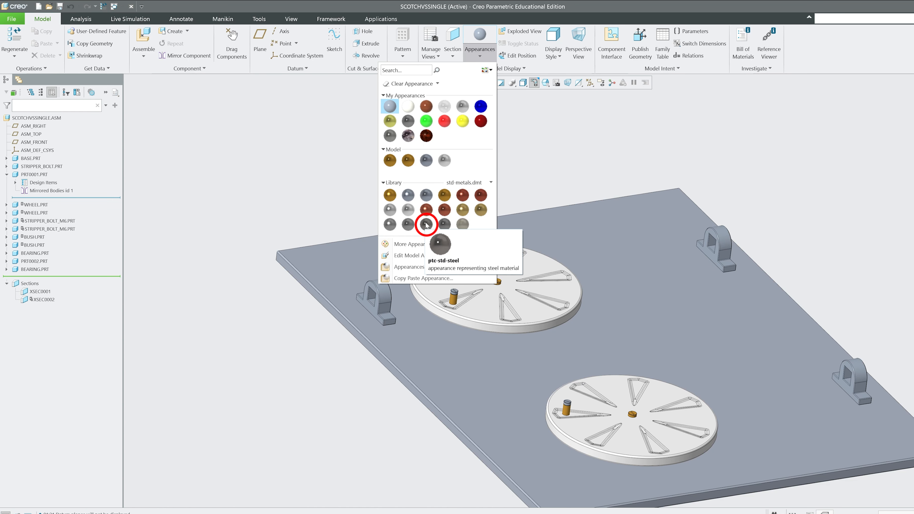
left_click(408, 225)
left_click(376, 301)
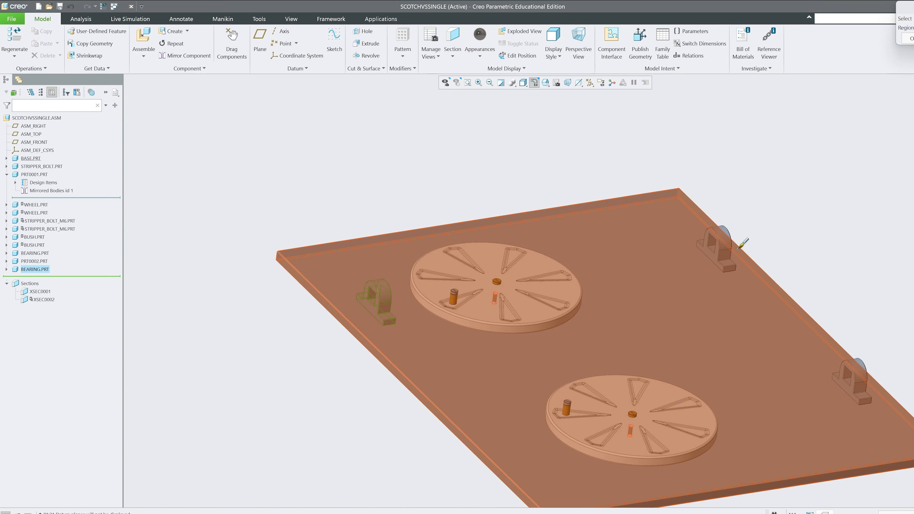
left_click(730, 265, "ctrl")
left_click(860, 371, "ctrl")
middle_click(908, 249)
left_click(523, 82)
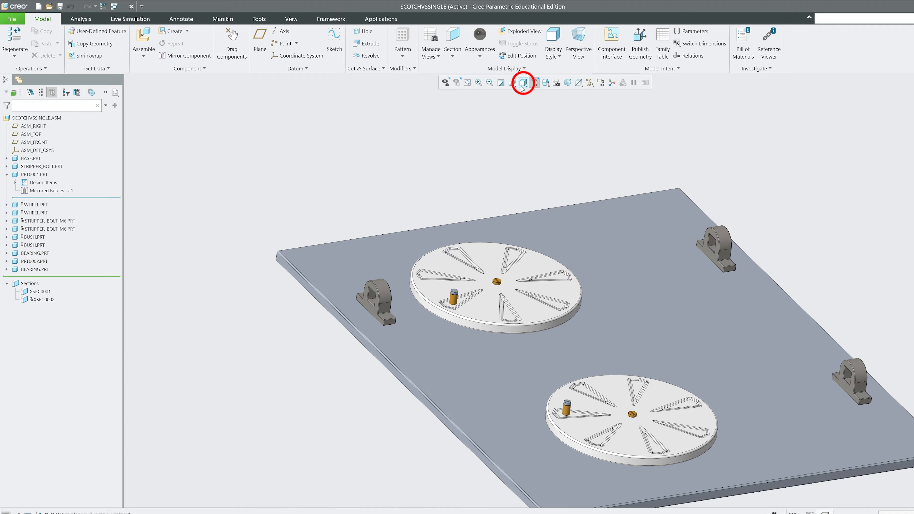
left_click(476, 114)
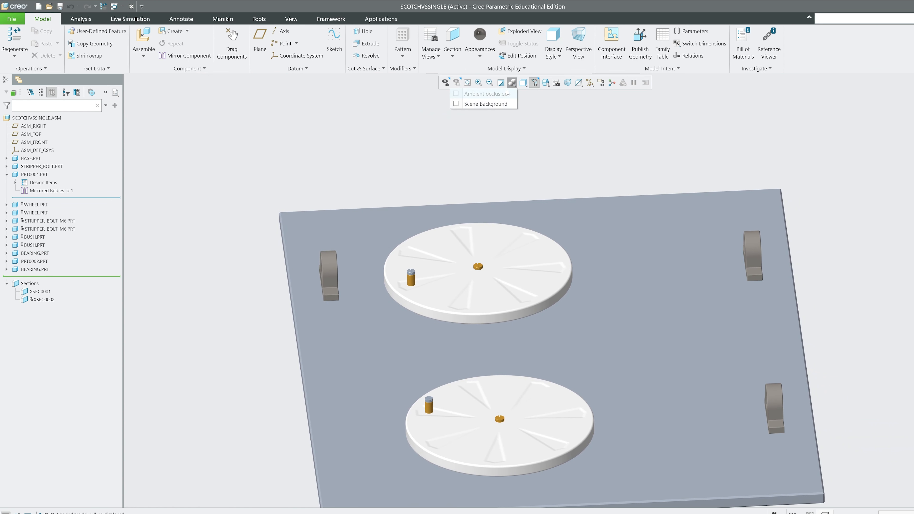
Step: Set the default geometry display to Shade With Edges in the entity display options and accept the change
left_click(12, 18)
left_click(25, 216)
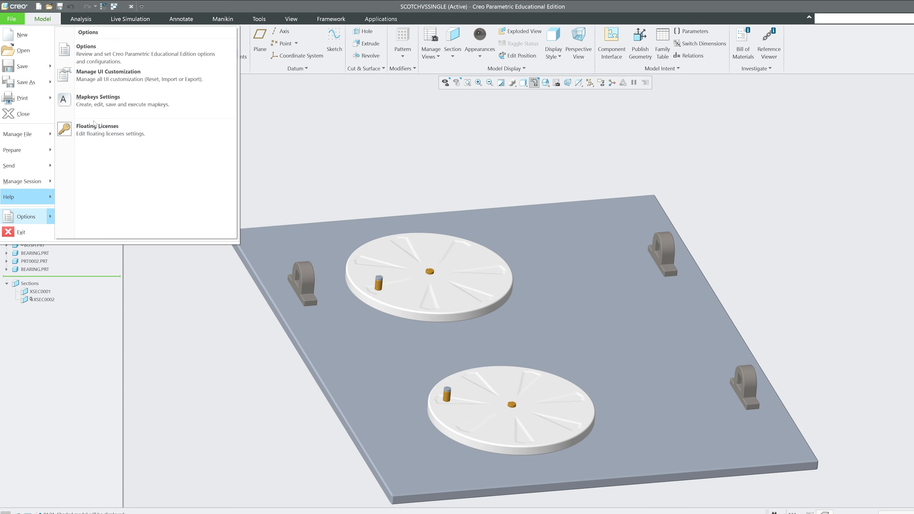
left_click(25, 216)
left_click(279, 140)
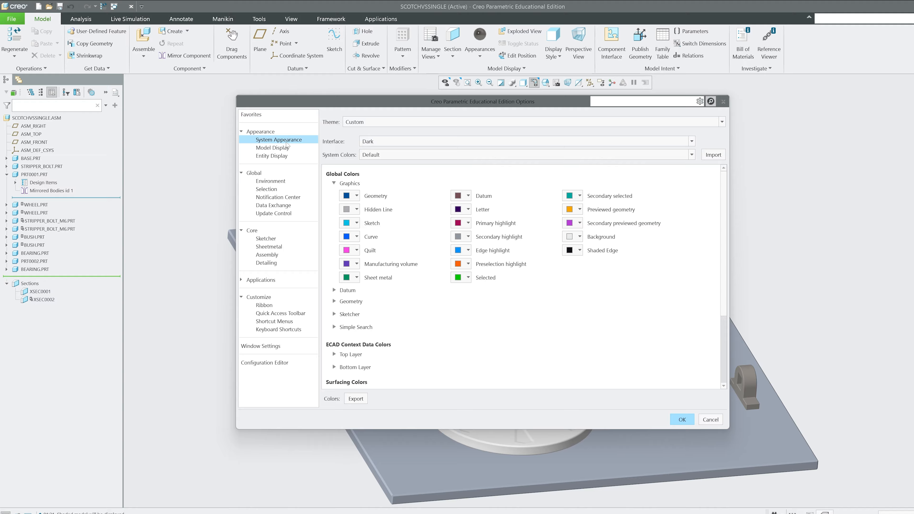
left_click(272, 148)
scroll(442, 241, "down", 1)
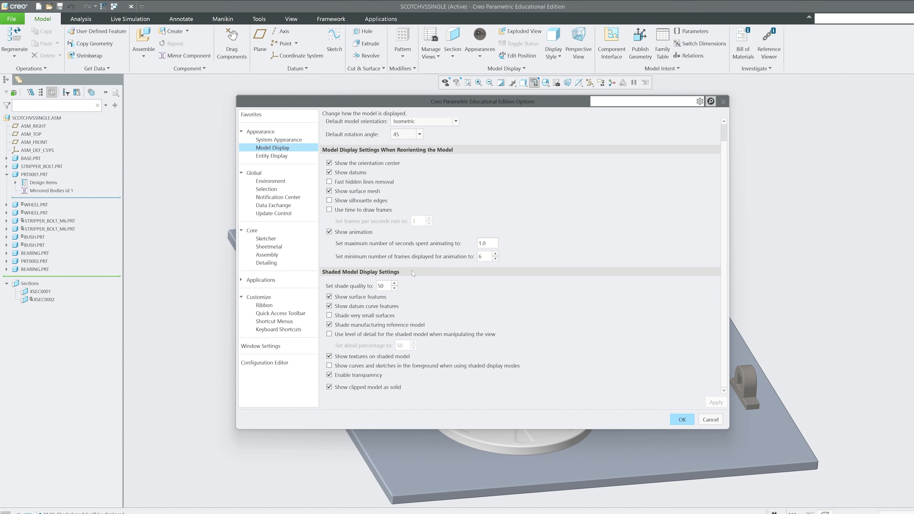
scroll(413, 273, "up", 1)
left_click(275, 157)
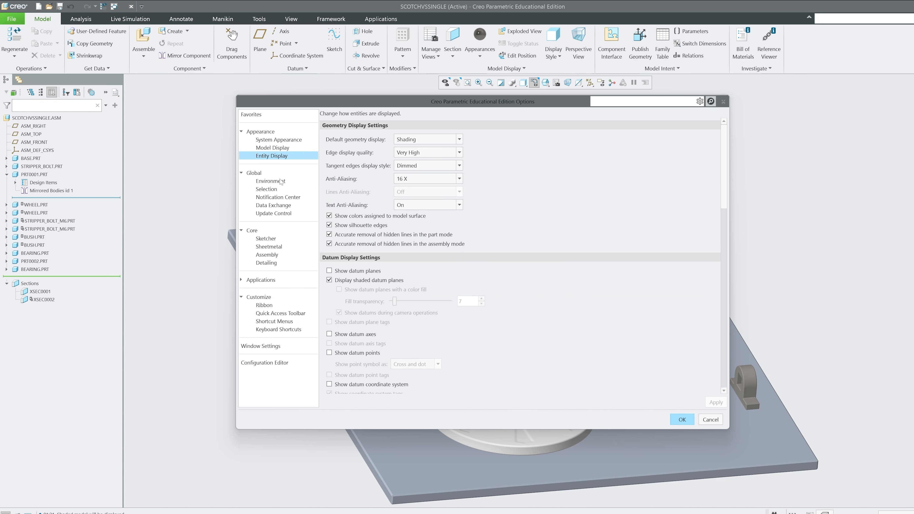
left_click(274, 182)
left_click(276, 157)
left_click(459, 178)
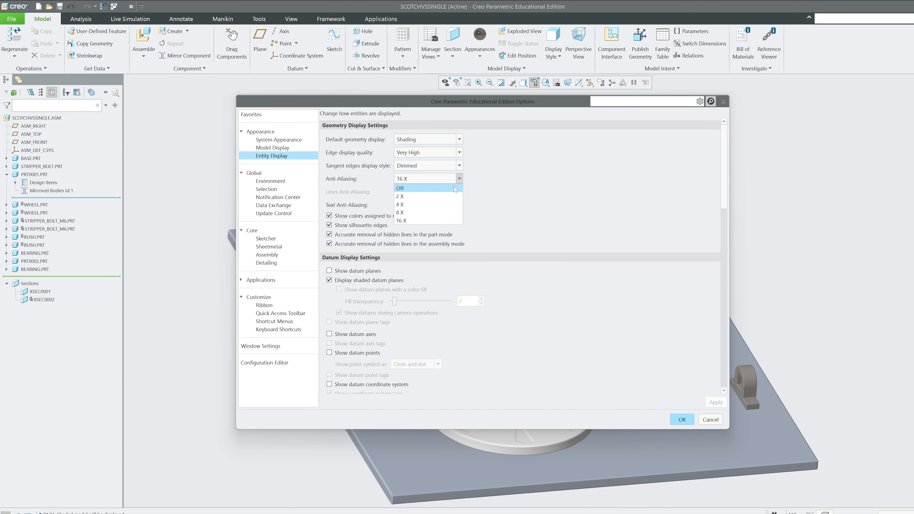
left_click(459, 139)
left_click(421, 182)
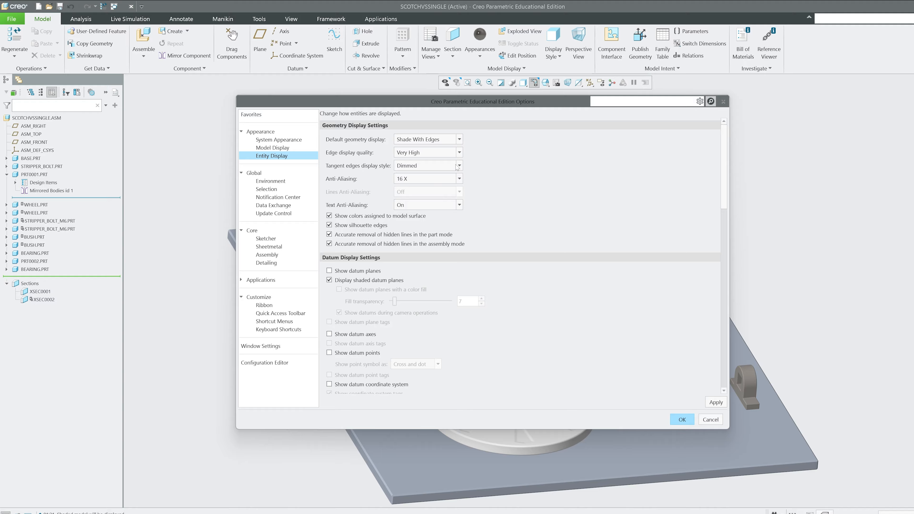
left_click(682, 420)
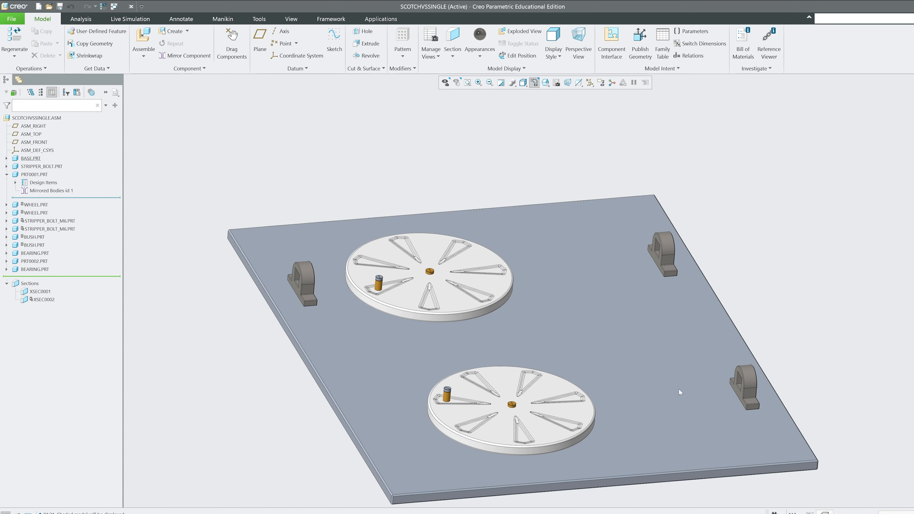
Step: Create a new solid part named connecting_rod_scotch from the mmns_part_solid_abs template
middle_click_drag(680, 390, 431, 186)
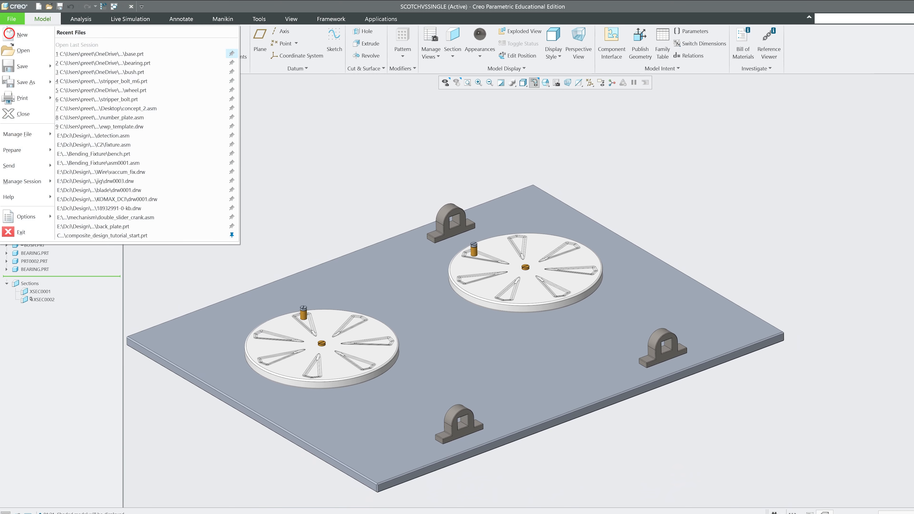
left_click(22, 35)
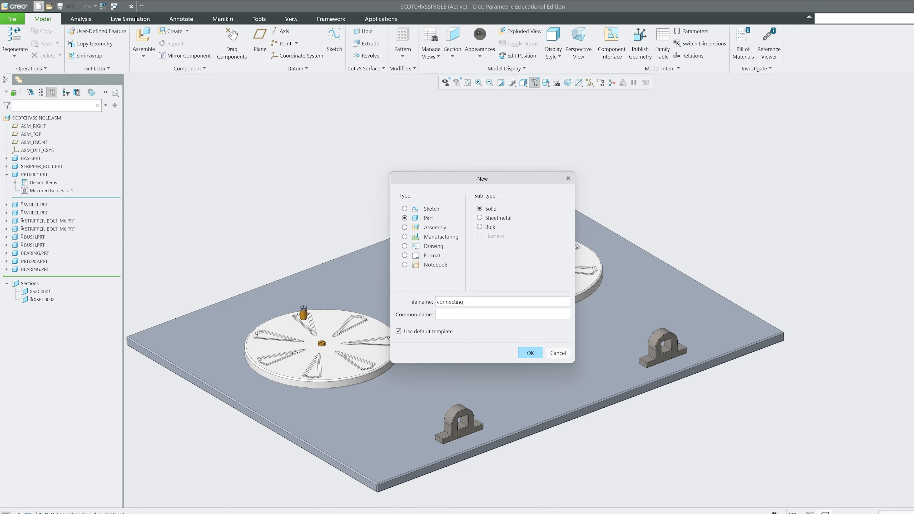
left_click(529, 353)
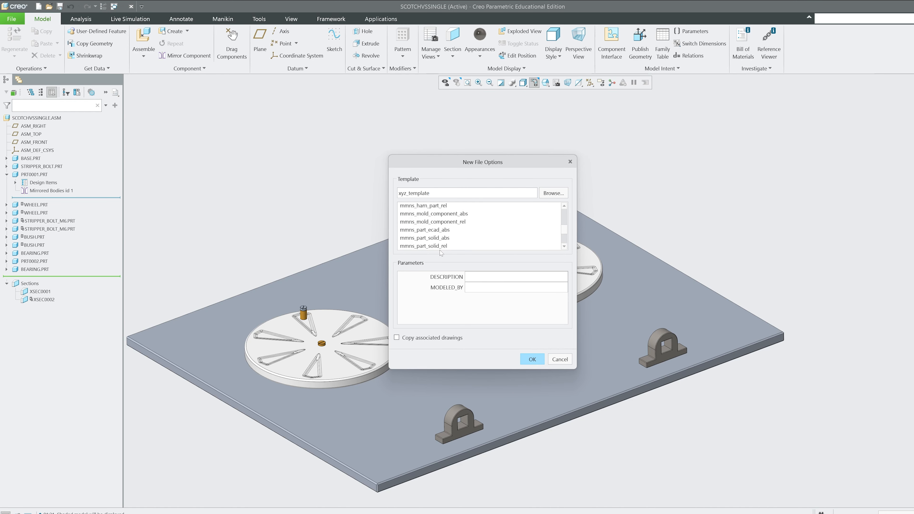
left_click(438, 238)
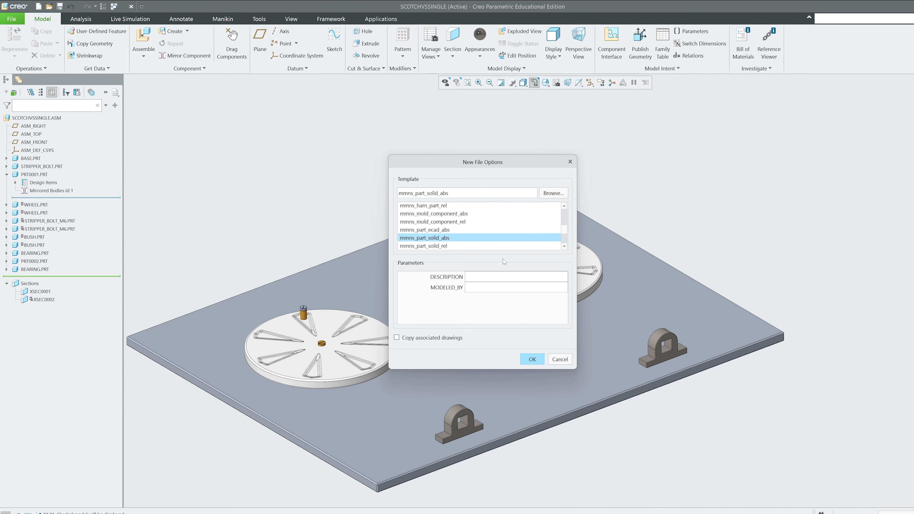
left_click(530, 359)
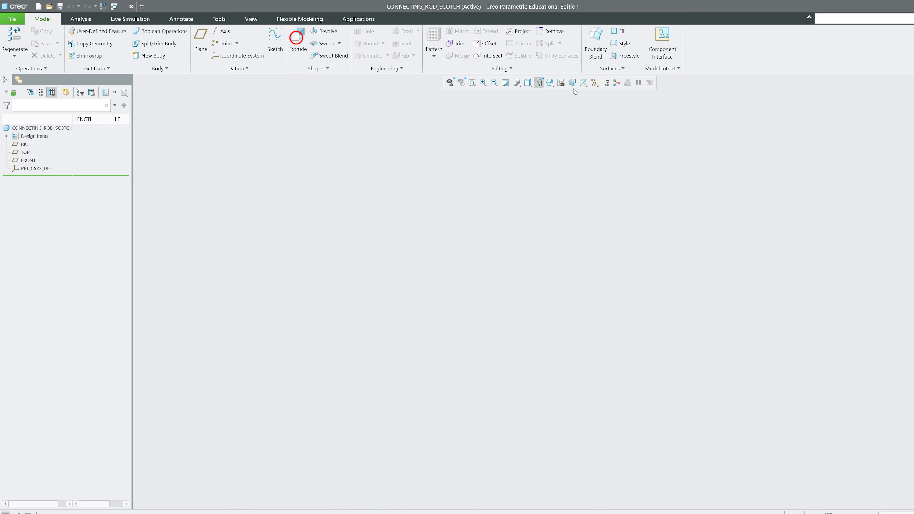
Step: Start an extrude with all datum entities displayed and open its sketch on the TOP plane
left_click(296, 37)
left_click(592, 83)
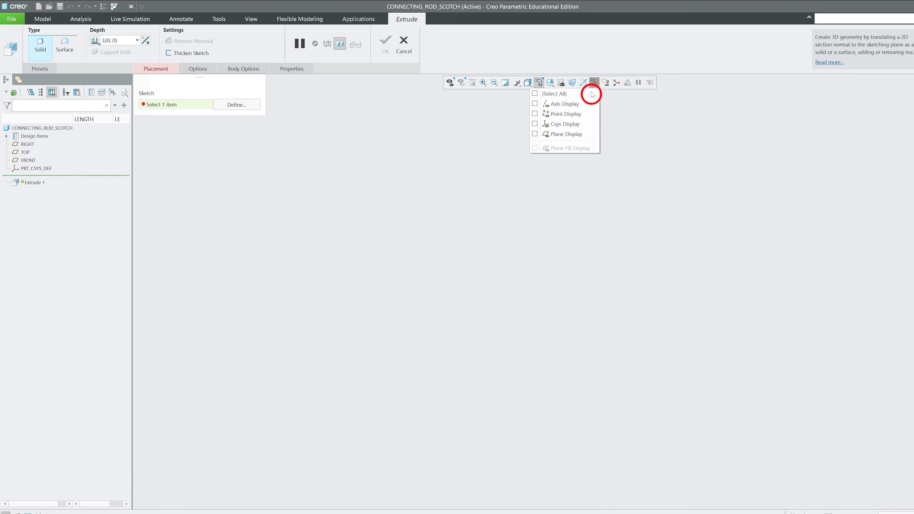
left_click(547, 91)
left_click(434, 169)
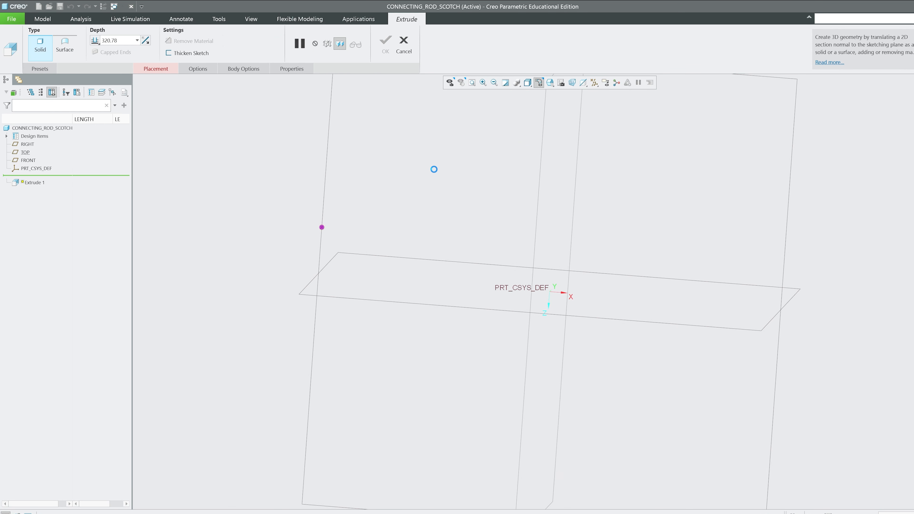
Step: Sketch an upright center rectangle on the origin and set its width to 70 and its height to 350
left_click(236, 44)
left_click(550, 292)
left_click(527, 197)
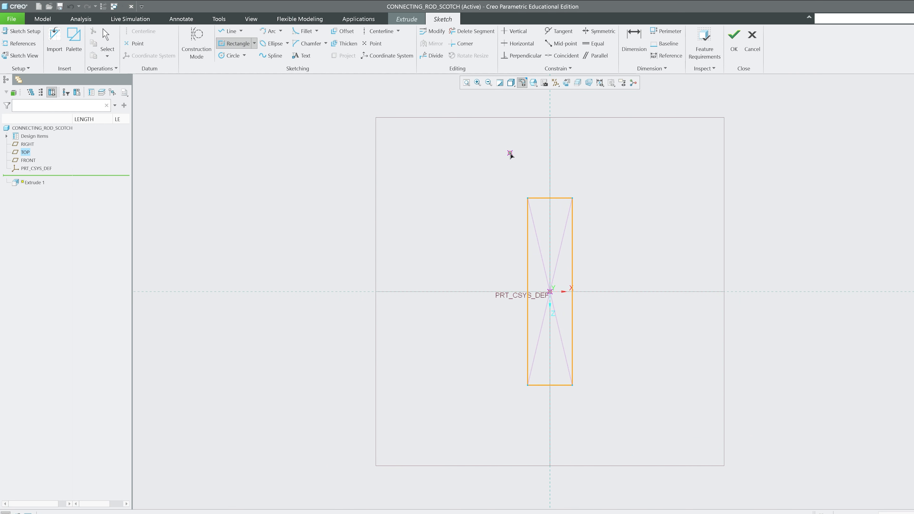
middle_click(509, 153)
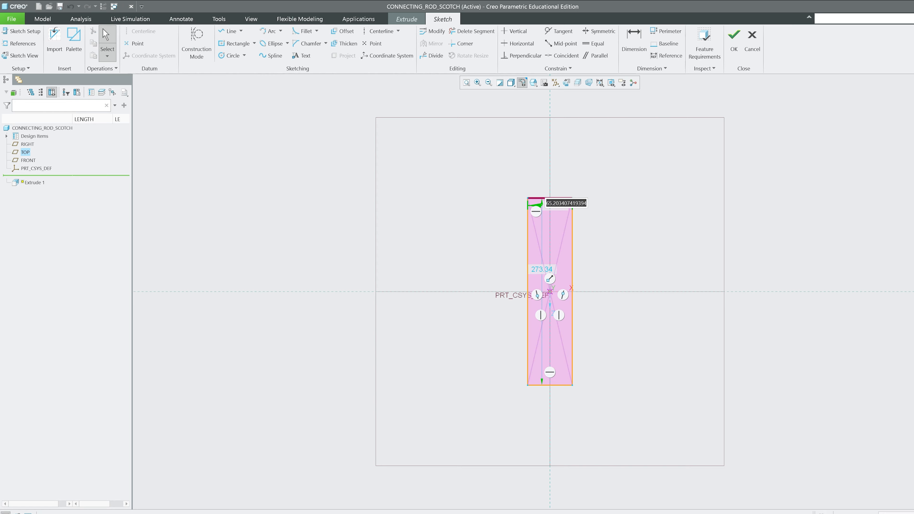
type("70")
key("Return")
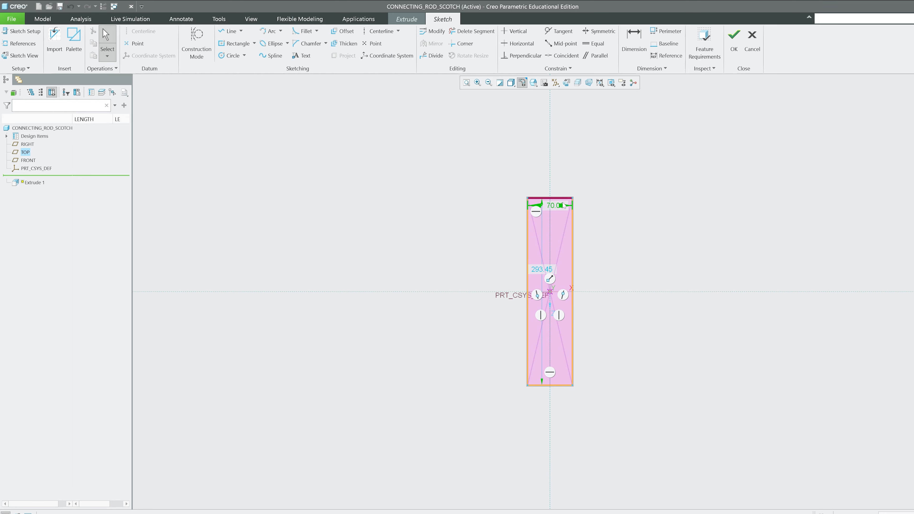
double_click(543, 270)
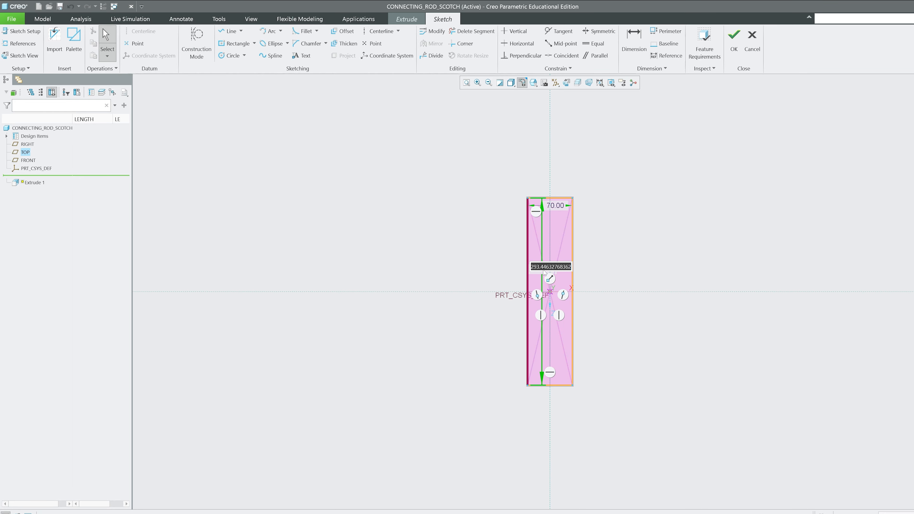
type("350")
key("Return")
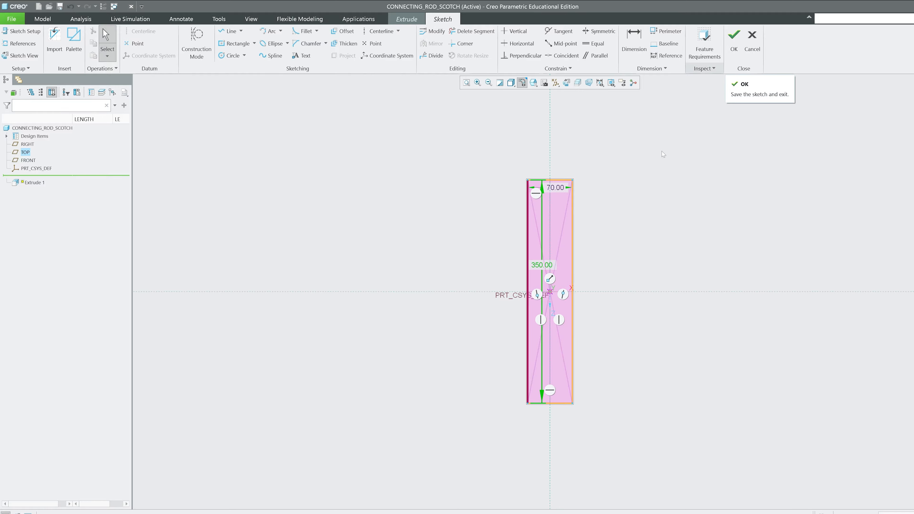
Step: Sketch a second upright center rectangle about 27 wide inside the first one, centered on the origin
left_click(236, 44)
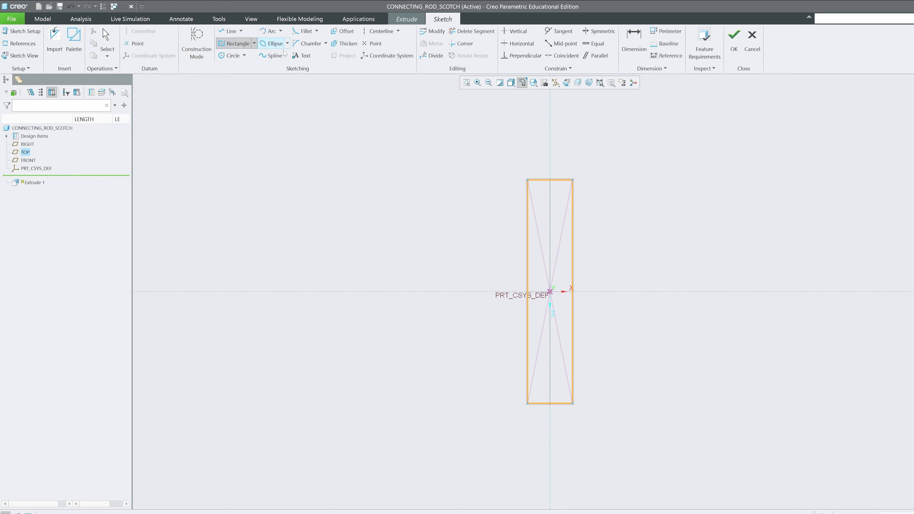
scroll(560, 286, "down", 1)
left_click(553, 294)
scroll(552, 227, "up", 5)
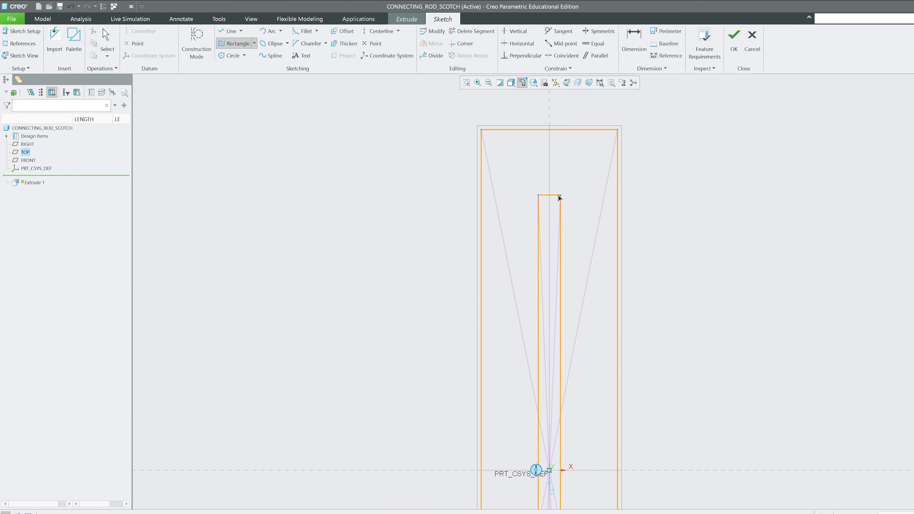
left_click(576, 195)
middle_click(576, 196)
Step: Draw a circle centered on the midpoint of each short edge of the inner rectangle, passing through its corners
left_click(238, 55)
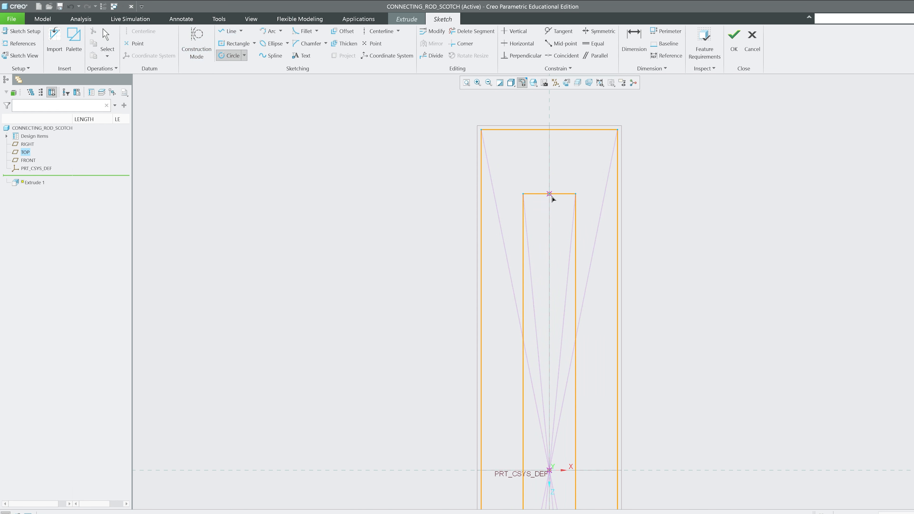
left_click(550, 198)
left_click(576, 198)
scroll(586, 113, "down", 4)
scroll(608, 328, "up", 5)
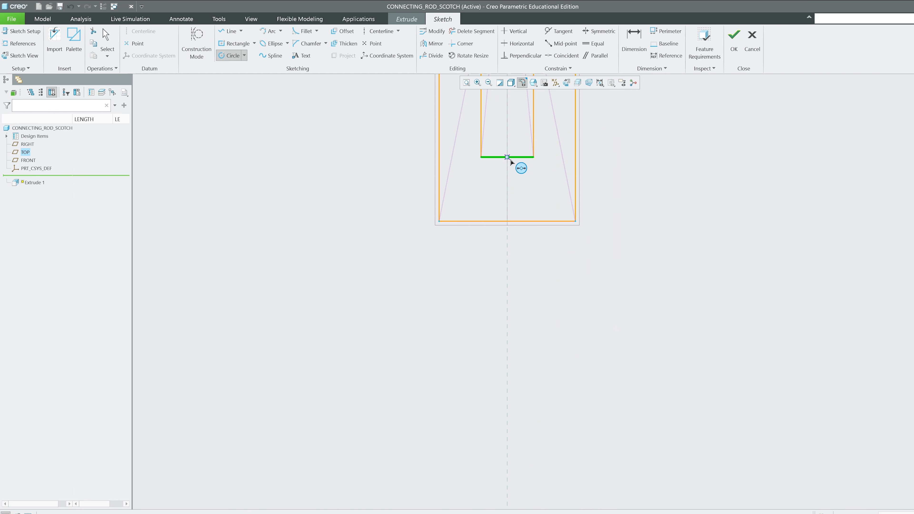
left_click(507, 157)
left_click(534, 157)
scroll(529, 173, "down", 5)
scroll(532, 173, "up", 8)
Step: Trim the inner circle halves and the short edges of the inner rectangle to leave a slot with rounded ends
left_click(472, 31)
left_click(455, 323)
left_click(521, 316)
left_click_drag(512, 206, 511, 263)
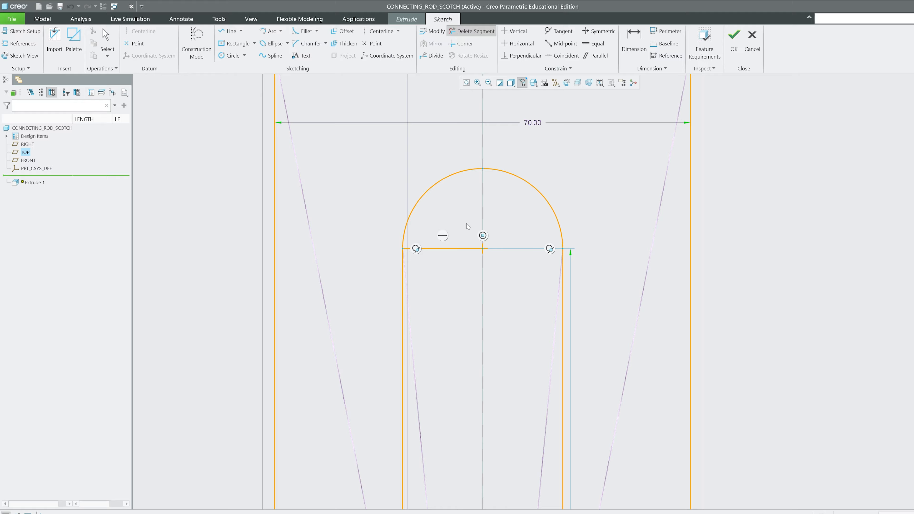
left_click_drag(470, 229, 466, 265)
scroll(476, 252, "down", 6)
scroll(499, 237, "up", 8)
left_click_drag(497, 164, 491, 198)
left_click_drag(439, 167, 431, 198)
left_click_drag(422, 293, 418, 321)
left_click_drag(529, 307, 536, 282)
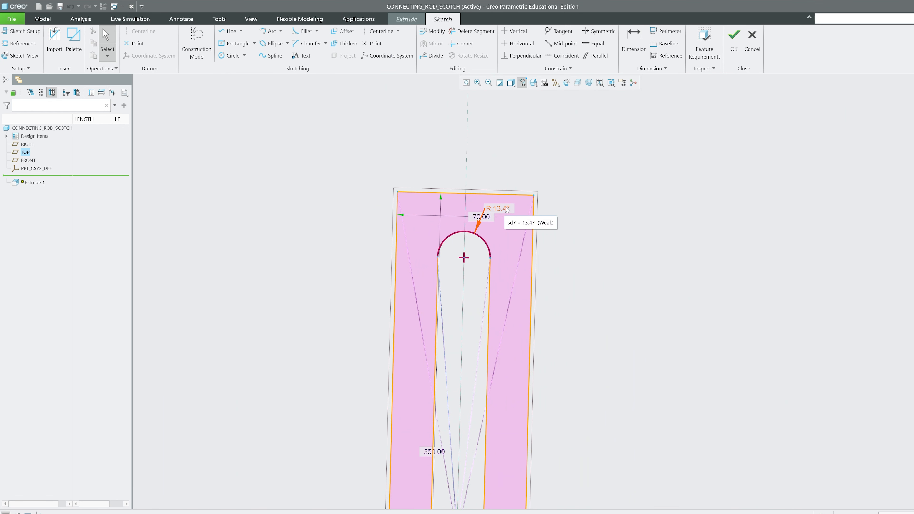
Step: Set the slot's end radius to 13 and finish the sketch
left_click_drag(506, 210, 500, 236)
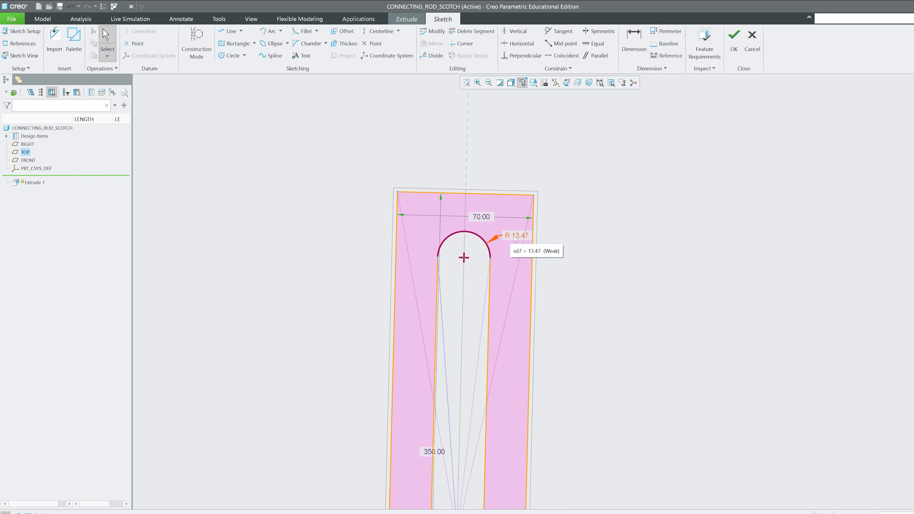
double_click(511, 238)
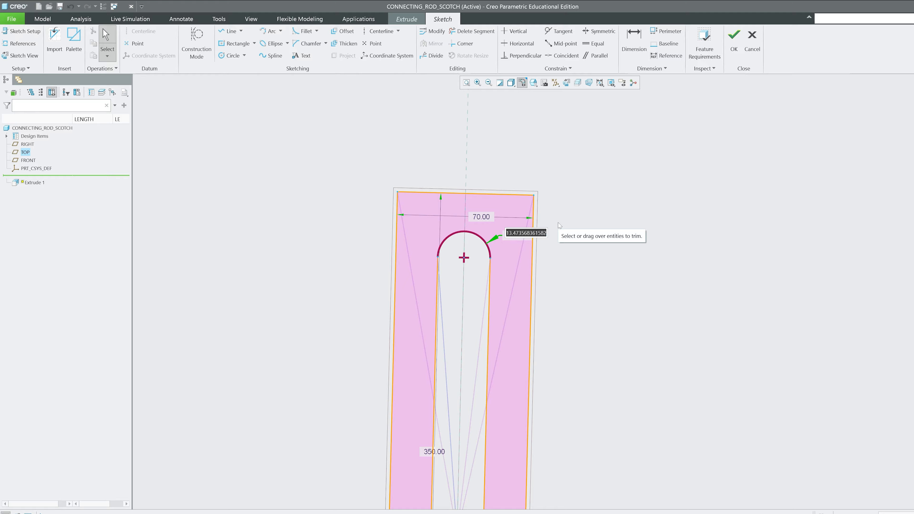
type("13")
key("Return")
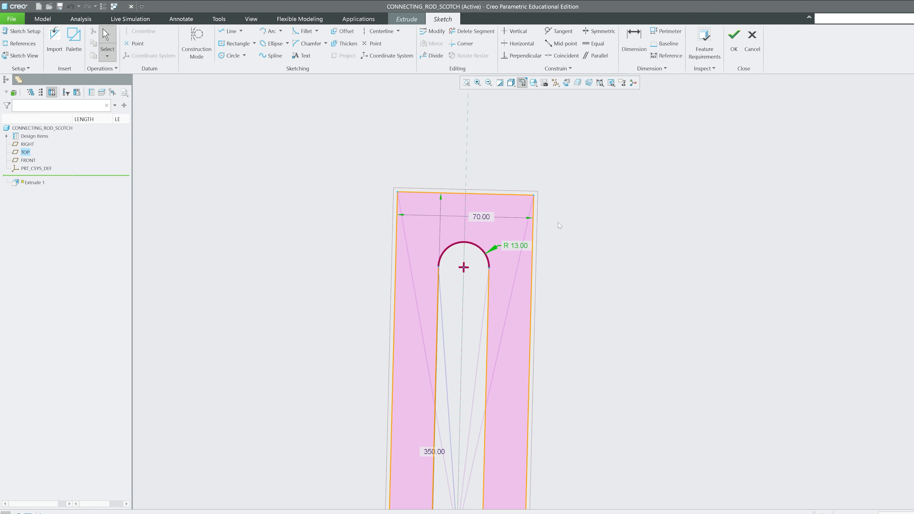
left_click(734, 49)
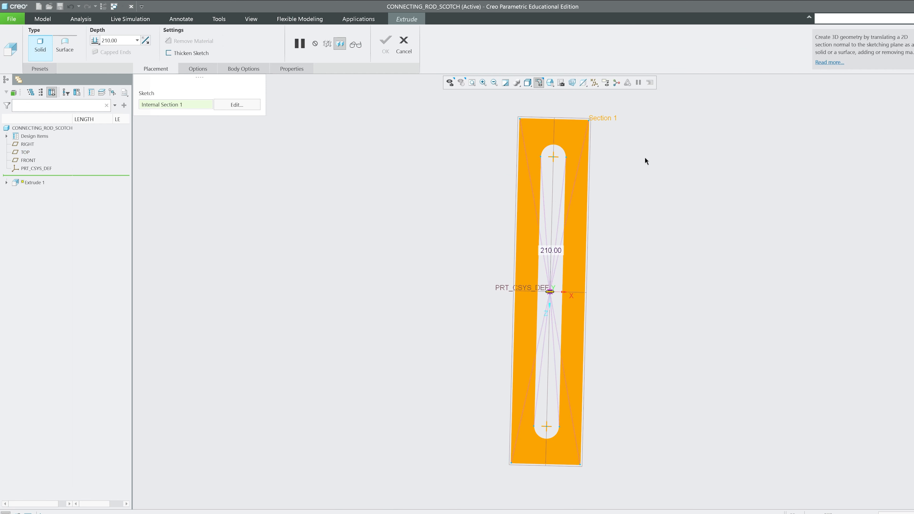
Step: Extrude the slotted profile symmetrically about the sketch plane to a total depth of 19
left_click(95, 40)
left_click(83, 62)
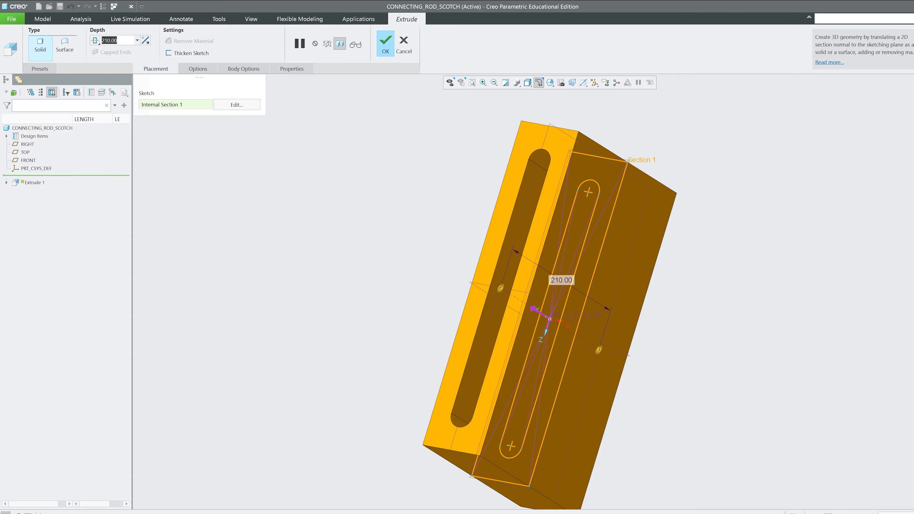
type("20")
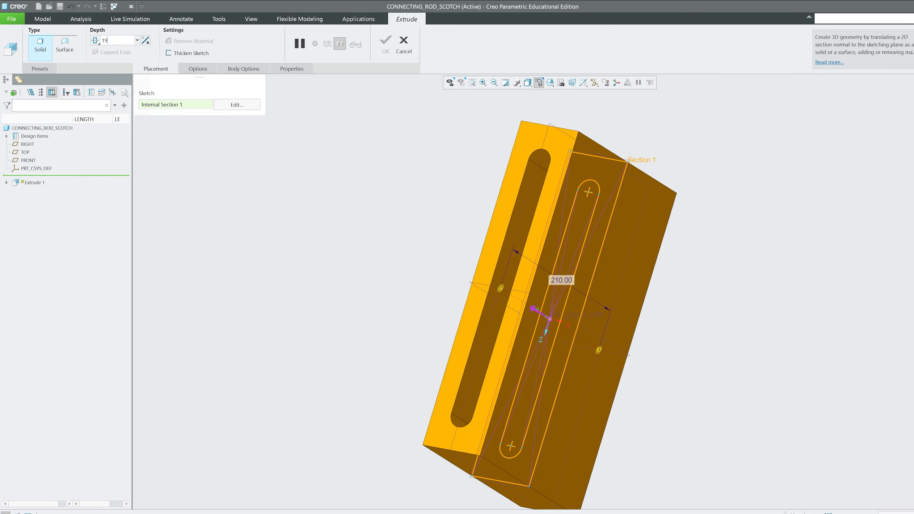
key("Return")
left_click(385, 40)
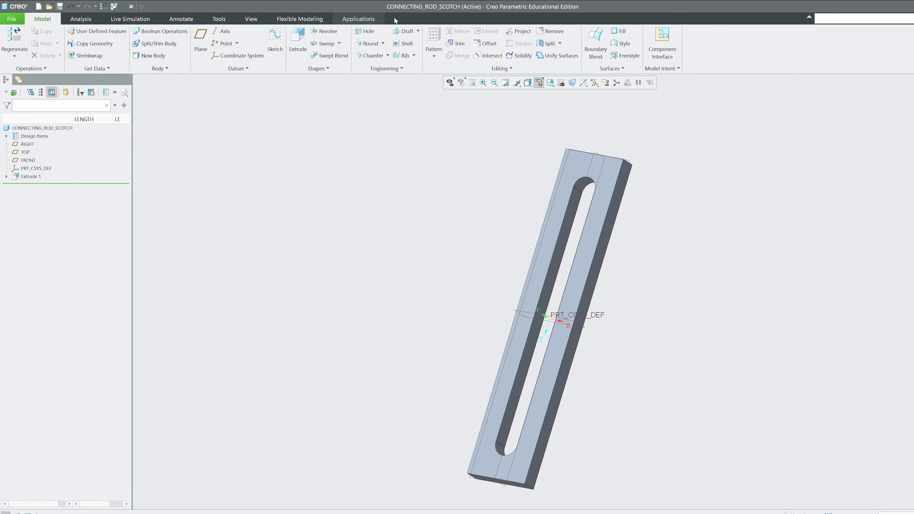
Step: Switch to the SCOTCHVSSINGLE assembly window and hide all of its datum entities
left_click_drag(377, 6, 403, 2)
left_click(260, 19)
left_click(573, 52)
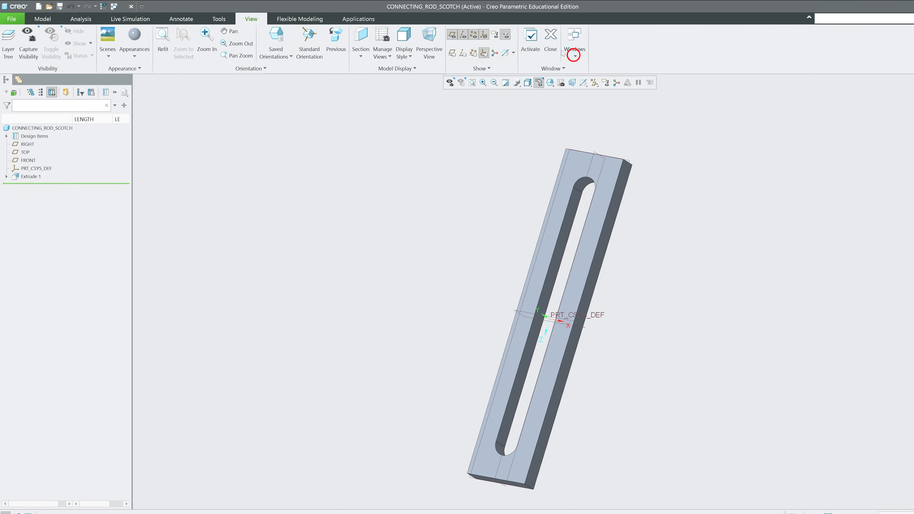
left_click(547, 67)
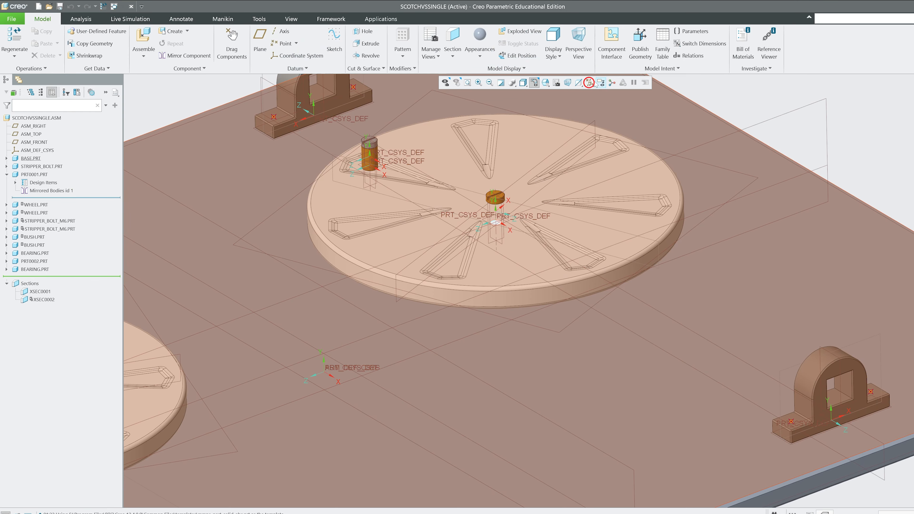
left_click(590, 82)
left_click(574, 95)
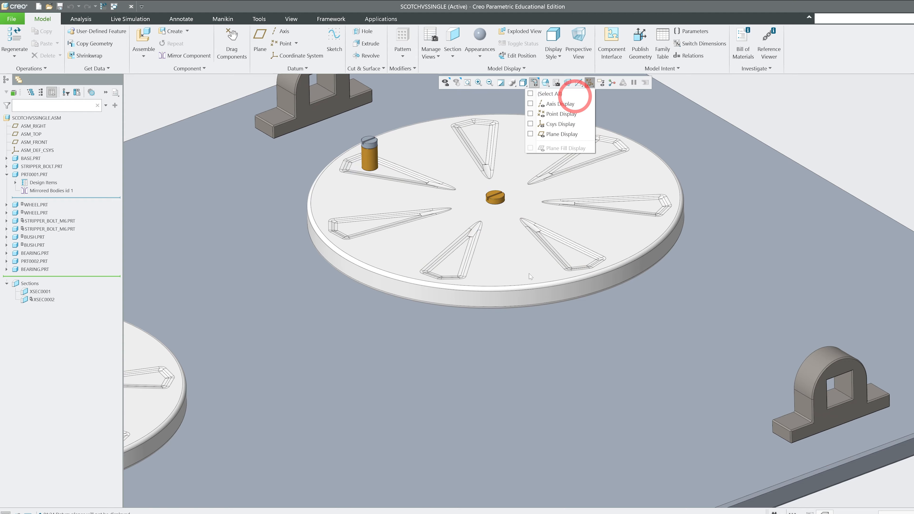
Step: Measure the diameter of the cylindrical bush surface on the wheel's outer pin
left_click(198, 88)
scroll(396, 210, "up", 5)
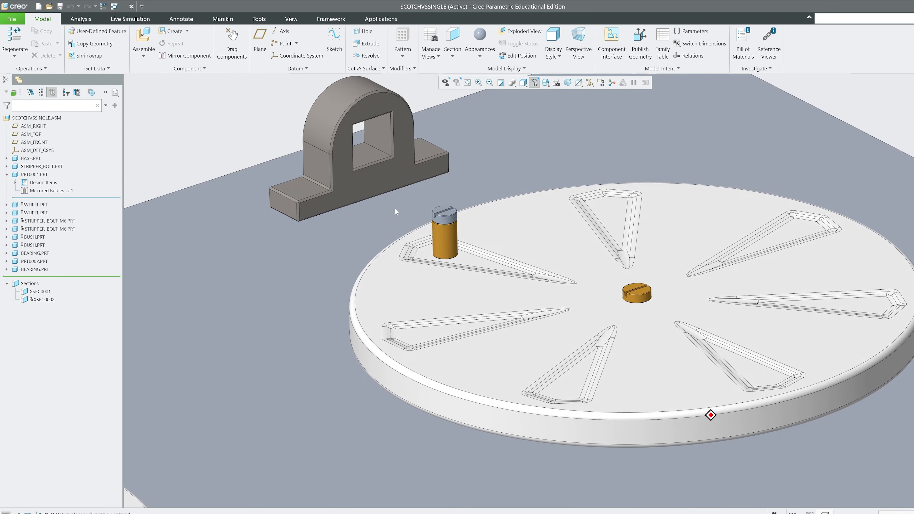
left_click(90, 22)
left_click(254, 55)
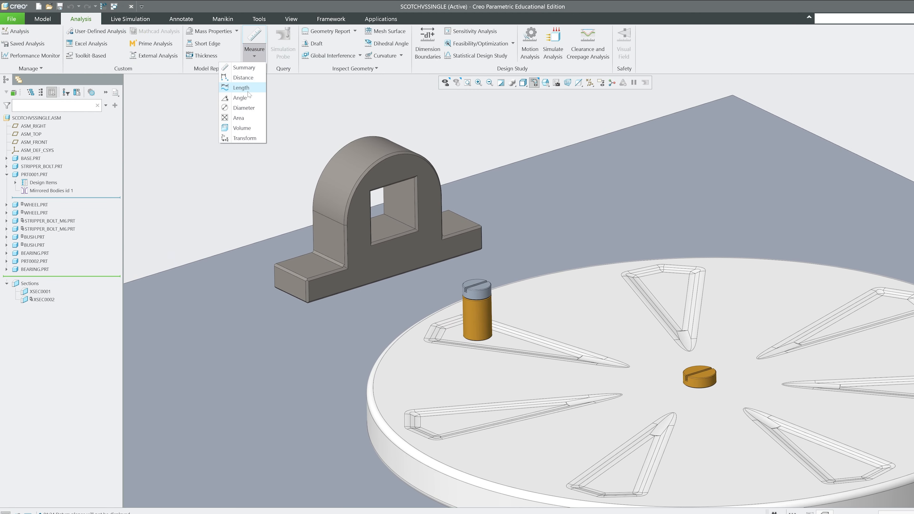
left_click(244, 108)
left_click(467, 317)
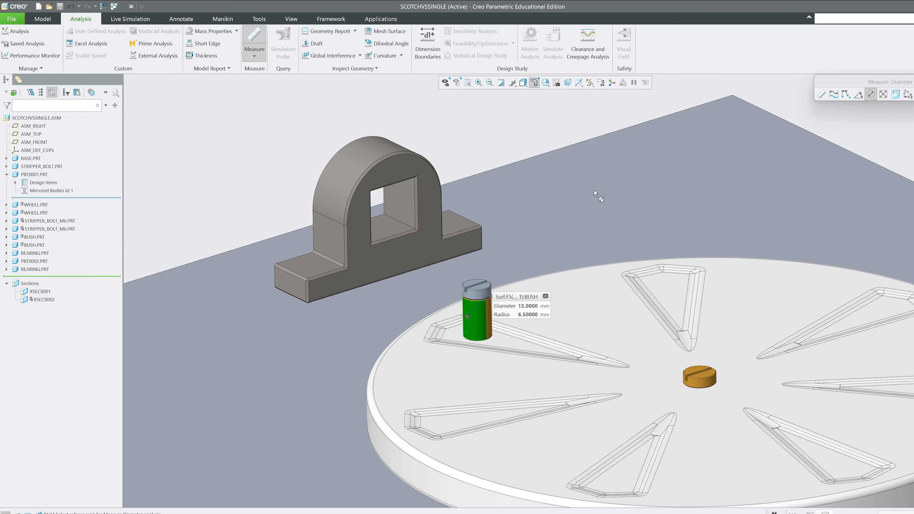
scroll(467, 178, "up", 5)
scroll(469, 236, "down", 8)
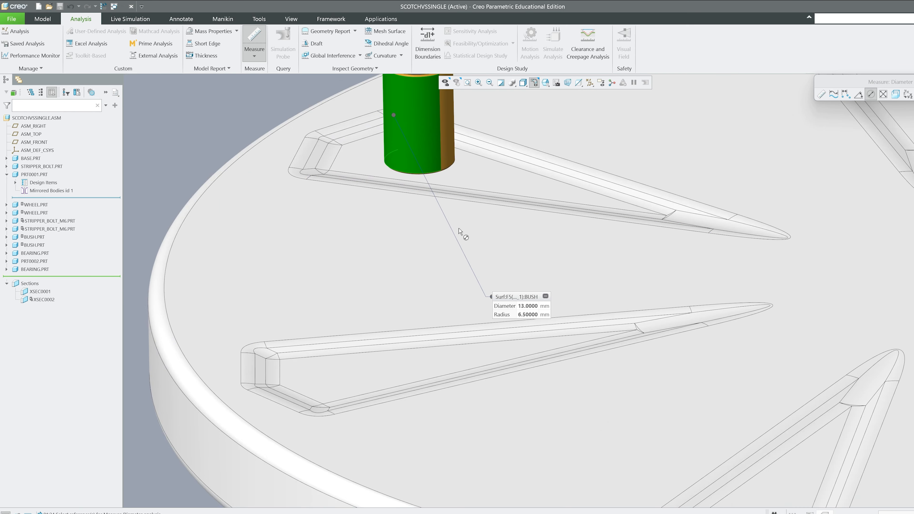
scroll(467, 240, "up", 7)
left_click(883, 94)
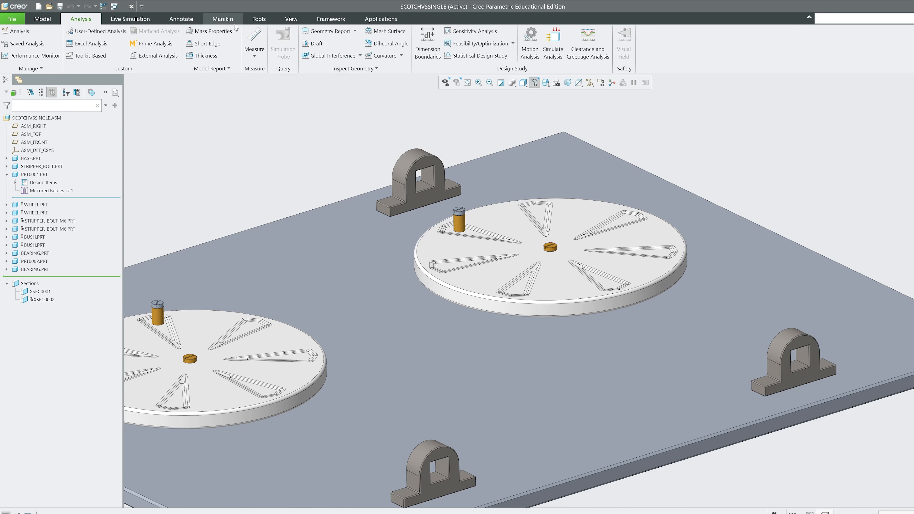
Step: Switch to the CONNECTING_ROD_SCOTCH part window and set the slotted extrusion's depth to 19.5
left_click(292, 20)
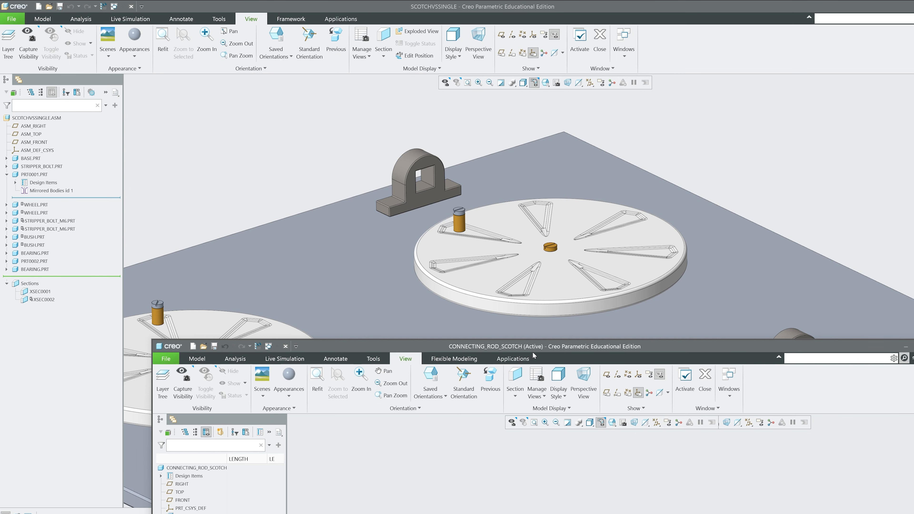
left_click_drag(532, 351, 393, 2)
middle_click_drag(553, 388, 486, 337)
left_click(506, 326)
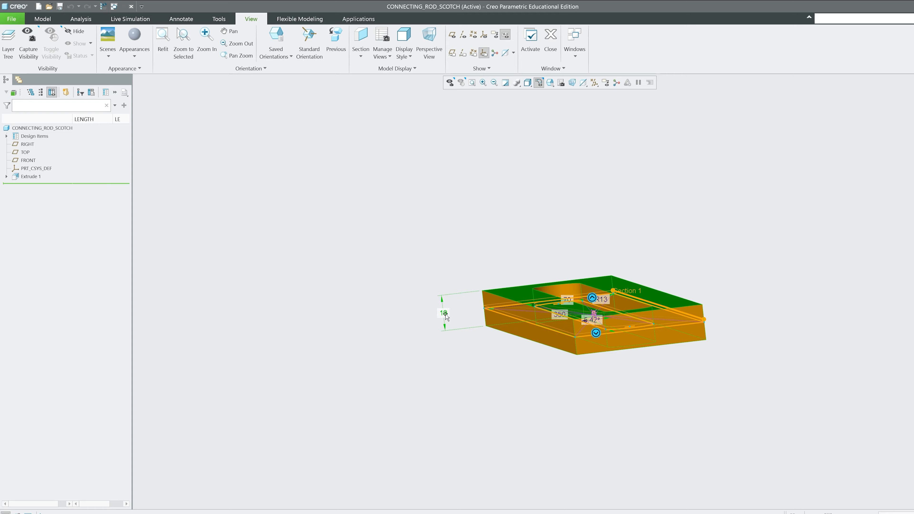
double_click(446, 313)
type("19.8")
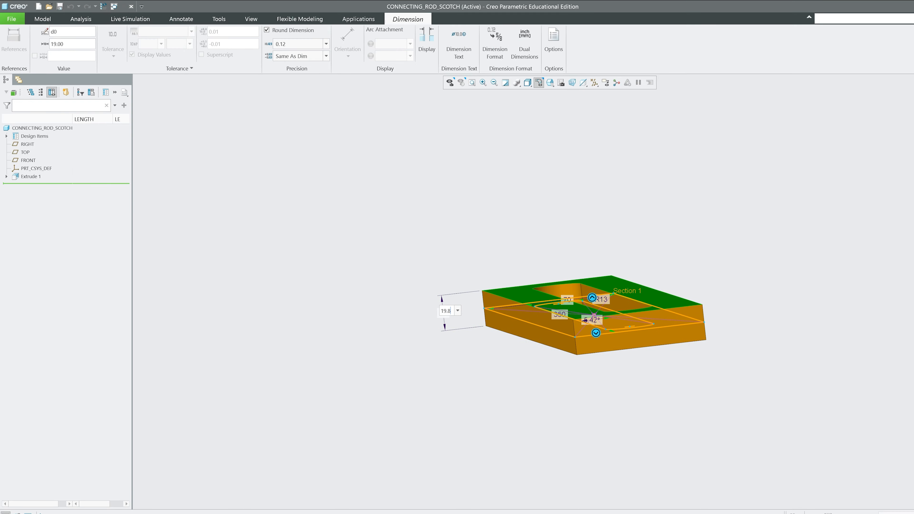
key("Return")
Step: Set the radius of the connecting rod slot's rounded ends to 6.5
middle_click_drag(484, 151, 535, 288)
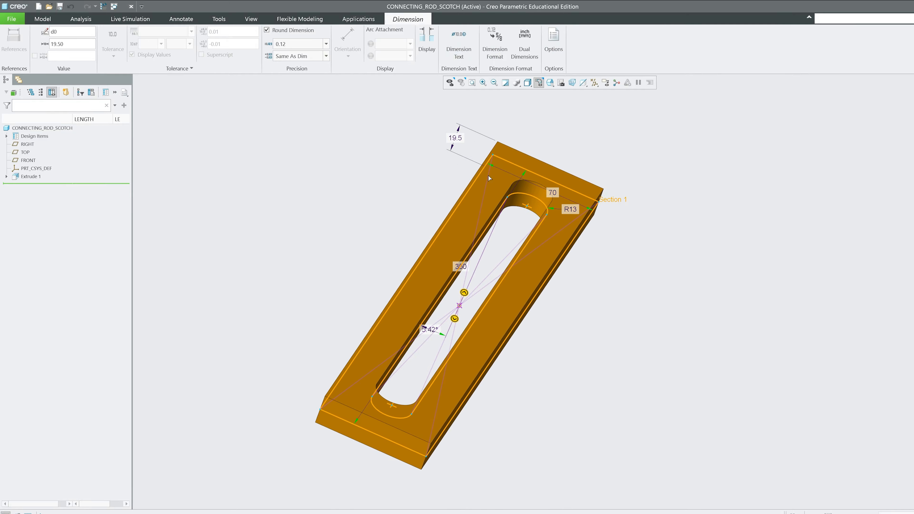
scroll(537, 290, "down", 3)
scroll(537, 290, "up", 3)
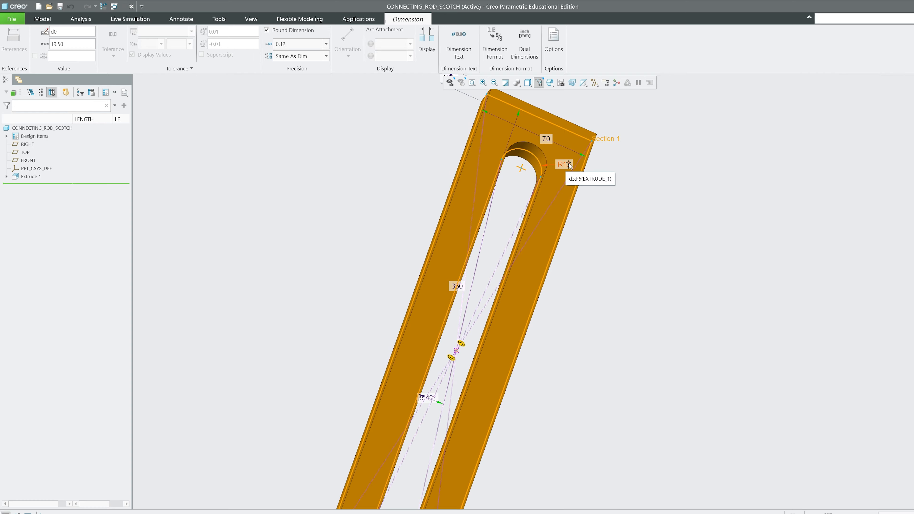
scroll(573, 166, "down", 4)
double_click(585, 149)
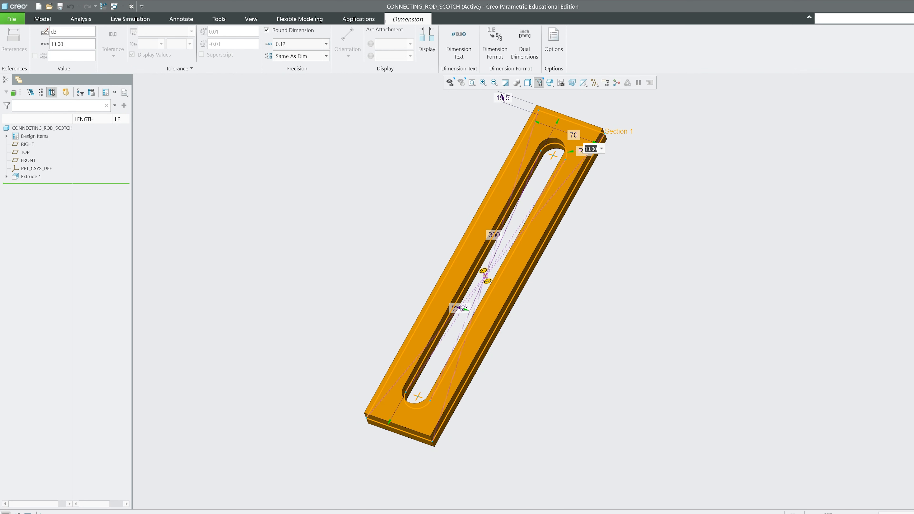
type("6.5")
key("Return")
left_click(539, 98)
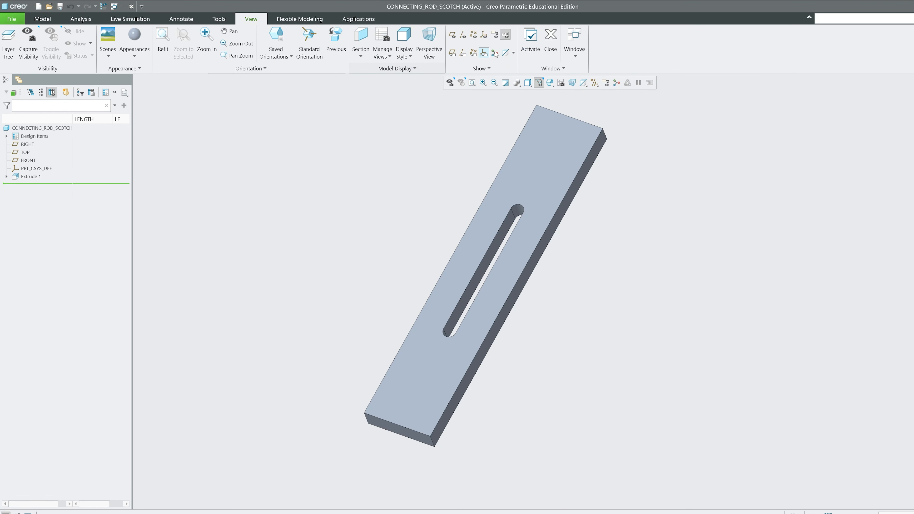
Step: Switch to the SCOTCHVSSINGLE assembly window and measure the outer pin bush's diameter again
left_click(575, 50)
left_click(522, 75)
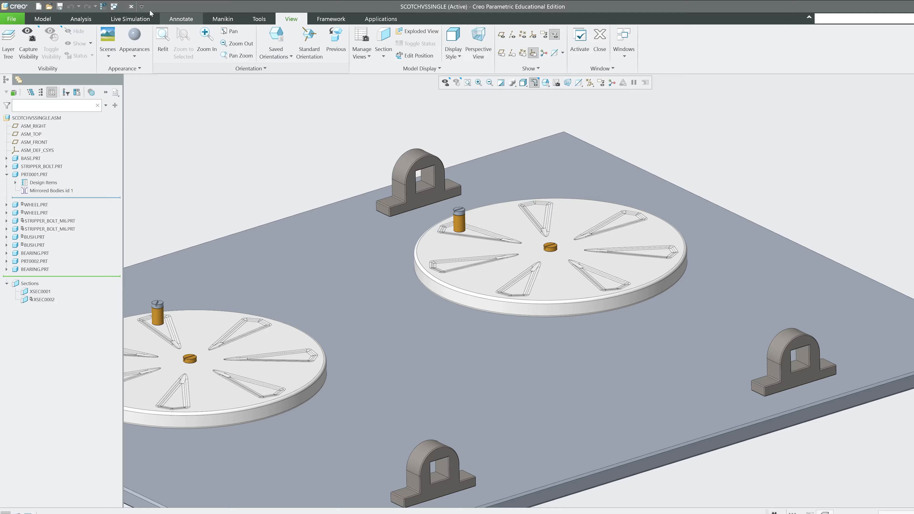
left_click(81, 19)
left_click(254, 55)
left_click(247, 108)
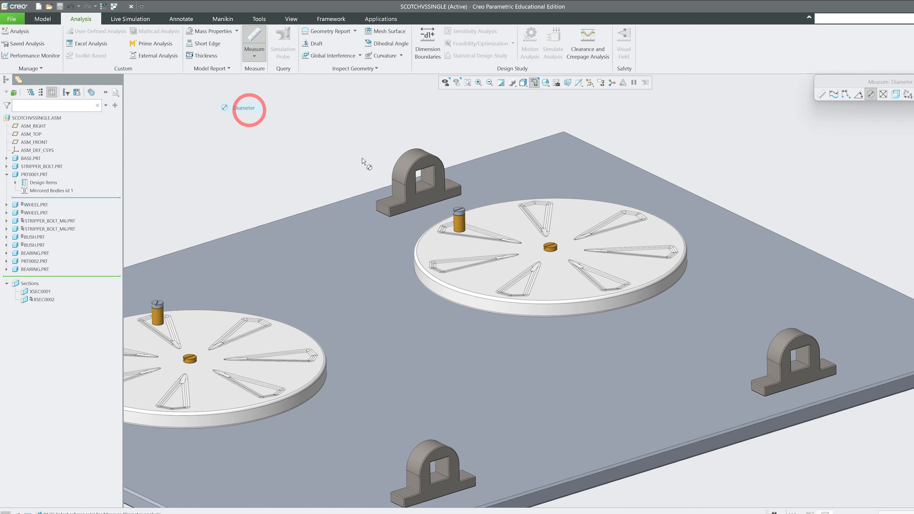
scroll(518, 222, "down", 7)
left_click(238, 218)
scroll(564, 198, "up", 3)
left_click(911, 82)
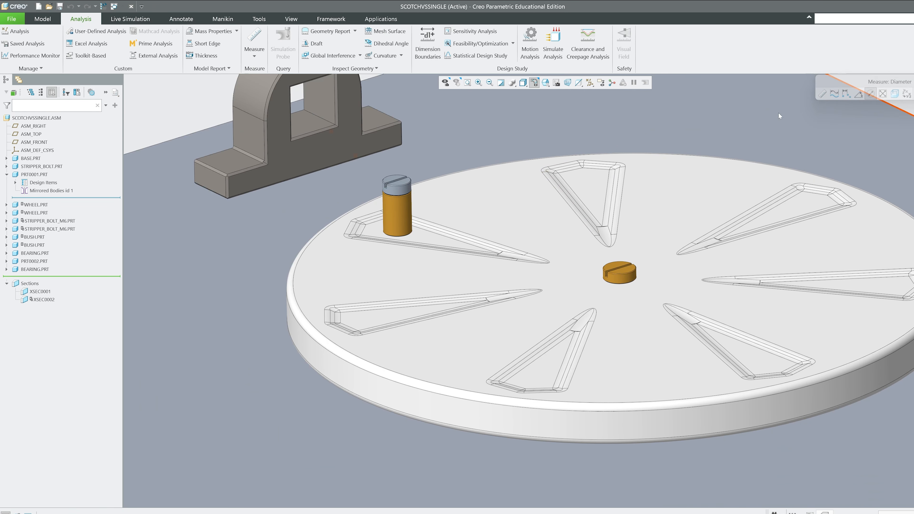
Step: Return to the CONNECTING_ROD_SCOTCH part window and display the slotted extrusion's dimensions
left_click(291, 19)
left_click(623, 54)
left_click(616, 75)
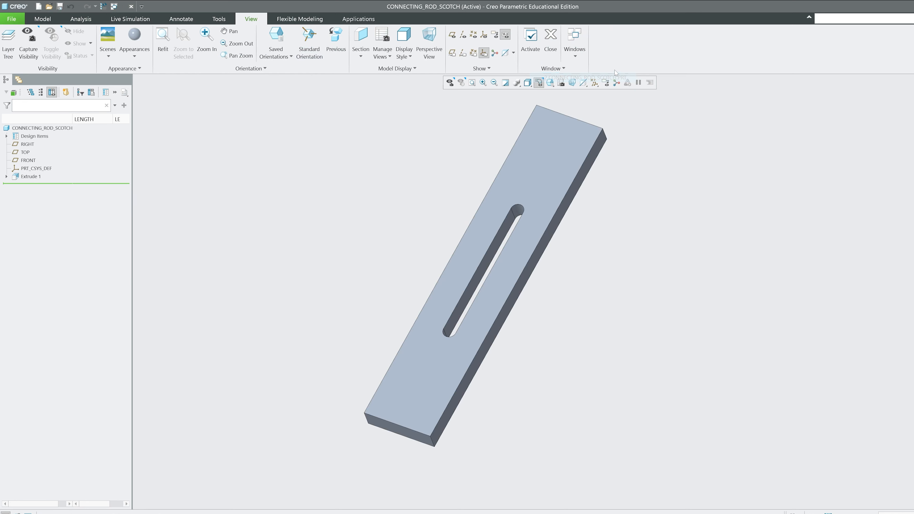
middle_click_drag(523, 198, 516, 195)
double_click(517, 195)
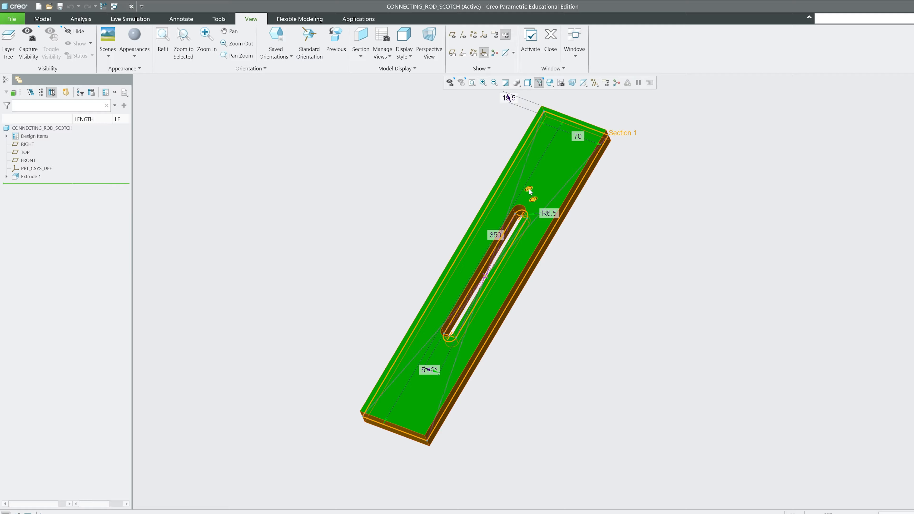
Step: Set the connecting rod's overall length to 200
middle_click_drag(454, 160, 482, 161)
scroll(505, 307, "up", 1)
middle_click_drag(464, 361, 540, 324)
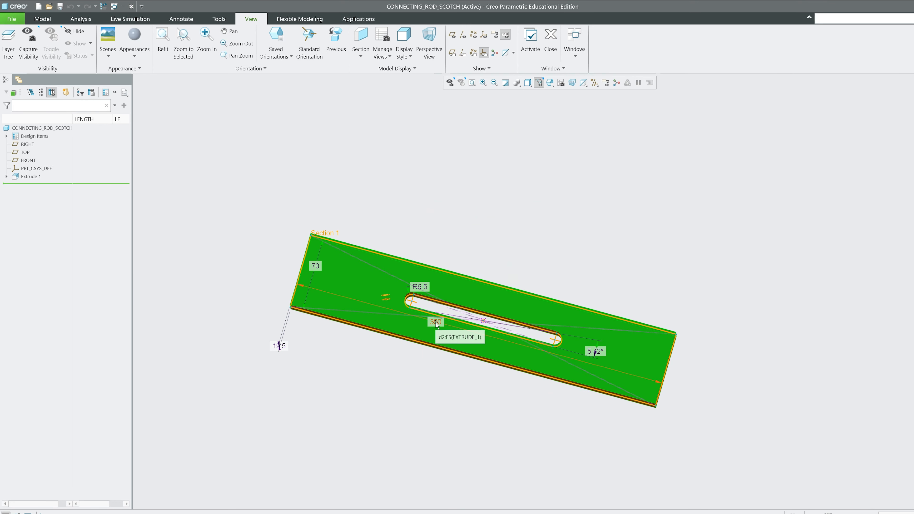
double_click(436, 322)
type("2")
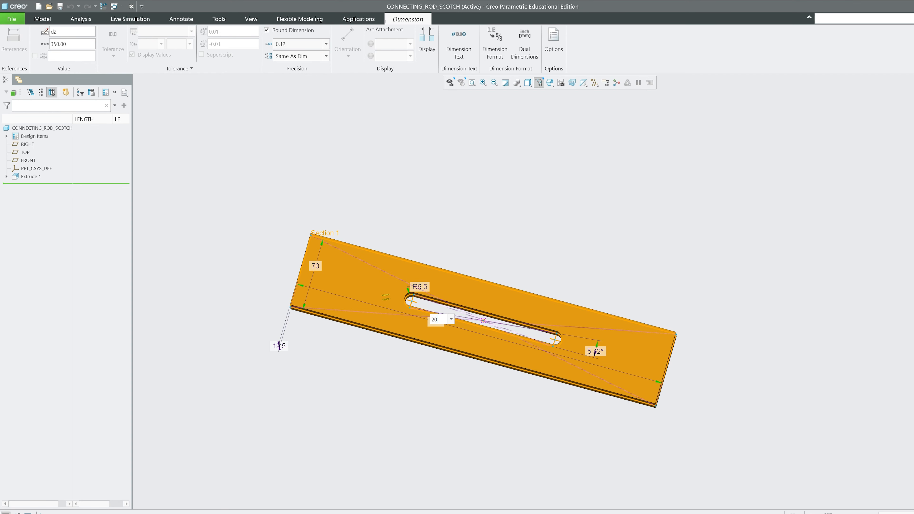
type("0")
key("Return")
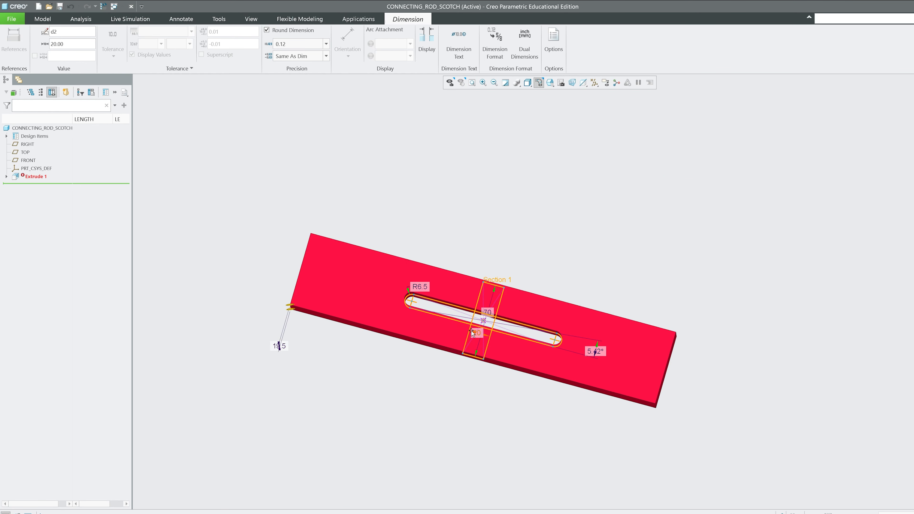
type("200")
key("Return")
Step: Set the connecting rod's width to 30 and close the dimension editing
middle_click_drag(630, 279, 609, 285)
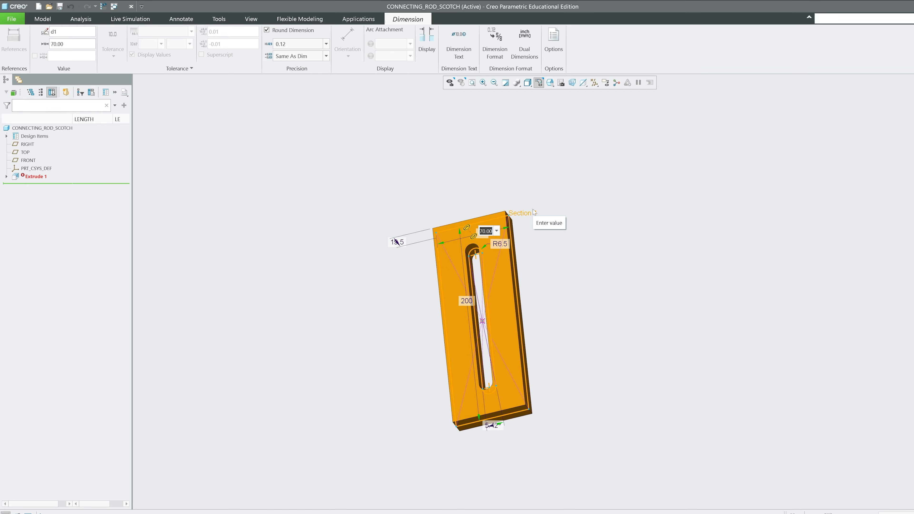
type("30")
key("Return")
left_click(343, 239)
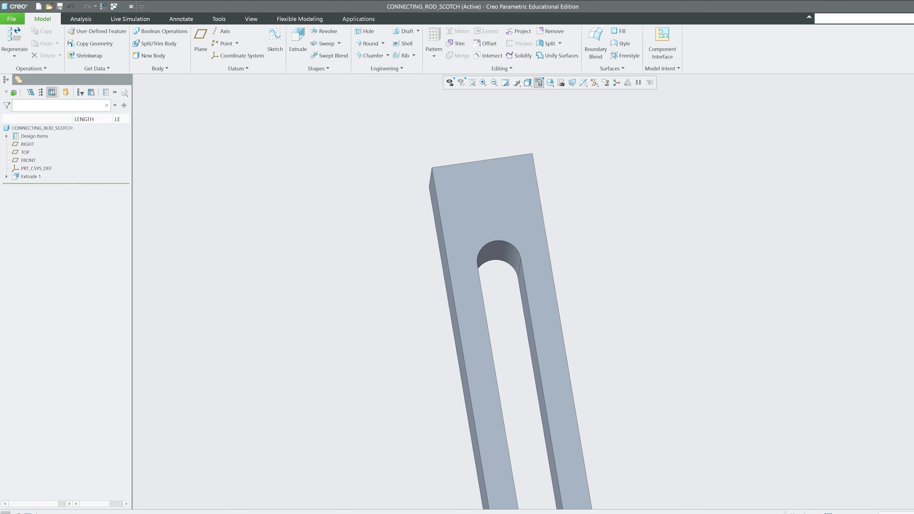
Step: Examine the resized rod and the dimensions of its slotted extrusion, including the slot ends
middle_click_drag(373, 206, 520, 285)
scroll(351, 239, "up", 1)
middle_click_drag(340, 239, 313, 205)
double_click(470, 212)
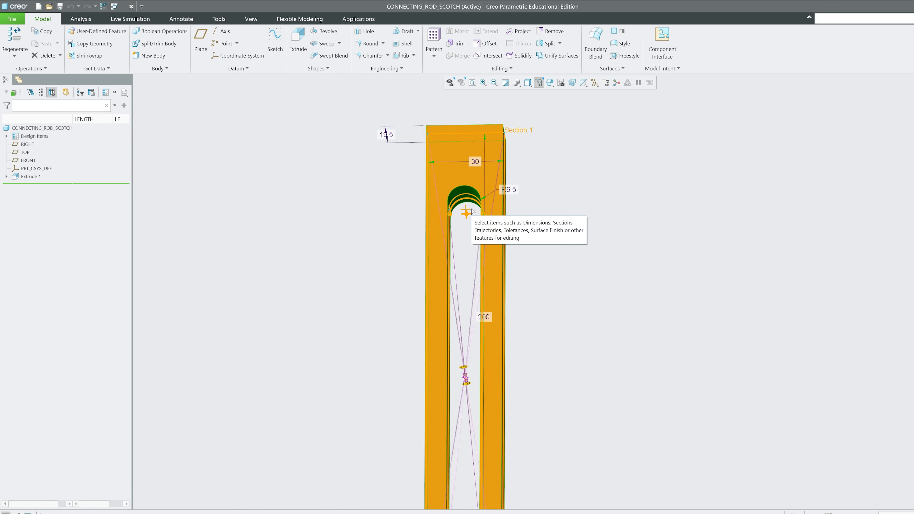
scroll(470, 211, "up", 4)
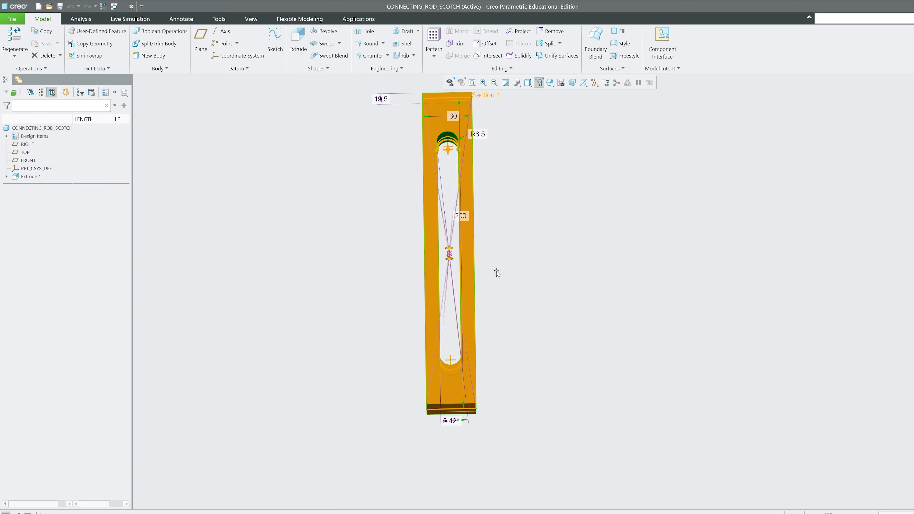
middle_click_drag(496, 272, 491, 252)
left_click(548, 283)
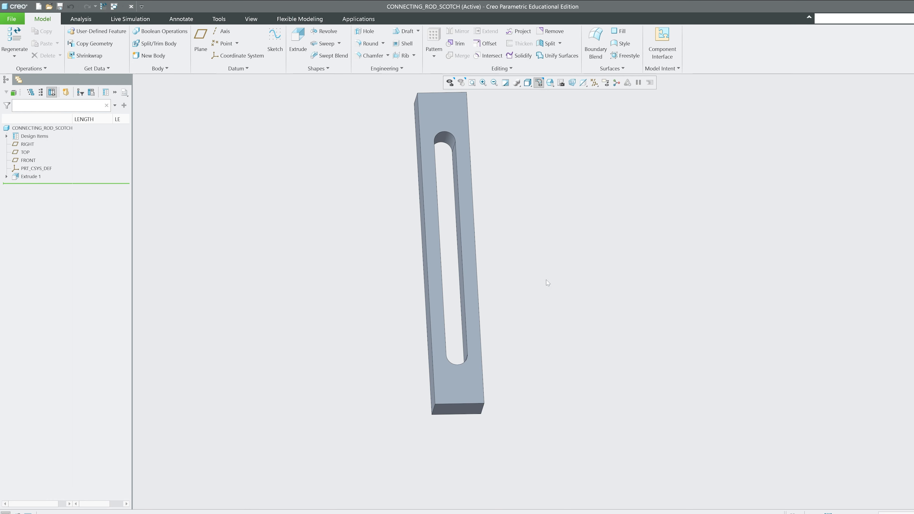
double_click(455, 215)
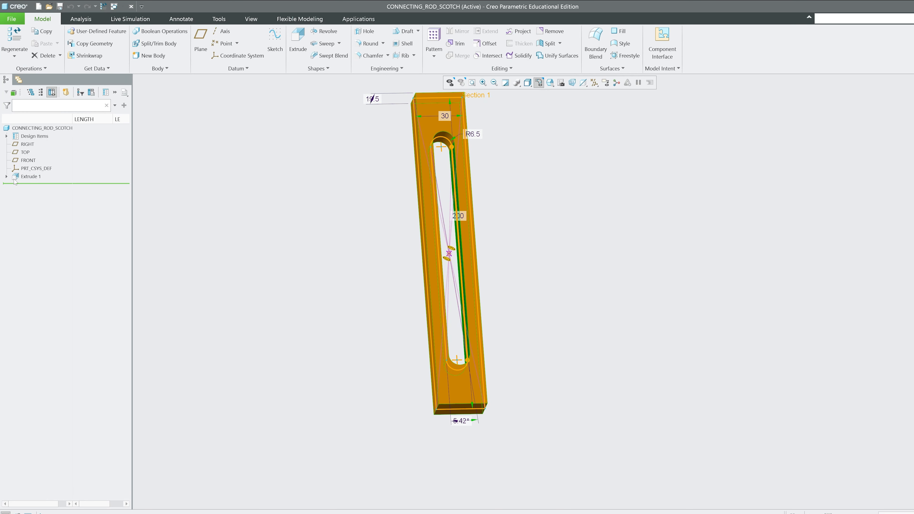
Step: Open Section 1 of the rod's Extrude 1 feature for sketch editing
left_click(6, 176)
left_click(41, 186)
left_click(41, 186)
left_click(55, 159)
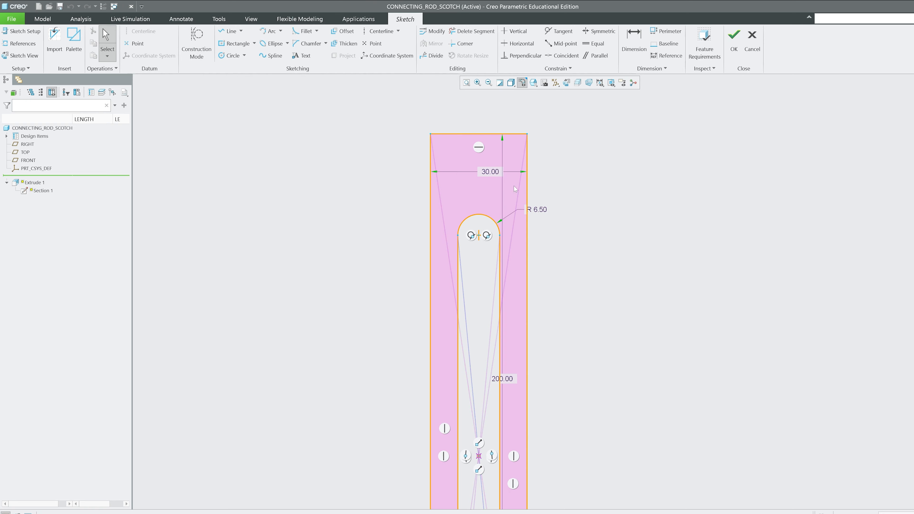
scroll(585, 189, "up", 4)
scroll(556, 326, "down", 2)
Step: Dimension the slot's overall length across its two end arcs as 160 and place the dimension closer to the rod
left_click(537, 127)
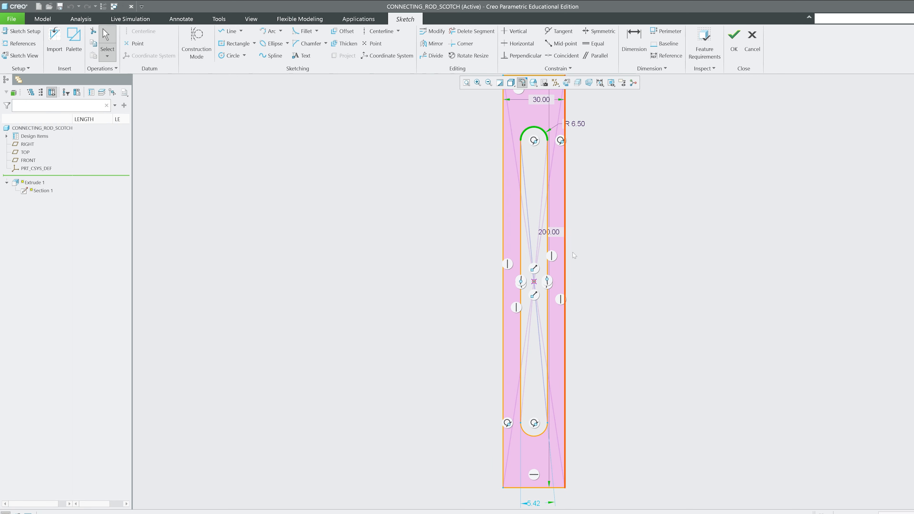
left_click(535, 435, "ctrl")
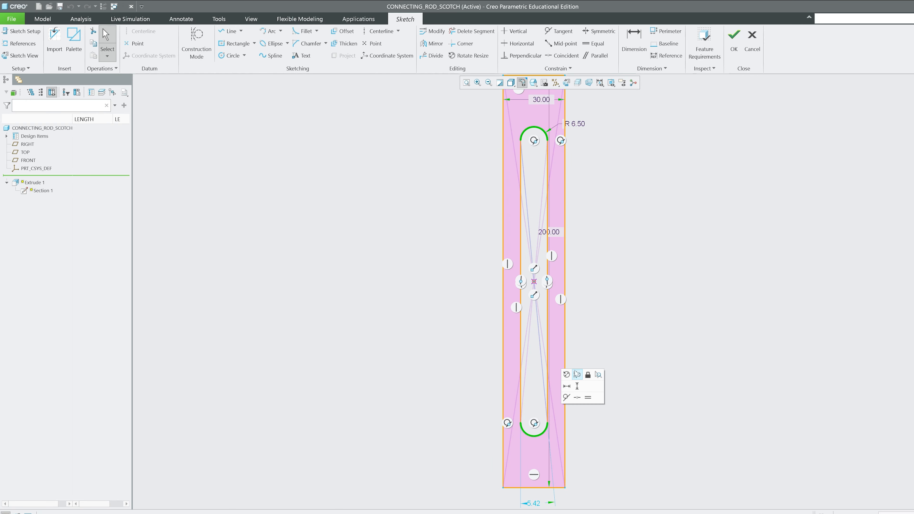
left_click(567, 386)
type("160")
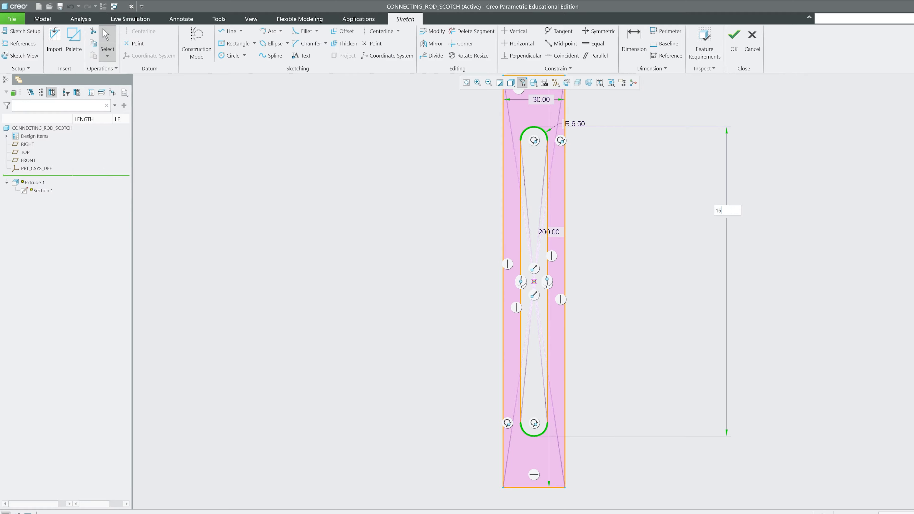
key("Return")
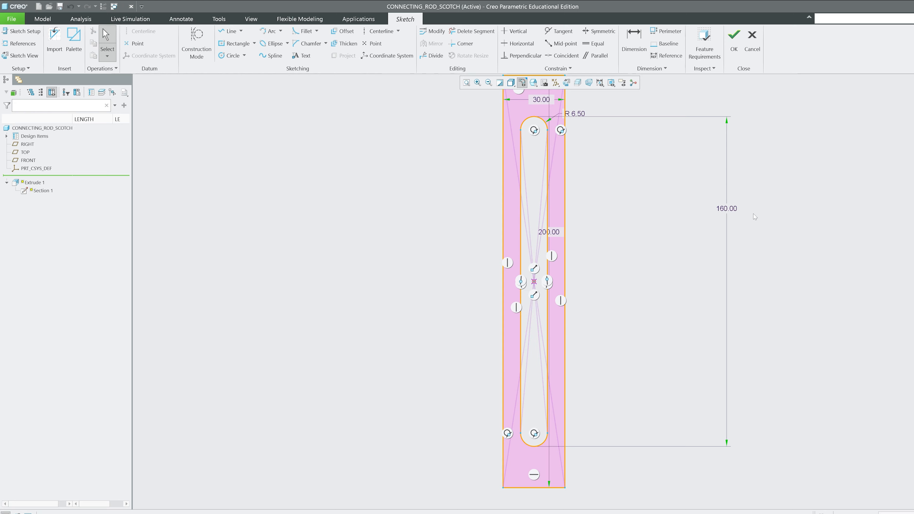
left_click_drag(754, 214, 649, 255)
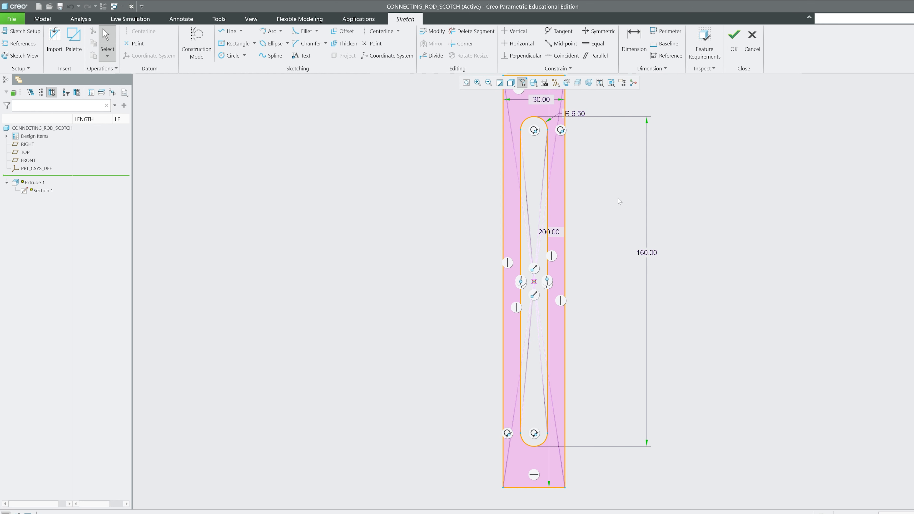
Step: Delete the redundant length dimension on the rod outline's long edge and open the remaining length dimension for editing
scroll(625, 218, "down", 2)
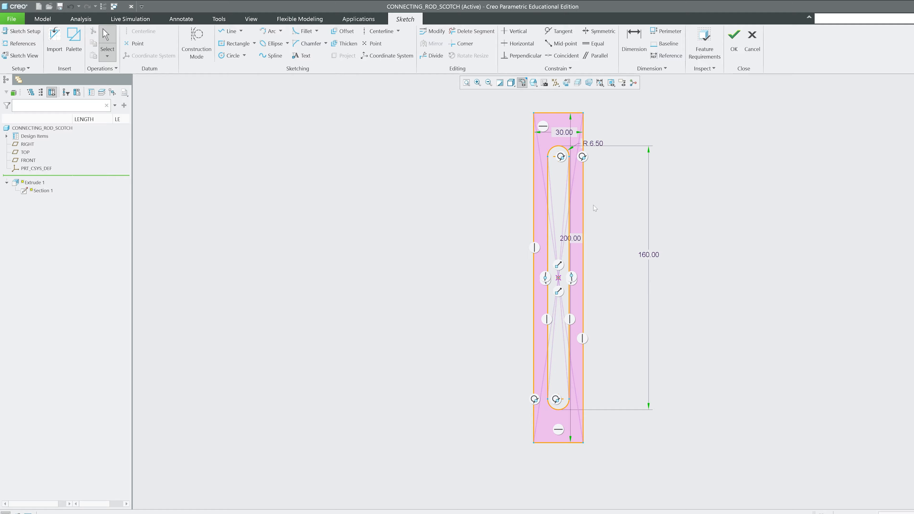
left_click(587, 206)
left_click(590, 170)
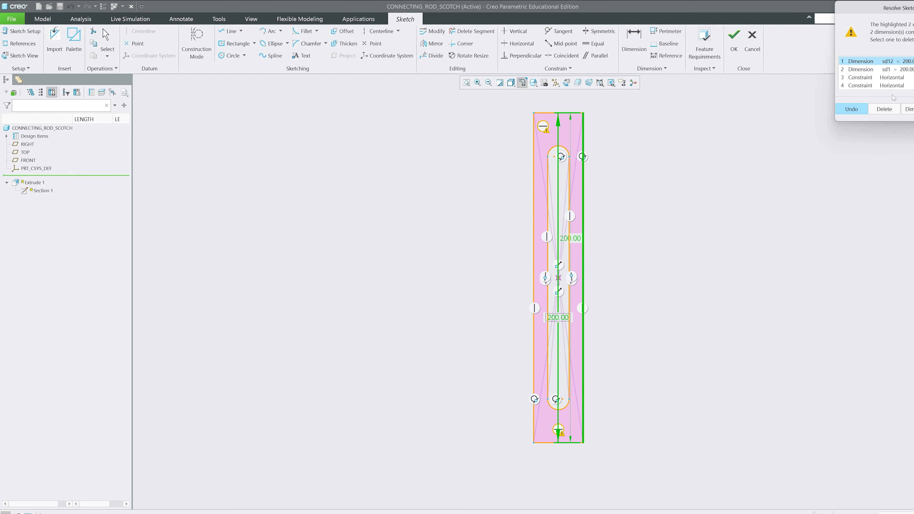
left_click(885, 109)
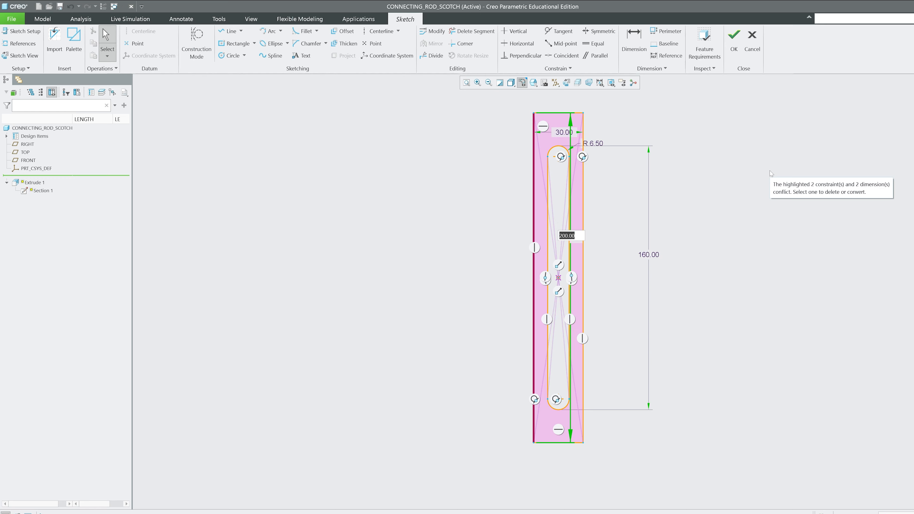
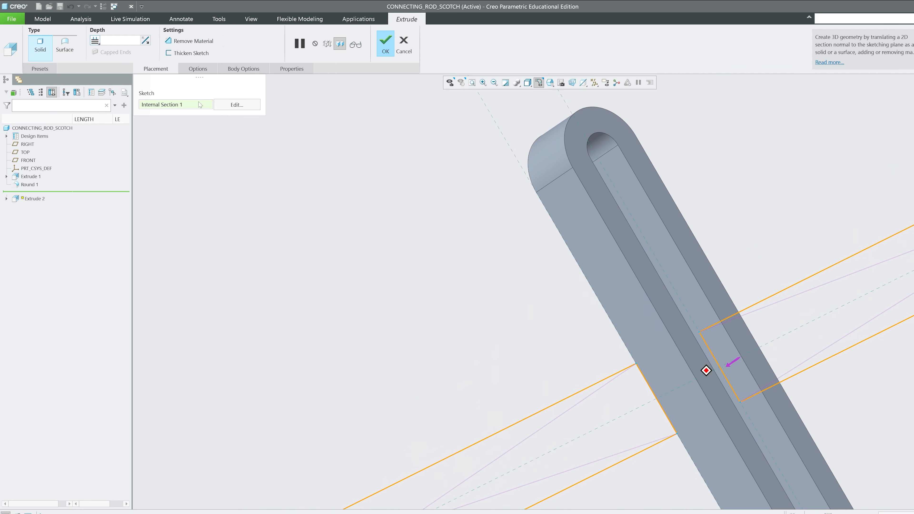
Step: Extrude the crossbar section up to the slotted rod's face using the To Reference depth option and finish the feature
left_click(95, 41)
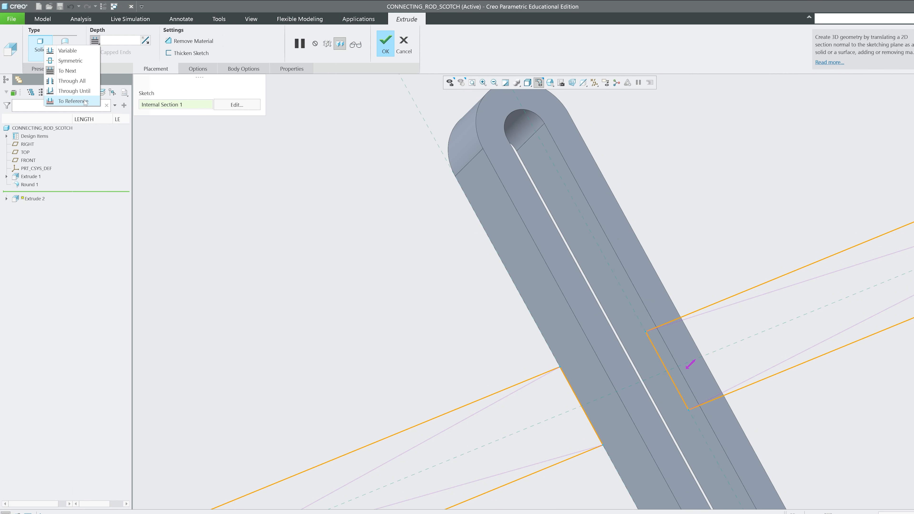
left_click(73, 102)
left_click(511, 177)
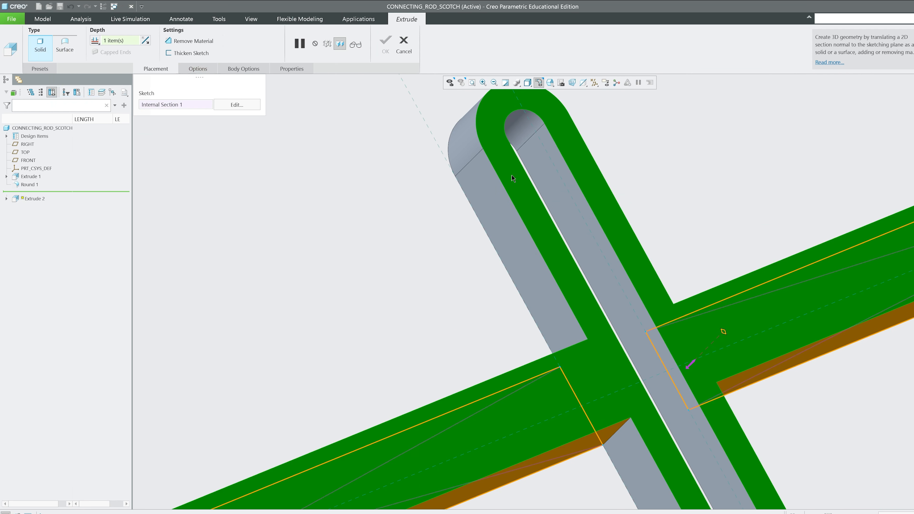
scroll(547, 290, "down", 5)
left_click(385, 43)
scroll(499, 190, "up", 4)
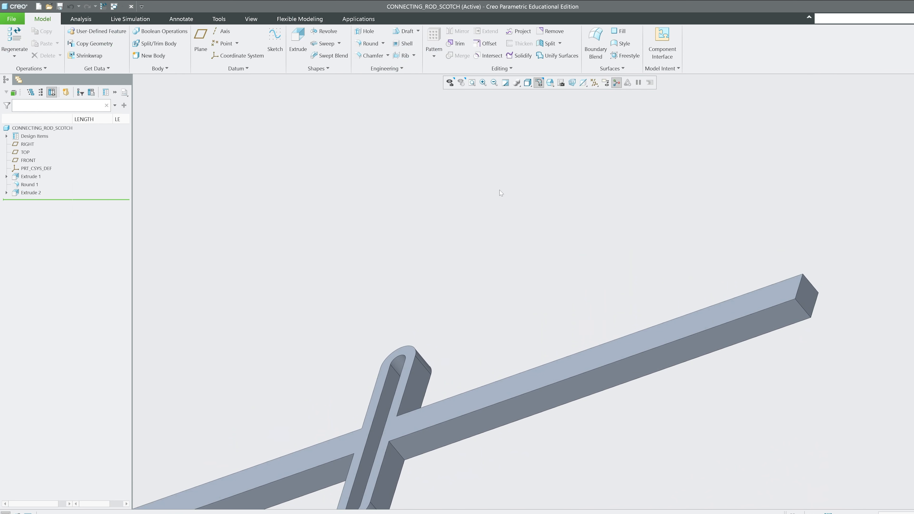
Step: Chamfer the crossbar's outer edges with a D x D distance of 1.50
left_click(375, 57)
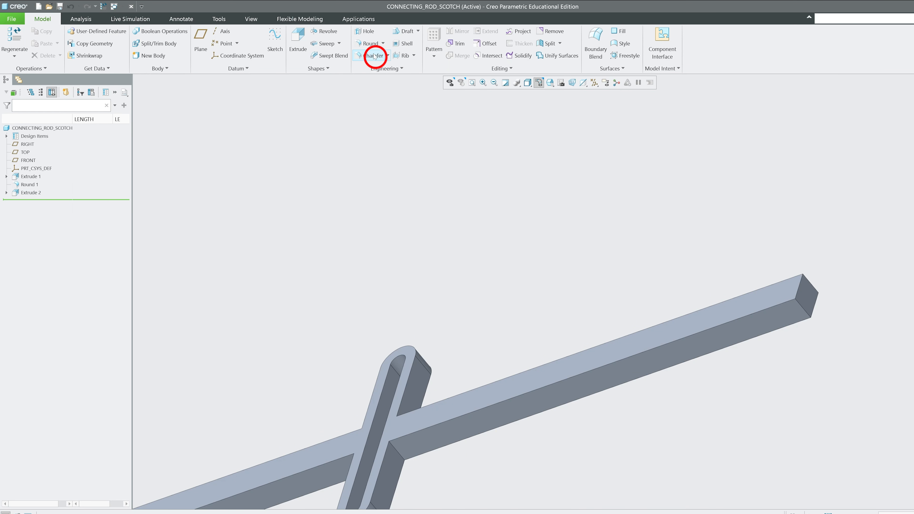
left_click(700, 333)
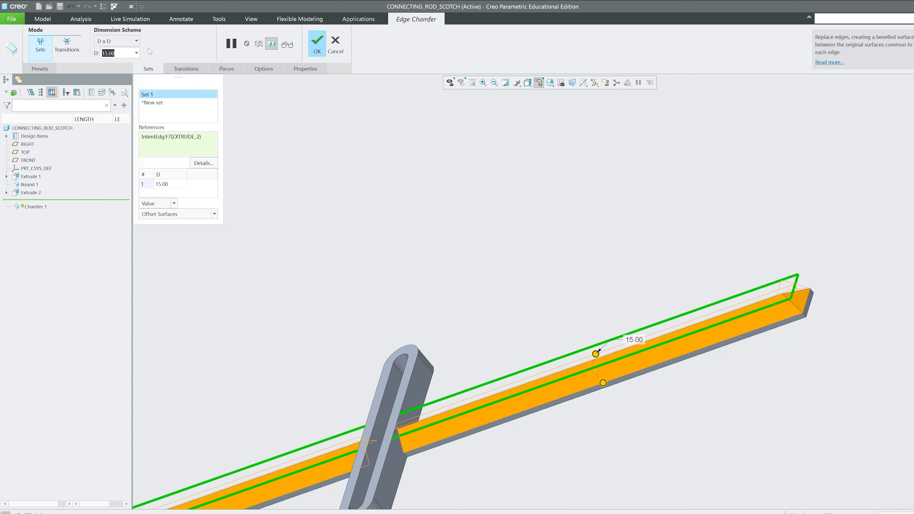
middle_click(568, 263)
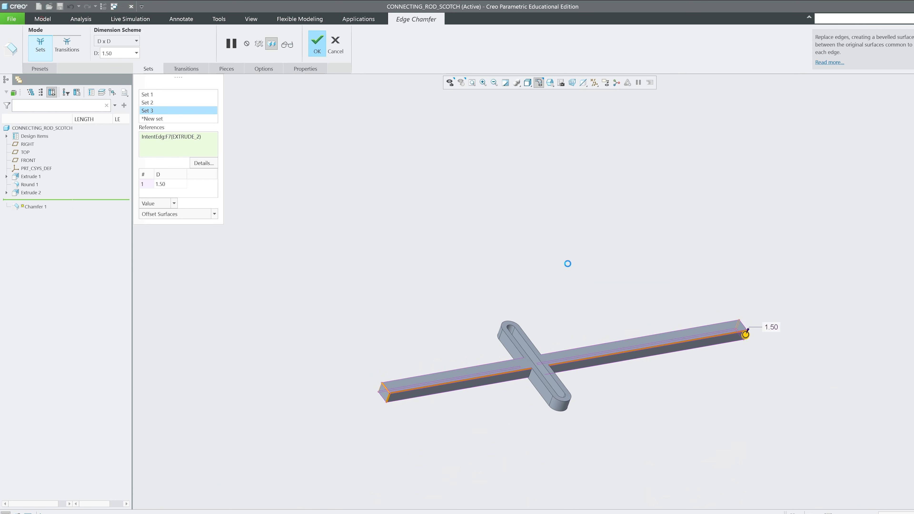
Step: Roll the model back to before Chamfer 1 and round the four vertical inner corners between crossbar and slotted body with radius 10
middle_click_drag(567, 263, 518, 414)
scroll(567, 399, "up", 5)
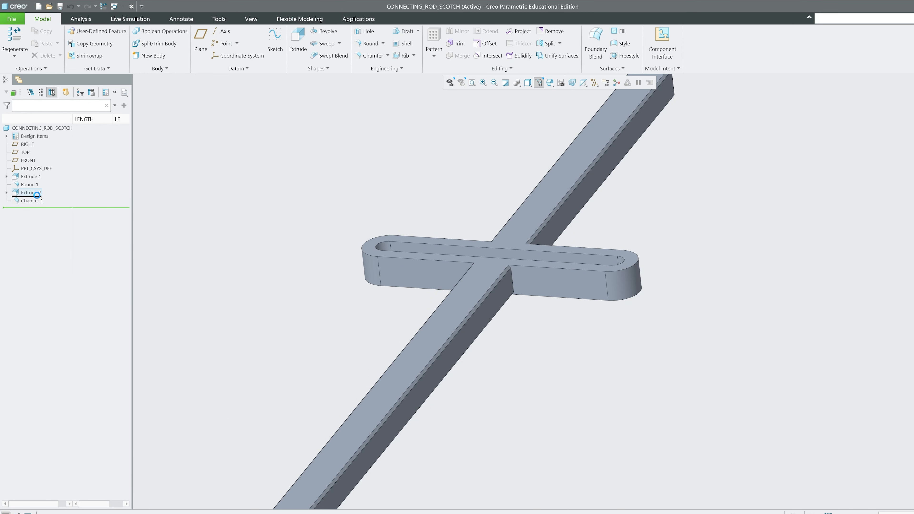
left_click_drag(37, 195, 37, 197)
left_click(371, 44)
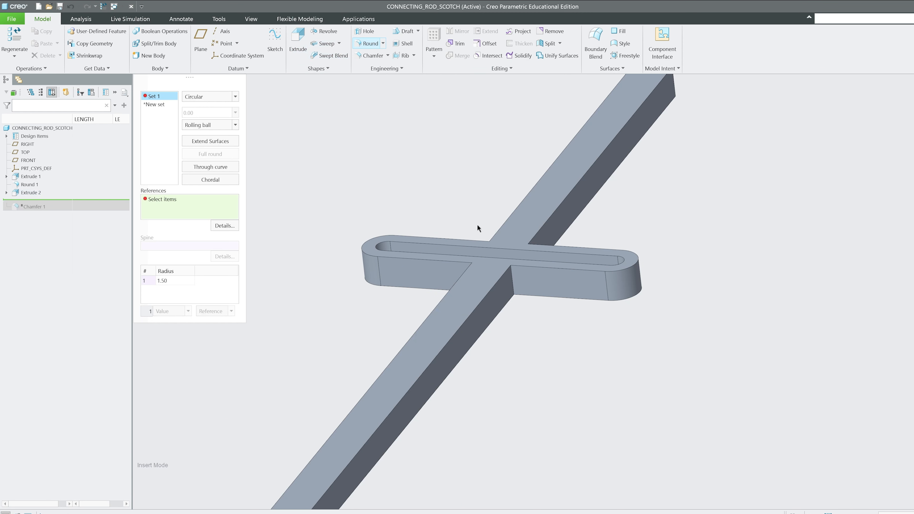
left_click(512, 283)
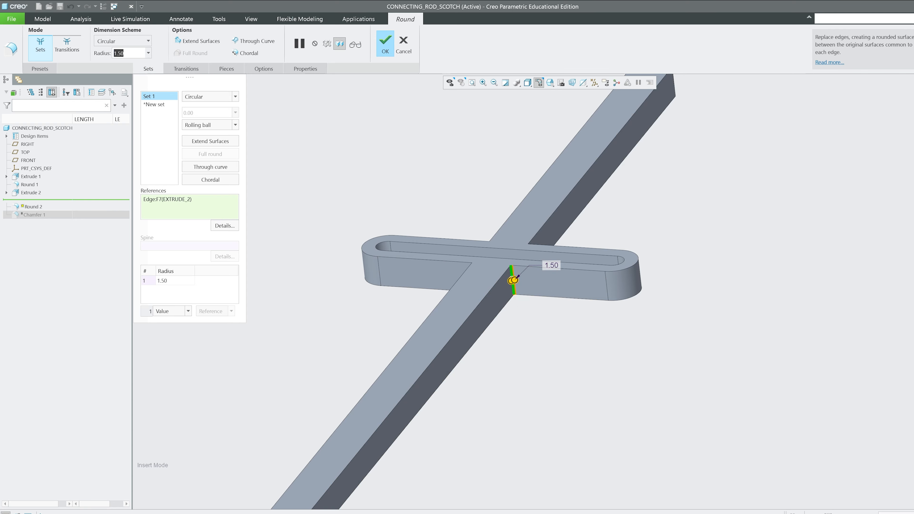
key("Return")
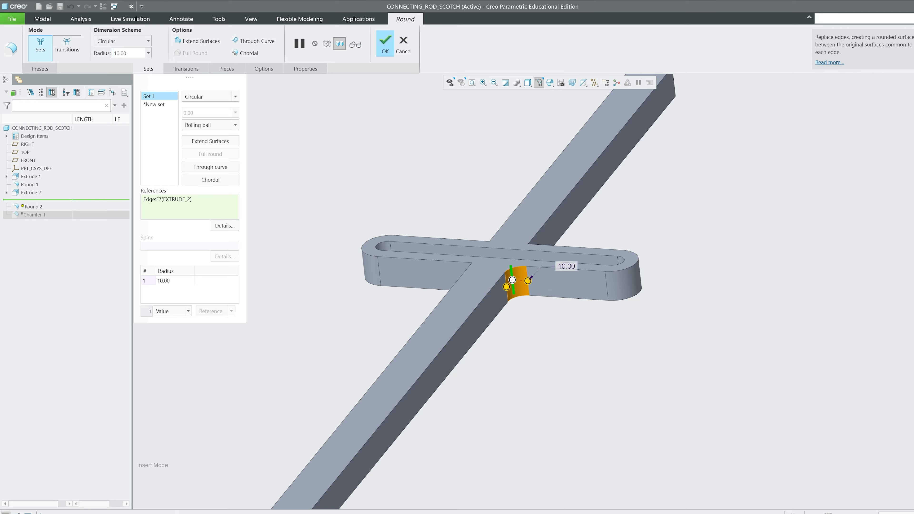
left_click(471, 311)
left_click(146, 96)
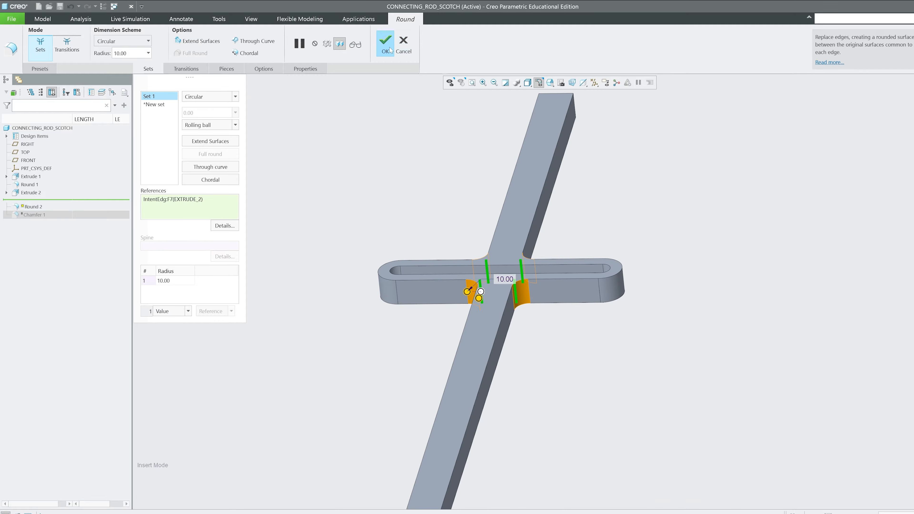
left_click(385, 44)
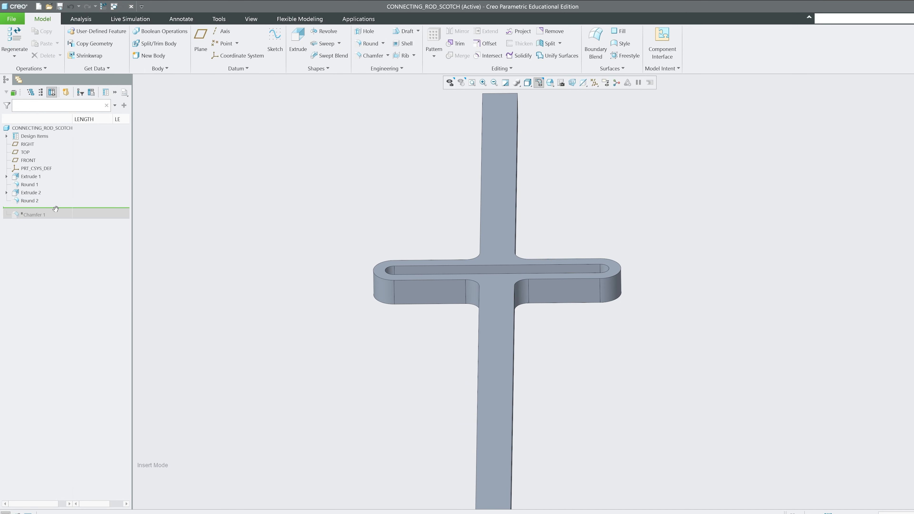
Step: Roll the model forward to include Chamfer 1 again and save CONNECTING_ROD_SCOTCH.PRT in the kinamatics folder
left_click_drag(55, 216, 54, 216)
mouse_move(576, 299)
middle_mouse_down()
mouse_move(586, 275)
mouse_move(694, 303)
mouse_move(439, 194)
mouse_move(306, 173)
mouse_move(311, 188)
mouse_move(192, 83)
middle_mouse_up()
left_click(60, 6)
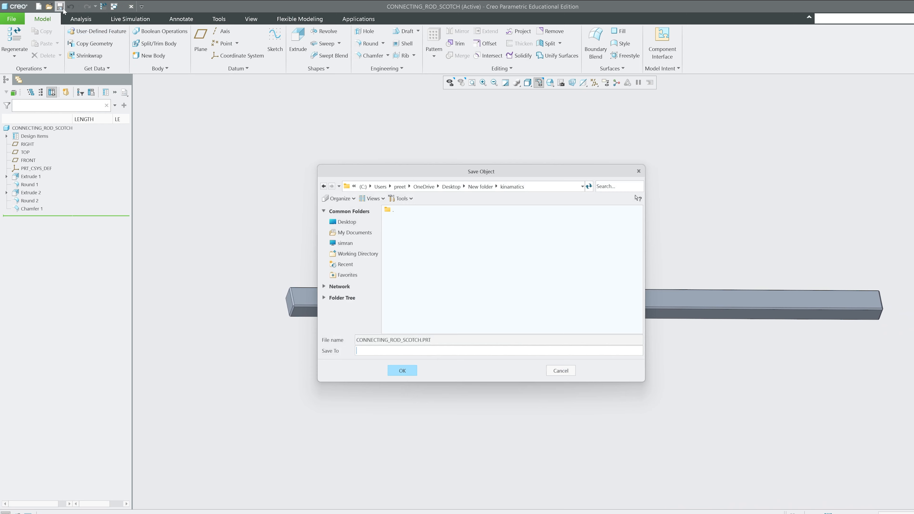
left_click(404, 376)
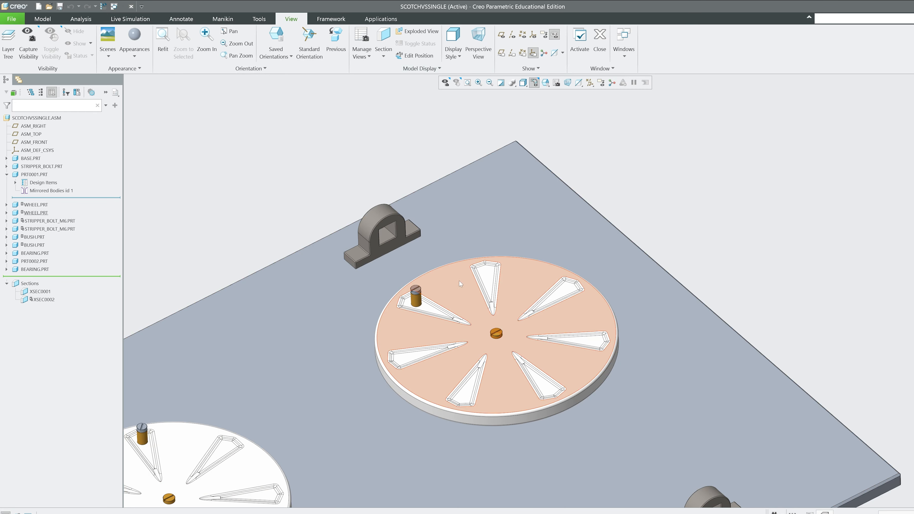
left_click(42, 19)
left_click(143, 40)
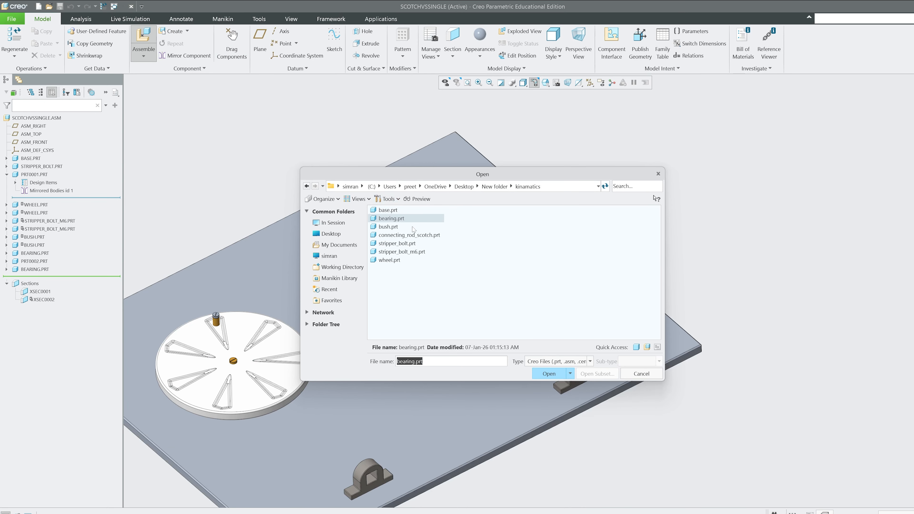
double_click(414, 234)
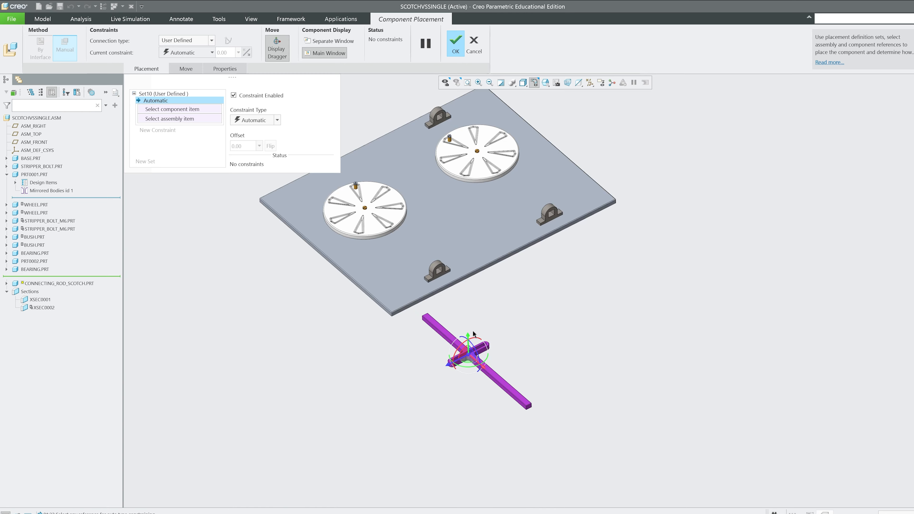
left_click_drag(468, 335, 460, 131)
scroll(473, 113, "down", 3)
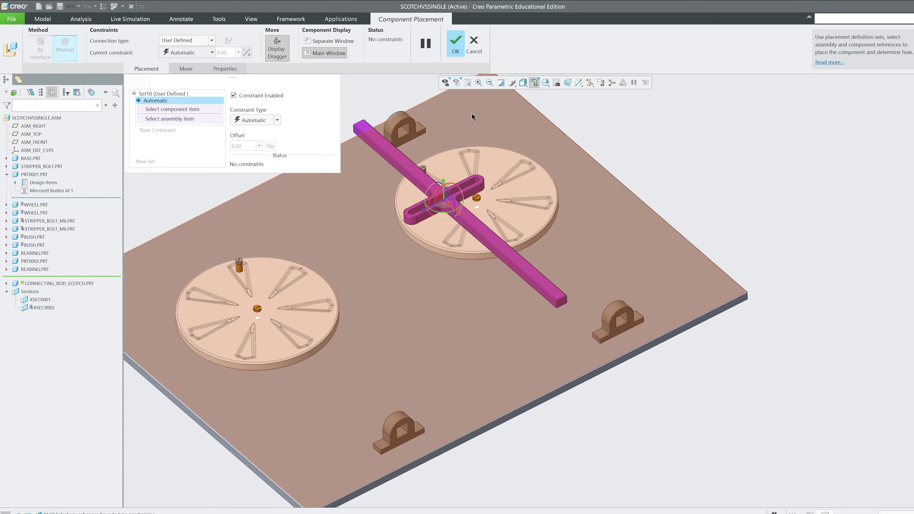
scroll(504, 166, "up", 2)
mouse_move(526, 208)
middle_mouse_down()
mouse_move(527, 259)
mouse_move(525, 221)
middle_mouse_up()
scroll(529, 372, "up", 1)
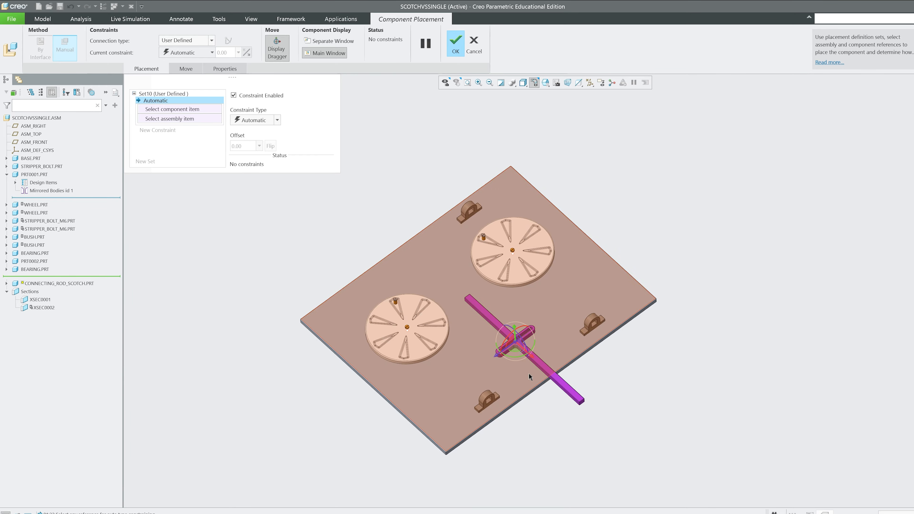
scroll(533, 371, "down", 1)
scroll(535, 369, "down", 3)
scroll(468, 304, "down", 2)
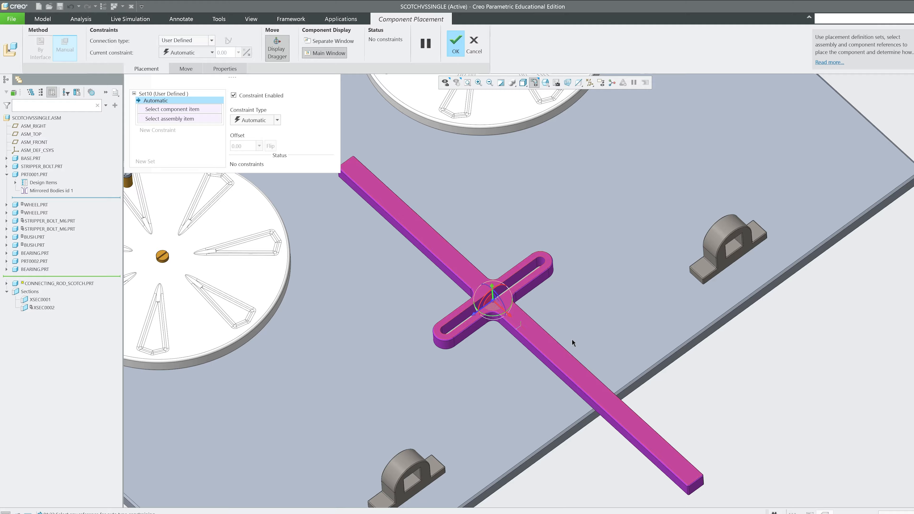
scroll(626, 391, "up", 5)
scroll(574, 374, "down", 5)
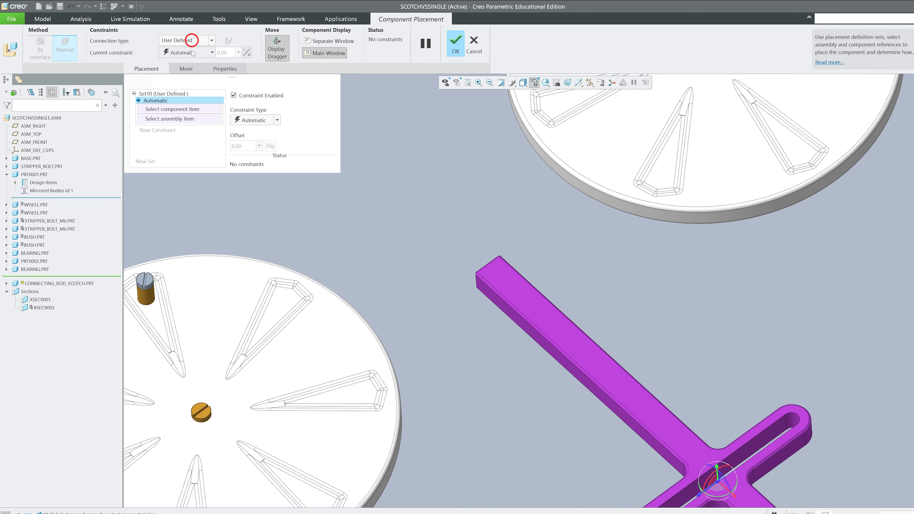
left_click(192, 40)
left_click(194, 82)
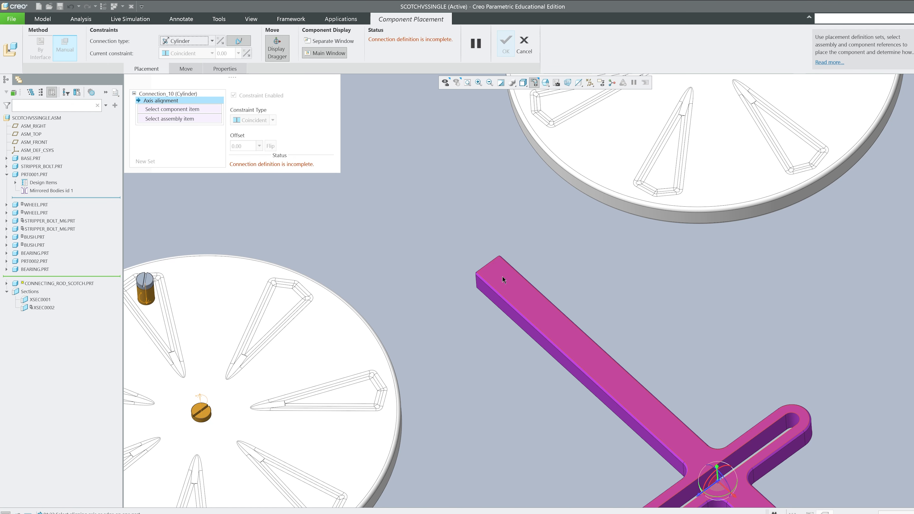
scroll(511, 275, "up", 5)
scroll(614, 305, "down", 5)
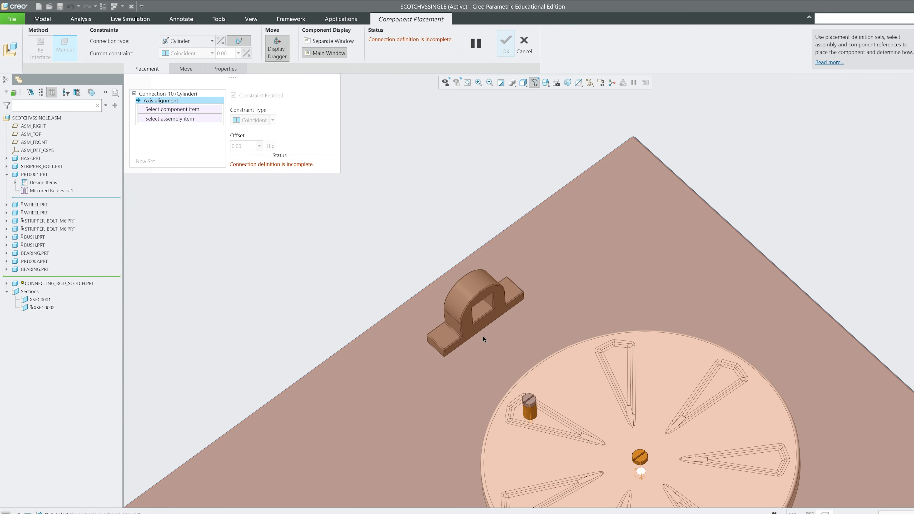
scroll(501, 276, "down", 3)
scroll(510, 265, "up", 4)
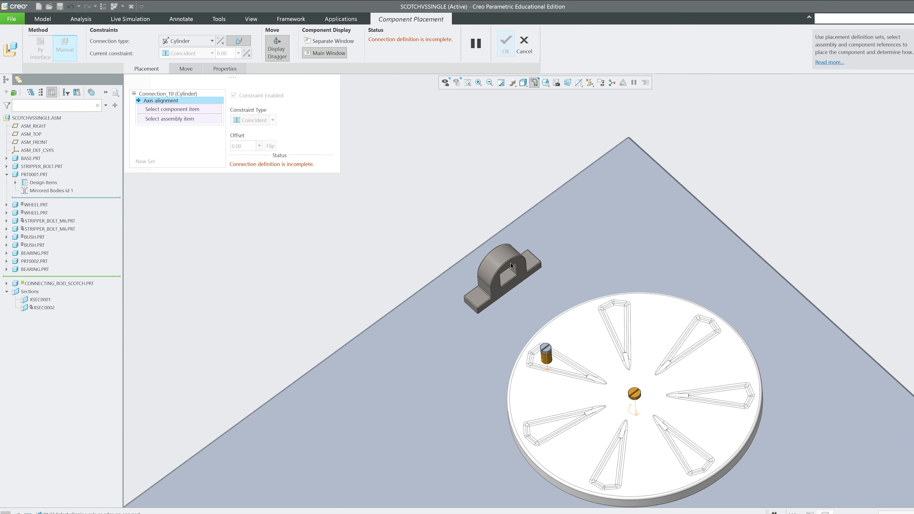
scroll(510, 265, "up", 4)
middle_click_drag(510, 265, 520, 371)
scroll(521, 371, "down", 5)
scroll(601, 356, "up", 5)
mouse_move(601, 356)
middle_mouse_down()
mouse_move(585, 335)
mouse_move(635, 268)
mouse_move(632, 249)
mouse_move(512, 298)
mouse_move(497, 279)
mouse_move(516, 290)
mouse_move(508, 306)
middle_mouse_up()
scroll(631, 250, "down", 5)
scroll(511, 298, "up", 5)
middle_click_drag(396, 237, 445, 214)
scroll(433, 232, "down", 2)
scroll(433, 232, "up", 3)
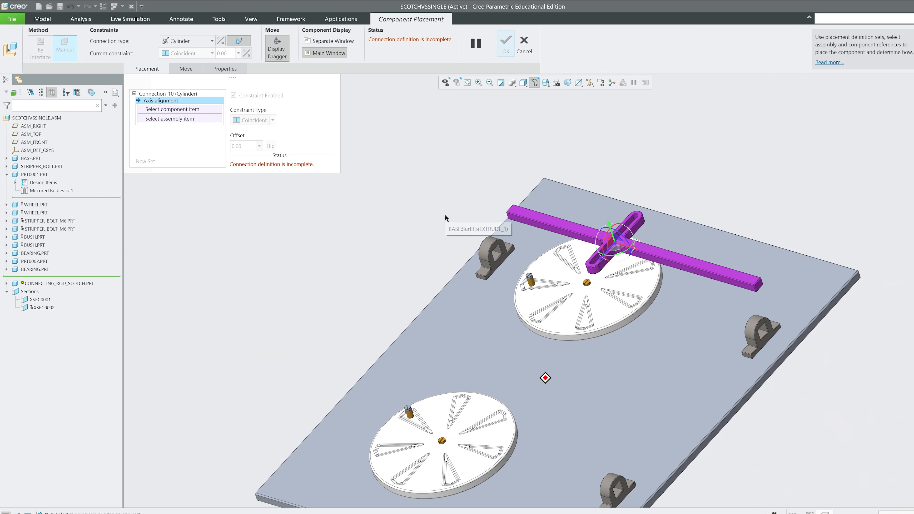
left_click(208, 41)
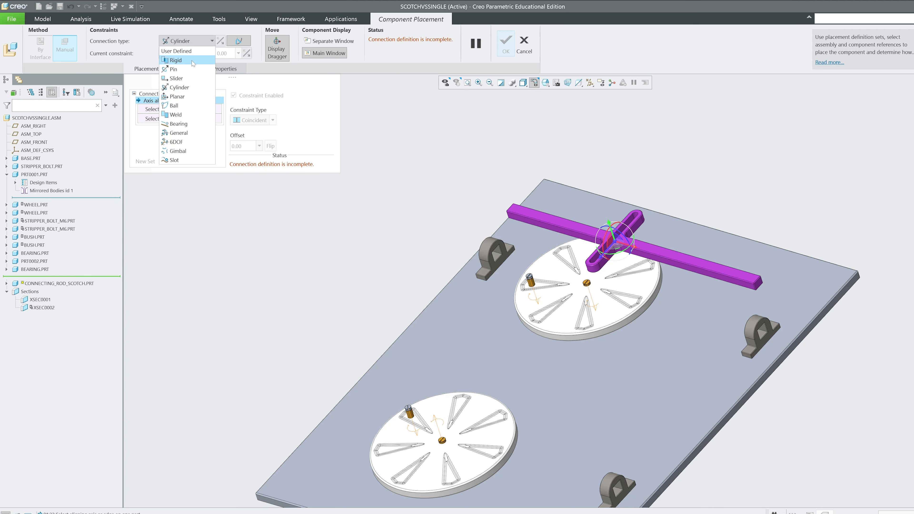
left_click(523, 44)
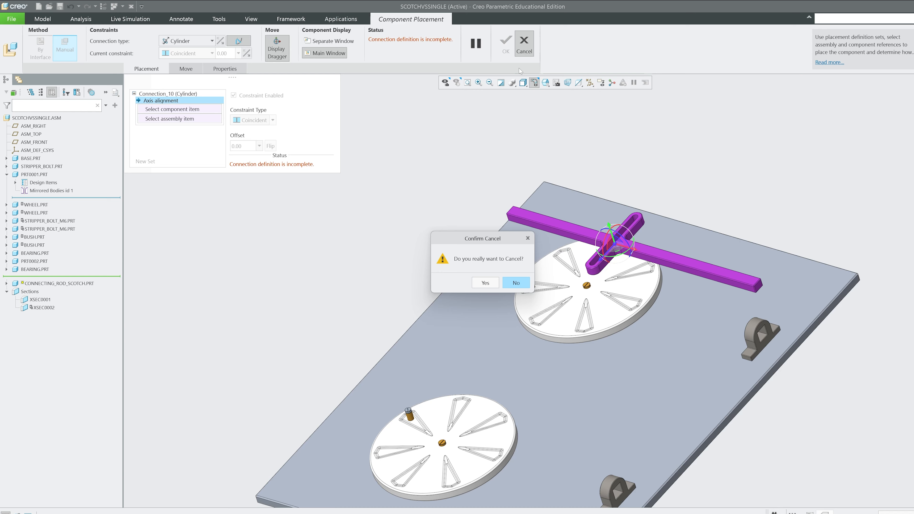
left_click(494, 281)
Step: Open the bearing beside the upper wheel from the assembly as a separate part
left_click(581, 200)
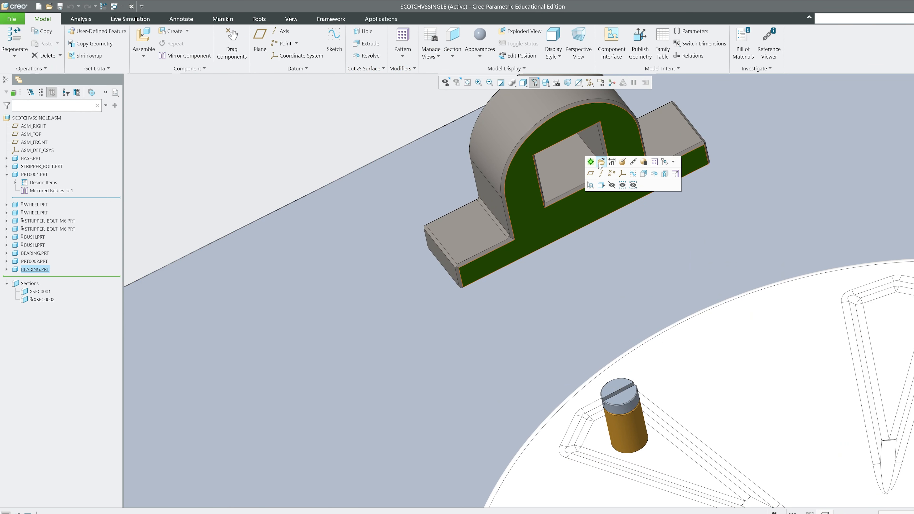
left_click(602, 162)
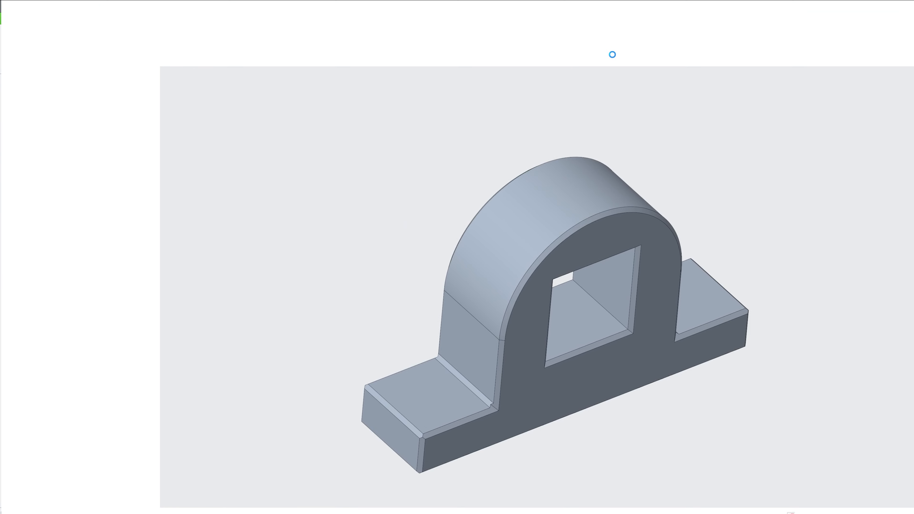
middle_click_drag(624, 168, 545, 177)
Step: Begin a datum axis normal to the bearing's front face and turn on the display of datum planes only
left_click(223, 32)
left_click(551, 404)
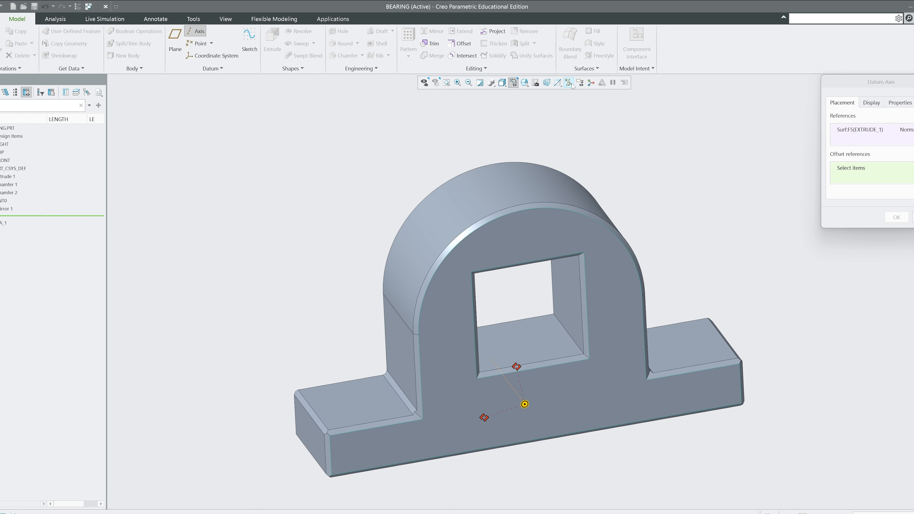
left_click(595, 83)
left_click(506, 134)
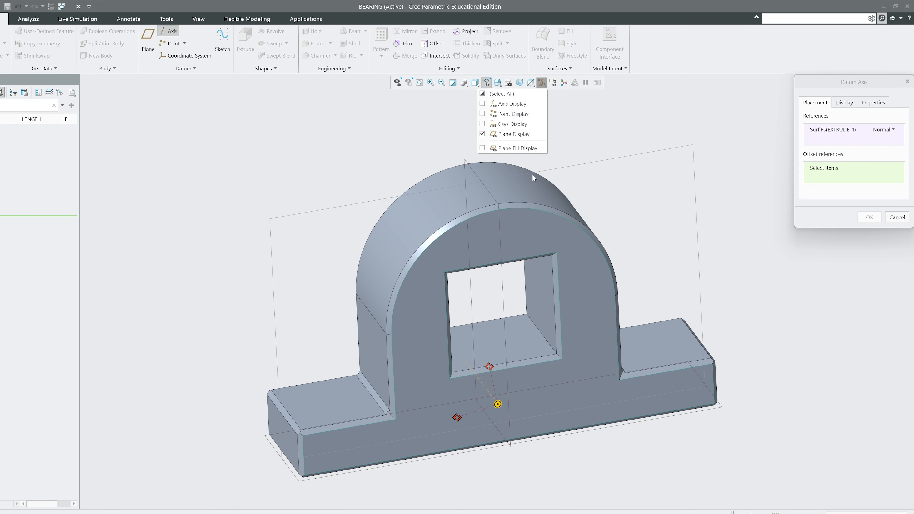
Step: Try to locate the new axis by offsets from the square opening's floor and the RIGHT datum plane
left_click(521, 344)
left_click(520, 346)
middle_click_drag(520, 345, 473, 321, "shift")
scroll(472, 317, "up", 2)
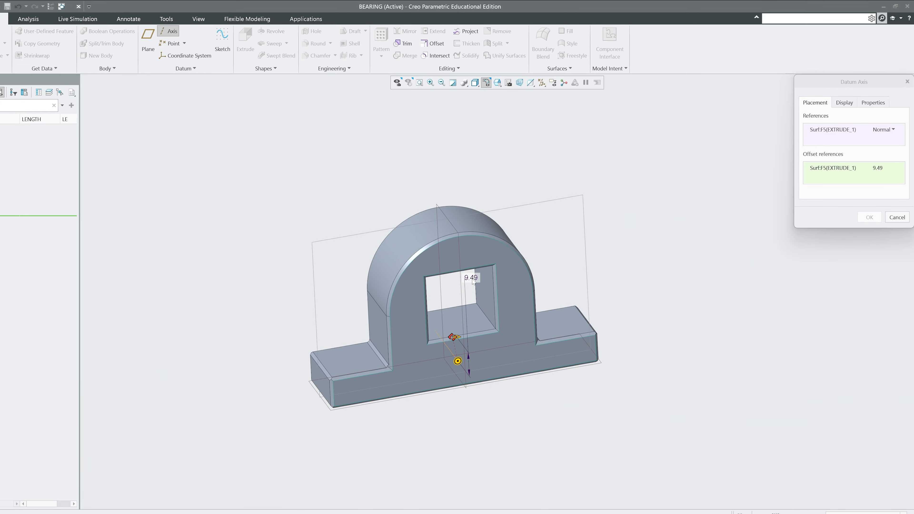
left_click(439, 211, "ctrl")
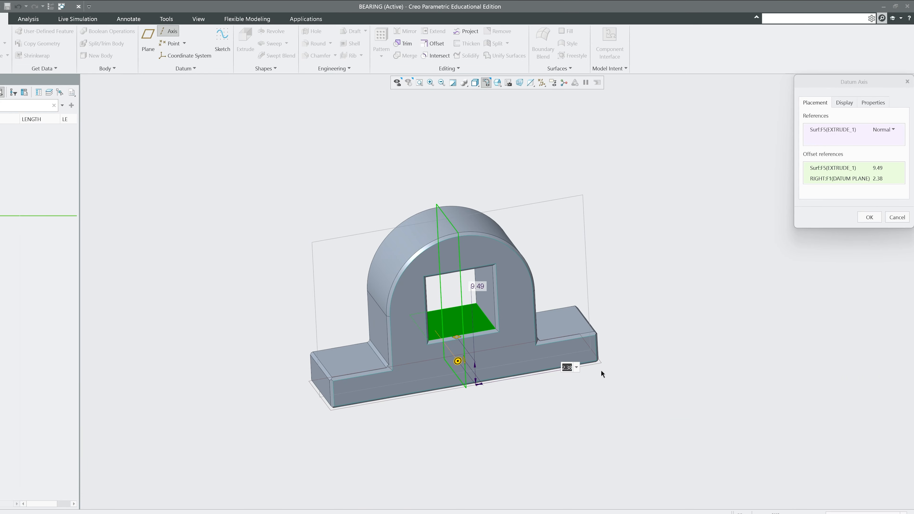
Step: Offset the bearing axis 12.50 from the square opening's side face and 0 from its floor, and finish the axis
left_click(482, 288)
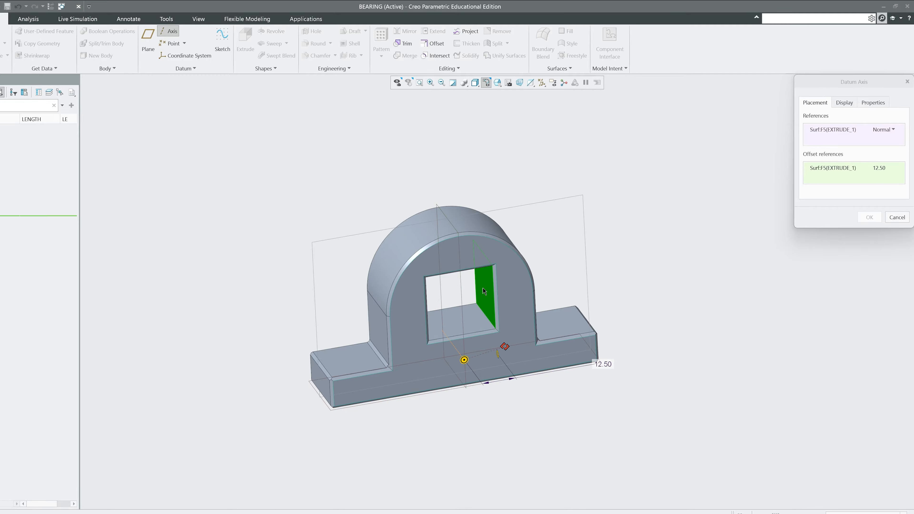
left_click(483, 321, "ctrl")
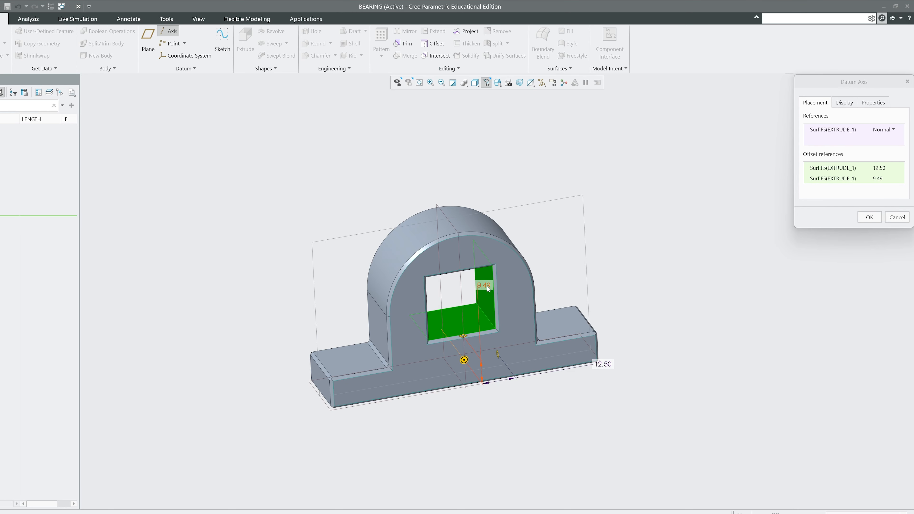
type("0")
key("Return")
left_click(868, 217)
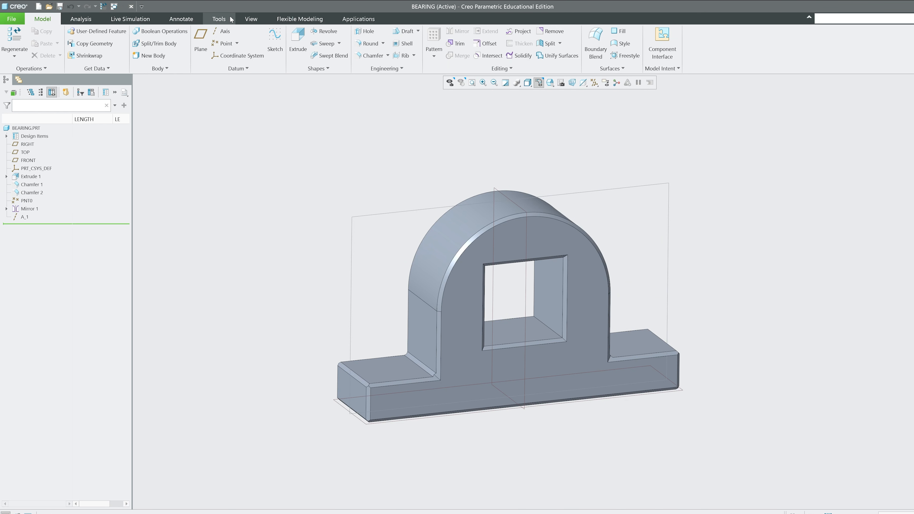
Step: Close the bearing part and switch to the CONNECTING_ROD_SCOTCH part
left_click(254, 19)
left_click(548, 43)
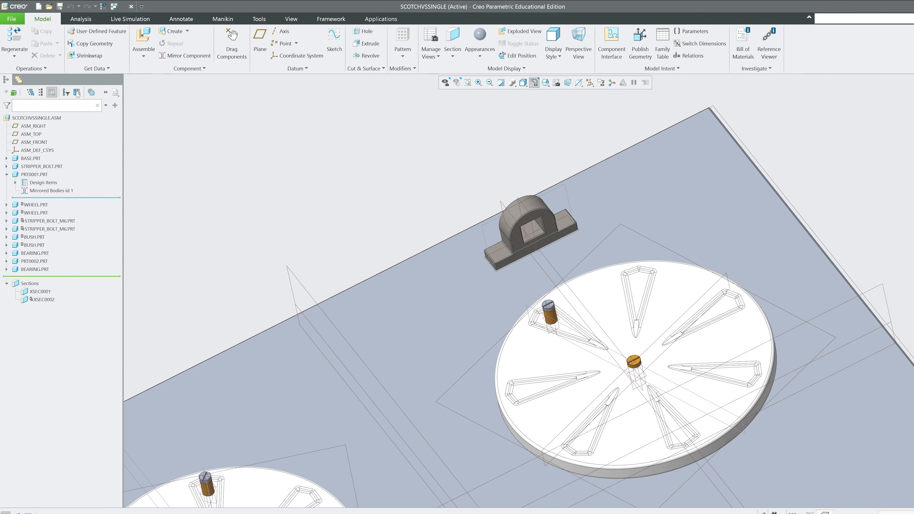
left_click(11, 19)
left_click(194, 55)
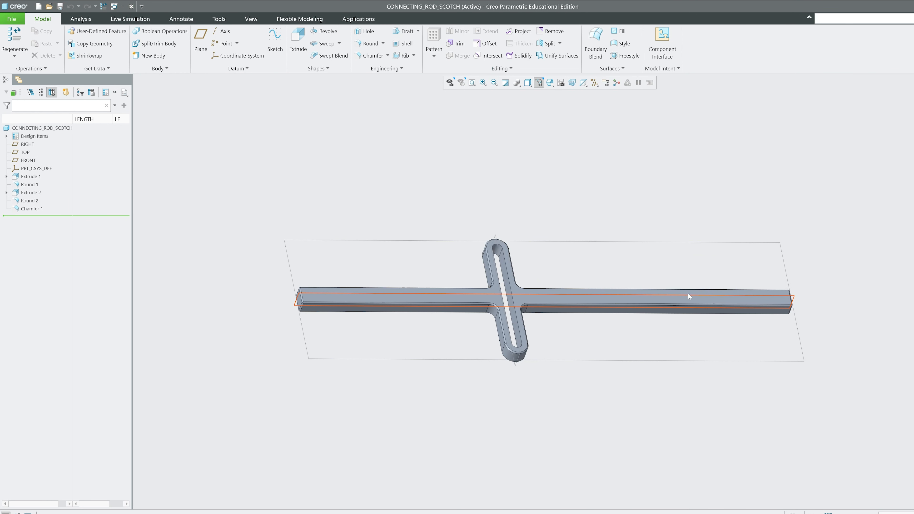
Step: Set the length of the connecting rod's longer arm to 500 and regenerate the part
scroll(519, 306, "down", 5)
left_click(518, 302)
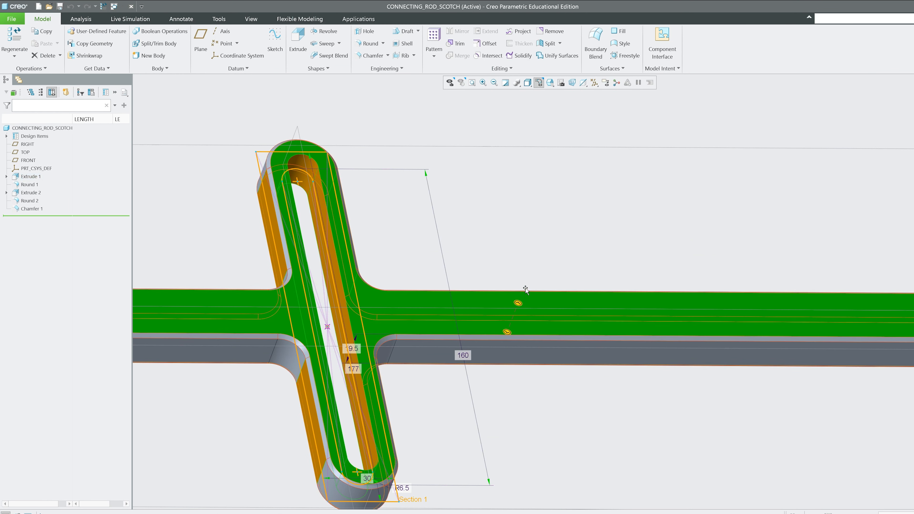
scroll(518, 299, "up", 5)
left_click(30, 193)
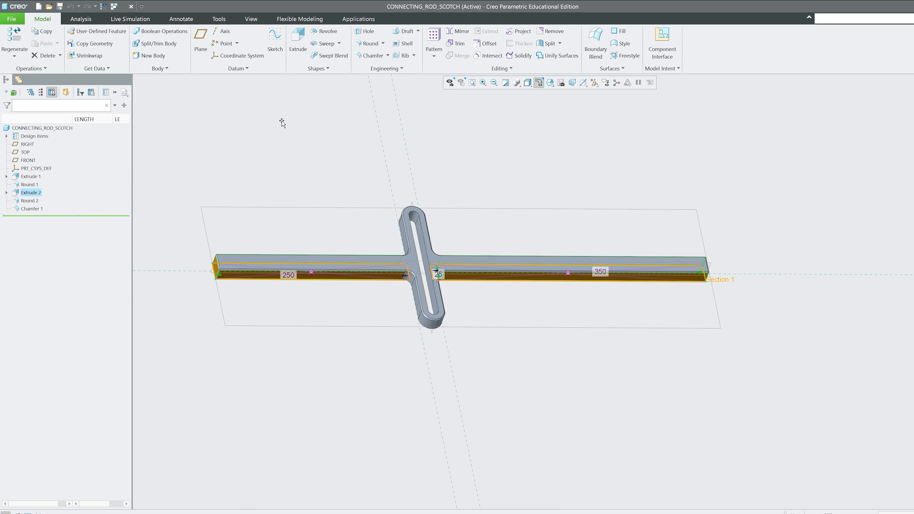
double_click(600, 272)
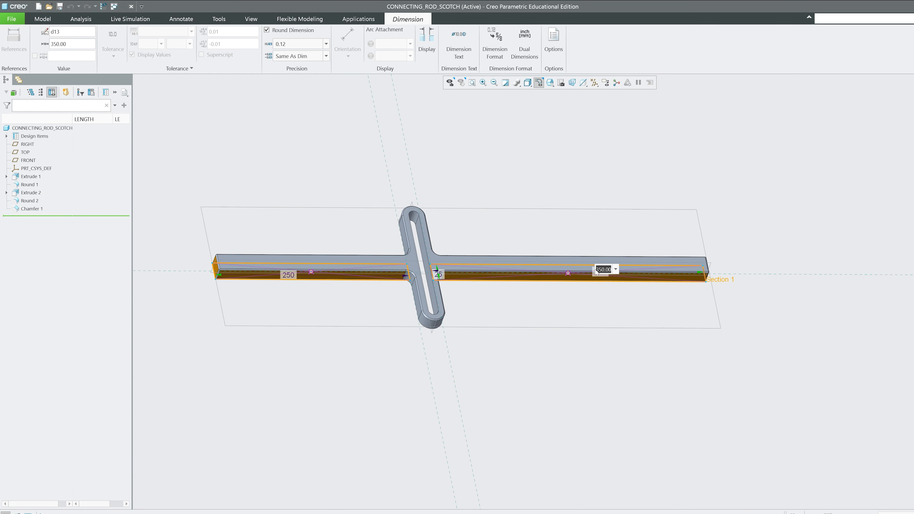
type("500")
key("Return")
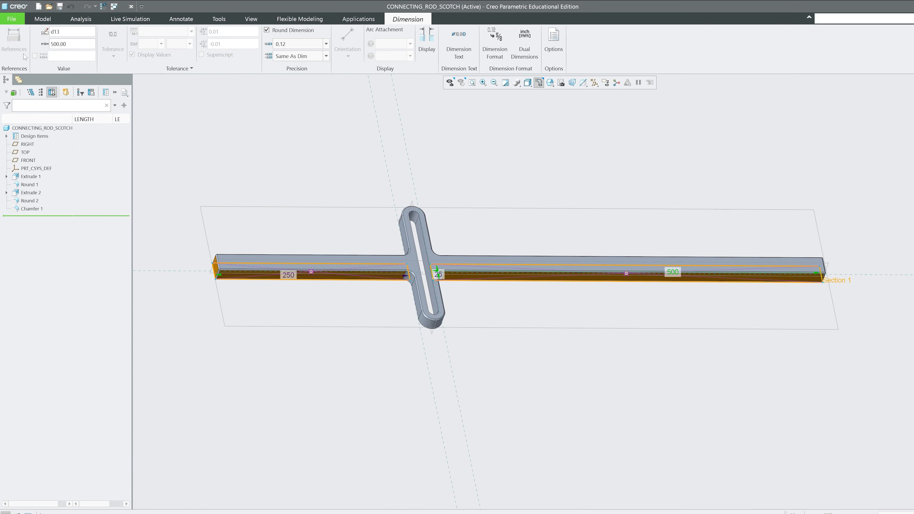
left_click(44, 20)
left_click(21, 40)
Step: Examine the chamfered end face of the connecting rod's shorter arm
scroll(241, 274, "down", 4)
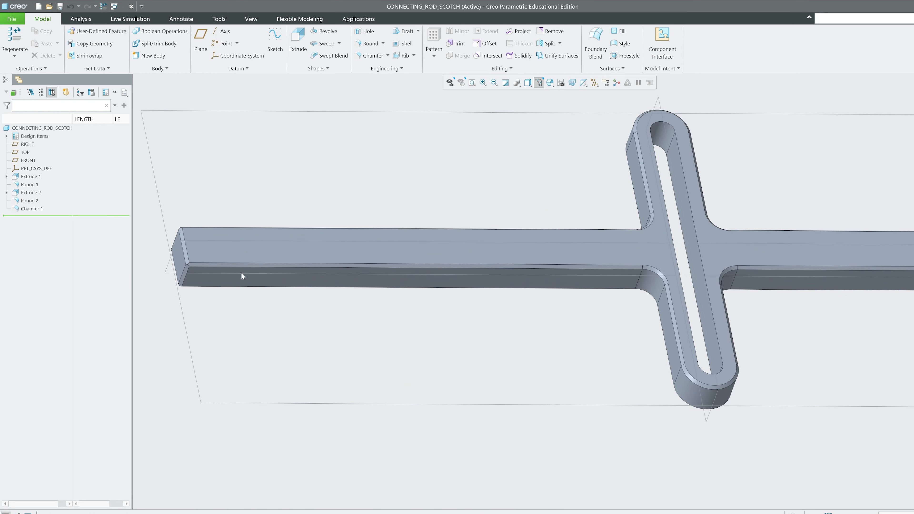
scroll(335, 231, "up", 5)
mouse_move(335, 231)
middle_mouse_down()
mouse_move(267, 238)
mouse_move(313, 281)
mouse_move(374, 252)
middle_mouse_up()
scroll(387, 236, "down", 4)
middle_click_drag(479, 235, 410, 202)
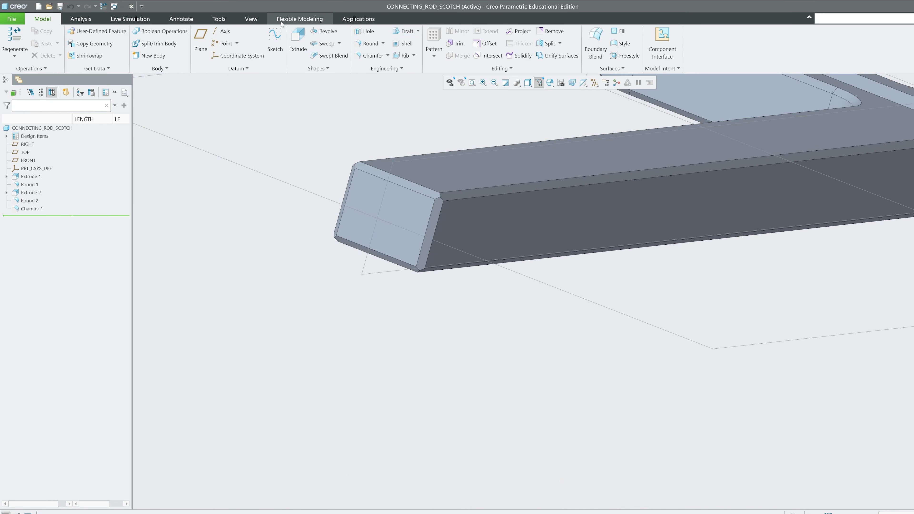
left_click(252, 19)
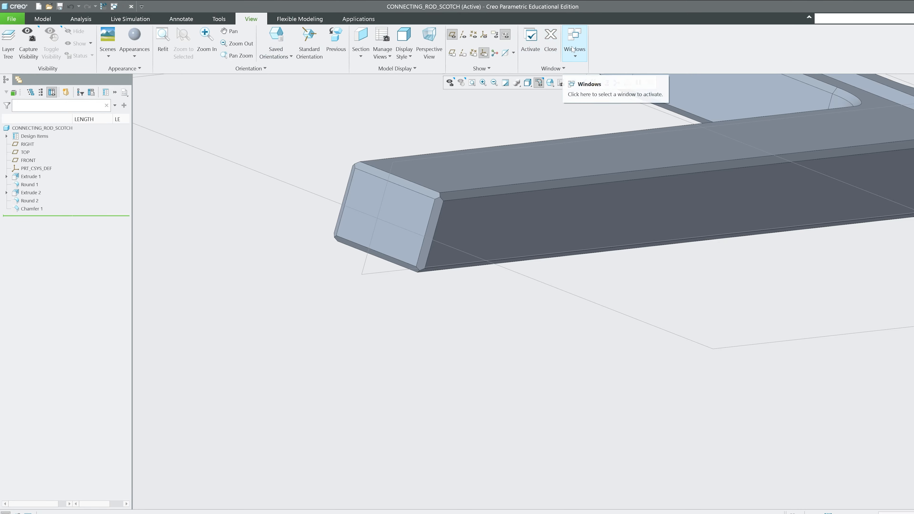
scroll(285, 145, "up", 3)
middle_click_drag(286, 149, 285, 145)
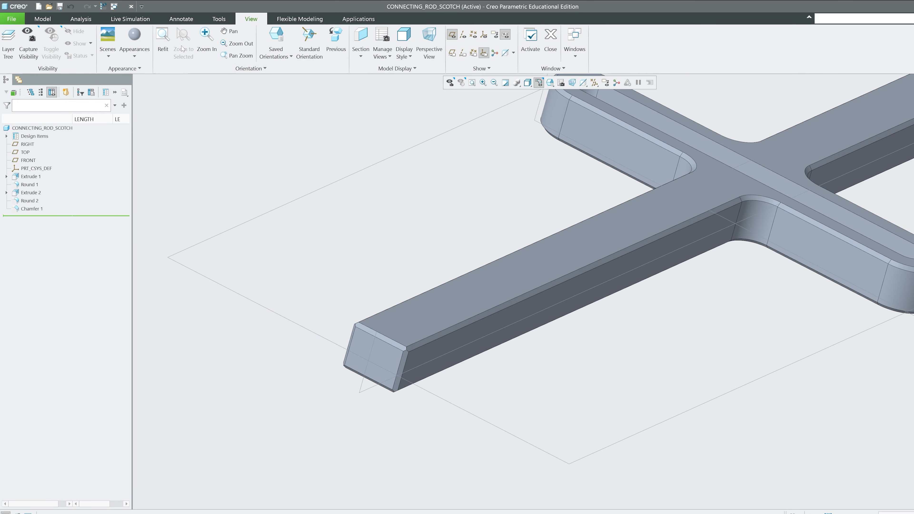
Step: Create a datum axis normal to the shorter arm's end face, offset 0 from the FRONT plane and 0 from the rod's top face
left_click(45, 22)
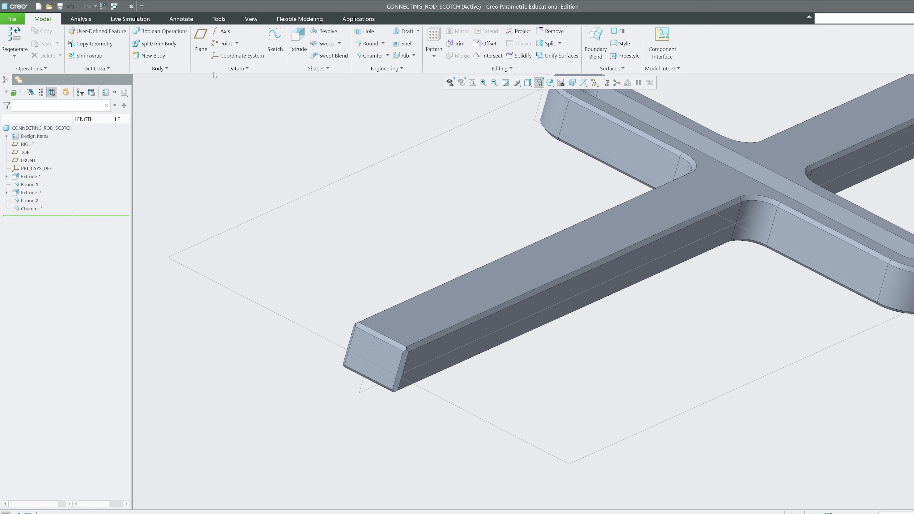
left_click(221, 30)
scroll(355, 331, "down", 3)
left_click(304, 311)
right_click(276, 199)
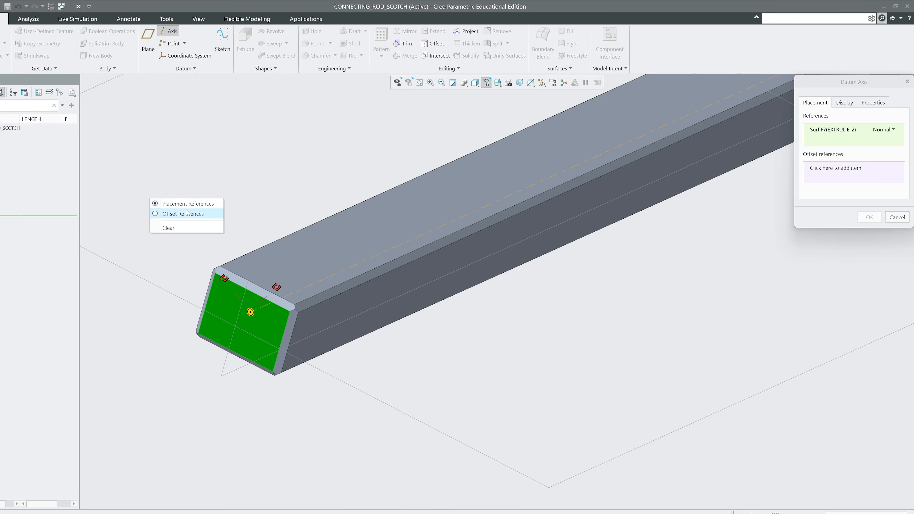
left_click(187, 212)
left_click(247, 284)
left_click(244, 276, "ctrl")
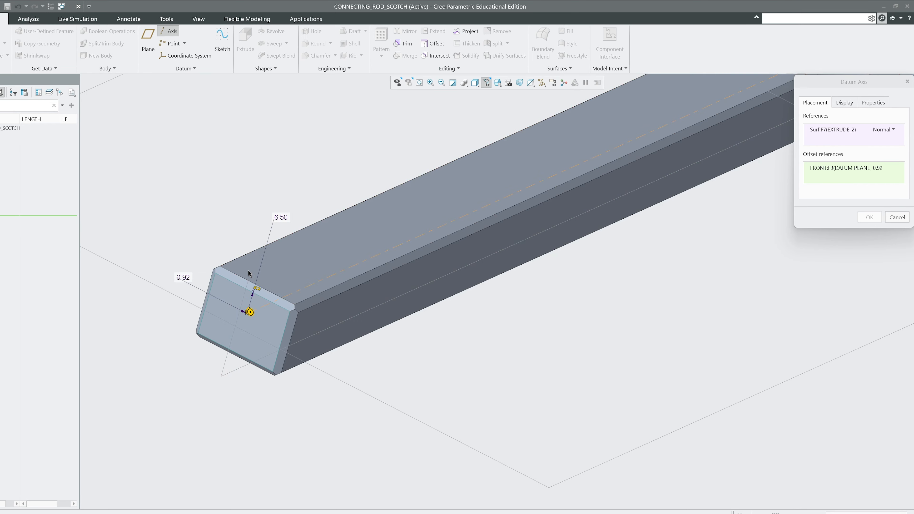
double_click(281, 219)
type("0")
key("Return")
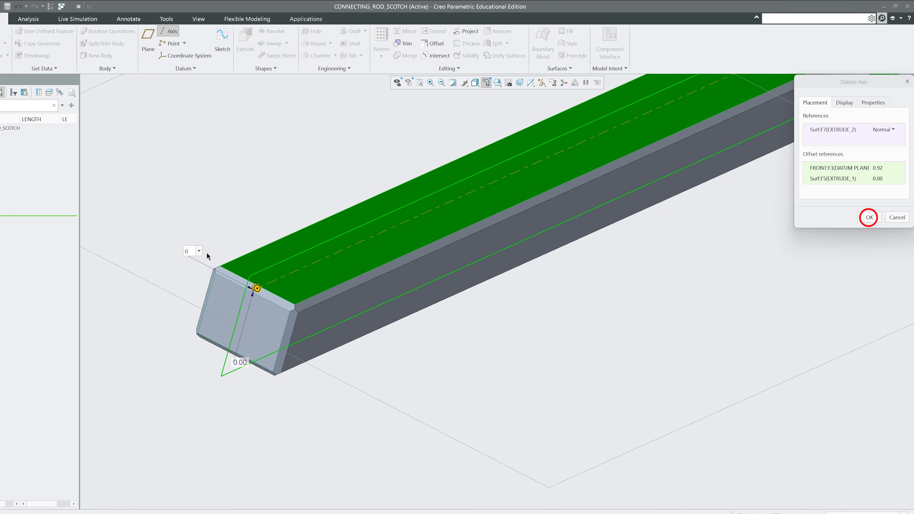
key("Return")
left_click(869, 218)
Step: Close the rod part and insert connecting_rod_scotch.prt as a new component of the assembly
scroll(338, 320, "up", 6)
middle_click_drag(338, 320, 325, 312)
left_click(198, 19)
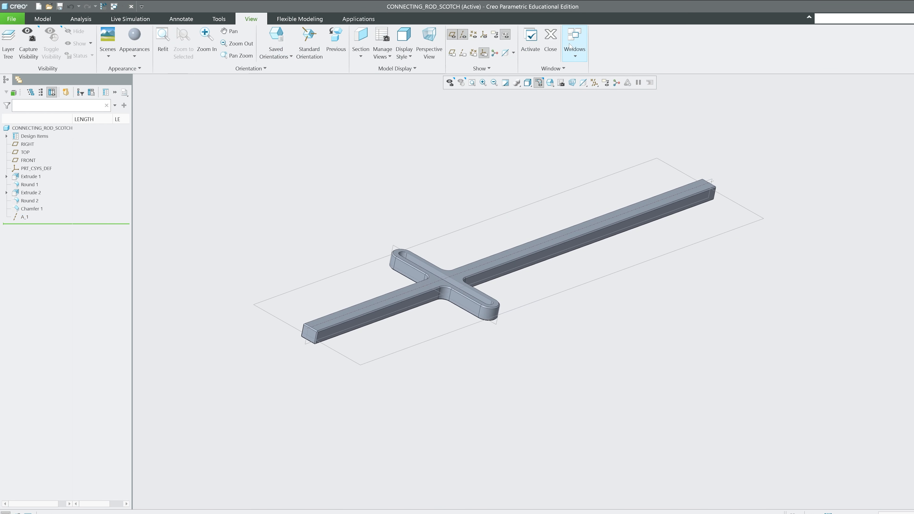
left_click(551, 35)
left_click(143, 39)
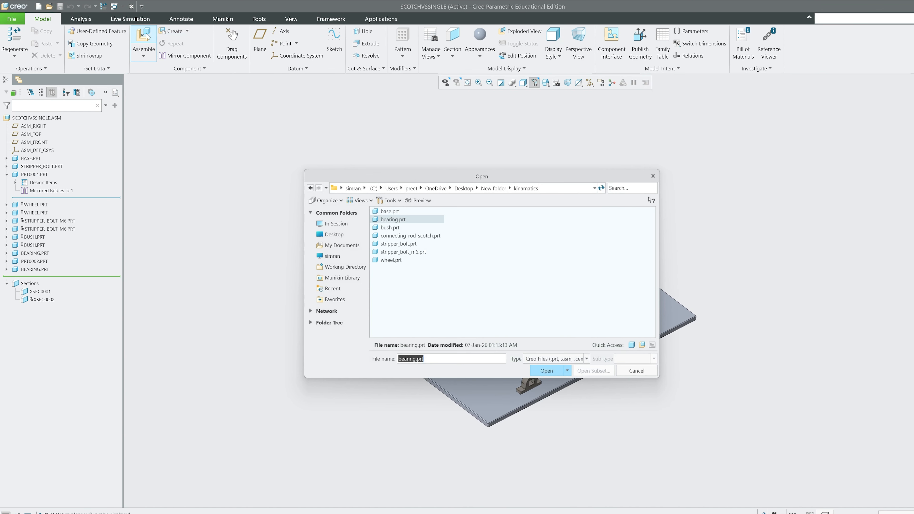
double_click(410, 235)
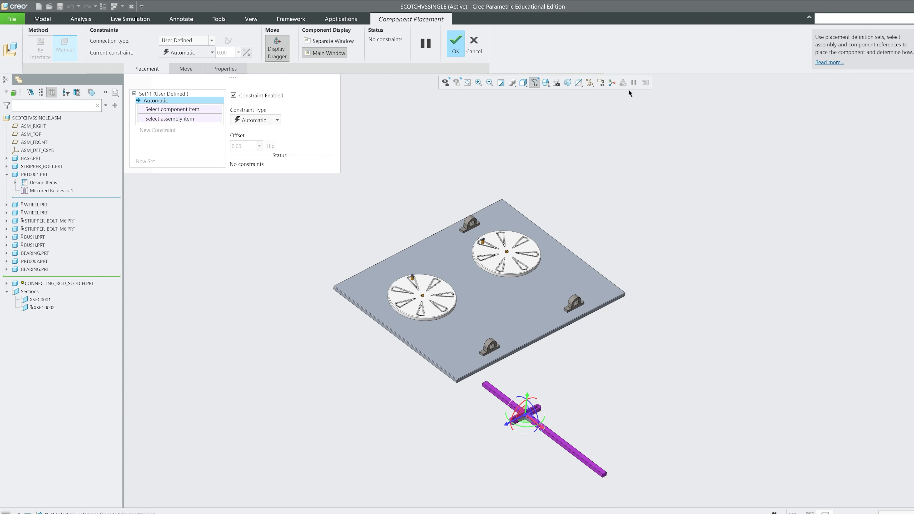
Step: Display the datum axes and choose a Cylinder connection for placing the connecting rod
left_click(590, 83)
scroll(436, 176, "up", 10)
scroll(518, 225, "up", 2)
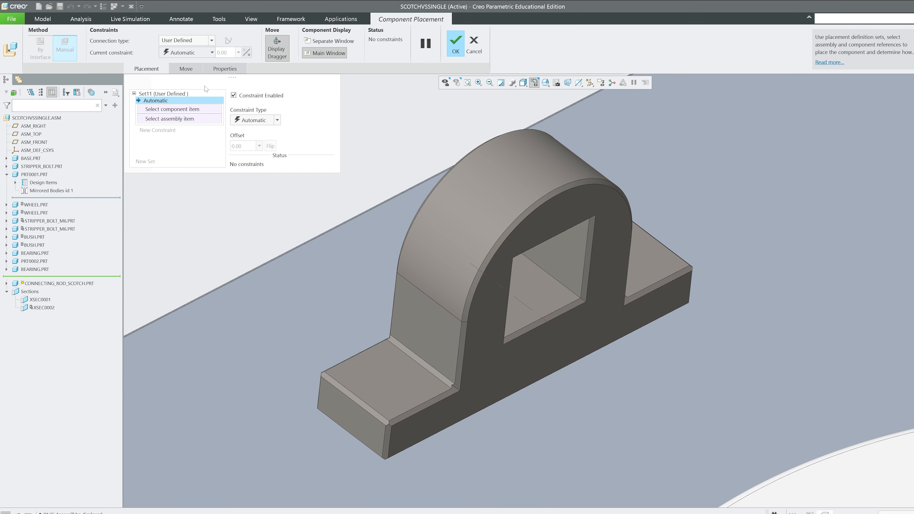
left_click(200, 40)
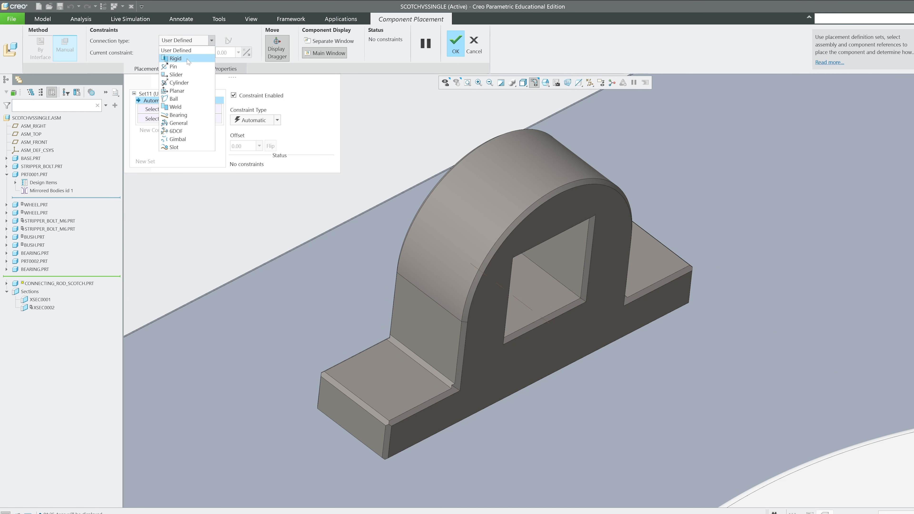
left_click(184, 82)
Step: Align the connecting rod's datum axis with the axis of the bearing beside the upper wheel and accept the placement
left_click(518, 300)
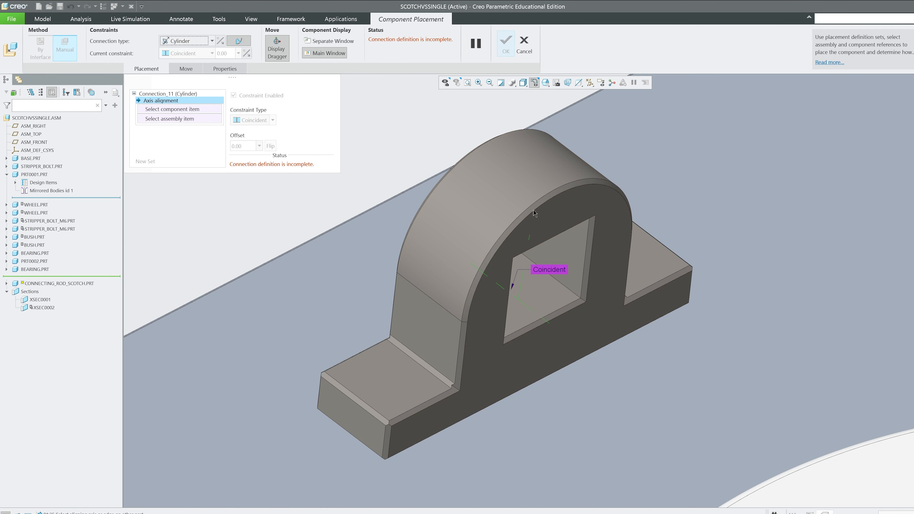
scroll(545, 211, "down", 6)
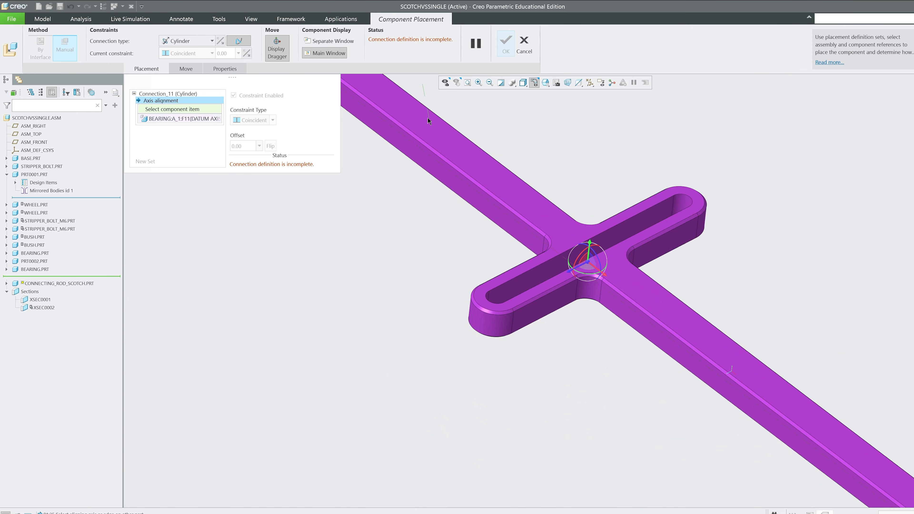
left_click(461, 194)
scroll(586, 148, "down", 5)
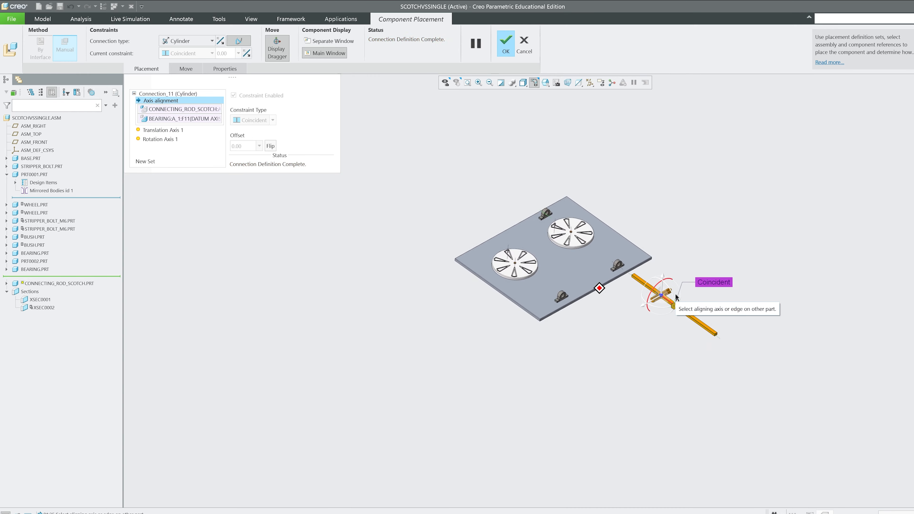
middle_click_drag(586, 153, 591, 200)
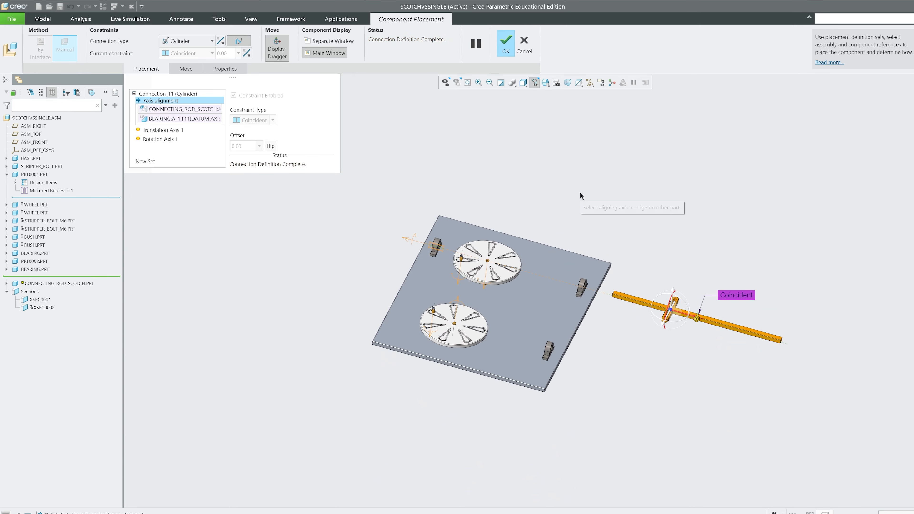
scroll(697, 320, "up", 6)
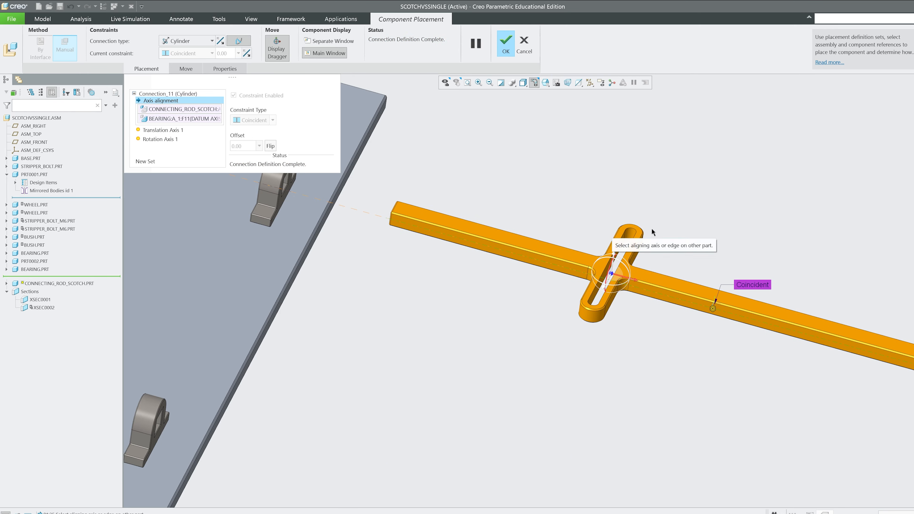
scroll(652, 226, "down", 2)
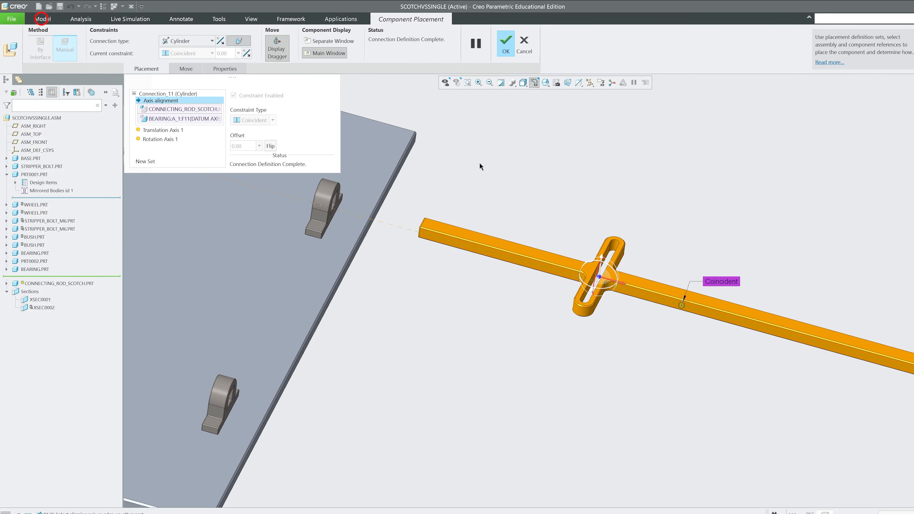
left_click(506, 43)
scroll(627, 198, "up", 5)
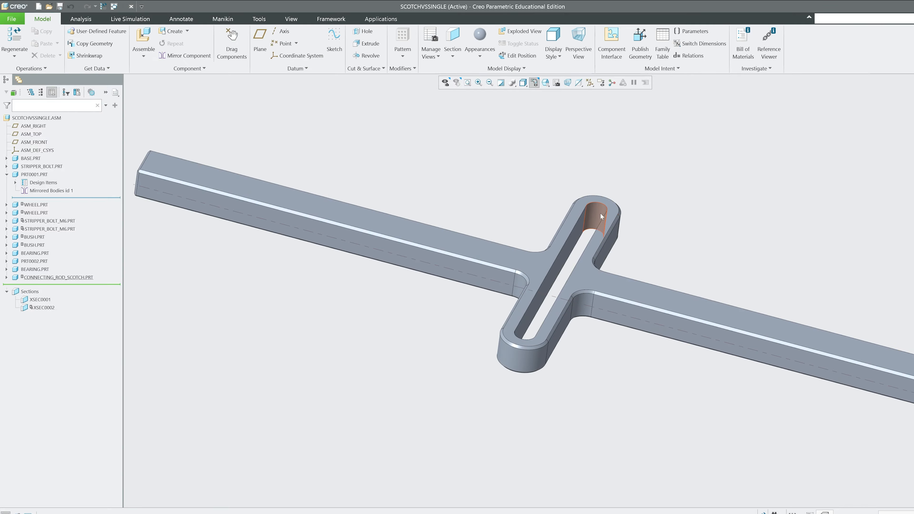
scroll(602, 216, "down", 6)
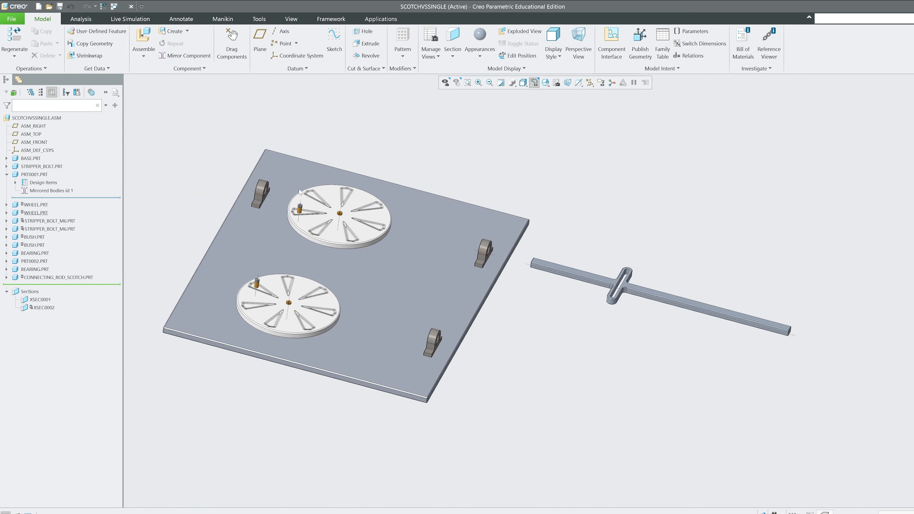
scroll(302, 213, "up", 8)
scroll(302, 213, "down", 10)
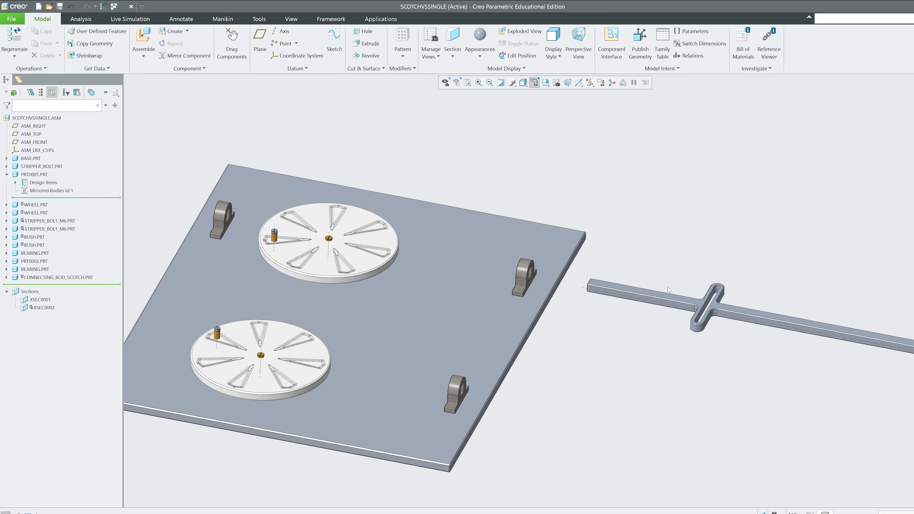
Step: Move the connecting rod through the two bearings beside the upper wheel and reopen its placement definition
mouse_move(665, 302)
left_mouse_down("ctrl+alt")
mouse_move(276, 220)
mouse_move(262, 260)
mouse_move(305, 176)
left_mouse_up("ctrl+alt")
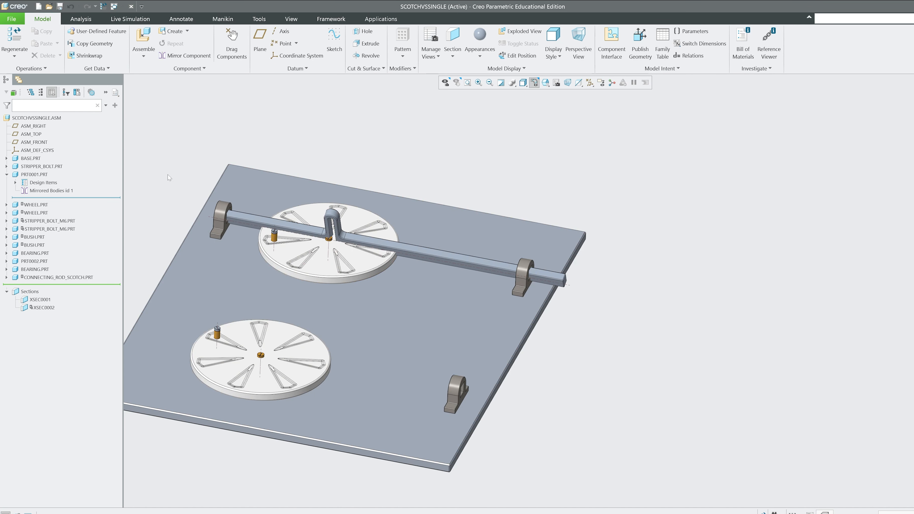
scroll(237, 218, "up", 3)
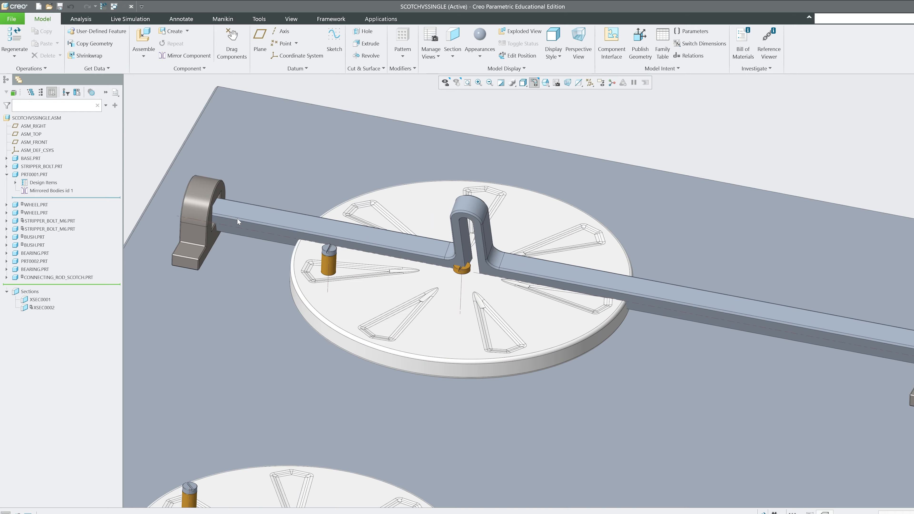
left_click(261, 218)
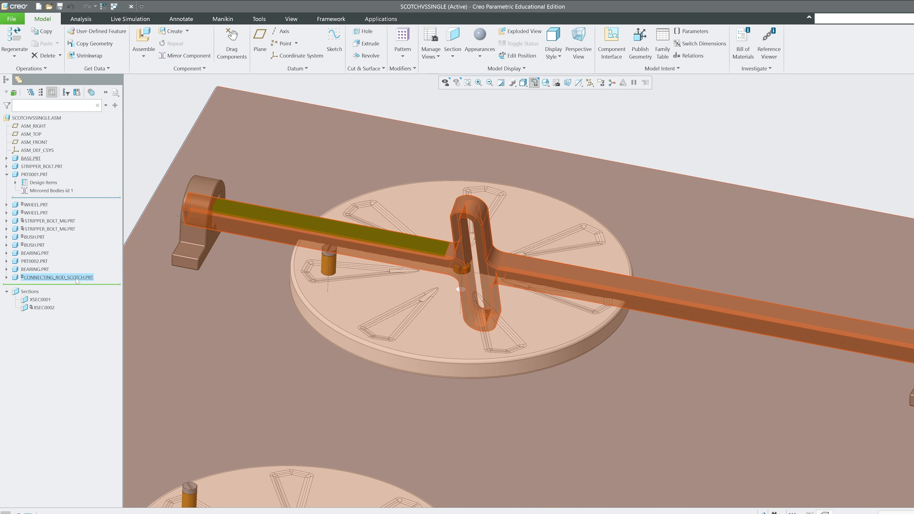
right_click(77, 277)
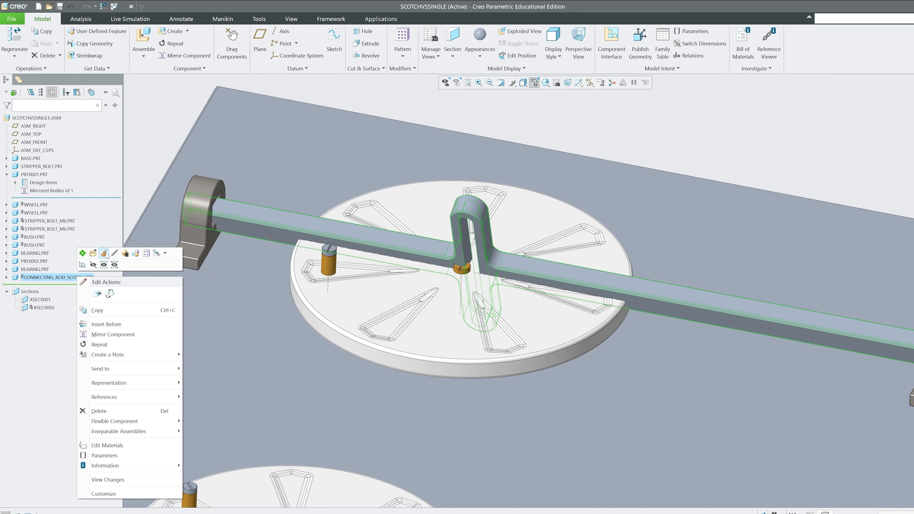
left_click(104, 253)
Step: Remove the rod's existing Cylinder axis references and change its connection type to Slider
left_click(202, 41)
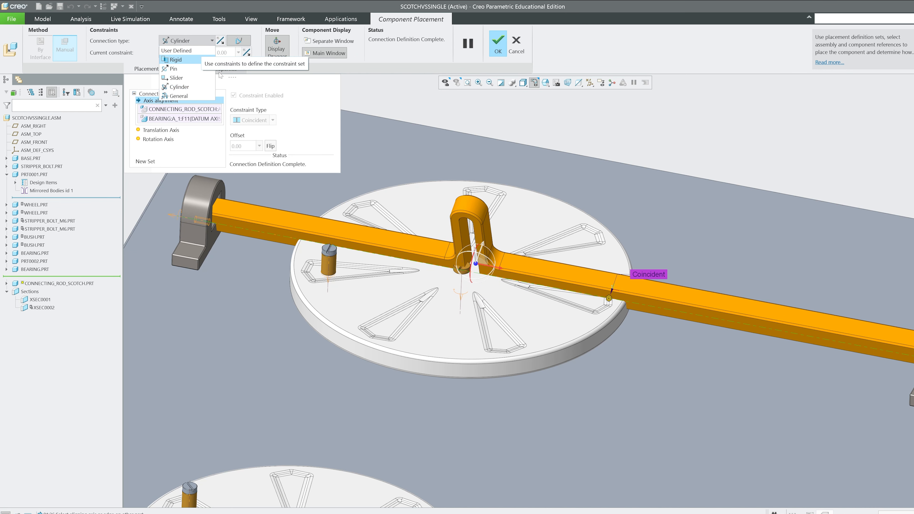
left_click(189, 33)
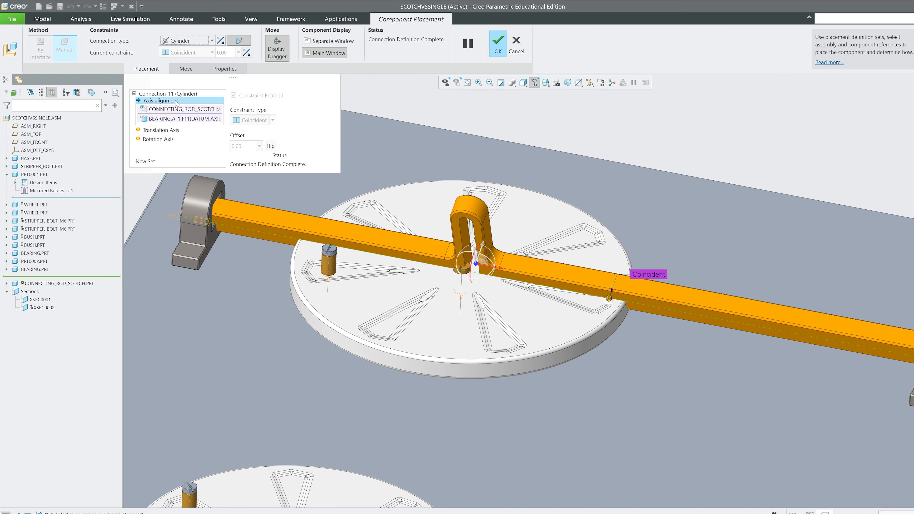
right_click(178, 94)
left_click(170, 96)
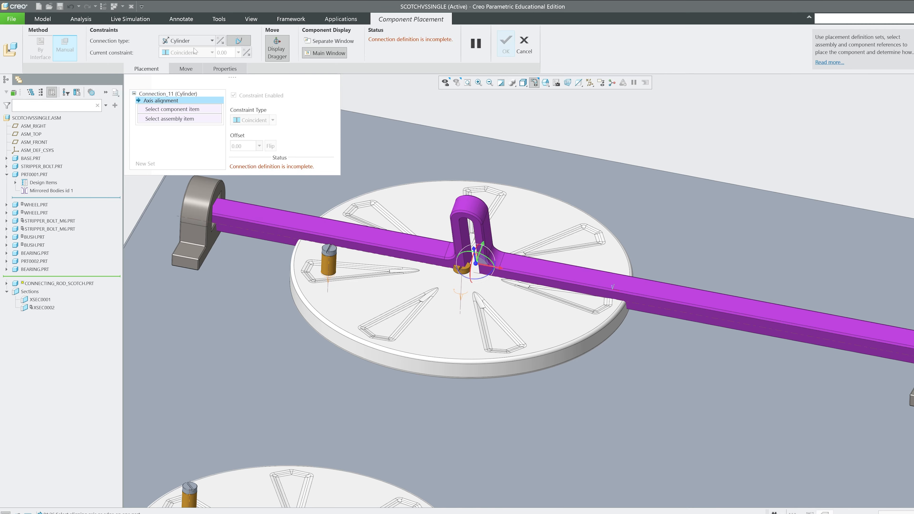
left_click(193, 42)
left_click(184, 78)
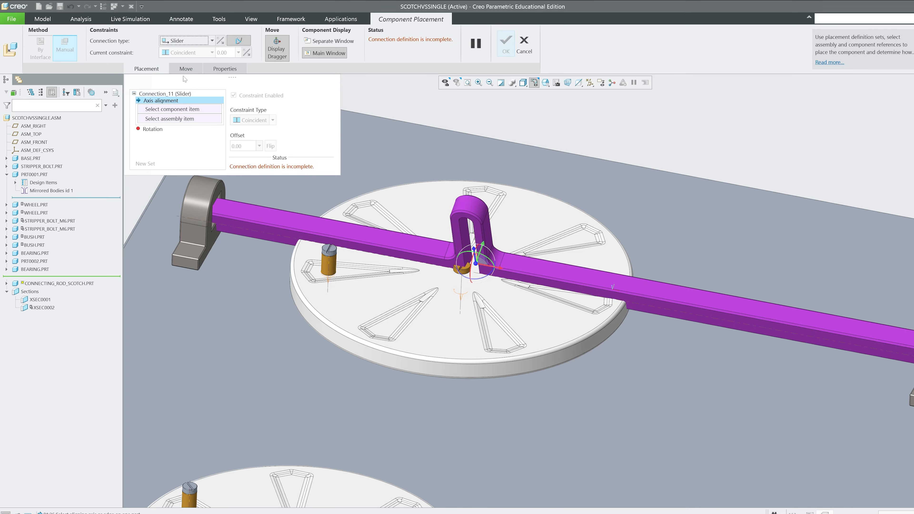
Step: Try to align the connecting rod's datum axis with the bearing's datum axis, and clear both references
left_click(233, 227)
middle_click_drag(196, 217, 257, 307)
scroll(257, 307, "down", 4)
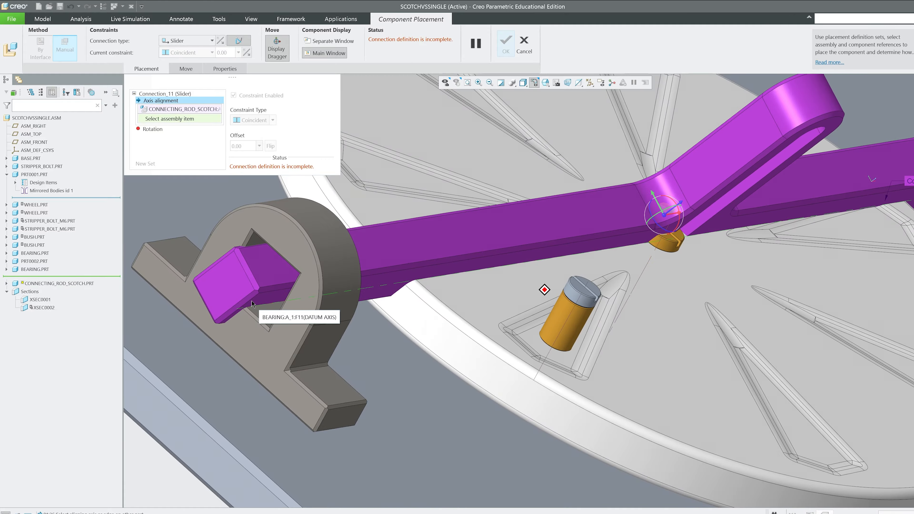
scroll(465, 303, "up", 5)
left_click(464, 303)
scroll(464, 302, "down", 6)
middle_click_drag(464, 302, 531, 369)
left_click(161, 101)
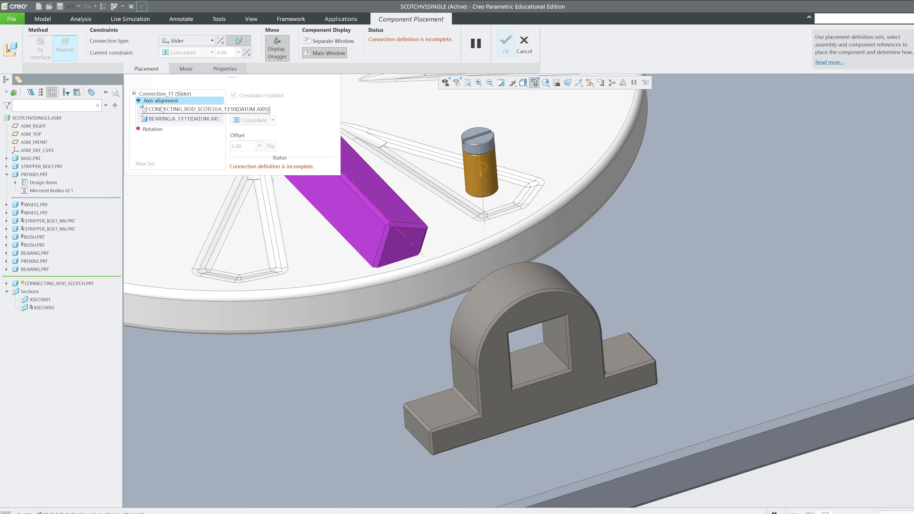
right_click(168, 110)
right_click(170, 121)
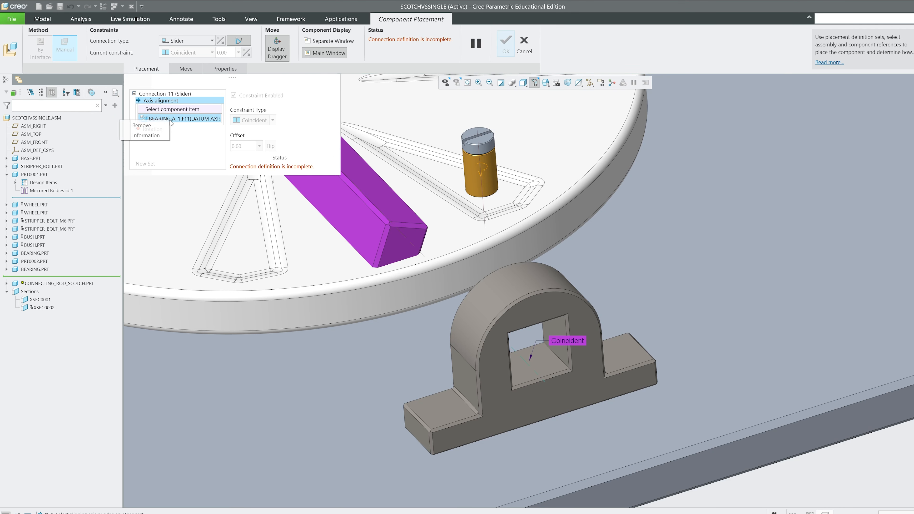
left_click(171, 125)
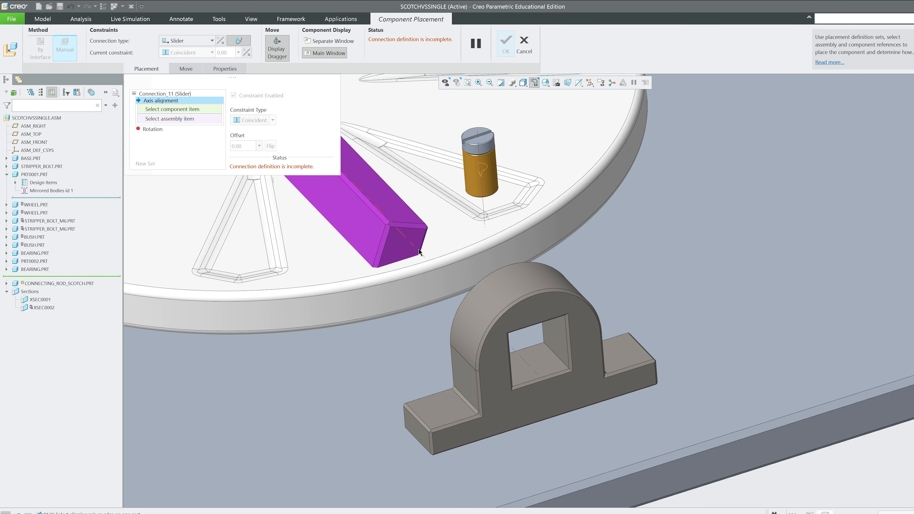
Step: Align the rod and bearing axes, reference the rod's side face and the bearing opening's inner side face for rotation, and accept the Slider connection
left_click(531, 367)
scroll(531, 368, "down", 5)
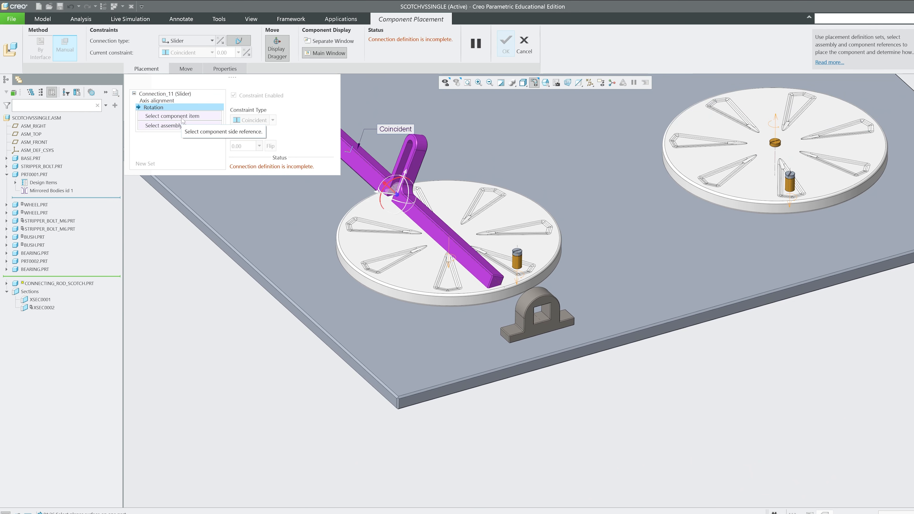
scroll(393, 148, "down", 1)
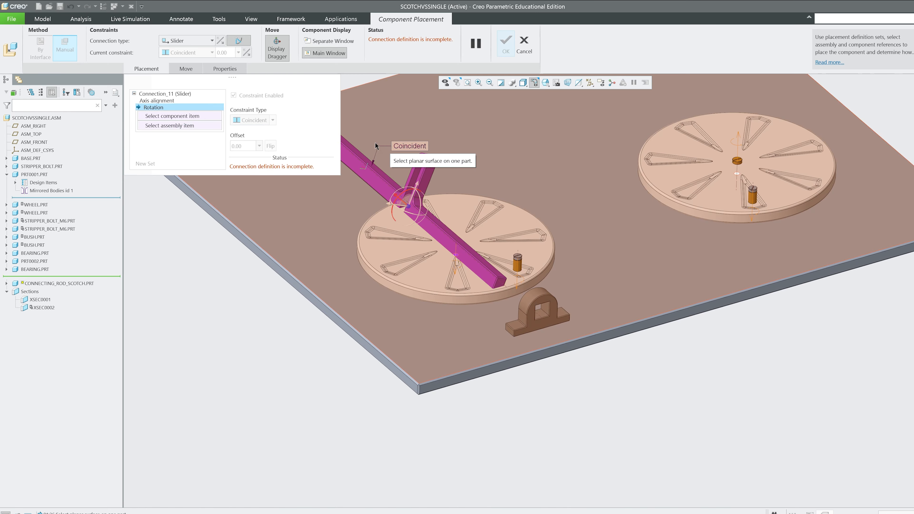
middle_click_drag(376, 143, 354, 147)
left_click(496, 248)
scroll(504, 259, "up", 5)
middle_click_drag(516, 292, 590, 307)
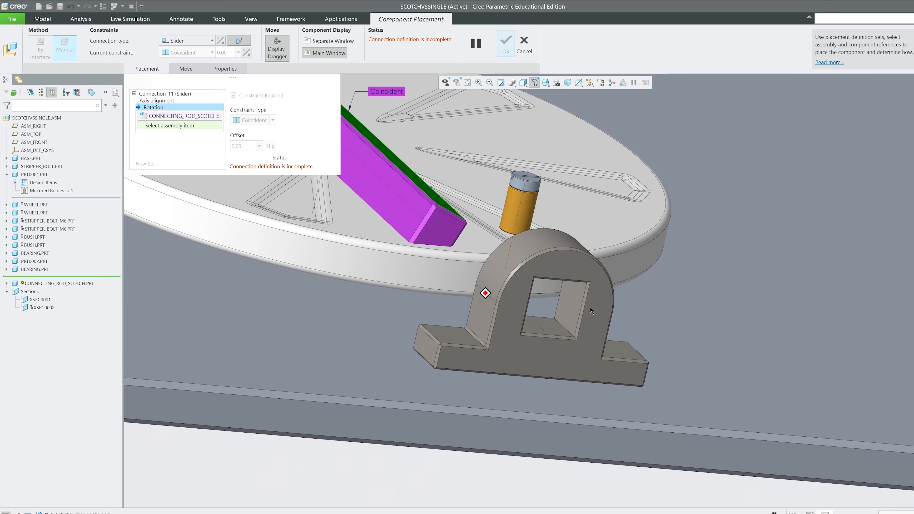
left_click(579, 308)
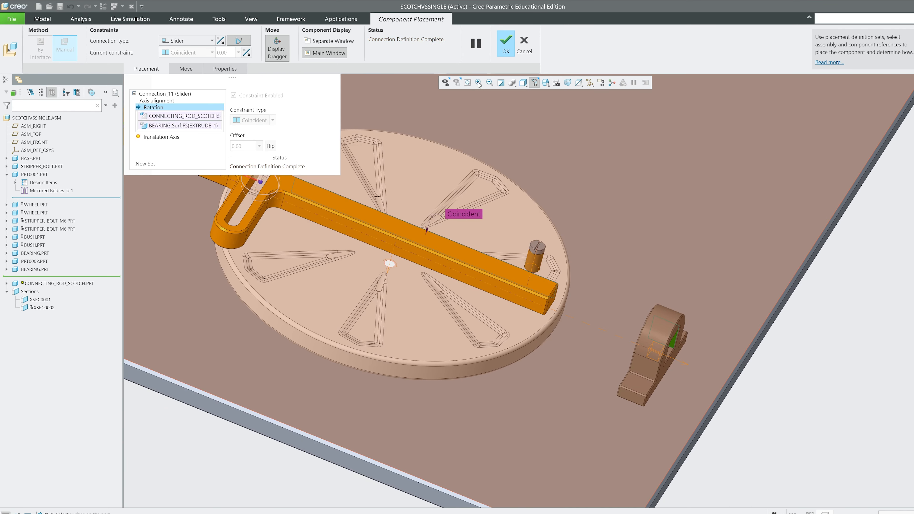
left_click(506, 44)
Step: Slide the connecting rod along its bearings until its slot surrounds the bush on the wheel
middle_click_drag(540, 284, 518, 266)
scroll(530, 269, "down", 3)
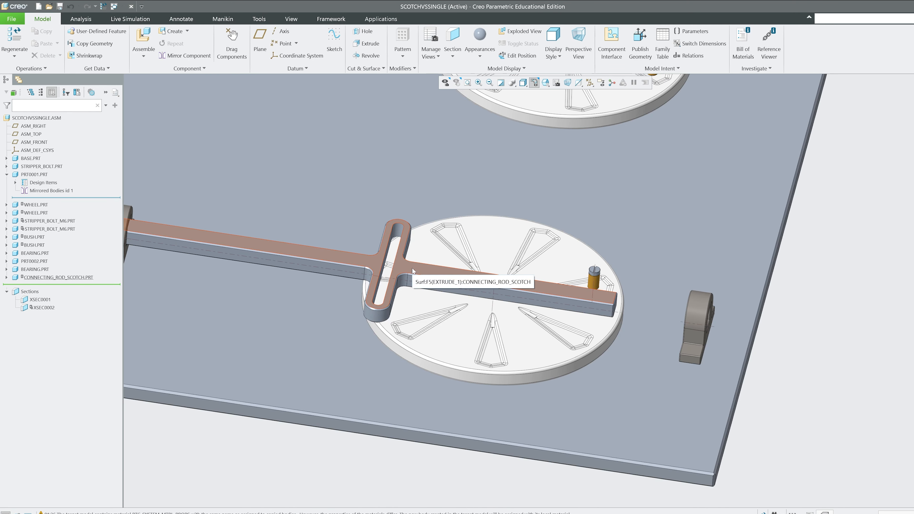
left_click_drag(413, 271, 605, 324, "ctrl+alt")
scroll(595, 281, "up", 8)
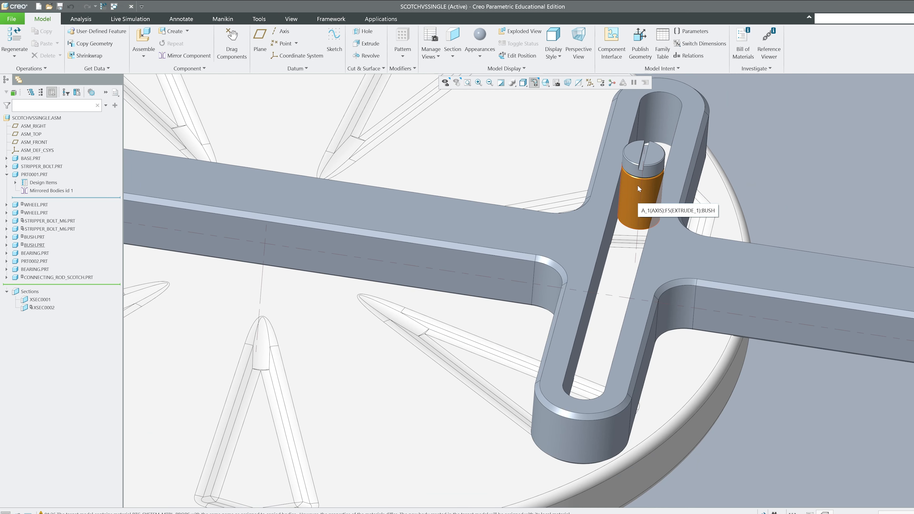
Step: Examine how the bush and stripper bolt on the wheel sit inside the connecting rod's slot
mouse_move(637, 191)
middle_mouse_down()
mouse_move(611, 205)
mouse_move(450, 231)
middle_mouse_up()
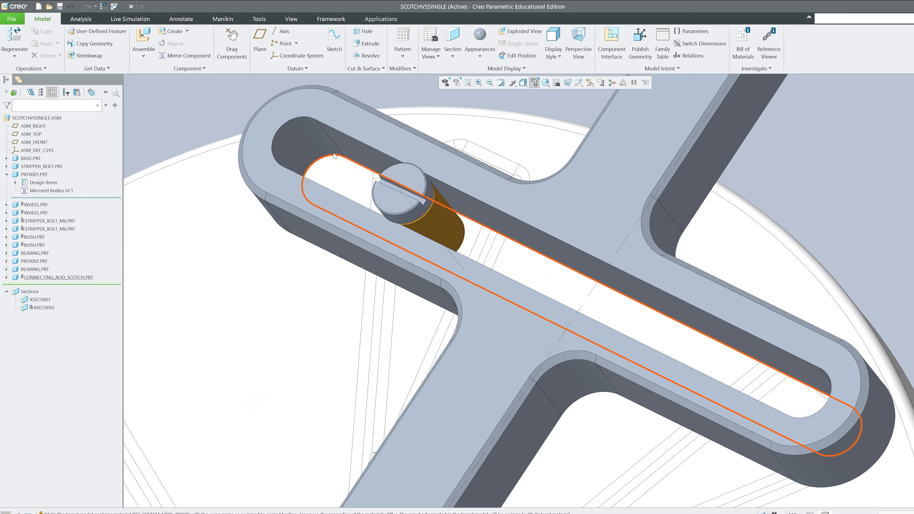
middle_click_drag(460, 270, 547, 327)
scroll(536, 352, "down", 5)
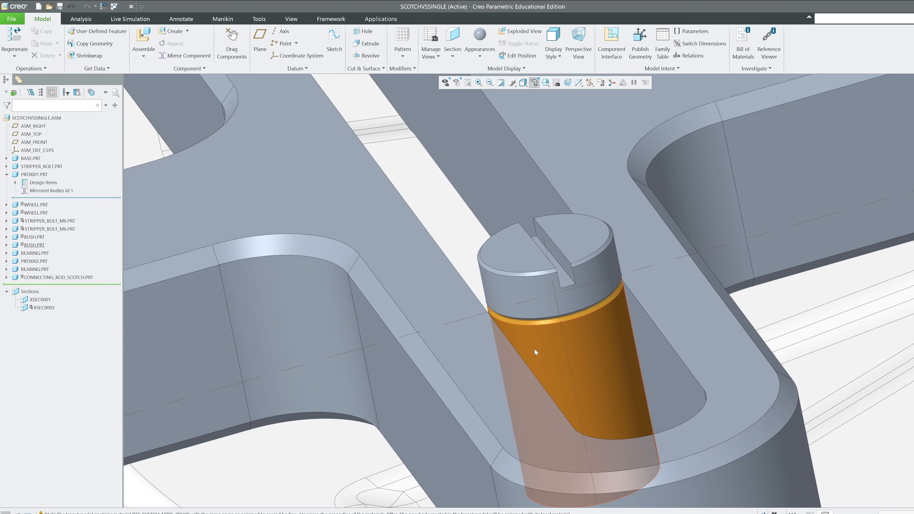
scroll(536, 352, "down", 3)
scroll(431, 284, "up", 10)
middle_click_drag(430, 284, 567, 280)
scroll(451, 325, "down", 4)
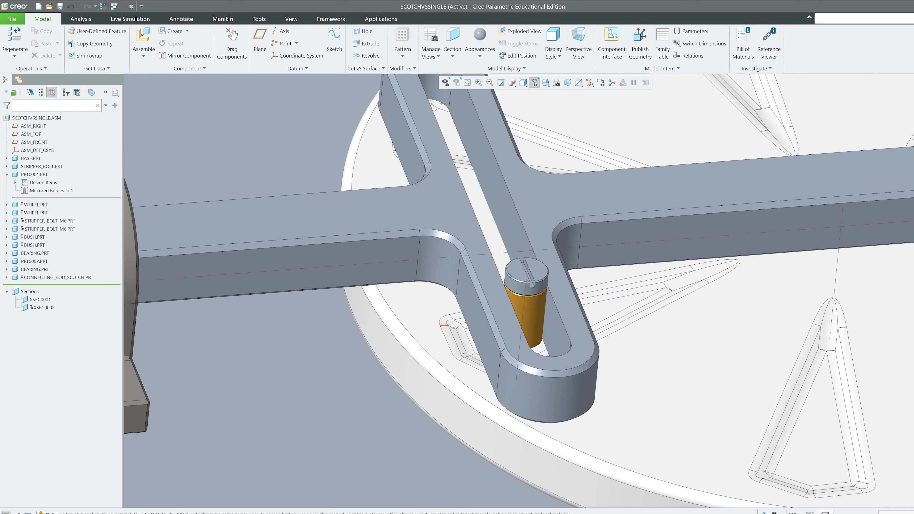
scroll(540, 291, "down", 4)
Step: Open the connecting rod part in its own window and turn on the display of datum points
left_click(550, 286)
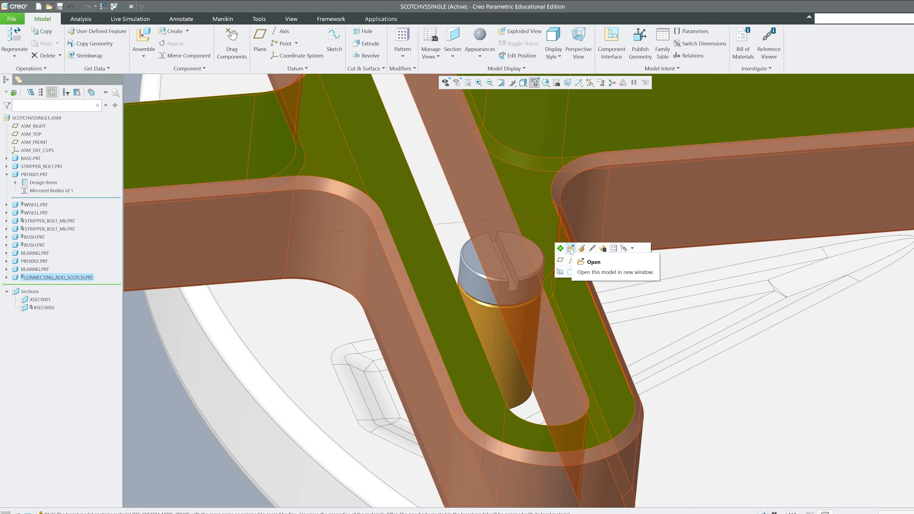
left_click(571, 249)
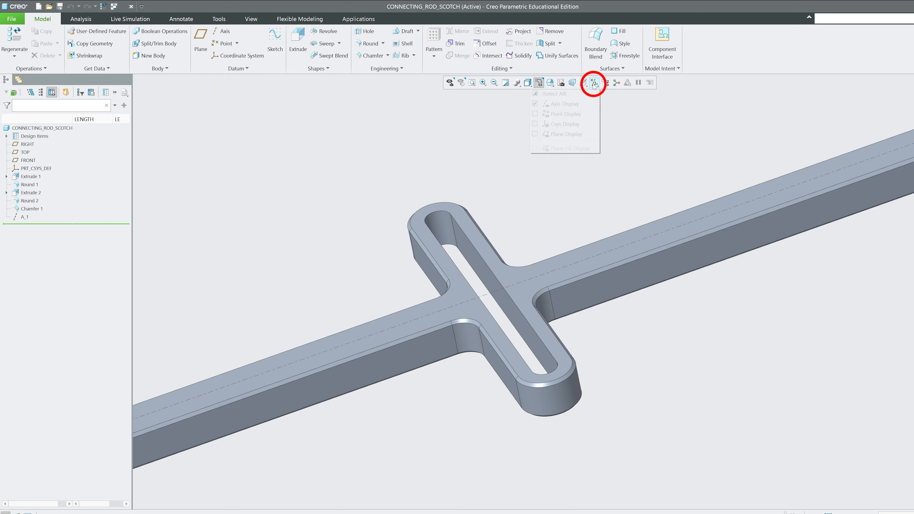
left_click(556, 114)
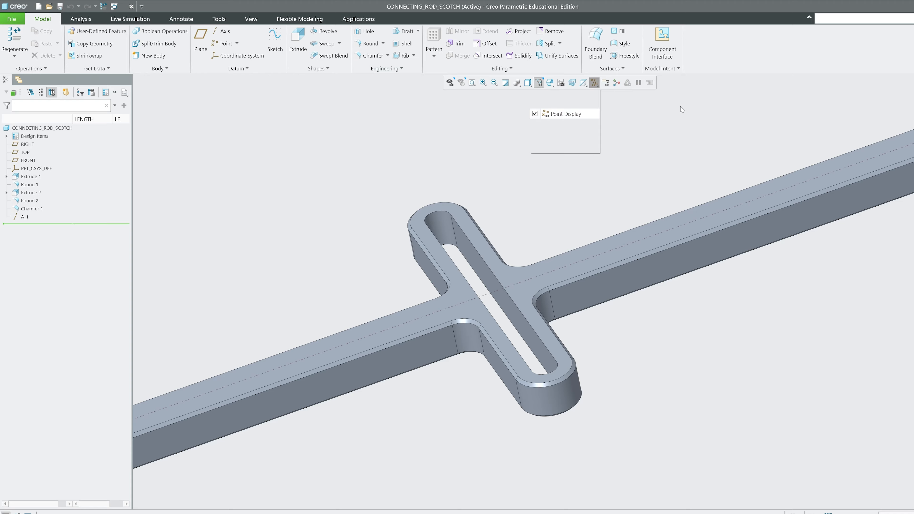
left_click(218, 44)
left_click(444, 224)
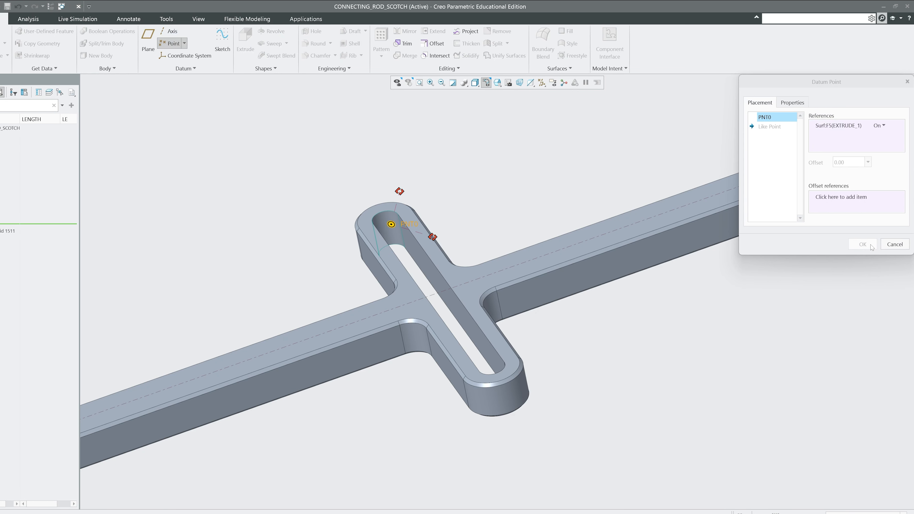
left_click(894, 244)
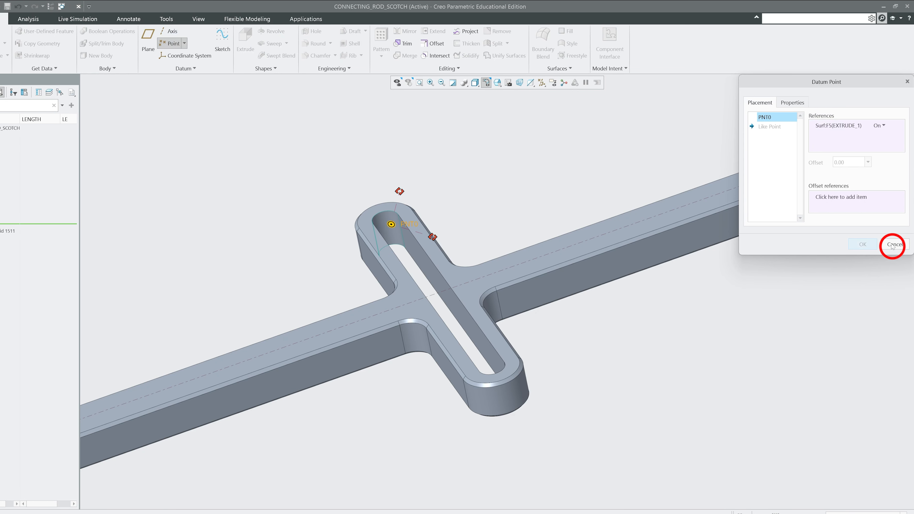
left_click(433, 283)
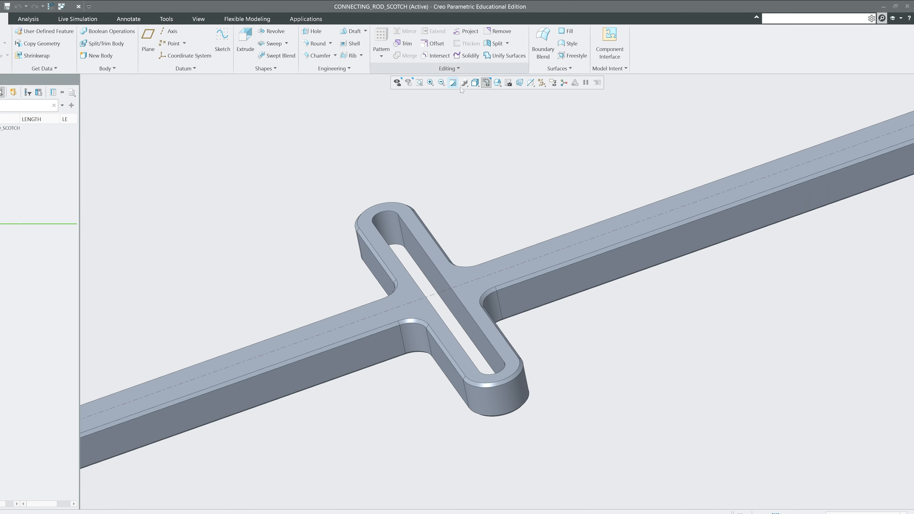
Step: Display the datum planes of the connecting rod part
left_click(542, 83)
left_click(626, 128)
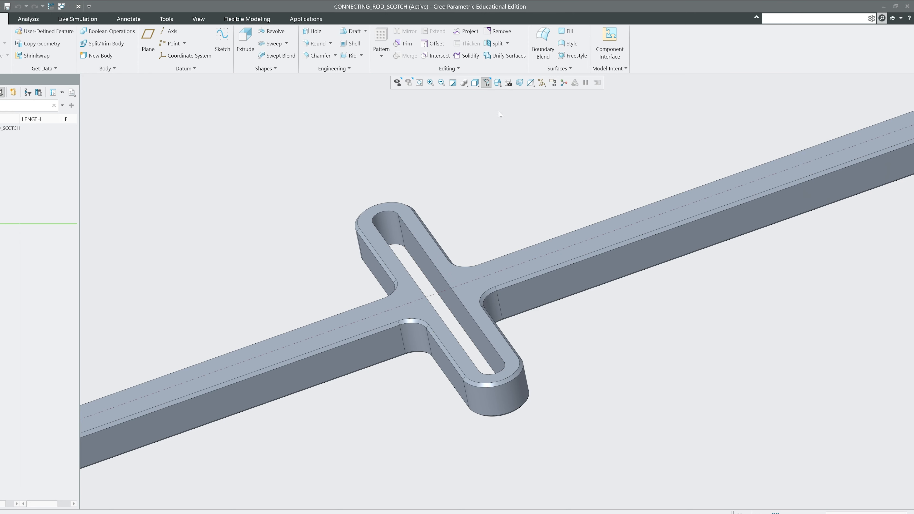
left_click(542, 83)
left_click(506, 134)
Step: Create a datum axis through the intersection of the FRONT and RIGHT planes
left_click(173, 31)
scroll(380, 242, "down", 5)
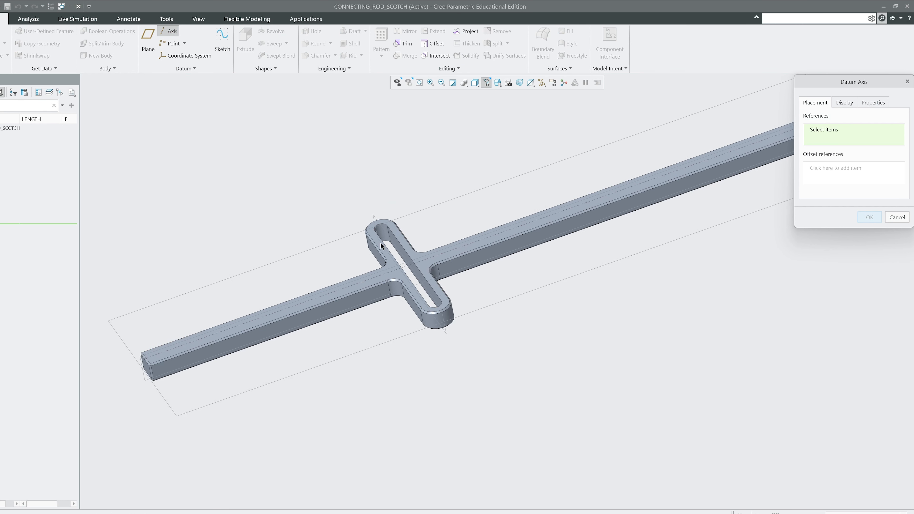
scroll(257, 308, "up", 7)
left_click(263, 307)
scroll(230, 329, "down", 5)
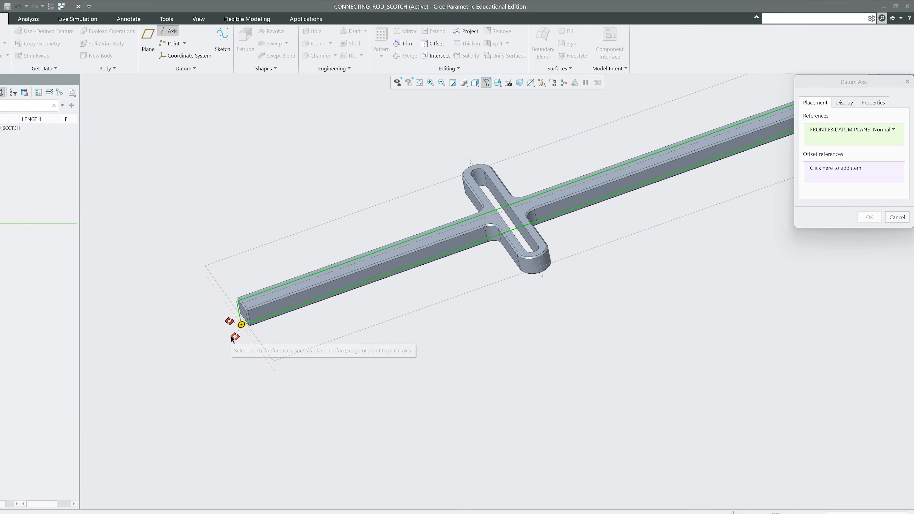
scroll(232, 330, "up", 1)
left_click(531, 119, "ctrl")
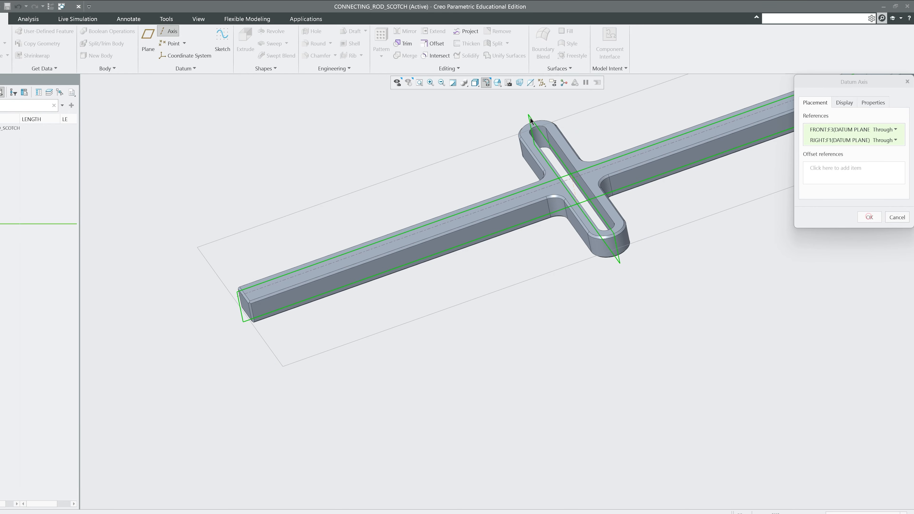
middle_click(530, 119)
scroll(505, 142, "up", 2)
Step: Delete the datum axis through the FRONT and RIGHT planes
left_click(21, 224)
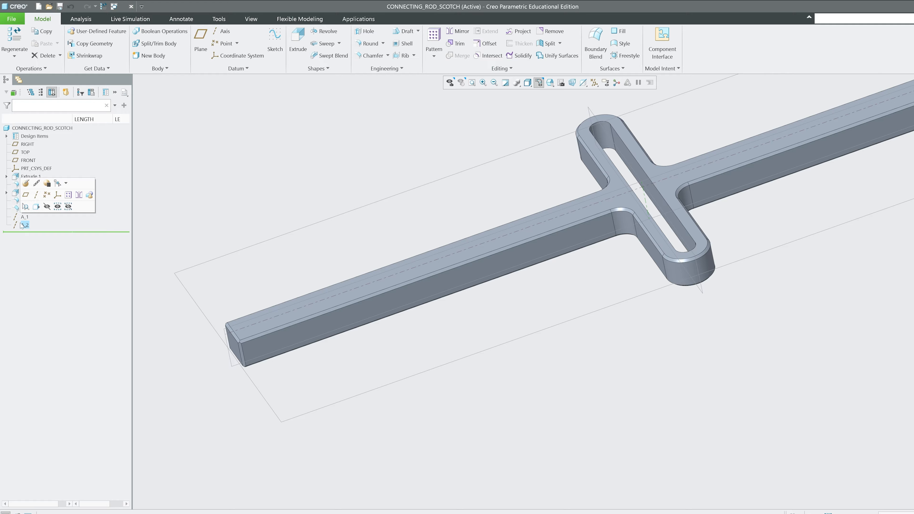
scroll(547, 302, "down", 3)
right_click(22, 225)
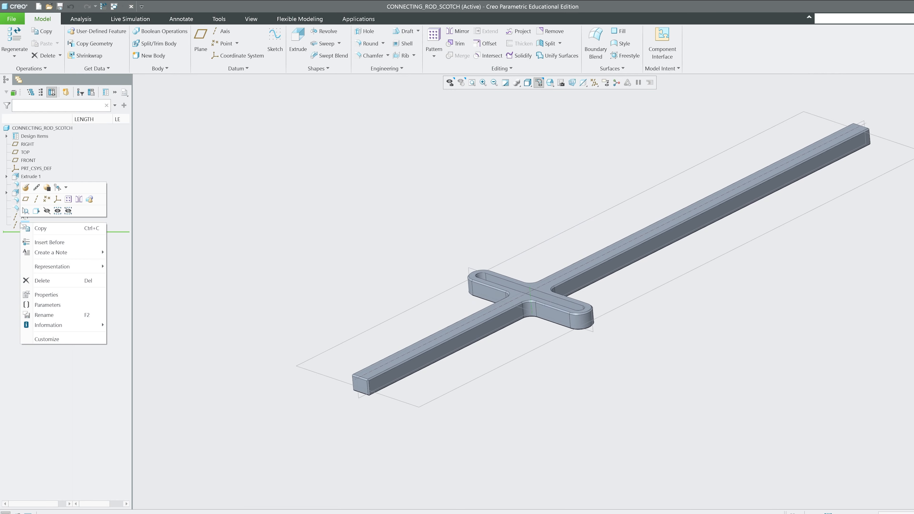
left_click(43, 280)
Step: Create a datum axis normal to the FRONT plane, offset 0 from the RIGHT plane and the rod's top face, and close the part window
left_click(513, 285)
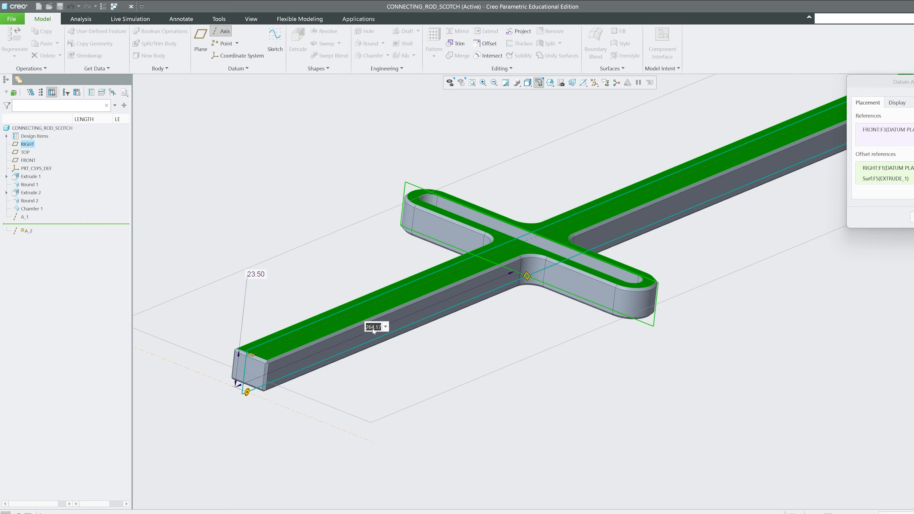
type("0")
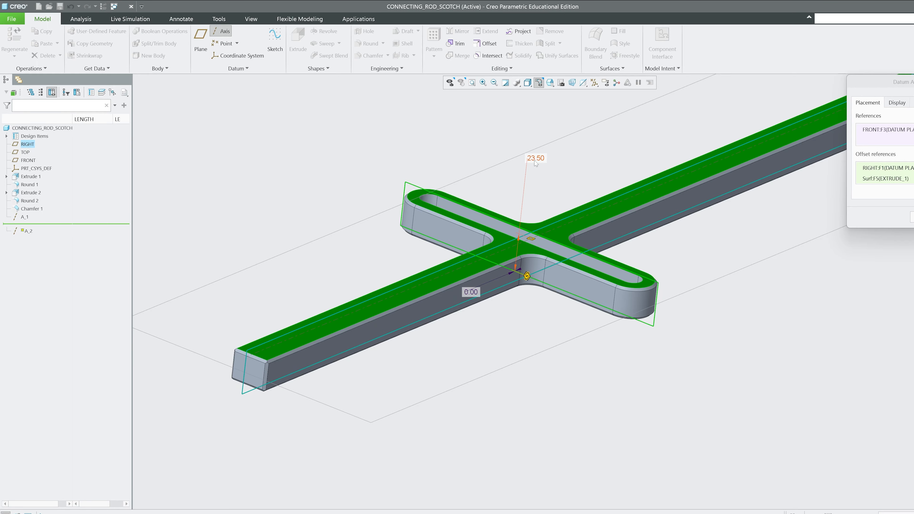
left_click(913, 217)
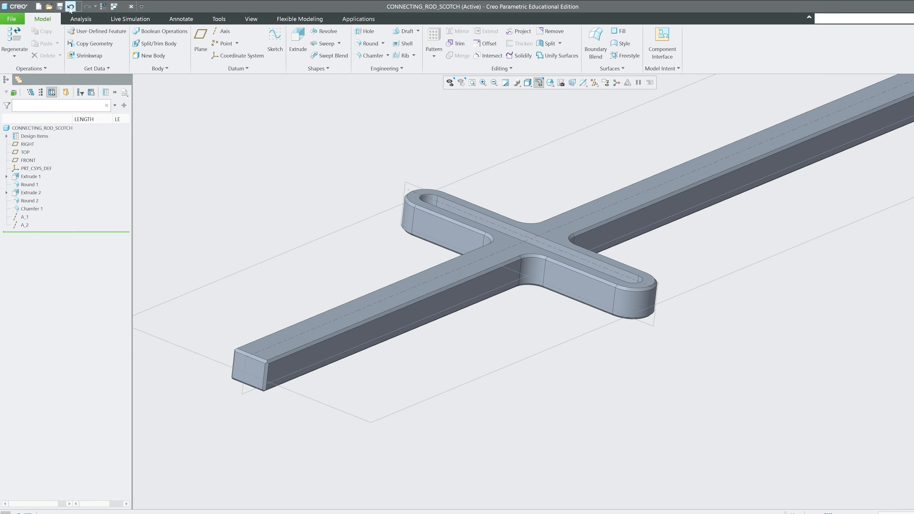
left_click(256, 19)
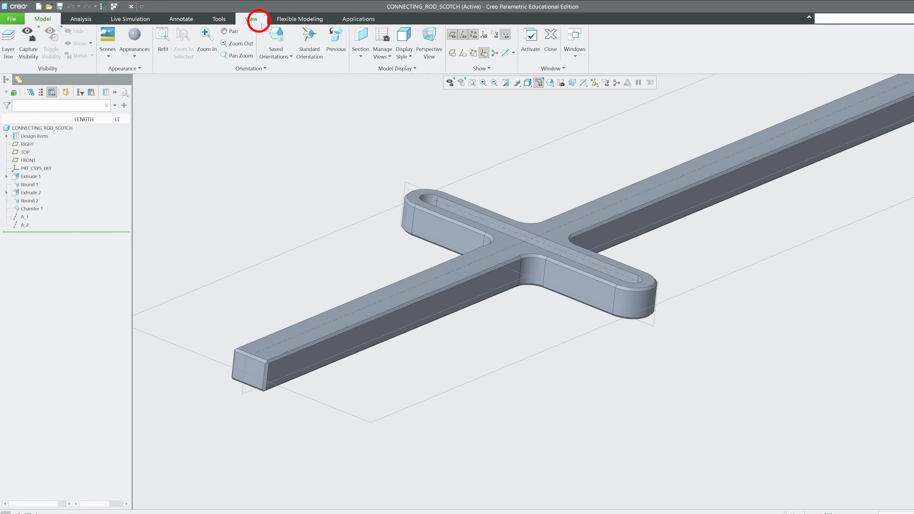
left_click(550, 40)
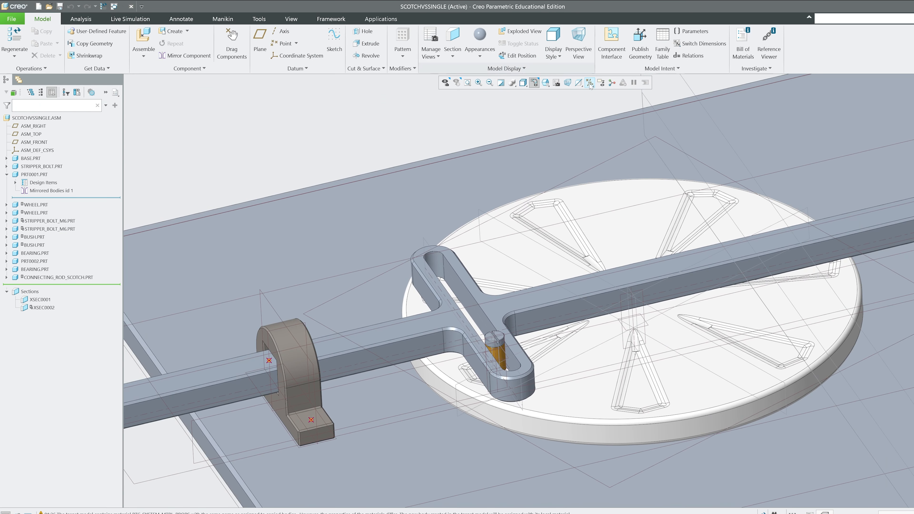
Step: Hide the STRIPPER_BOLT_M6 that sits inside the bush in the connecting rod's slot
middle_click_drag(541, 302, 508, 314)
scroll(588, 407, "down", 5)
scroll(508, 313, "down", 10)
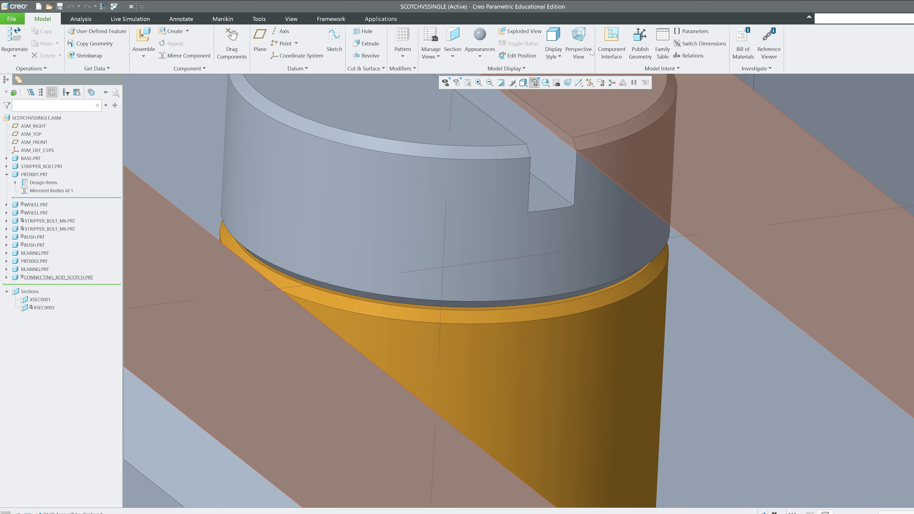
scroll(570, 288, "up", 5)
left_click(568, 267)
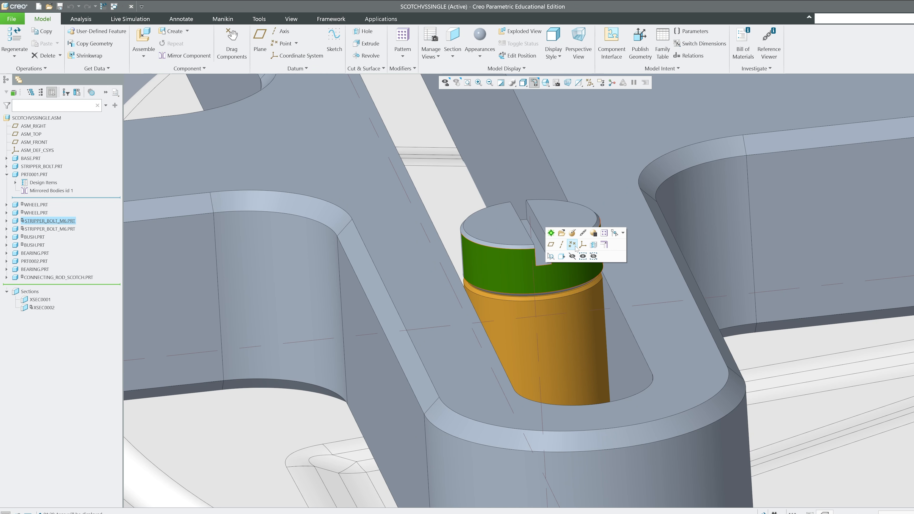
left_click(573, 256)
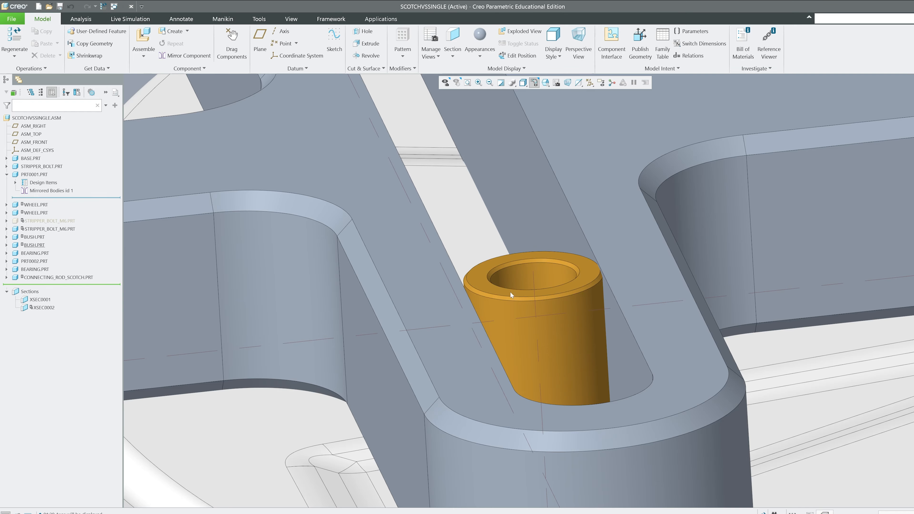
Step: Measure the distance between the bush's top face and the connecting rod's top face
scroll(511, 294, "down", 6)
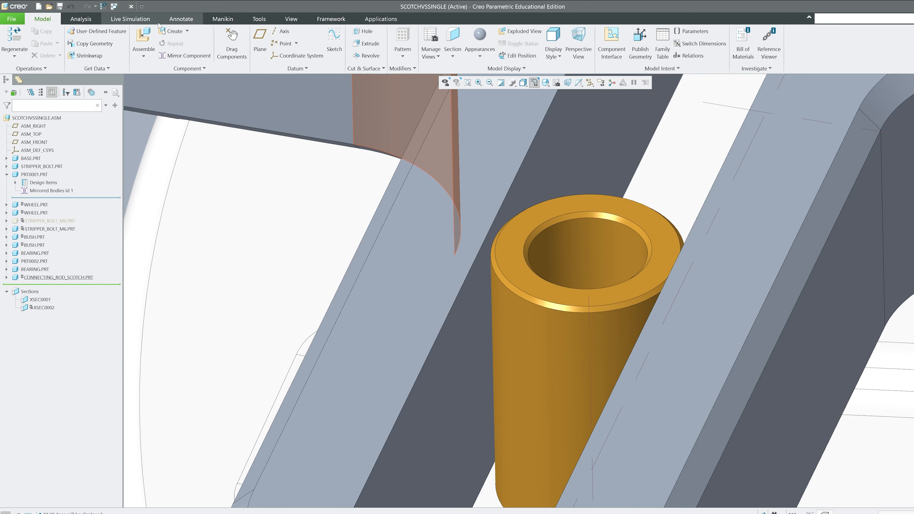
left_click(81, 19)
left_click(254, 45)
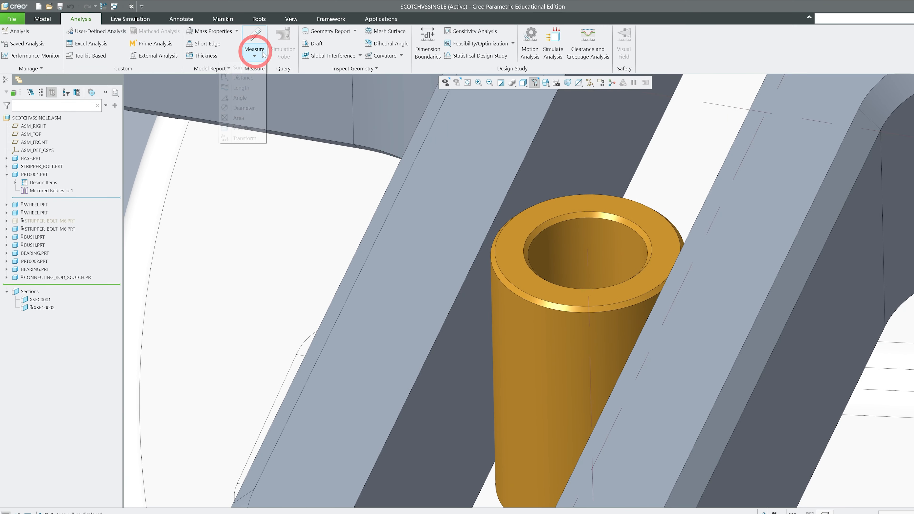
left_click(242, 77)
left_click(499, 199)
left_click(520, 238)
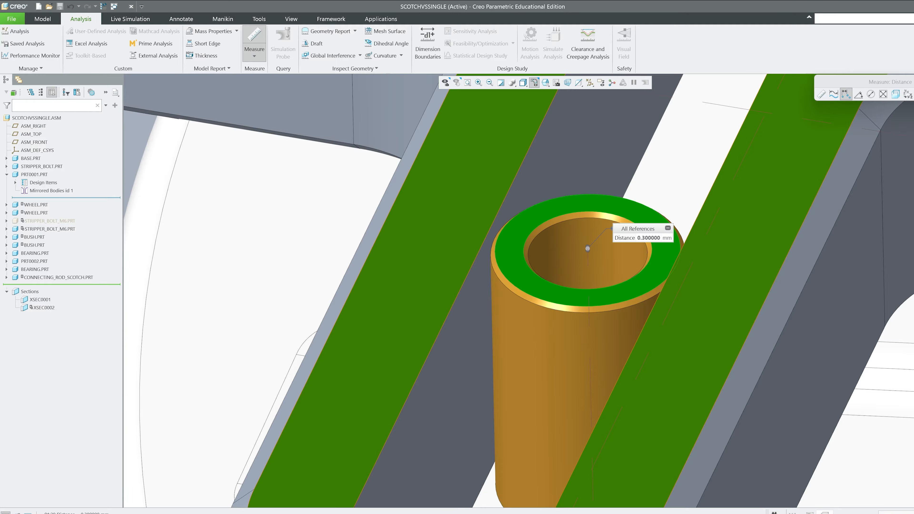
left_click(913, 82)
Step: Open the connecting rod part in its own window
scroll(617, 231, "up", 8)
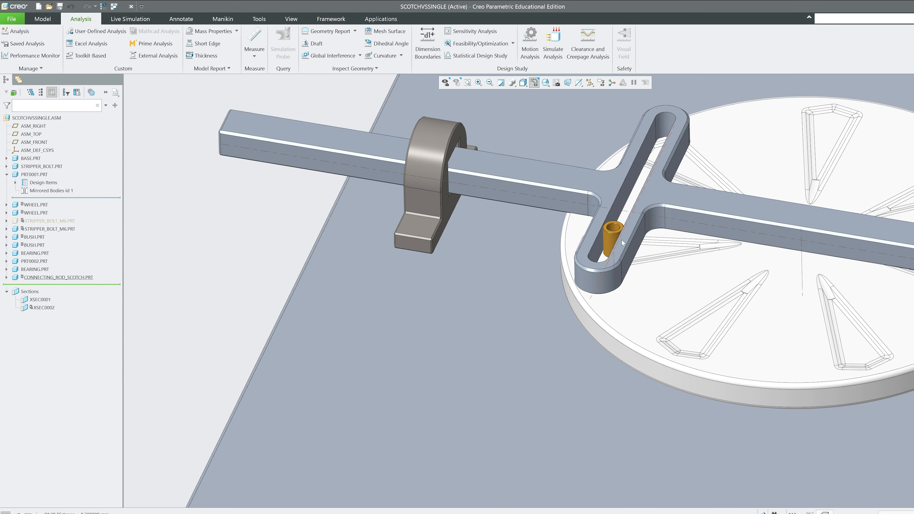
scroll(622, 239, "down", 3)
scroll(627, 252, "up", 4)
middle_click_drag(625, 290, 515, 239)
left_click(513, 241)
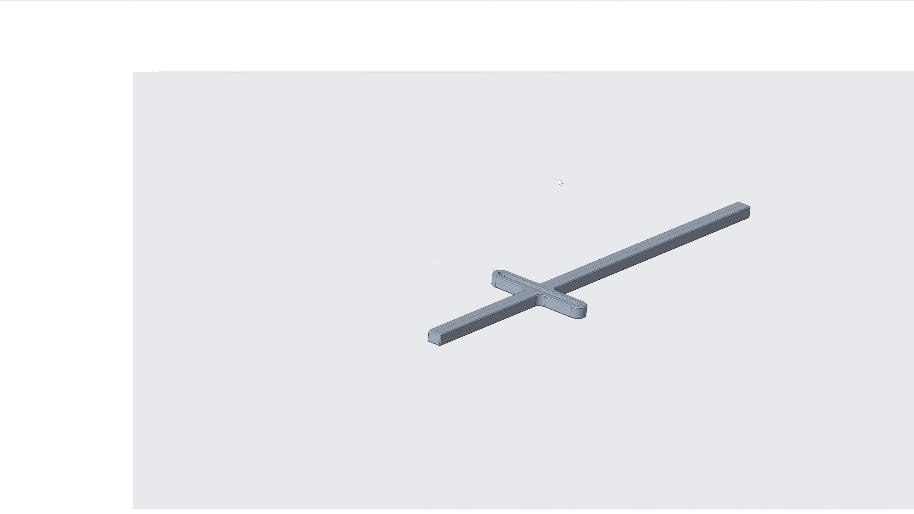
Step: Set the thickness of the connecting rod's Extrude 1 to 19.2 mm and close the part window
double_click(641, 213)
scroll(532, 269, "down", 8)
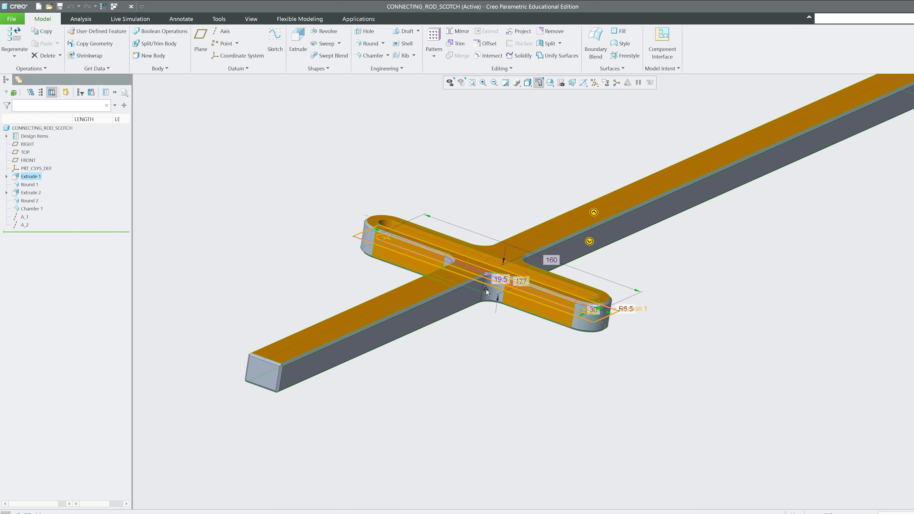
scroll(526, 272, "down", 5)
double_click(550, 225)
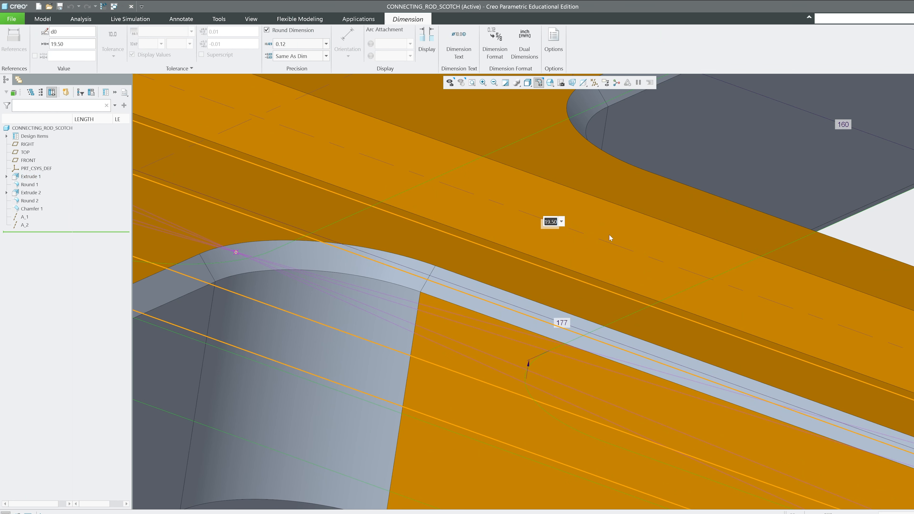
type("19.2")
key("Return")
scroll(593, 219, "up", 10)
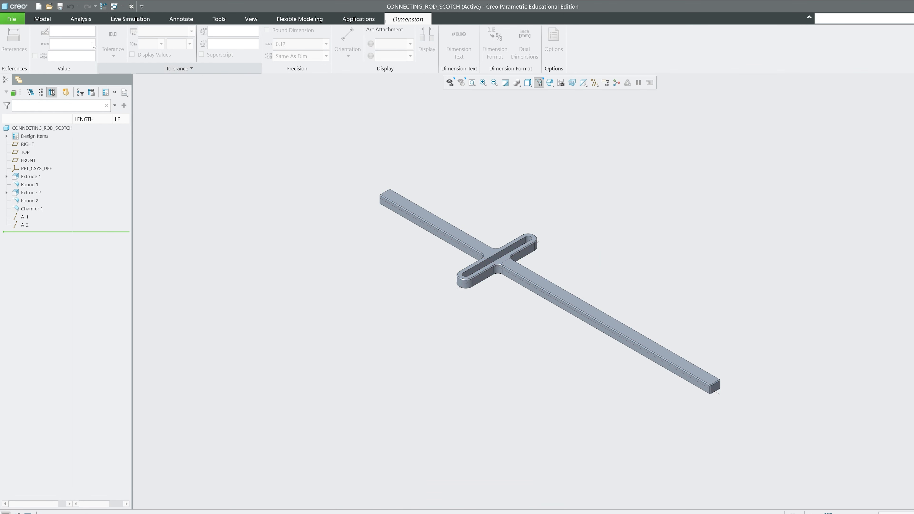
left_click(42, 19)
left_click(254, 18)
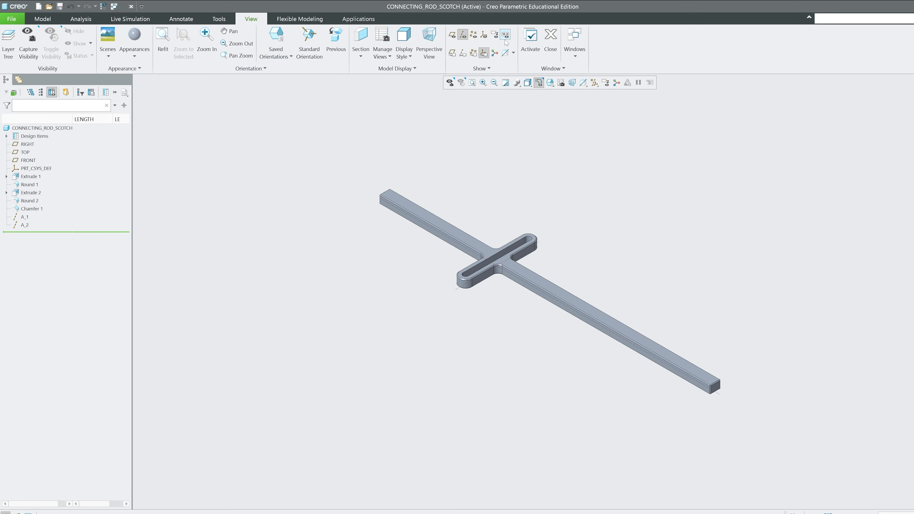
left_click(553, 48)
Step: Open the bush in the connecting rod's slot in its own window
middle_click_drag(494, 286, 592, 248)
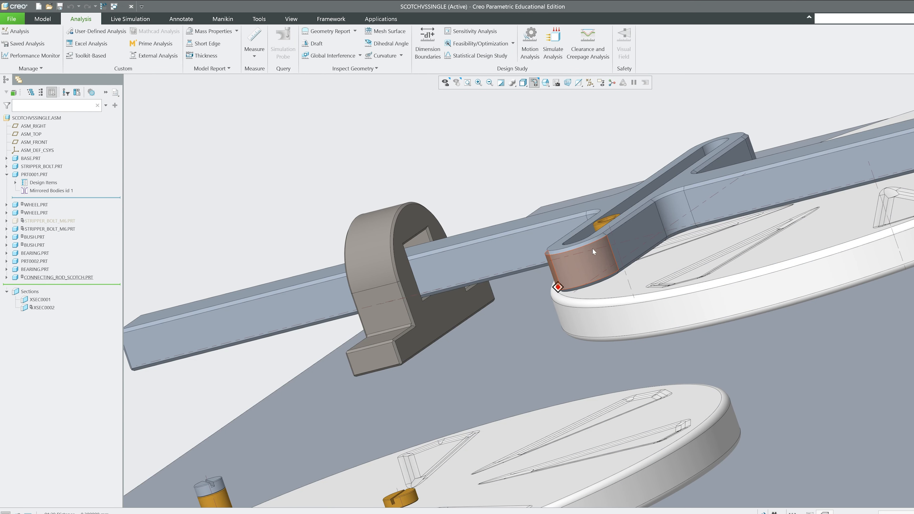
scroll(595, 238, "down", 4)
left_click(481, 259)
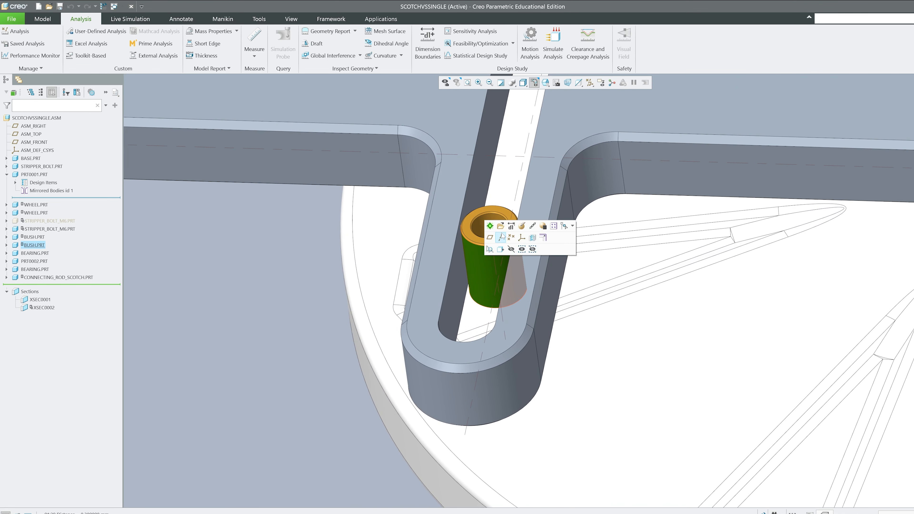
left_click(501, 225)
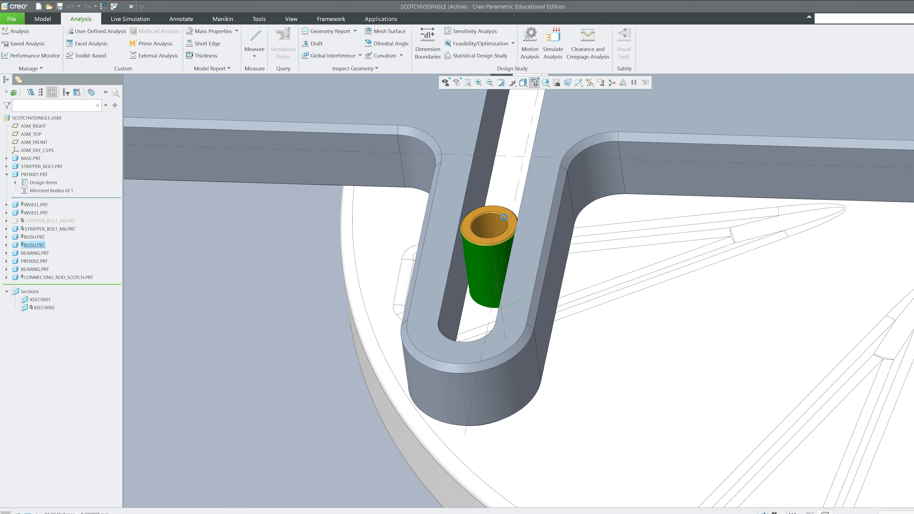
Step: Create a datum point where the bush's axis meets its top face and close the part window
left_click(219, 43)
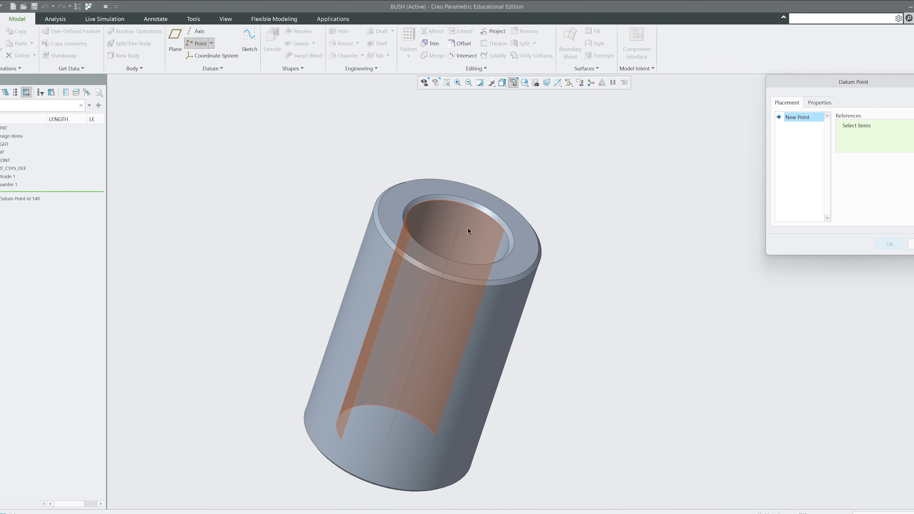
left_click(483, 232)
left_click(550, 245, "ctrl")
left_click(863, 245)
left_click(199, 19)
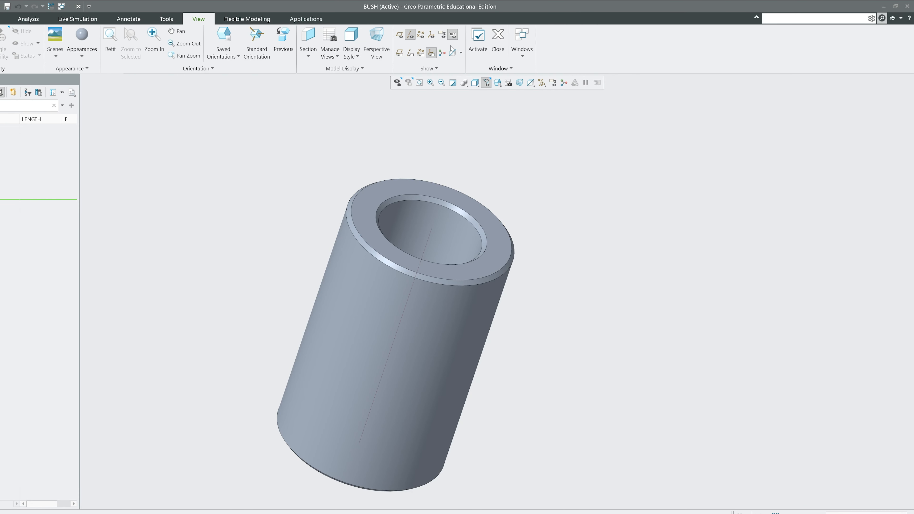
left_click(499, 44)
Step: Check the definition of the datum axis along the connecting rod's slot and display the datum points in the assembly
scroll(388, 149, "down", 5)
left_click(537, 83)
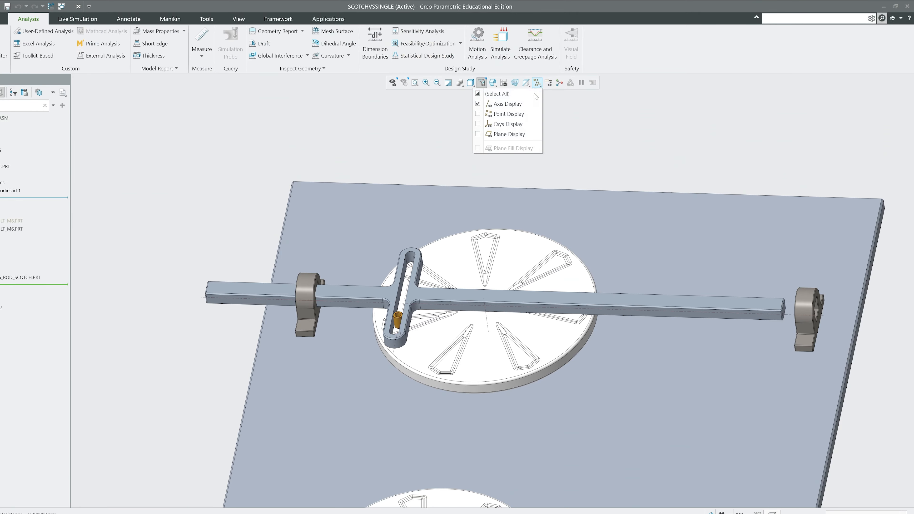
left_click(382, 164)
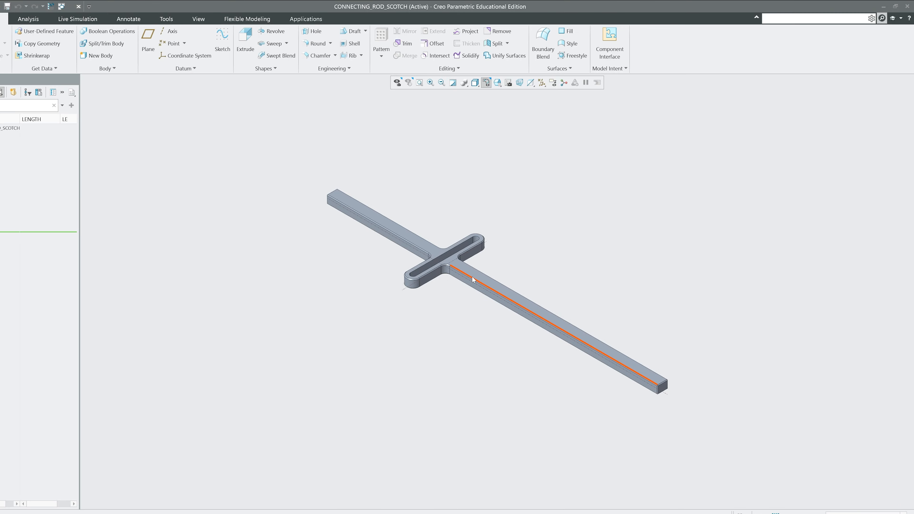
scroll(472, 276, "up", 5)
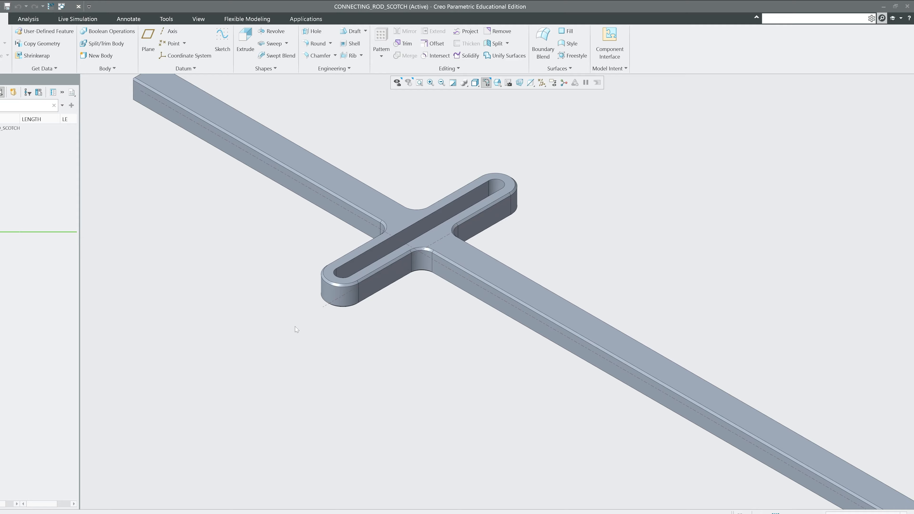
left_click(327, 304)
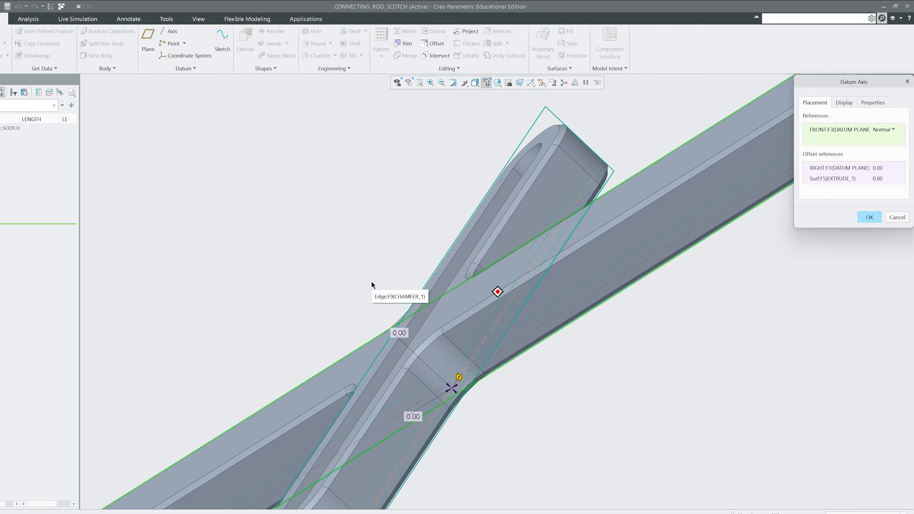
middle_click_drag(371, 281, 545, 220)
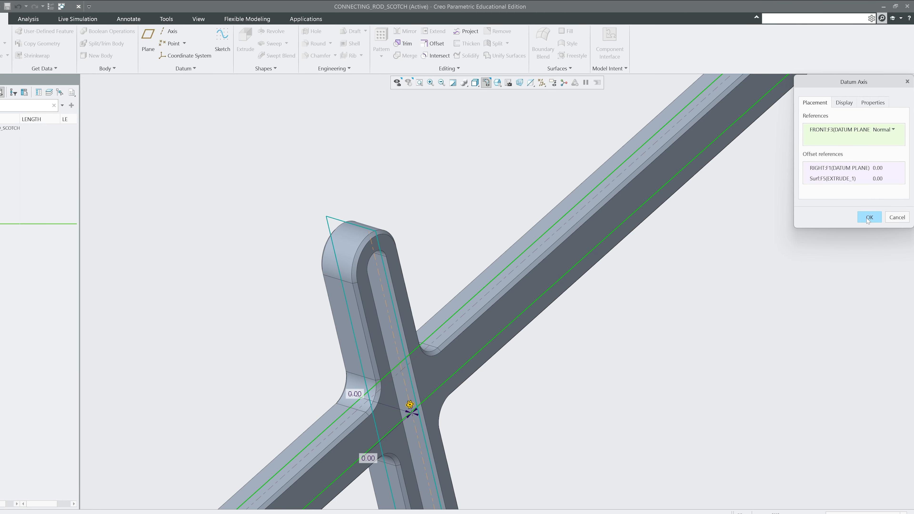
left_click(870, 217)
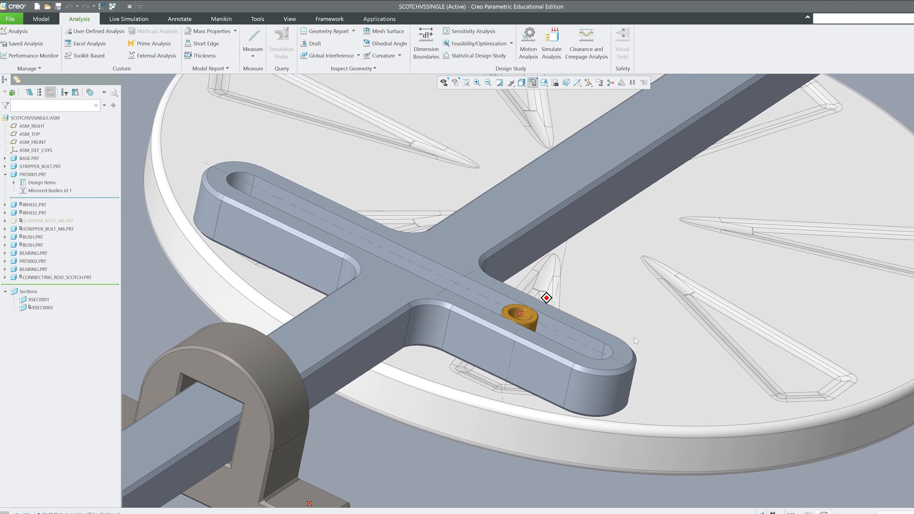
Step: Try to align the connecting rod's slot axis with the bush's datum point in a new Slider connection set
middle_click_drag(636, 341, 488, 253)
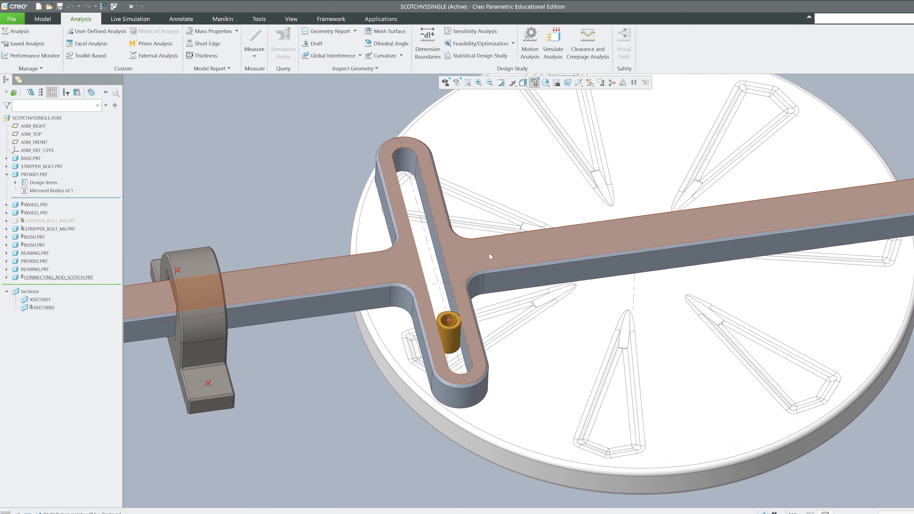
left_click(482, 249)
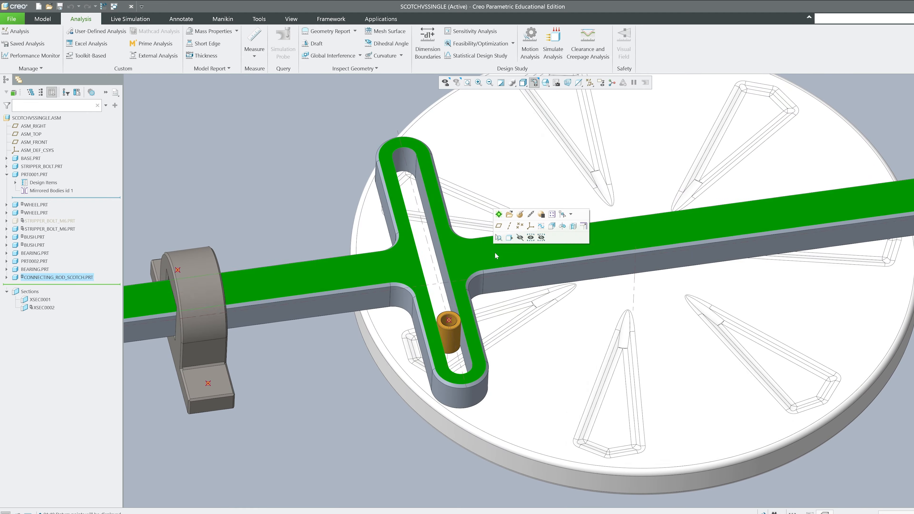
left_click(519, 215)
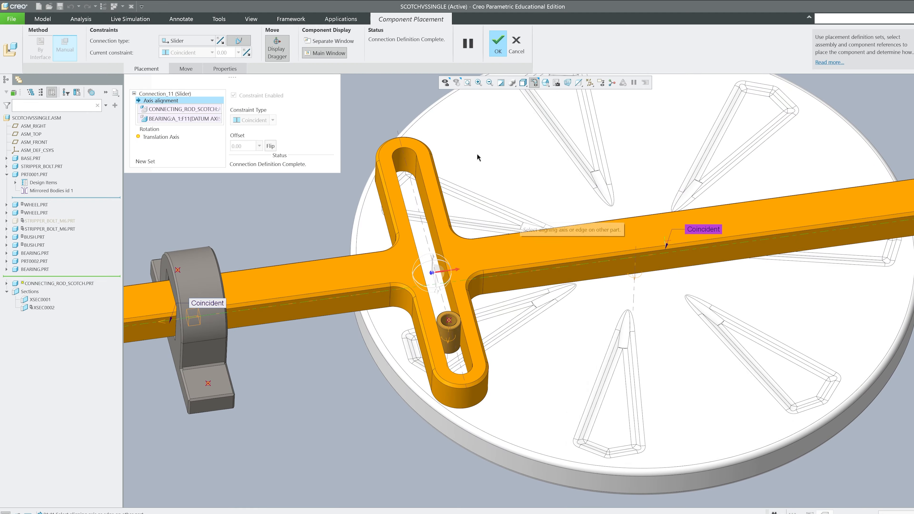
left_click(150, 161)
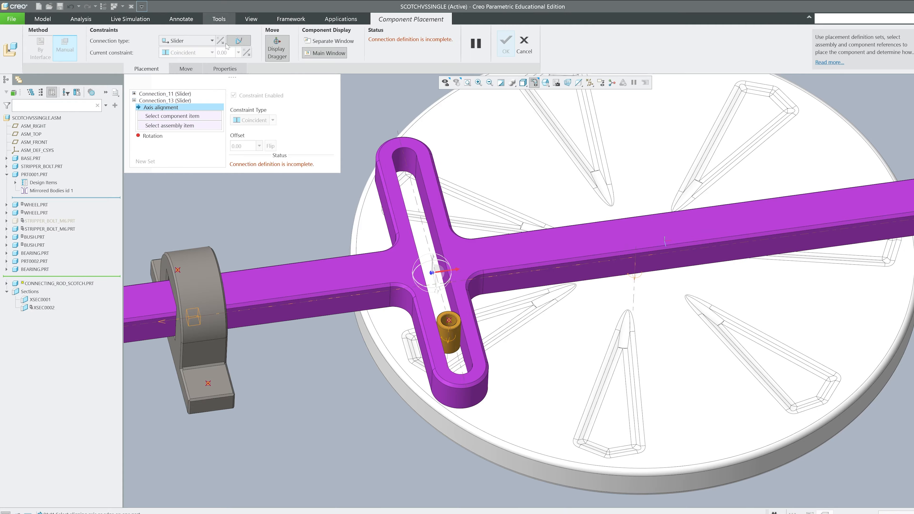
scroll(468, 335, "up", 5)
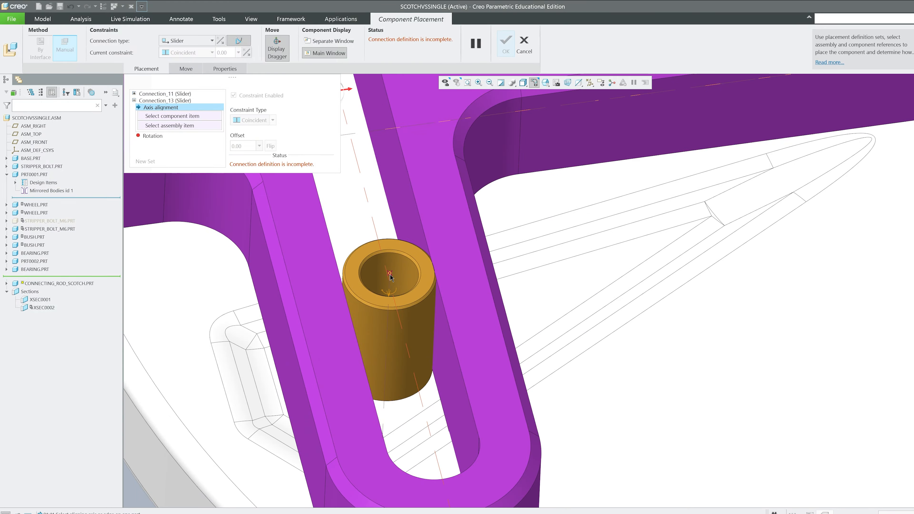
scroll(428, 317, "down", 5)
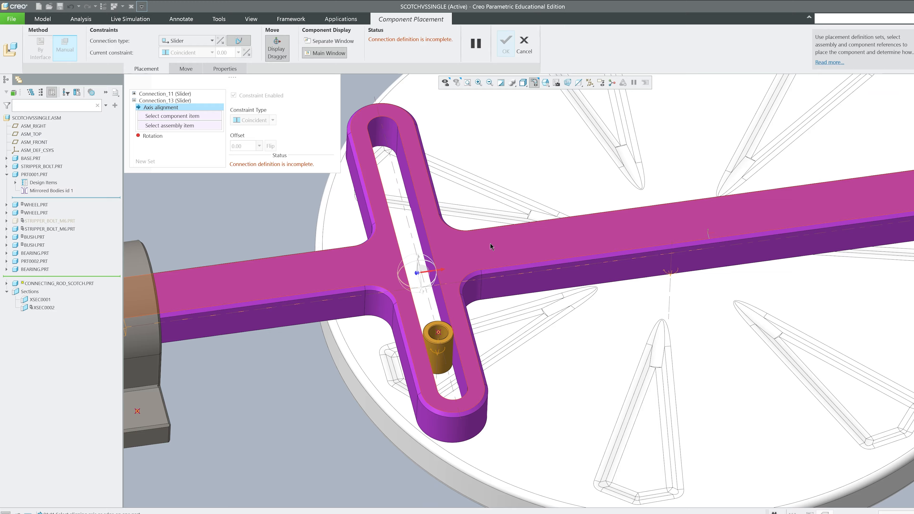
scroll(481, 257, "up", 3)
left_click(481, 257)
scroll(484, 253, "up", 5)
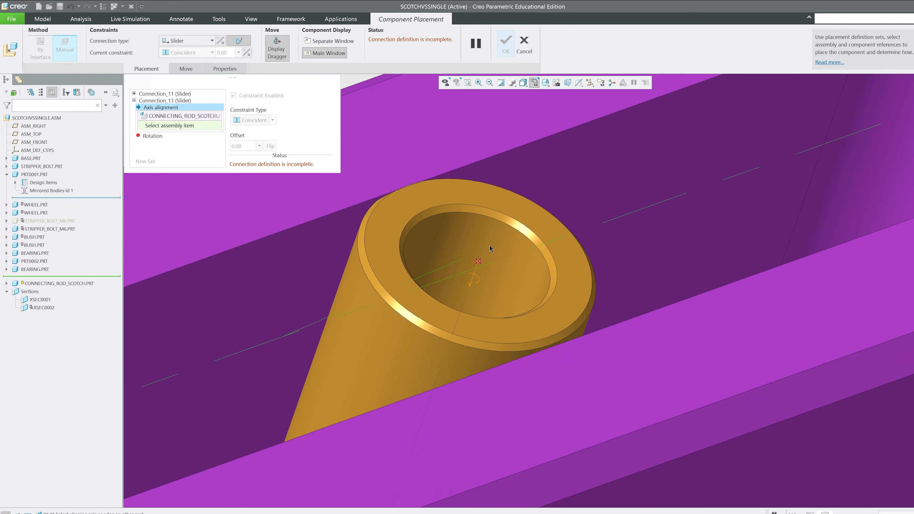
left_click(480, 261)
scroll(480, 261, "down", 5)
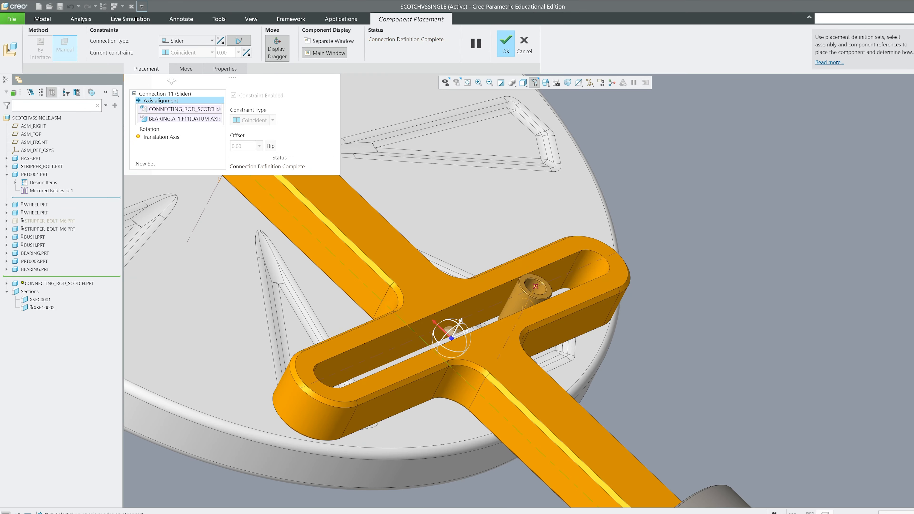
left_click(152, 161)
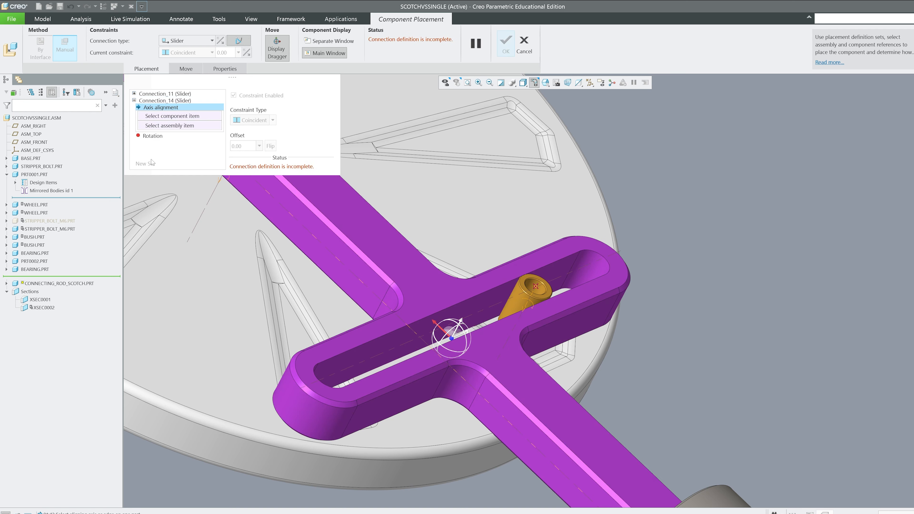
left_click(206, 40)
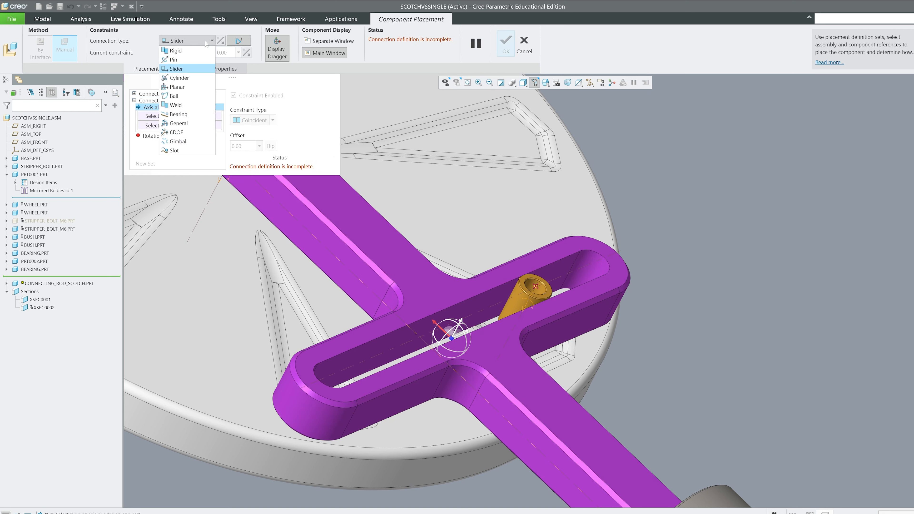
left_click(180, 150)
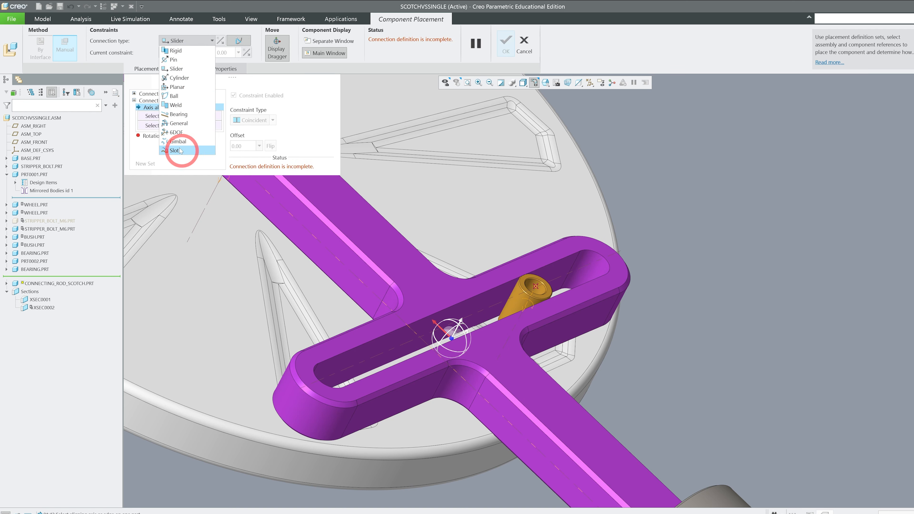
left_click(536, 287)
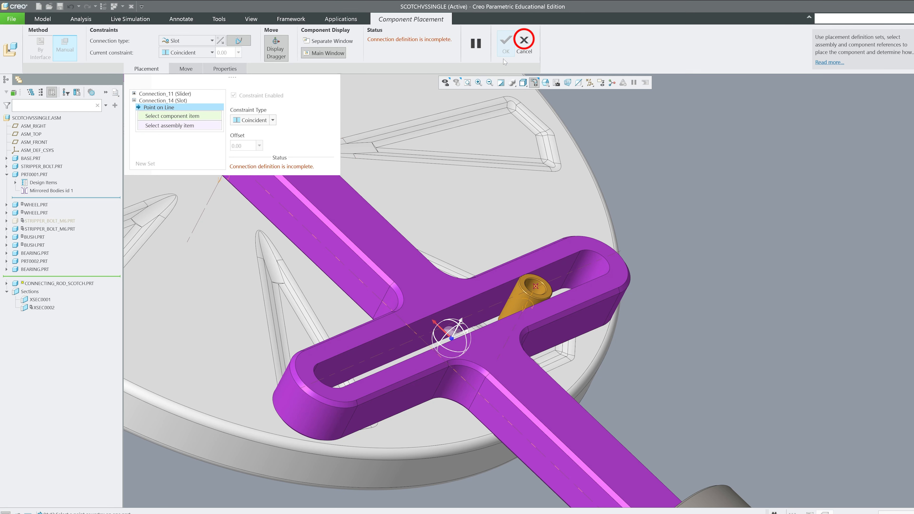
left_click(524, 44)
Step: Open the connecting rod, sketch a line along the full length of its slot's centre on the top face, and close the part window
left_click(479, 285)
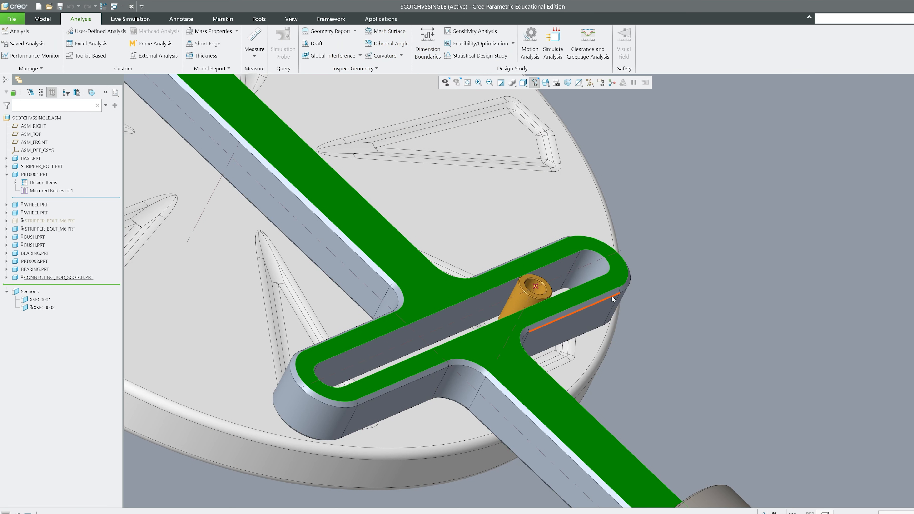
left_click(608, 280)
left_click(618, 249)
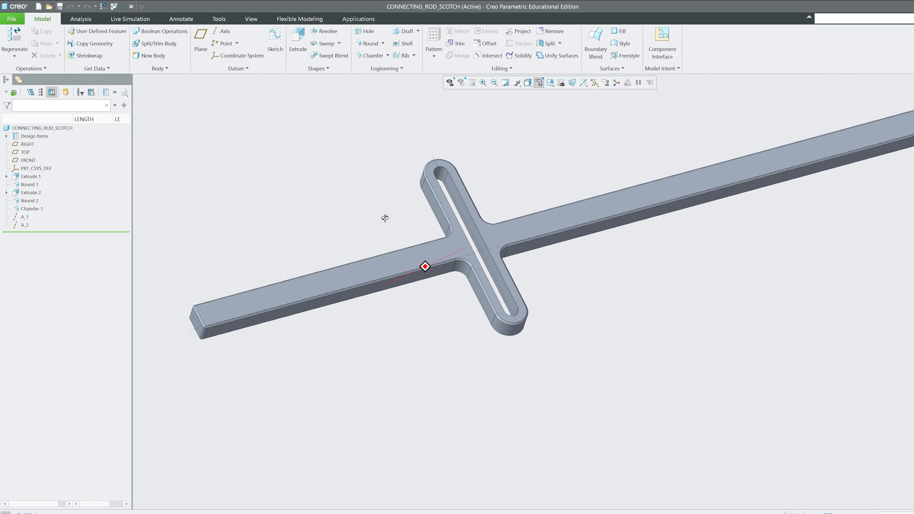
left_click(275, 42)
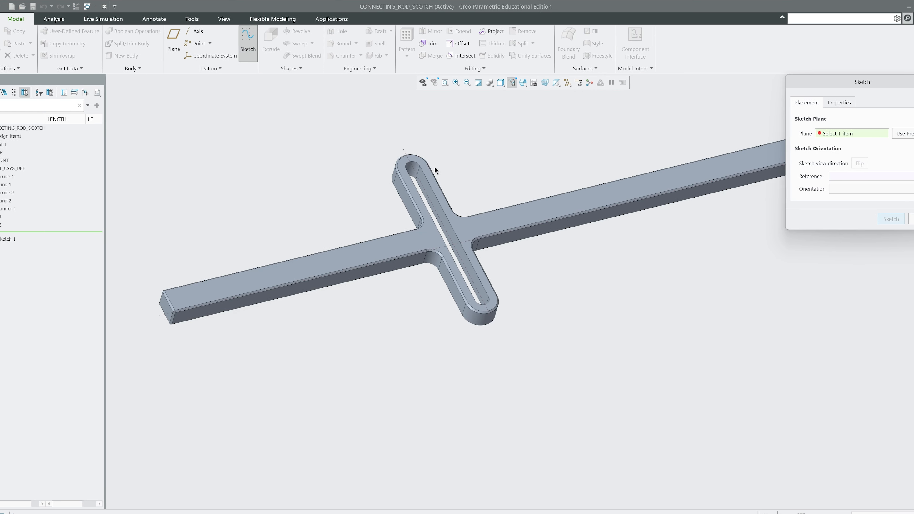
left_click(777, 167)
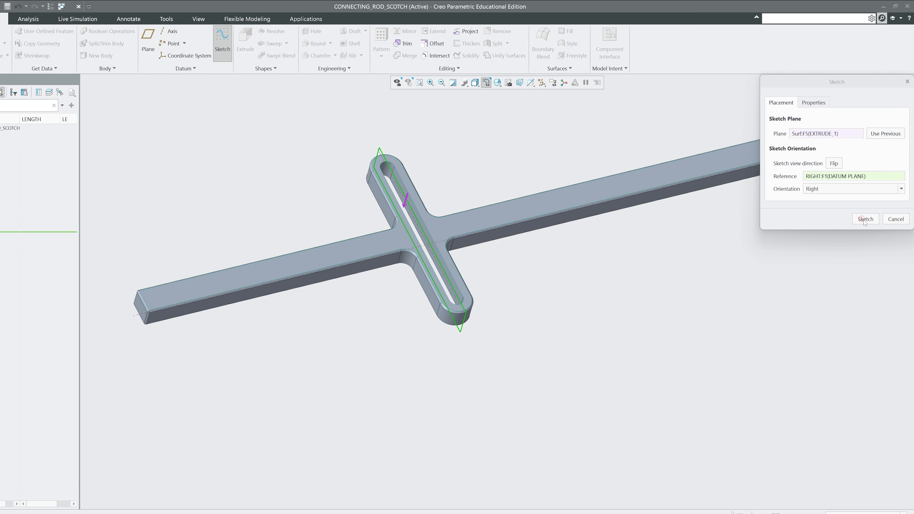
left_click(865, 219)
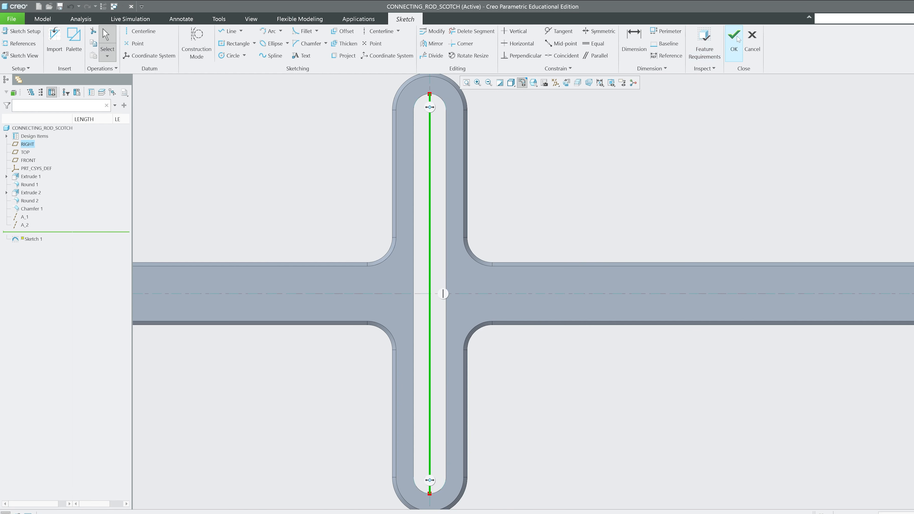
left_click(736, 38)
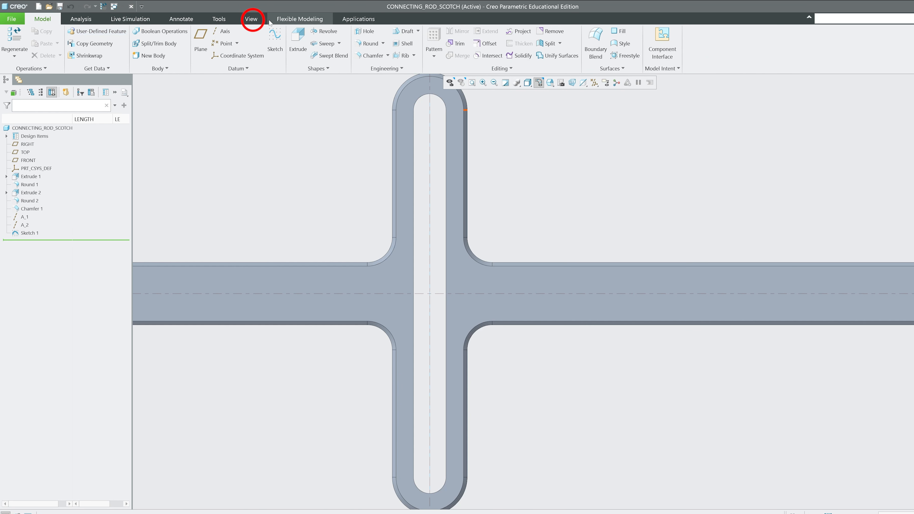
left_click(252, 19)
left_click(551, 49)
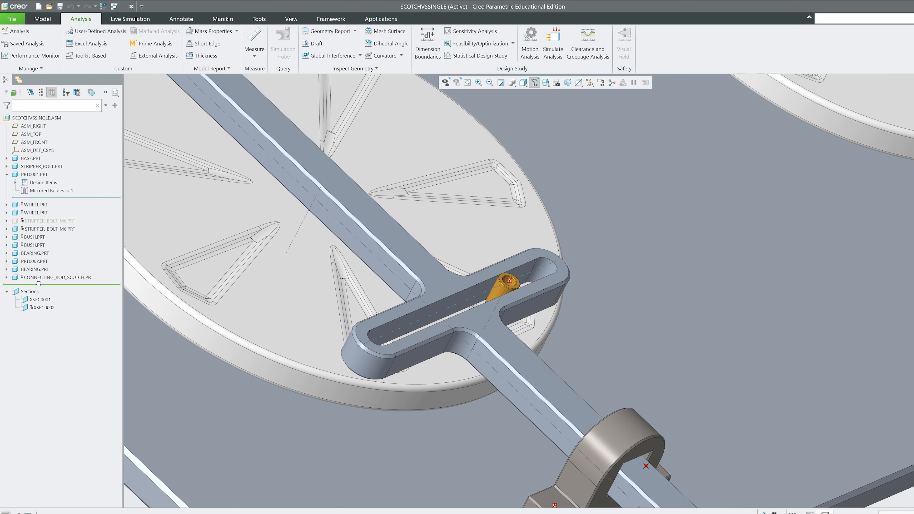
Step: Redefine the connecting rod's placement and add a new connection set of type Slot
left_click(39, 278)
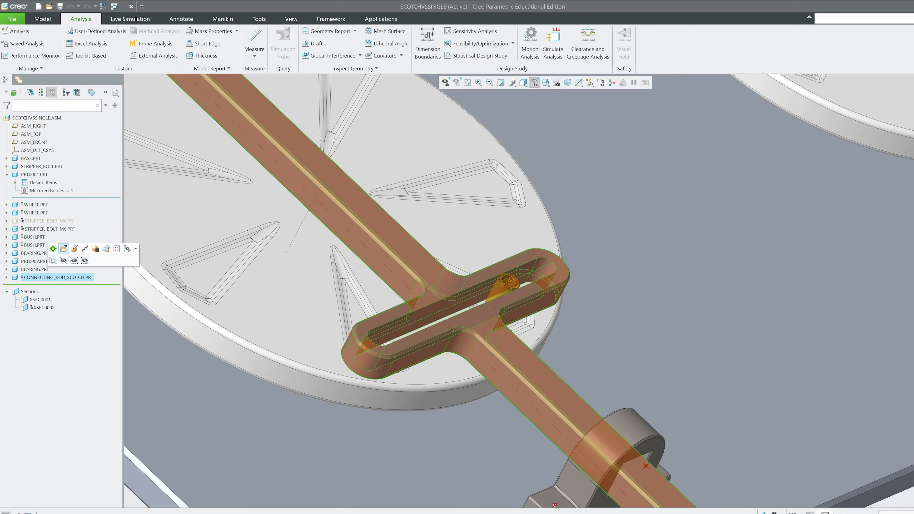
left_click(76, 249)
scroll(520, 259, "up", 4)
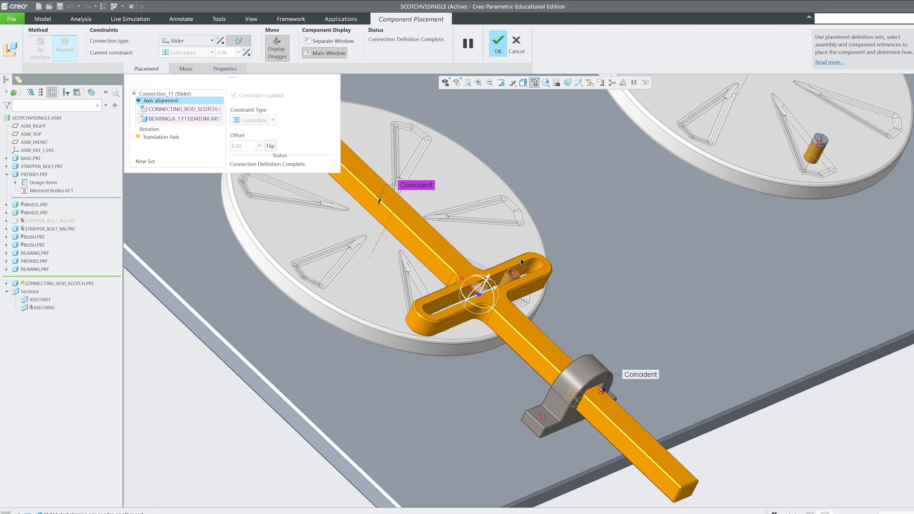
scroll(510, 250, "down", 2)
scroll(494, 248, "down", 3)
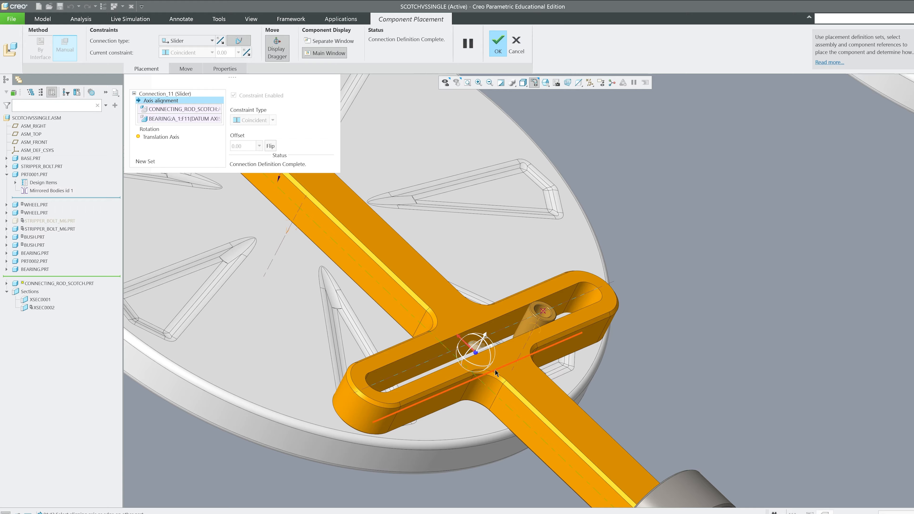
scroll(495, 373, "down", 3)
left_click(147, 161)
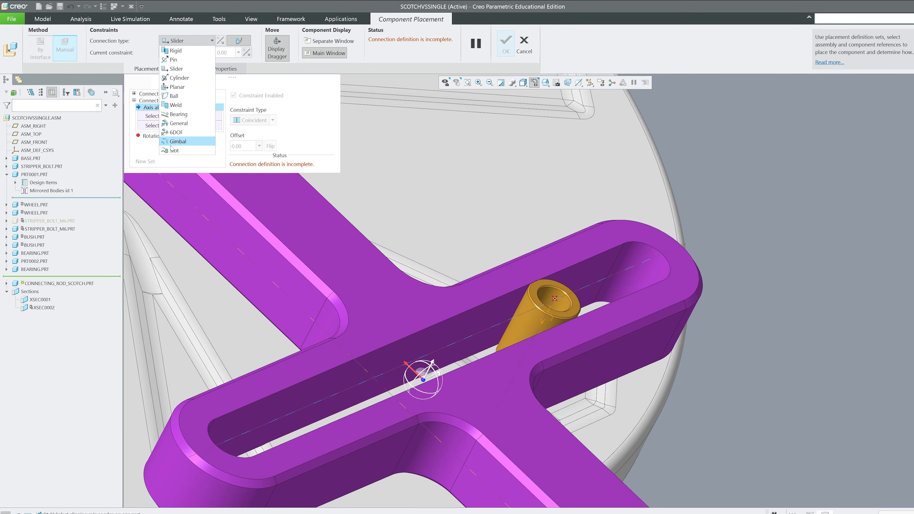
left_click(175, 150)
Step: Reference the sketched line in the rod's slot and the bush's datum point for the Slot connection and accept the placement
scroll(556, 382, "down", 4)
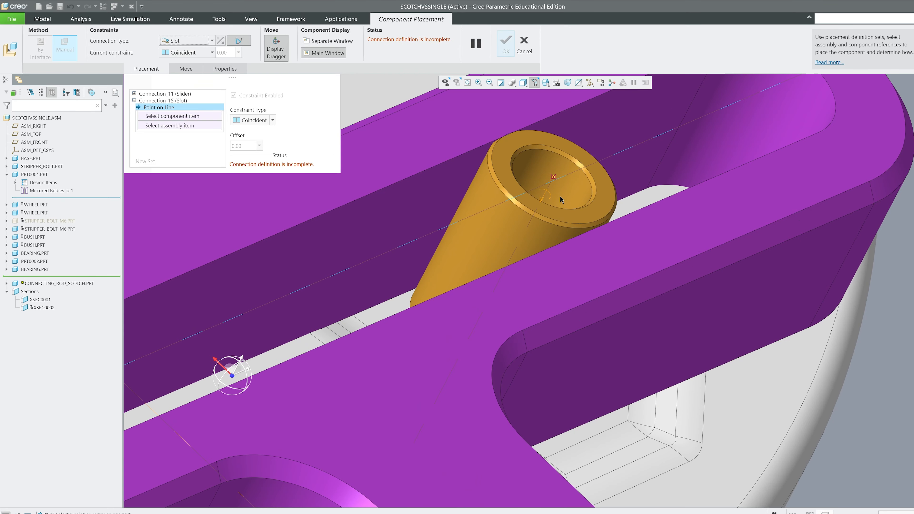
left_click(553, 181)
scroll(611, 247, "up", 5)
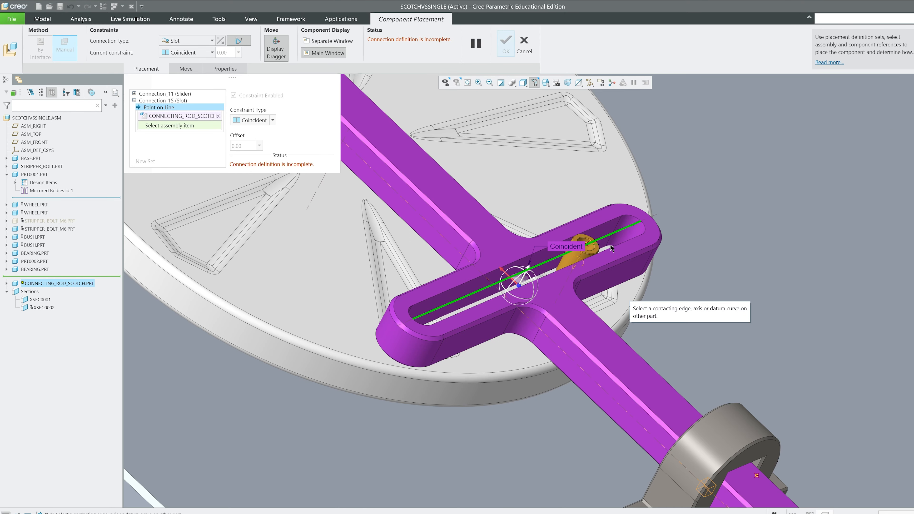
scroll(611, 248, "down", 6)
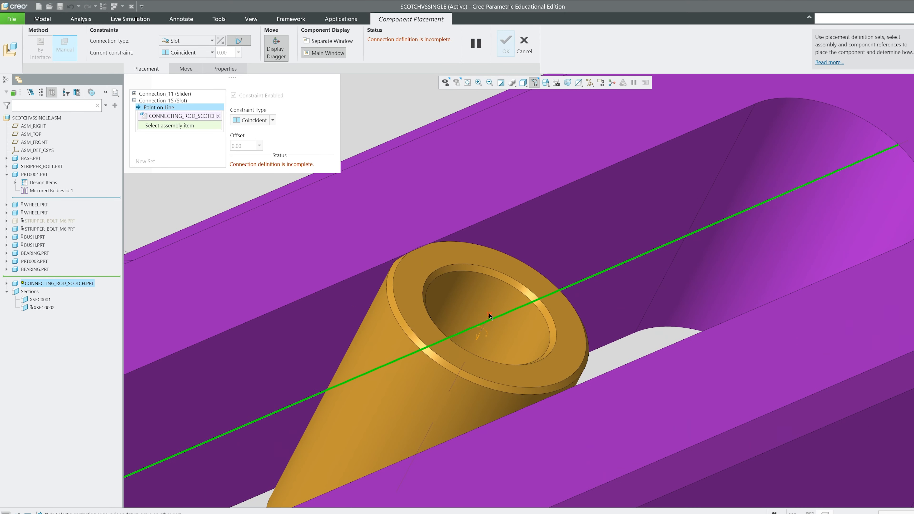
left_click(489, 316)
left_click(500, 47)
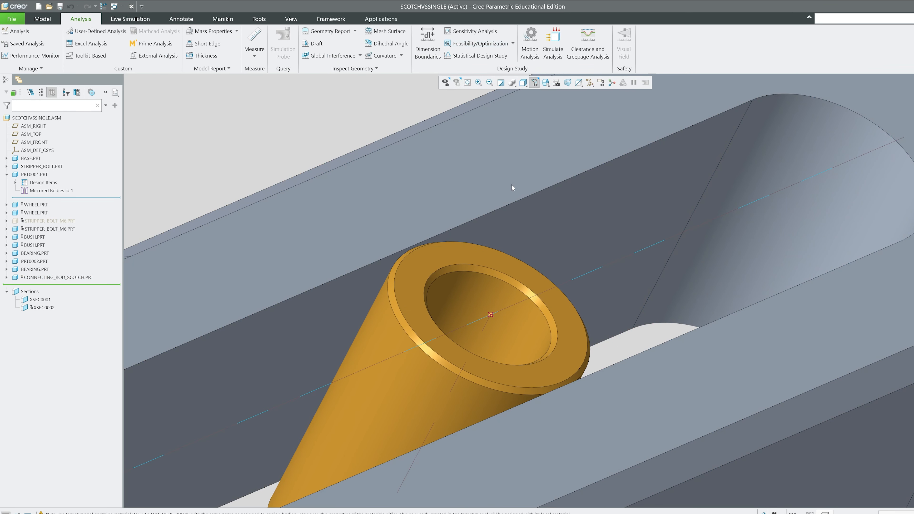
Step: Move the connecting rod by hand in the assembly to check how the bush travels along its slot
scroll(511, 184, "up", 12)
scroll(509, 212, "down", 3)
scroll(576, 343, "up", 4)
middle_click_drag(561, 283, 486, 299)
mouse_move(536, 271)
left_mouse_down("ctrl+alt")
mouse_move(543, 295)
mouse_move(535, 256)
left_mouse_up("ctrl+alt")
scroll(534, 256, "down", 7)
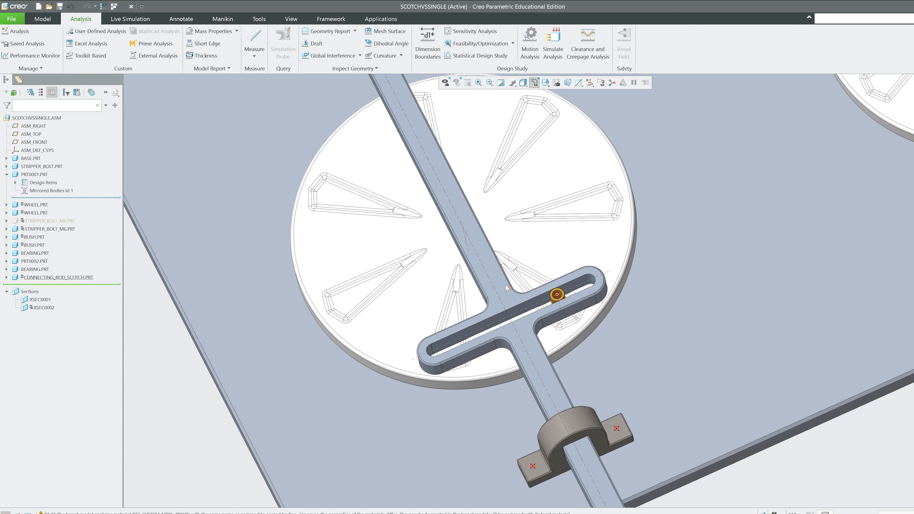
Step: Open the connecting rod in its own window and set the slot length in Extrude 1 to 300 mm
left_click(540, 274)
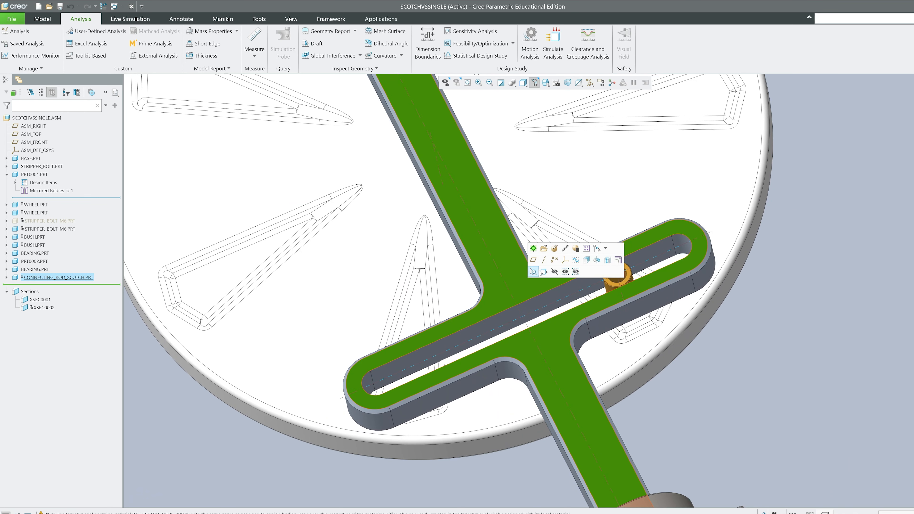
left_click(544, 249)
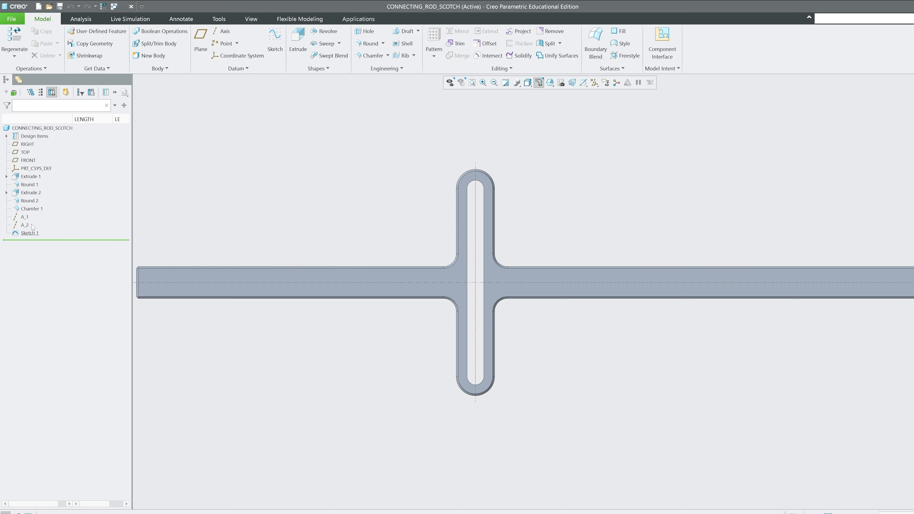
left_click(36, 174)
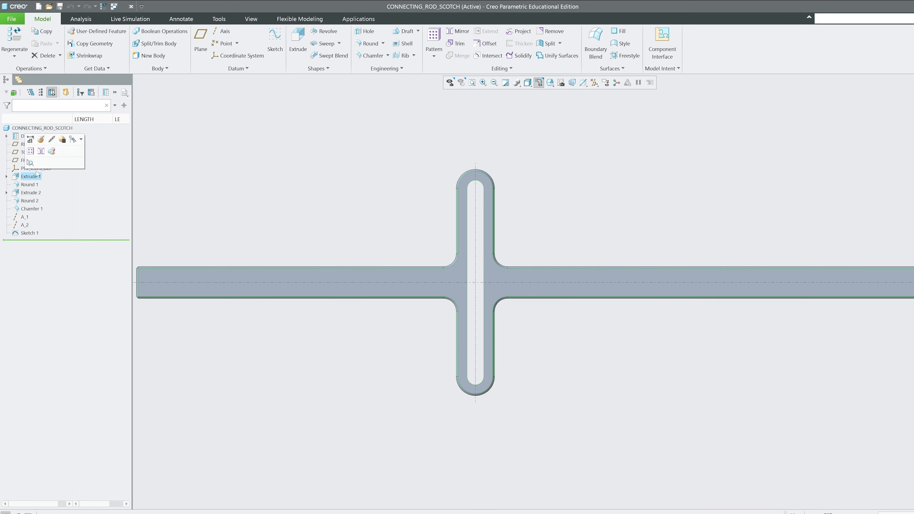
left_click(31, 140)
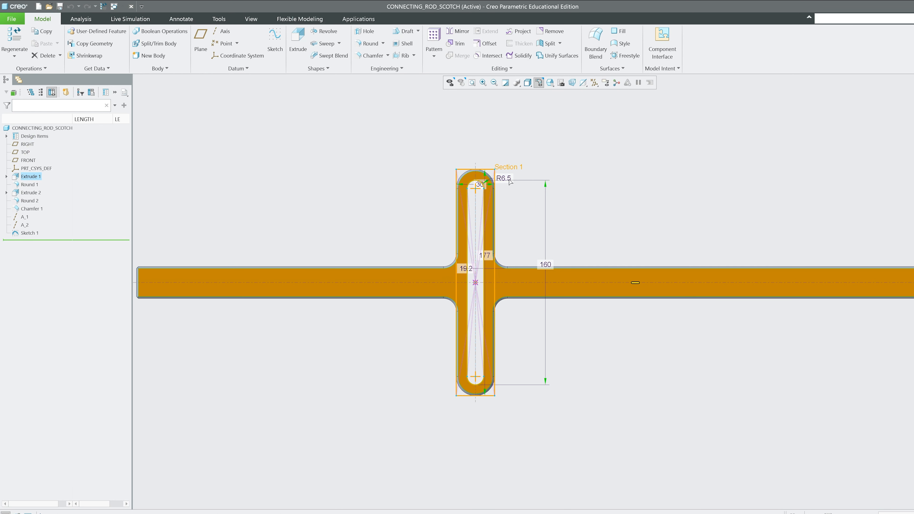
double_click(545, 266)
type("300")
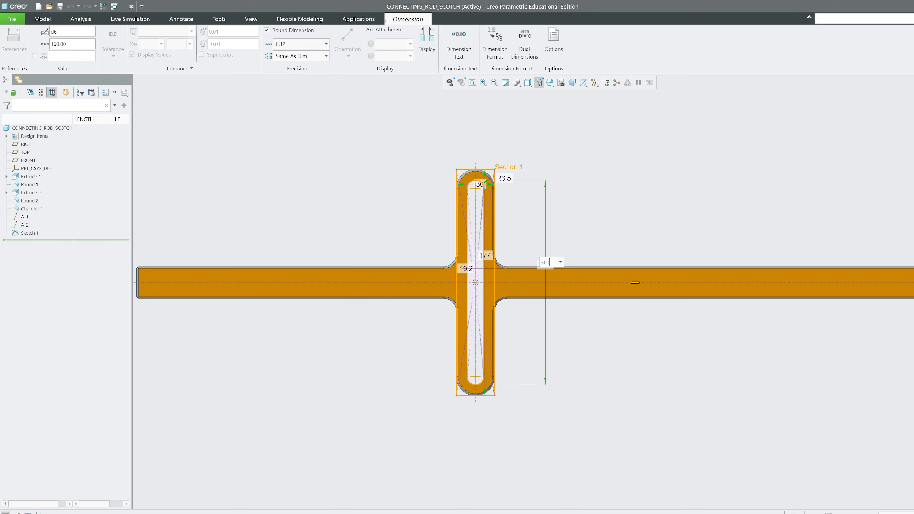
key("Return")
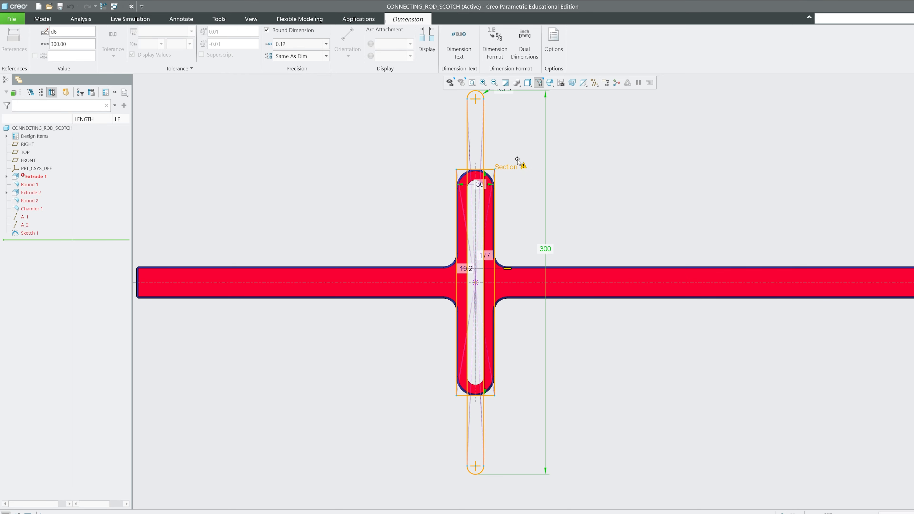
left_click(178, 85)
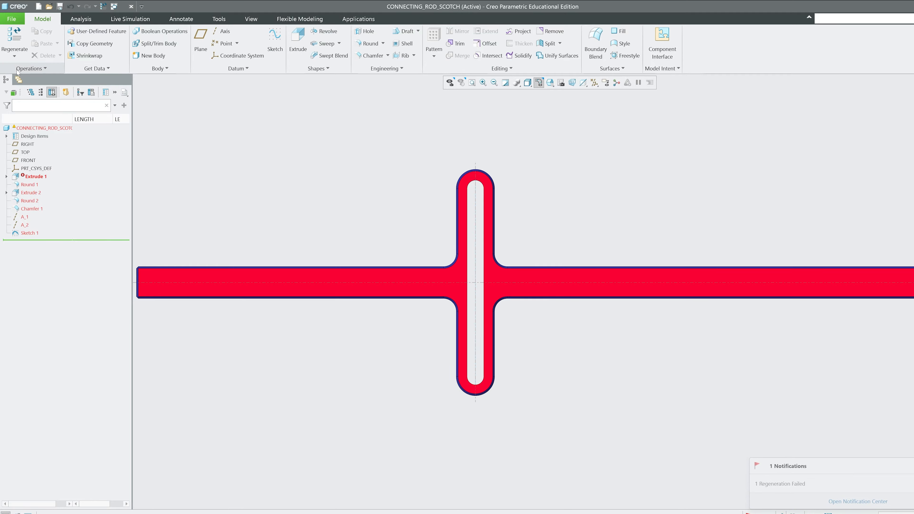
Step: Edit Extrude 1's section, set the outer rectangle's length to 317 mm and make that dimension weak
left_click(36, 176)
left_click(56, 144)
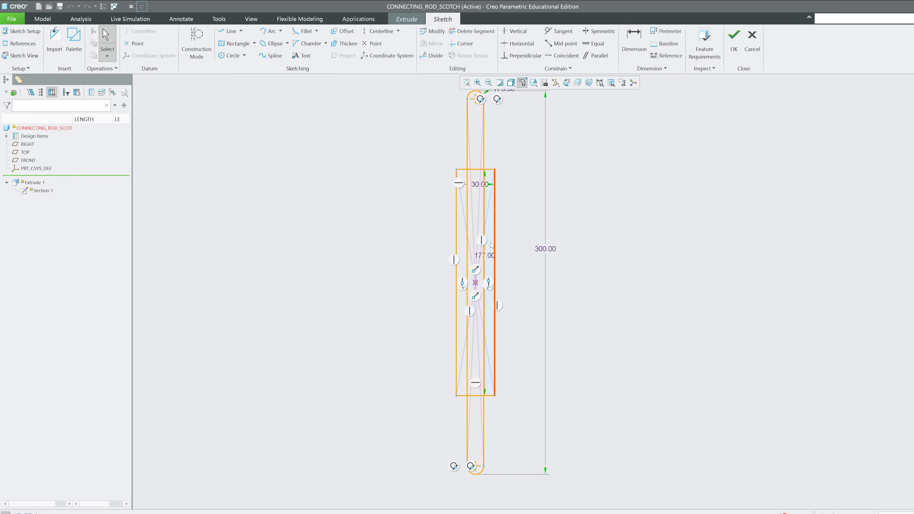
scroll(515, 256, "down", 3)
scroll(483, 278, "up", 3)
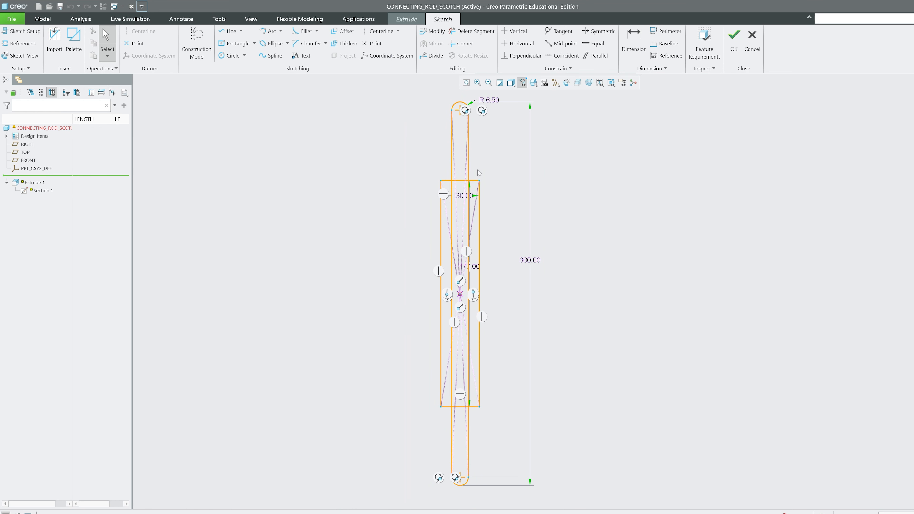
double_click(468, 267)
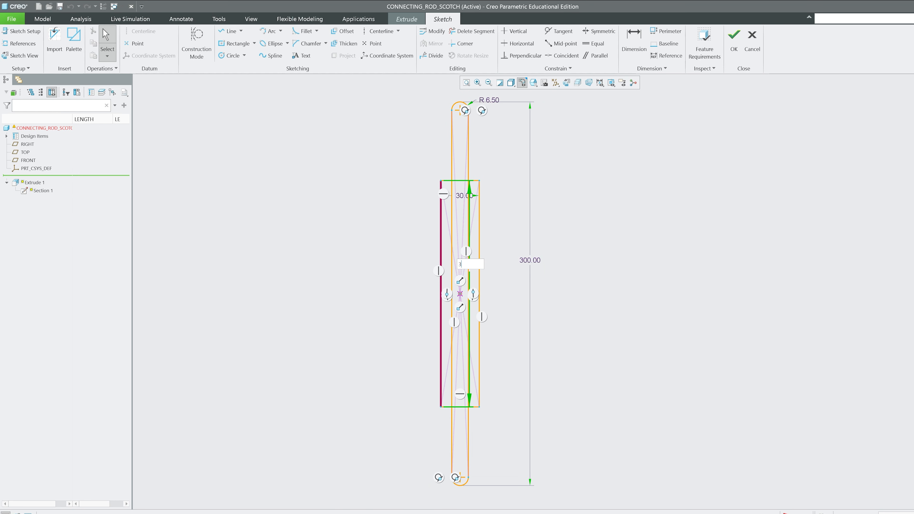
key("Return")
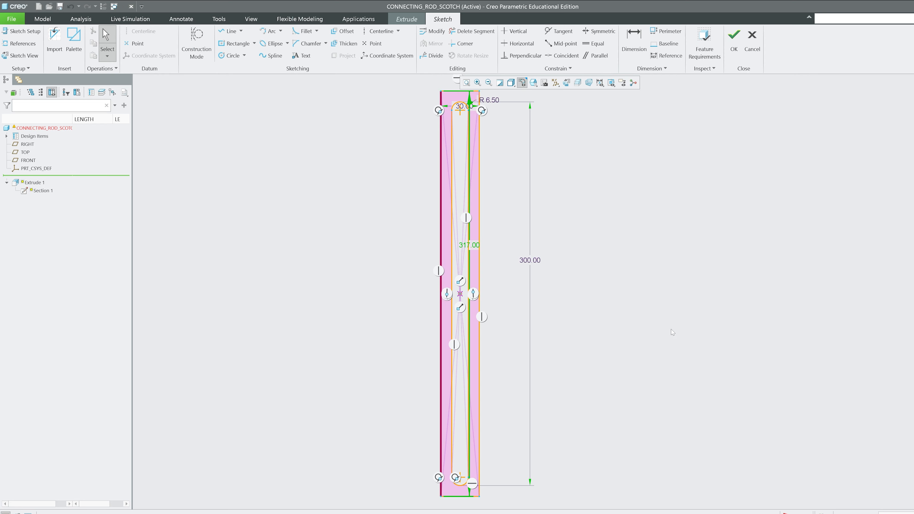
left_click(477, 248)
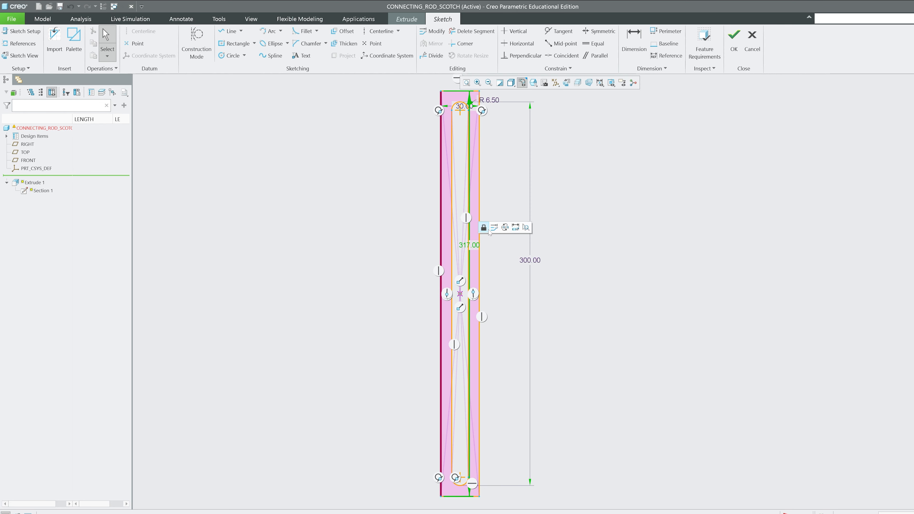
left_click(502, 238)
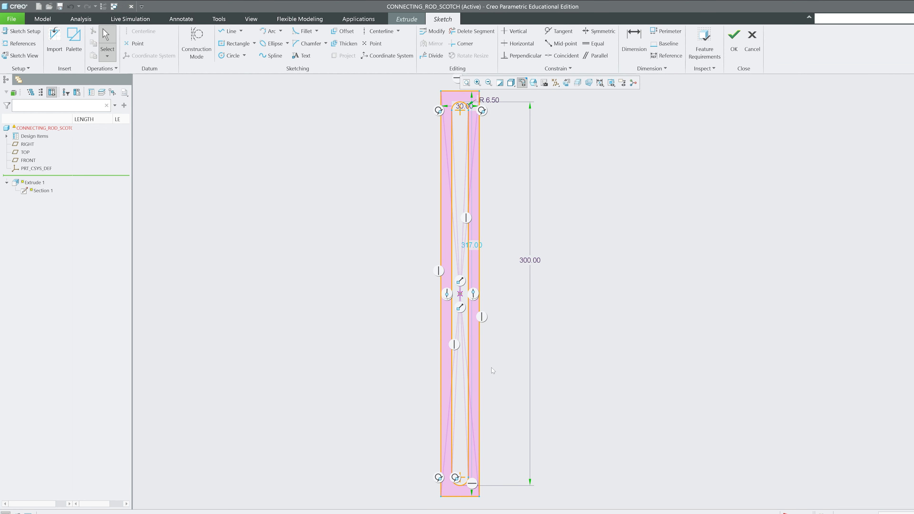
Step: Dimension the distance between the slot's end arc and the rectangle's adjacent short edge, and finish the sketch
scroll(553, 443, "up", 2)
scroll(511, 262, "down", 4)
scroll(467, 164, "down", 5)
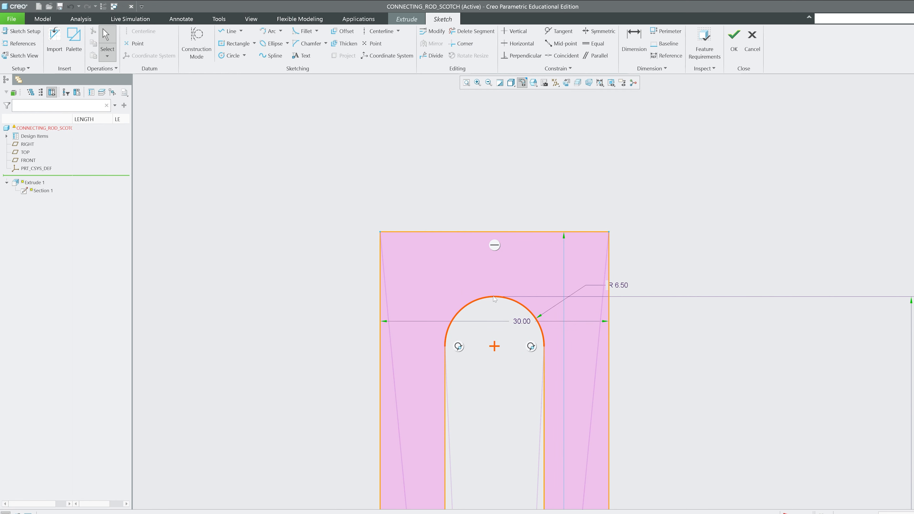
left_click(480, 232)
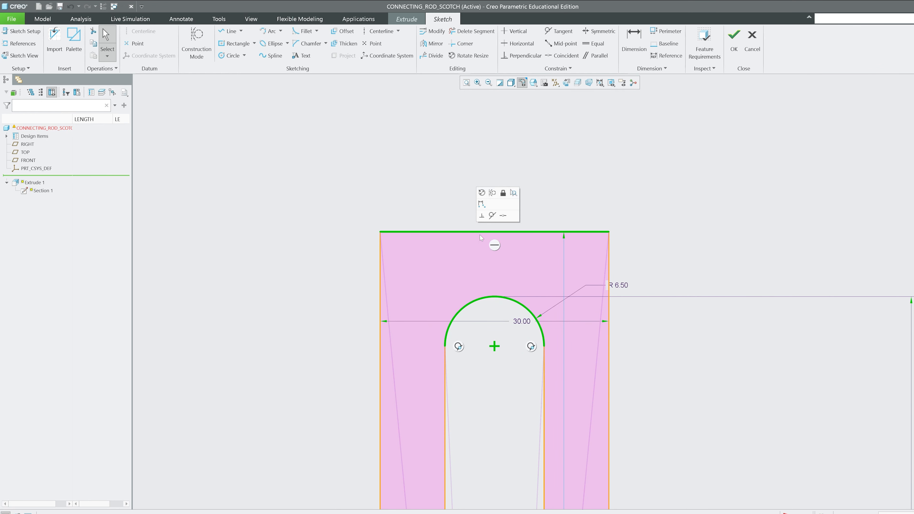
left_click(481, 204)
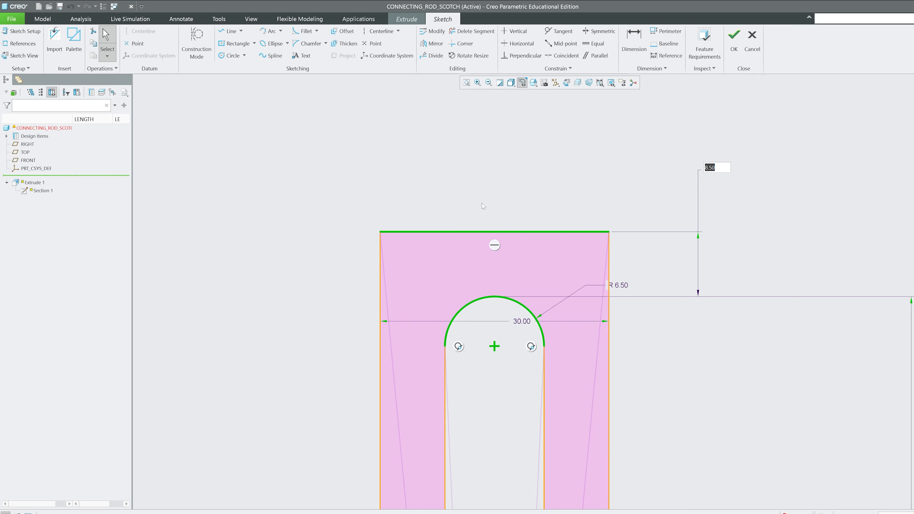
left_click(734, 54)
key("ctrl+d")
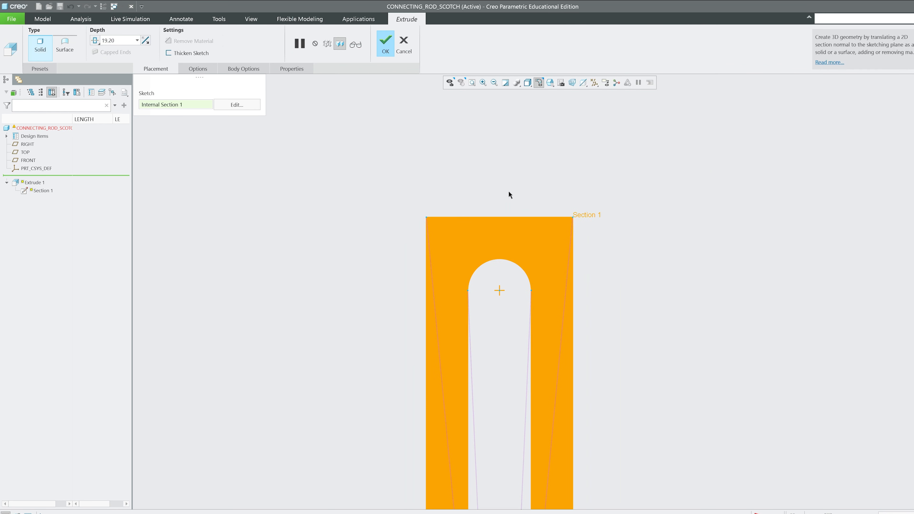
Step: Reopen the section, set the slot's overall length to 320 mm, accept Extrude 1 and close the part window
left_click(252, 106)
double_click(584, 316)
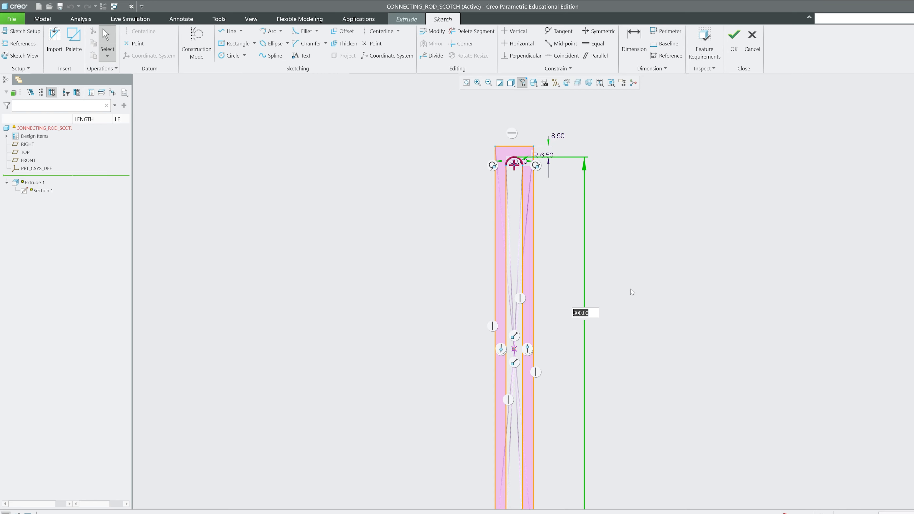
type("320")
key("Return")
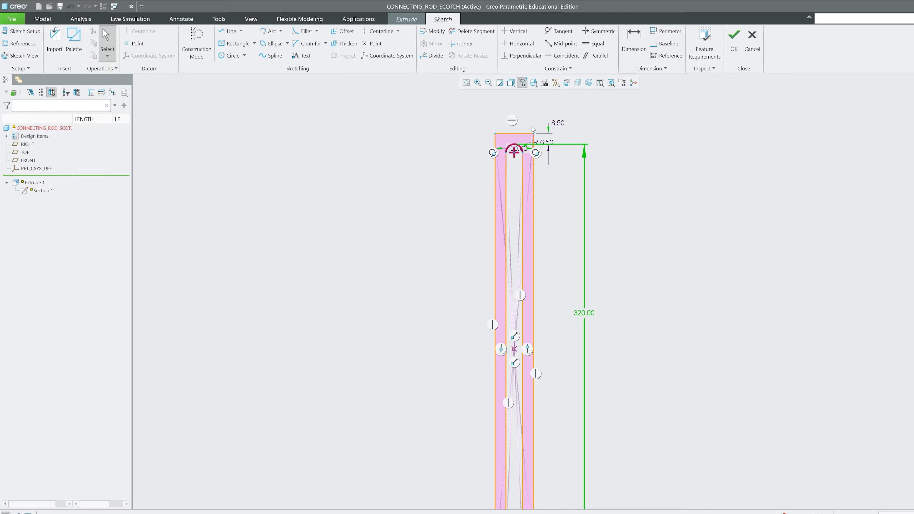
scroll(532, 129, "up", 3)
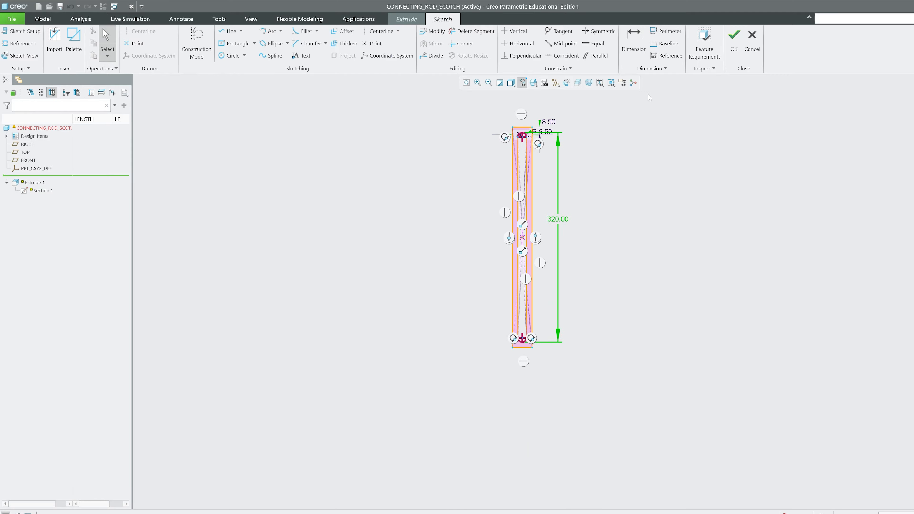
left_click(731, 41)
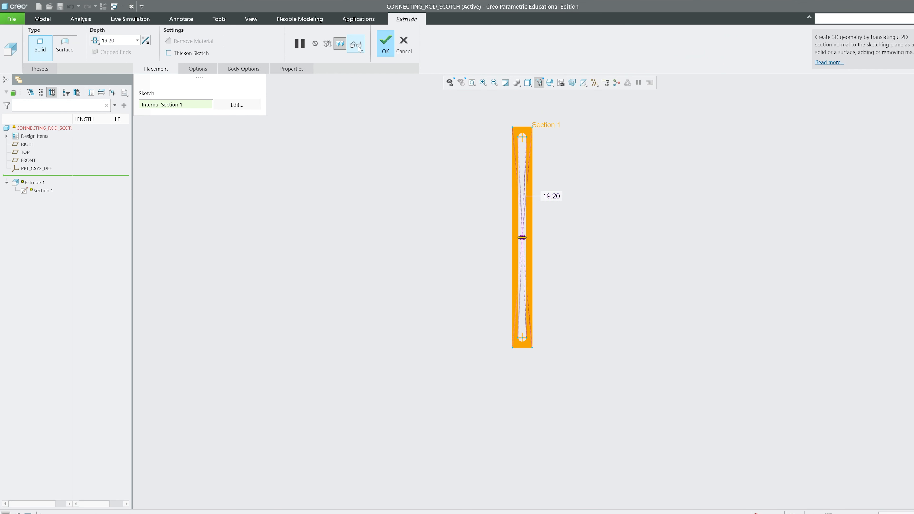
left_click(386, 43)
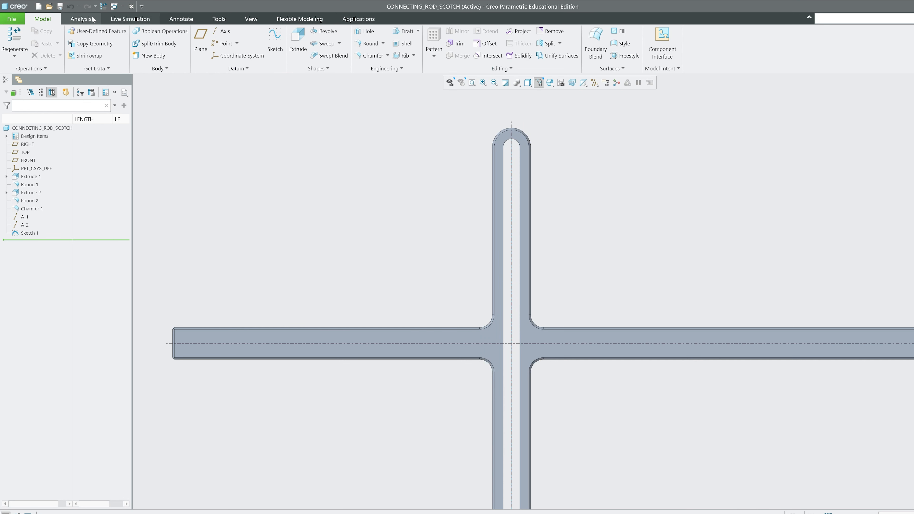
left_click(251, 18)
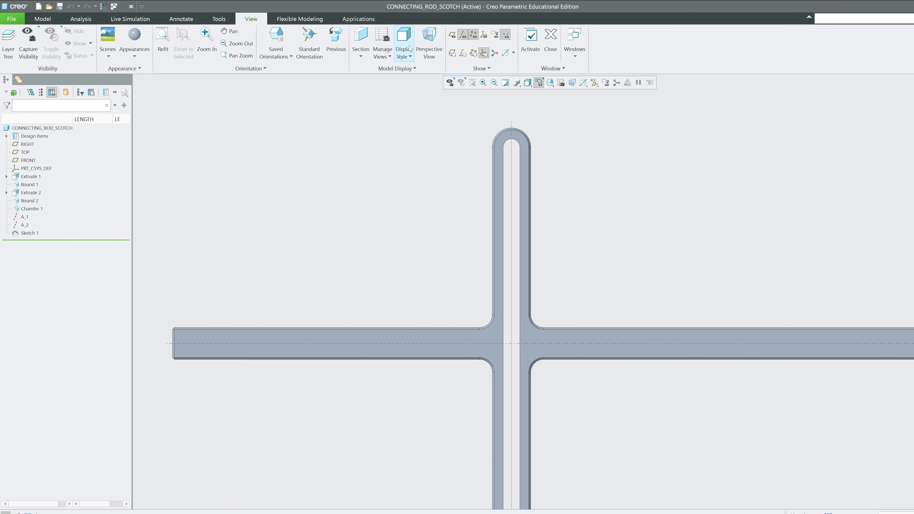
left_click(551, 50)
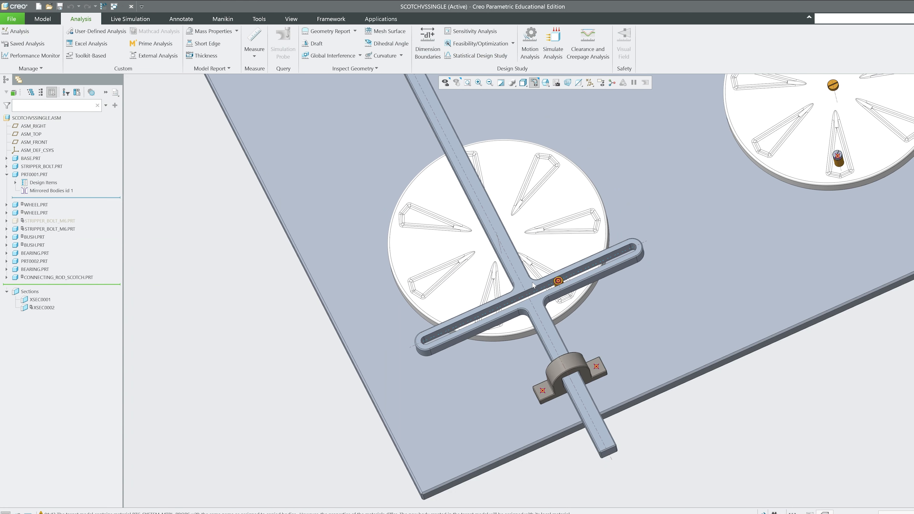
Step: Move the mechanism by hand in the assembly to check the connecting rod's travel through its bearings
scroll(644, 403, "up", 3)
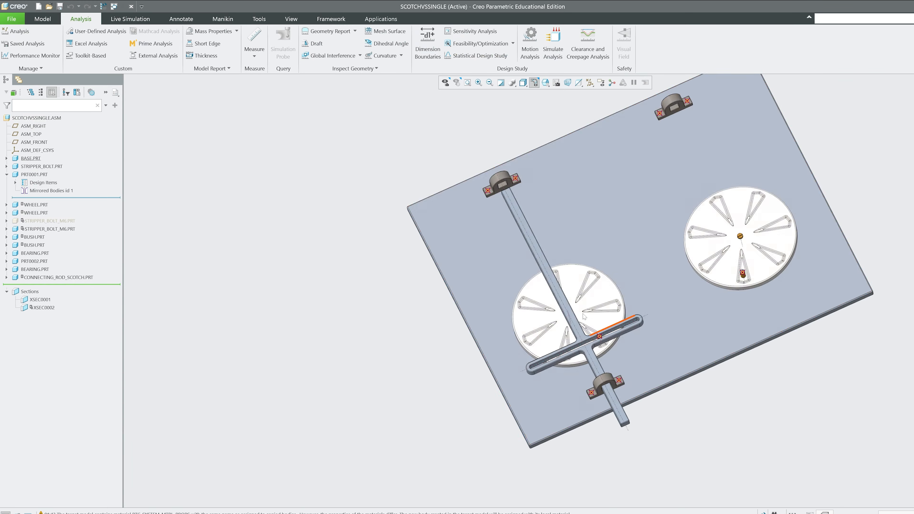
scroll(589, 326, "down", 3)
mouse_move(548, 282)
left_mouse_down("ctrl+alt")
mouse_move(504, 252)
mouse_move(372, 208)
mouse_move(236, 337)
left_mouse_up("ctrl+alt")
mouse_move(483, 277)
left_mouse_down("ctrl+alt")
mouse_move(470, 321)
mouse_move(595, 378)
mouse_move(617, 256)
mouse_move(569, 234)
mouse_move(491, 259)
mouse_move(467, 326)
mouse_move(486, 444)
mouse_move(648, 428)
left_mouse_up("ctrl+alt")
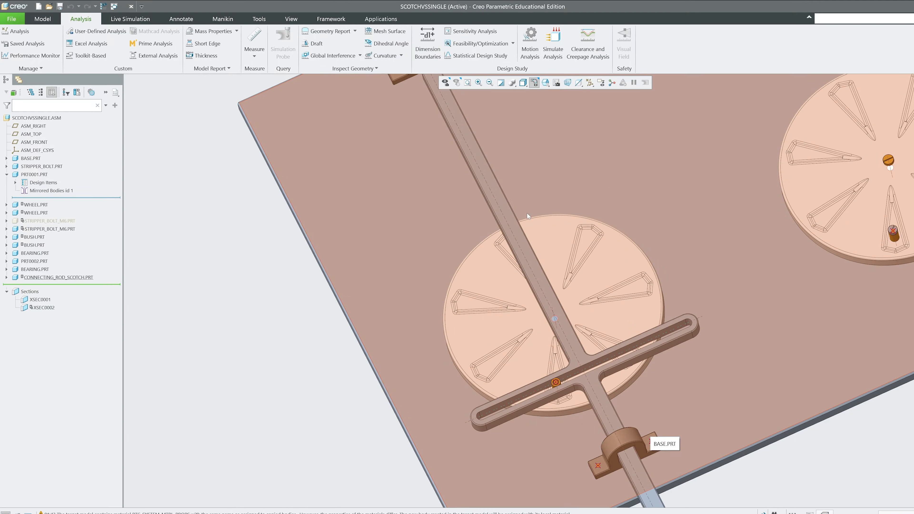
mouse_move(609, 184)
middle_mouse_down()
mouse_move(454, 373)
mouse_move(452, 349)
middle_mouse_up()
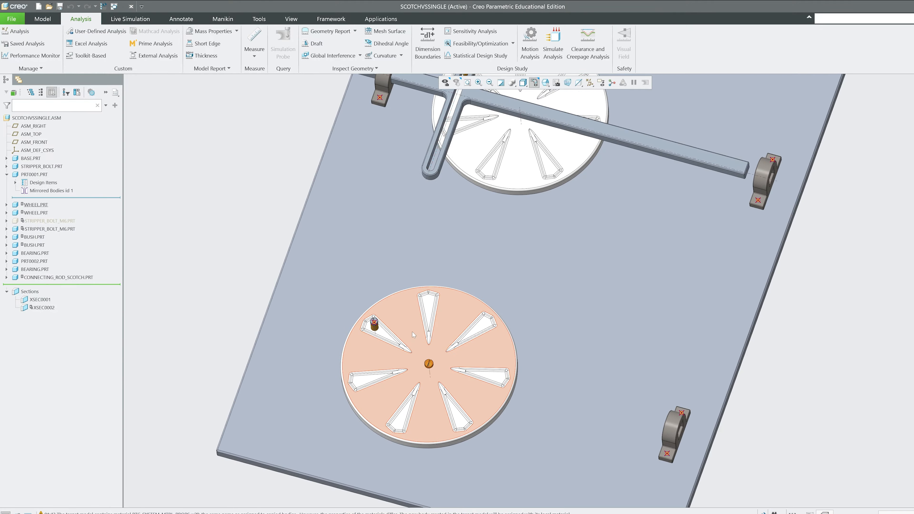
scroll(448, 371, "up", 3)
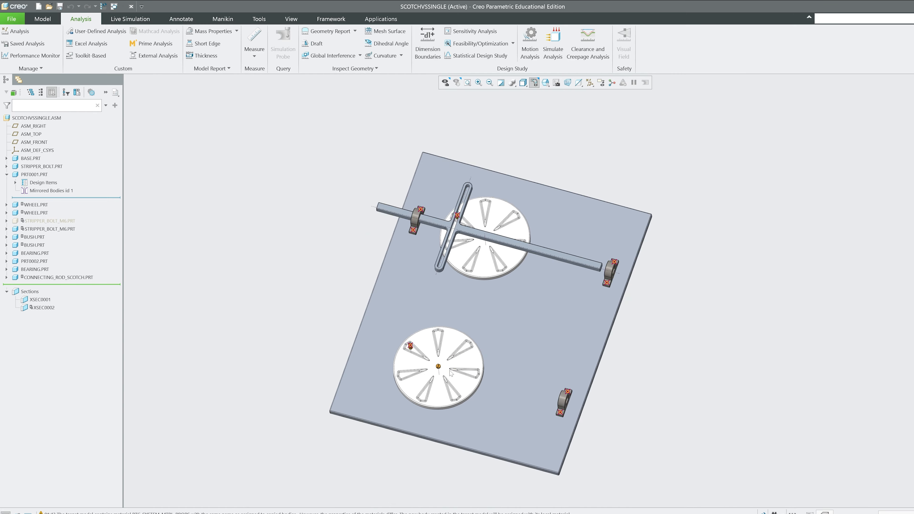
scroll(443, 278, "down", 2)
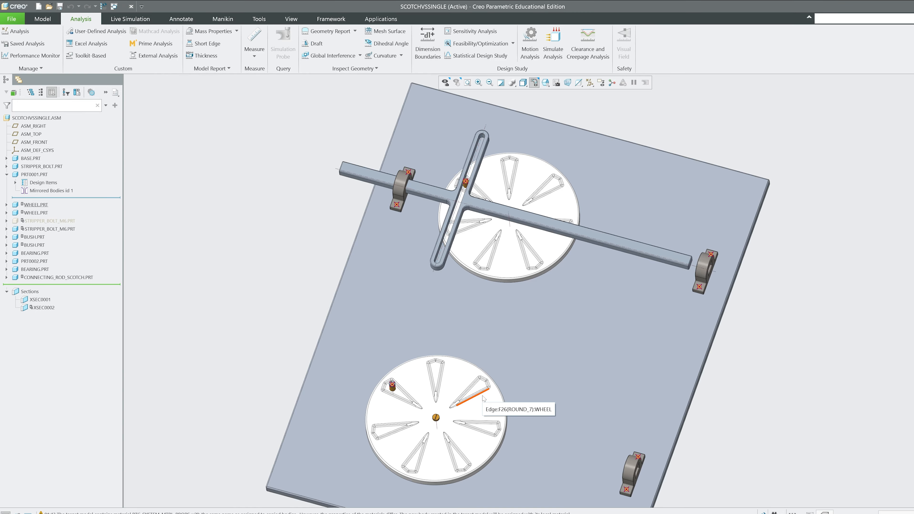
Step: Activate the connecting rod for editing within the assembly
scroll(659, 237, "down", 5)
left_click(666, 258)
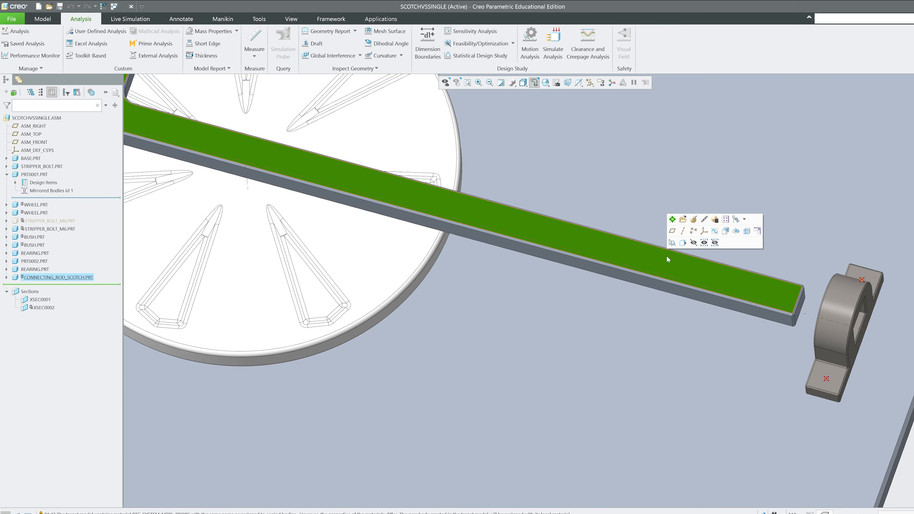
scroll(666, 256, "up", 5)
left_click(672, 219)
scroll(663, 275, "down", 5)
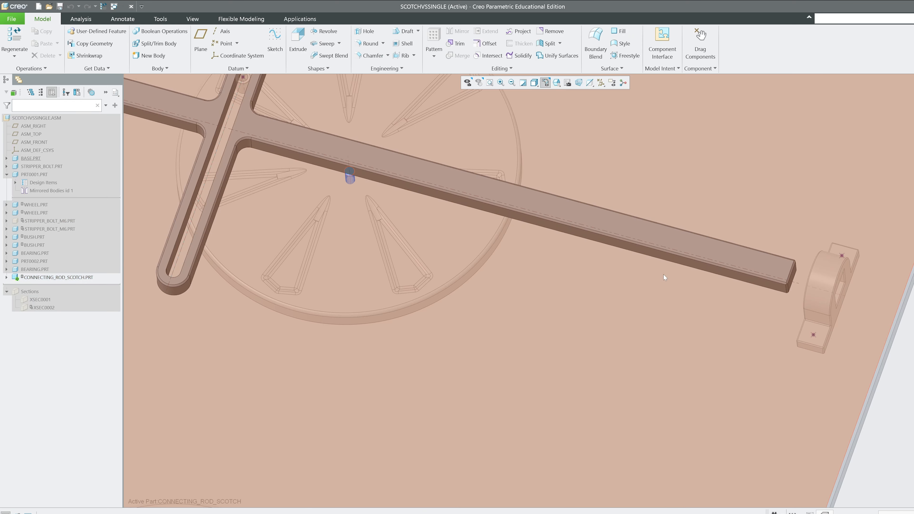
double_click(696, 246)
scroll(696, 246, "up", 5)
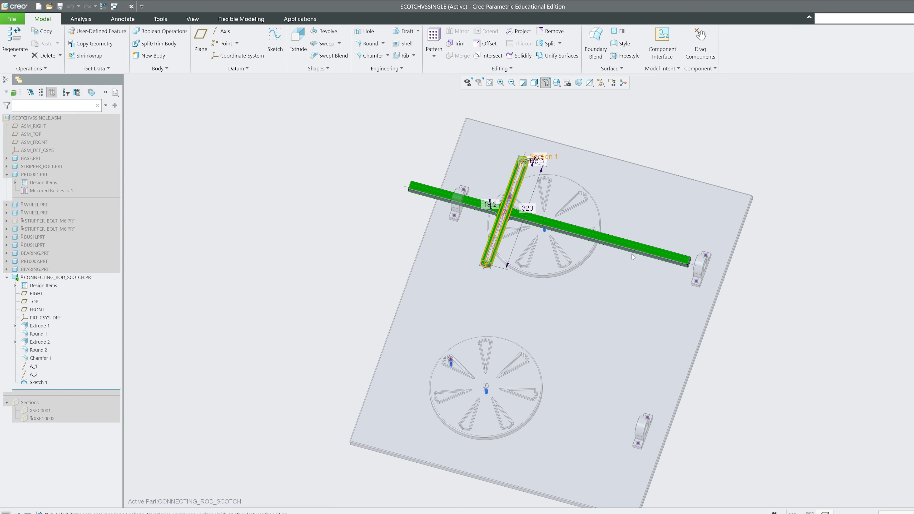
scroll(576, 224, "down", 5)
middle_click_drag(381, 236, 435, 209)
left_click(467, 190)
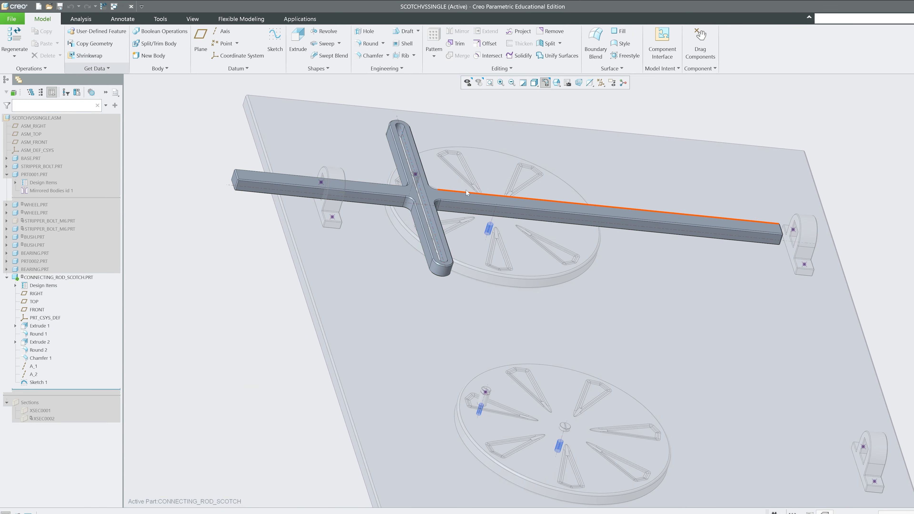
Step: Set the rod's long arm to 600 mm and short arm to 200 mm in Extrude 2, and reactivate the assembly
scroll(557, 211, "down", 5)
double_click(570, 198)
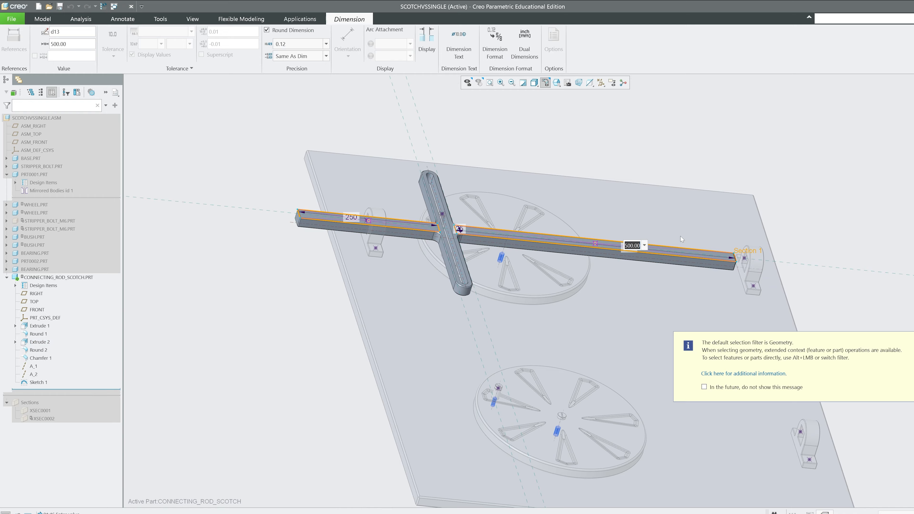
type("500")
key("Return")
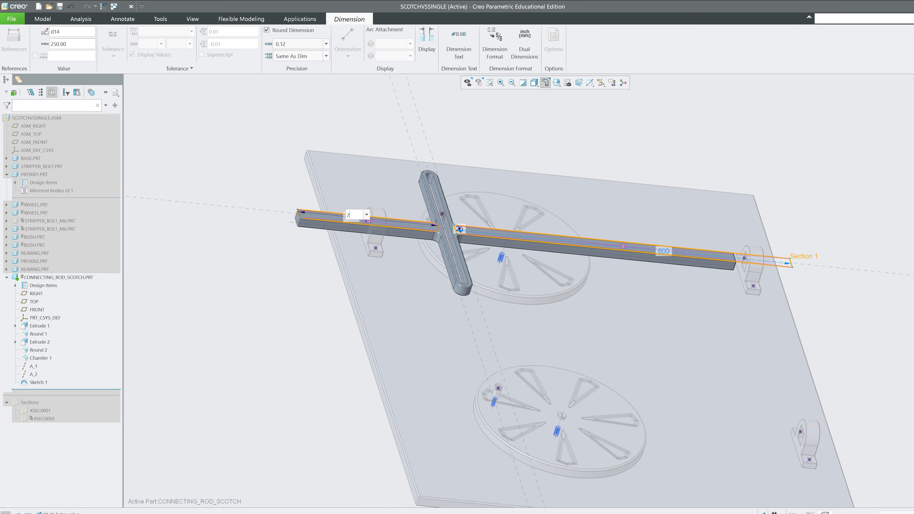
key("Return")
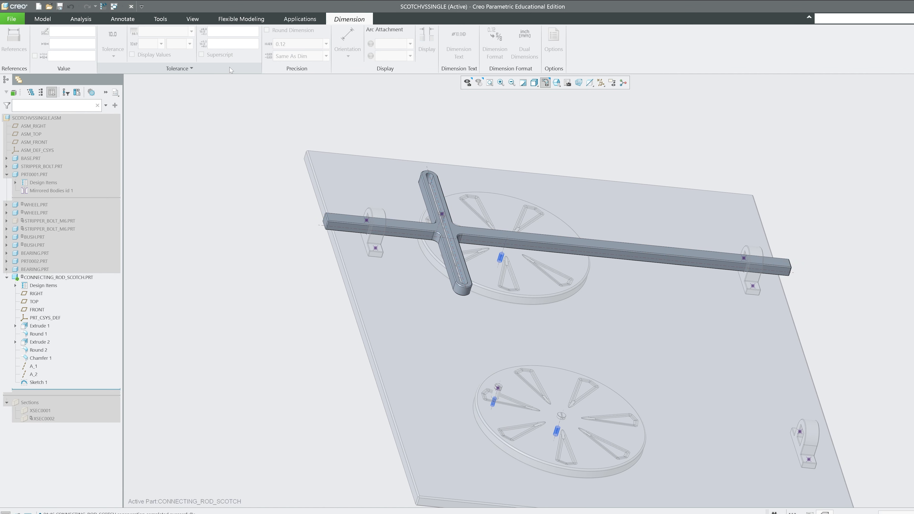
left_click(44, 116)
left_click(51, 90)
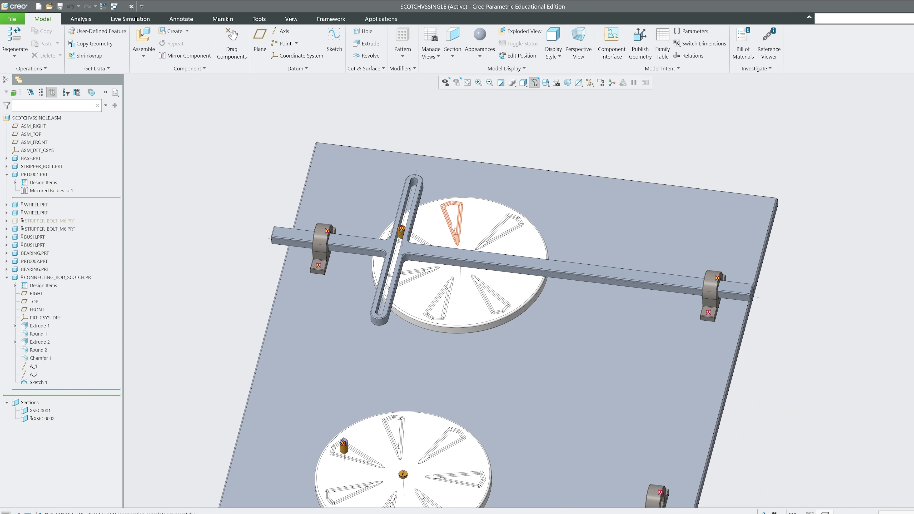
Step: Turn the wheel by hand to check the rod's reach and lengthen the rod's shorter arm in Extrude 2
mouse_move(464, 216)
left_mouse_down("ctrl+alt")
mouse_move(425, 218)
mouse_move(556, 274)
mouse_move(548, 314)
left_mouse_up("ctrl+alt")
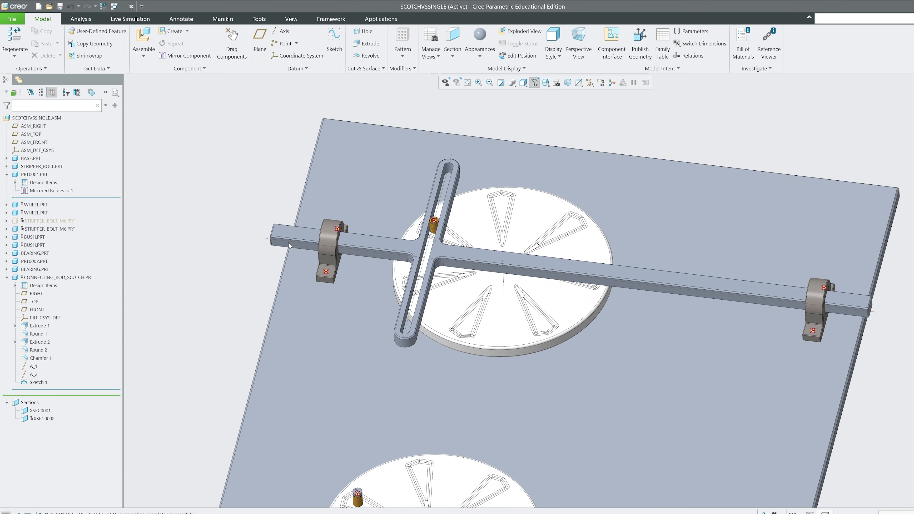
scroll(297, 231, "down", 3)
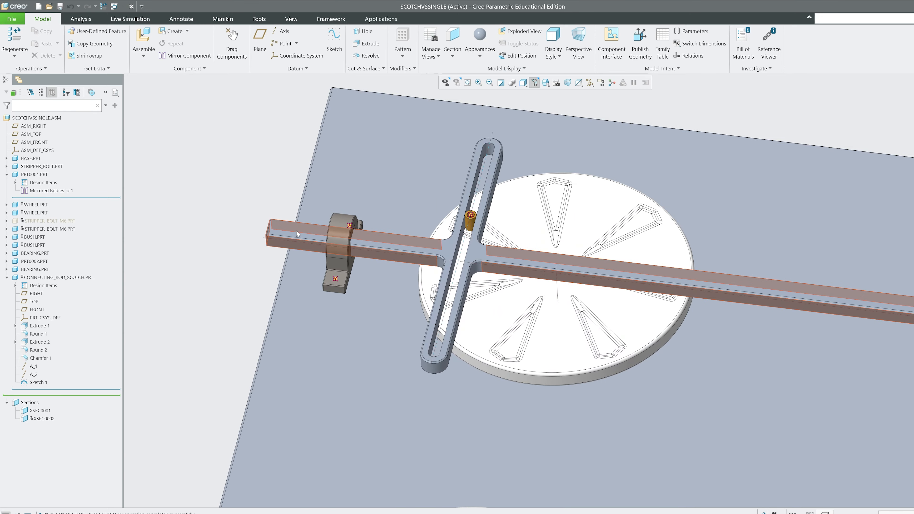
double_click(297, 231)
double_click(341, 229)
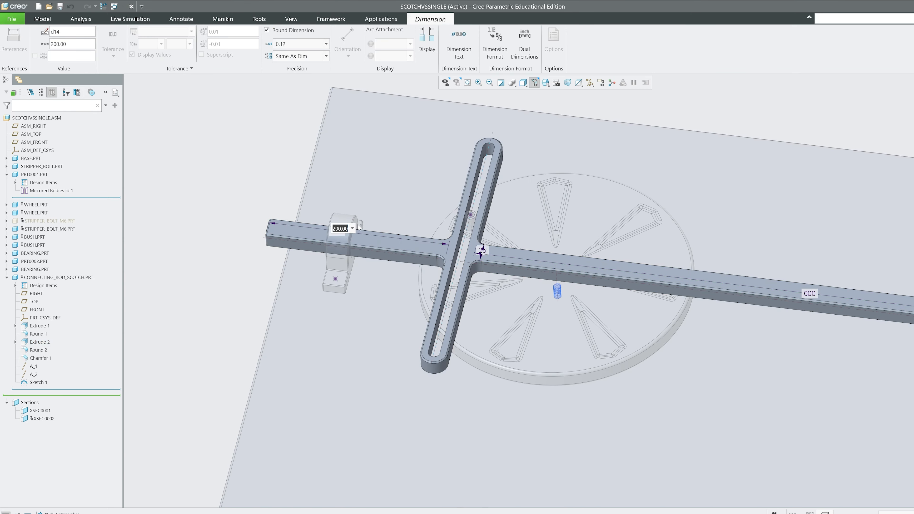
key("Return")
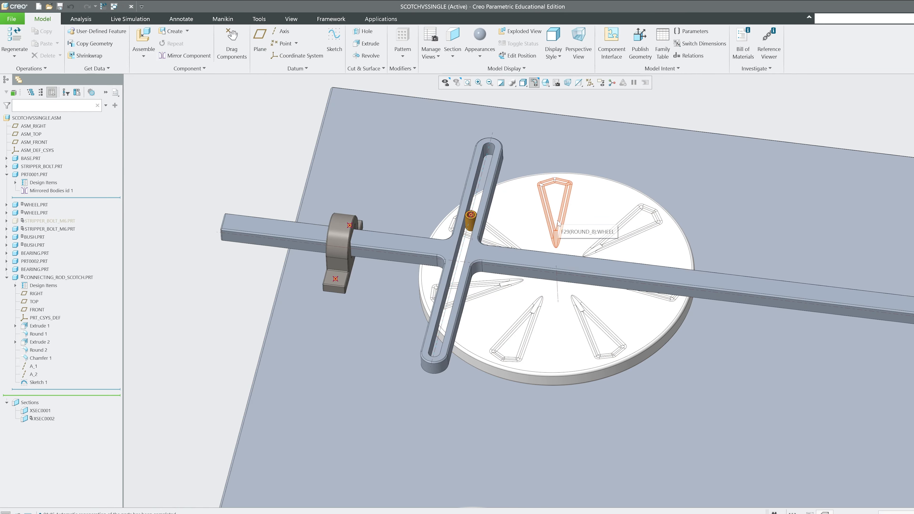
Step: Turn the wheel by hand again to check the resized rod's travel in both bearings
left_click_drag(558, 223, 514, 240, "ctrl+alt")
scroll(407, 237, "up", 5)
scroll(407, 237, "down", 2)
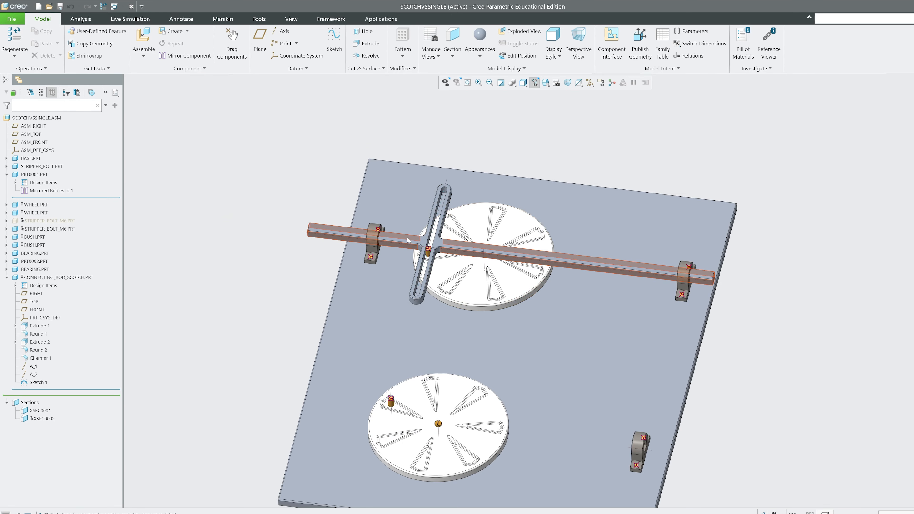
Step: Set the length of the connecting rod's short arm to 300 mm in Extrude 2
double_click(407, 241)
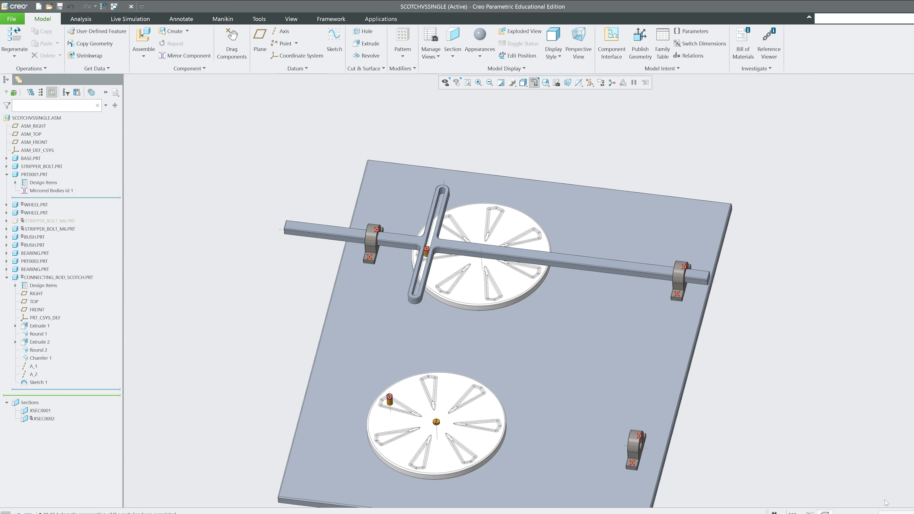
Step: Switch the selection filter to Part and move the connecting rod through its stroke to check its travel in both bearings
left_click(907, 512)
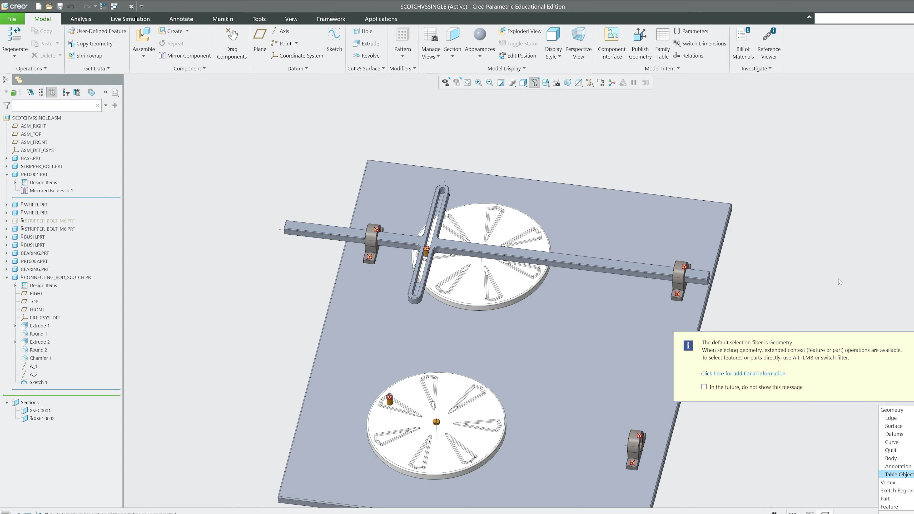
left_click(910, 498)
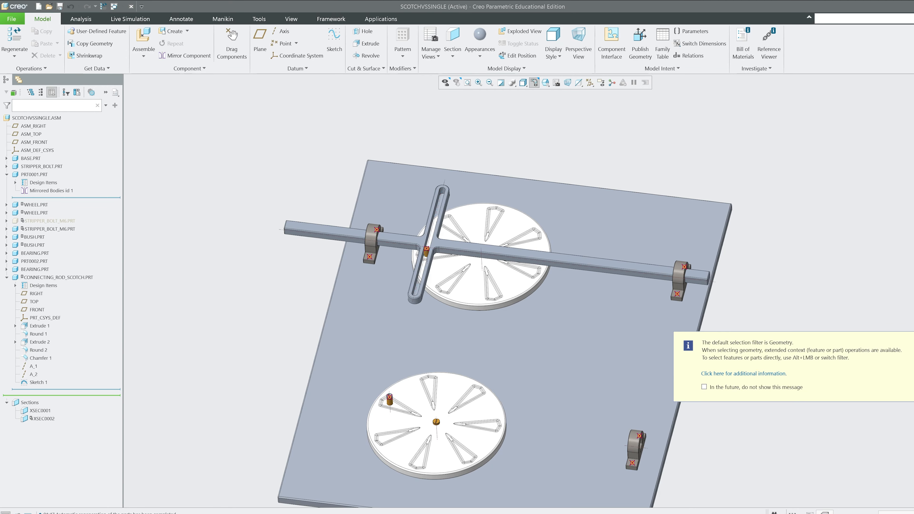
scroll(561, 265, "down", 4)
scroll(729, 268, "up", 3)
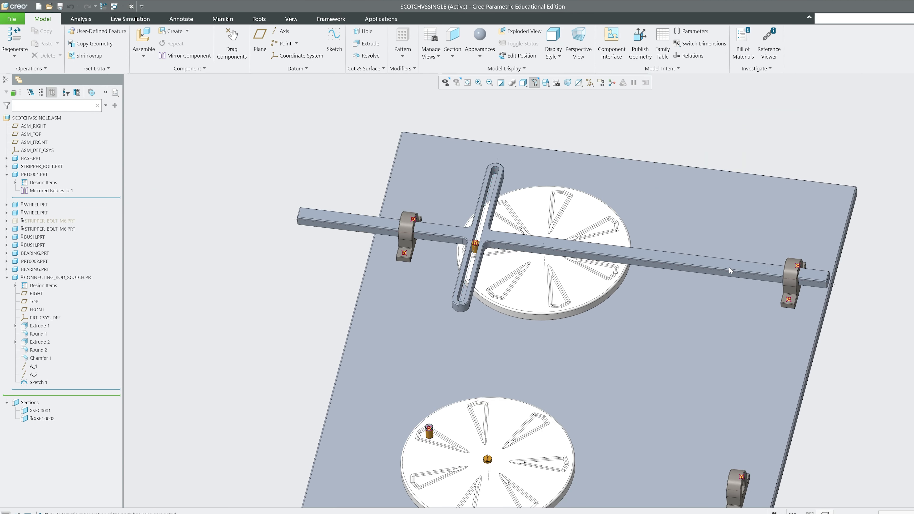
left_click_drag(326, 227, 464, 232, "ctrl+alt")
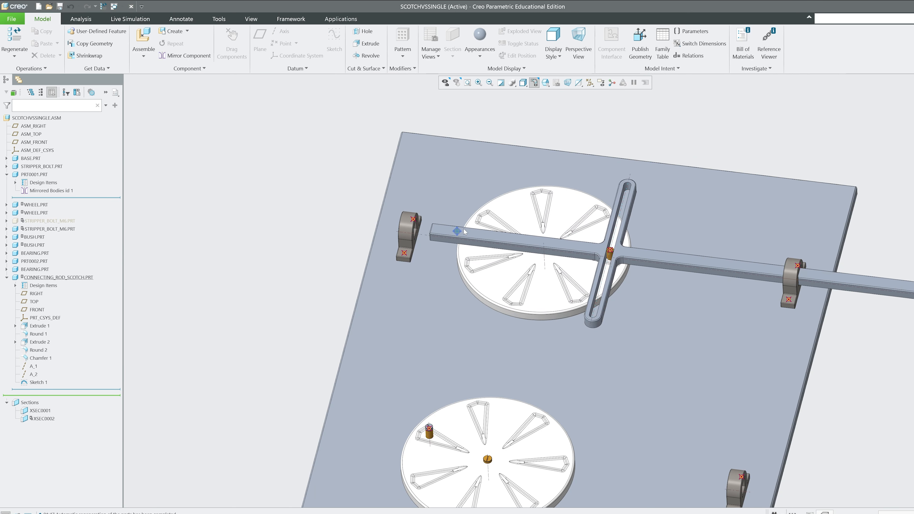
mouse_move(539, 212)
left_mouse_down("ctrl+alt")
mouse_move(465, 240)
mouse_move(434, 380)
mouse_move(655, 367)
mouse_move(630, 303)
left_mouse_up("ctrl+alt")
Step: Open the length dimension of the connecting rod's short arm in Extrude 2 for editing
scroll(378, 212, "down", 5)
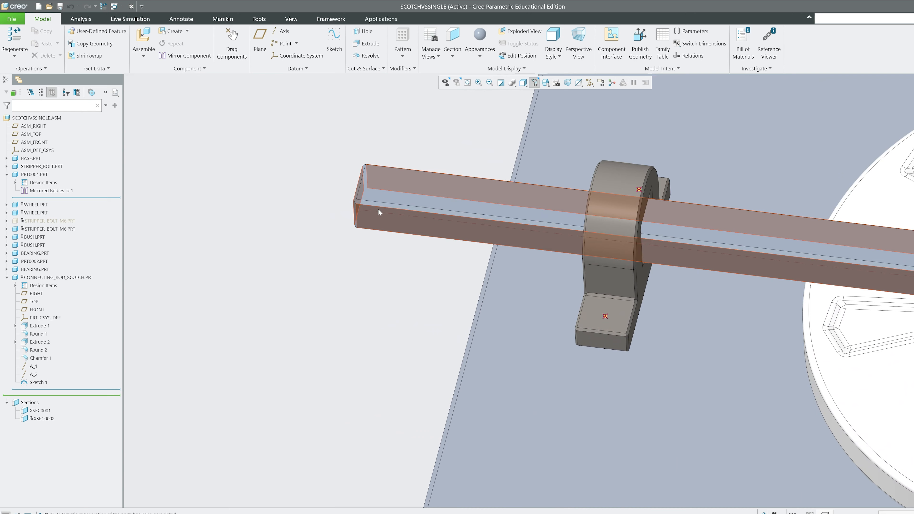
double_click(416, 197)
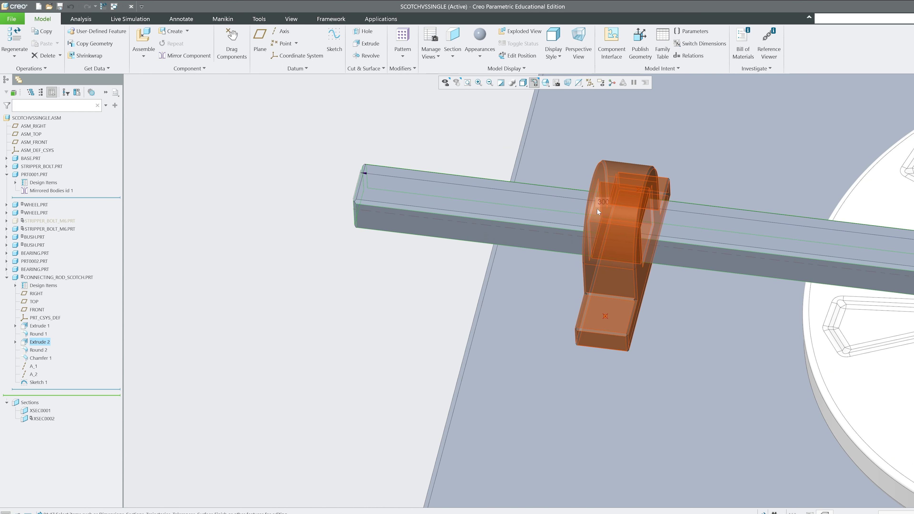
double_click(607, 200)
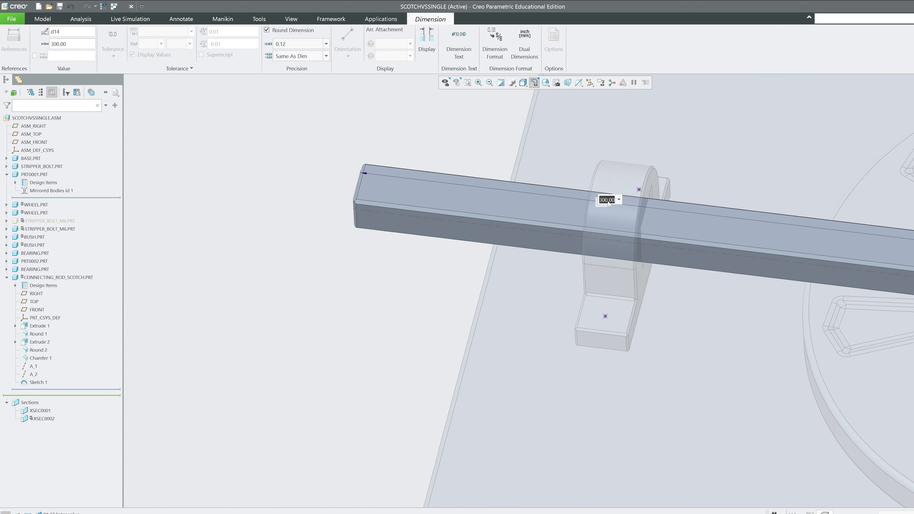
Step: Set the length of the scotch connecting rod's bar to 350 mm
type("350")
key("Return")
scroll(517, 155, "up", 9)
scroll(620, 220, "down", 2)
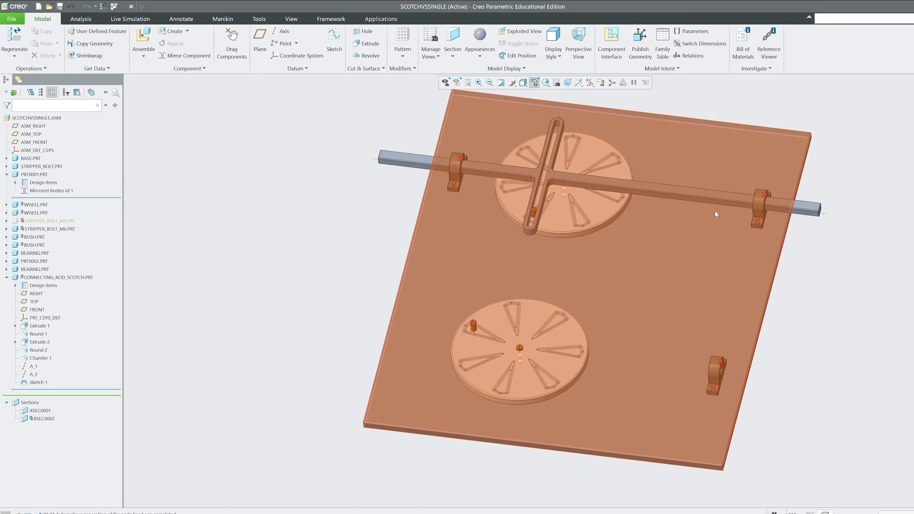
Step: Measure the vertical thickness of the connecting rod's bar where it passes through the bearing
middle_click_drag(715, 215, 532, 273)
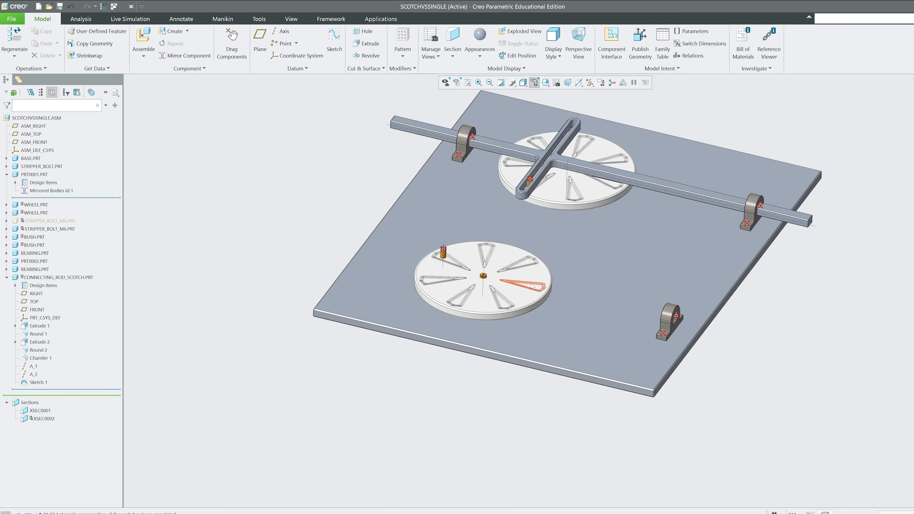
scroll(531, 286, "down", 3)
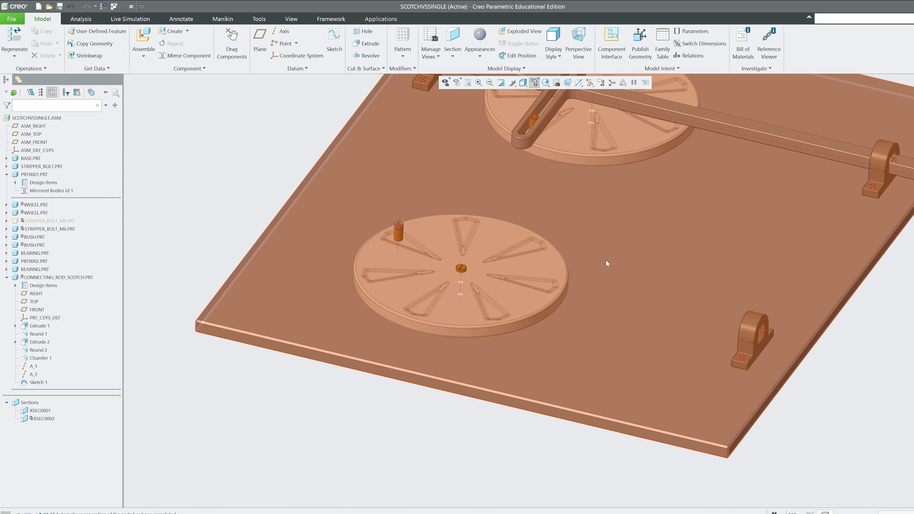
middle_click_drag(607, 263, 759, 216)
scroll(792, 213, "down", 6)
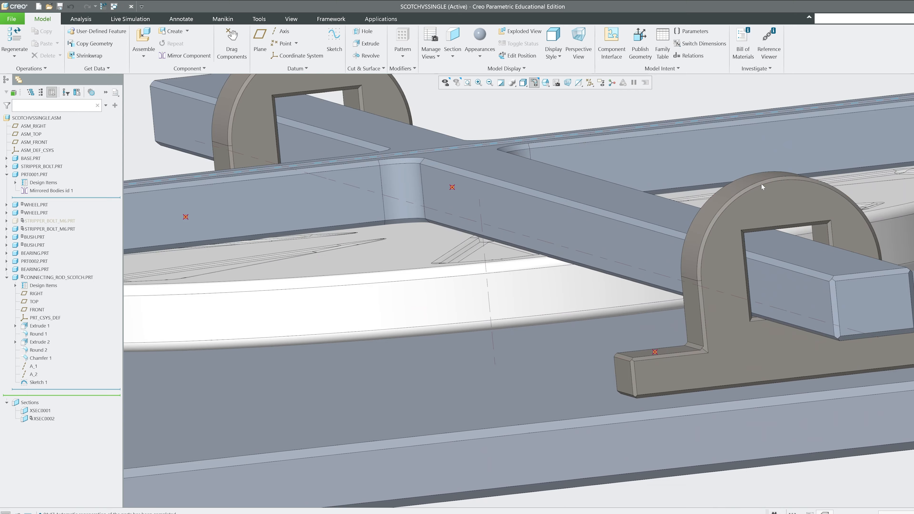
left_click(804, 210)
scroll(523, 202, "up", 5)
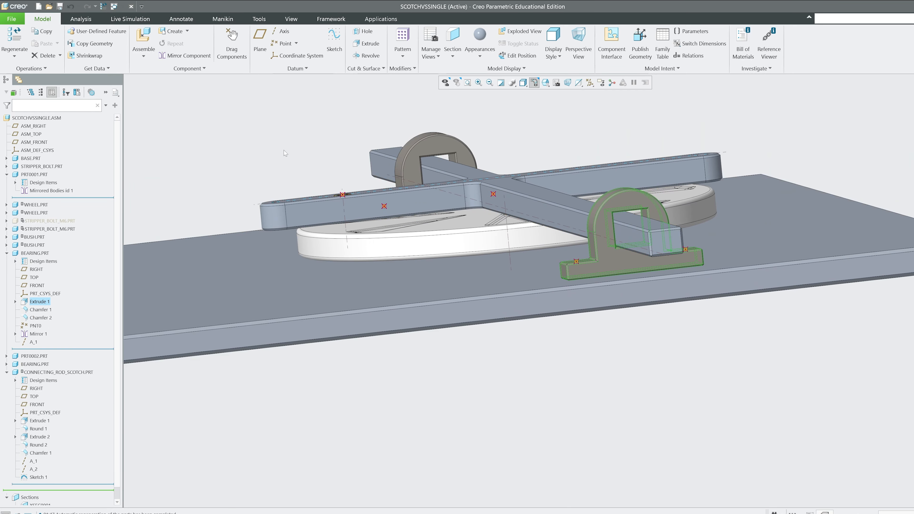
left_click(81, 19)
left_click(247, 79)
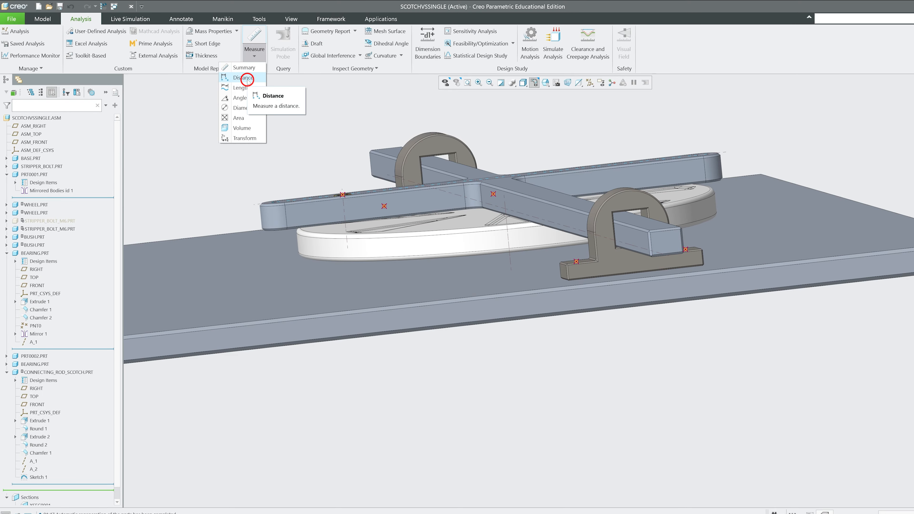
scroll(568, 211, "down", 3)
left_click(563, 193)
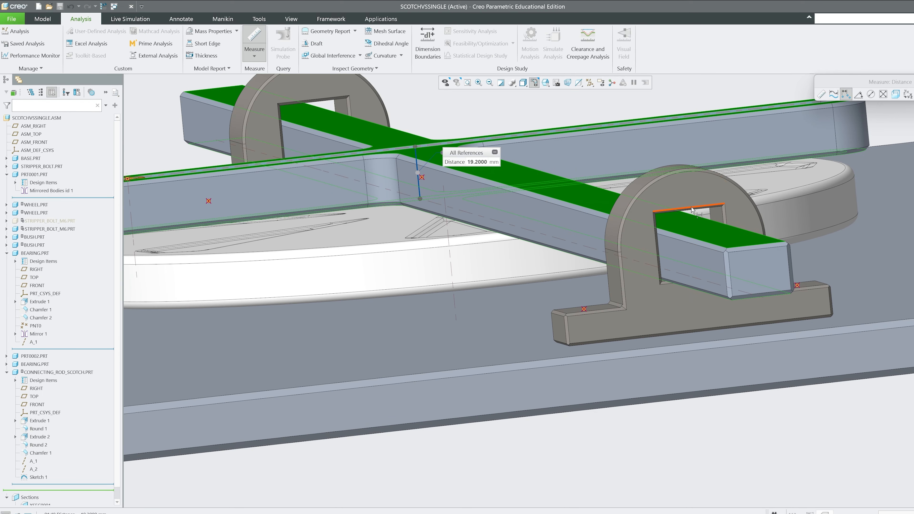
Step: Set the selection filter to Geometry and dismiss the filter notice
scroll(754, 204, "down", 4)
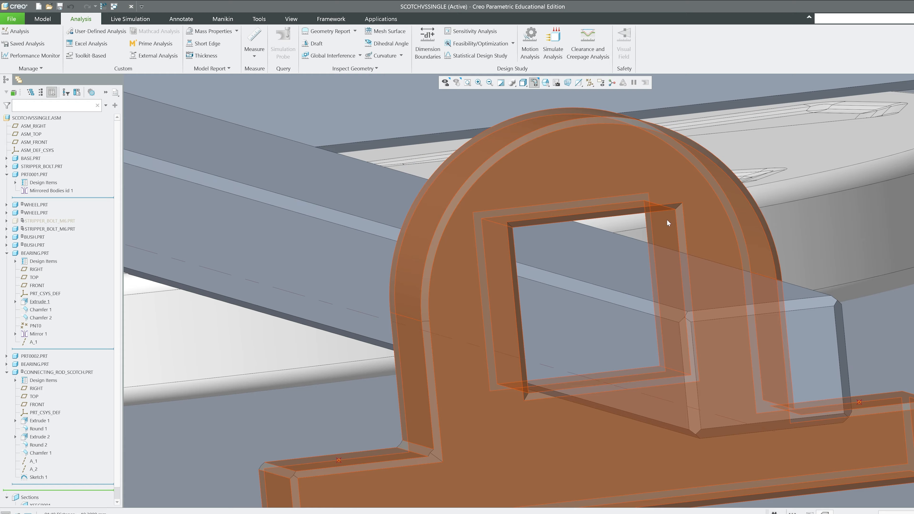
left_click(667, 219)
left_click(699, 224)
left_click(903, 507)
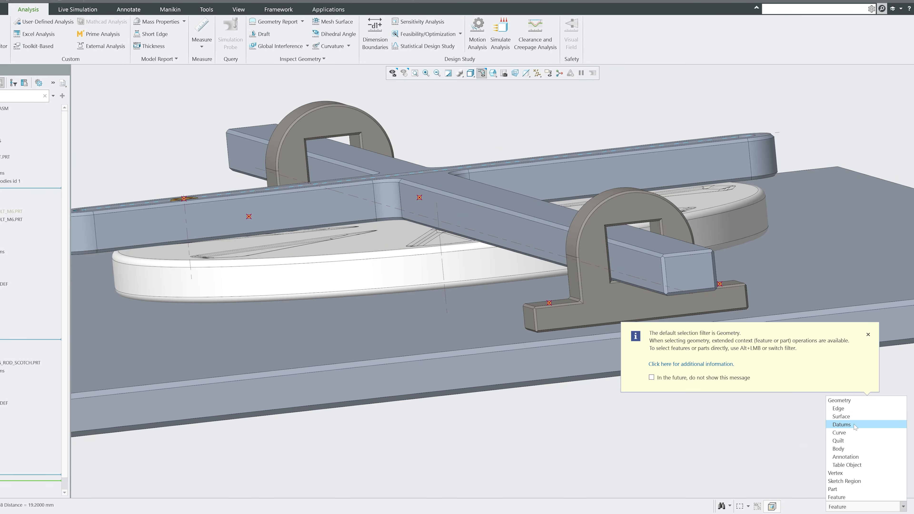
left_click(853, 401)
left_click(868, 335)
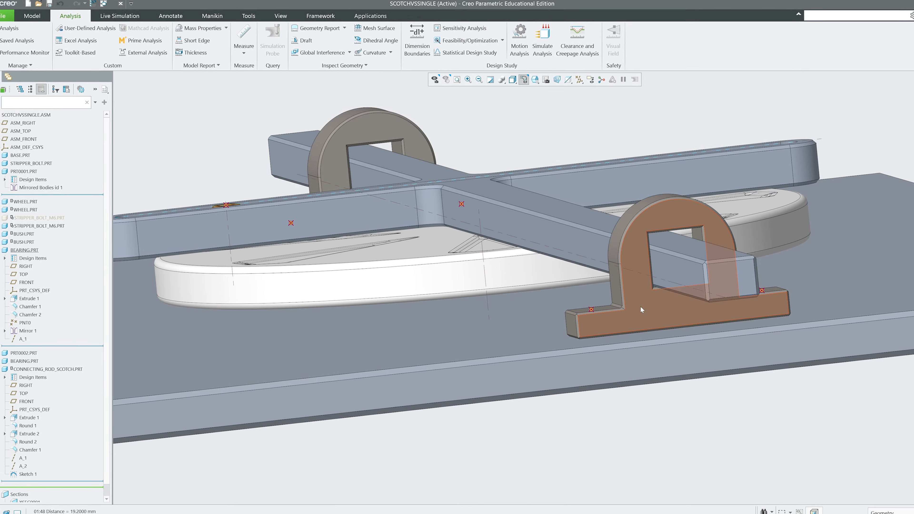
Step: Activate the bearing part around the rod for editing within the assembly
left_click(610, 262)
left_click(656, 269)
scroll(655, 250, "up", 5)
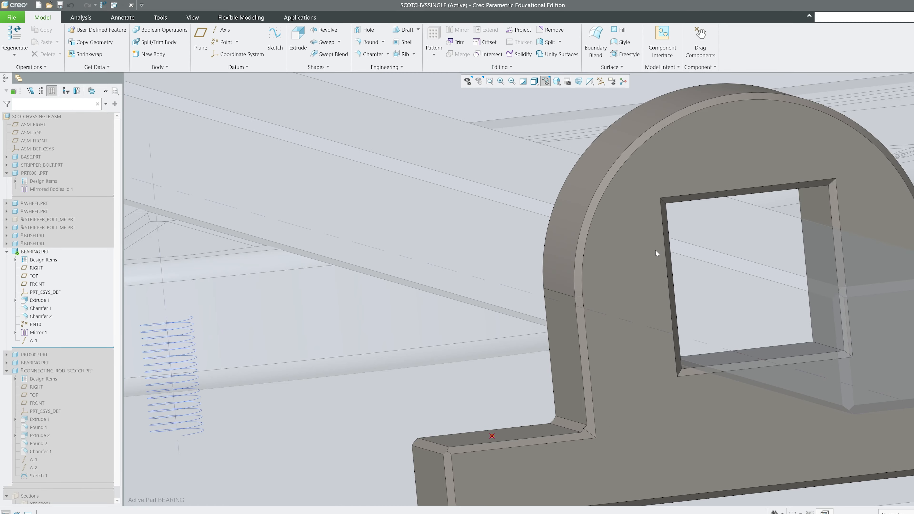
scroll(654, 242, "down", 5)
scroll(679, 202, "up", 2)
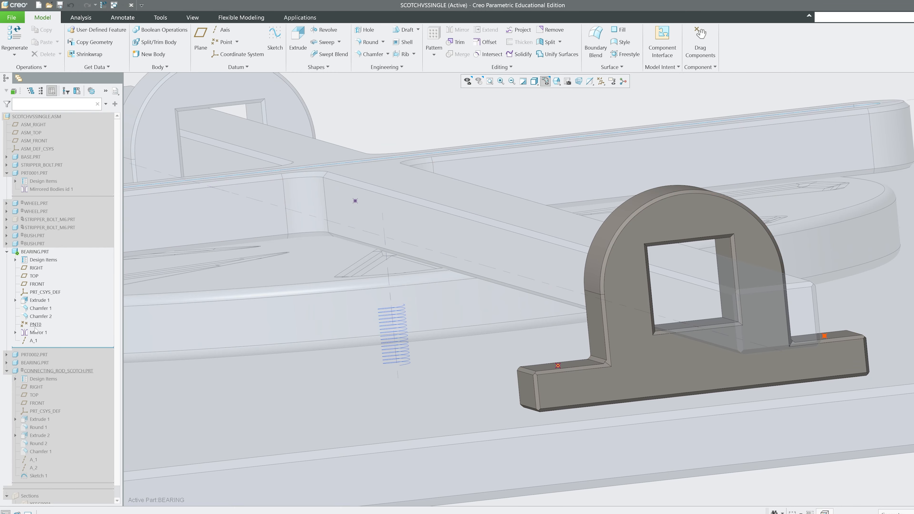
scroll(727, 252, "up", 5)
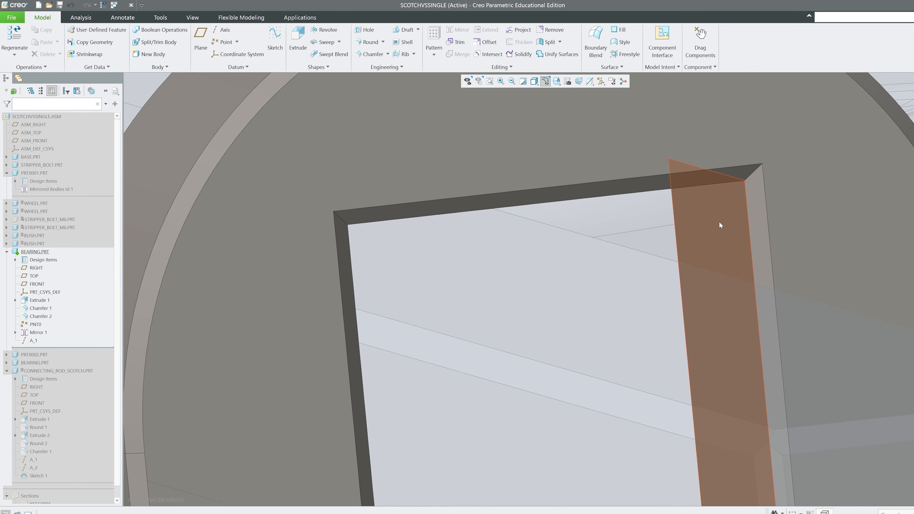
left_click(721, 225)
scroll(667, 267, "down", 1)
Step: Open the section sketch of the bearing's Extrude 1 and delete the equal-length constraint on the square hole
left_click(45, 300)
left_click(62, 261)
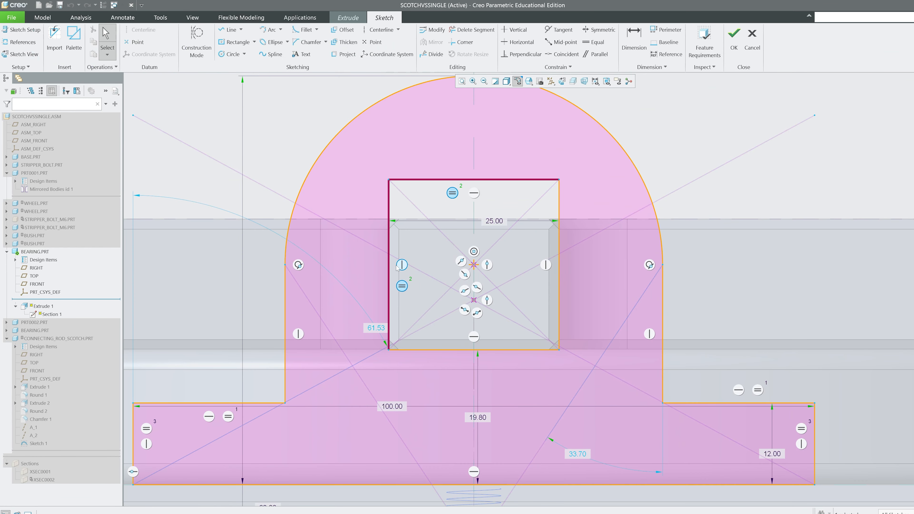
key("Delete")
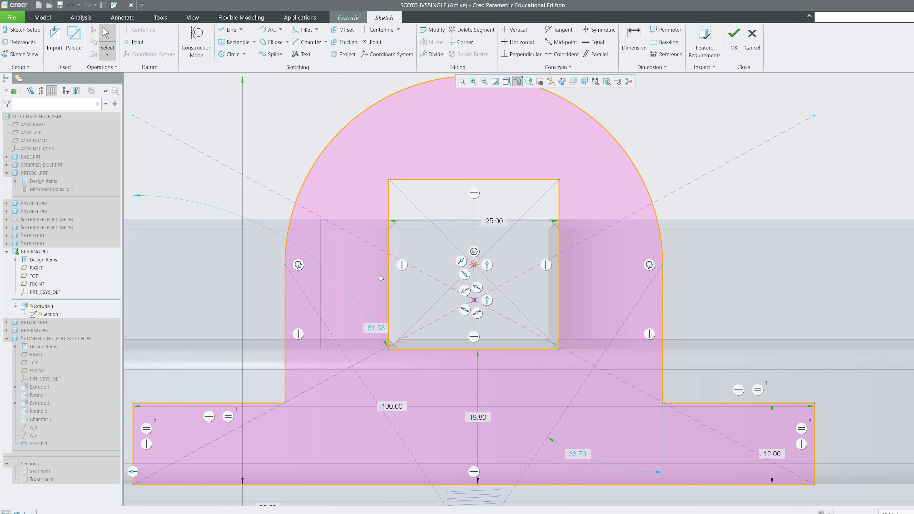
Step: Dimension the bearing hole's height slightly above the rod's measured thickness and complete the redefined extrusion
left_click(557, 281)
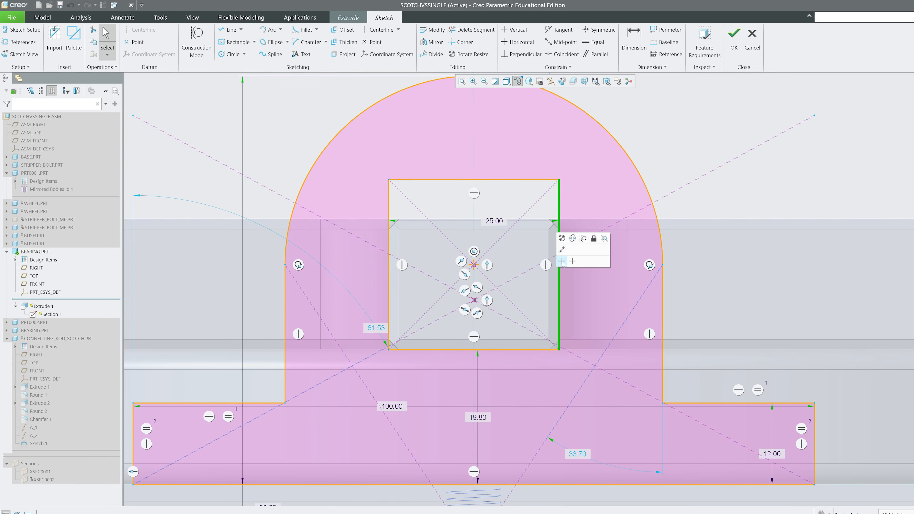
left_click(563, 252)
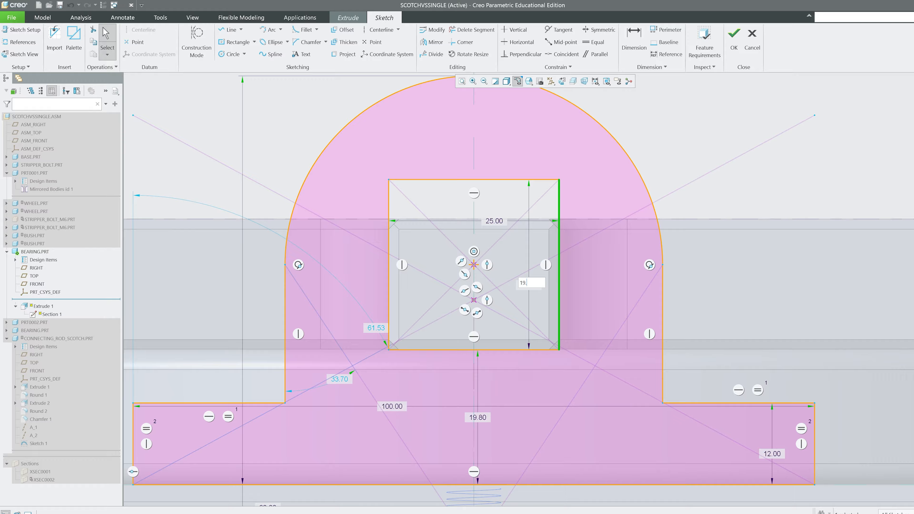
type("19.")
left_click(734, 37)
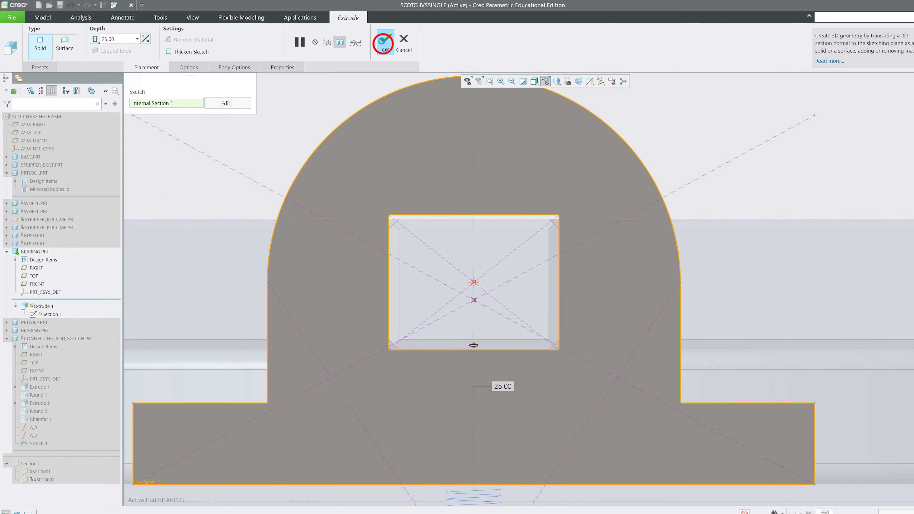
left_click(384, 42)
Step: Reactivate the SCOTCHVSSINGLE assembly and check the rod's clearance inside the bearing hole
left_click(37, 116)
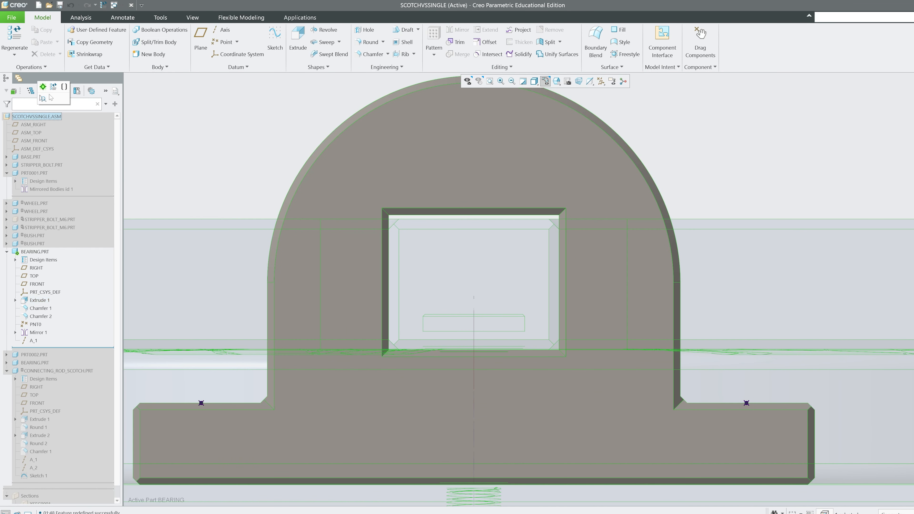
left_click(46, 89)
scroll(405, 159, "up", 5)
scroll(408, 165, "down", 10)
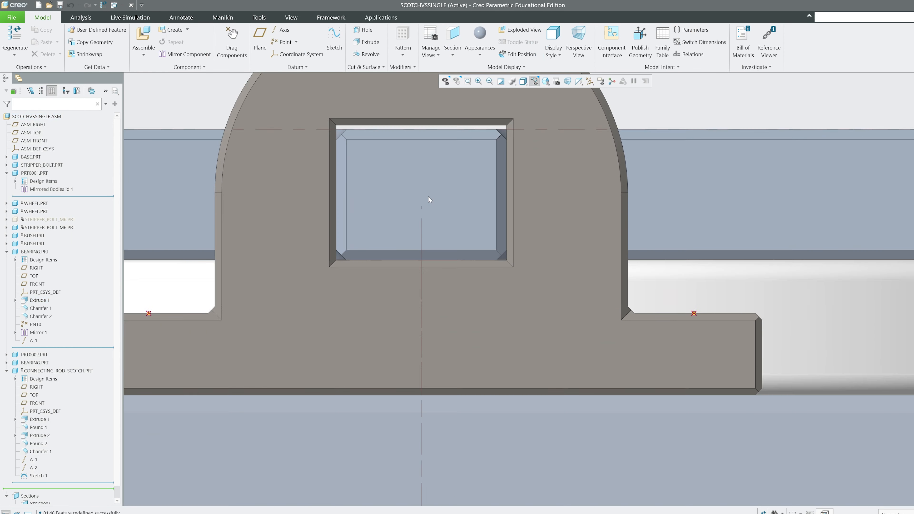
scroll(414, 198, "up", 5)
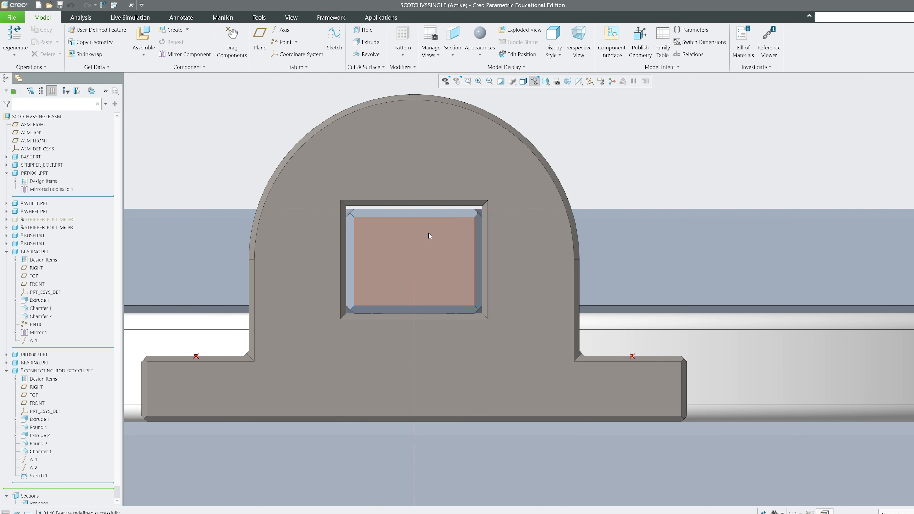
scroll(417, 200, "down", 5)
scroll(420, 197, "up", 5)
Step: Examine the whole mechanism, including the rod in both bearings and the second wheel with its separate bearing
mouse_move(445, 208)
middle_mouse_down()
mouse_move(509, 218)
mouse_move(486, 245)
mouse_move(435, 253)
middle_mouse_up()
scroll(437, 254, "up", 4)
scroll(429, 472, "up", 4)
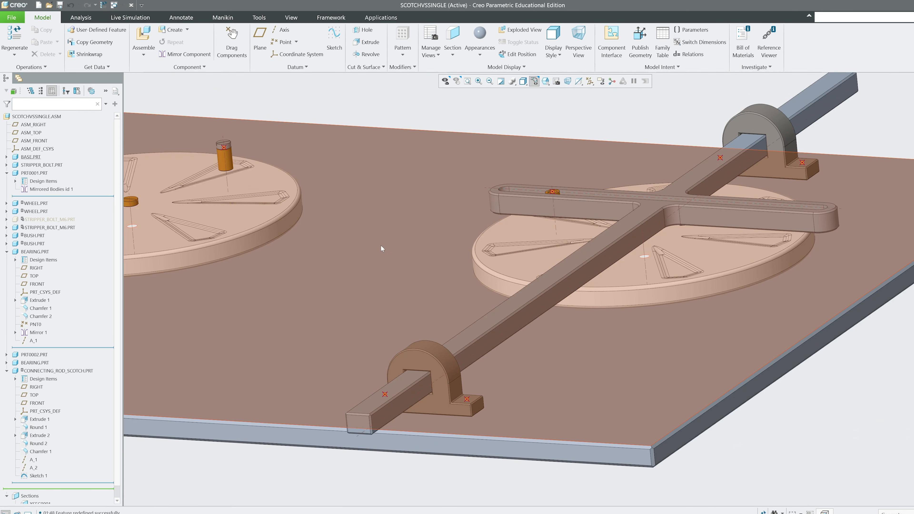
scroll(382, 248, "up", 3)
middle_click_drag(603, 343, 568, 352)
mouse_move(468, 261)
middle_mouse_down()
mouse_move(413, 231)
mouse_move(374, 235)
mouse_move(386, 233)
middle_mouse_up()
key("ctrl+d")
middle_click_drag(467, 208, 467, 174)
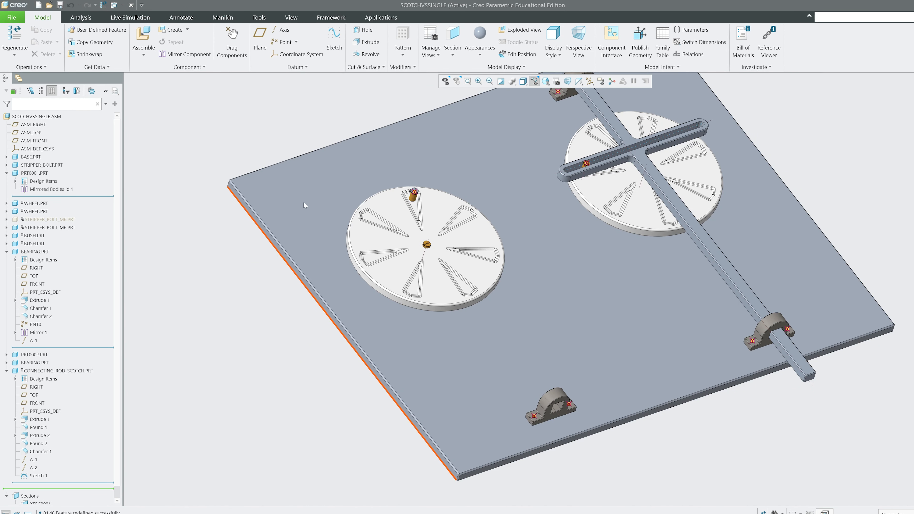
Step: Open the scotch connecting rod part on its own and save a copy named connecting_rod_sngle
left_click_drag(0, 153, 504, 1)
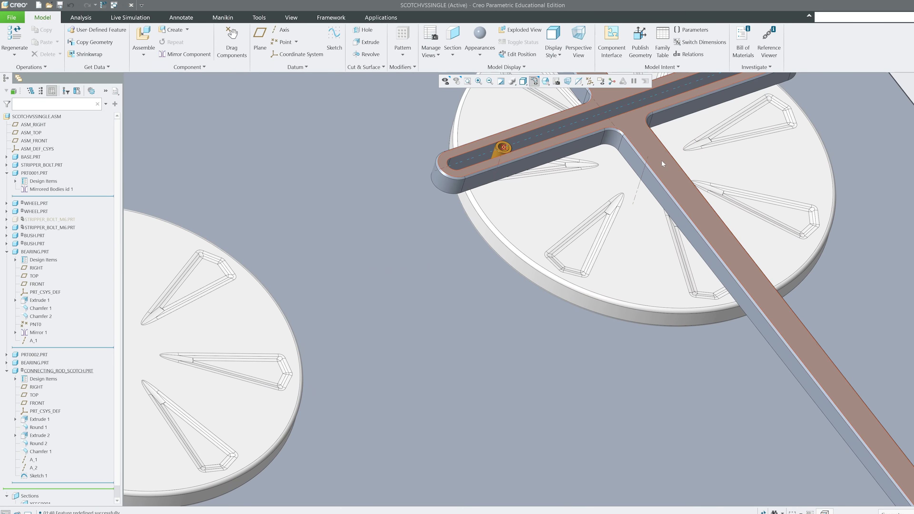
left_click(664, 121)
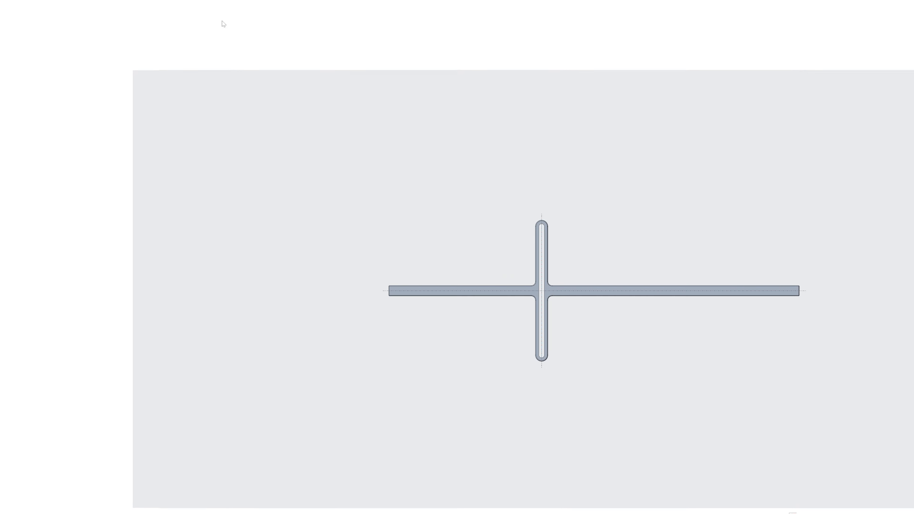
left_click(13, 17)
left_click(28, 84)
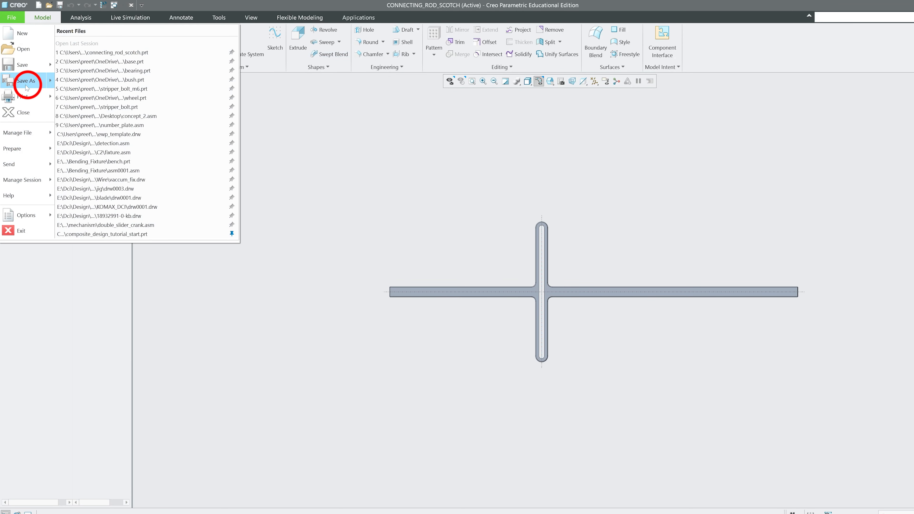
left_click(422, 232)
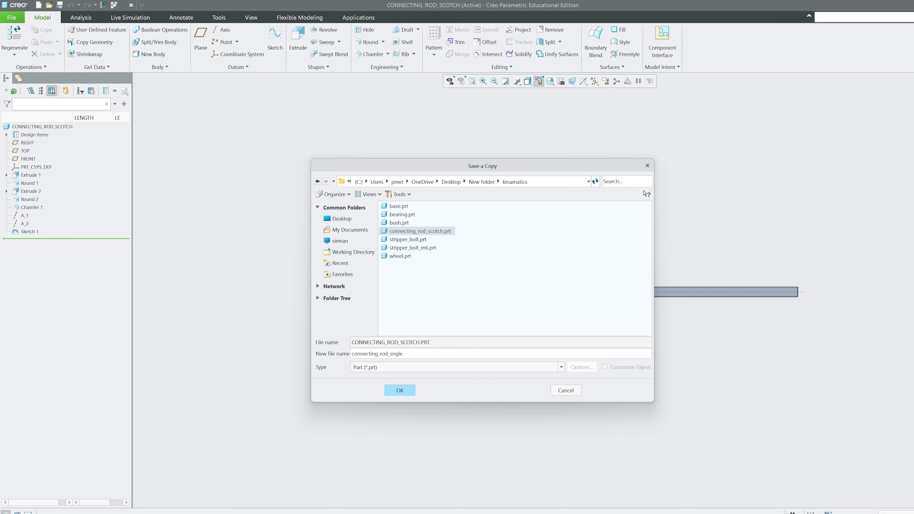
left_click(399, 390)
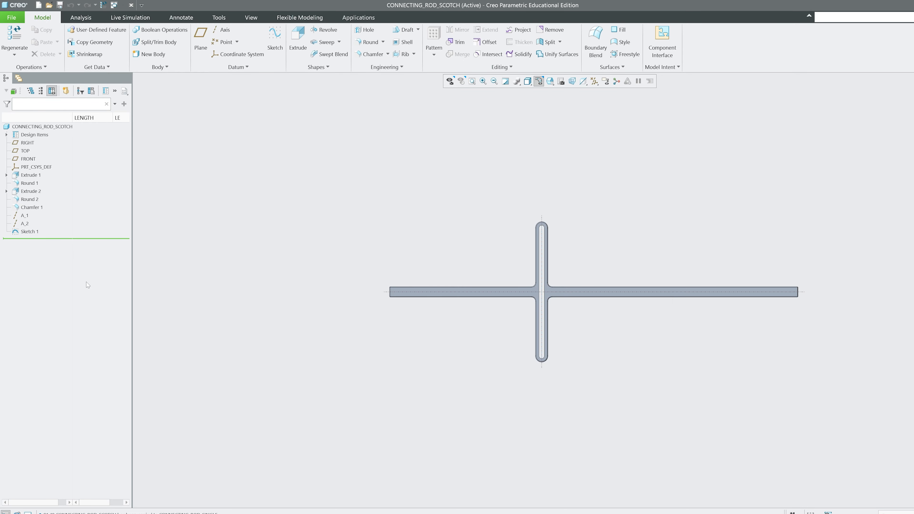
Step: Delete all modelled features of the open connecting rod part, from Extrude 1 through Sketch 1
middle_click_drag(581, 321, 522, 322)
scroll(548, 315, "down", 3)
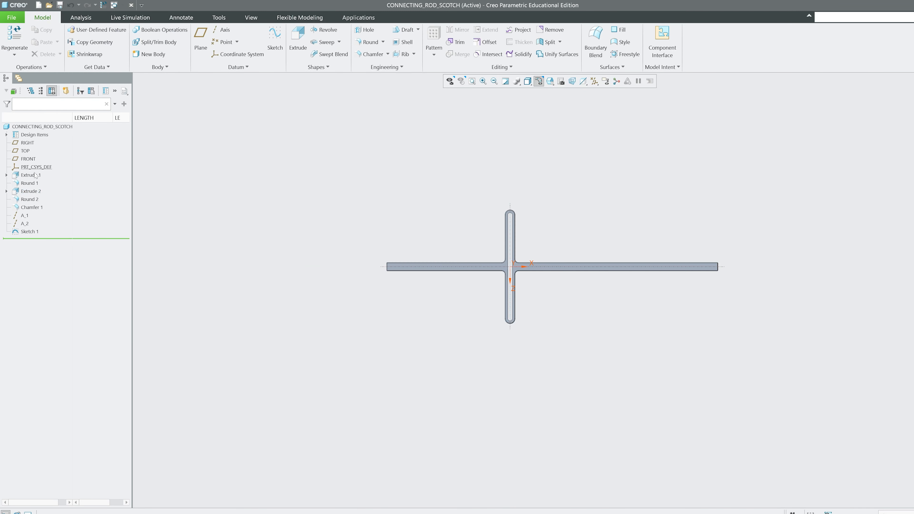
left_click(30, 175)
left_click(30, 232, "shift")
right_click(31, 232)
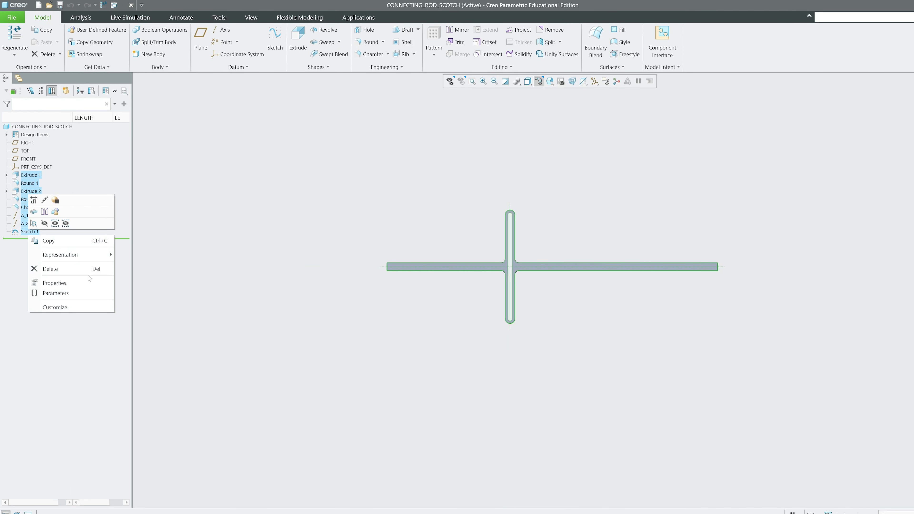
left_click(61, 274)
left_click(514, 284)
Step: Turn on the datum display and start an Extrude with its sketch on the TOP plane
left_click(594, 81)
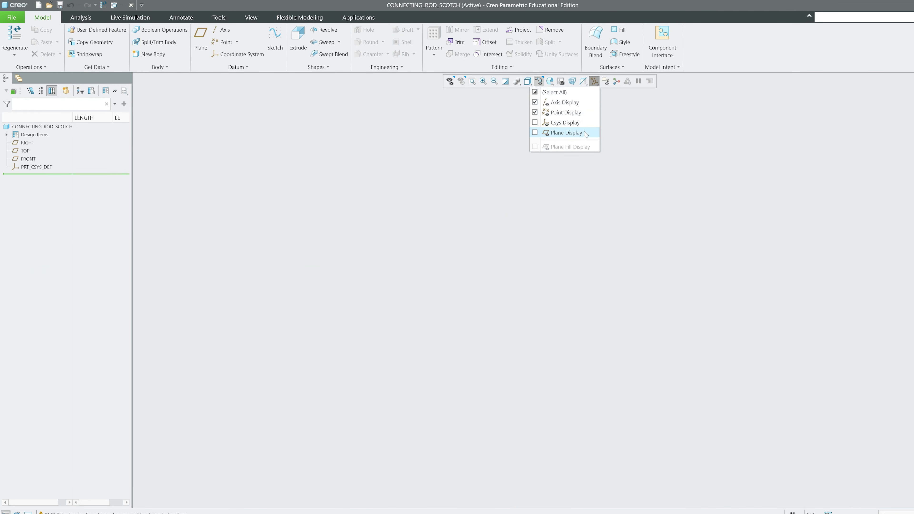
left_click(601, 121)
left_click(298, 38)
left_click(26, 151)
Step: Sketch a centre rectangle about 314 mm wide and 88 mm high, centred on the part origin
left_click(235, 42)
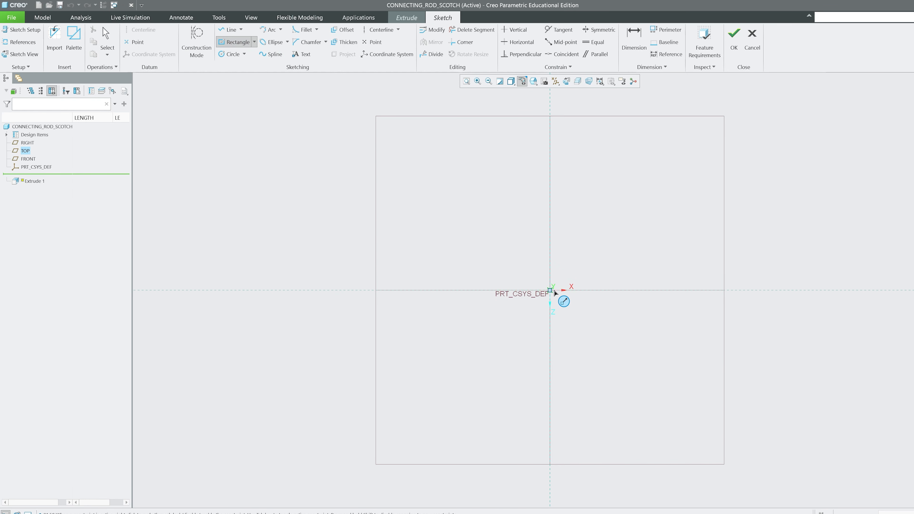
left_click(550, 291)
left_click(443, 261)
middle_click(443, 261)
Step: Set the rectangle's height to 25 mm and its width to 350 mm
double_click(454, 282)
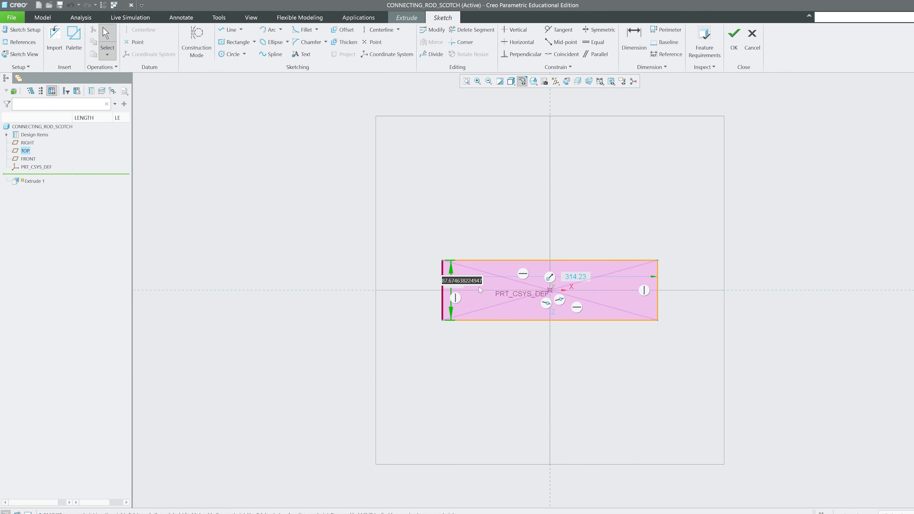
type("25")
key("Return")
double_click(576, 276)
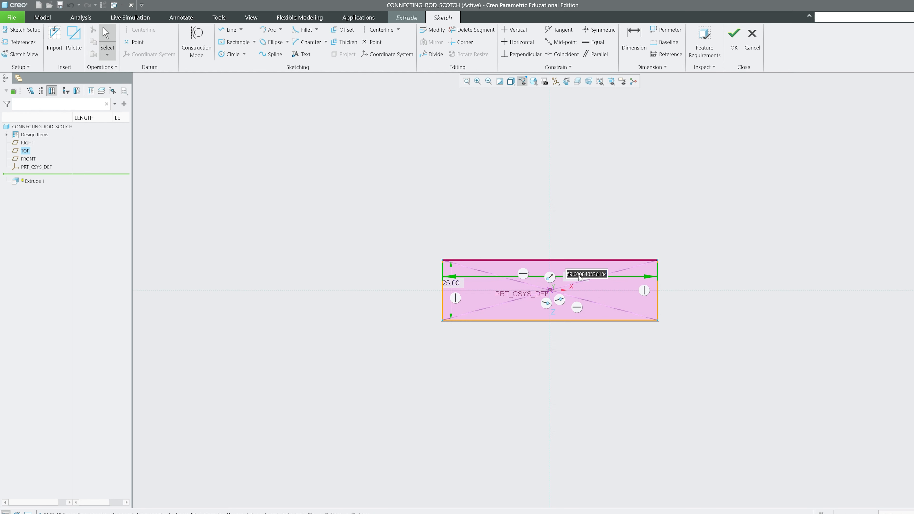
type("350")
key("Return")
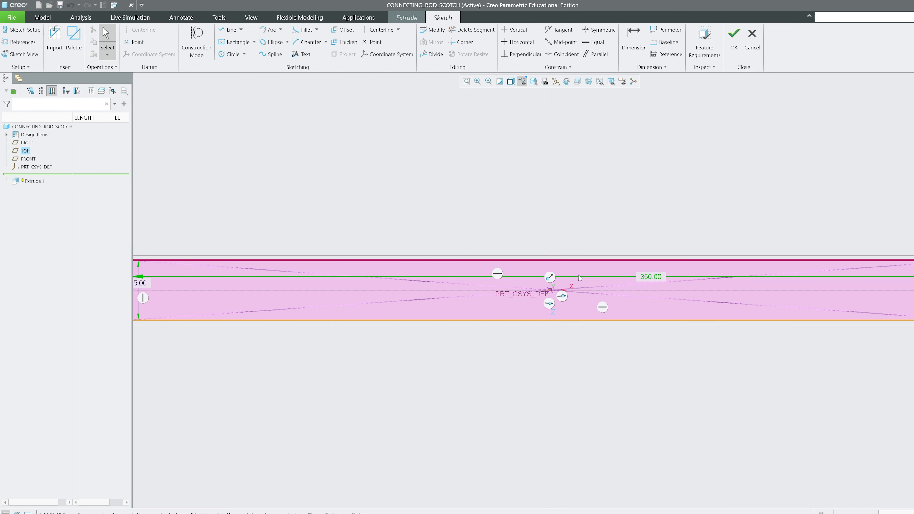
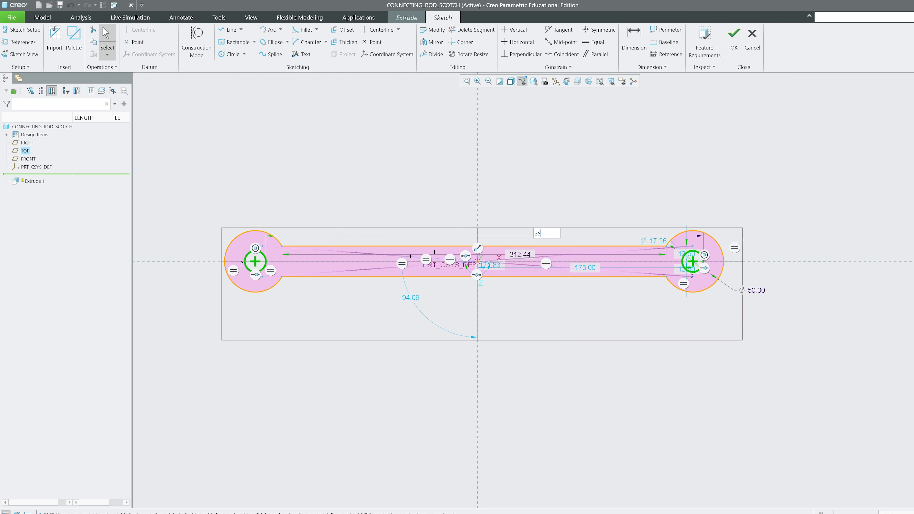
Step: Set the spacing dimension between the rod's end circles to 350 mm and move the 50 mm diameter label above the rod end
type("0")
key("Return")
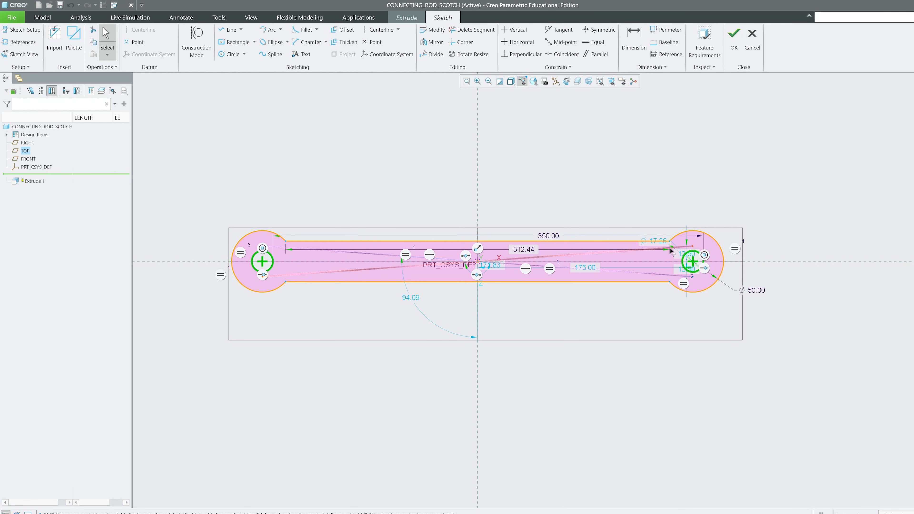
left_click_drag(753, 291, 720, 196)
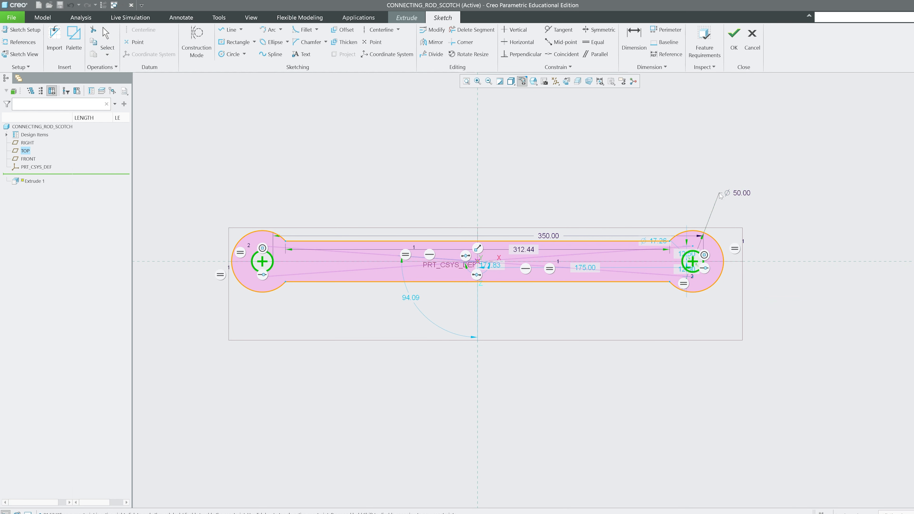
Step: Set the diameter of the hole in the rod end to 18 mm
scroll(733, 256, "down", 5)
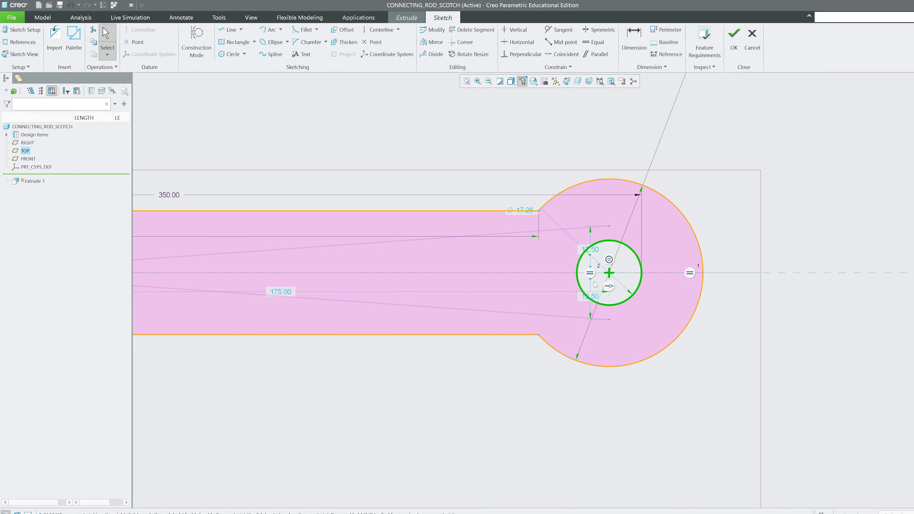
left_click(635, 252)
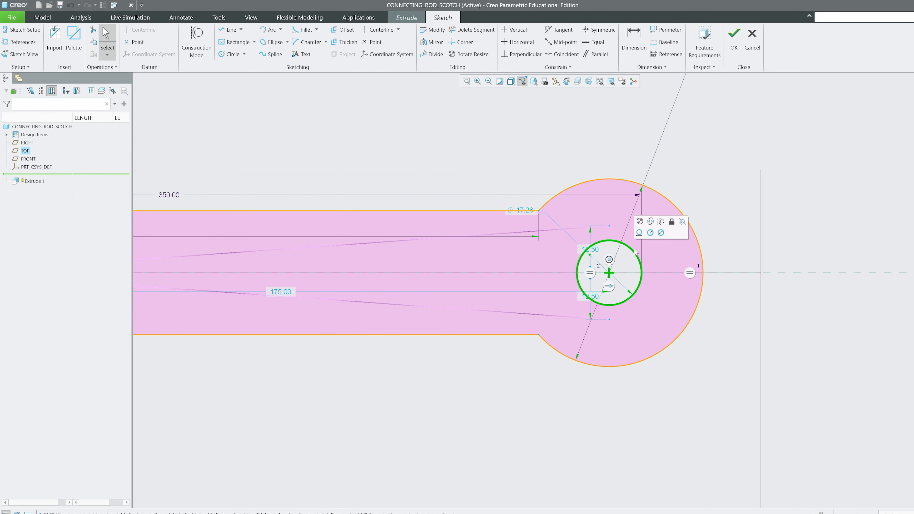
left_click(651, 222)
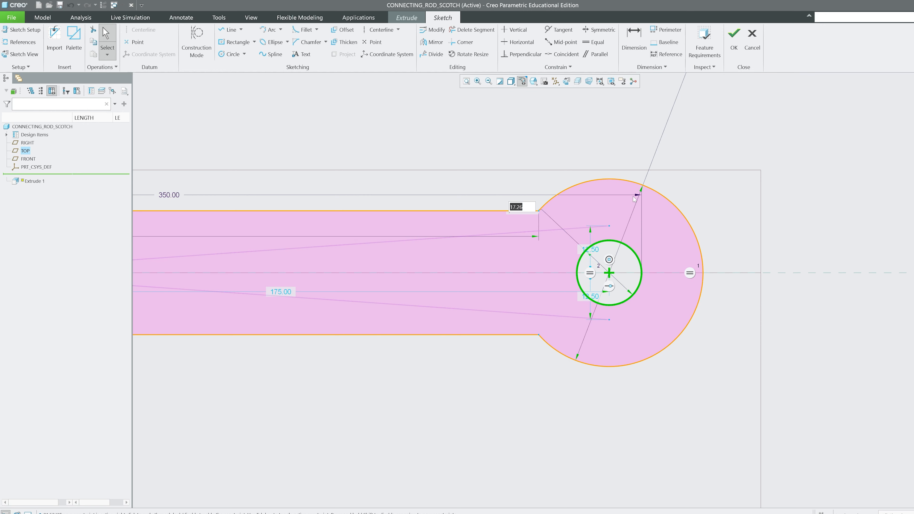
type("18")
key("Return")
scroll(871, 207, "up", 5)
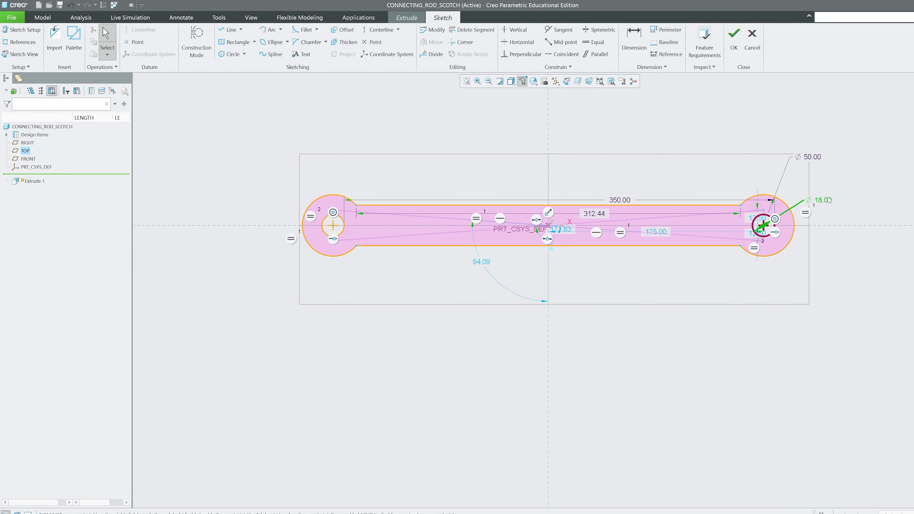
Step: Dimension the rod's width between its two long edges as 25 mm, deleting the conflicting 312.44 mm length dimension
left_click(654, 206)
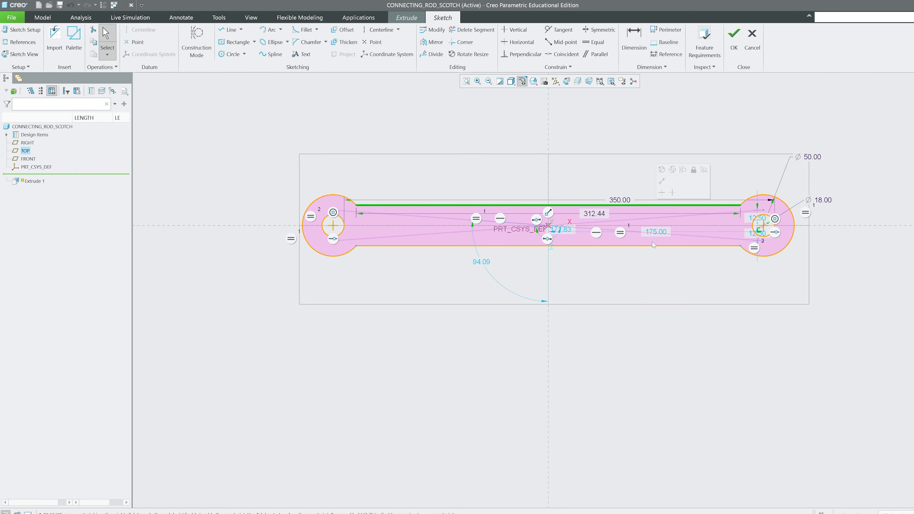
left_click(652, 217)
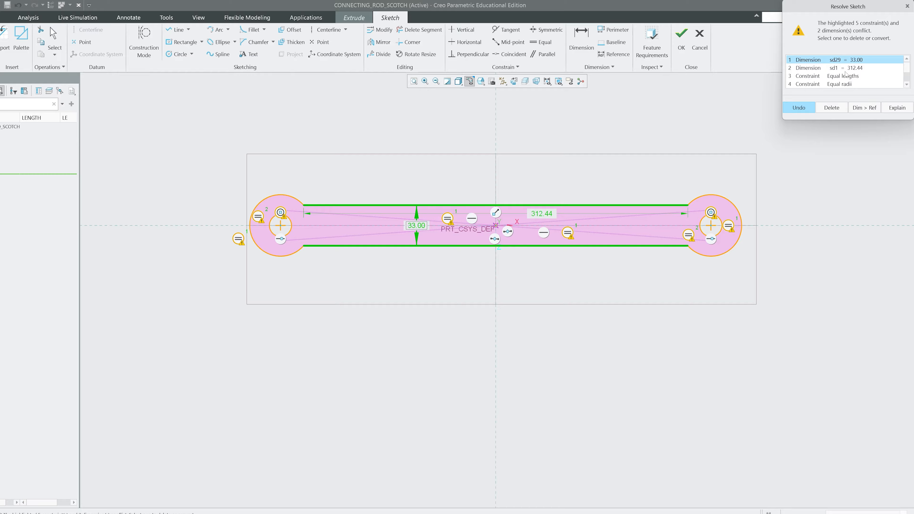
left_click(858, 68)
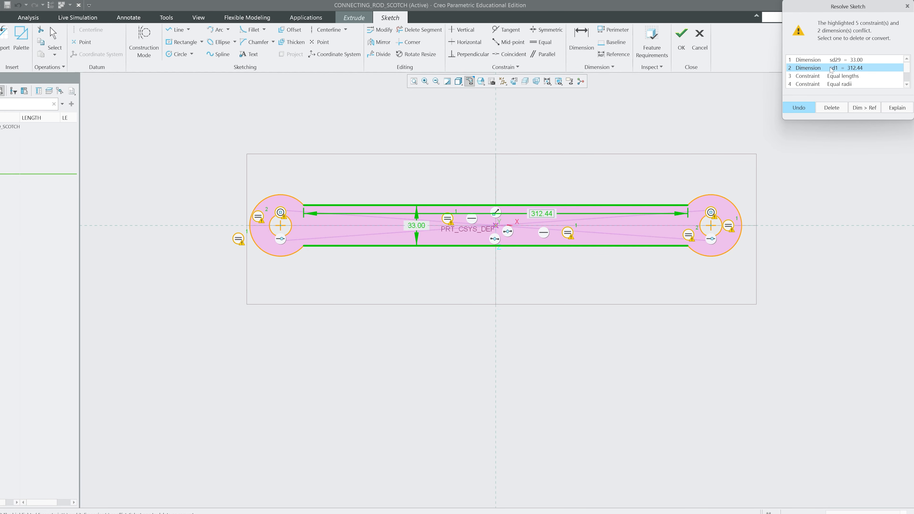
left_click(832, 108)
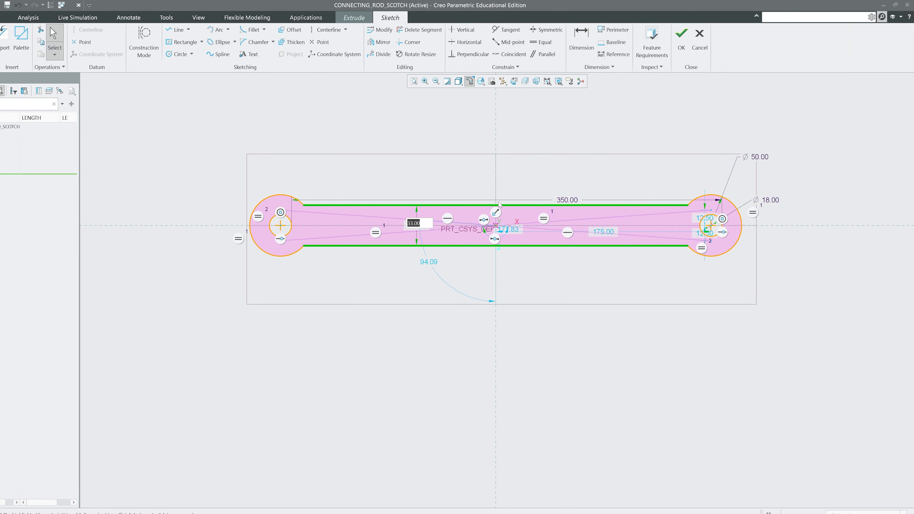
type("25")
key("Return")
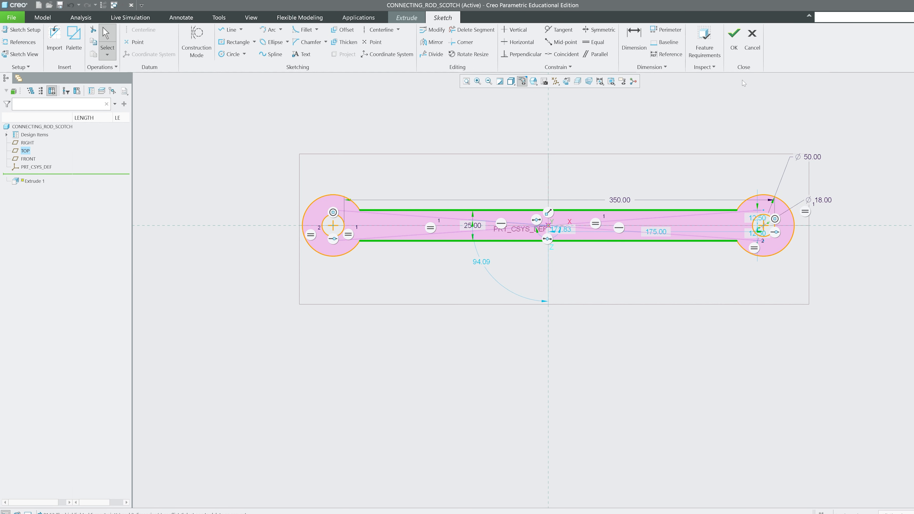
Step: Finish the sketch and extrude the rod profile 19.5 mm symmetrically about the sketch plane
left_click(734, 48)
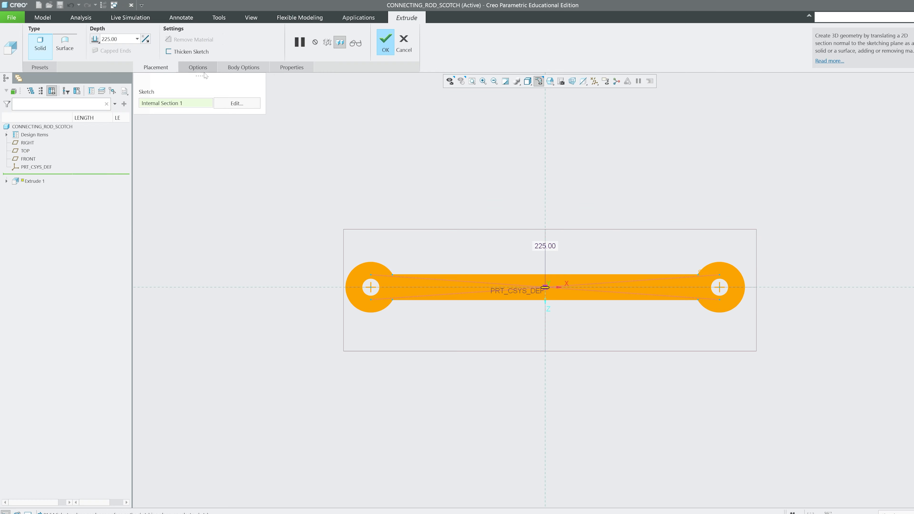
left_click(95, 38)
left_click(77, 59)
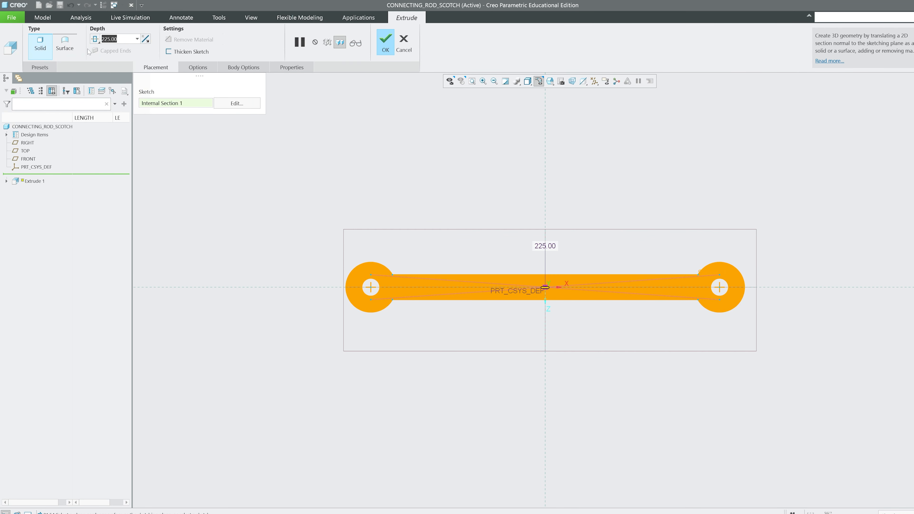
type("19.")
key("Return")
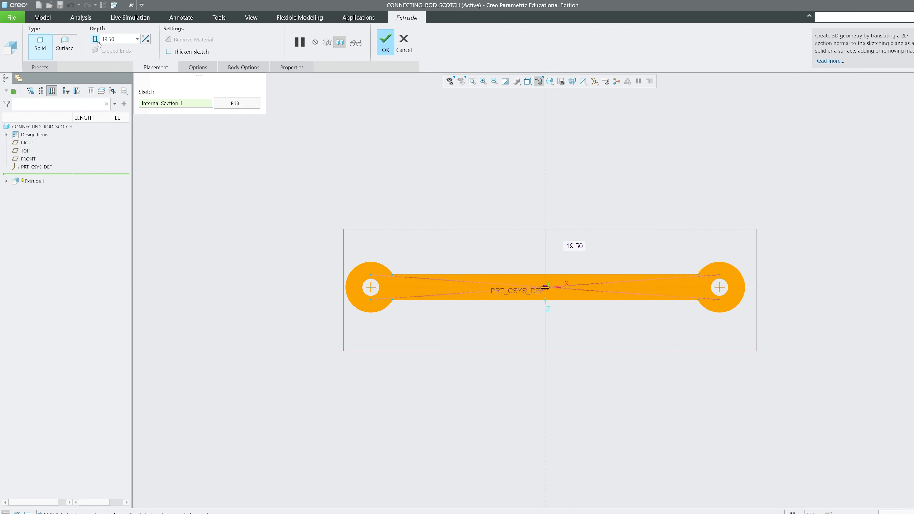
left_click(385, 43)
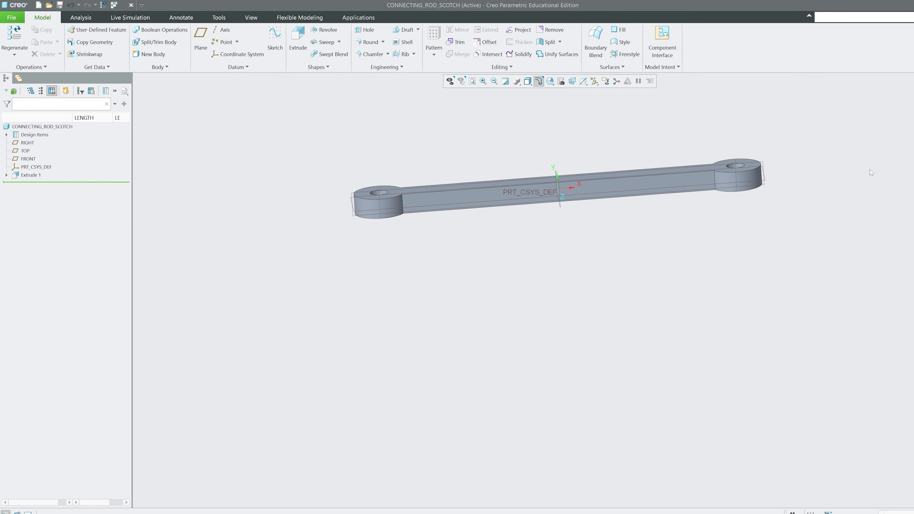
Step: Start an Extrude on the FRONT plane and sketch a centre rectangle across the mid-height of the rod's positive-X end
scroll(856, 155, "up", 5)
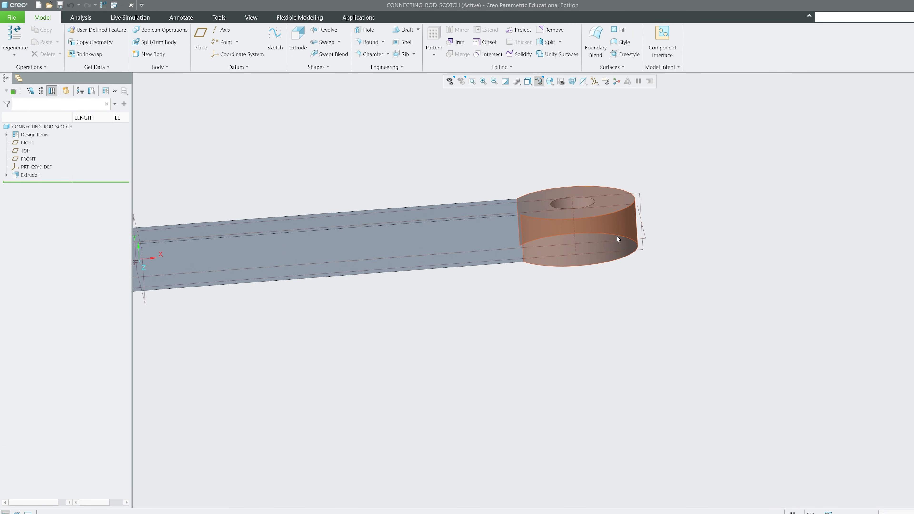
left_click(298, 39)
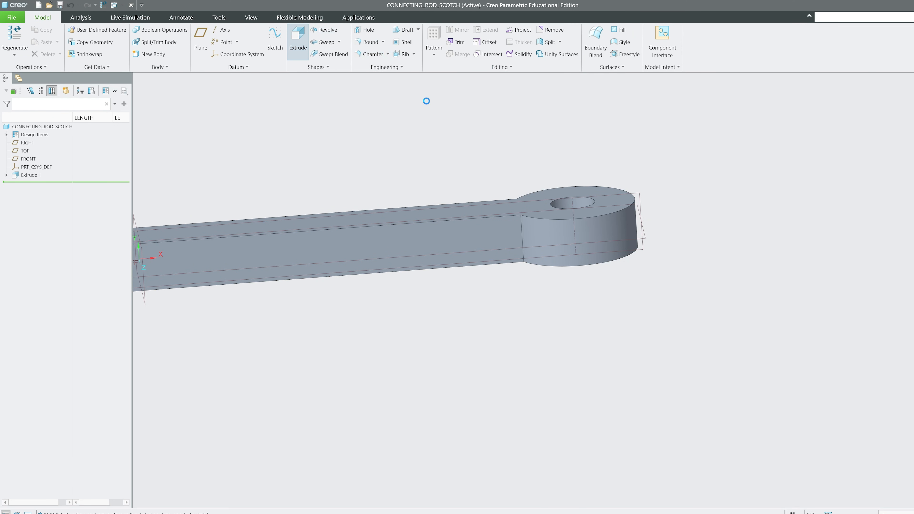
left_click(642, 202)
left_click(255, 43)
left_click(218, 74)
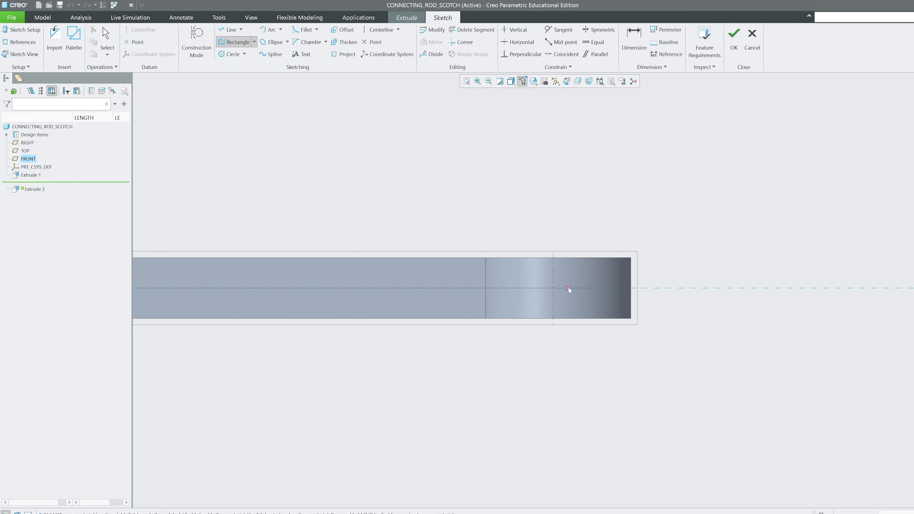
left_click(568, 289)
left_click(642, 308)
left_click(734, 37)
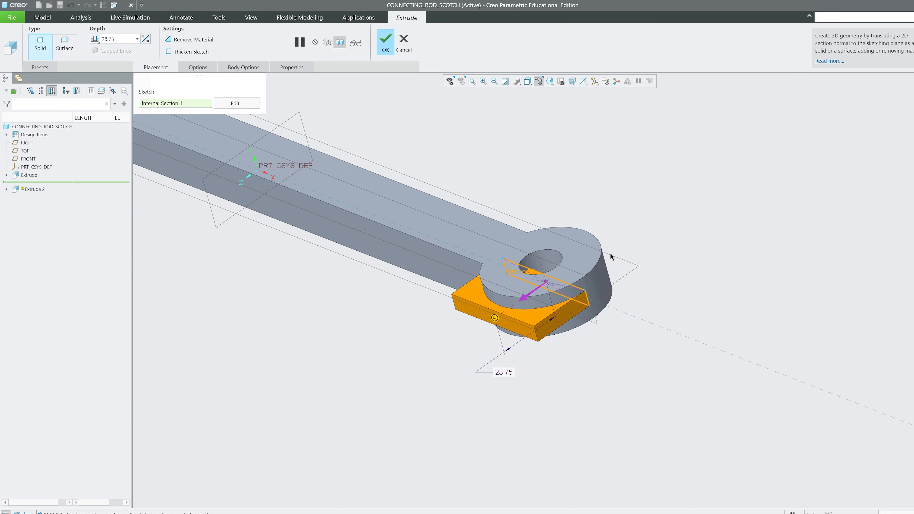
Step: Cut the slot through the rod end by removing material symmetrically to a depth of about 60 mm
left_click(94, 39)
left_click(79, 62)
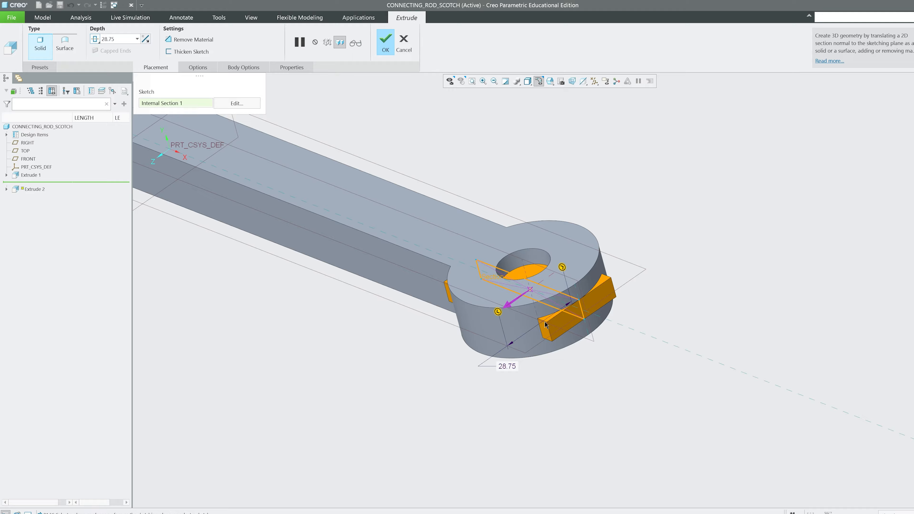
left_click_drag(497, 311, 464, 336)
left_click(191, 39)
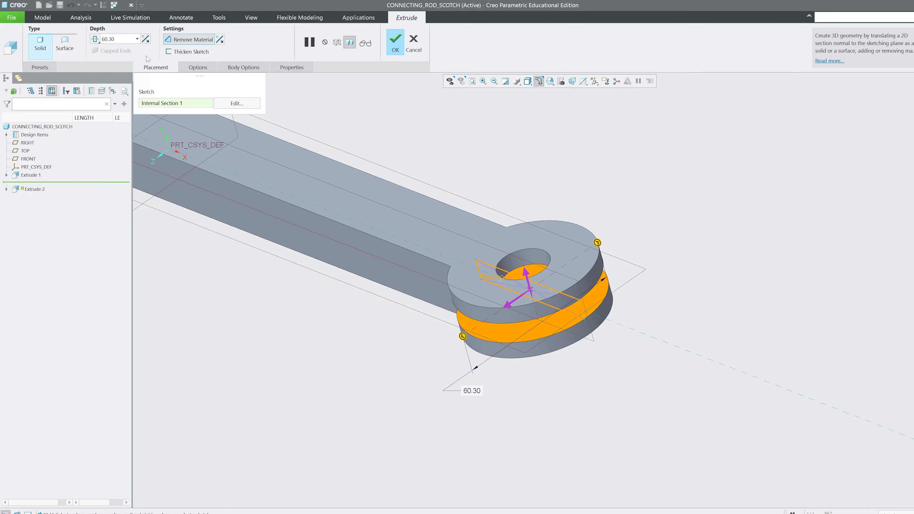
left_click(395, 42)
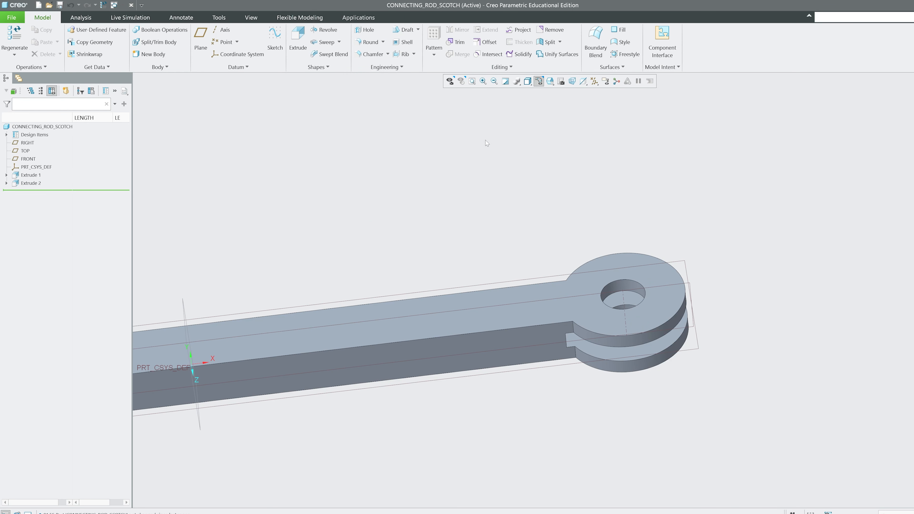
Step: Close the connecting rod part and return to the SCOTCHVSSINGLE assembly
scroll(509, 162, "up", 5)
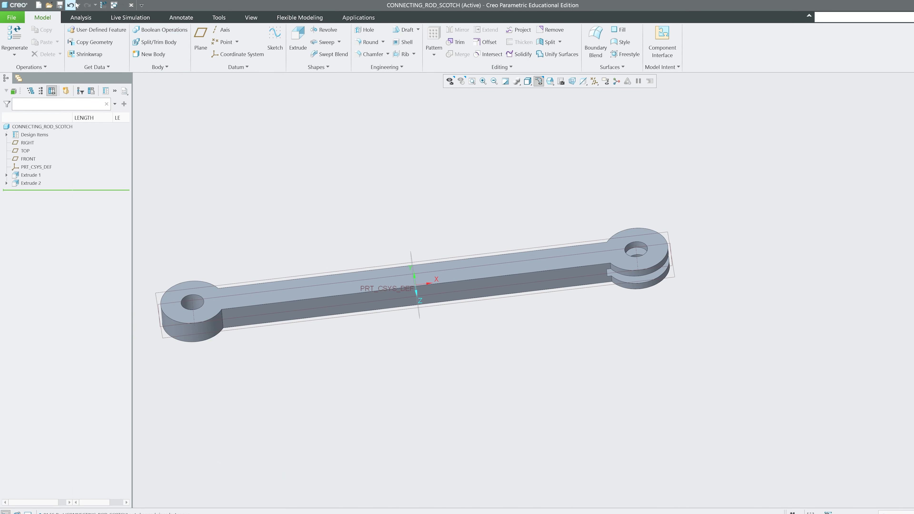
left_click(251, 17)
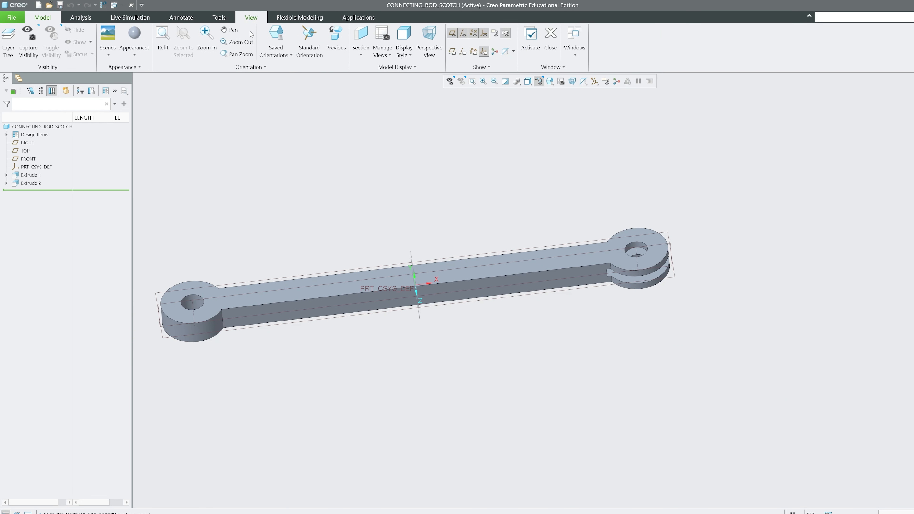
left_click(550, 39)
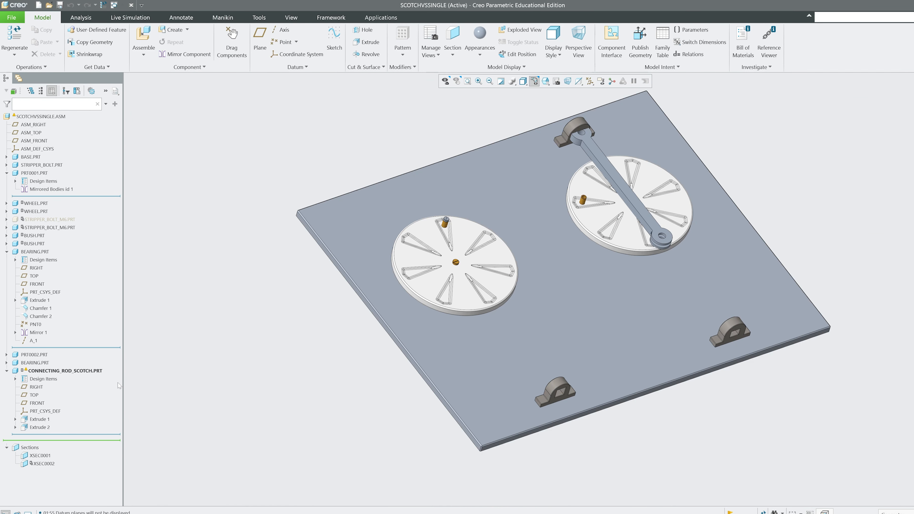
Step: Open the placement definition of CONNECTING_ROD_SCOTCH in the assembly for editing
left_click(64, 370)
right_click(72, 370)
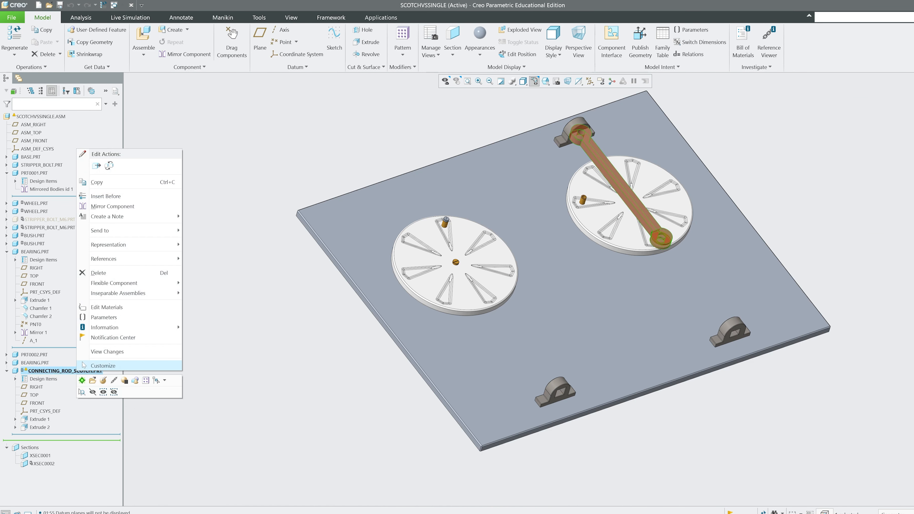
left_click(93, 382)
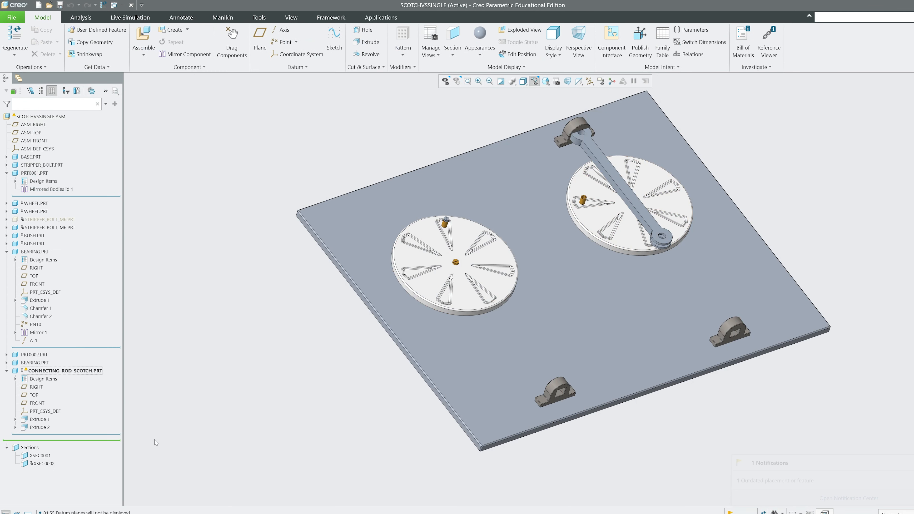
left_click(75, 370)
left_click(88, 343)
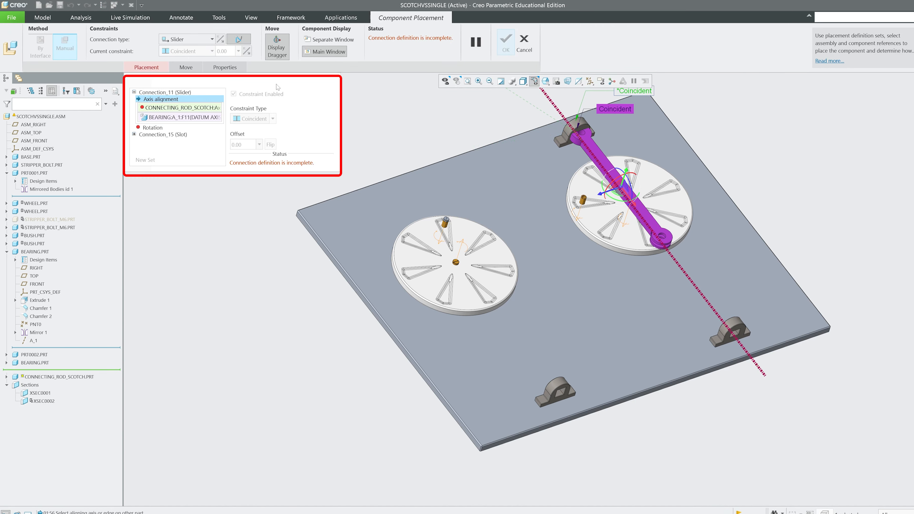
Step: Delete the rod's Slider connection and its old Slot references, and move the rod onto the free area of the base
right_click(165, 93)
left_click(164, 99)
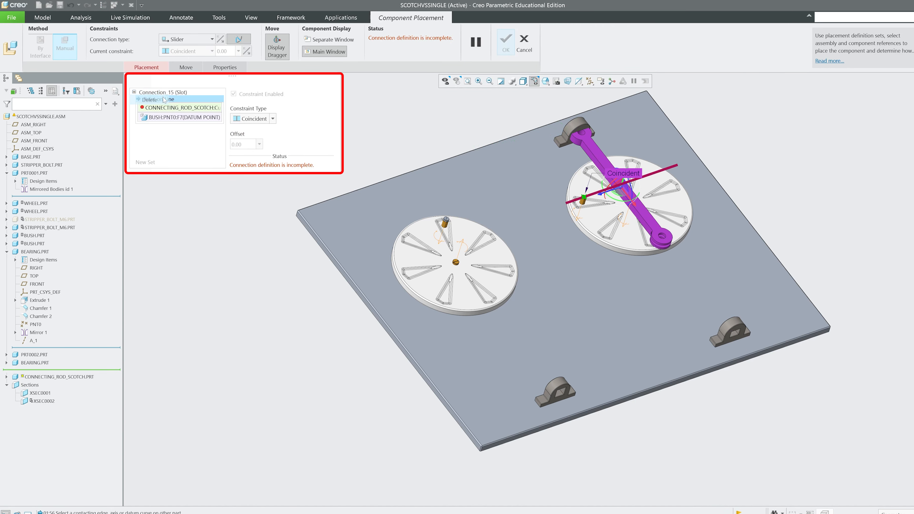
right_click(164, 92)
left_click(159, 99)
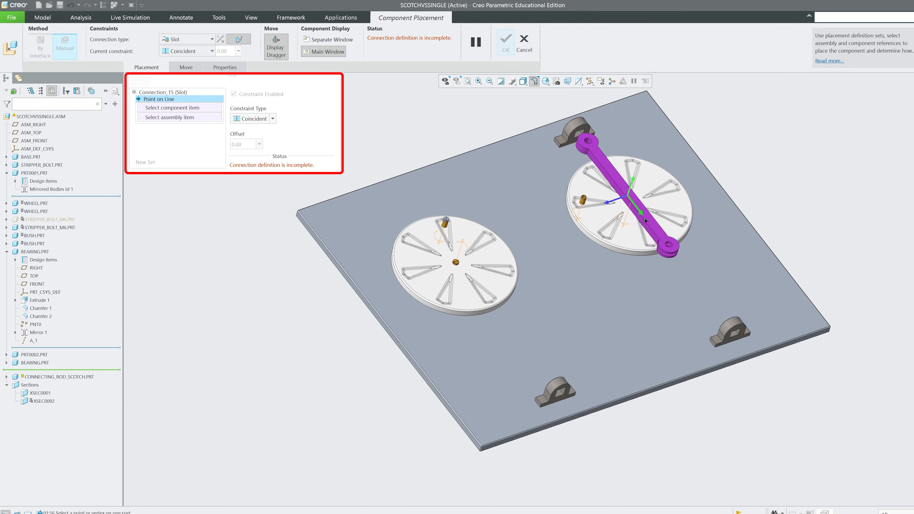
left_click_drag(682, 301, 571, 340)
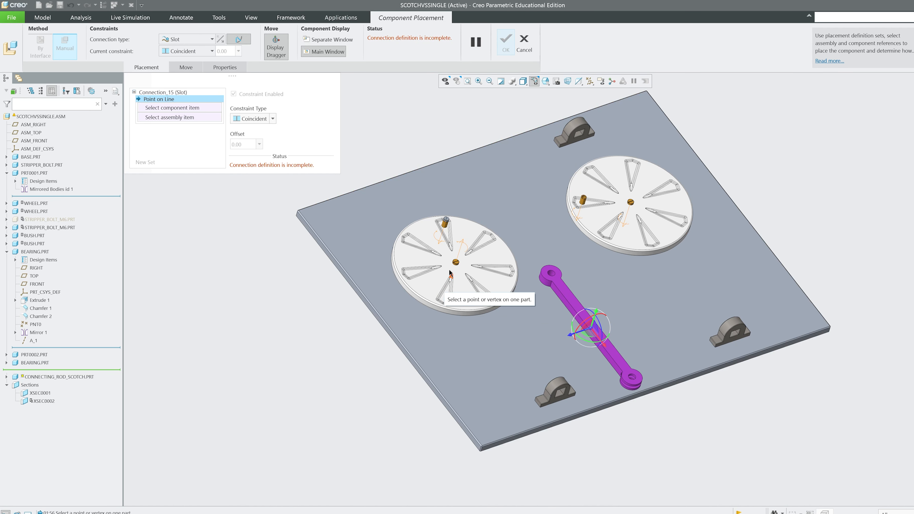
scroll(547, 294, "down", 5)
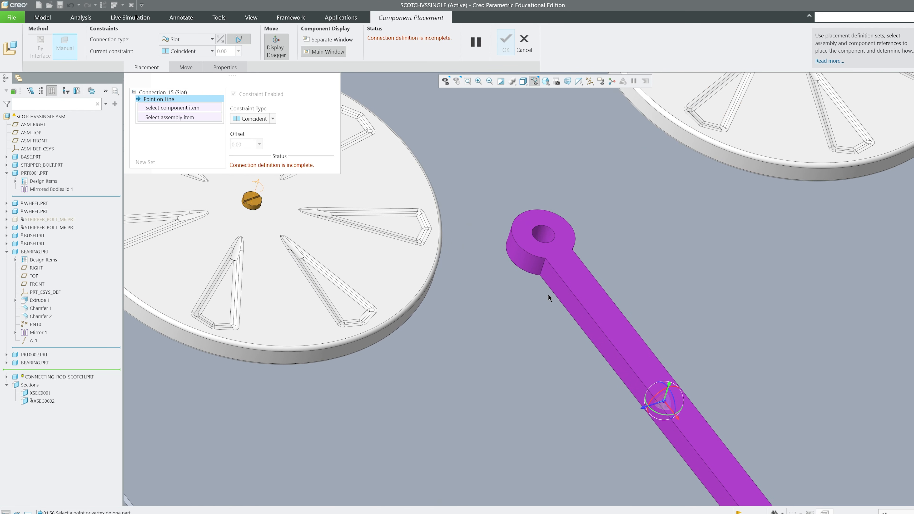
left_click(586, 267)
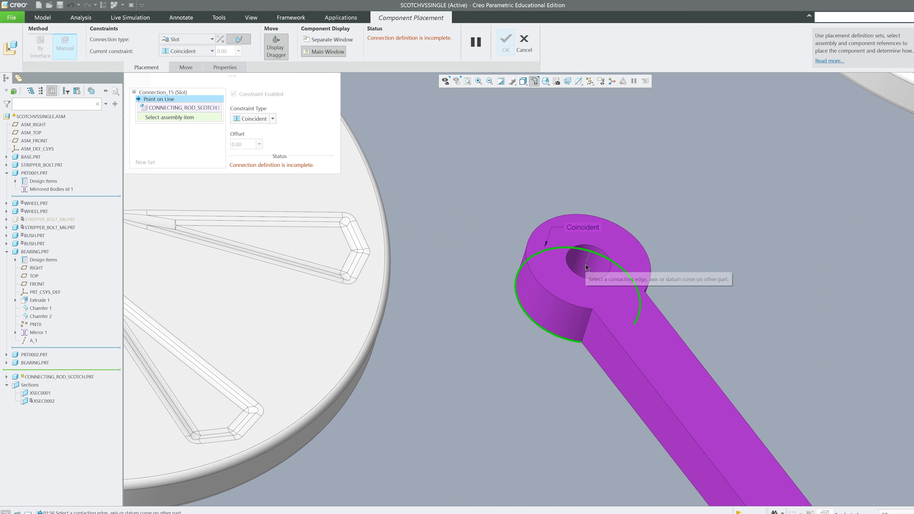
right_click(595, 251)
left_click(583, 301)
scroll(592, 252, "up", 2)
scroll(592, 250, "up", 6)
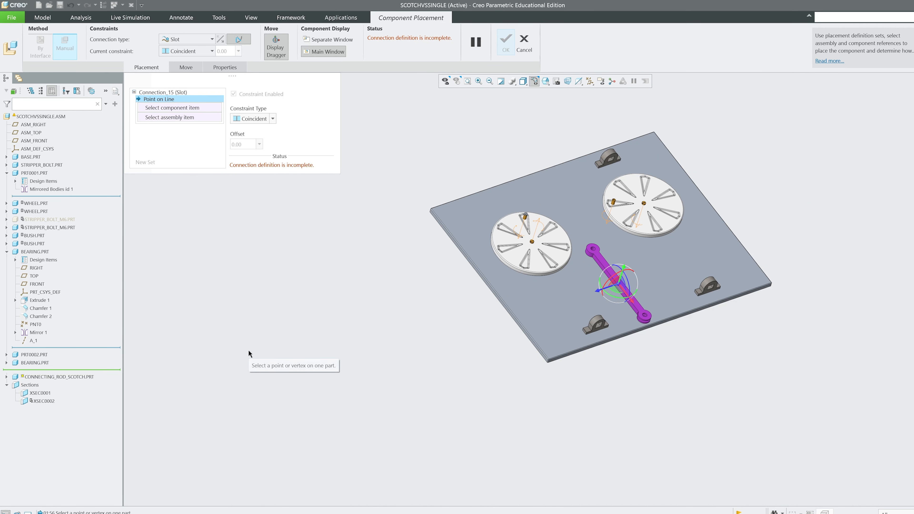
Step: Change the rod's connection set to Pin and align its end hole with the bush on the wheel's crank pin
left_click(136, 92)
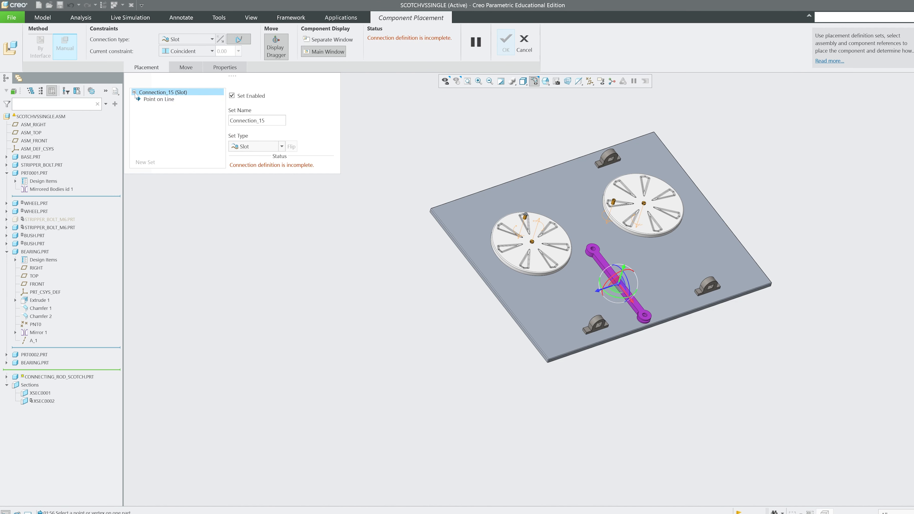
left_click(212, 39)
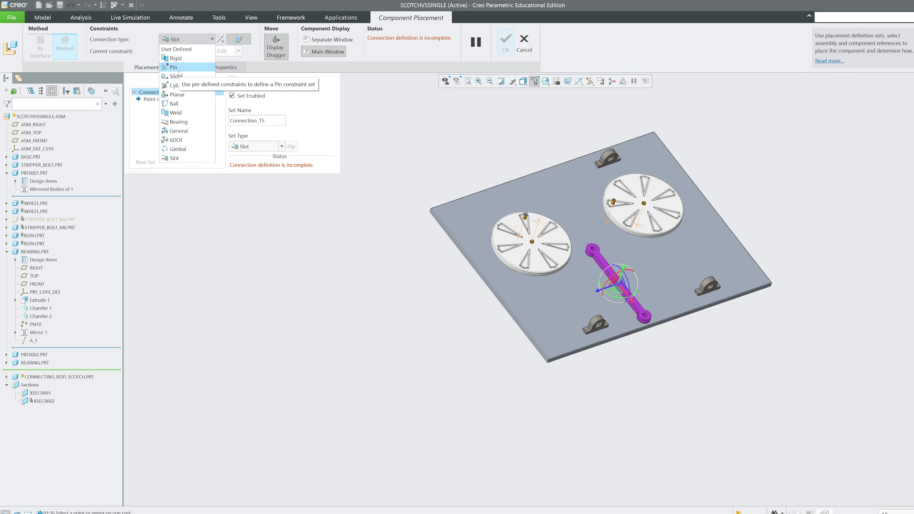
left_click(179, 69)
left_click(593, 249)
scroll(539, 217, "down", 8)
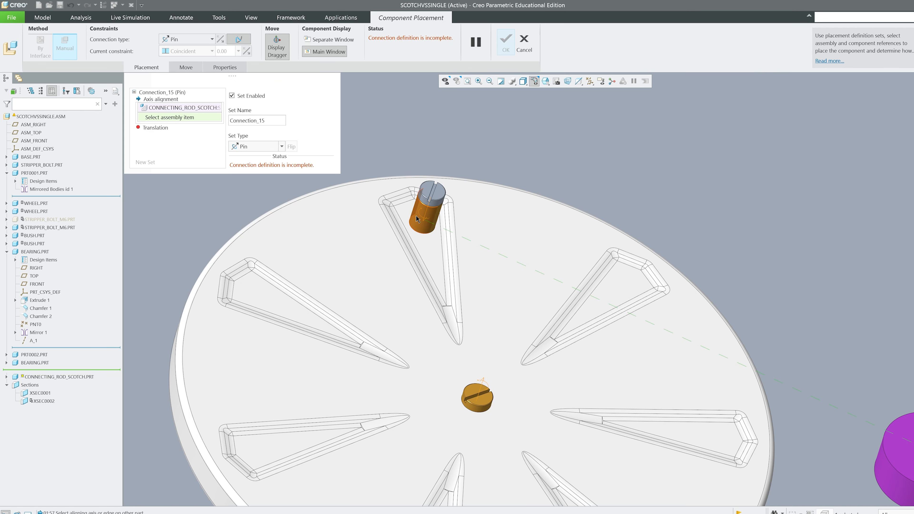
left_click(427, 217)
Step: Try the base surface as the Pin's translation reference and remove it, keeping the rod's flat face as the component reference
scroll(454, 210, "up", 4)
scroll(435, 204, "down", 9)
left_click(407, 164)
left_click(474, 212)
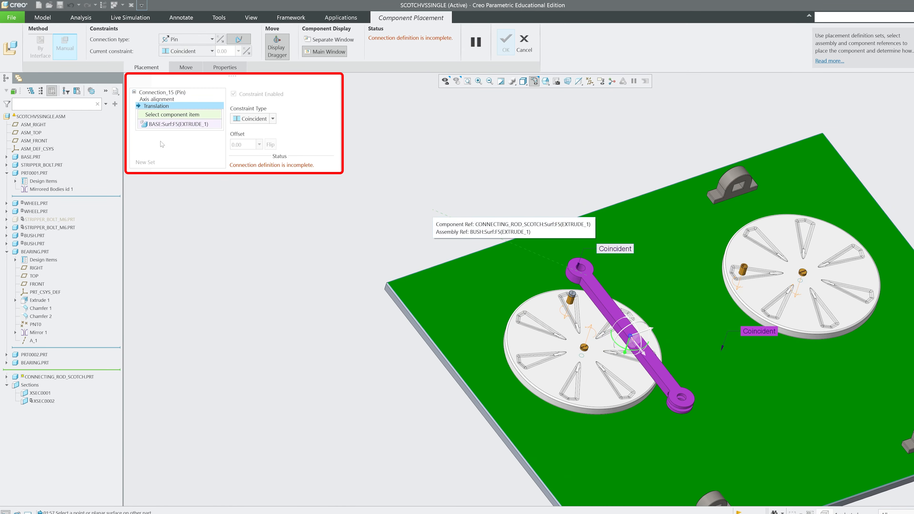
right_click(176, 124)
left_click(166, 130)
scroll(576, 306, "up", 5)
left_click(467, 319)
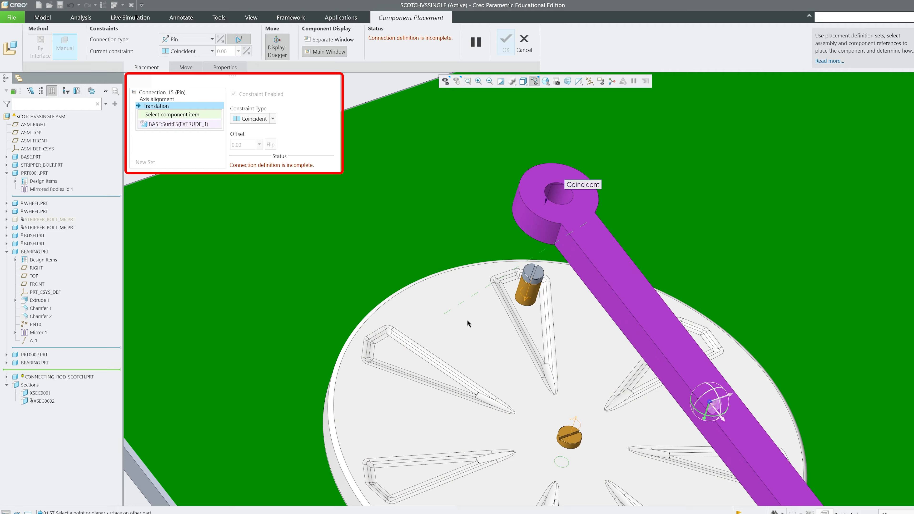
scroll(509, 285, "up", 4)
scroll(508, 284, "up", 2)
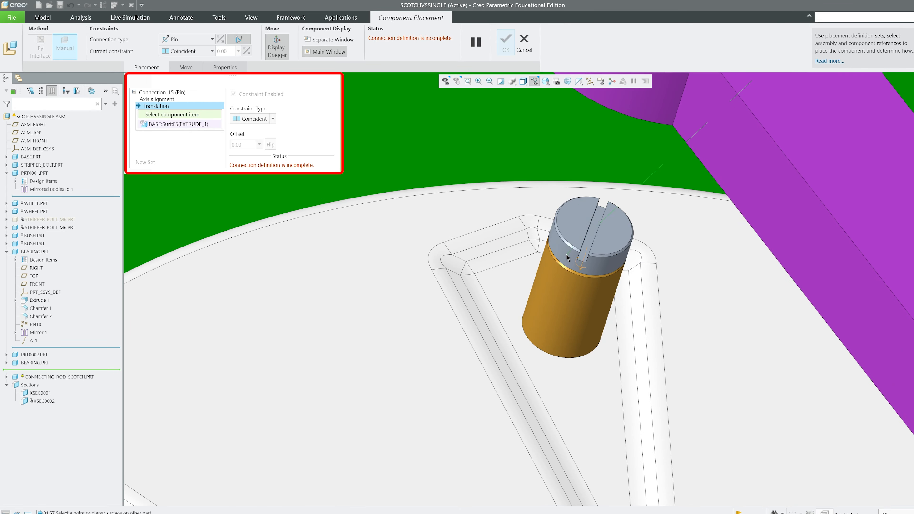
left_click(163, 93)
right_click(164, 93)
left_click(156, 97)
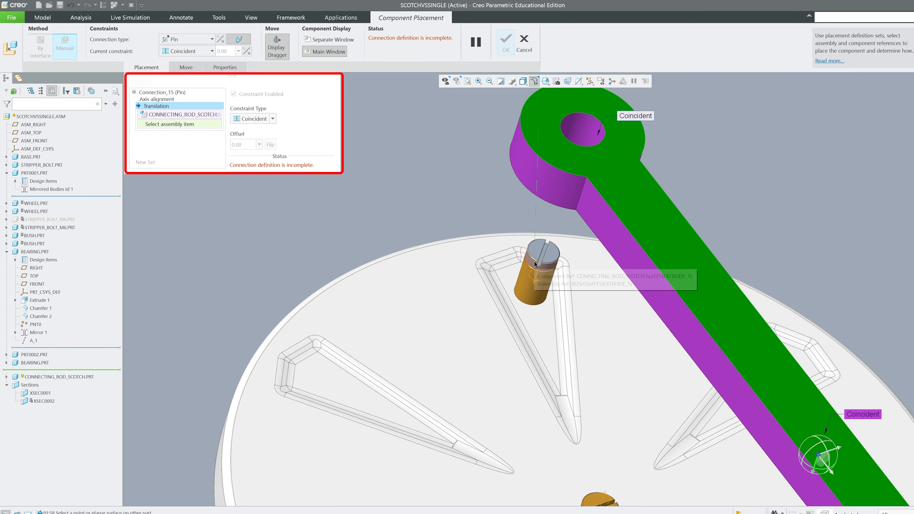
Step: Try to make the rod's face coincident with the STRIPPER_BOLT_M6 surface as the Pin's translation
scroll(528, 257, "up", 5)
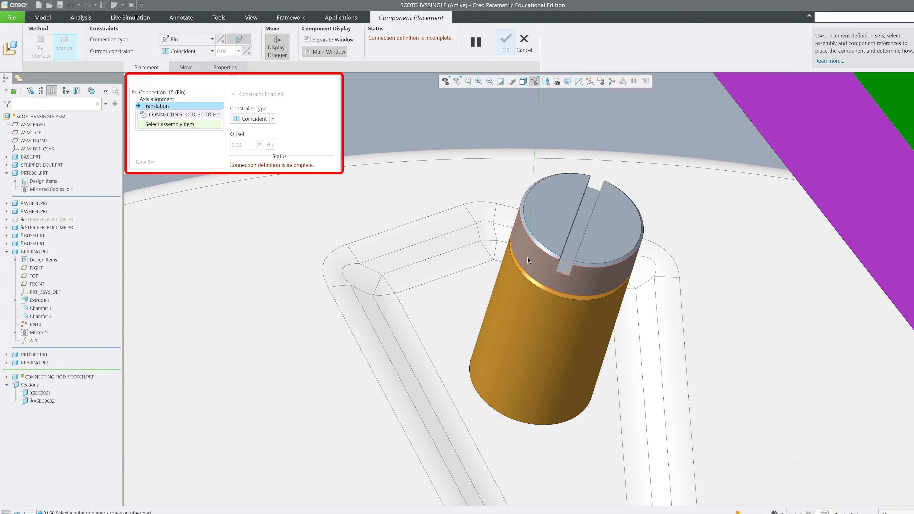
left_click(528, 257)
scroll(528, 257, "down", 10)
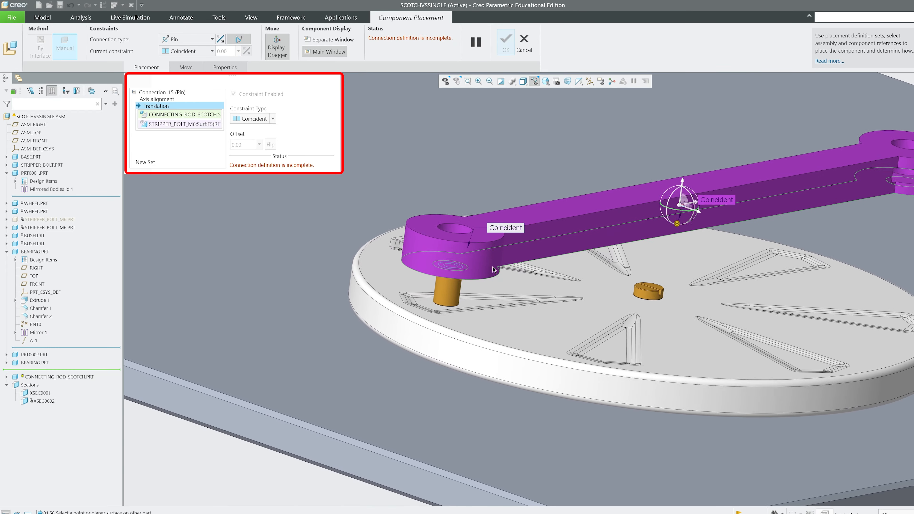
scroll(549, 311, "down", 1)
middle_click_drag(549, 310, 552, 301)
scroll(552, 306, "up", 1)
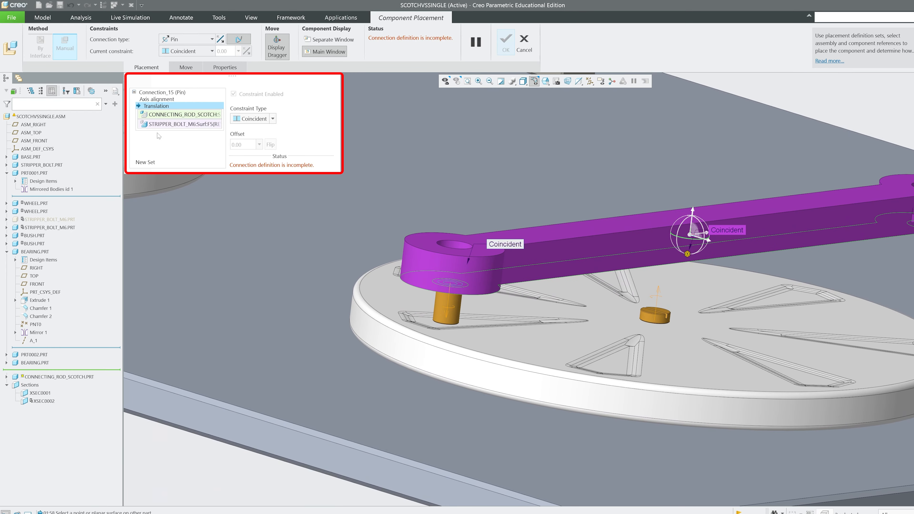
Step: Clear the component and assembly references of the Pin's translation constraint
right_click(192, 124)
left_click(183, 127)
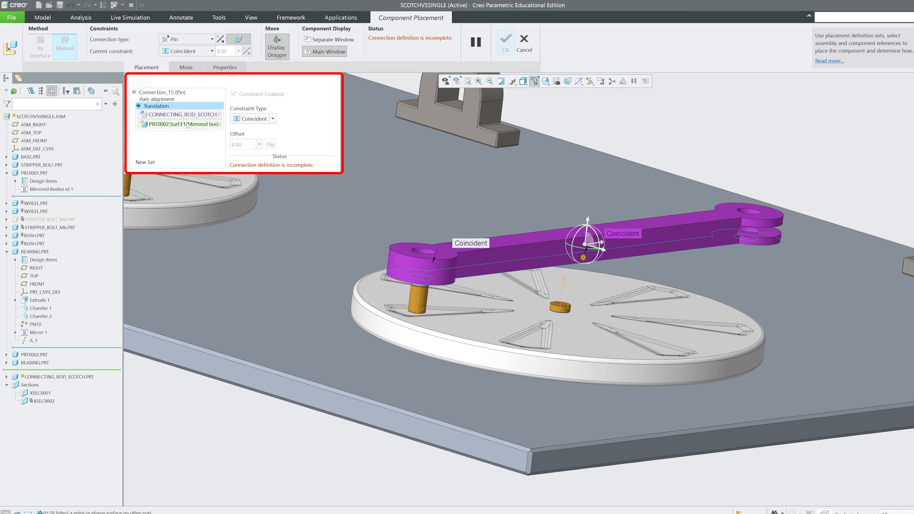
right_click(183, 115)
left_click(180, 122)
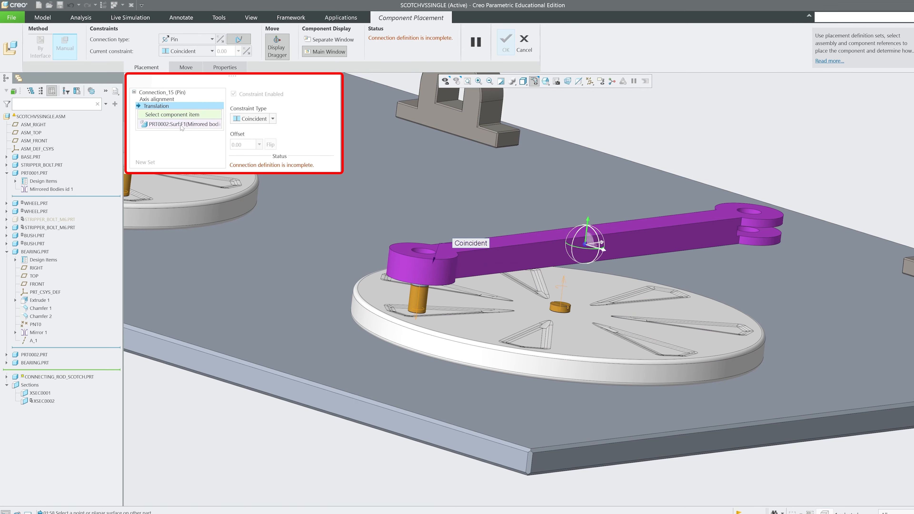
right_click(180, 125)
left_click(152, 130)
Step: Lower the rod over the crank pin, make its upper face coincident with the bush's end face, and accept the placement
scroll(513, 294, "up", 3)
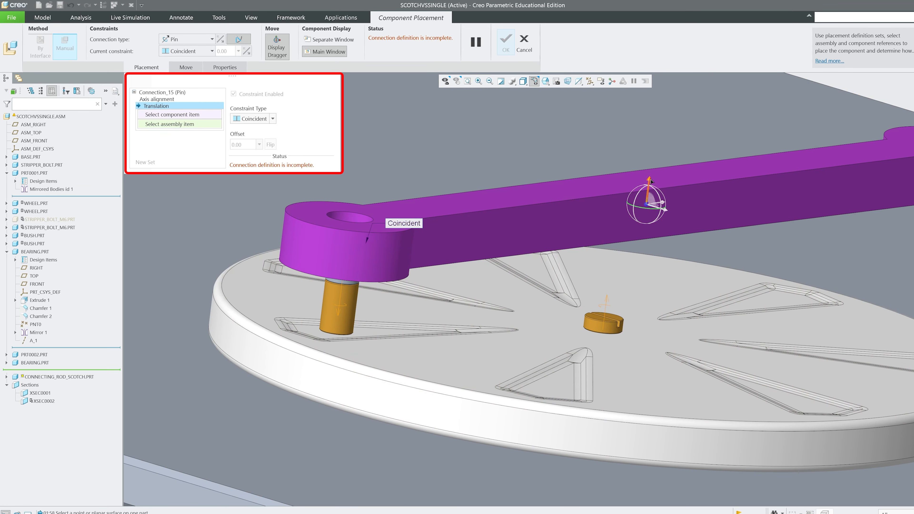
left_click_drag(649, 179, 643, 245)
left_click(464, 263)
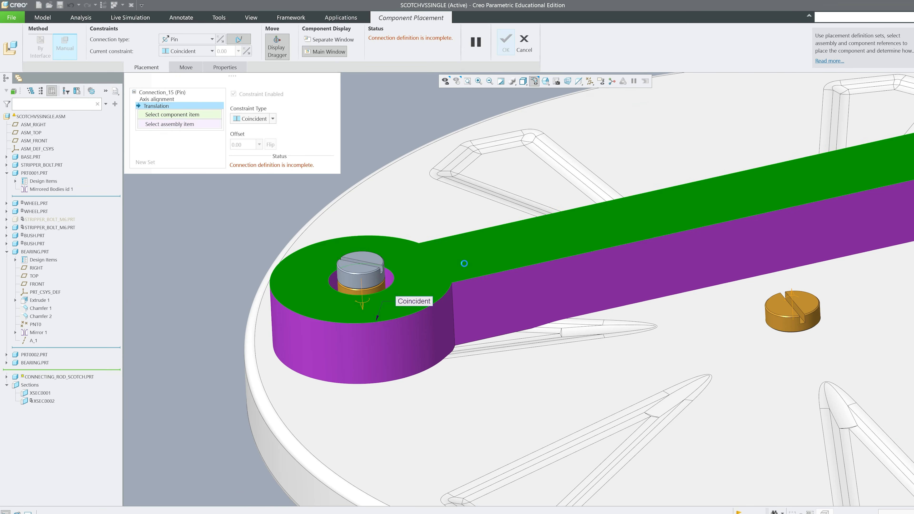
scroll(465, 264, "up", 5)
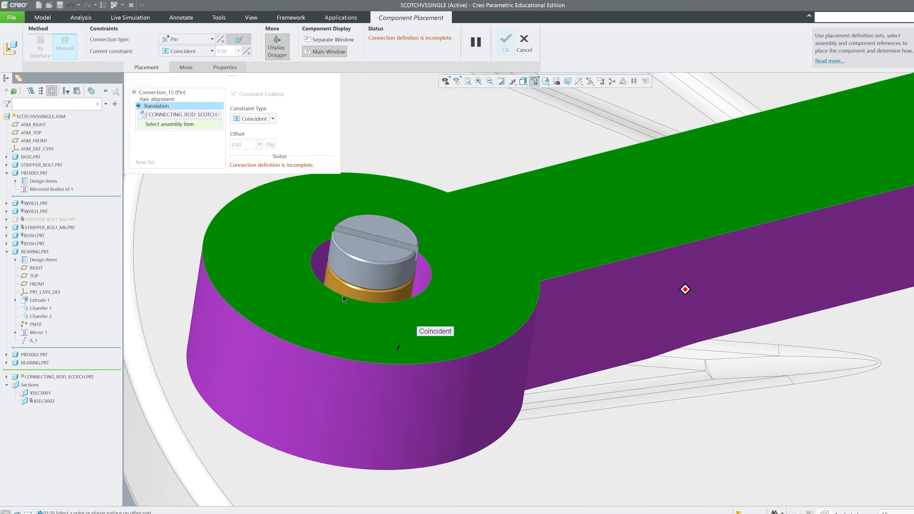
right_click(445, 260)
left_click(445, 260)
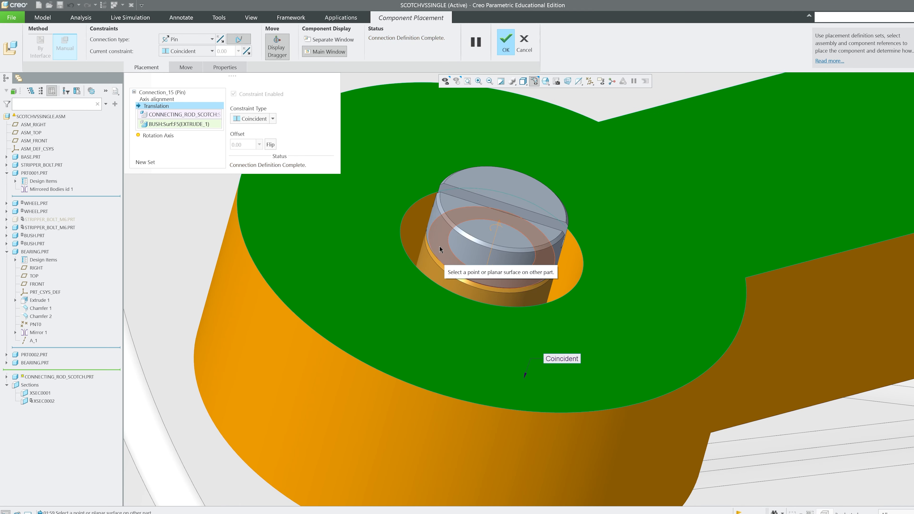
scroll(439, 247, "down", 8)
left_click(507, 45)
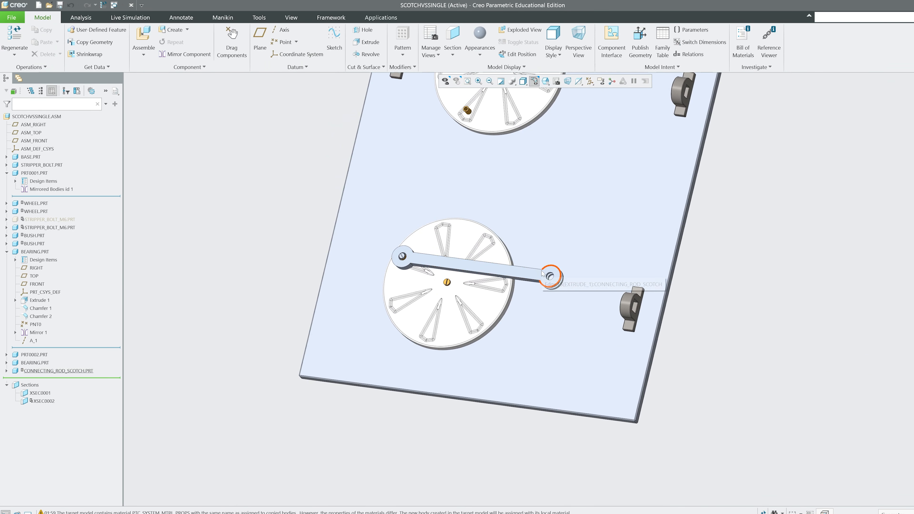
left_click_drag(604, 288, 555, 231)
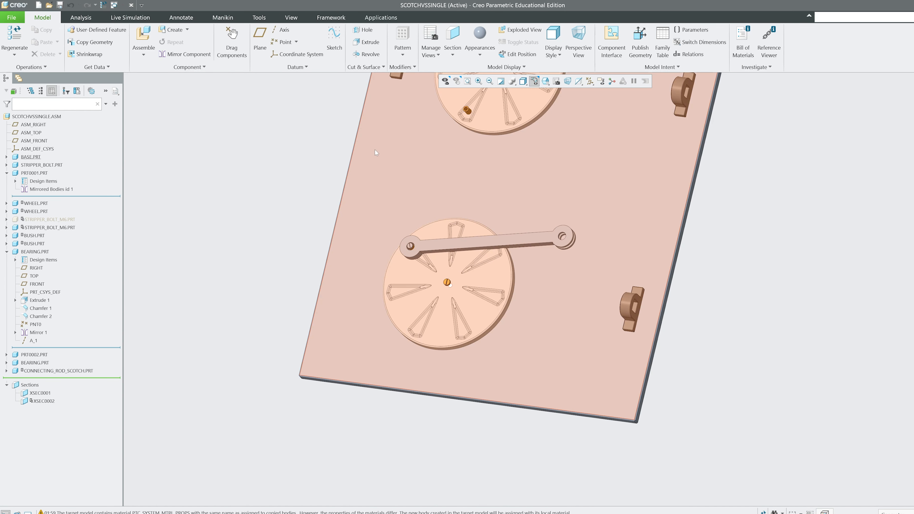
Step: Insert CONNECTING_ROD_SINGLE.PRT into the assembly as a new component
middle_click_drag(555, 232, 248, 220)
left_click(143, 36)
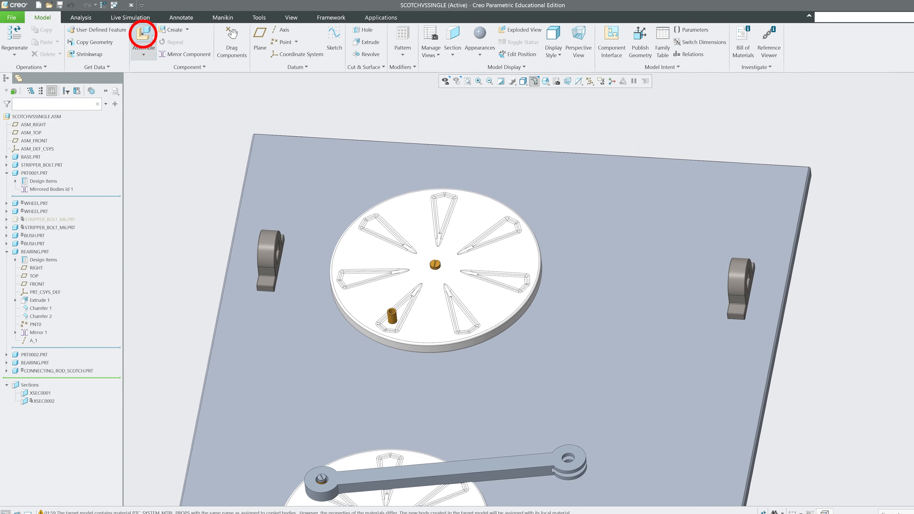
double_click(428, 244)
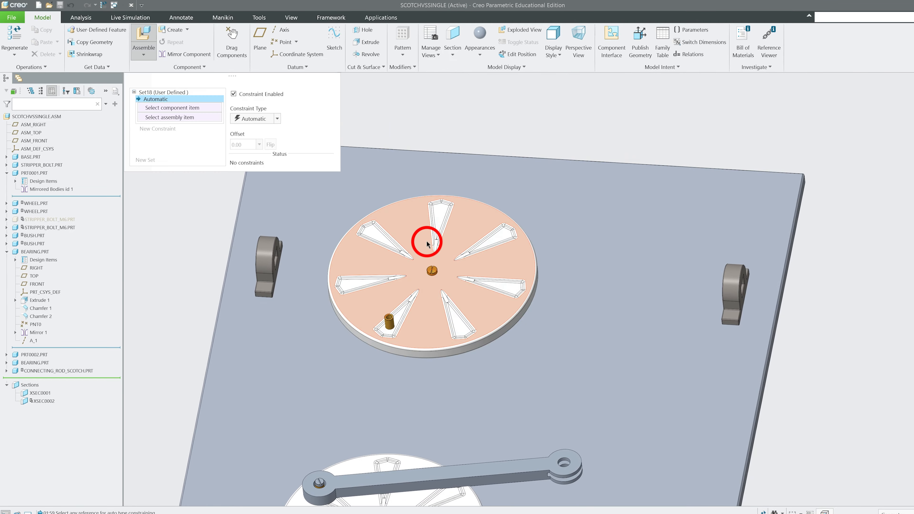
middle_click_drag(434, 240, 383, 204)
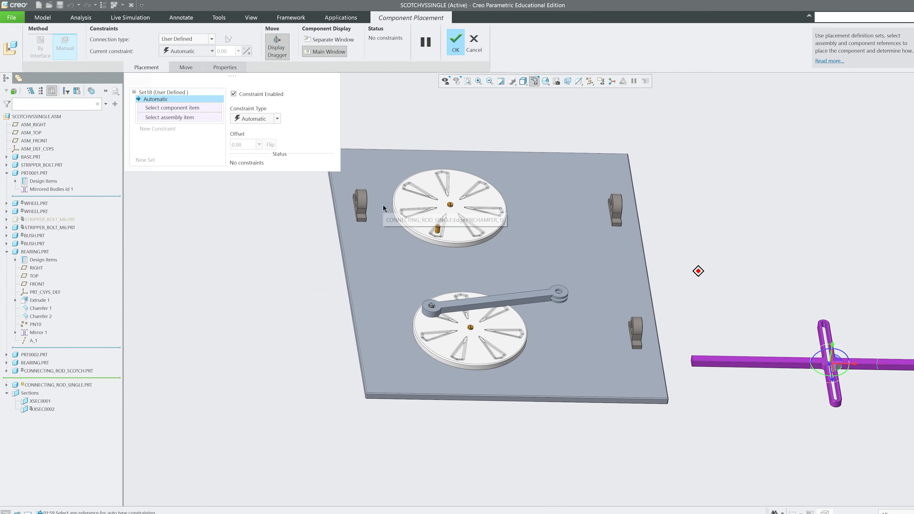
scroll(792, 406, "down", 3)
Step: Give the new rod a Slider connection, turn on axis display, and align the rod's axis with bearing axis A_1
left_click(181, 38)
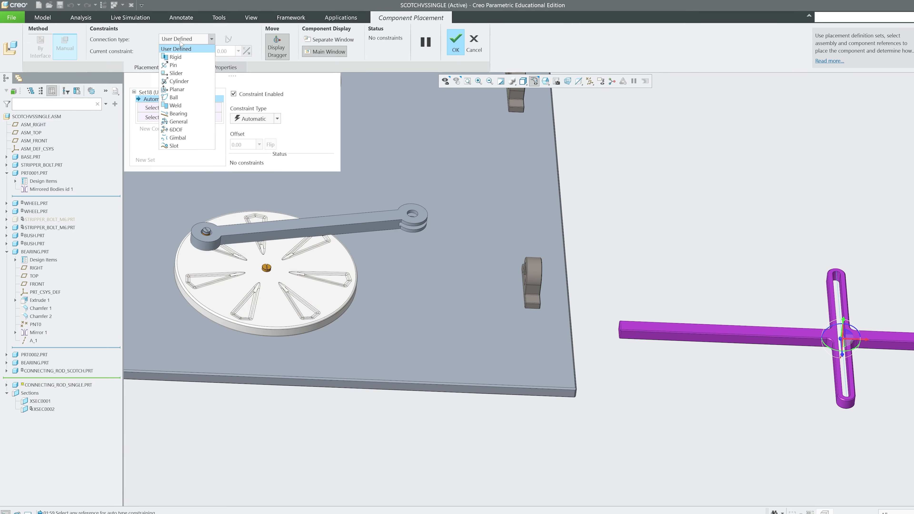
left_click(176, 75)
left_click(589, 81)
left_click(564, 104)
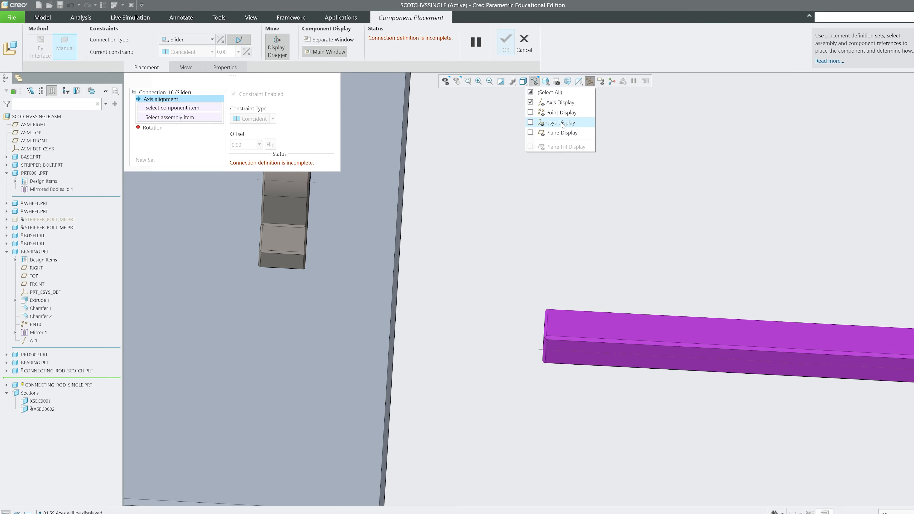
left_click(533, 258)
scroll(558, 275, "up", 2)
middle_click_drag(558, 275, 565, 437)
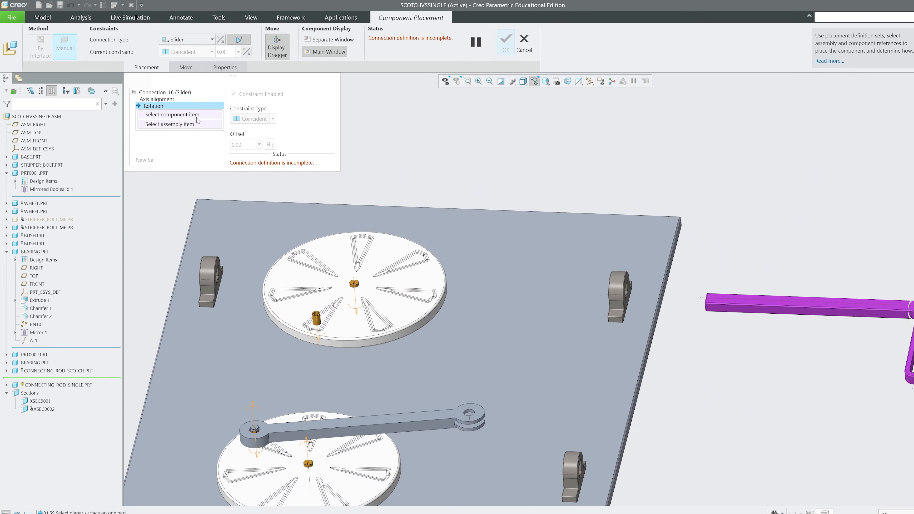
Step: Choose the long side face of the slotted rod as the component reference for the Slider's rotation constraint
middle_click_drag(545, 290, 674, 293)
scroll(757, 295, "down", 4)
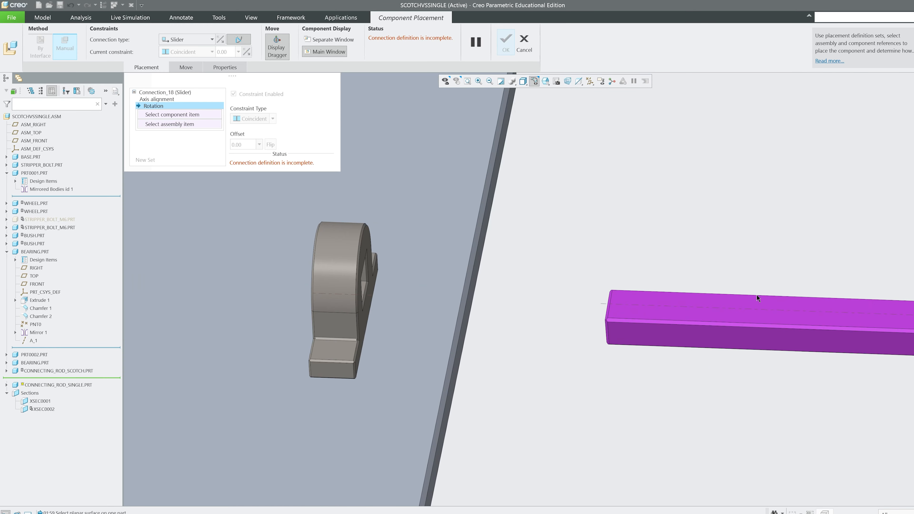
middle_click_drag(757, 296, 639, 306)
left_click(637, 308)
scroll(673, 301, "up", 4)
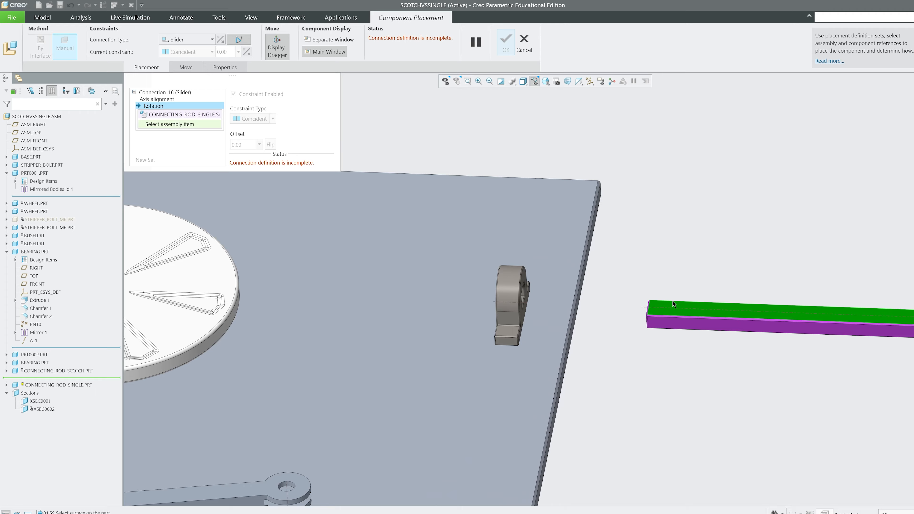
right_click(682, 264)
left_click(648, 315)
left_click(692, 325)
Step: Choose a flat bearing surface as the assembly reference for the Slider's rotation constraint
middle_click_drag(592, 320, 680, 319)
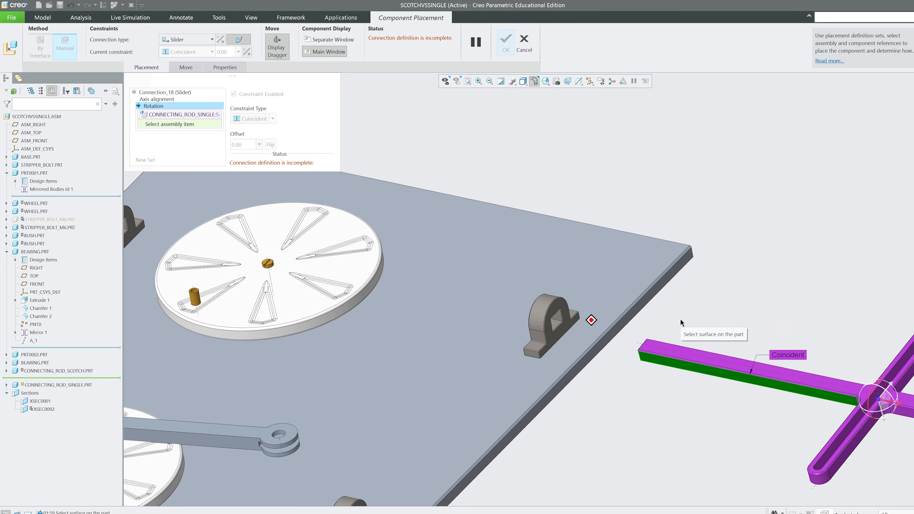
middle_click_drag(689, 439, 724, 270)
scroll(612, 274, "down", 5)
left_click(591, 297)
scroll(624, 286, "up", 7)
middle_click_drag(434, 380, 457, 421)
scroll(457, 420, "down", 4)
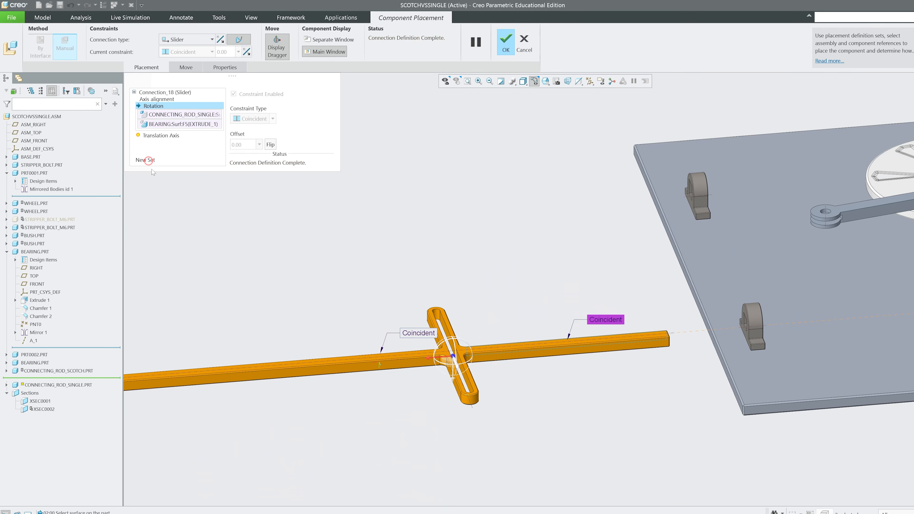
Step: Add a second connection set of type Slot to the slotted rod
left_click(148, 160)
left_click(207, 40)
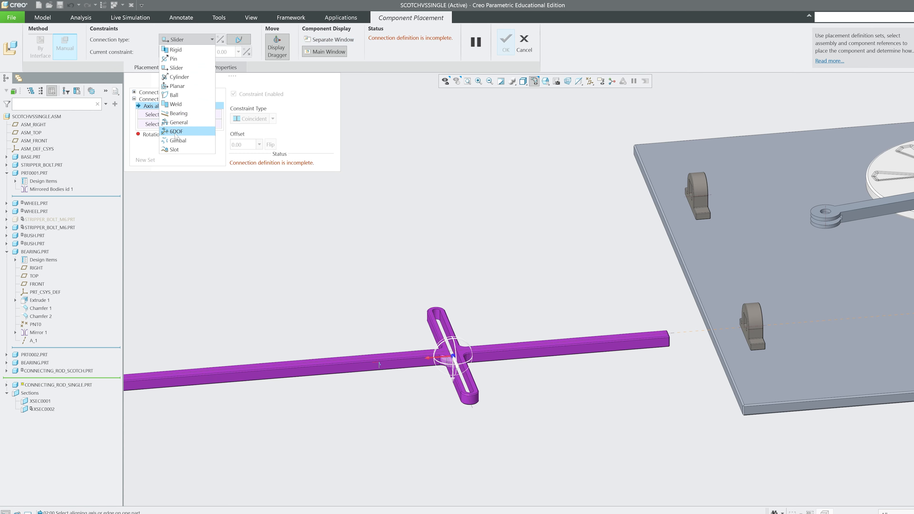
left_click(169, 149)
scroll(481, 389, "down", 6)
scroll(554, 290, "up", 5)
mouse_move(534, 290)
middle_mouse_down()
mouse_move(544, 286)
mouse_move(548, 212)
mouse_move(622, 212)
mouse_move(625, 222)
middle_mouse_up()
scroll(622, 208, "up", 5)
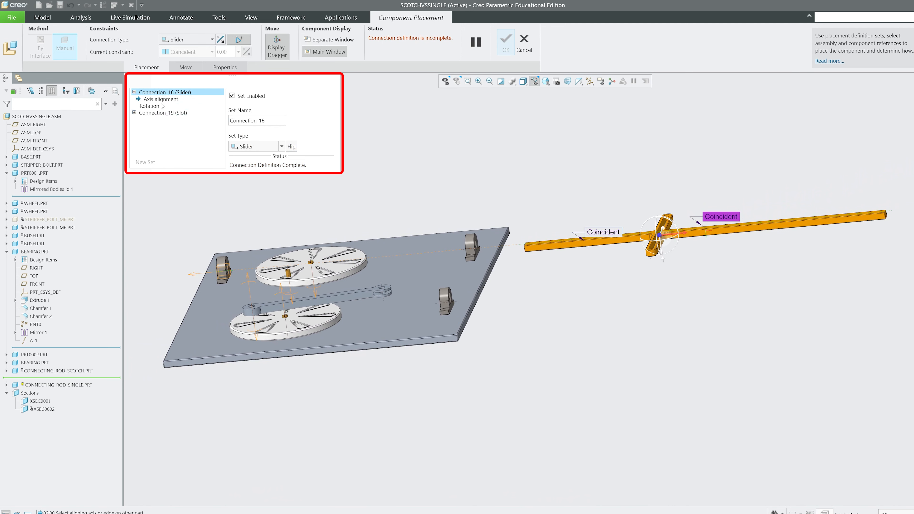
Step: Remove both rotation references from the rod's Slider connection and turn the rod about its long axis
left_click(151, 105)
left_click(162, 101)
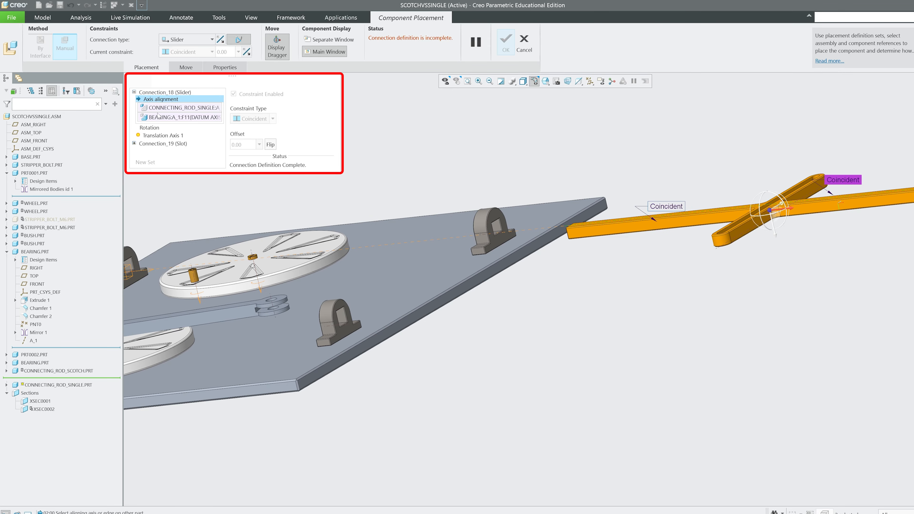
left_click(157, 136)
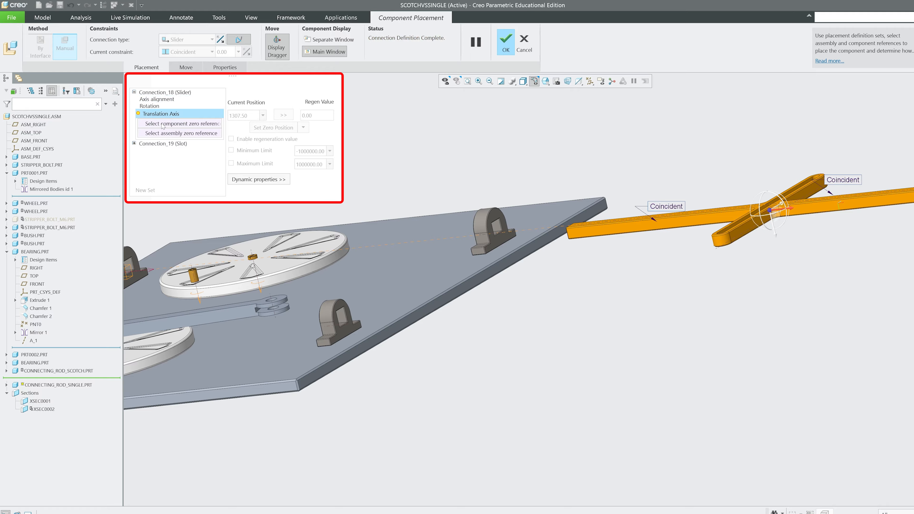
left_click(159, 107)
right_click(165, 114)
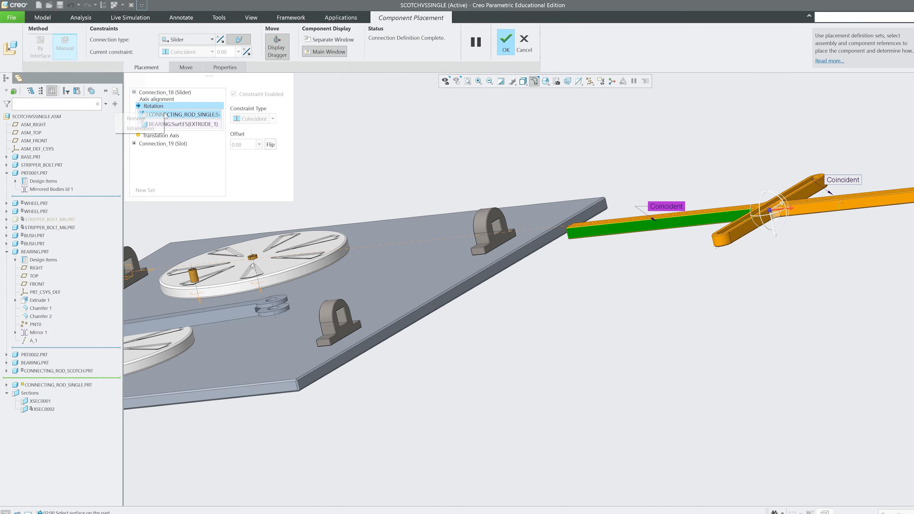
left_click(154, 119)
right_click(159, 122)
left_click(131, 127)
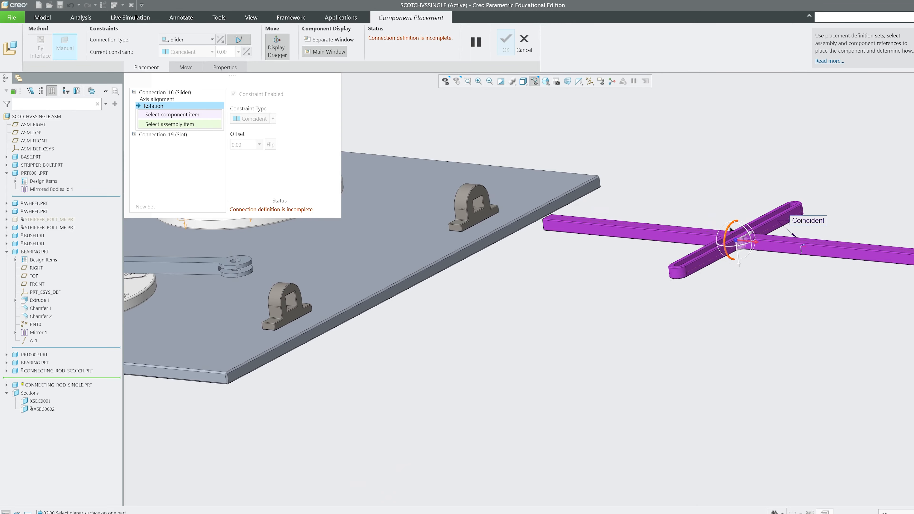
left_click_drag(727, 250, 744, 270)
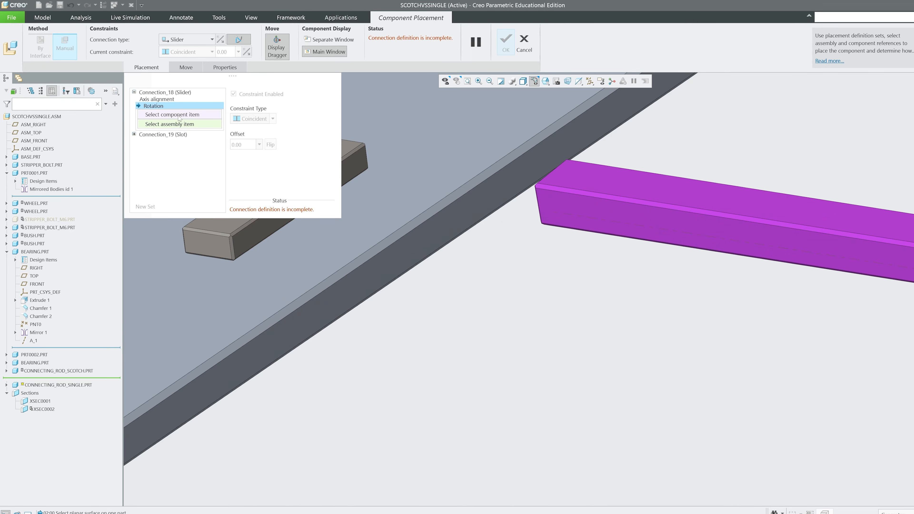
Step: Set the Slider's rotation constraint from the slotted rod's long side face to the inner side wall of the bearing's square hole
left_click(543, 202)
middle_click_drag(542, 203, 556, 179)
scroll(752, 217, "down", 3)
left_click(789, 262)
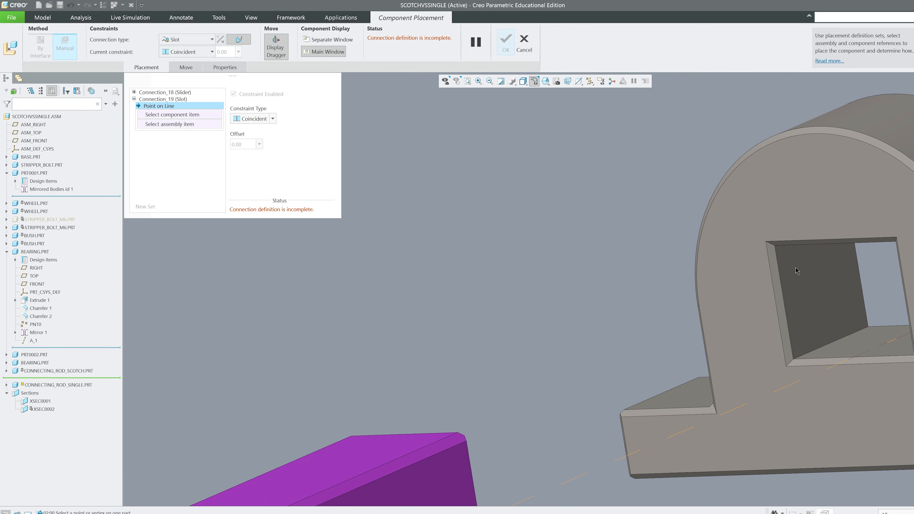
Step: Choose the centre line along the rod's slot as the component reference for the Slot connection's Point on Line constraint
scroll(783, 251, "up", 8)
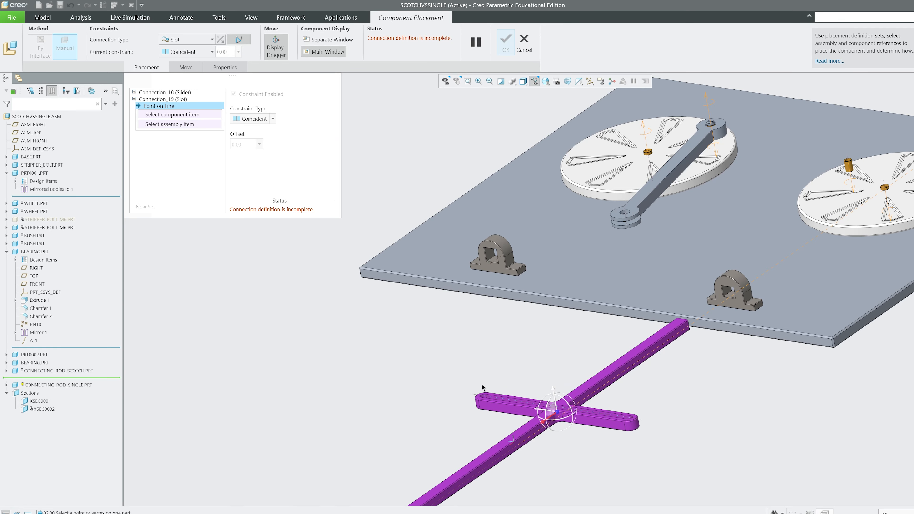
scroll(609, 427, "down", 5)
scroll(559, 308, "up", 5)
scroll(415, 240, "down", 6)
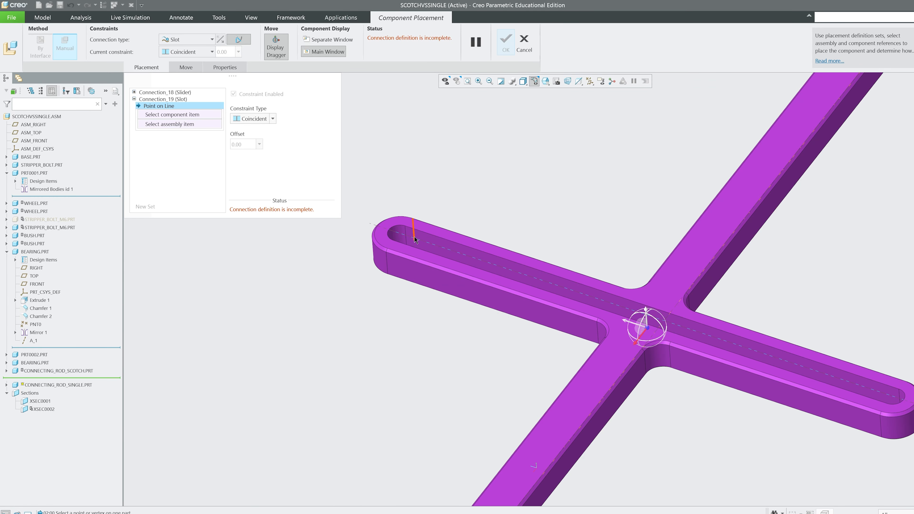
middle_click_drag(414, 240, 409, 270)
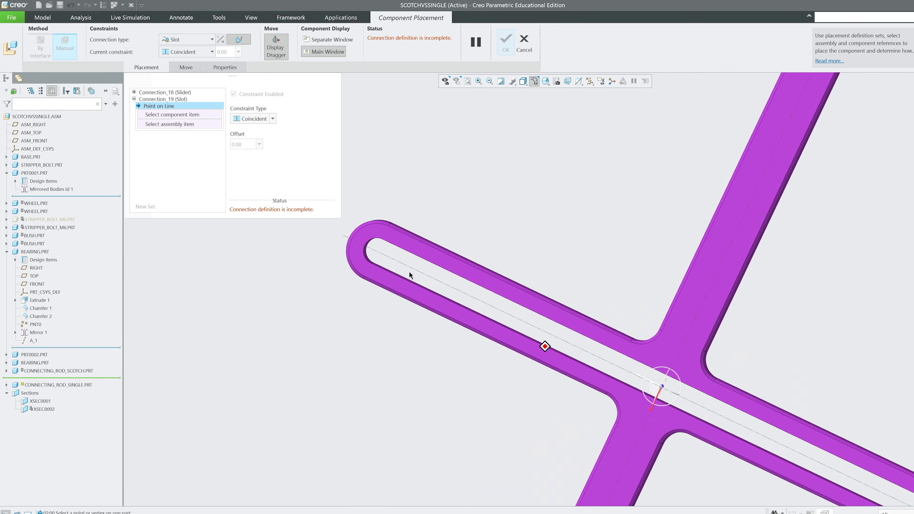
left_click(427, 271)
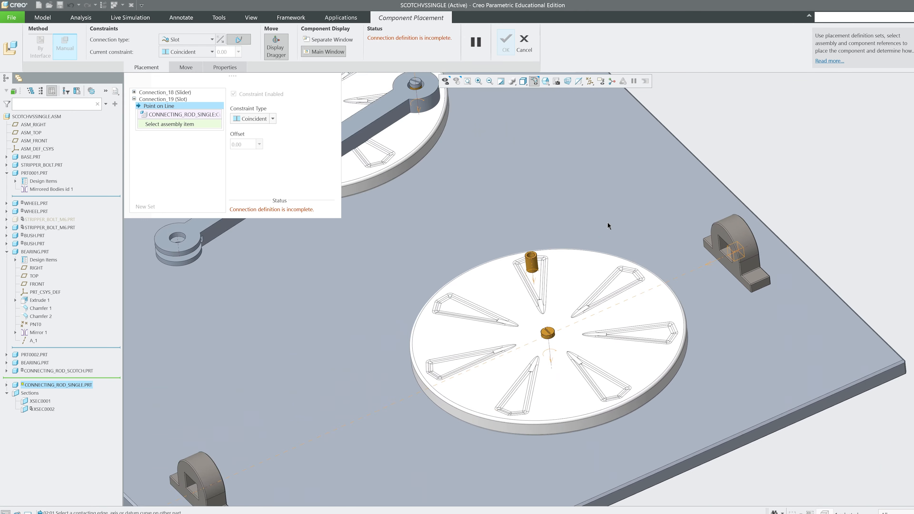
Step: Turn on the display of datum points in the assembly
scroll(526, 259, "down", 10)
scroll(550, 186, "up", 1)
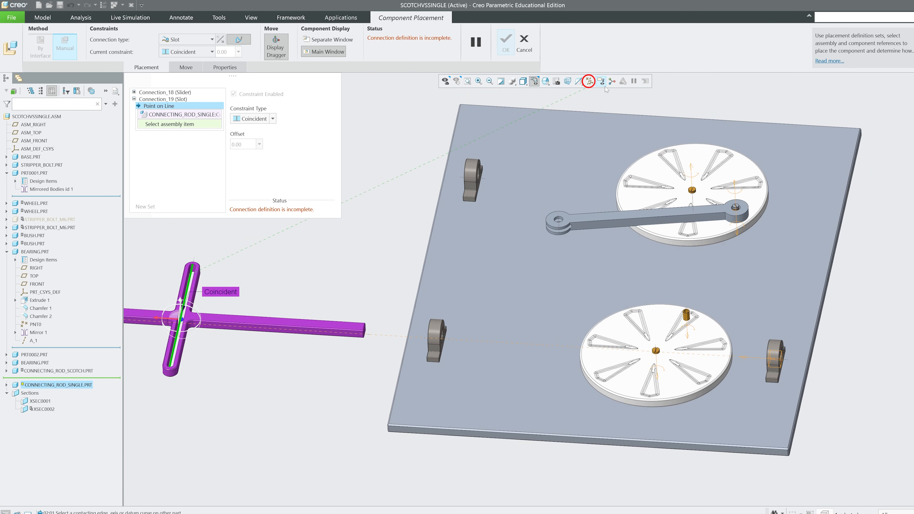
left_click(590, 81)
left_click(561, 112)
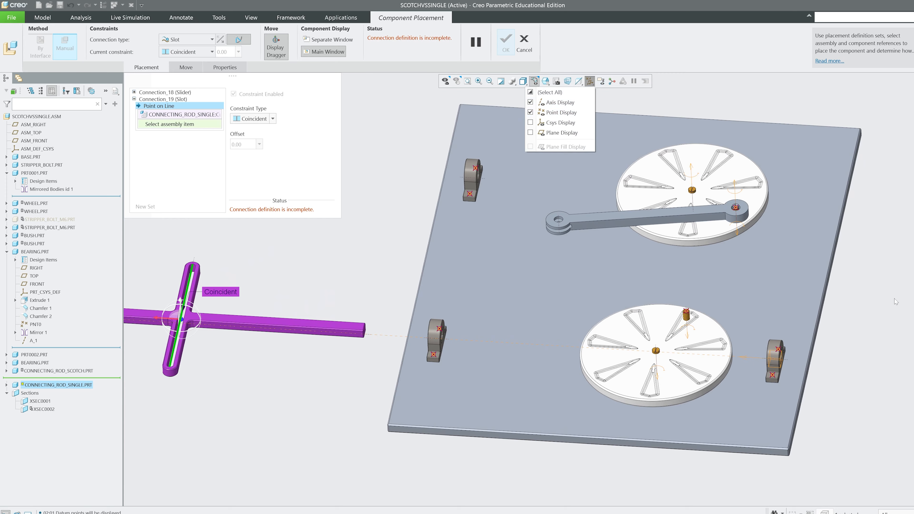
left_click(903, 290)
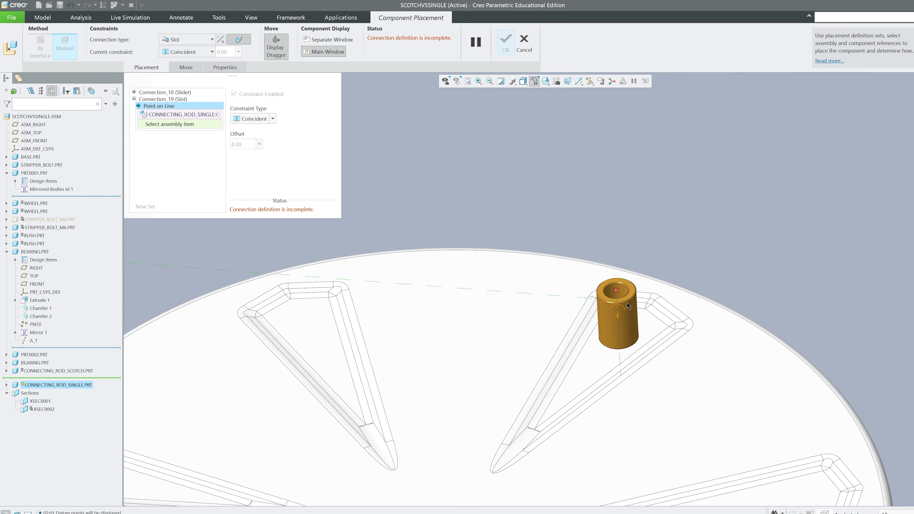
Step: Choose the datum point on the wheel's crank bush as the Slot's assembly reference and finish placing the slotted rod
scroll(626, 300, "down", 2)
left_click(611, 285)
scroll(612, 283, "up", 8)
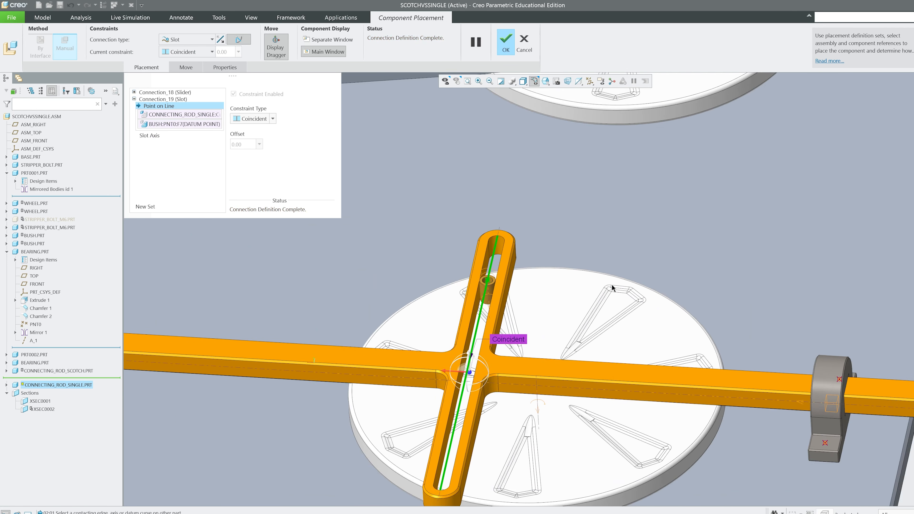
left_click(511, 45)
scroll(512, 265, "up", 3)
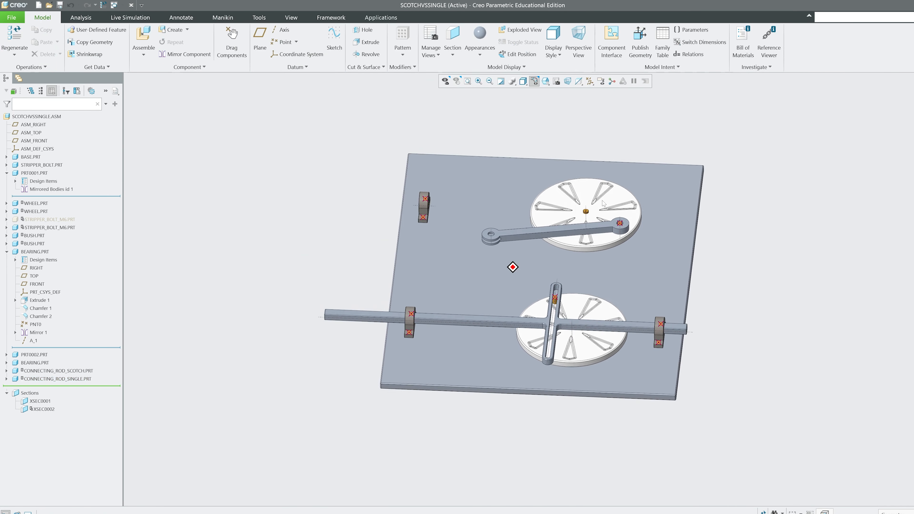
Step: Open the CONNECTING_ROD_SCOTCH part from the assembly in its own window
scroll(512, 266, "down", 3)
mouse_move(512, 265)
middle_mouse_down()
mouse_move(501, 243)
mouse_move(517, 298)
mouse_move(523, 268)
mouse_move(508, 261)
mouse_move(516, 257)
middle_mouse_up()
scroll(521, 264, "up", 2)
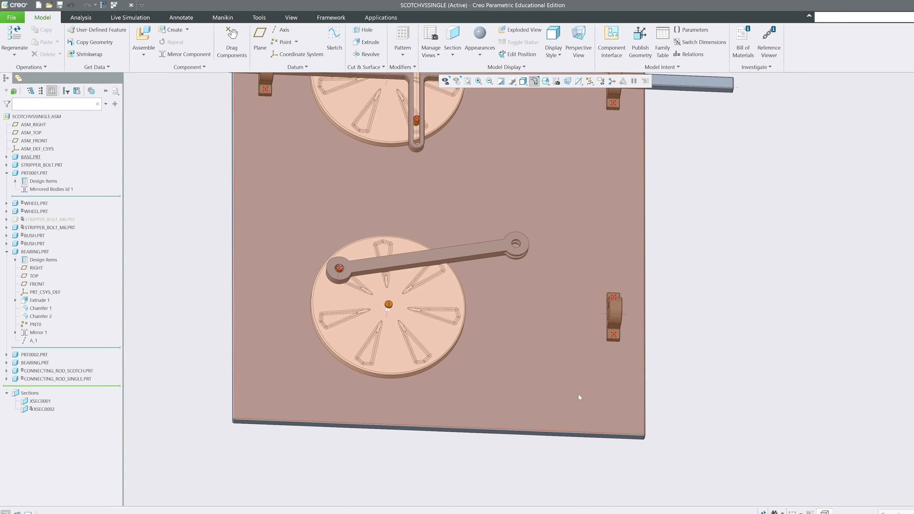
scroll(515, 235, "up", 2)
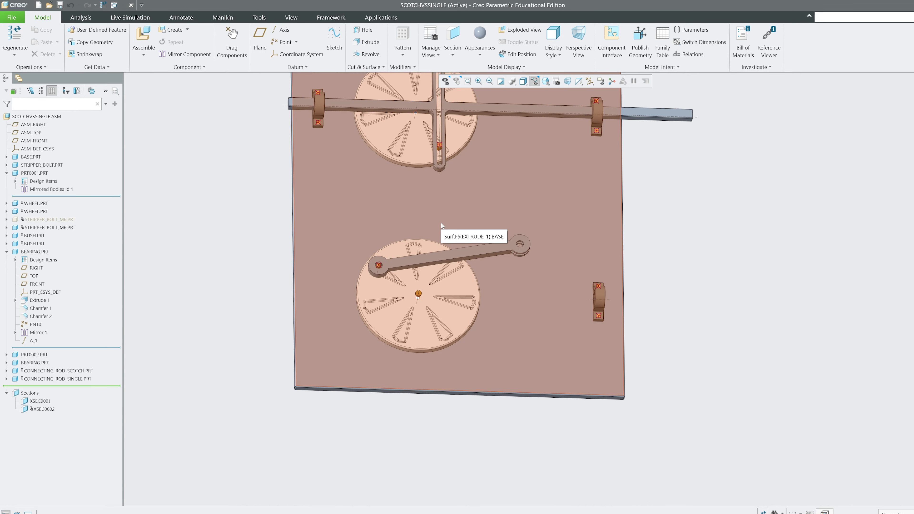
scroll(515, 247, "down", 5)
left_click(492, 249)
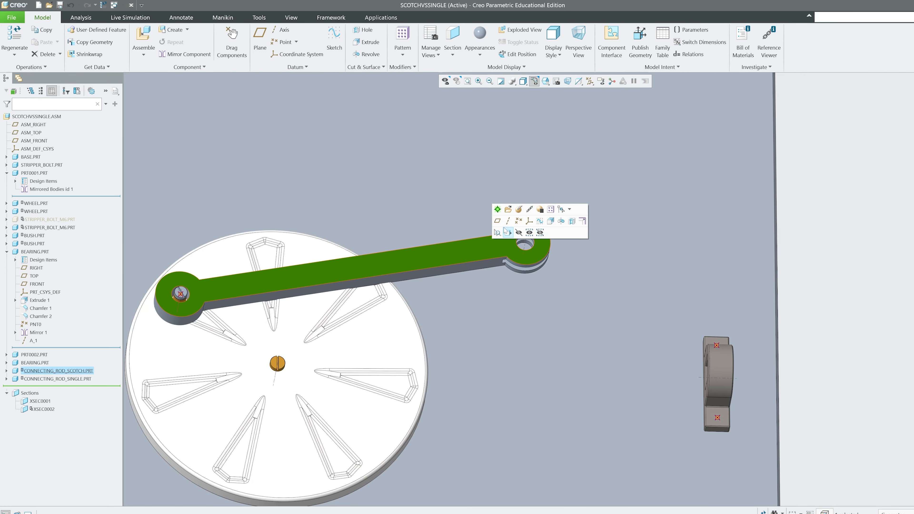
left_click(511, 208)
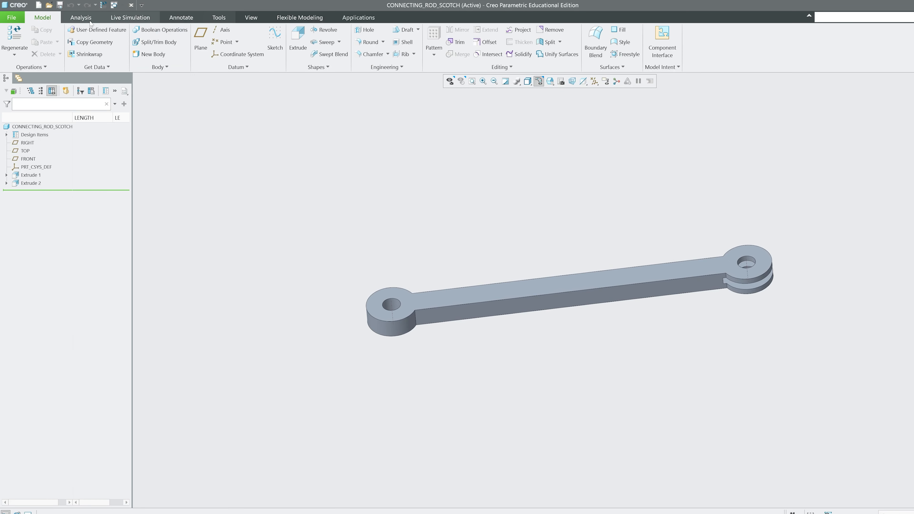
Step: Save a copy of the connecting rod part under the new name piston
left_click(12, 17)
left_click(26, 81)
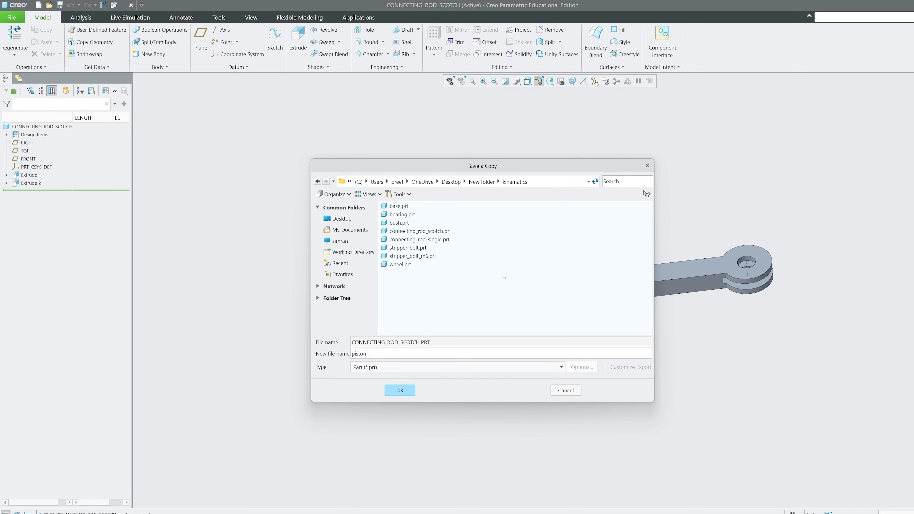
left_click(401, 389)
Step: Close the connecting rod's window and open the copied piston part
left_click(250, 17)
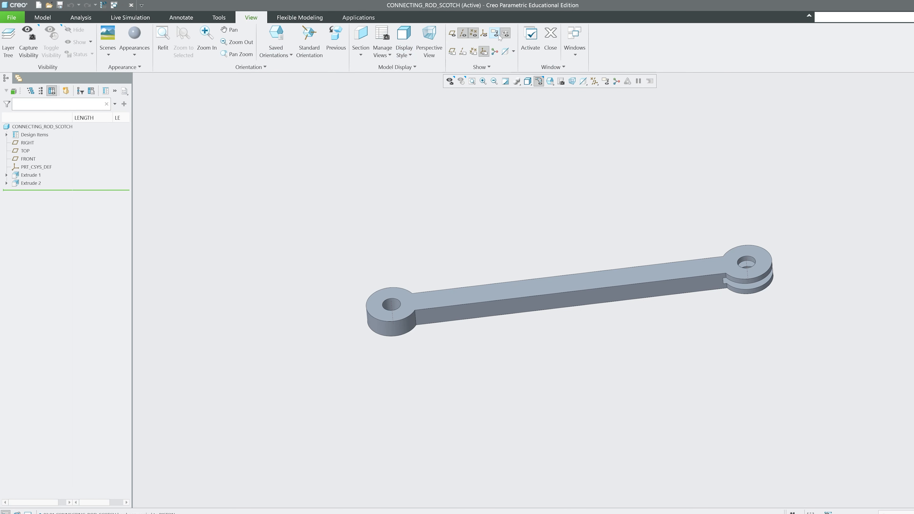
left_click(552, 36)
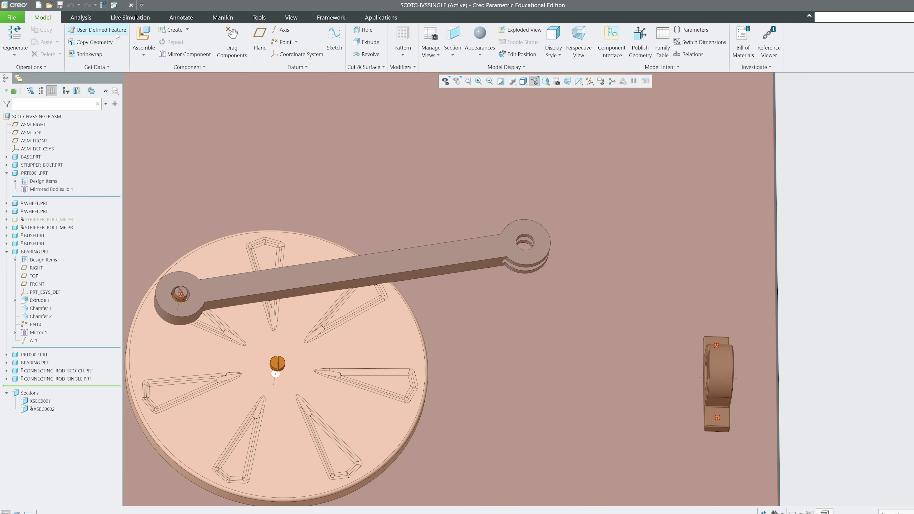
left_click(11, 17)
left_click(102, 54)
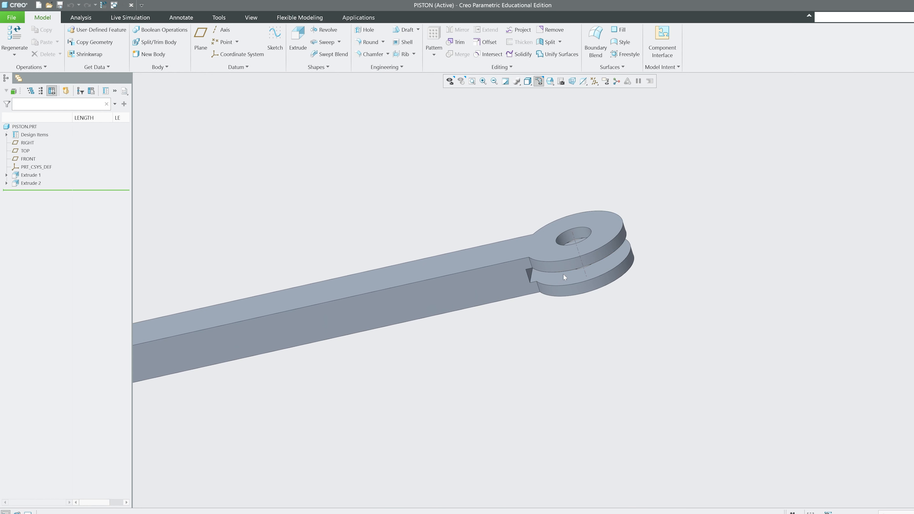
Step: Open the section sketch of Extrude 2, the fork slot cut at the rod's end, for editing
middle_click_drag(543, 311, 471, 199)
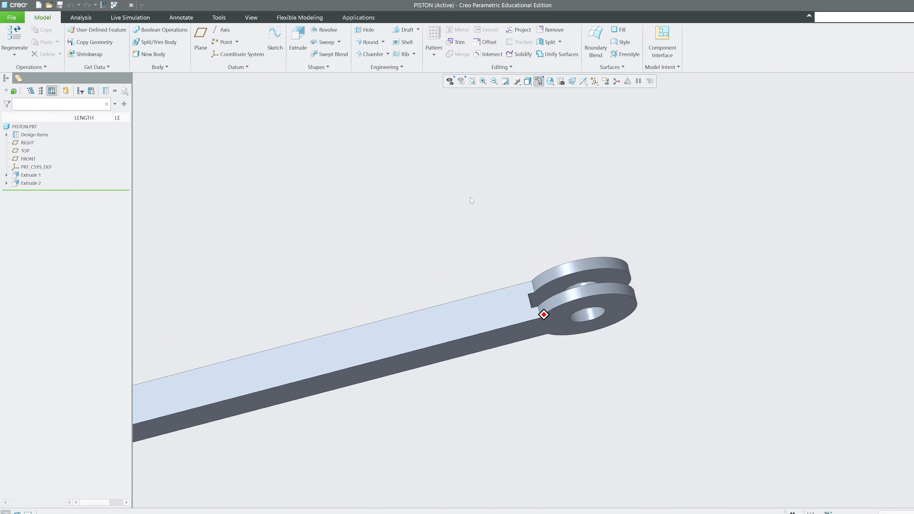
mouse_move(557, 289)
middle_mouse_down()
mouse_move(287, 35)
mouse_move(711, 365)
middle_mouse_up()
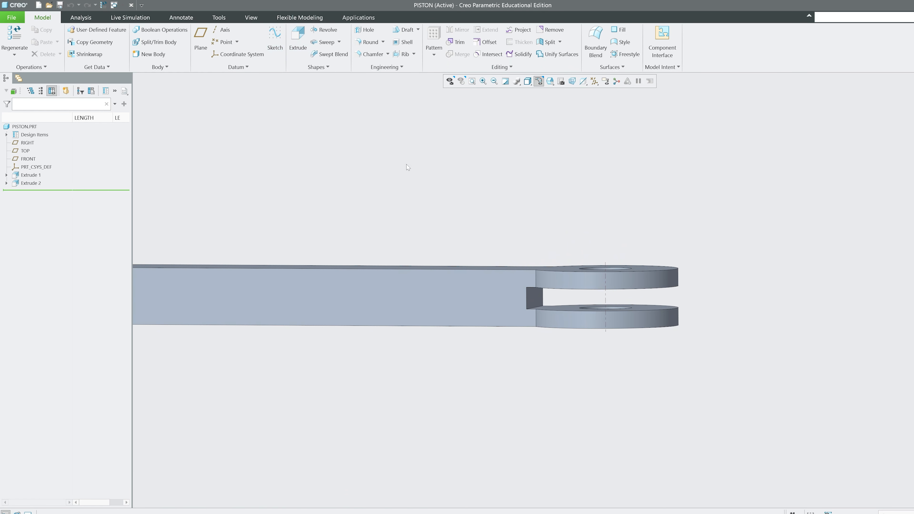
middle_click_drag(407, 164, 400, 180)
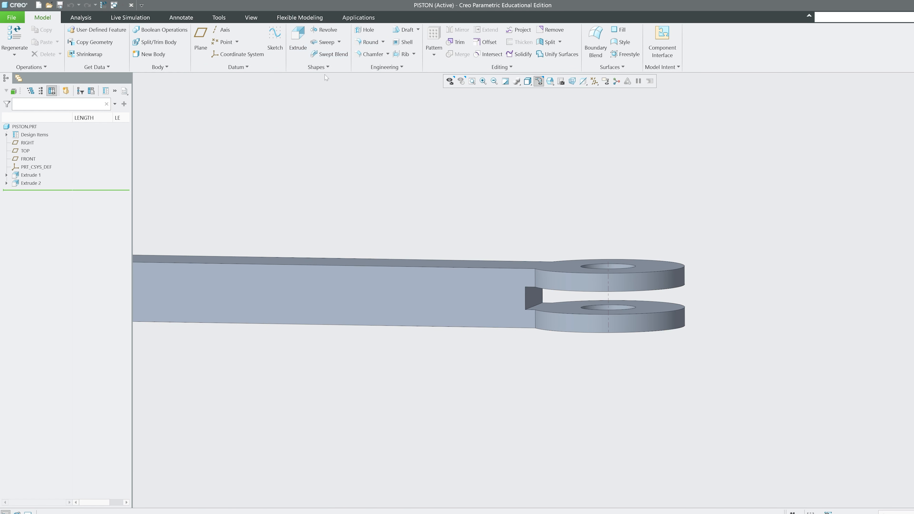
left_click(31, 183)
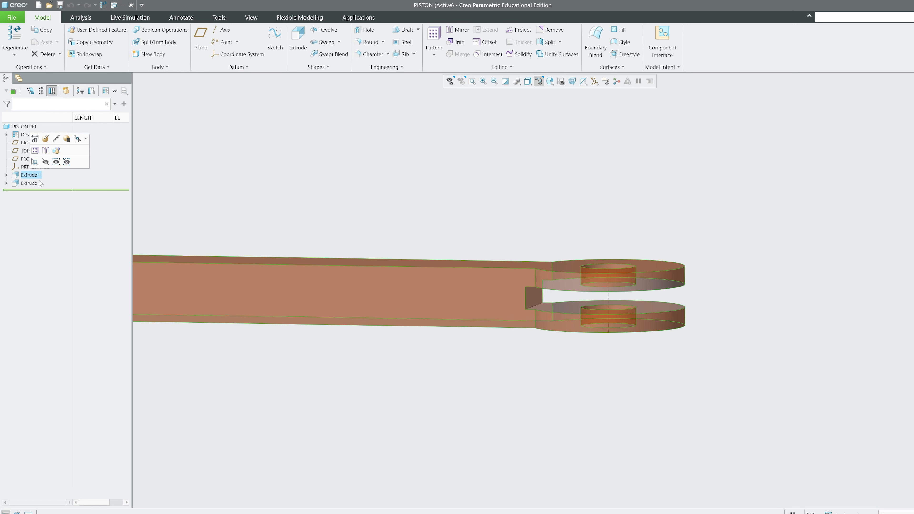
left_click(53, 146)
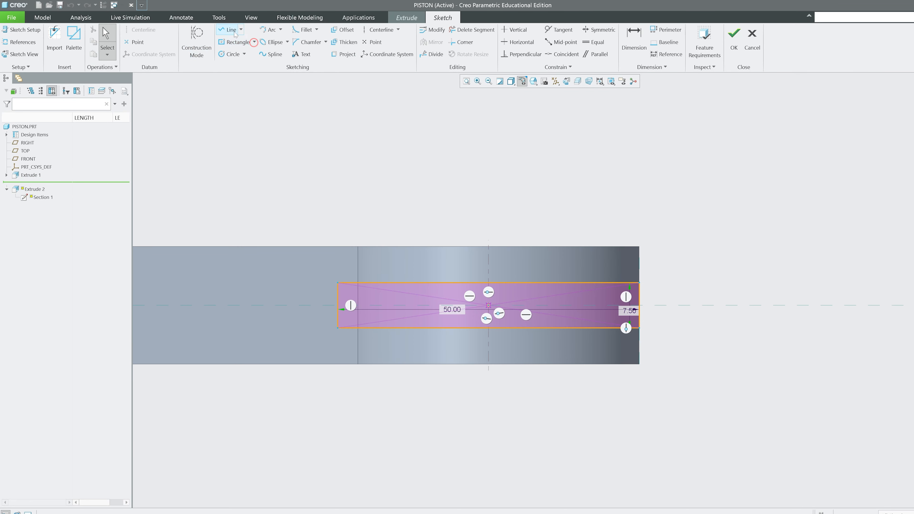
Step: Sketch a corner rectangle about 4.36 high above the existing slot rectangle, matching its width and reaching the rod's upper edge
left_click(254, 42)
left_click(225, 54)
left_click(639, 273)
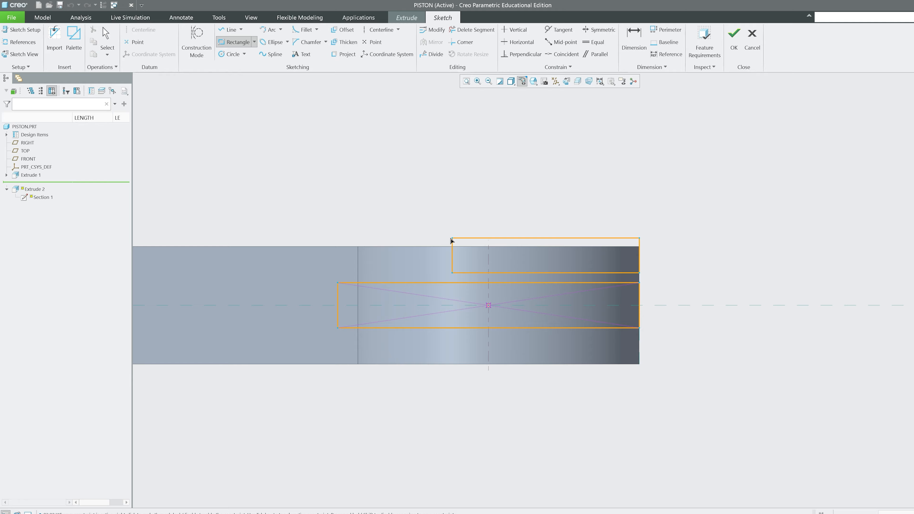
left_click(338, 247)
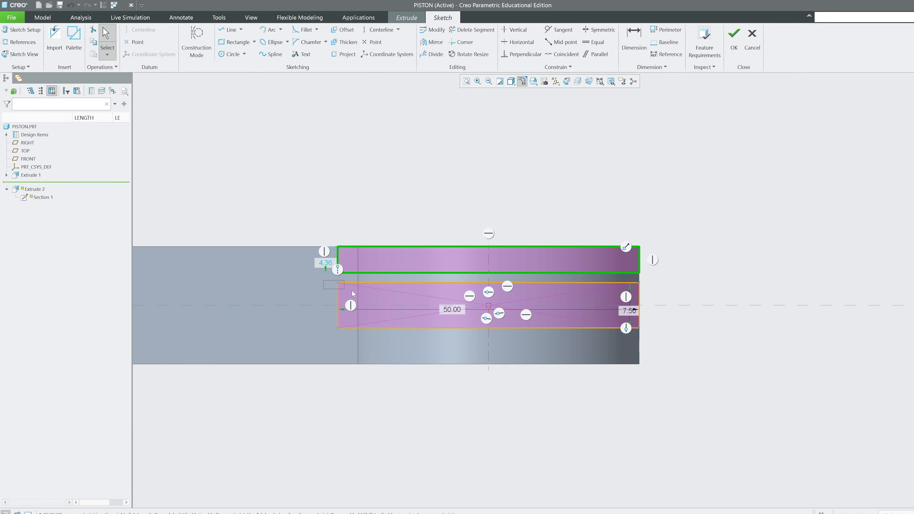
left_click(681, 253)
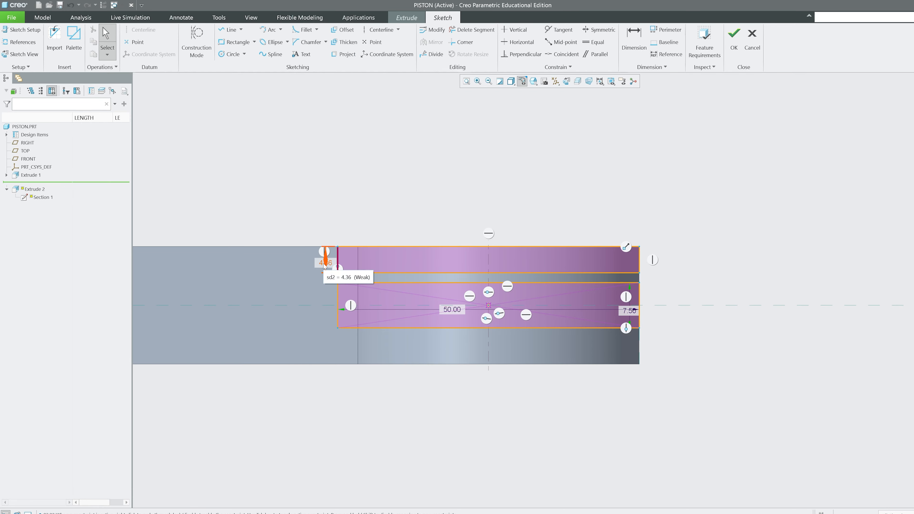
Step: Set the upper rectangle's height to 6.05
left_click_drag(323, 264, 335, 295)
double_click(324, 270)
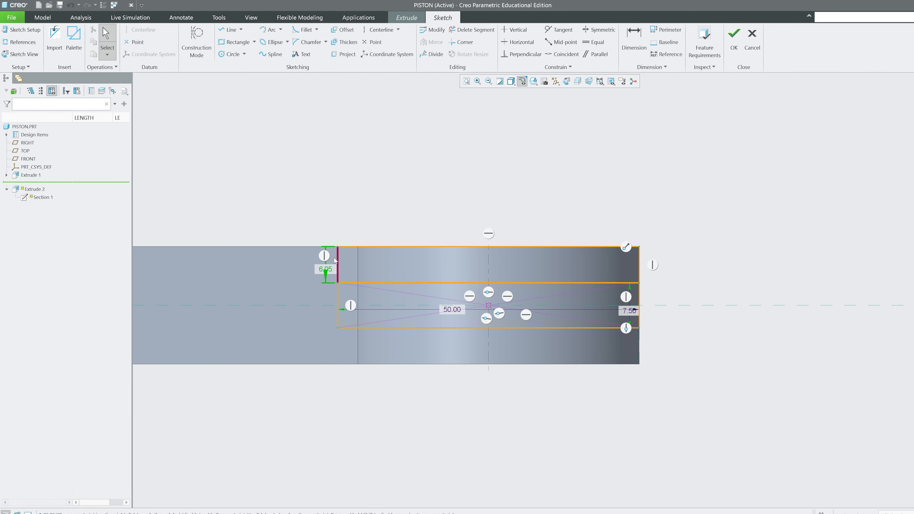
Step: Delete the segments of the original centred slot rectangle, keeping only the upper rectangle
scroll(372, 192, "up", 8)
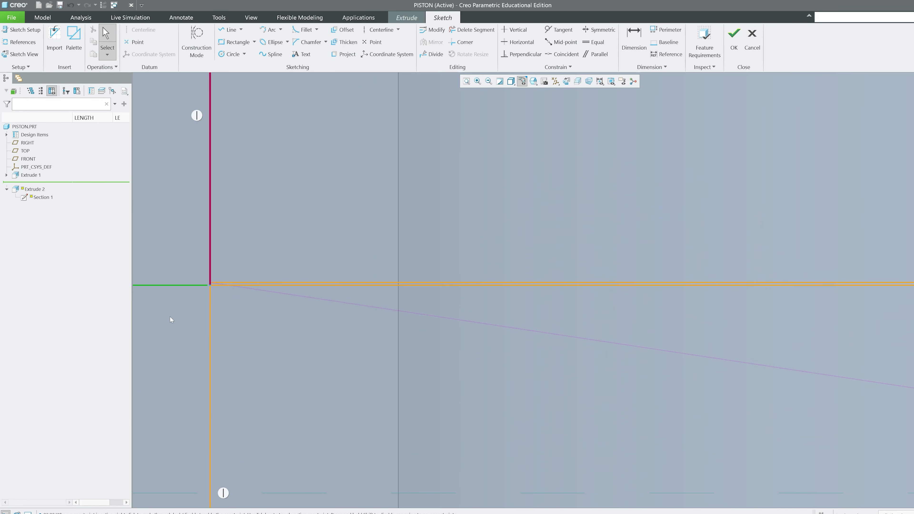
left_click(473, 31)
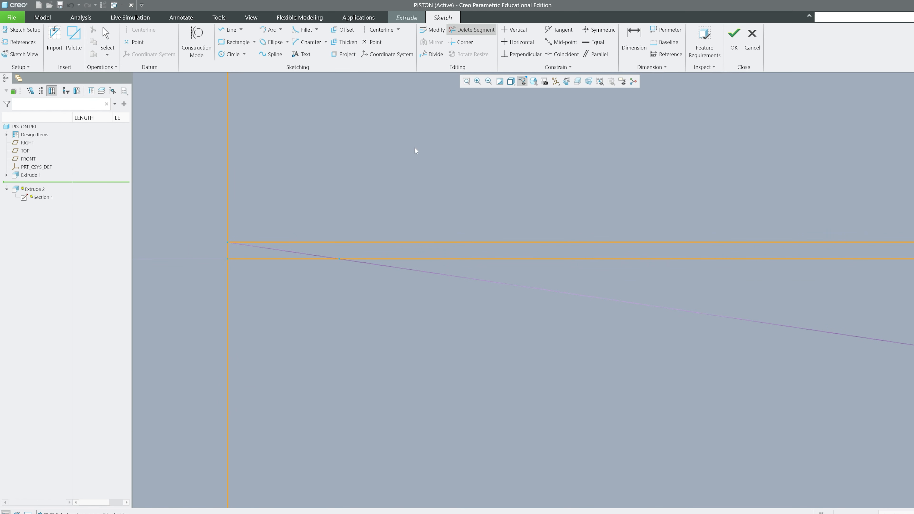
left_click(326, 242)
scroll(312, 219, "down", 3)
scroll(313, 227, "down", 3)
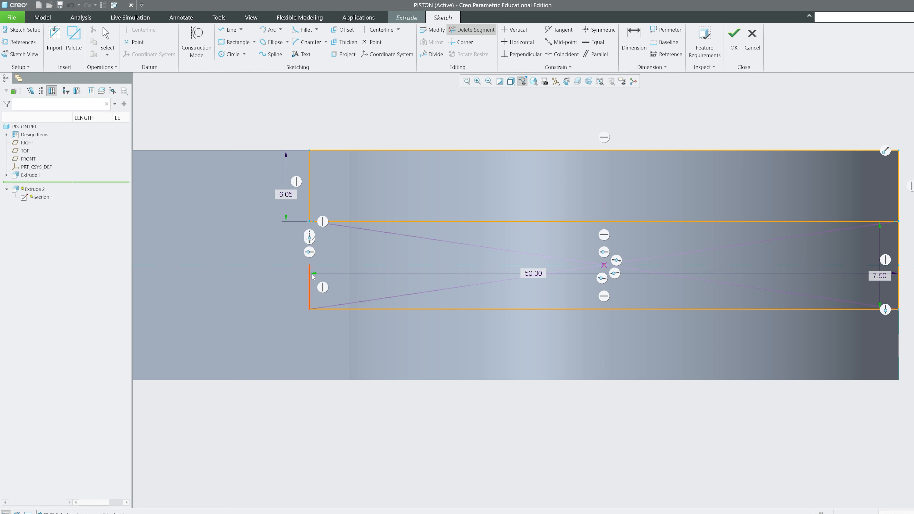
left_click(326, 310)
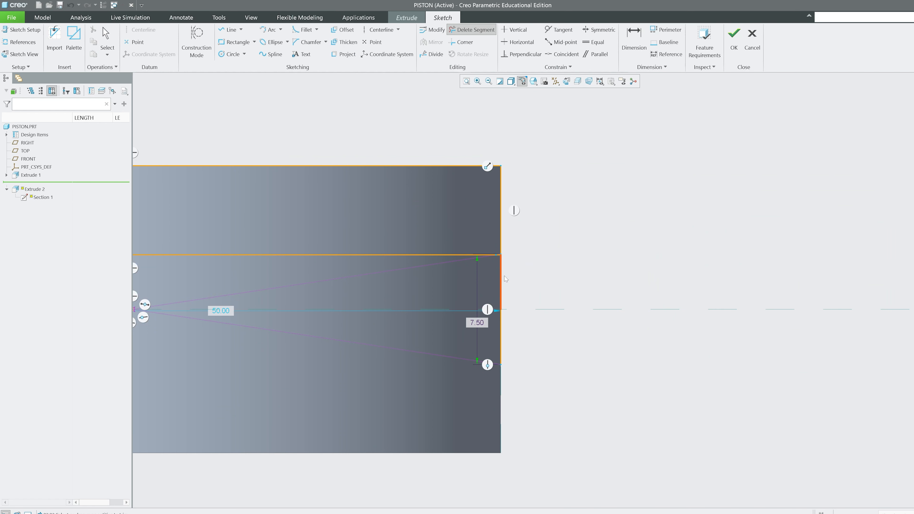
left_click(502, 276)
left_click(502, 329)
scroll(500, 254, "up", 10)
left_click(525, 252)
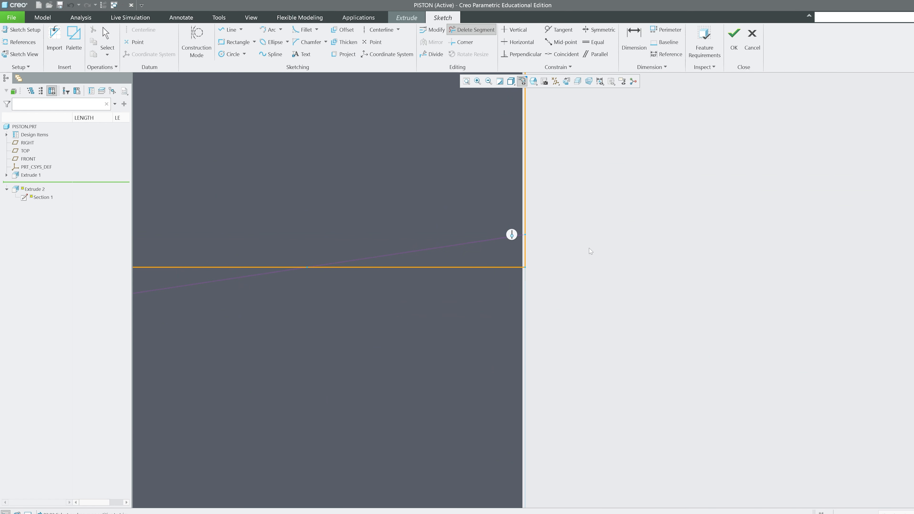
Step: Finish the section sketch and complete the redefined Extrude 2 cut
scroll(597, 251, "down", 3)
scroll(817, 271, "down", 8)
scroll(543, 318, "up", 8)
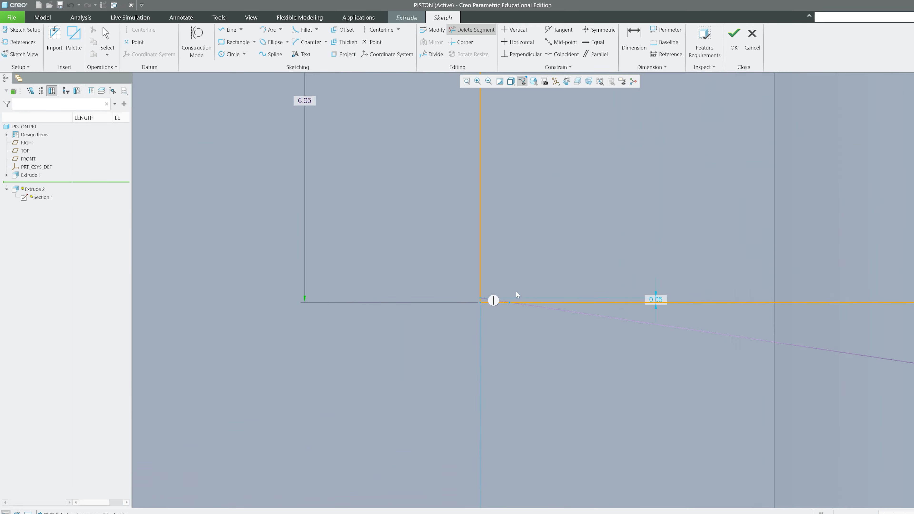
scroll(397, 305, "down", 8)
middle_click(475, 213)
left_click(743, 53)
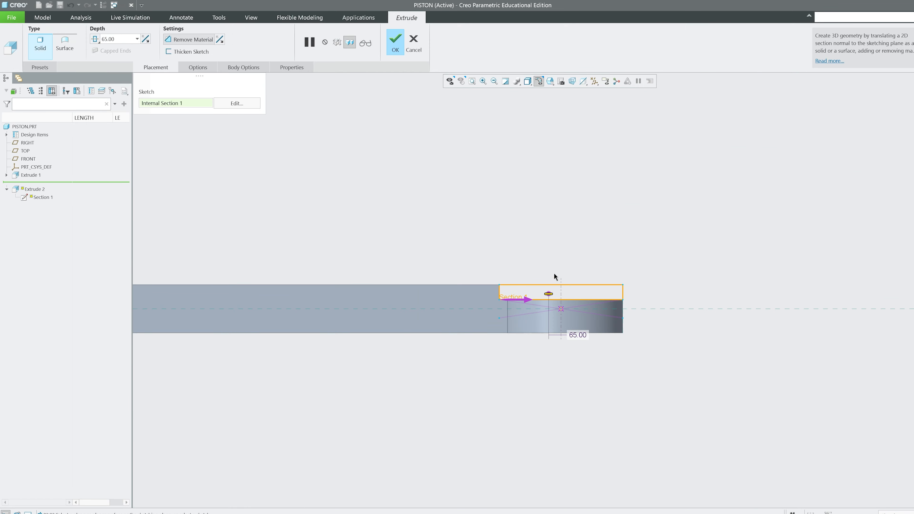
left_click(395, 40)
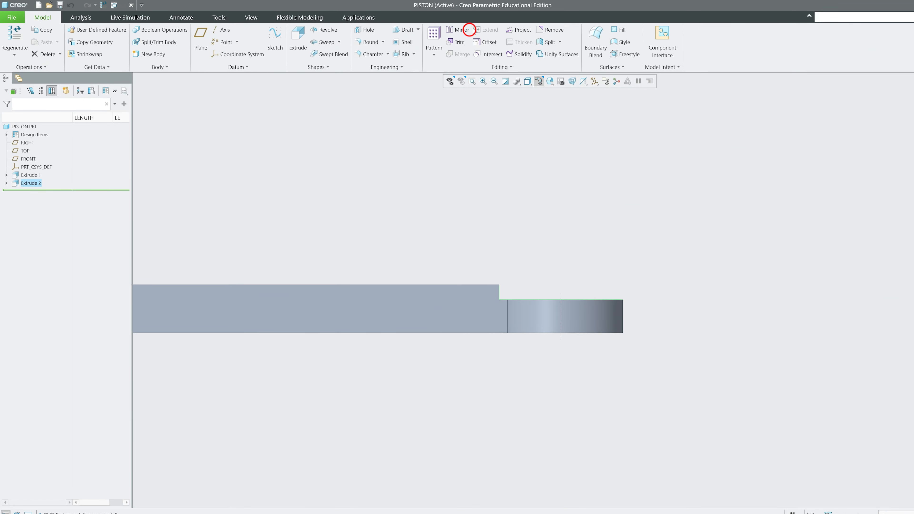
Step: Try to mirror the Extrude 2 cut about the TOP datum plane with datum plane display turned on
left_click(459, 29)
left_click(593, 82)
left_click(563, 132)
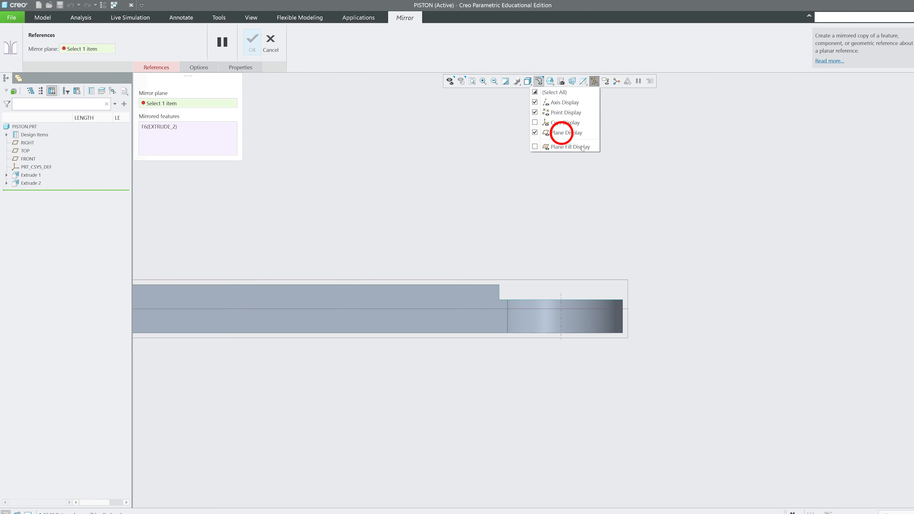
left_click(621, 310)
middle_click(691, 272)
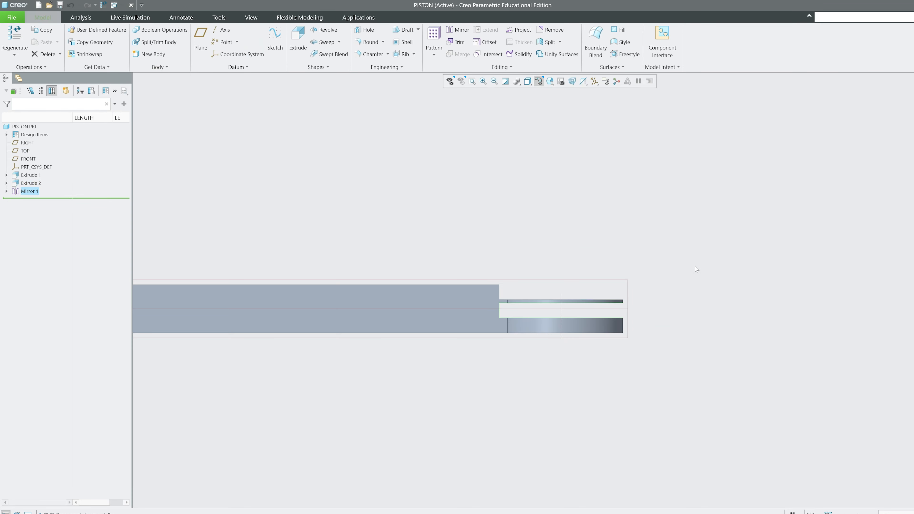
key("ctrl+z")
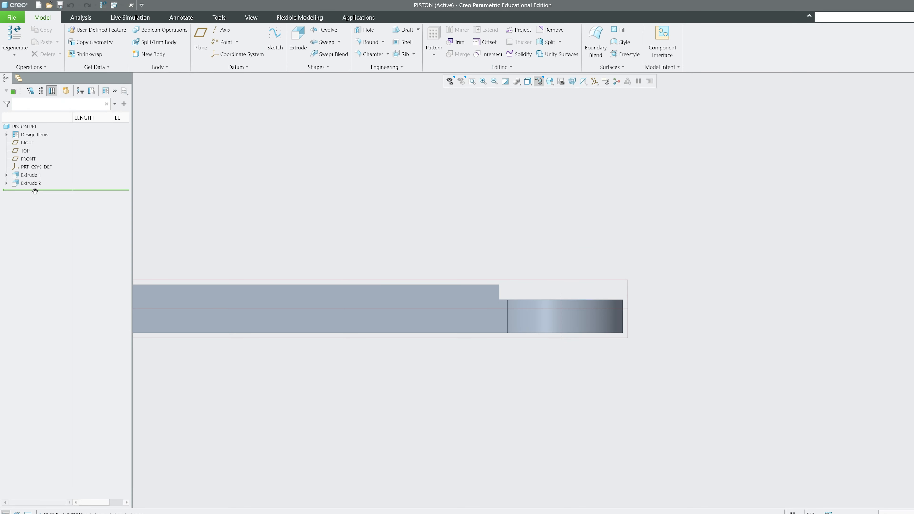
middle_click_drag(459, 178, 514, 184)
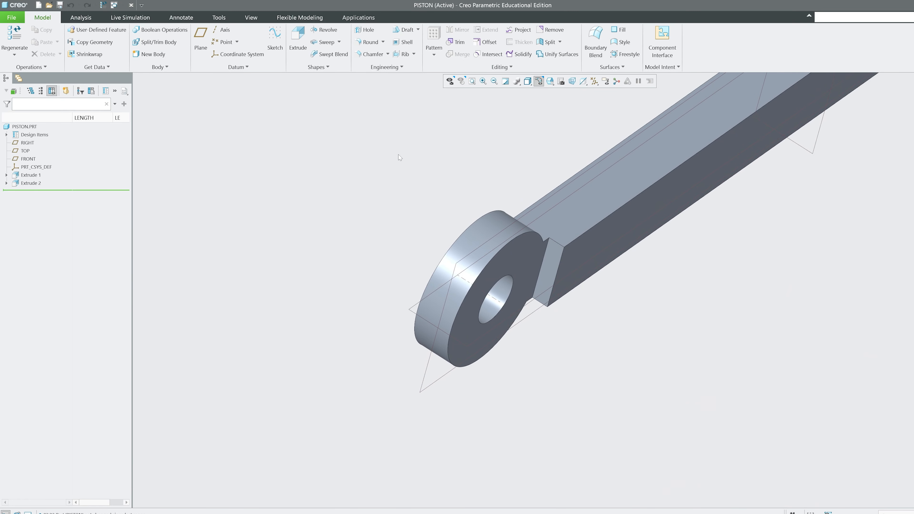
middle_click_drag(401, 157, 387, 155)
left_click(31, 183)
left_click(462, 31)
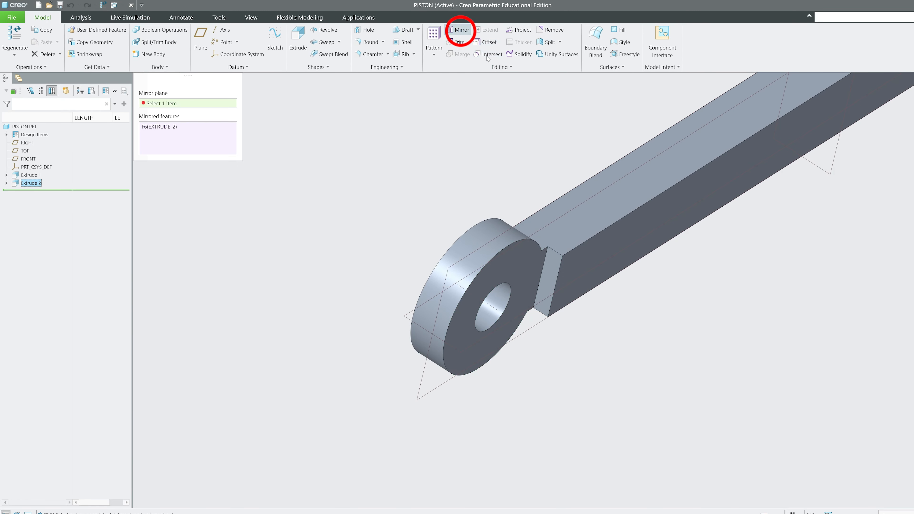
middle_click_drag(598, 165, 386, 194)
left_click(513, 201)
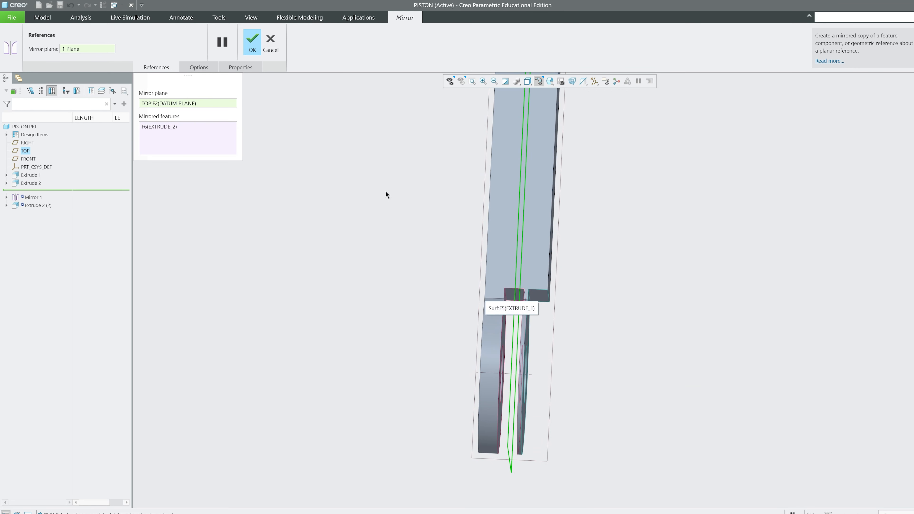
left_click(271, 42)
left_click(486, 281)
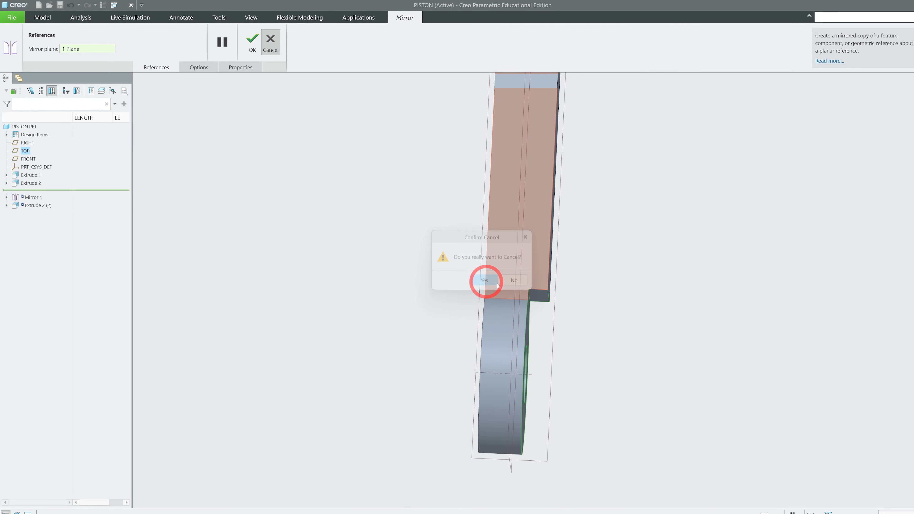
Step: Redefine the Extrude 2 section by mirroring the upper rectangle about the horizontal centreline, and complete the cut
left_click(33, 183)
left_click(50, 157)
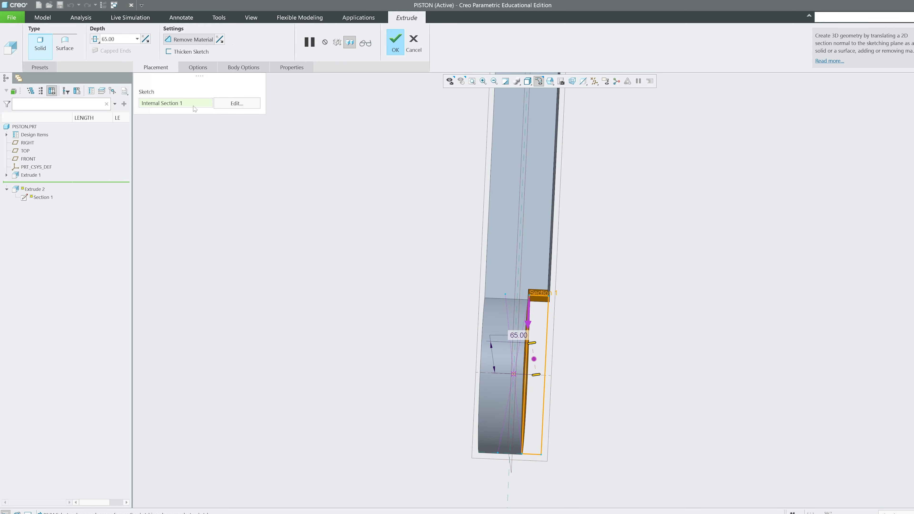
left_click(233, 103)
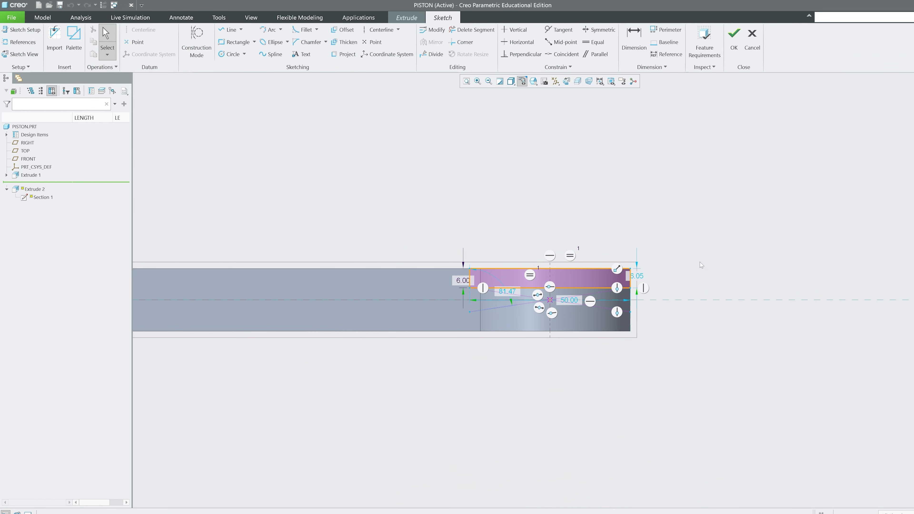
scroll(630, 290, "down", 2)
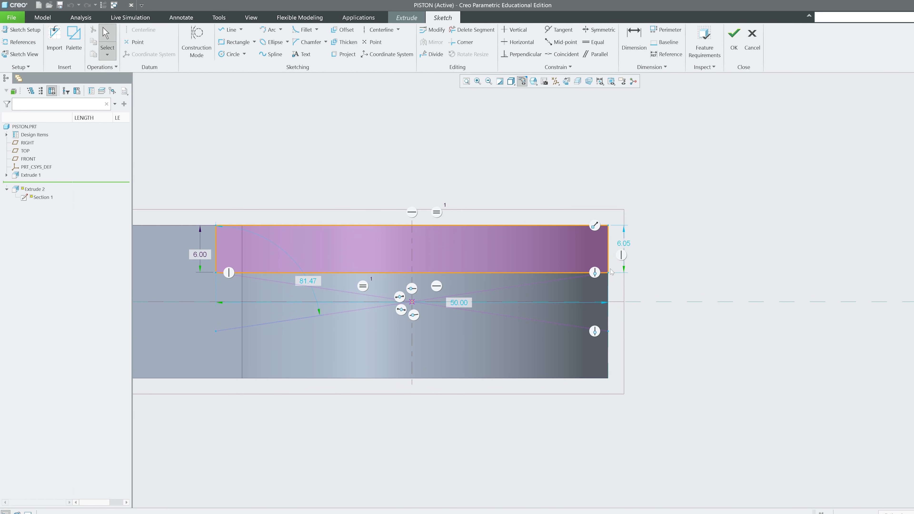
key("ctrl+a")
left_click(433, 42)
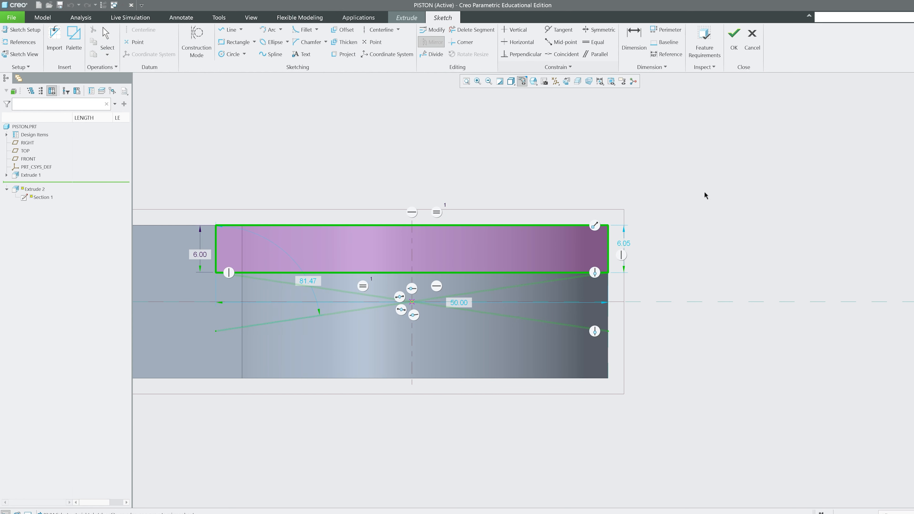
left_click(662, 297)
left_click(732, 51)
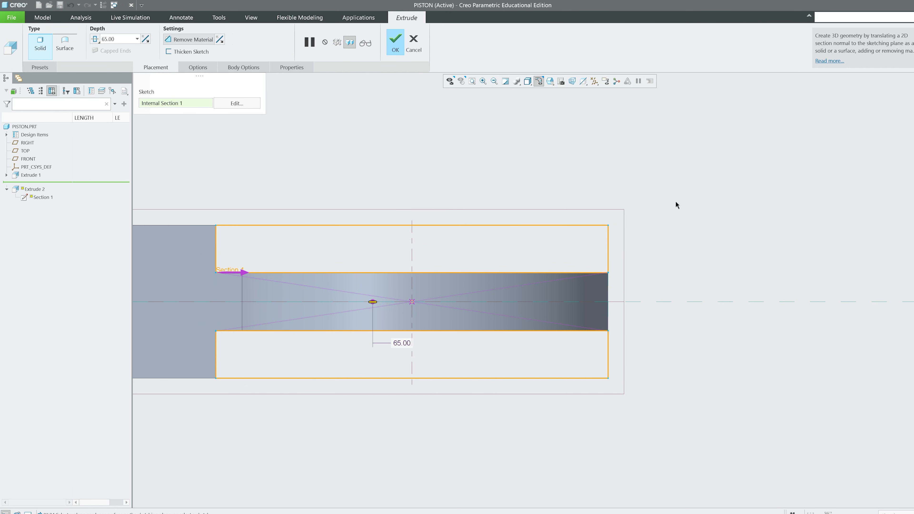
left_click(395, 46)
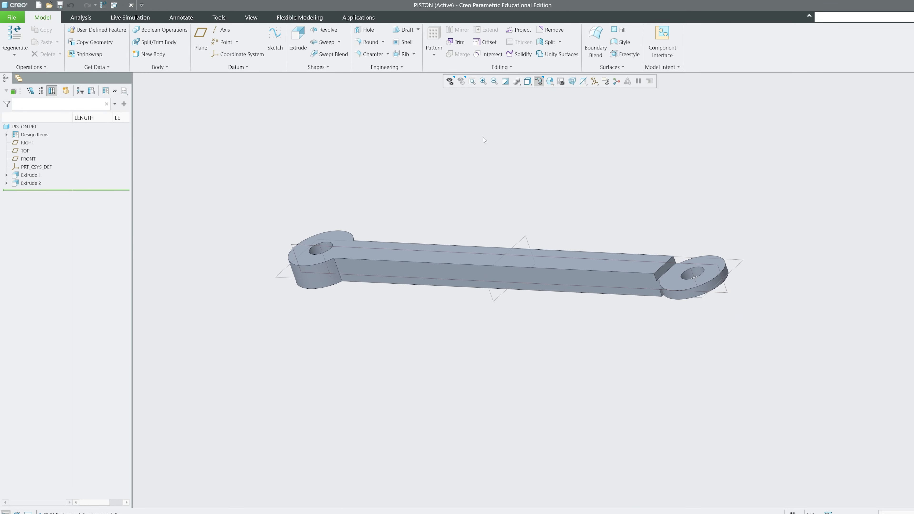
Step: Close the PISTON window and examine the square opening of the bearing beside the lower wheel in SCOTCHVSSINGLE
left_click(252, 17)
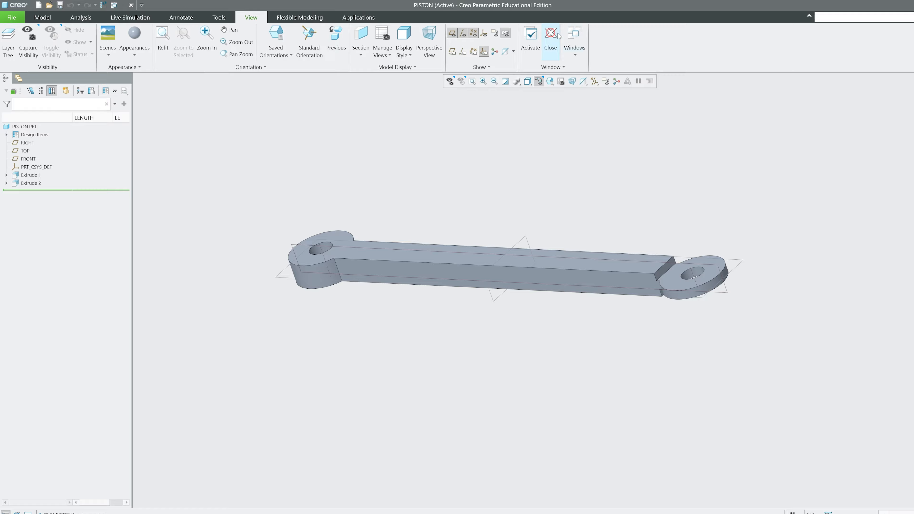
left_click(551, 40)
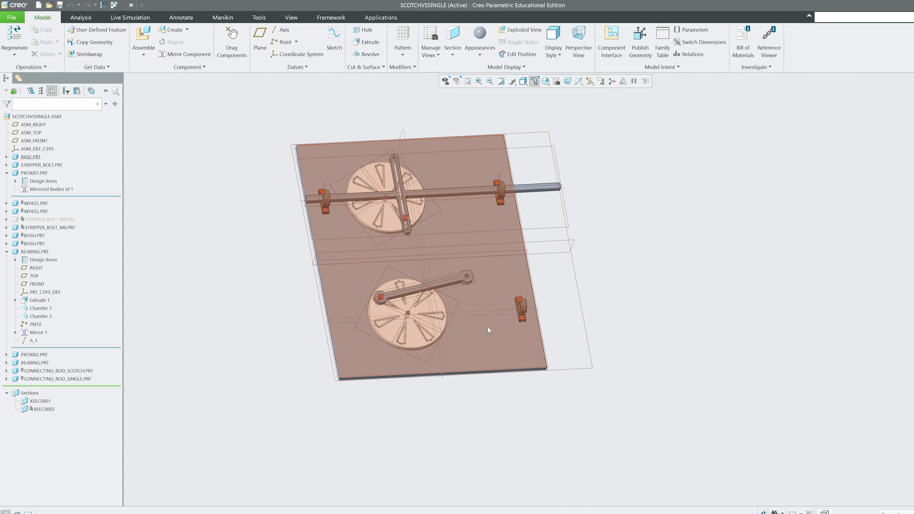
scroll(508, 320, "down", 13)
scroll(569, 288, "up", 5)
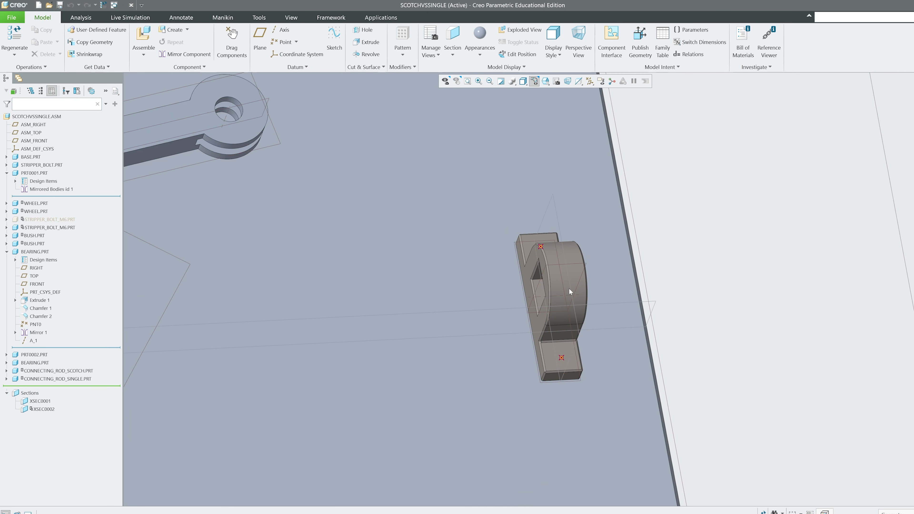
middle_click_drag(559, 301, 571, 319)
scroll(542, 293, "down", 6)
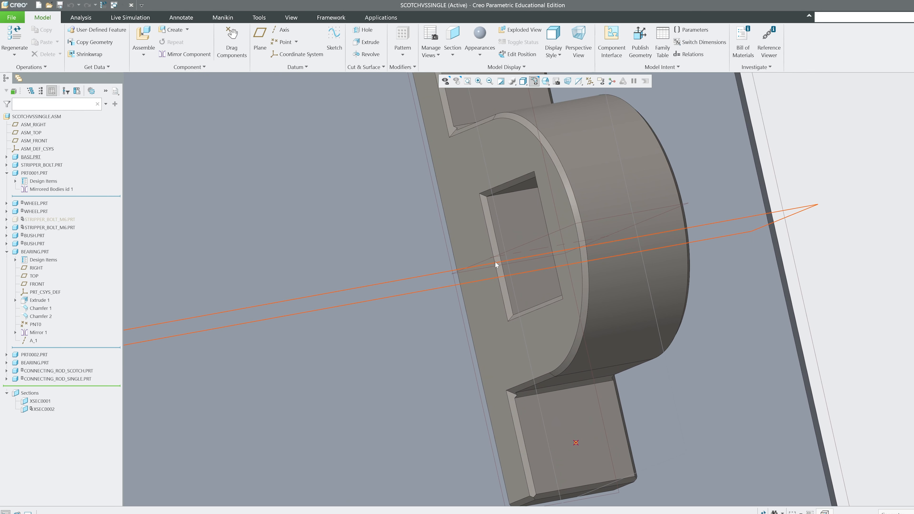
scroll(722, 242, "up", 10)
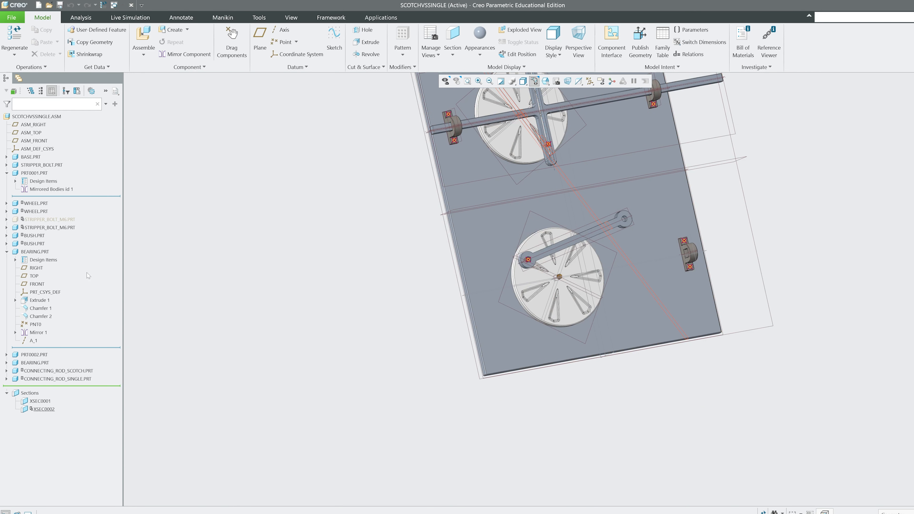
Step: Reopen piston.prt and start a datum axis normal to the RIGHT plane, activating its offset references
left_click(11, 17)
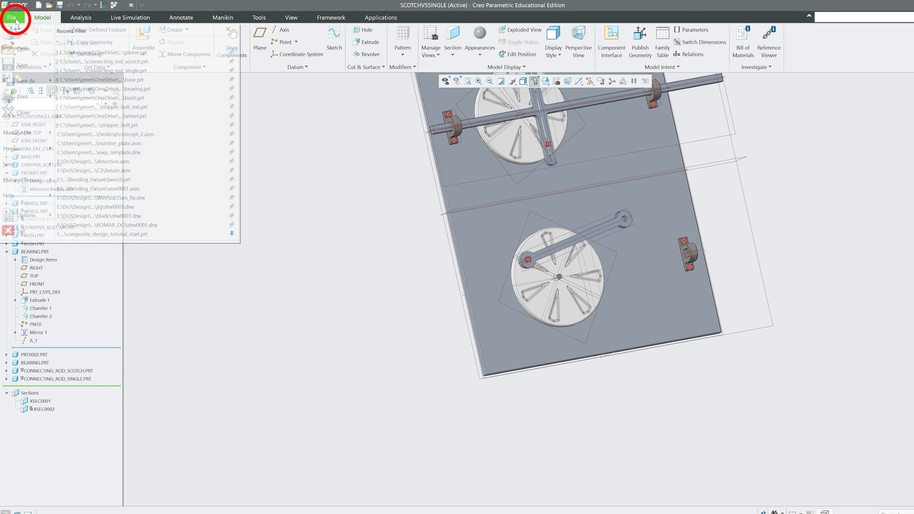
left_click(117, 56)
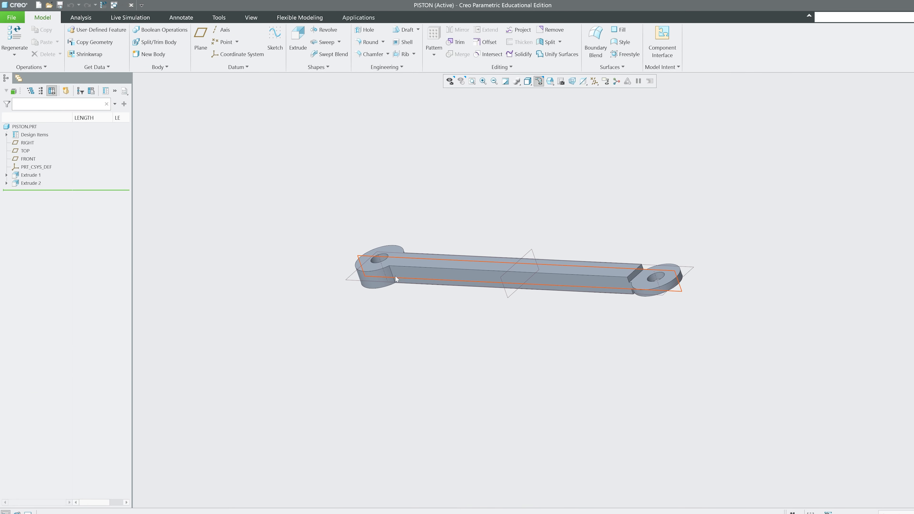
scroll(378, 264, "down", 5)
mouse_move(379, 261)
middle_mouse_down()
mouse_move(427, 240)
mouse_move(447, 163)
mouse_move(453, 212)
mouse_move(453, 157)
mouse_move(451, 220)
mouse_move(477, 230)
mouse_move(509, 226)
middle_mouse_up()
left_click(226, 30)
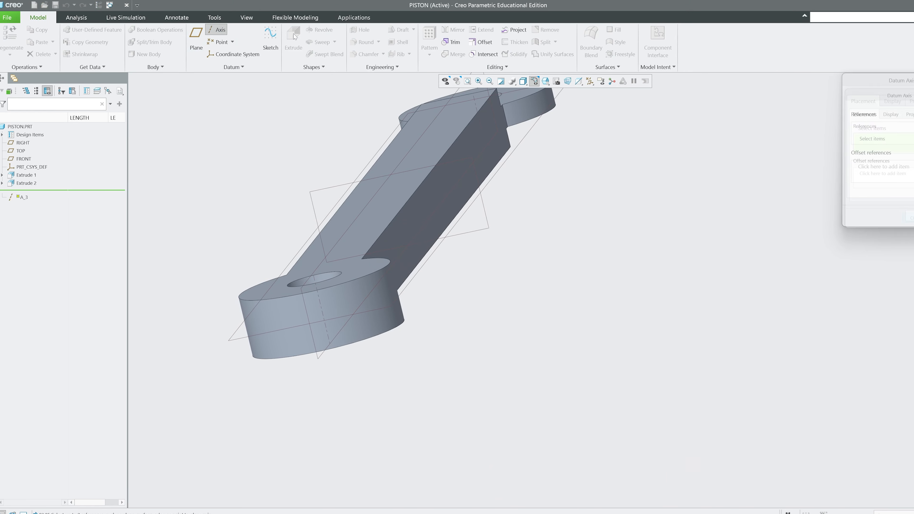
left_click(319, 189)
scroll(380, 315, "down", 4)
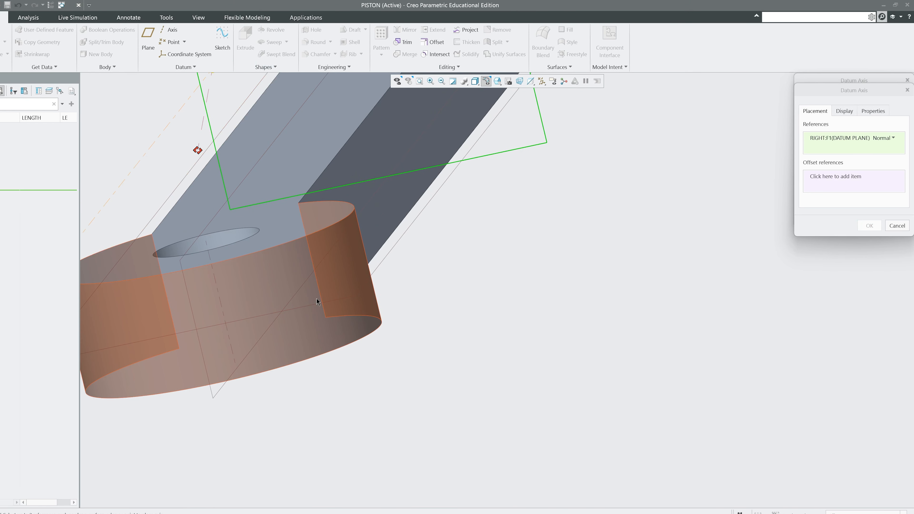
scroll(317, 302, "up", 4)
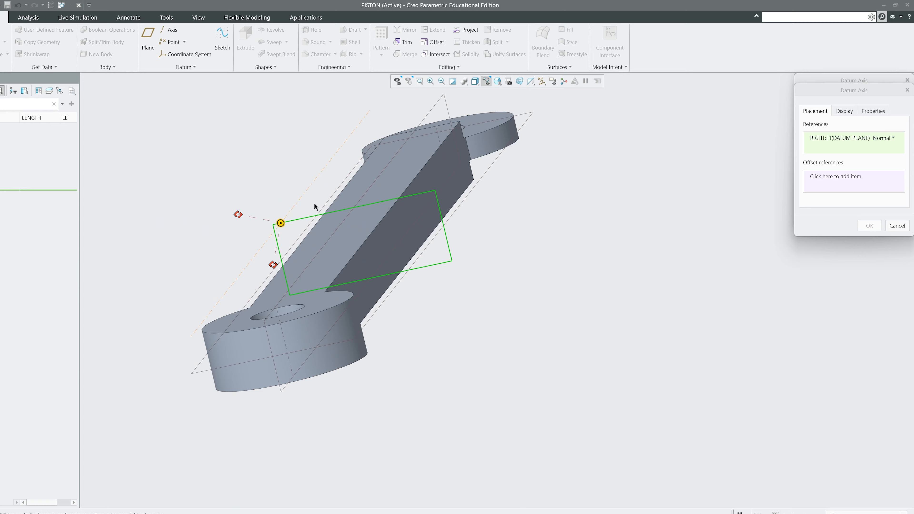
right_click(251, 160)
left_click(217, 164)
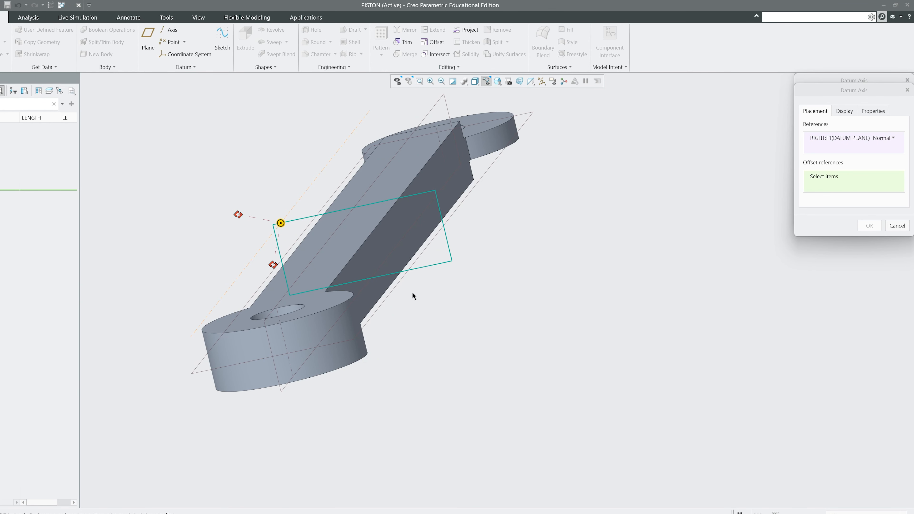
Step: Reference the axis offsets to the rod's flat underside face and the FRONT datum plane
middle_click_drag(414, 296, 511, 325)
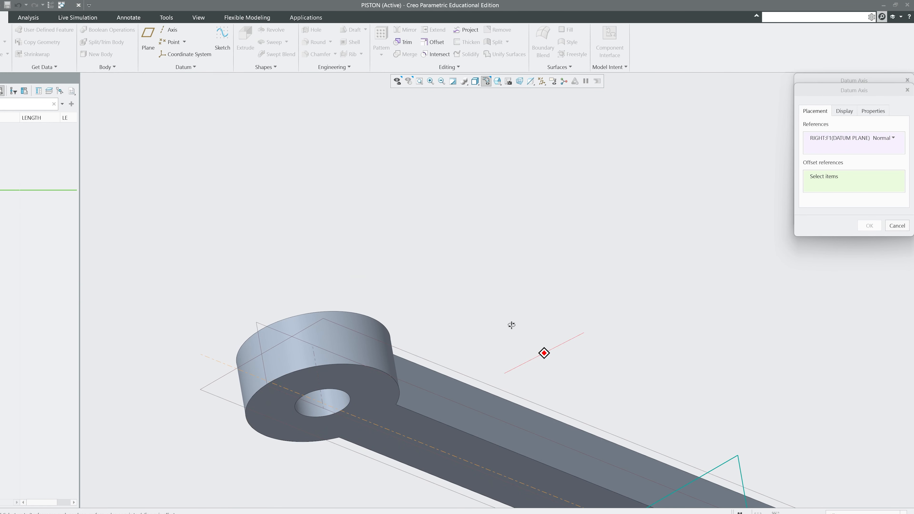
left_click(373, 396)
scroll(373, 307, "up", 3)
middle_click_drag(367, 228, 394, 259)
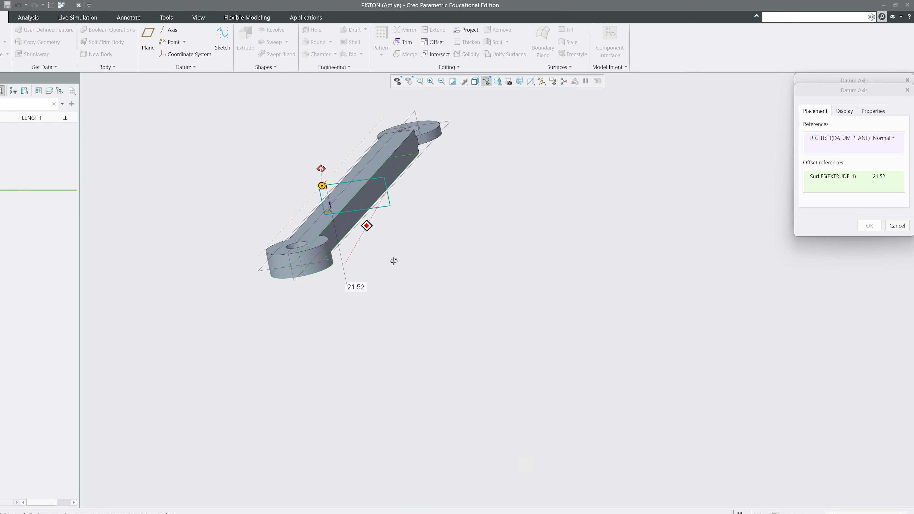
scroll(306, 258, "down", 5)
left_click(296, 248)
scroll(333, 374, "up", 4)
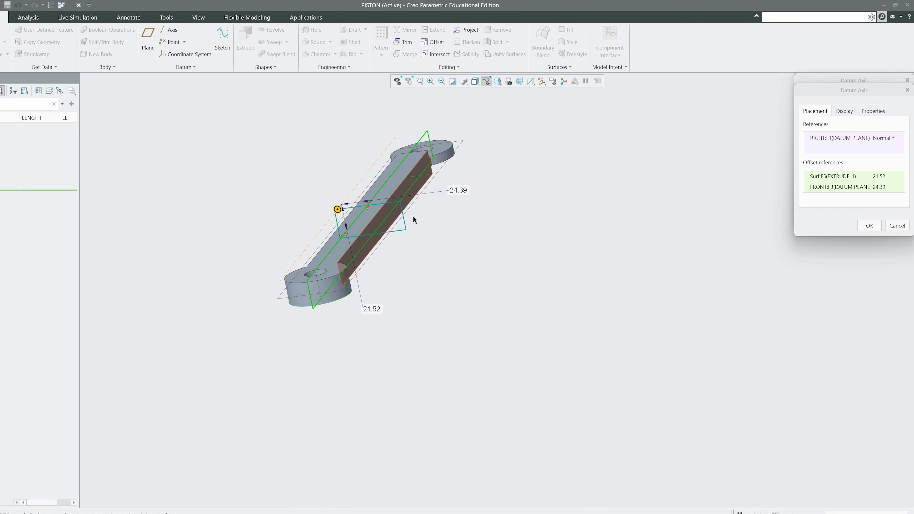
Step: Set both axis offsets to 0 and create the datum axis
double_click(458, 190)
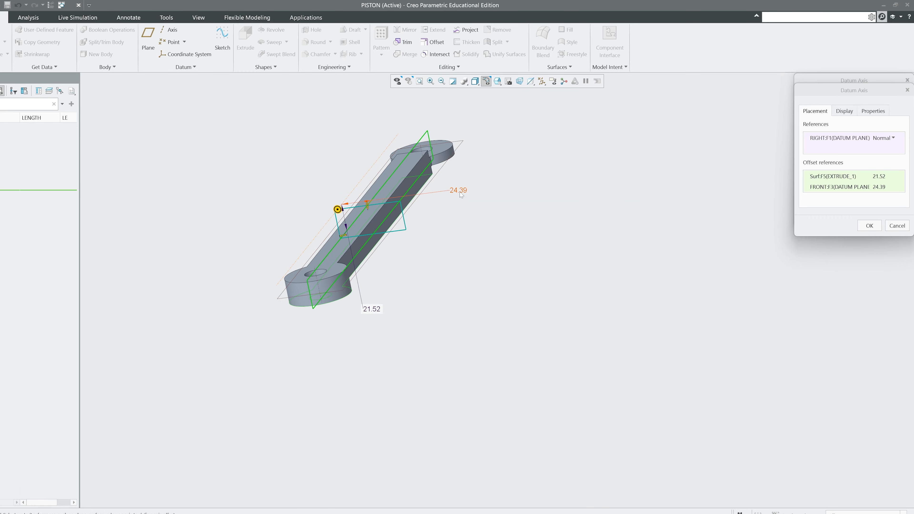
type("0")
key("Return")
double_click(404, 298)
type("0")
key("Return")
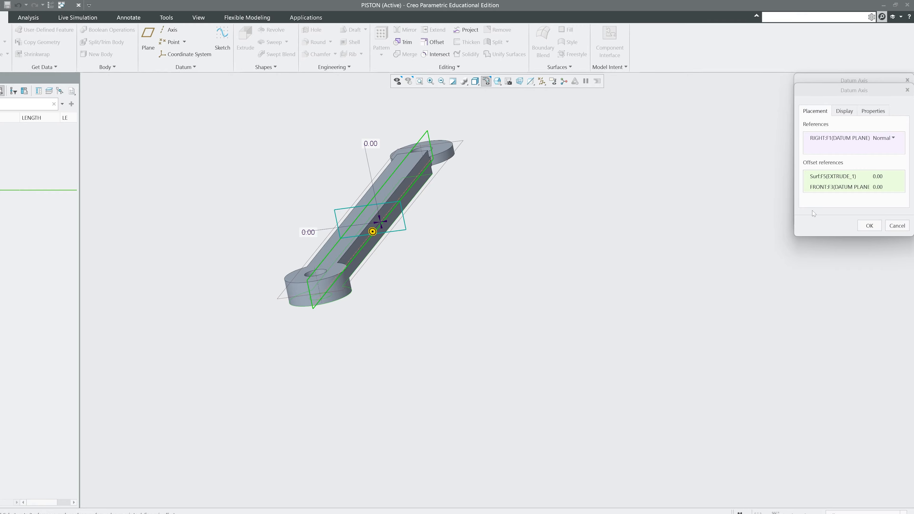
left_click(870, 225)
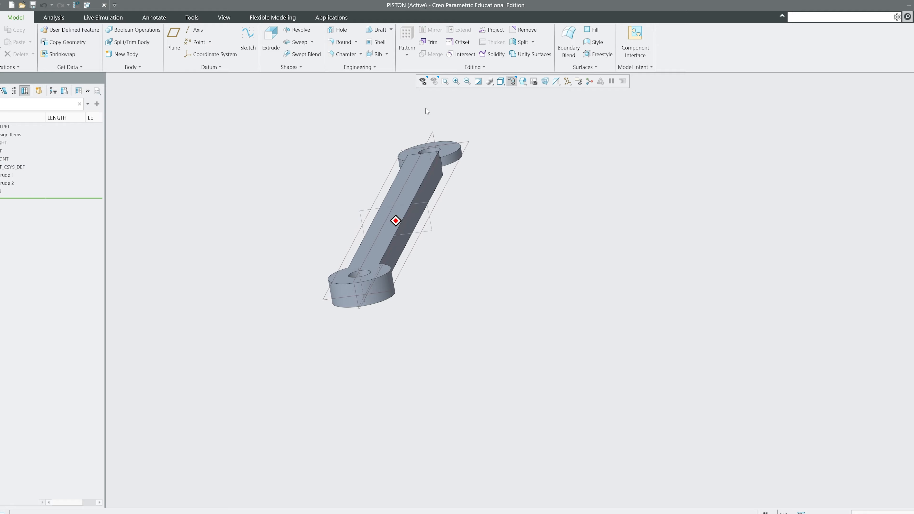
Step: Close the PISTON window and hide all datum axes, points, coordinate systems and planes in SCOTCHVSSINGLE
middle_click_drag(426, 108, 340, 145)
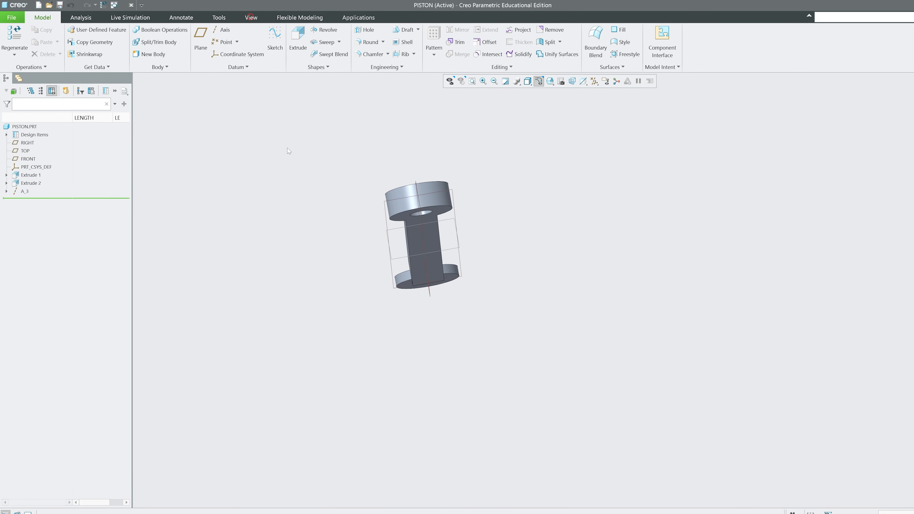
left_click(251, 17)
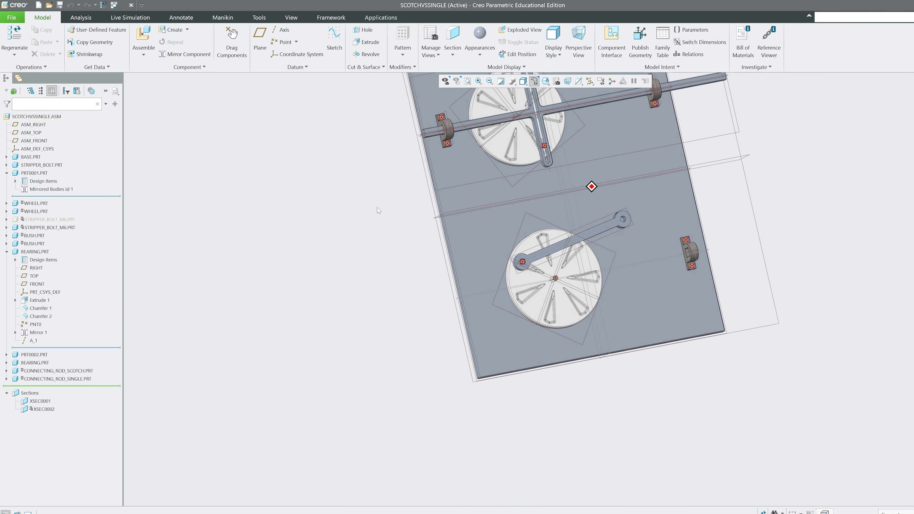
middle_click_drag(377, 207, 401, 124)
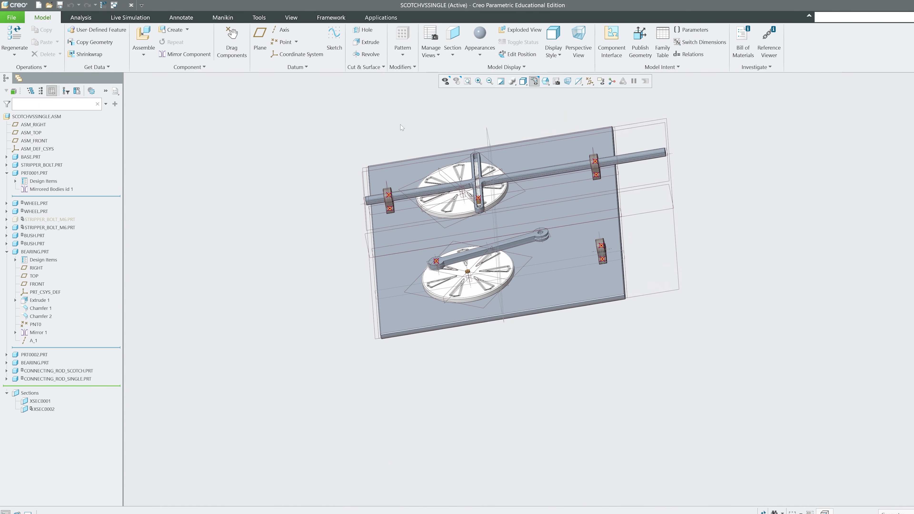
left_click(589, 81)
left_click(542, 95)
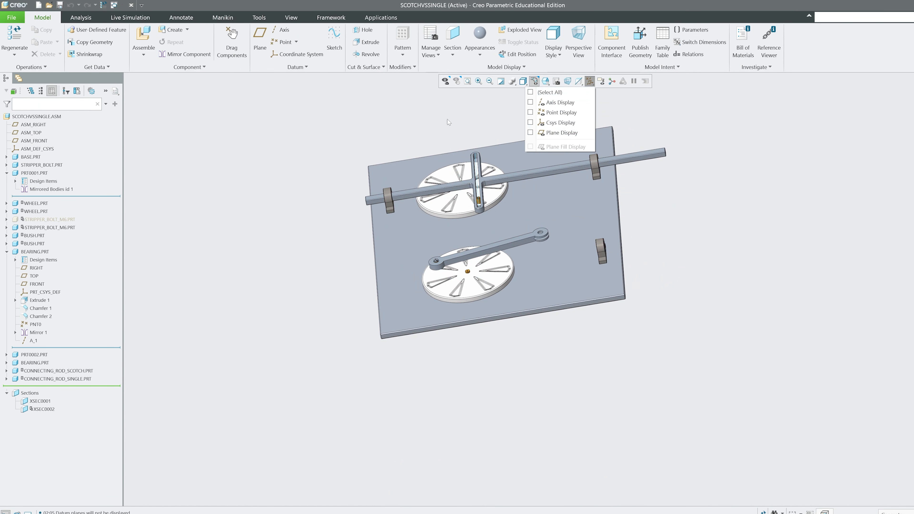
left_click(449, 120)
Step: Insert piston.prt into the assembly, picking it from the thumbnail file view, and leave it packaged without constraints
scroll(492, 229, "down", 2)
middle_click_drag(486, 208, 489, 241)
left_click(143, 34)
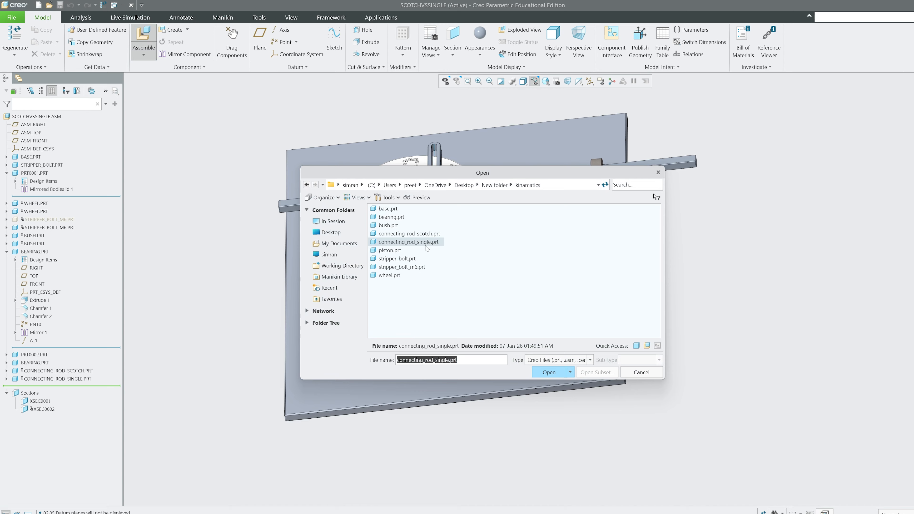
right_click(489, 217)
left_click(474, 232)
left_click(314, 242)
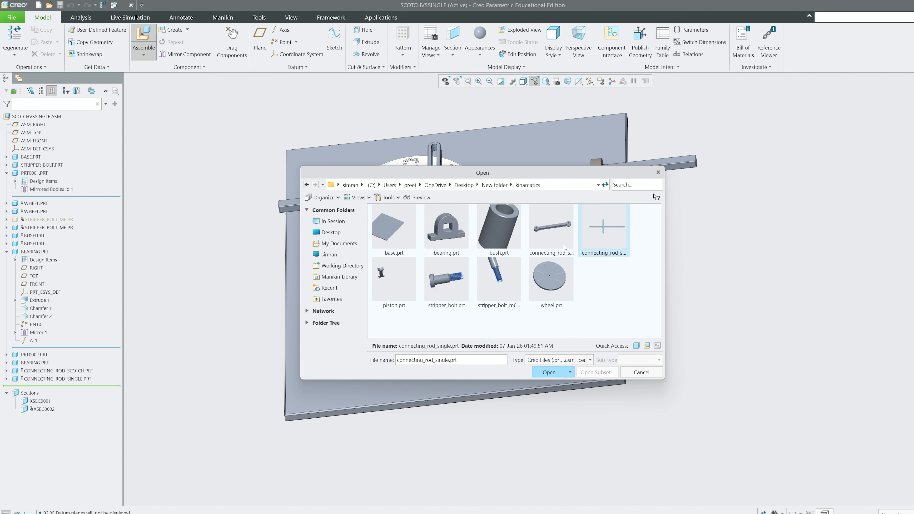
left_click_drag(540, 173, 438, 251)
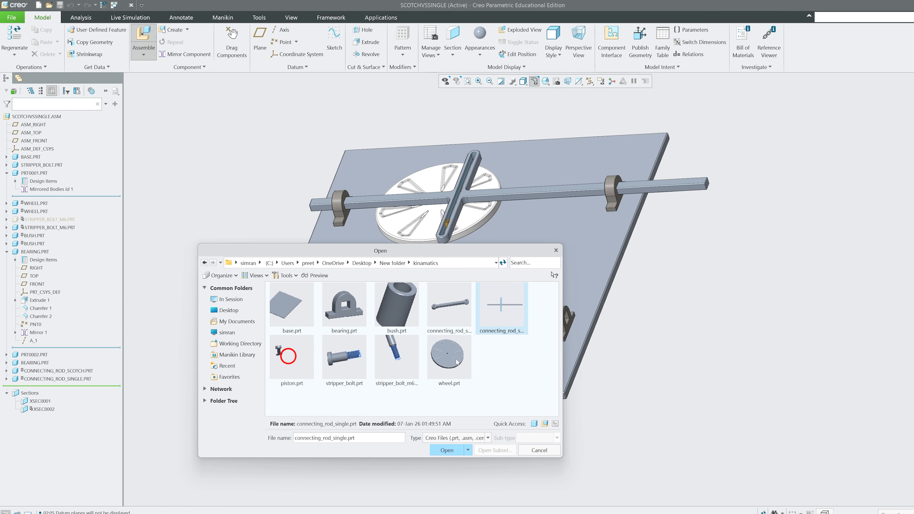
double_click(288, 356)
left_click(453, 41)
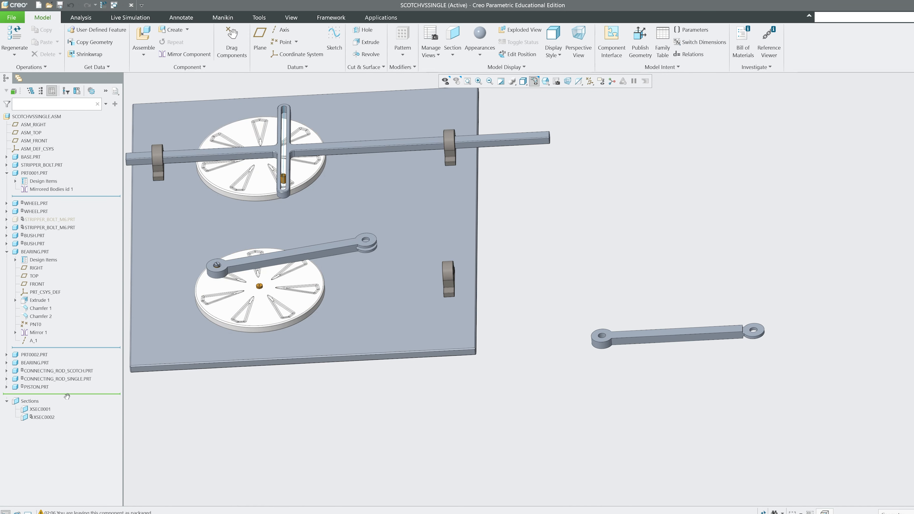
Step: Reorder PISTON.PRT ahead of CONNECTING_ROD_SINGLE.PRT in the model tree and open its placement definition for editing
left_click_drag(74, 380, 74, 383)
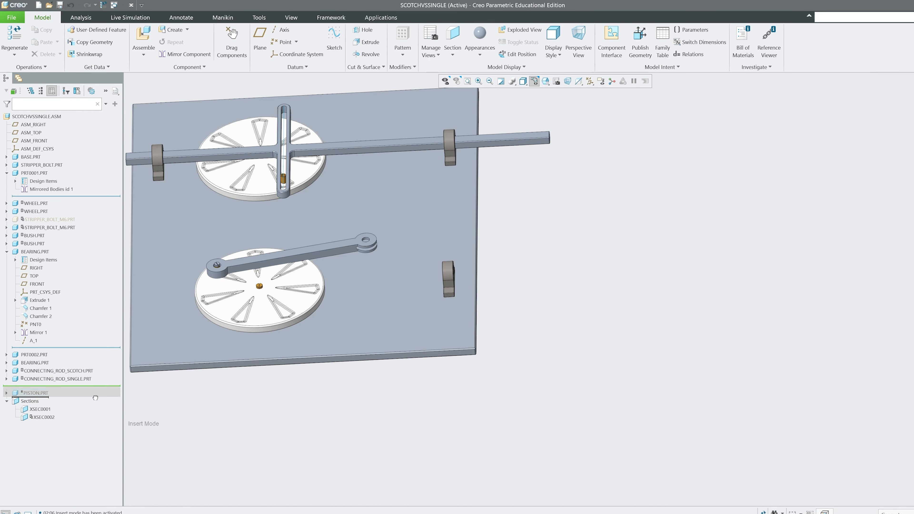
left_click_drag(95, 398, 36, 382)
left_click(33, 387)
left_click(72, 351)
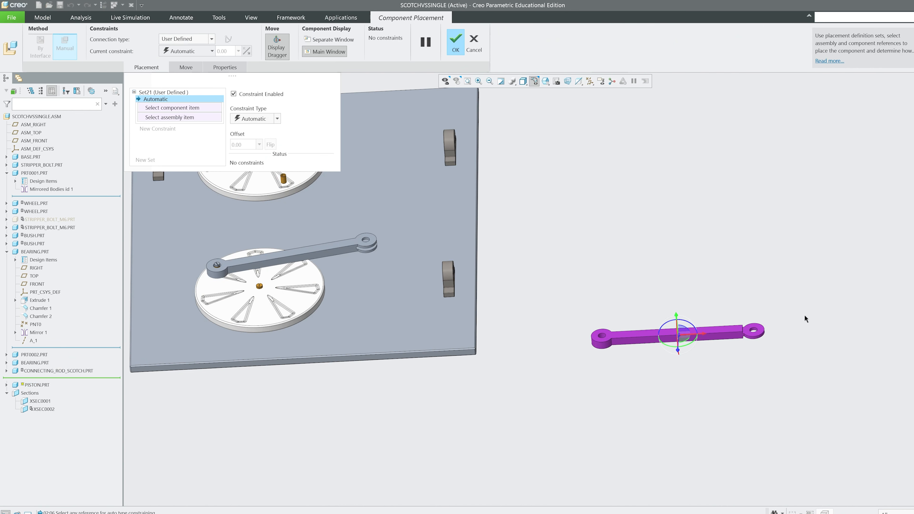
Step: Show only the datum axes and set the piston's connection type to Slider
scroll(504, 389, "up", 3)
left_click(590, 81)
left_click(572, 102)
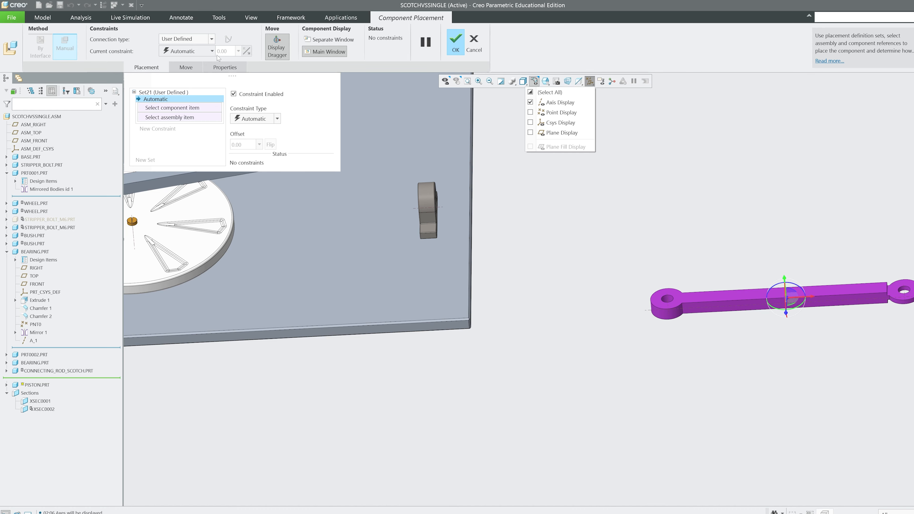
left_click(187, 39)
left_click(190, 72)
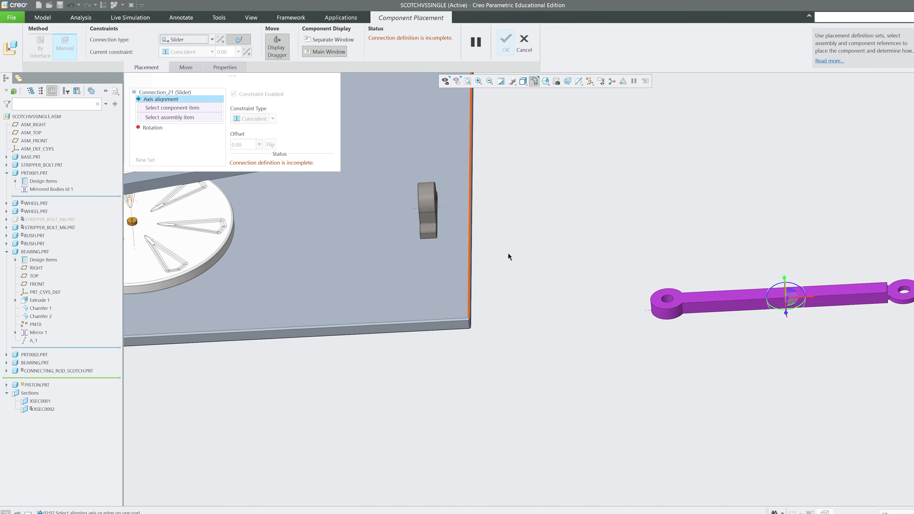
Step: Try aligning the piston's lengthwise datum axis with the PRT0002 bearing's axis for the slider connection
scroll(707, 319, "up", 5)
left_click(658, 287)
scroll(658, 286, "down", 5)
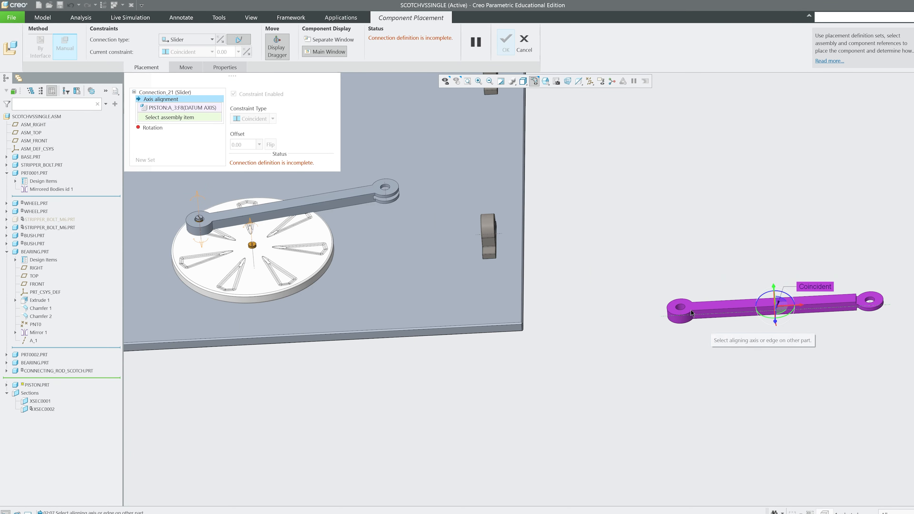
scroll(452, 229, "up", 8)
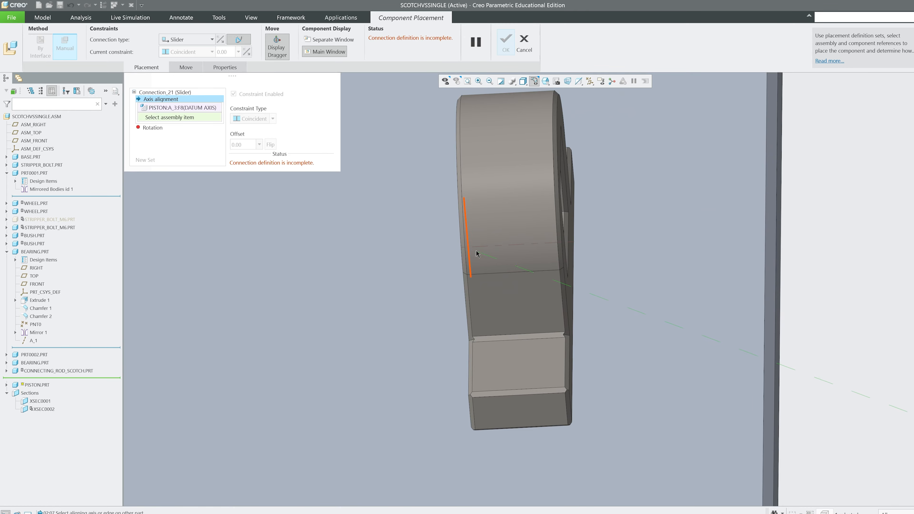
left_click(460, 243)
scroll(459, 243, "down", 8)
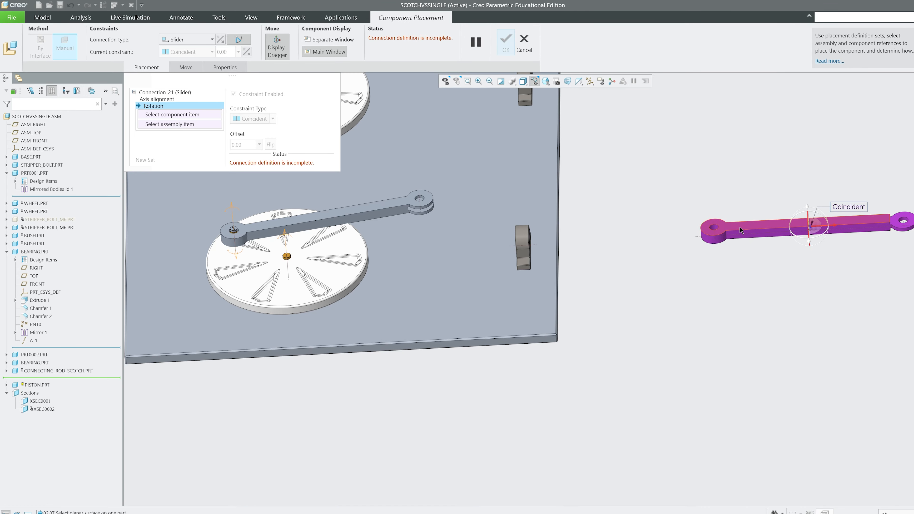
Step: Slide the piston toward the PRT0002 bearing, and remove both references from the slider's axis alignment
middle_click_drag(725, 235, 680, 232)
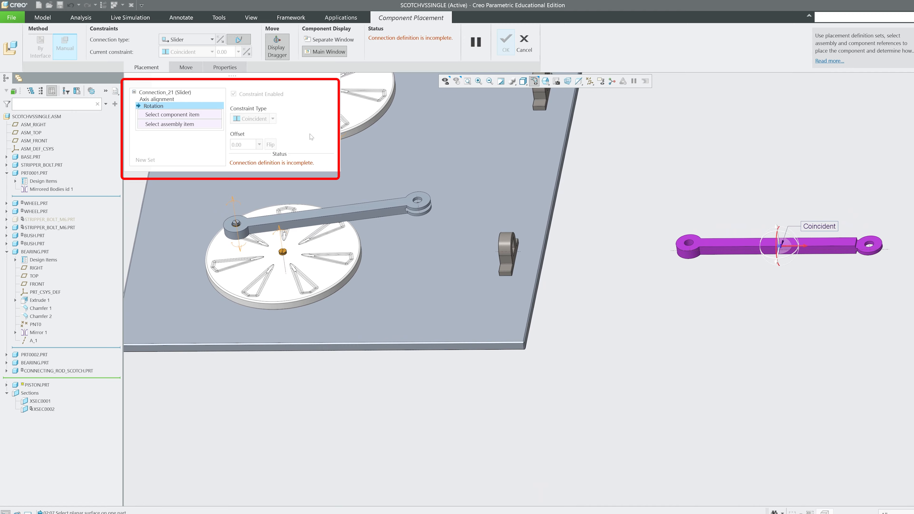
left_click(165, 98)
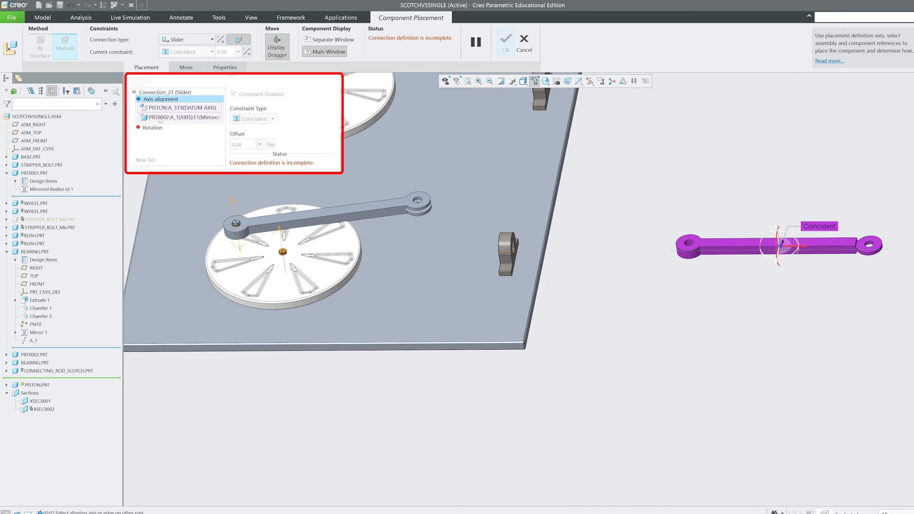
left_click(156, 128)
left_click_drag(806, 247, 541, 247)
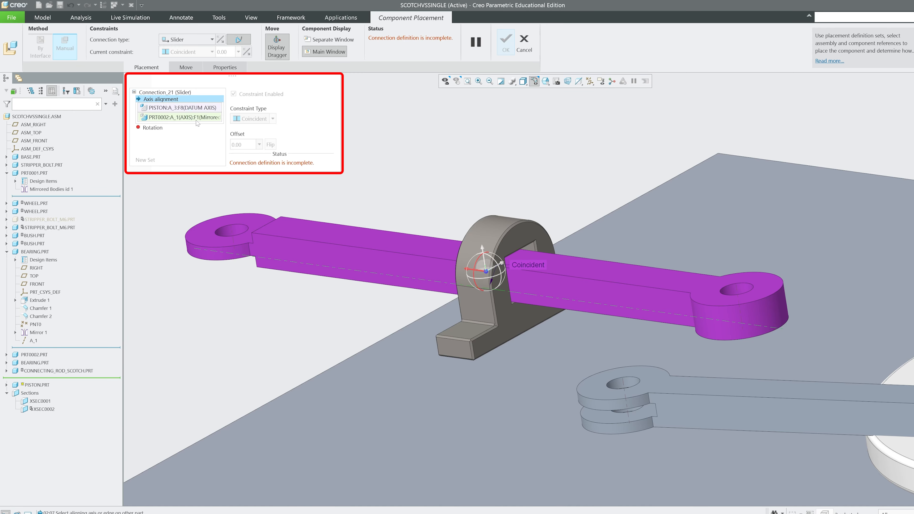
right_click(197, 121)
left_click(177, 126)
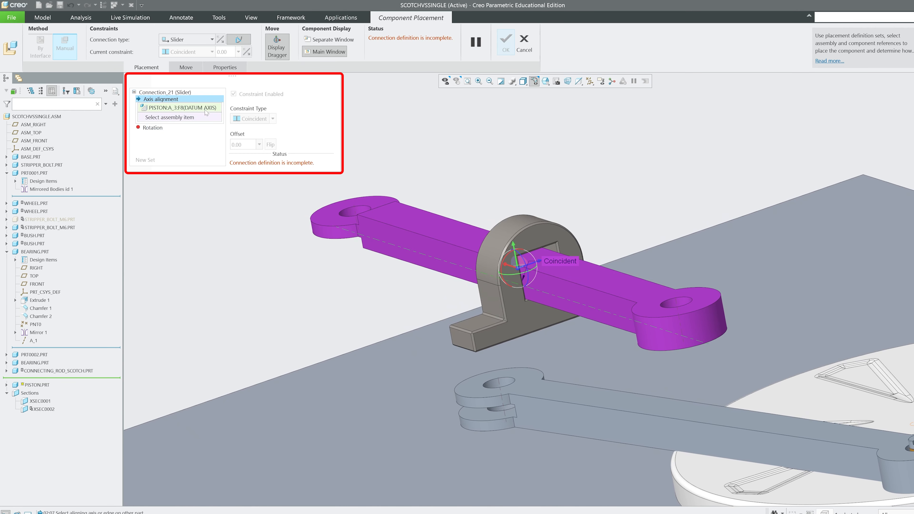
right_click(206, 112)
left_click(196, 118)
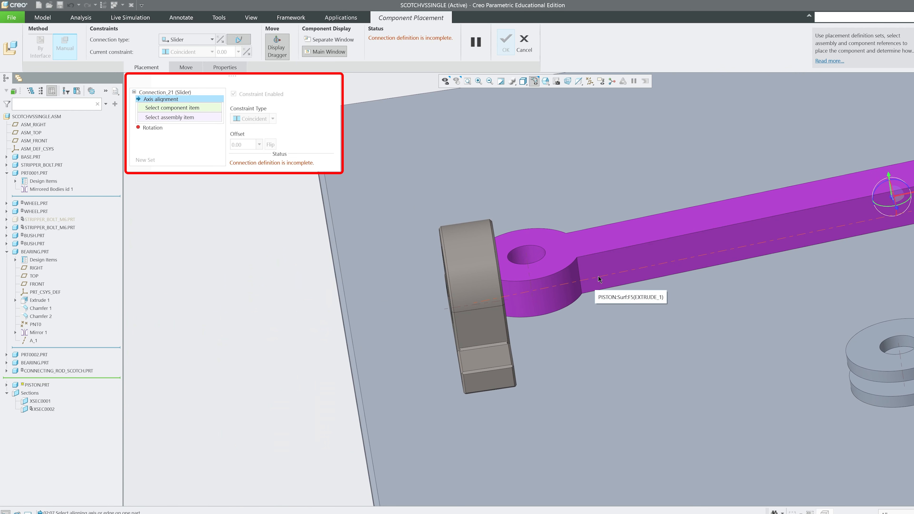
Step: Align the piston's lengthwise datum axis with the axis of the PRT0002 bearing
left_click(598, 276)
middle_click_drag(584, 301, 491, 311)
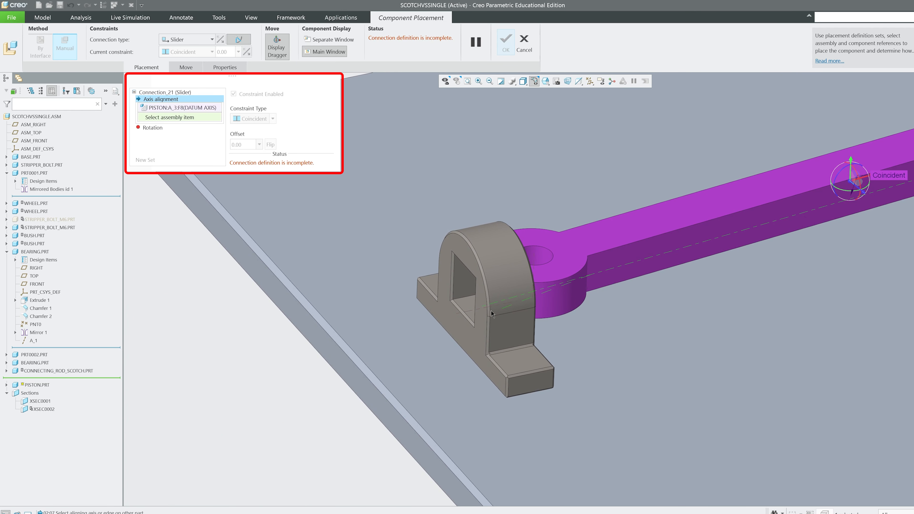
left_click(468, 312)
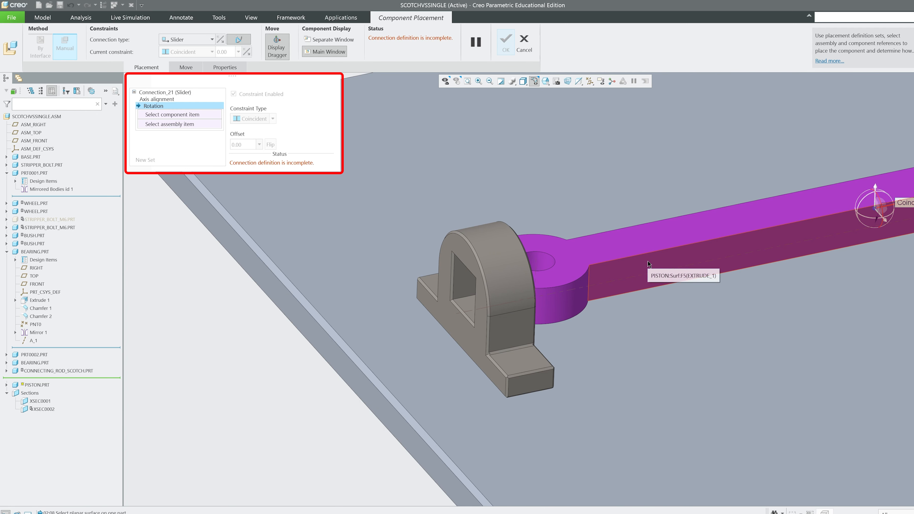
Step: Set the slider's rotation reference between the piston's flat side face and the PRT0002 bearing's inner opening face, and accept the placement
left_click(649, 263)
left_click(480, 295)
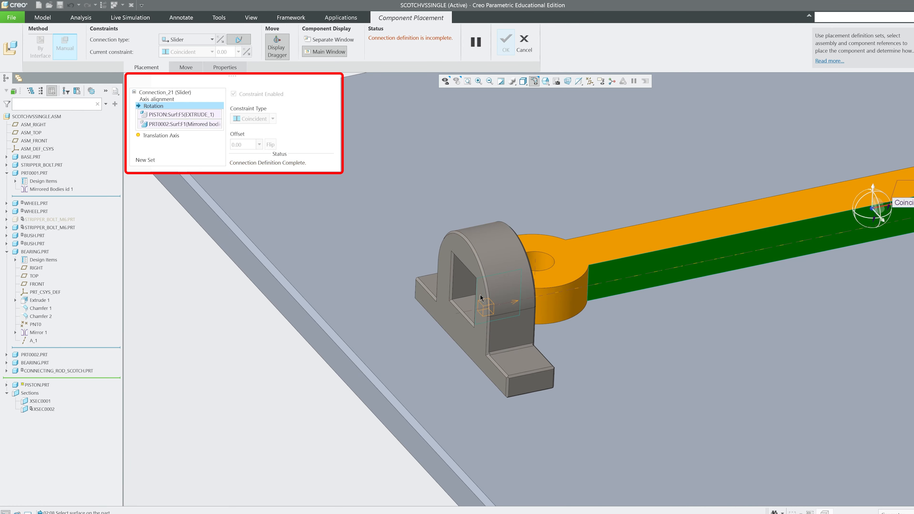
scroll(480, 295, "up", 4)
middle_click_drag(515, 288, 555, 294)
left_click(511, 47)
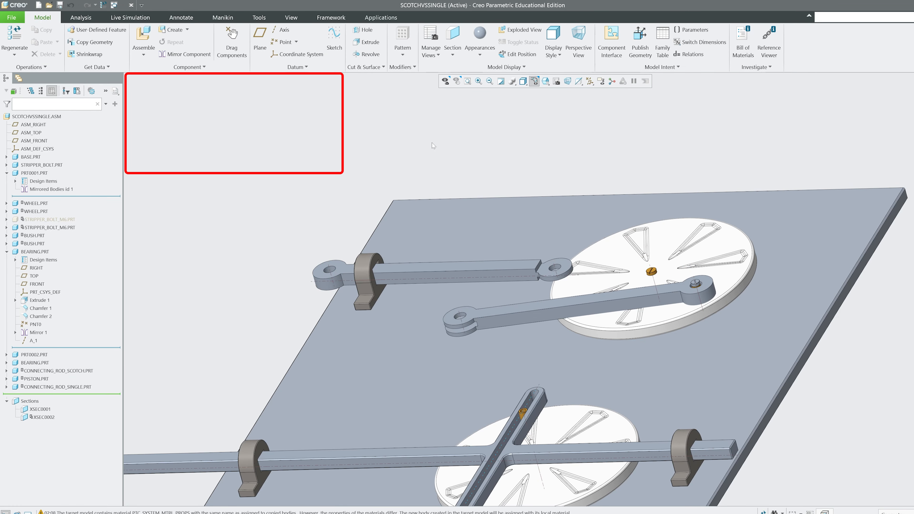
Step: Edit the placement of CONNECTING_ROD_SINGLE.PRT and delete its slot connection Connection_19
middle_click_drag(535, 287, 522, 243)
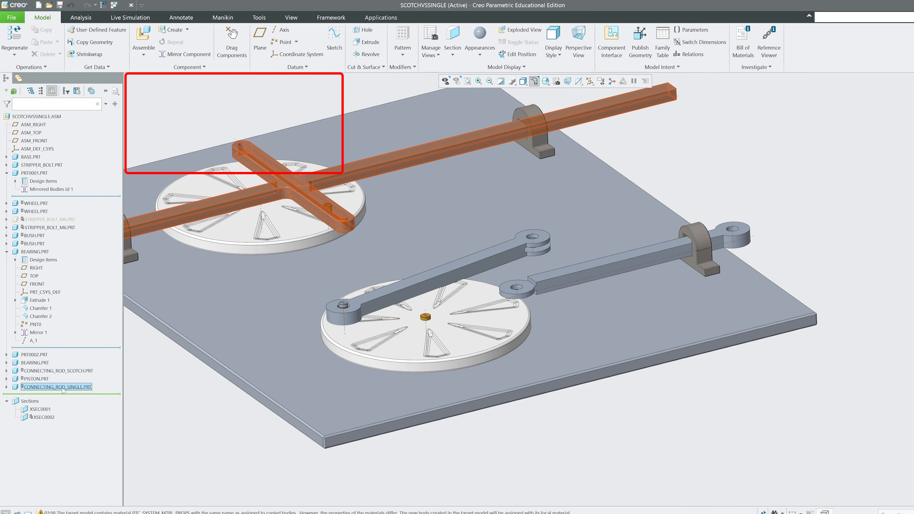
left_click(57, 388)
left_click(89, 360)
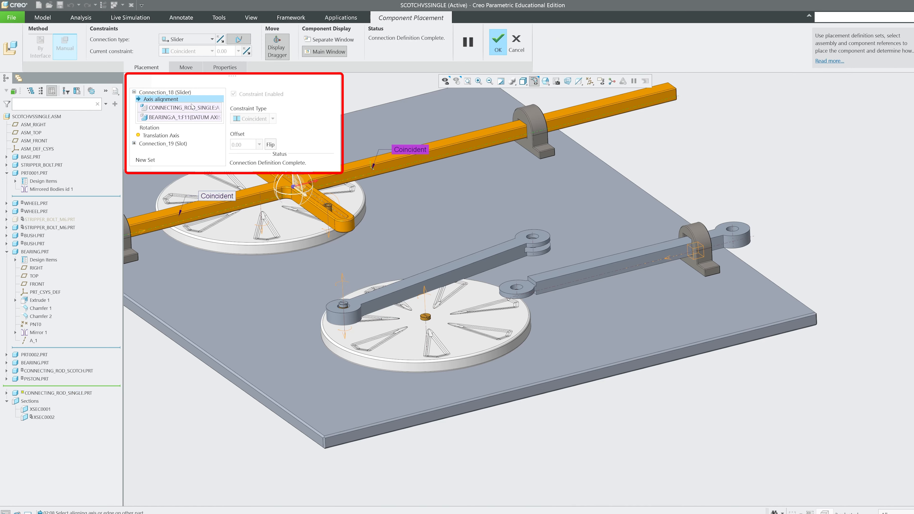
left_click(177, 144)
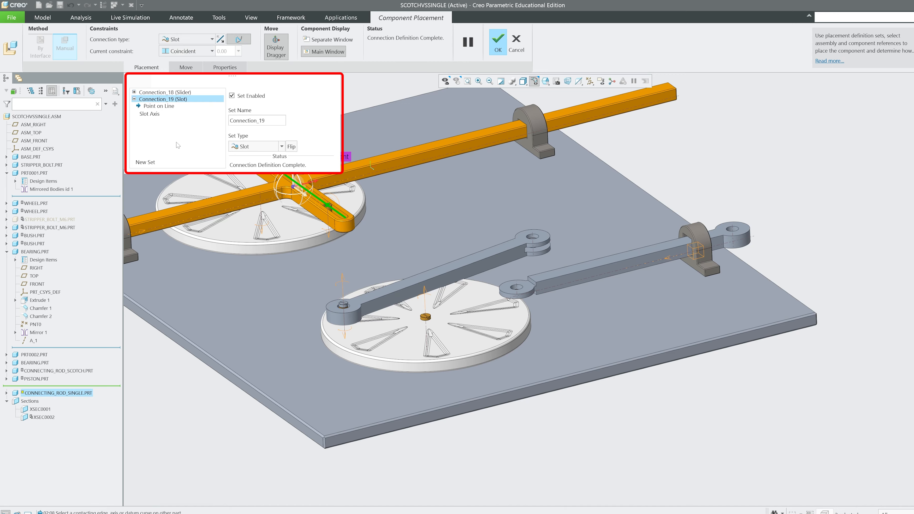
right_click(183, 99)
left_click(165, 102)
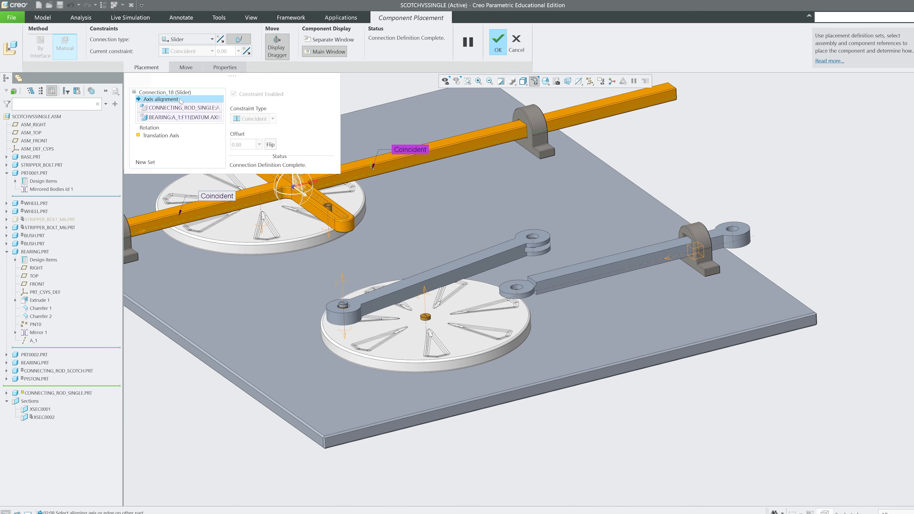
Step: Add a Cylinder connection to CONNECTING_ROD_SINGLE.PRT and pick the forked-end hole of CONNECTING_ROD_SCOTCH as assembly reference
left_click(146, 163)
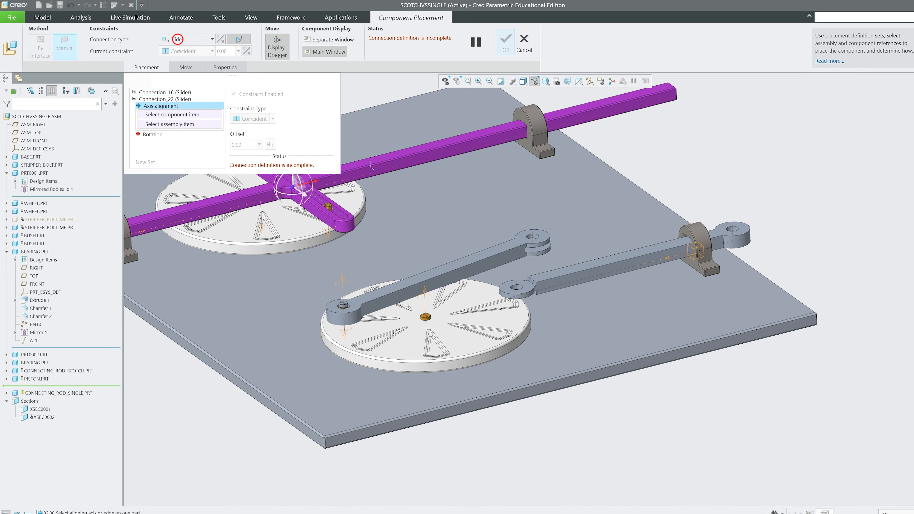
left_click(187, 39)
left_click(179, 77)
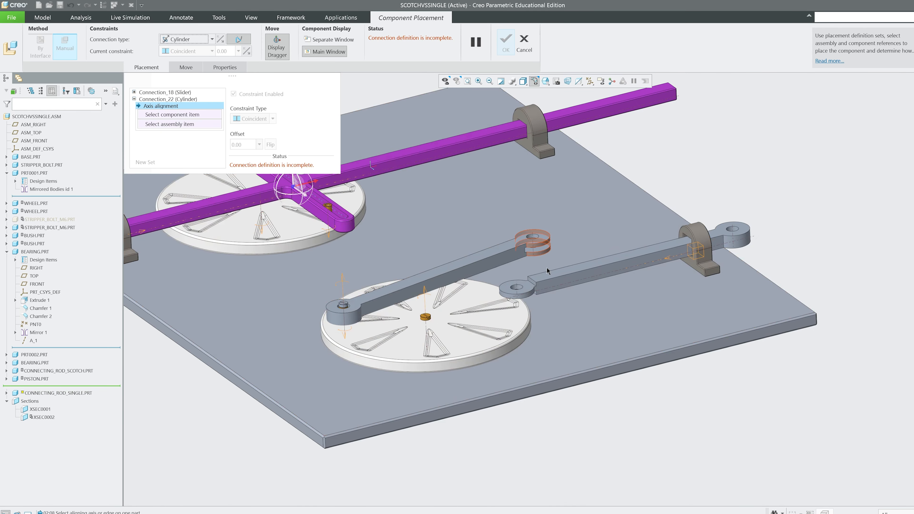
scroll(547, 267, "up", 6)
left_click(471, 151)
scroll(472, 266, "down", 5)
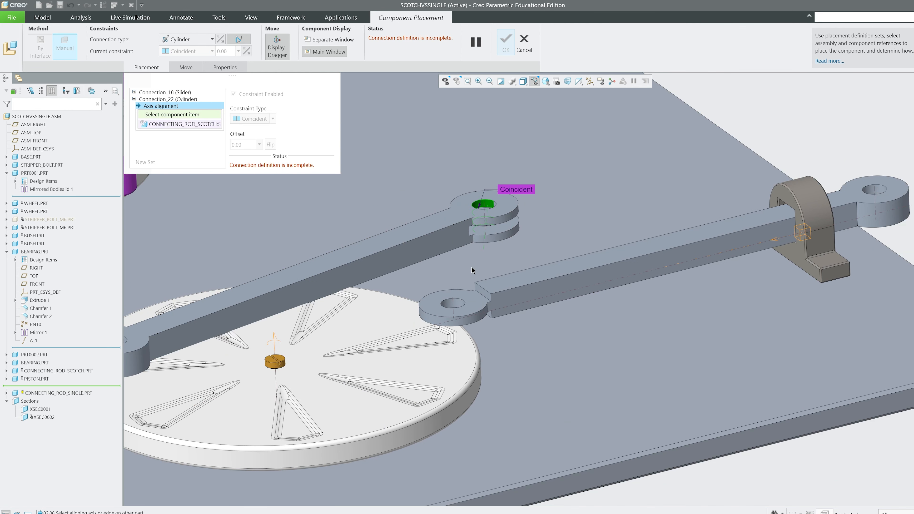
scroll(461, 318, "up", 3)
scroll(466, 309, "up", 3)
scroll(471, 312, "down", 3)
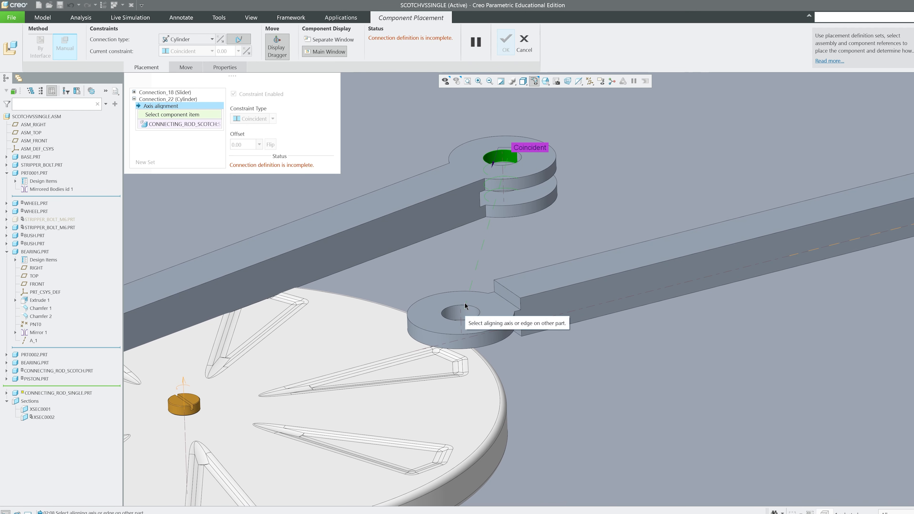
Step: Remove the picked hole reference from the Cylinder connection and cancel the placement edit of CONNECTING_ROD_SINGLE.PRT
left_click(191, 143)
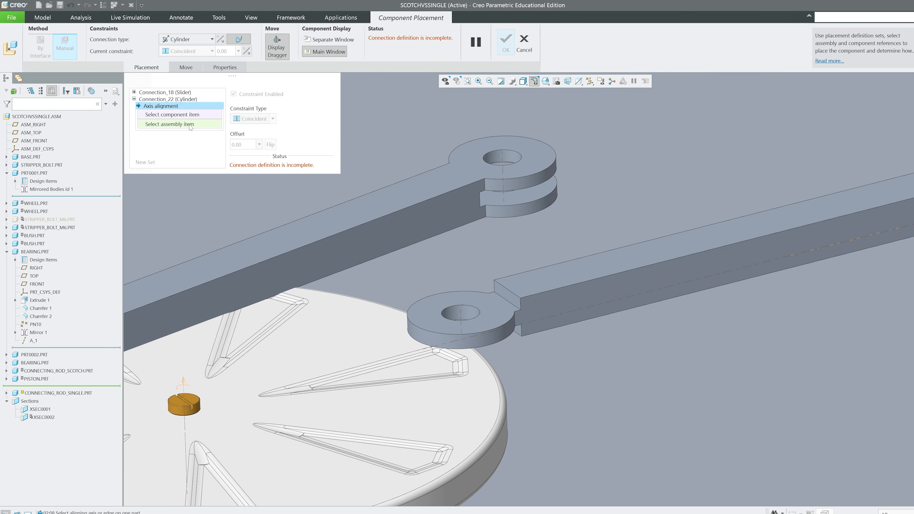
key("ctrl+d")
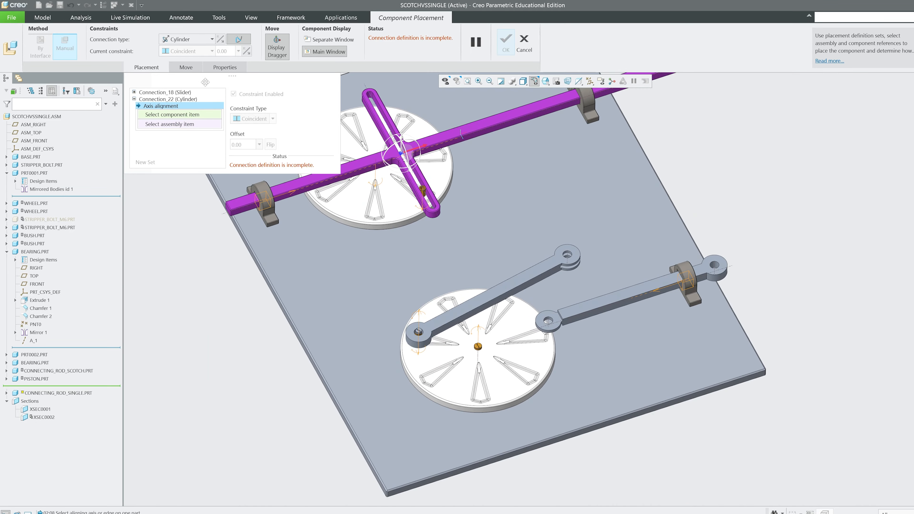
left_click(180, 93)
mouse_move(508, 229)
middle_mouse_down()
mouse_move(490, 269)
mouse_move(490, 314)
mouse_move(449, 83)
middle_mouse_up()
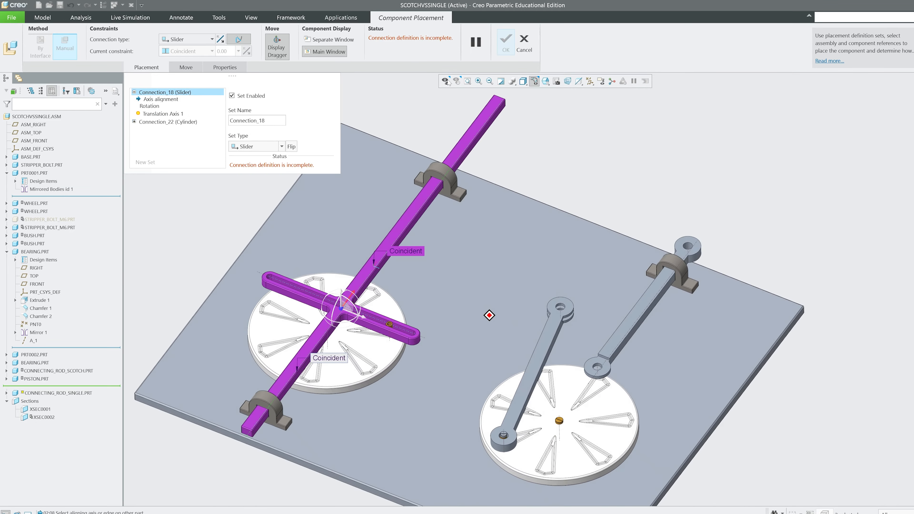
left_click(524, 42)
left_click(486, 281)
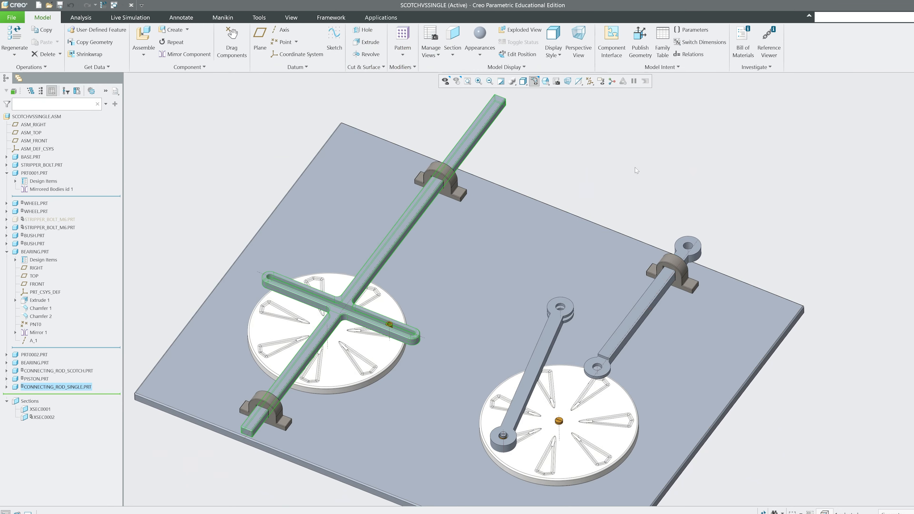
Step: Reorder PISTON.PRT ahead of CONNECTING_ROD_SCOTCH.PRT in the model tree and open the placement definition of CONNECTING_ROD_SCOTCH.PRT
left_click(84, 371)
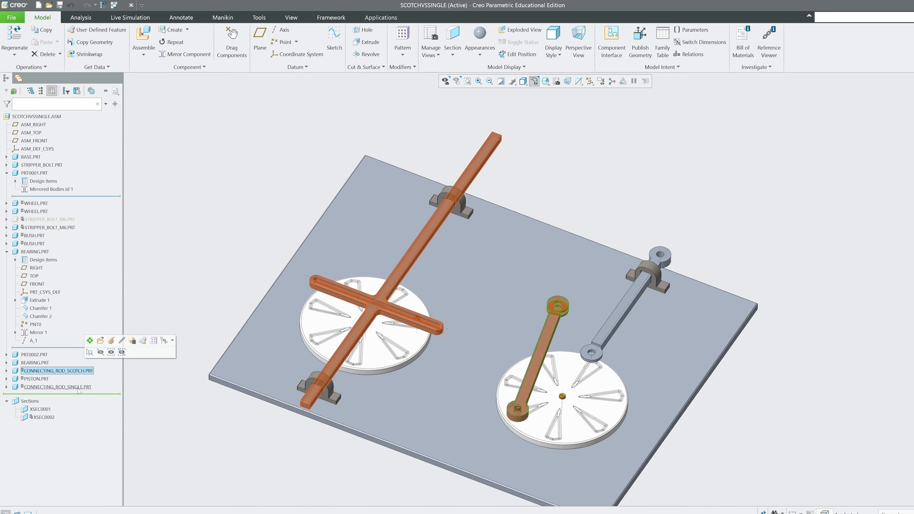
left_click(35, 380)
left_click_drag(35, 381, 35, 366)
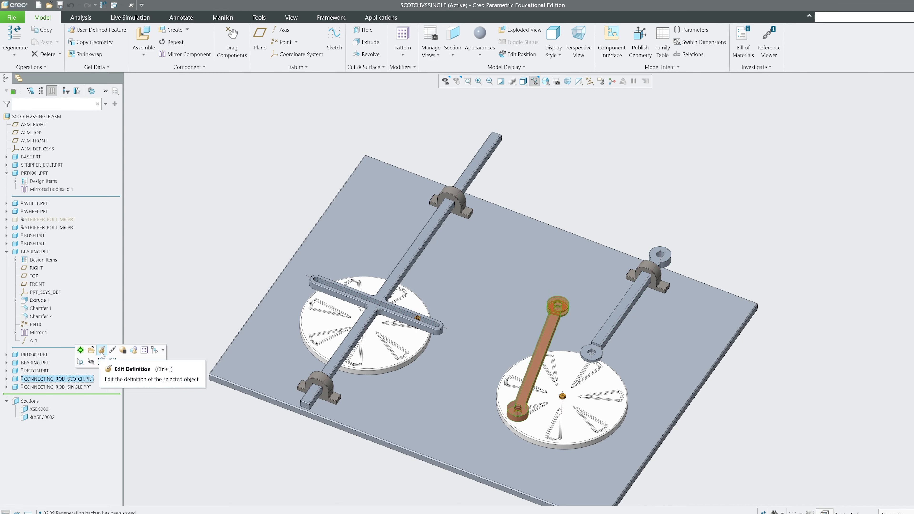
left_click(102, 351)
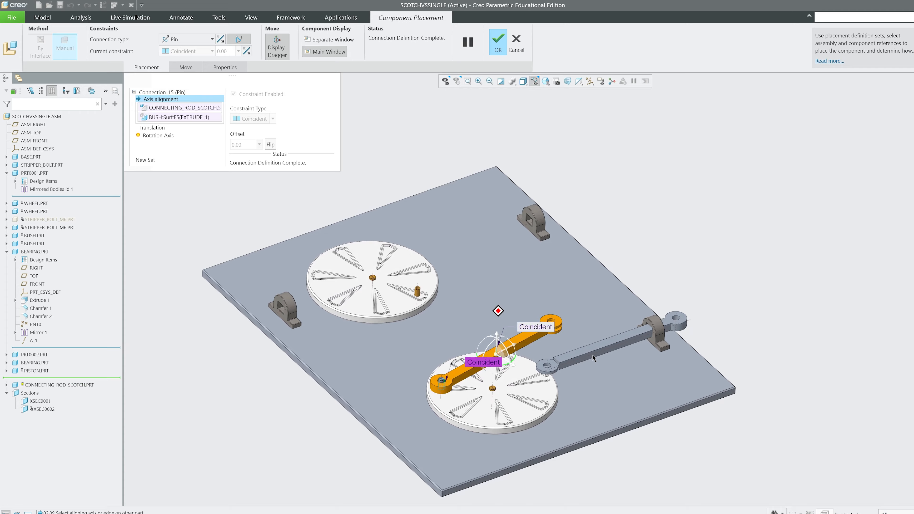
Step: Add a Cylinder connection aligning the forked-end hole of CONNECTING_ROD_SCOTCH with the piston's near-end hole and accept the placement
scroll(564, 362, "up", 4)
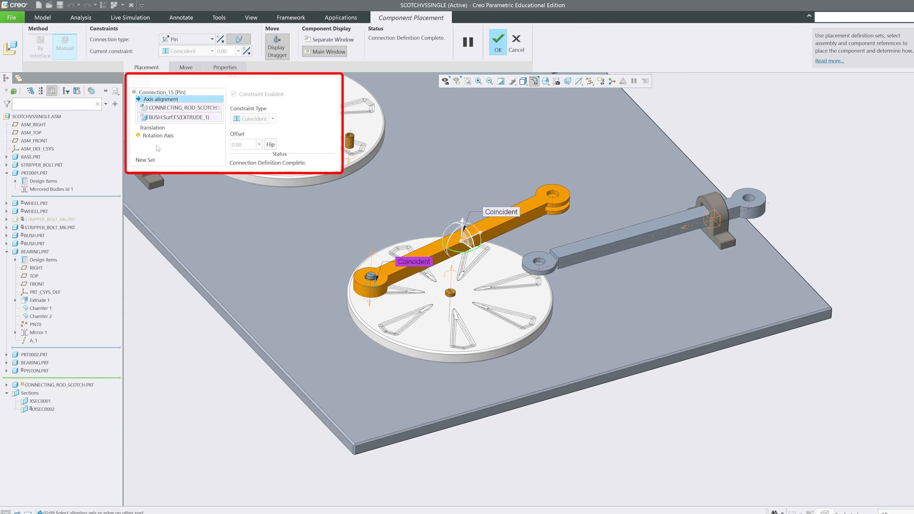
left_click(151, 161)
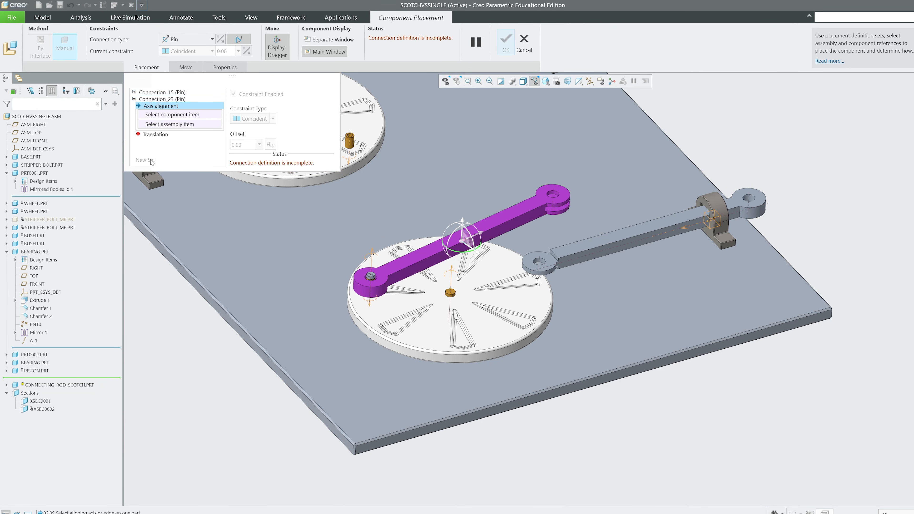
left_click(194, 37)
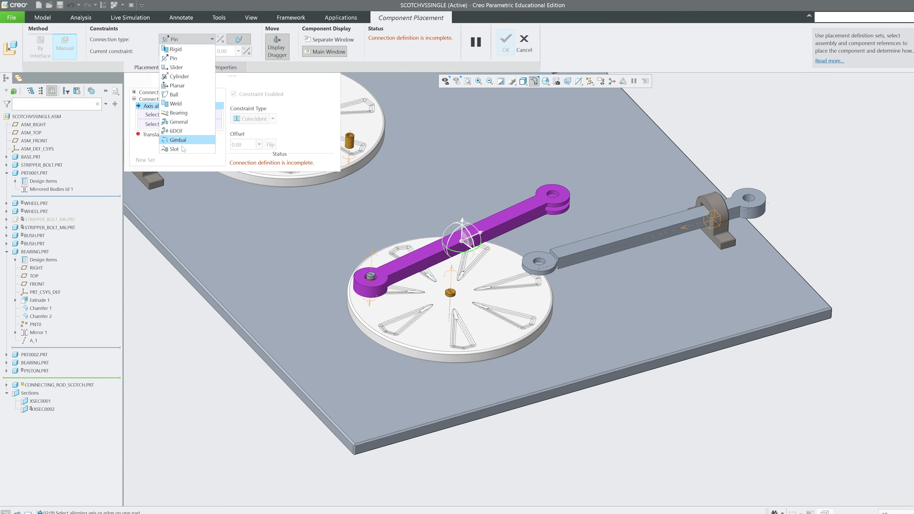
left_click(179, 77)
scroll(485, 170, "up", 5)
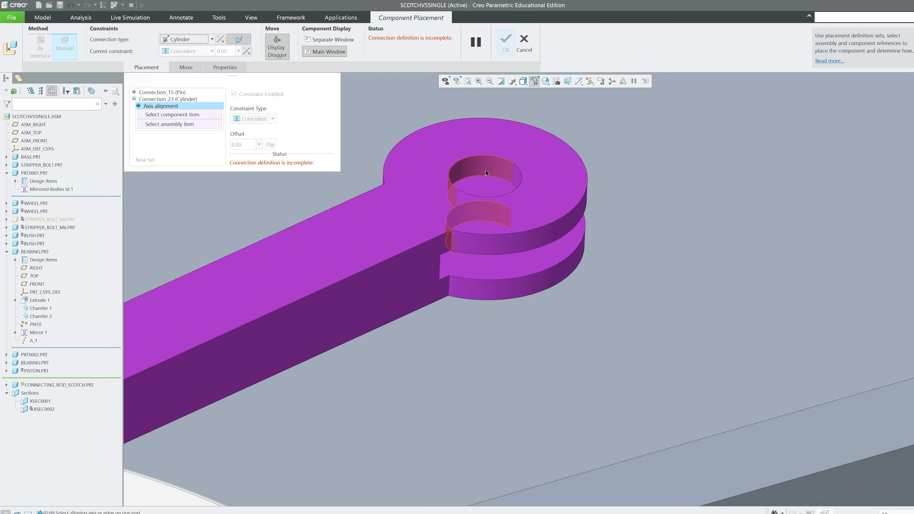
left_click(486, 170)
scroll(549, 244, "down", 5)
scroll(501, 369, "up", 5)
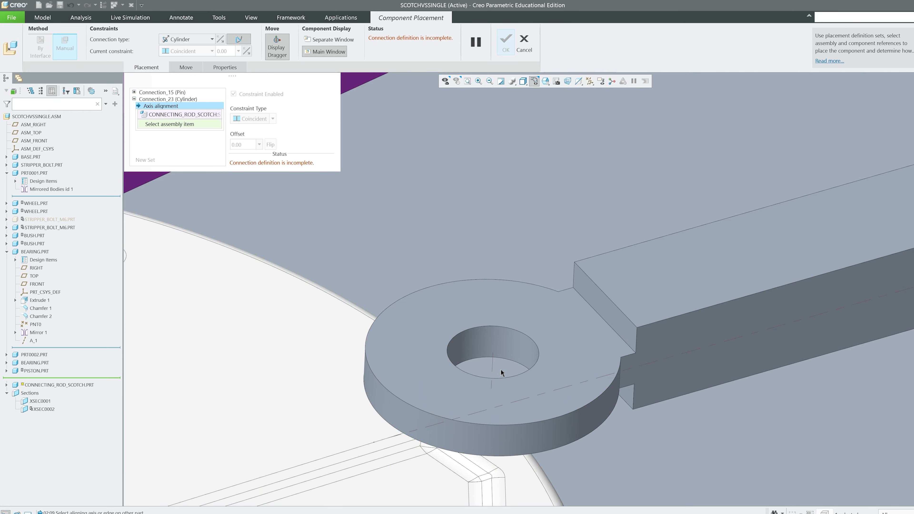
left_click(516, 343)
scroll(572, 304, "down", 8)
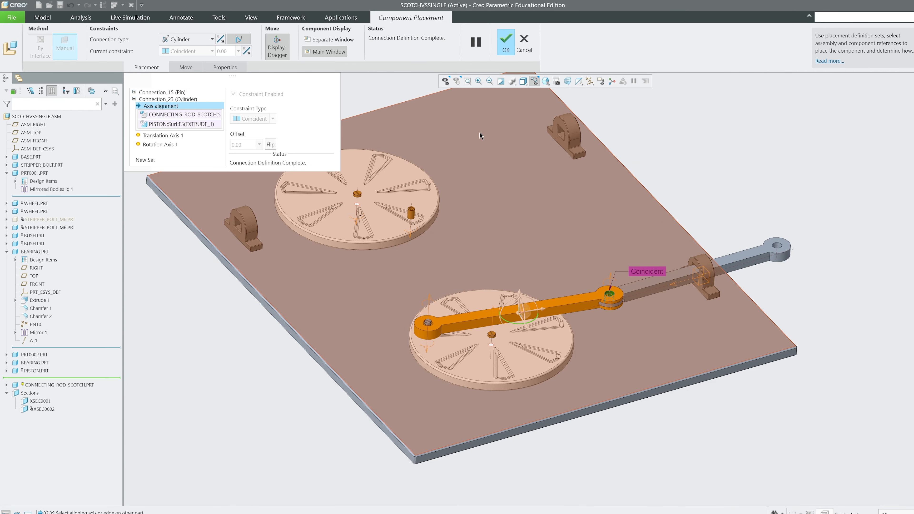
left_click(505, 43)
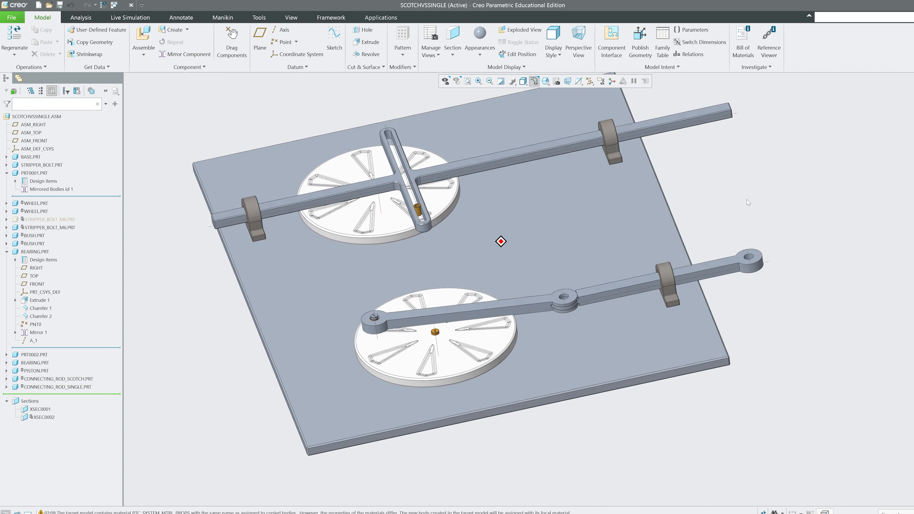
Step: Rotate the lower wheel in the assembly to check how the connecting rod and piston move
middle_click_drag(806, 204, 484, 383)
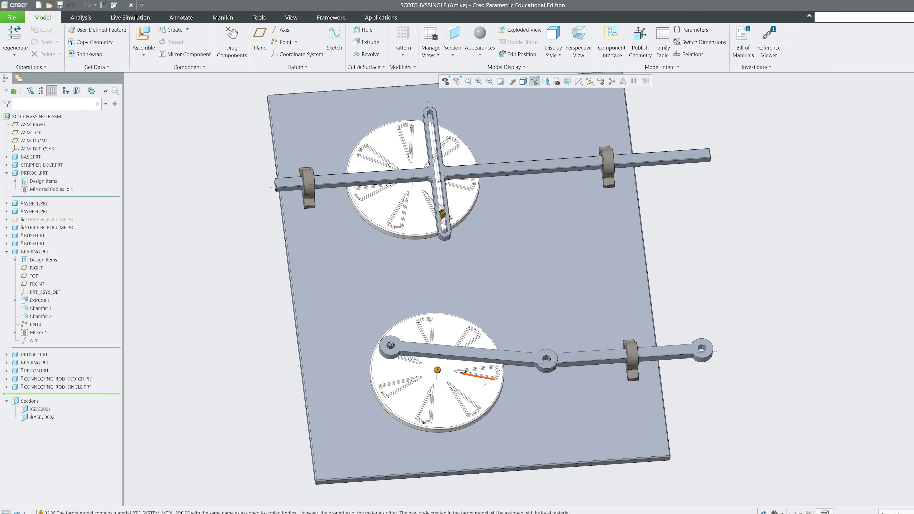
mouse_move(491, 377)
left_mouse_down("ctrl+alt")
mouse_move(463, 413)
mouse_move(569, 295)
mouse_move(482, 398)
mouse_move(367, 375)
mouse_move(471, 238)
mouse_move(618, 446)
mouse_move(378, 499)
mouse_move(526, 182)
mouse_move(704, 315)
left_mouse_up("ctrl+alt")
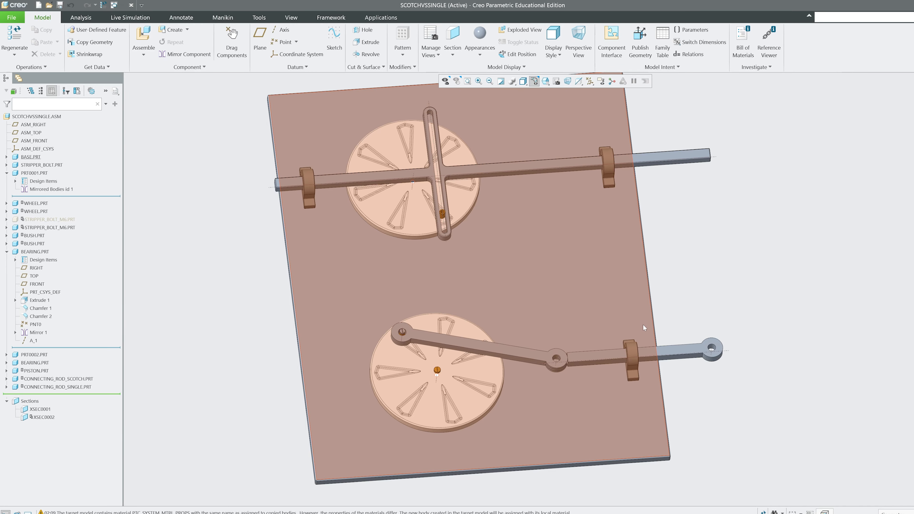
Step: Activate BASE.PRT, set the plate's width to 850, and reactivate the SCOTCHVSSINGLE assembly
left_click(612, 292)
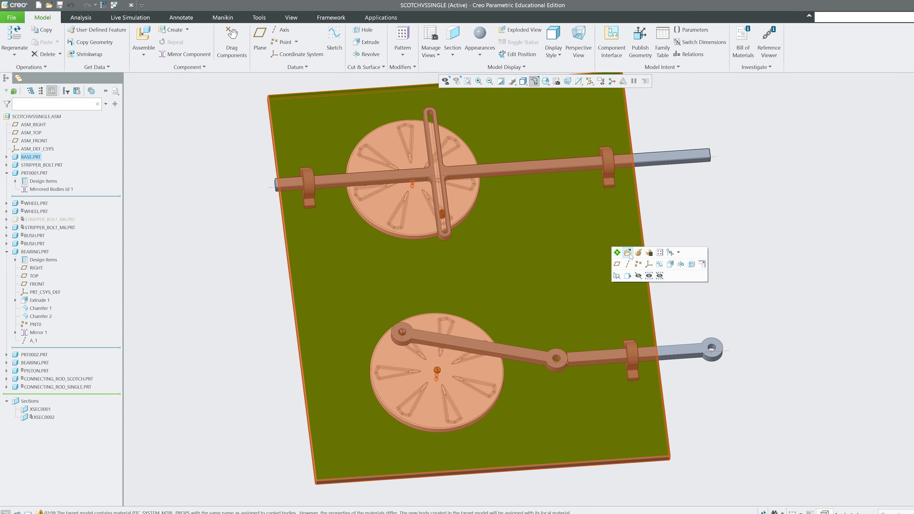
left_click(617, 252)
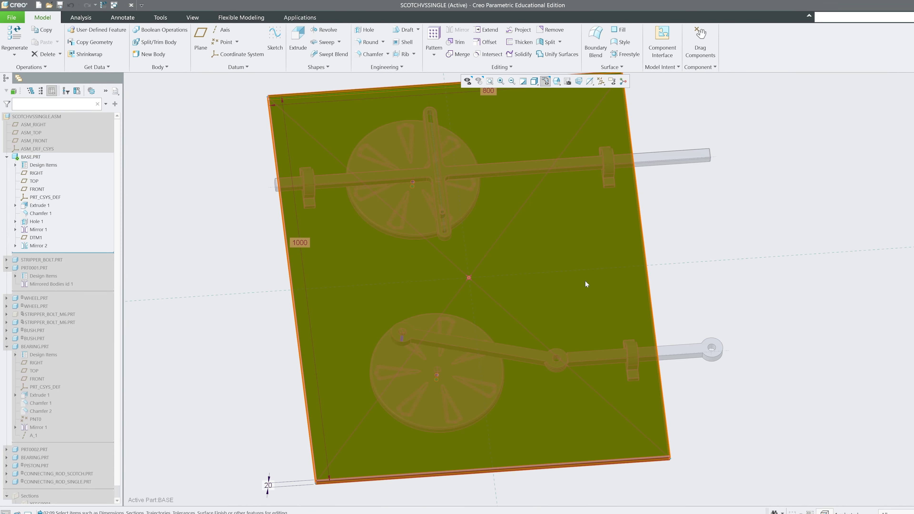
double_click(612, 289)
double_click(508, 140)
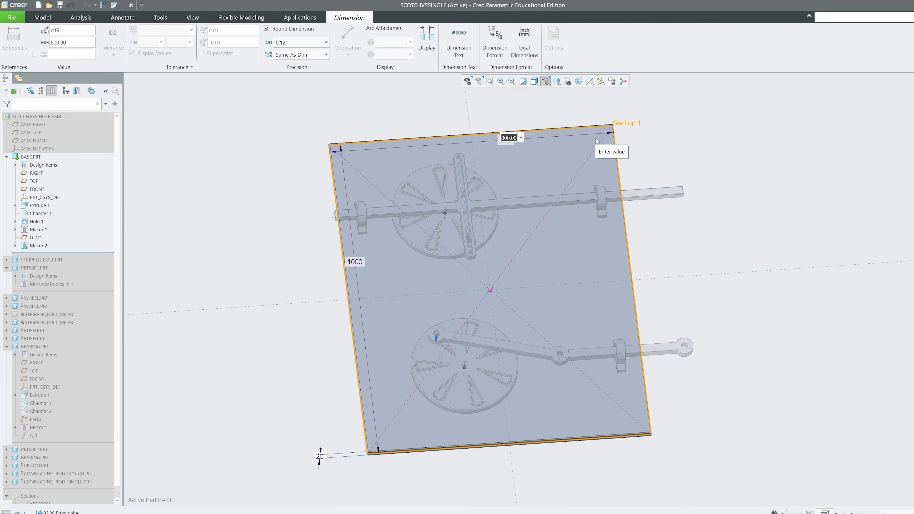
type("850")
key("Return")
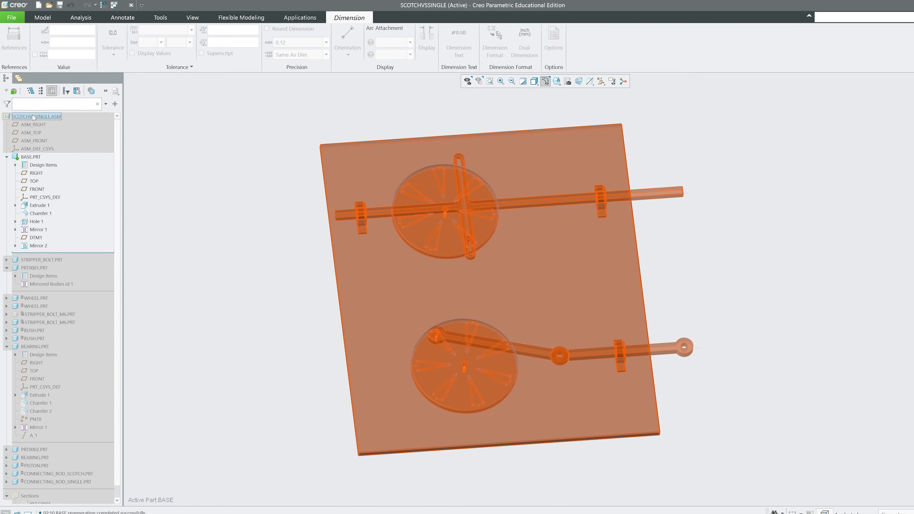
left_click(38, 118)
left_click(37, 89)
left_click(271, 184)
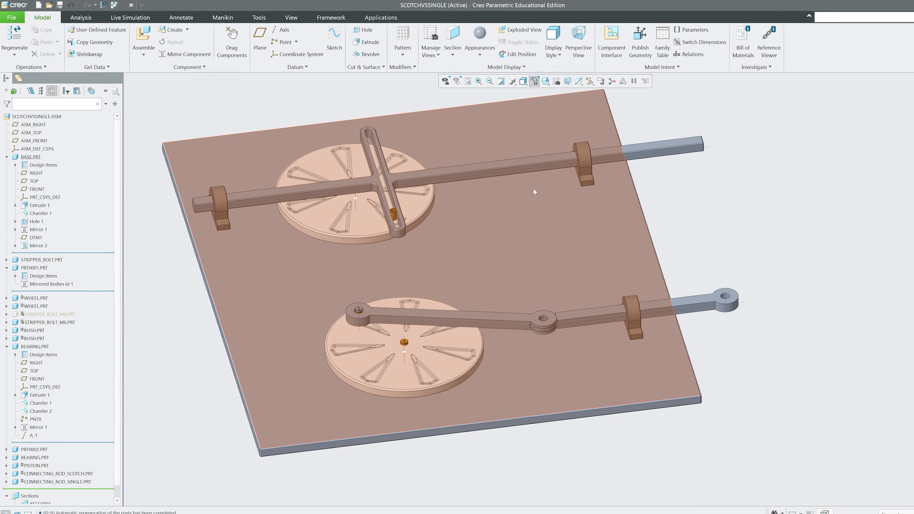
Step: Activate CONNECTING_ROD_SCOTCH.PRT and set the distance between its end holes to 300
scroll(523, 328, "up", 5)
left_click(477, 310)
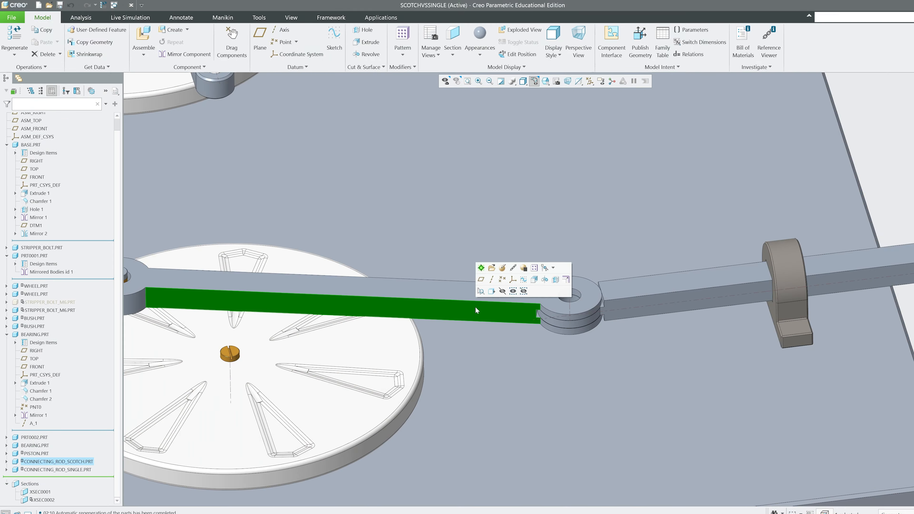
left_click(481, 268)
left_click(456, 312)
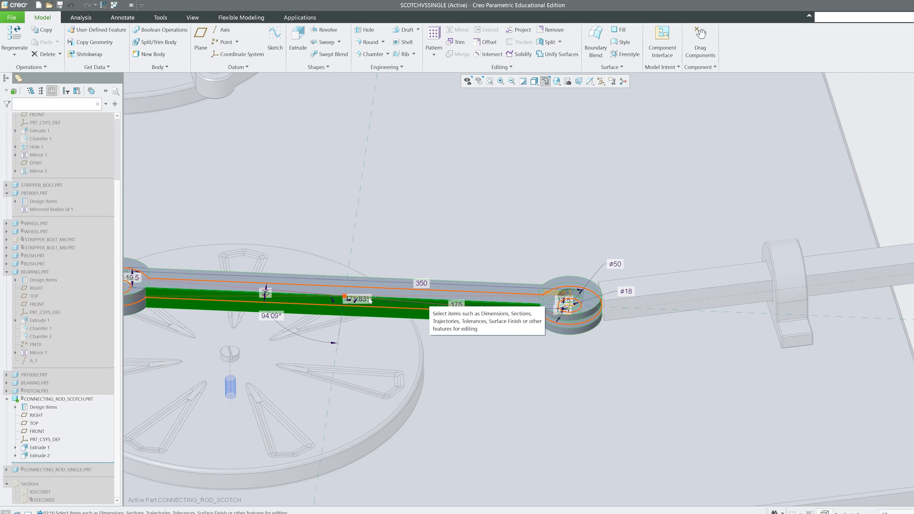
middle_click_drag(456, 310, 417, 291)
double_click(428, 284)
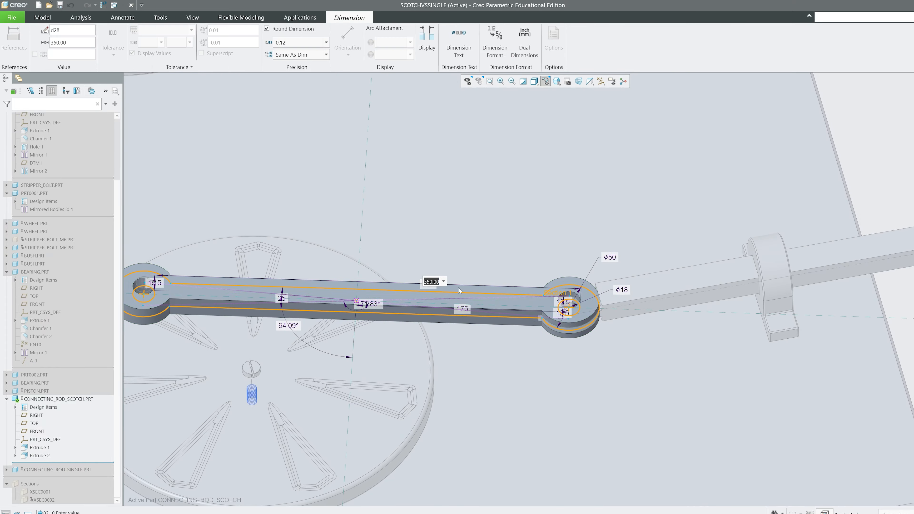
type("300")
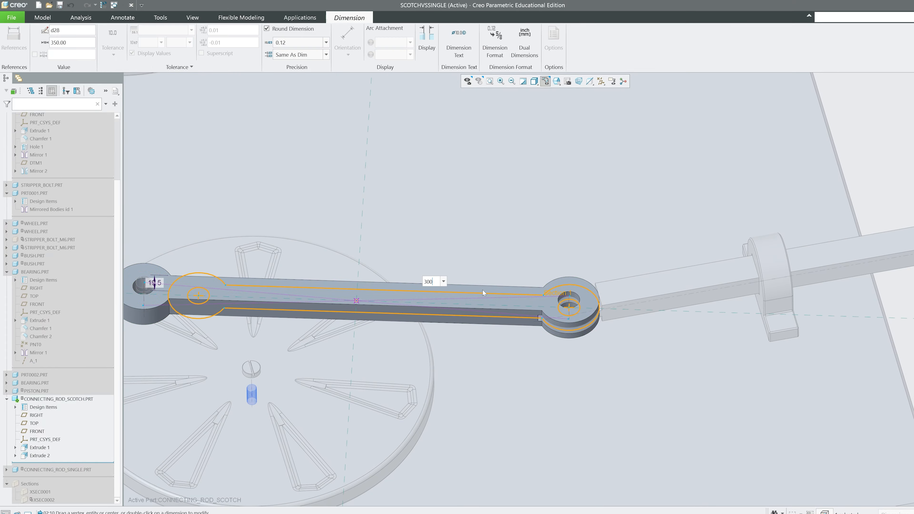
key("Return")
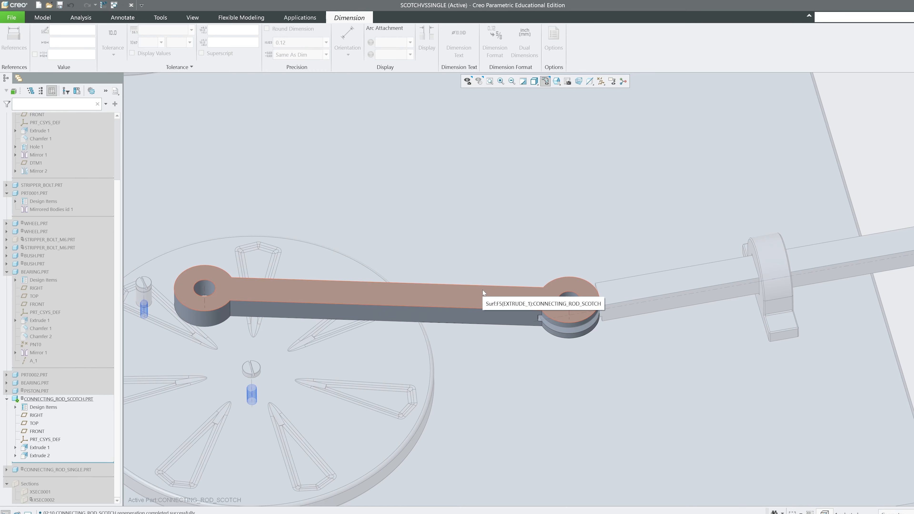
Step: Reactivate the top-level SCOTCHVSSINGLE assembly so the shortened connecting rod regenerates in place
scroll(66, 146, "up", 3)
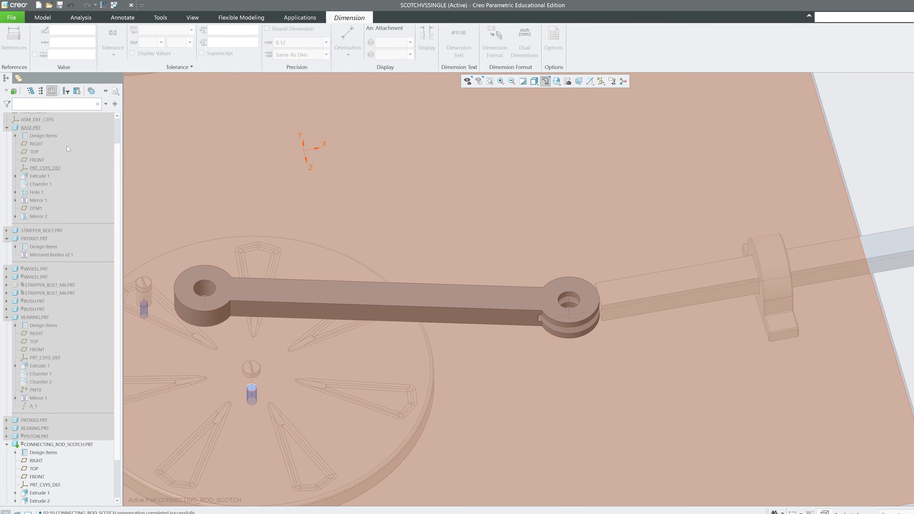
left_click(34, 118)
left_click(37, 94)
scroll(518, 291, "up", 4)
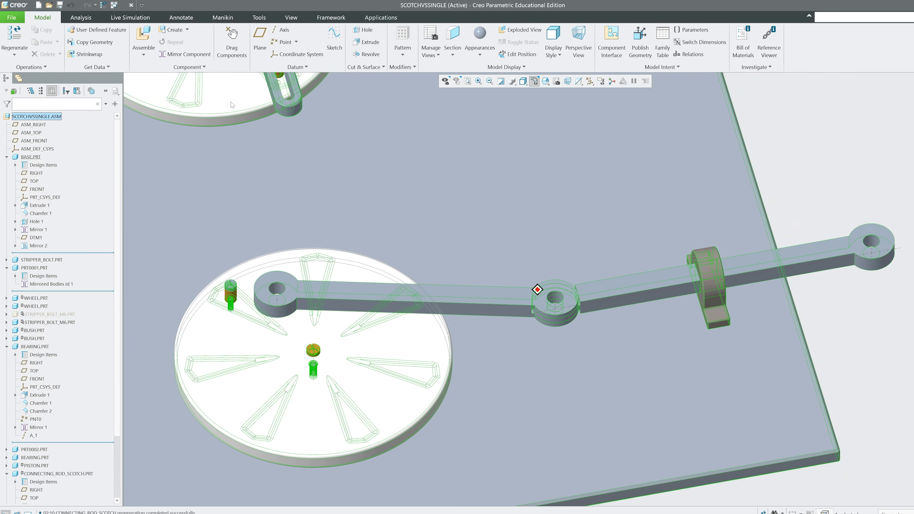
scroll(597, 155, "up", 3)
left_click(743, 142)
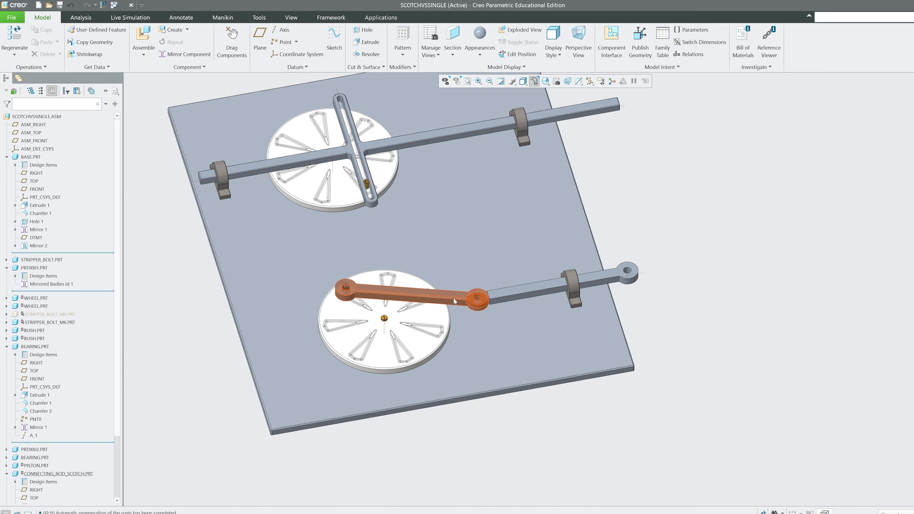
Step: Turn the lower wheel to examine the piston's travel through its bearing with the shortened rod
left_click_drag(426, 321, 512, 117, "ctrl+alt")
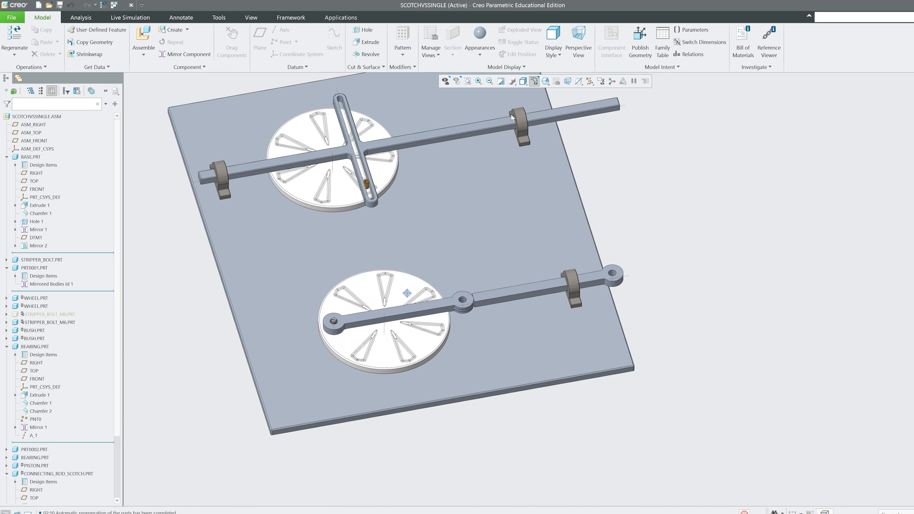
left_click_drag(421, 334, 425, 313, "ctrl+alt")
scroll(514, 128, "down", 5)
scroll(534, 137, "up", 5)
scroll(547, 144, "down", 3)
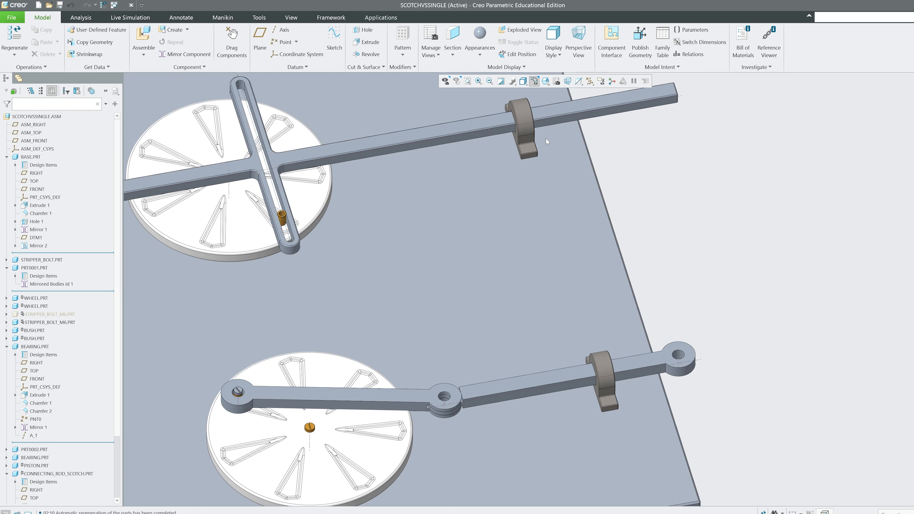
Step: Edit the dimensions of BEARING.PRT on the slotted rod and set its offset to 400
left_click(527, 147)
scroll(526, 147, "down", 8)
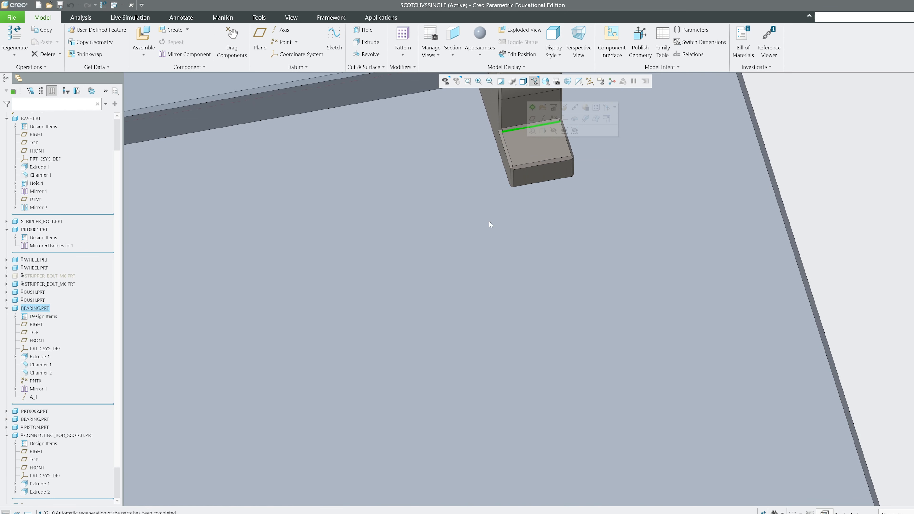
scroll(490, 224, "up", 8)
scroll(510, 208, "down", 5)
scroll(506, 204, "up", 8)
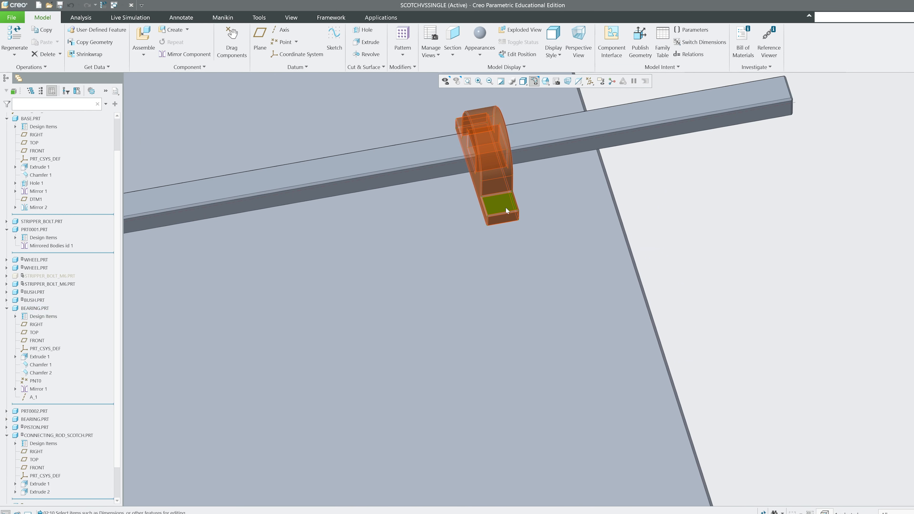
scroll(509, 181, "down", 4)
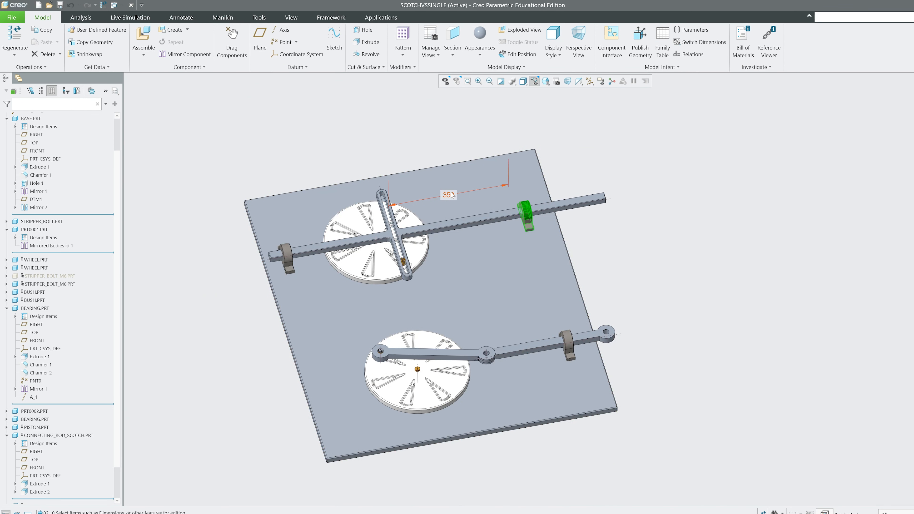
double_click(449, 197)
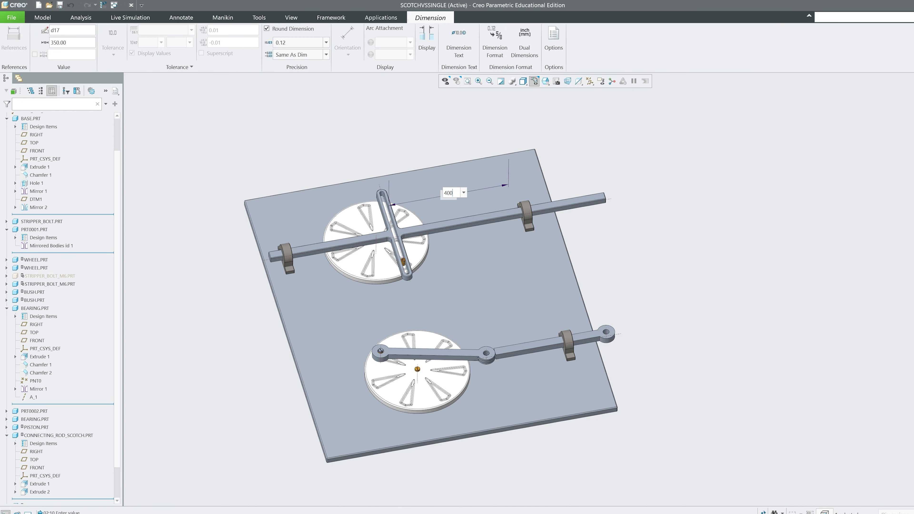
type("400")
key("Return")
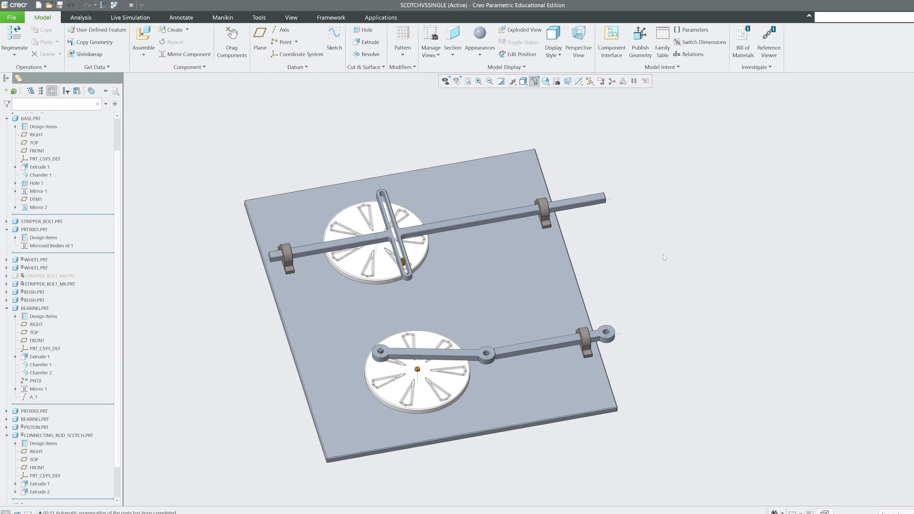
Step: Rotate the upper wheel to check the slotted rod's travel through the repositioned bearing
scroll(331, 270, "down", 3)
scroll(356, 252, "up", 2)
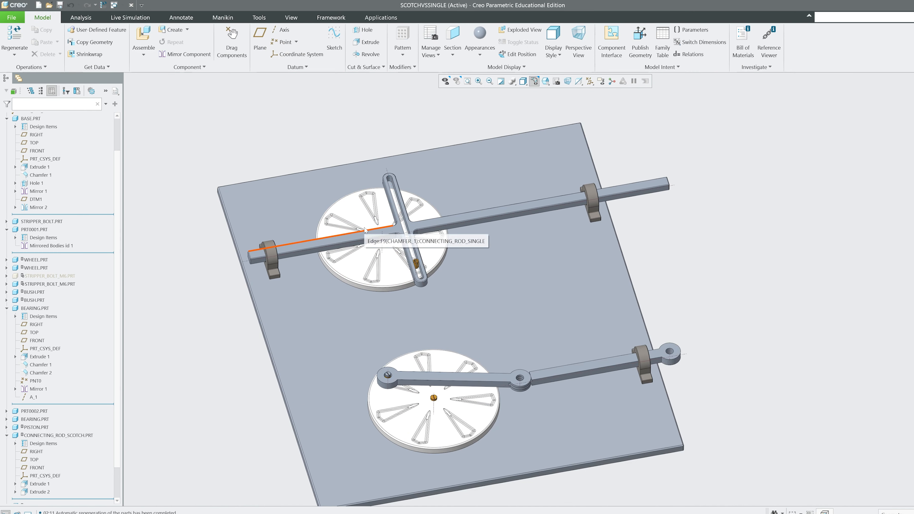
left_click_drag(346, 216, 478, 257, "ctrl+alt")
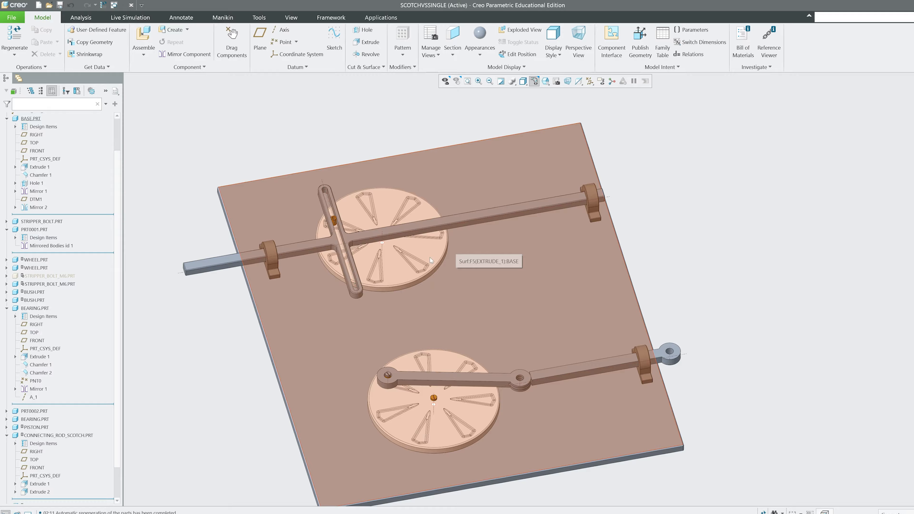
Step: Activate CONNECTING_ROD_SINGLE.PRT and display the dimensions of its slotted crosspiece for inspection
scroll(513, 210, "down", 5)
left_click(518, 202)
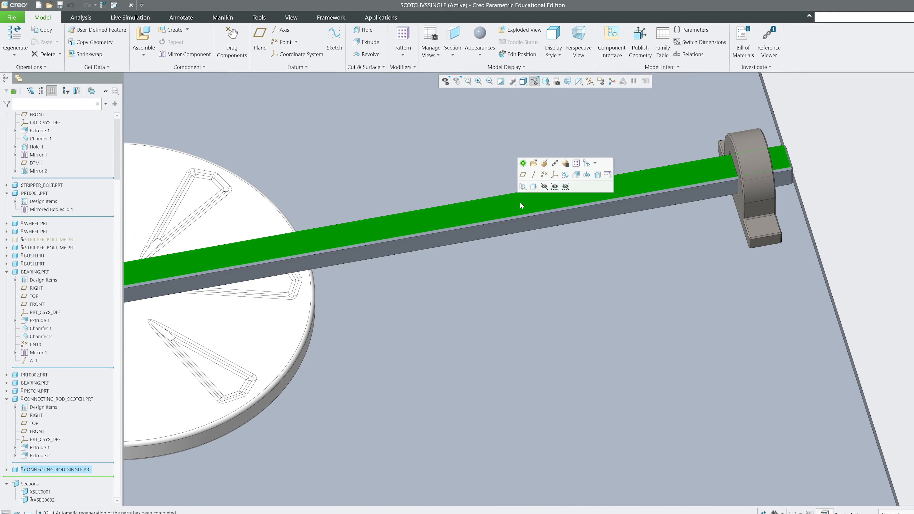
scroll(540, 208, "up", 5)
left_click(525, 164)
scroll(529, 213, "down", 5)
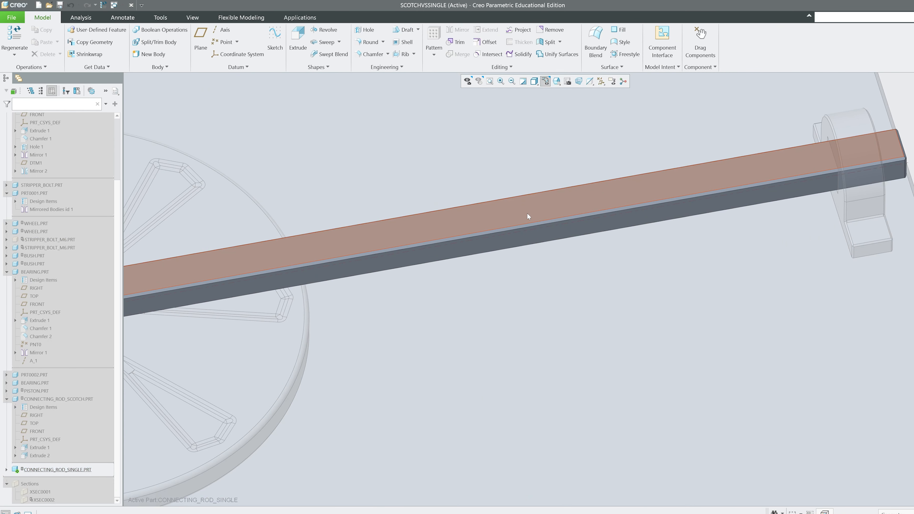
double_click(527, 212)
scroll(532, 214, "up", 5)
scroll(537, 215, "up", 1)
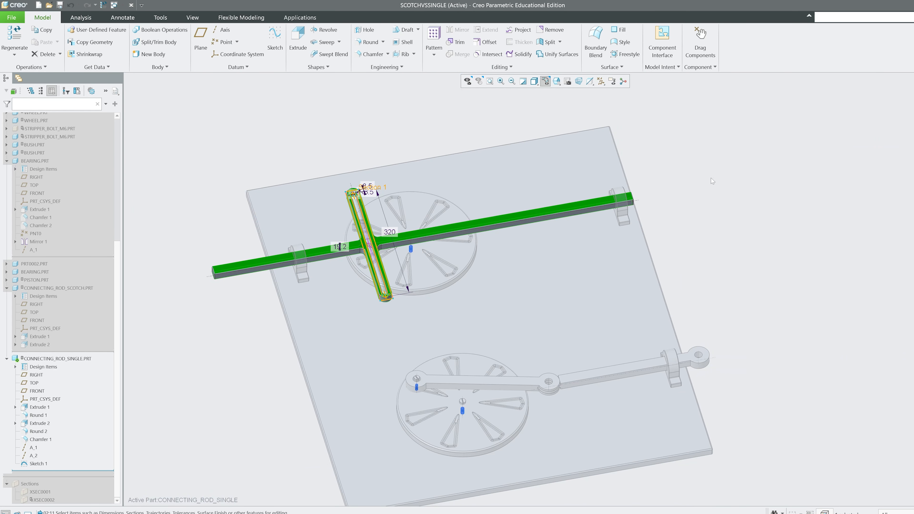
left_click(769, 174)
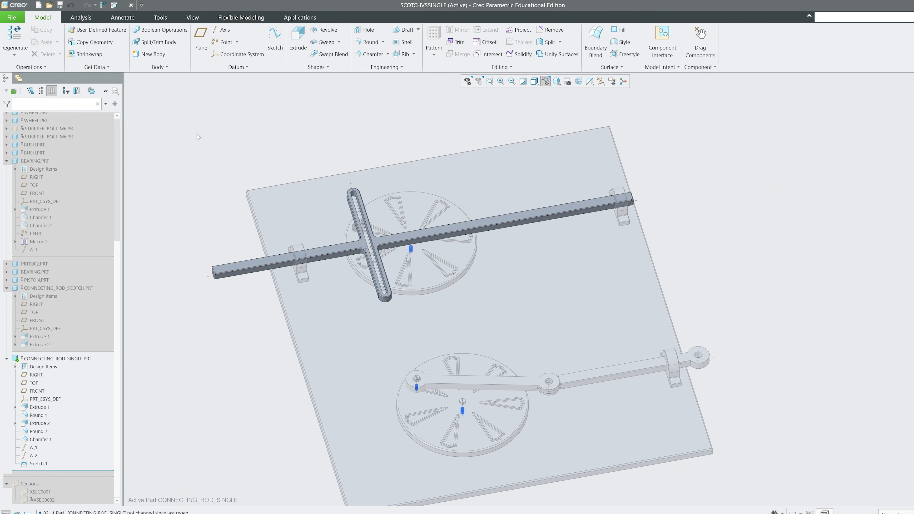
Step: Reactivate the top-level SCOTCHVSSINGLE assembly
scroll(197, 251, "down", 5)
scroll(88, 146, "up", 7)
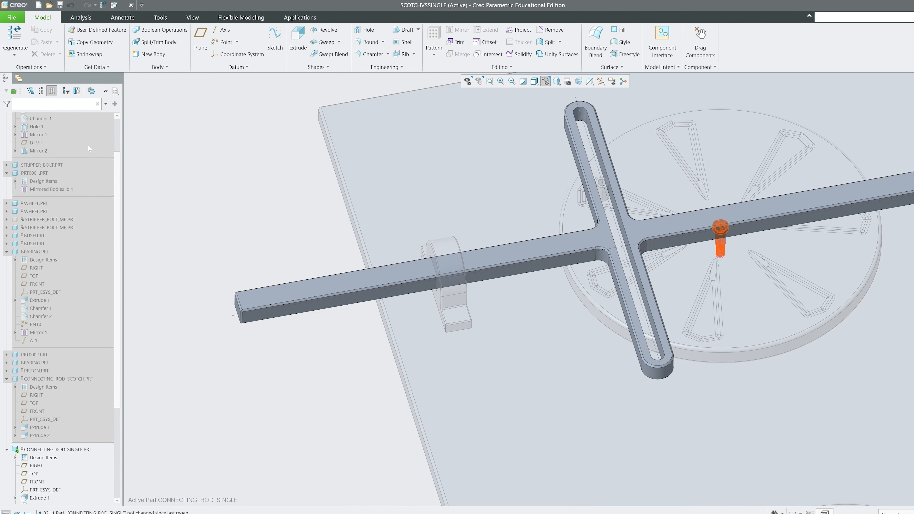
scroll(71, 139, "up", 1)
scroll(438, 253, "down", 10)
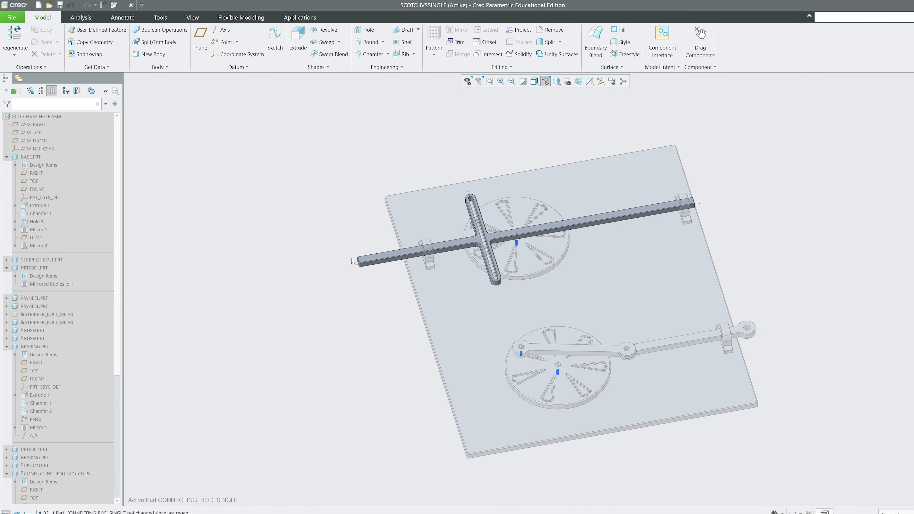
key("ctrl+a")
scroll(368, 259, "up", 5)
scroll(377, 242, "down", 6)
scroll(554, 326, "up", 2)
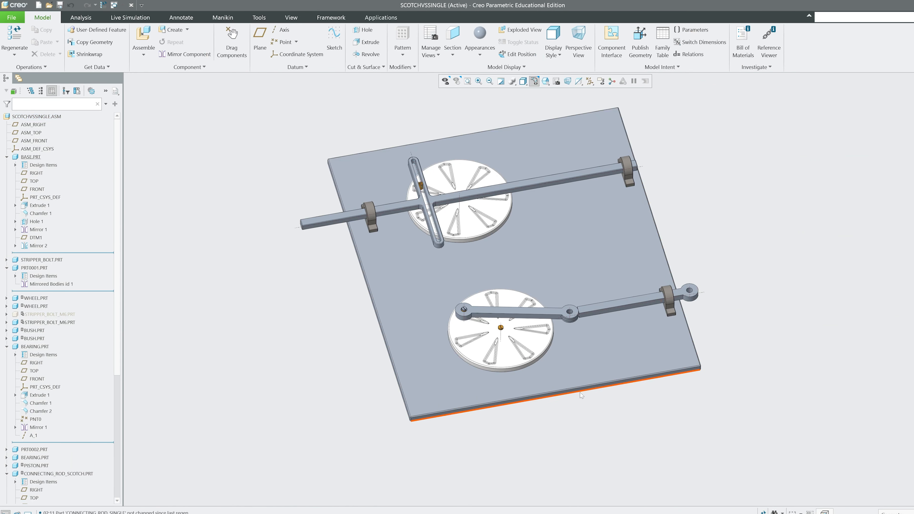
Step: Turn the lower wheel to check the piston's travel through its bearing
scroll(680, 338, "up", 4)
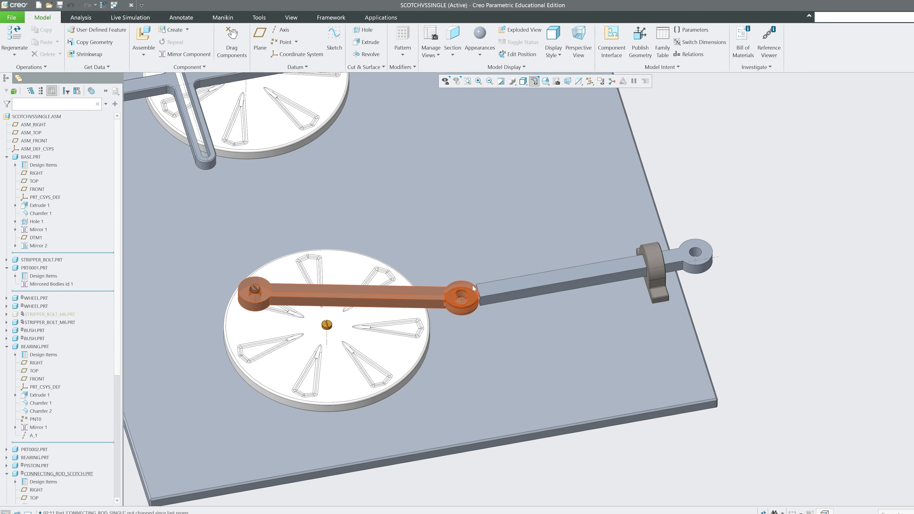
mouse_move(474, 286)
left_mouse_down("ctrl+alt")
mouse_move(518, 265)
mouse_move(630, 298)
mouse_move(525, 402)
mouse_move(476, 348)
left_mouse_up("ctrl+alt")
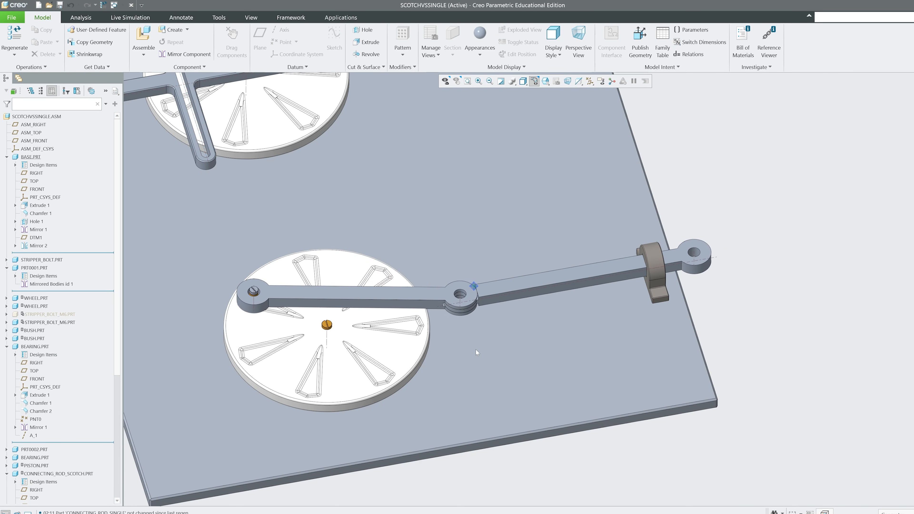
mouse_move(405, 349)
left_mouse_down("ctrl+alt")
mouse_move(395, 368)
mouse_move(324, 399)
mouse_move(129, 285)
mouse_move(127, 499)
mouse_move(117, 236)
left_mouse_up("ctrl+alt")
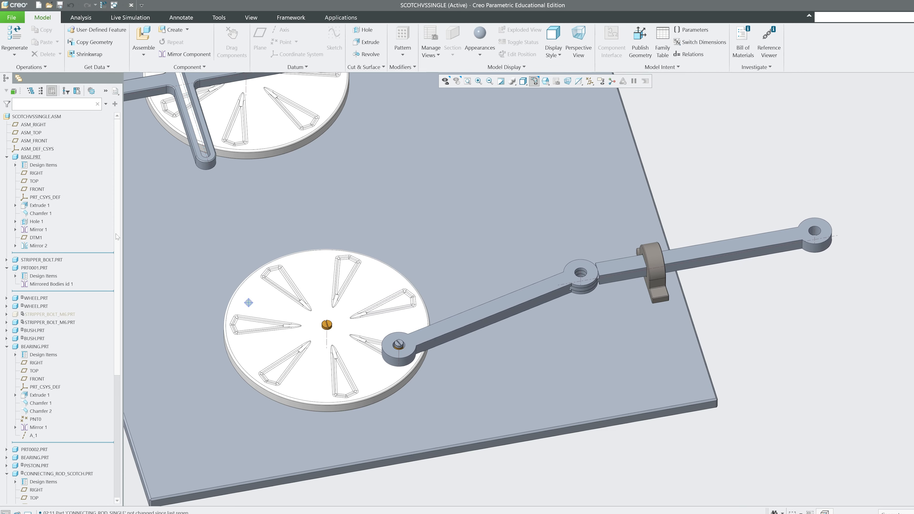
left_click_drag(371, 297, 187, 256, "ctrl+alt")
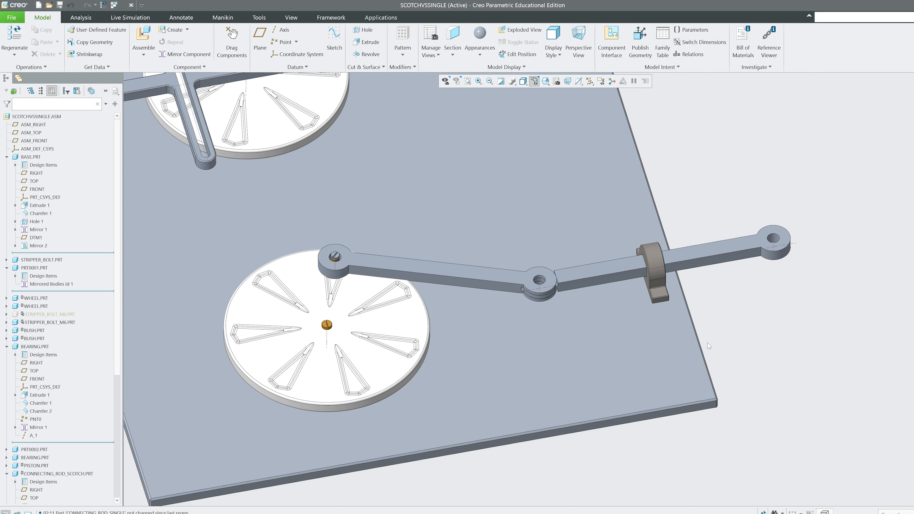
Step: Open PISTON.PRT on its own from the assembly and inspect its ringed ends
left_click(759, 249)
left_click(777, 205)
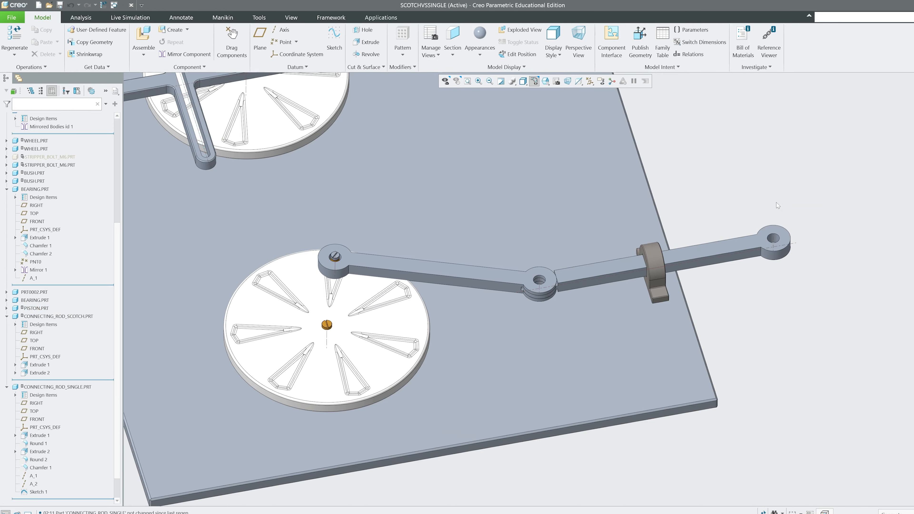
left_click(743, 243)
left_click(761, 208)
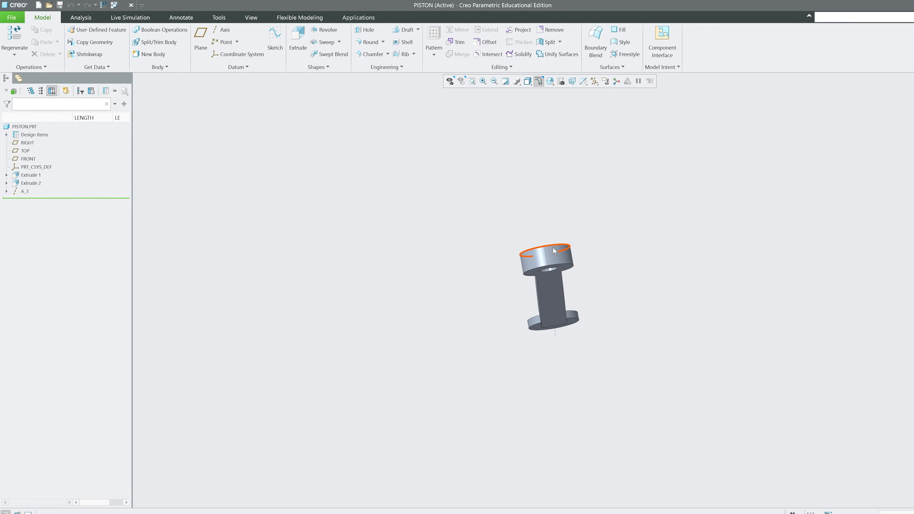
scroll(546, 276, "down", 4)
scroll(535, 260, "up", 2)
scroll(536, 260, "up", 3)
middle_click_drag(536, 260, 561, 262)
scroll(562, 262, "down", 2)
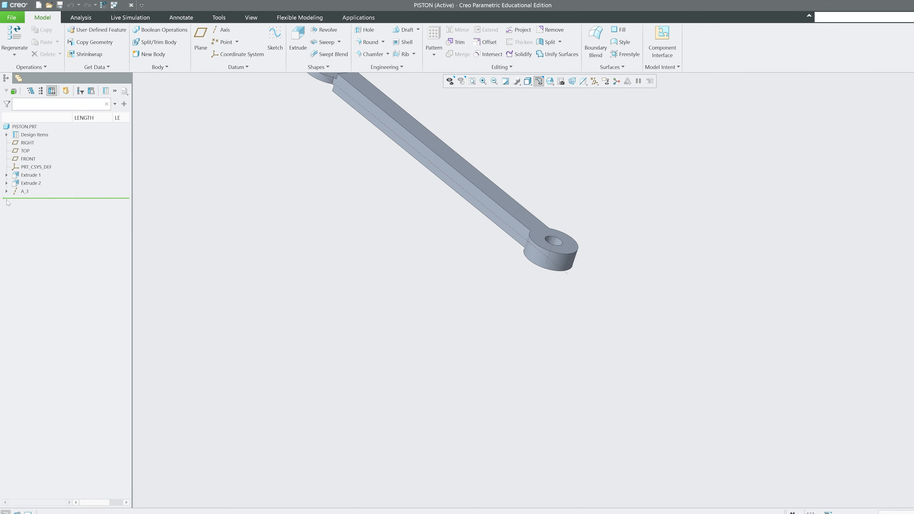
left_click(31, 175)
left_click(48, 149)
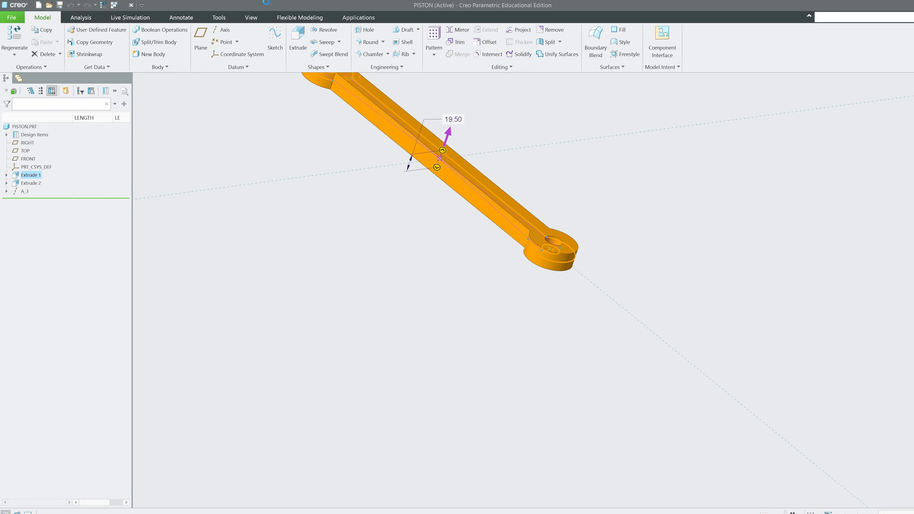
left_click(235, 102)
left_click(751, 46)
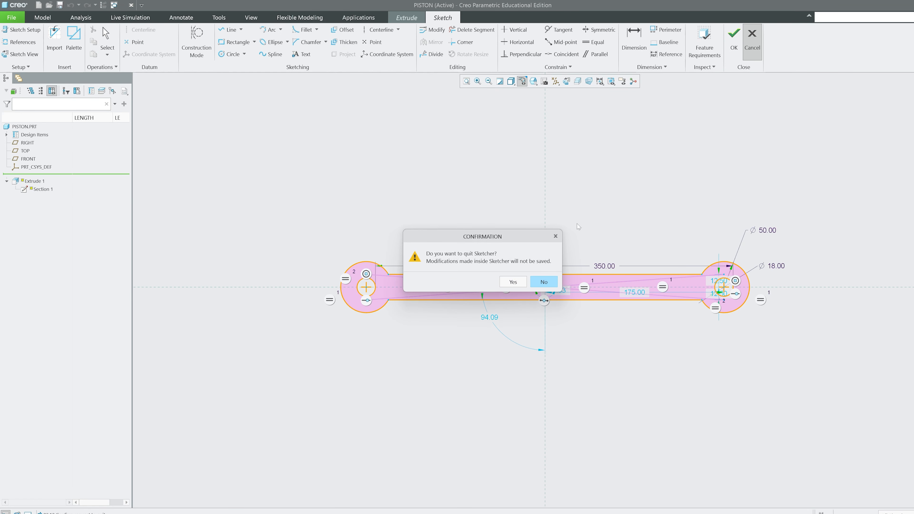
left_click(512, 283)
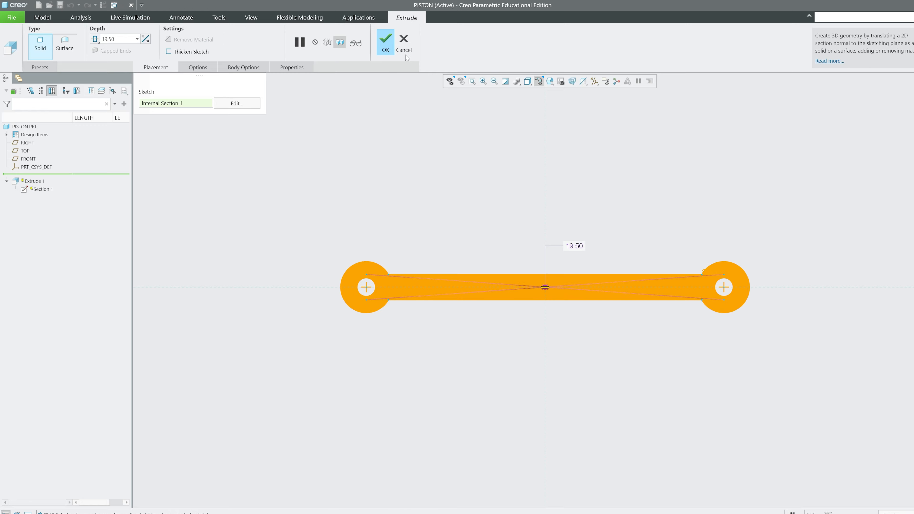
left_click(387, 41)
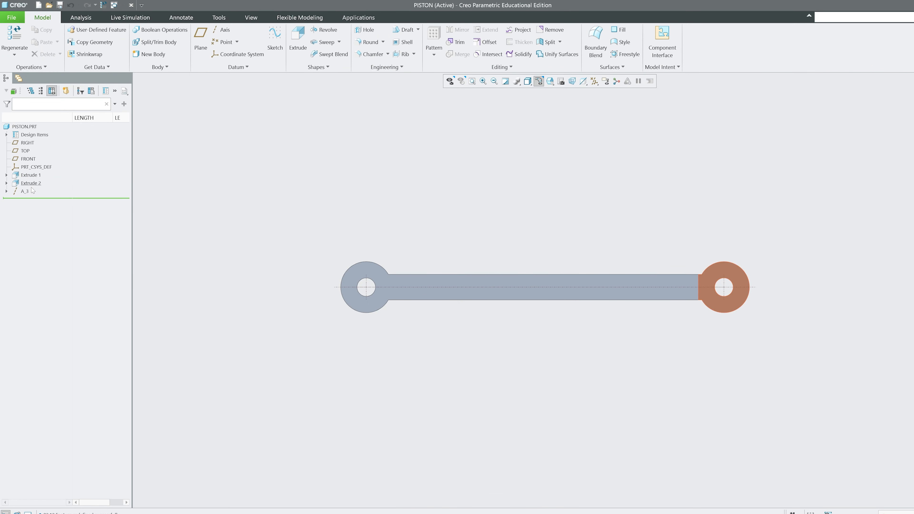
Step: Edit the sketch of the piston's Extrude 1, closing the bar with a vertical line and trimming away the ring at that end
left_click(38, 184)
left_click(37, 170)
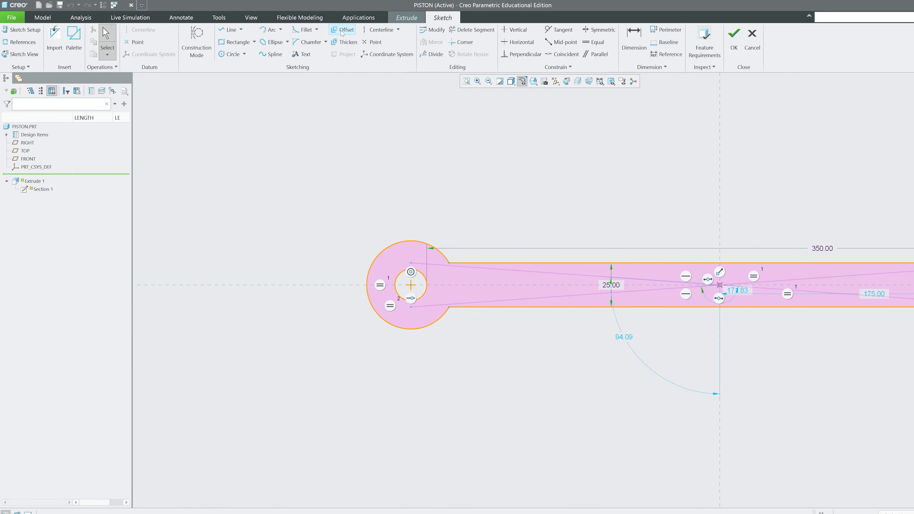
left_click(230, 29)
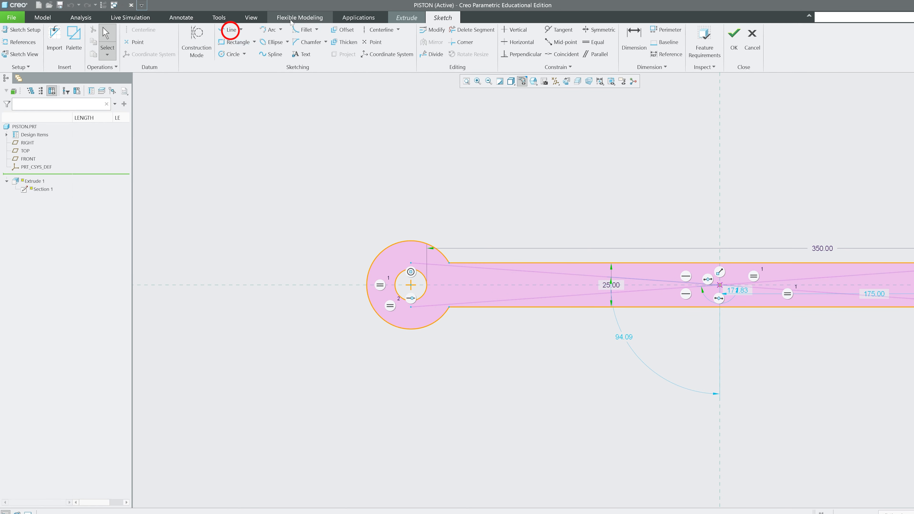
left_click(449, 263)
left_click(449, 307)
left_click(472, 30)
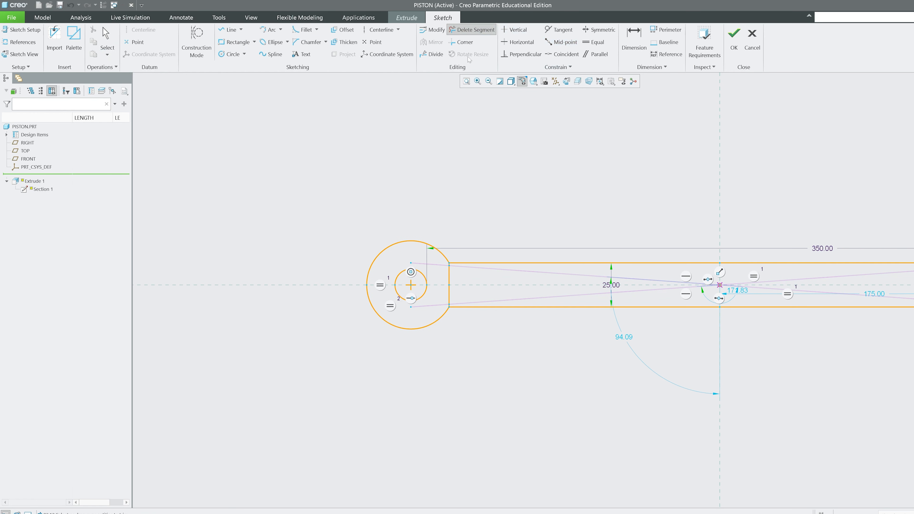
left_click_drag(436, 140, 379, 402)
left_click_drag(419, 178, 410, 310)
middle_click(452, 182)
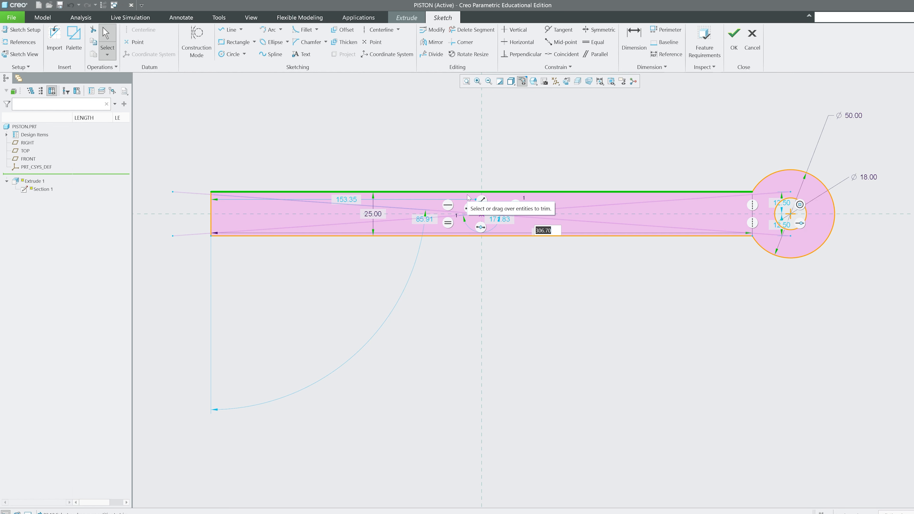
Step: Set the piston bar's length to 350, complete the extrusion and return to the assembly
type("350")
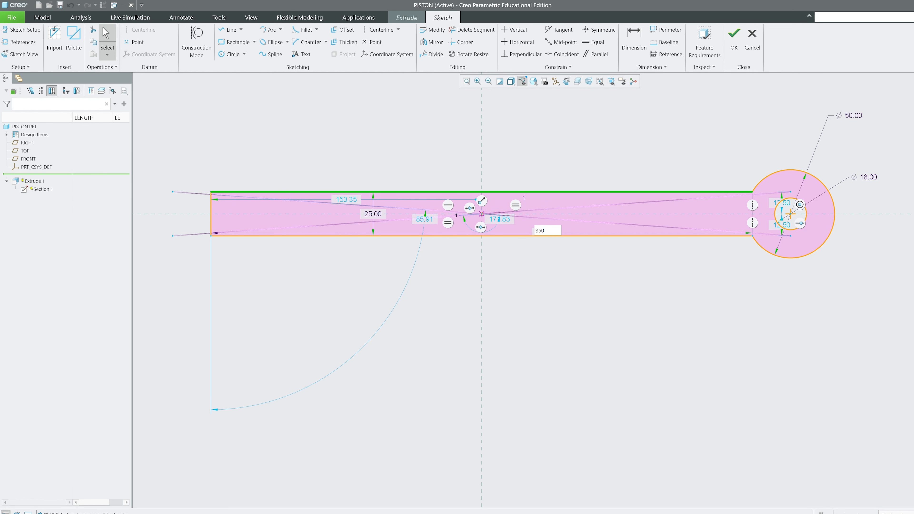
key("Return")
left_click(734, 36)
left_click(386, 37)
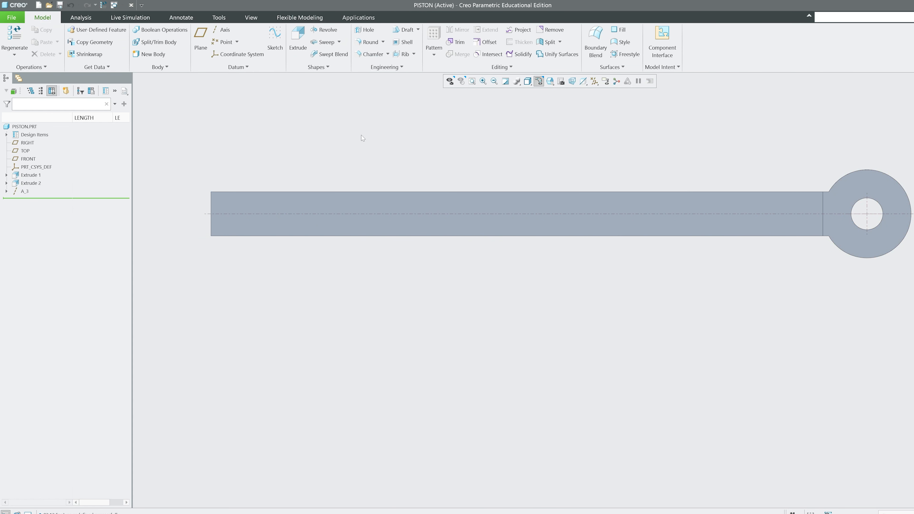
left_click(251, 18)
left_click(549, 54)
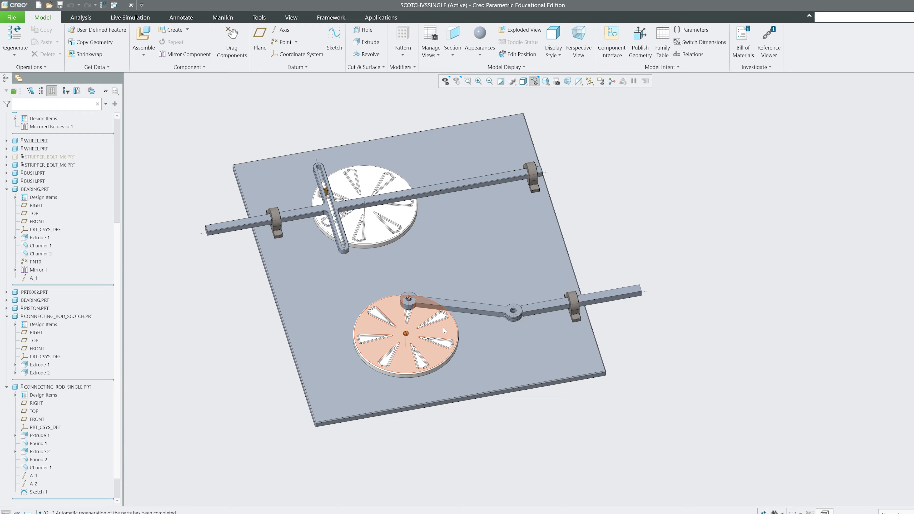
Step: Turn the lower and upper wheels to check the travel of the edited piston and the slotted rod
mouse_move(441, 328)
left_mouse_down("ctrl+alt")
mouse_move(382, 355)
mouse_move(449, 261)
mouse_move(332, 352)
mouse_move(463, 370)
mouse_move(429, 261)
mouse_move(445, 370)
mouse_move(464, 325)
mouse_move(332, 289)
mouse_move(356, 275)
left_mouse_up("ctrl+alt")
mouse_move(395, 225)
left_mouse_down("ctrl+alt")
mouse_move(313, 196)
mouse_move(437, 228)
mouse_move(300, 192)
mouse_move(445, 249)
mouse_move(396, 208)
mouse_move(319, 196)
mouse_move(424, 259)
mouse_move(432, 245)
left_mouse_up("ctrl+alt")
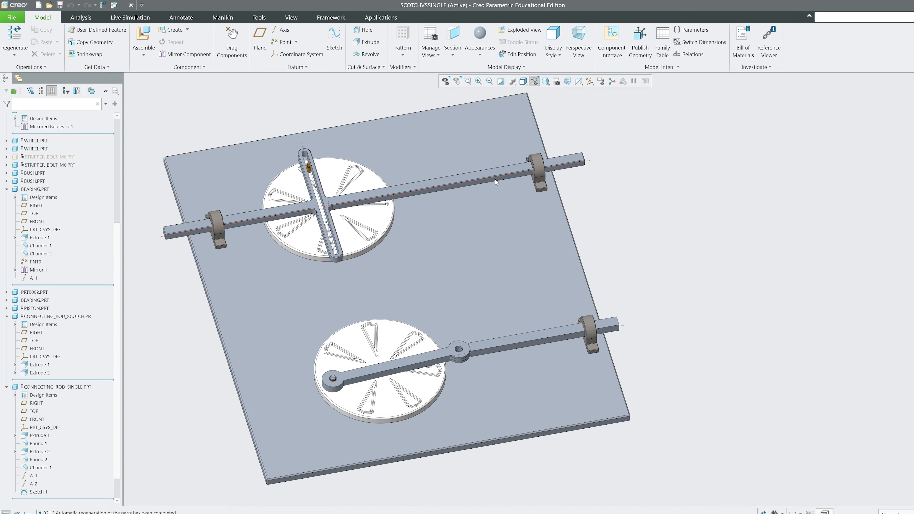
scroll(493, 180, "up", 3)
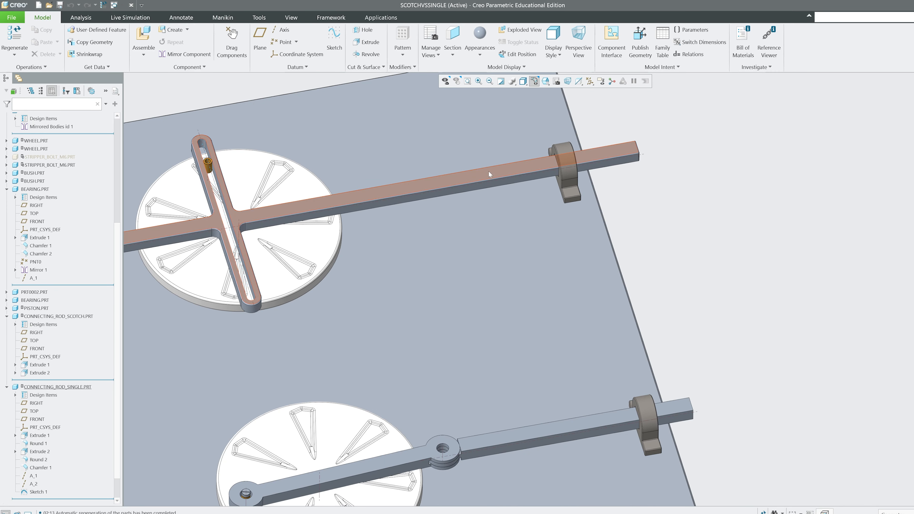
Step: Open CONNECTING_ROD_SINGLE.PRT on its own and display the dimensions of its slotted crosspiece
left_click(491, 174)
left_click(505, 131)
scroll(690, 286, "up", 6)
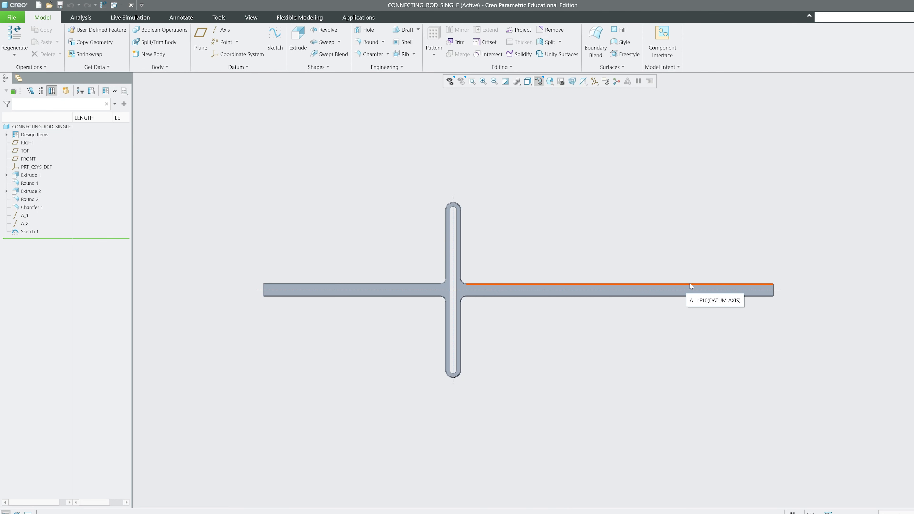
double_click(704, 284)
scroll(680, 292, "down", 3)
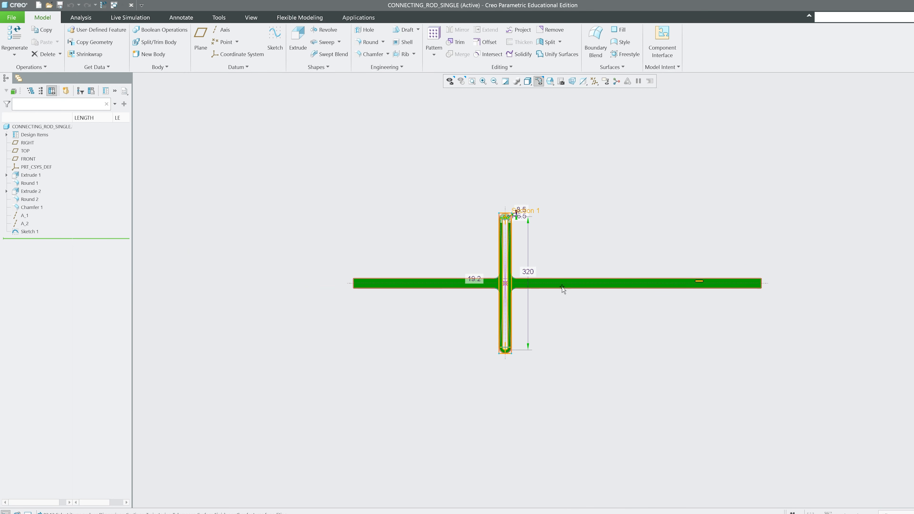
middle_click_drag(562, 287, 532, 298)
double_click(629, 198)
Step: Set the slotted rod's longer arm to 650 and its shorter arm to 400
left_click(28, 194)
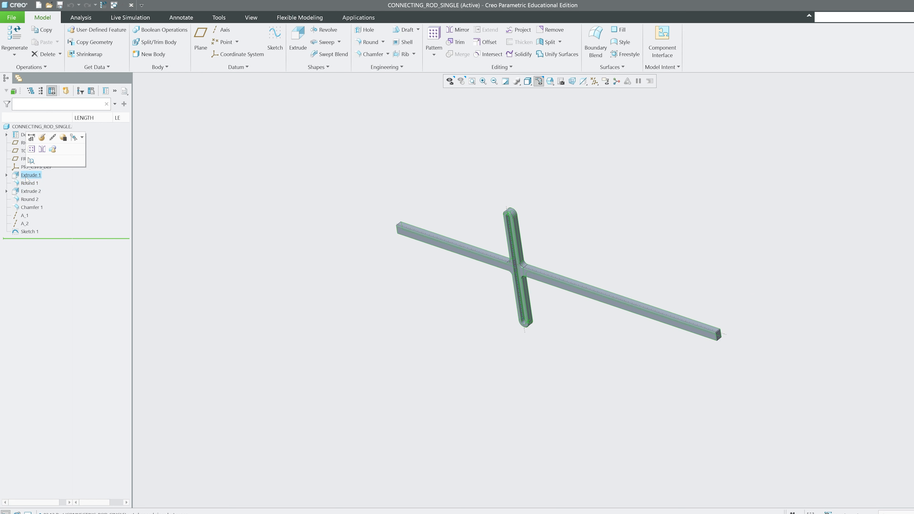
double_click(584, 308)
double_click(642, 312)
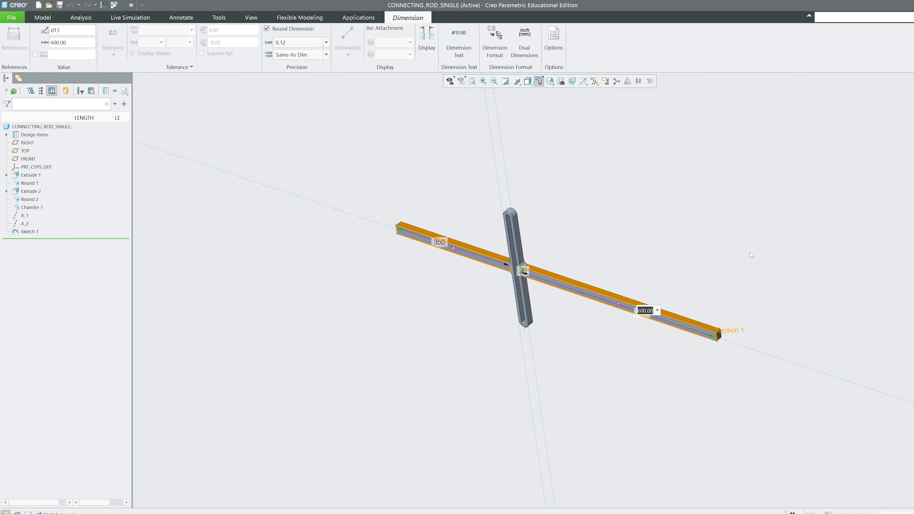
type("650")
key("Return")
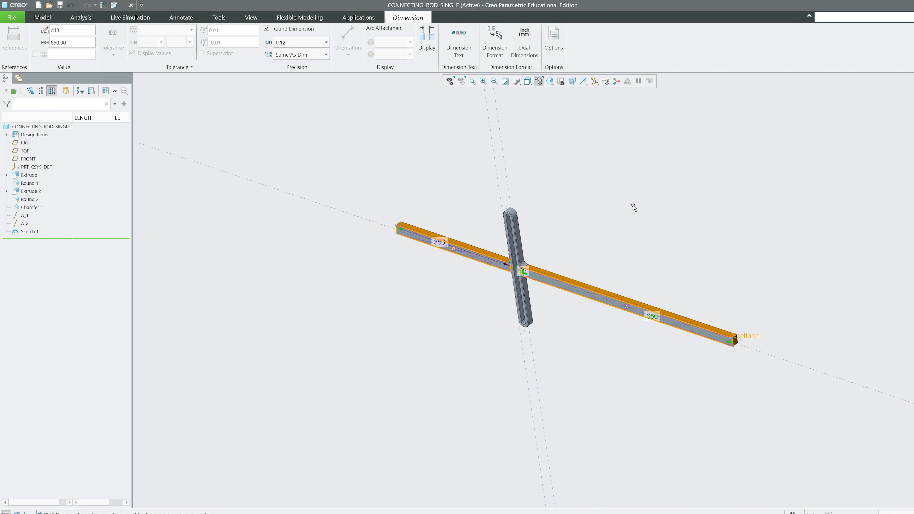
double_click(438, 242)
type("4")
type("00")
key("Return")
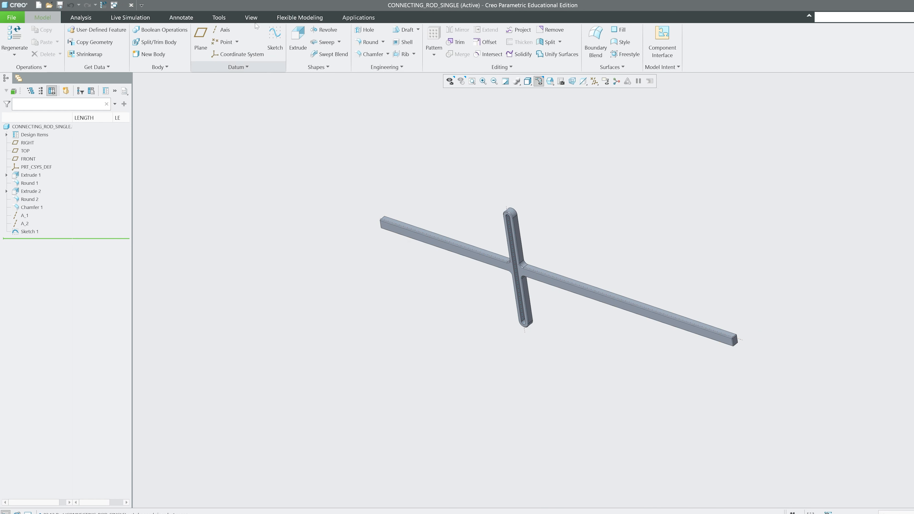
Step: Close the slotted rod's part window and return to the SCOTCHVSSINGLE assembly
left_click(251, 18)
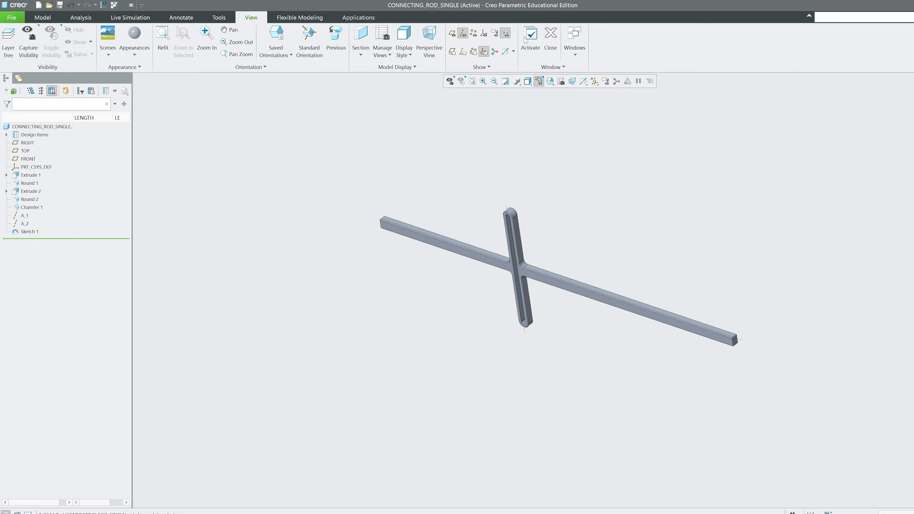
left_click(548, 47)
left_click(398, 139)
scroll(490, 180, "up", 5)
left_click(541, 196)
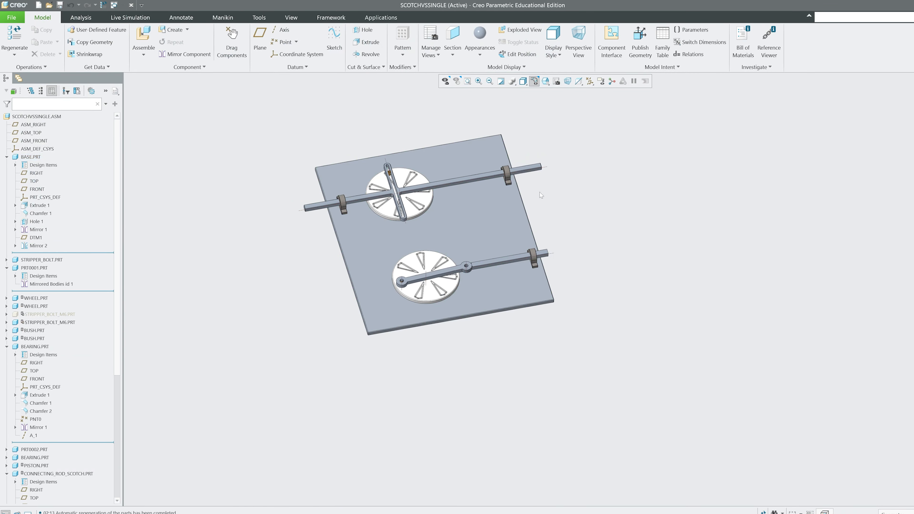
scroll(475, 169, "down", 3)
scroll(490, 192, "up", 2)
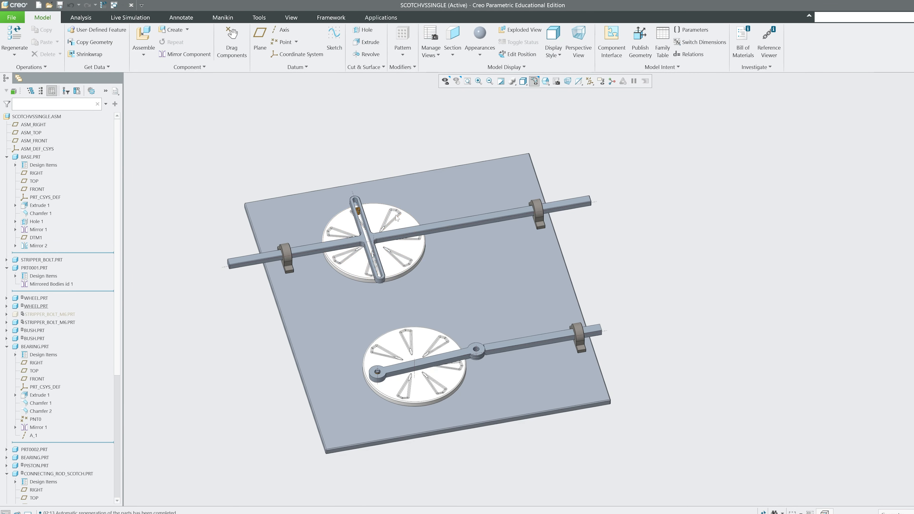
Step: Turn both wheels to check the travel of the two linkages, and save the assembly
left_click_drag(397, 217, 306, 292, "ctrl+alt")
left_click_drag(408, 345, 395, 314, "ctrl+alt")
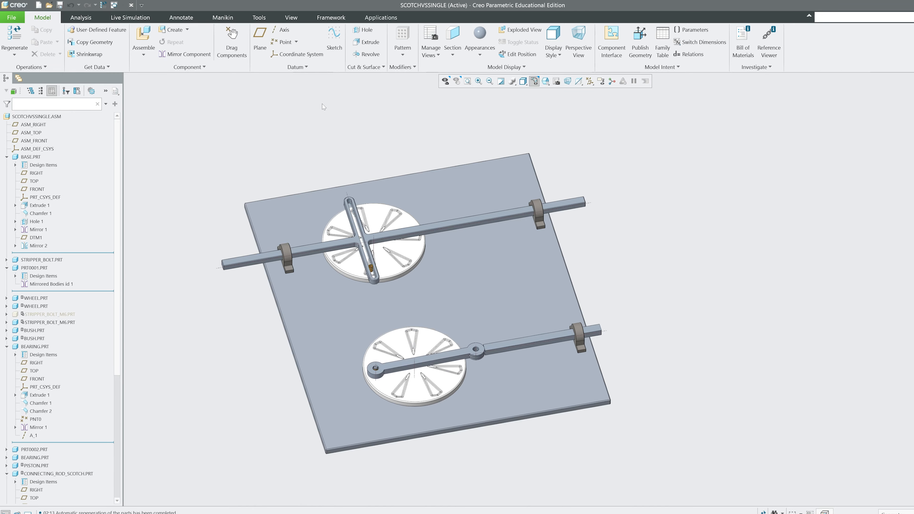
left_click(374, 18)
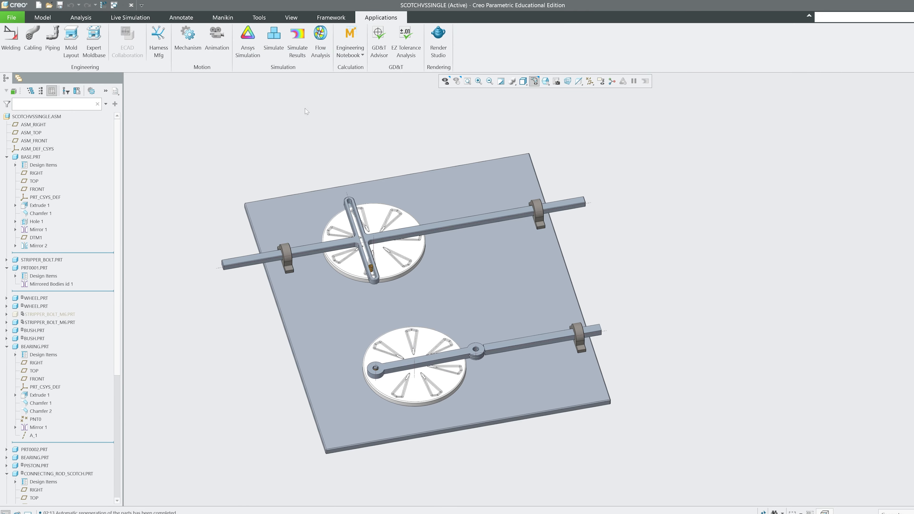
key("ctrl+s")
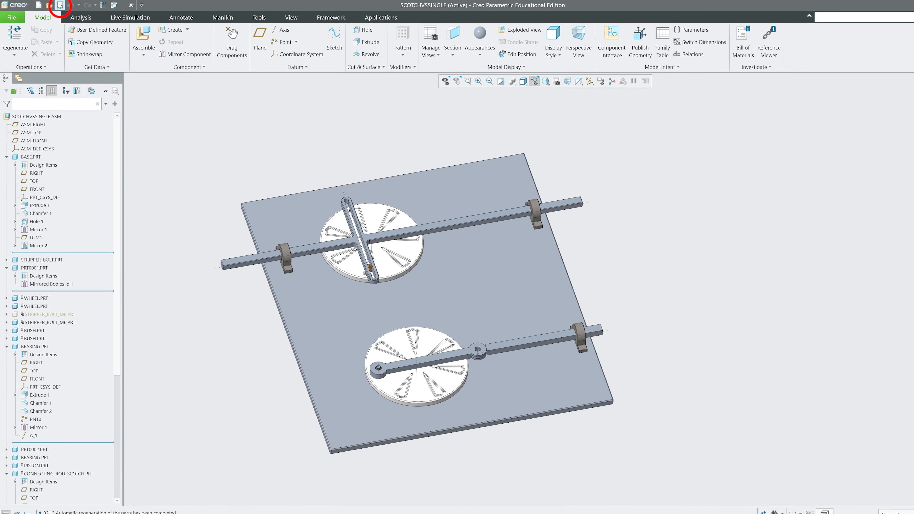
Step: Finish saving SCOTCHVSSINGLE.ASM and switch the assembly to the Mechanism application
left_click(403, 374)
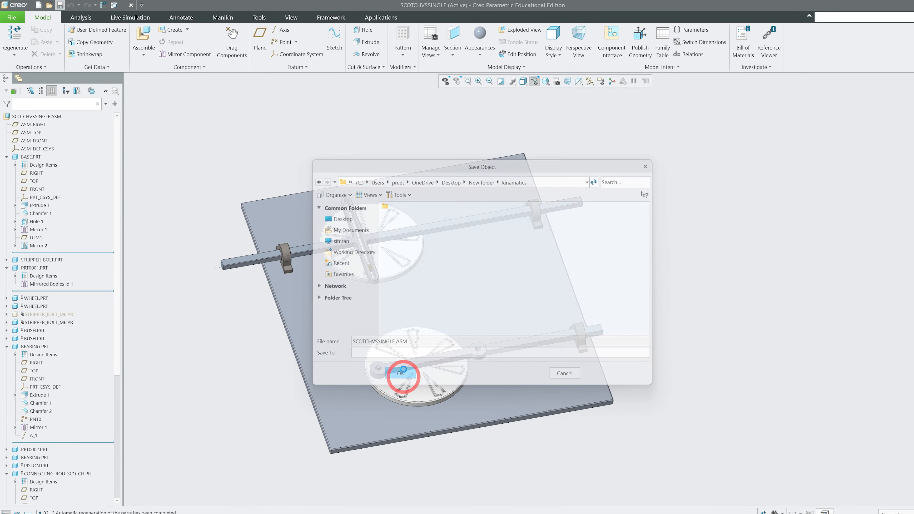
left_click(593, 329)
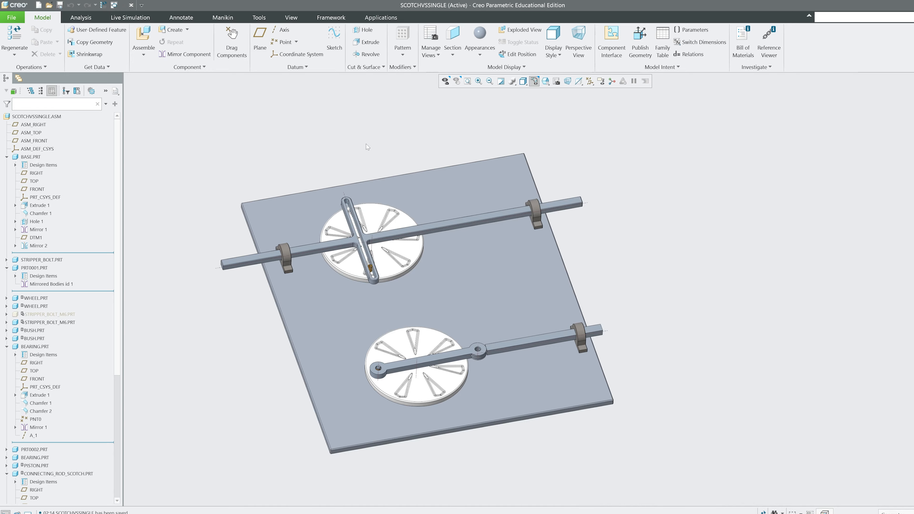
left_click(378, 17)
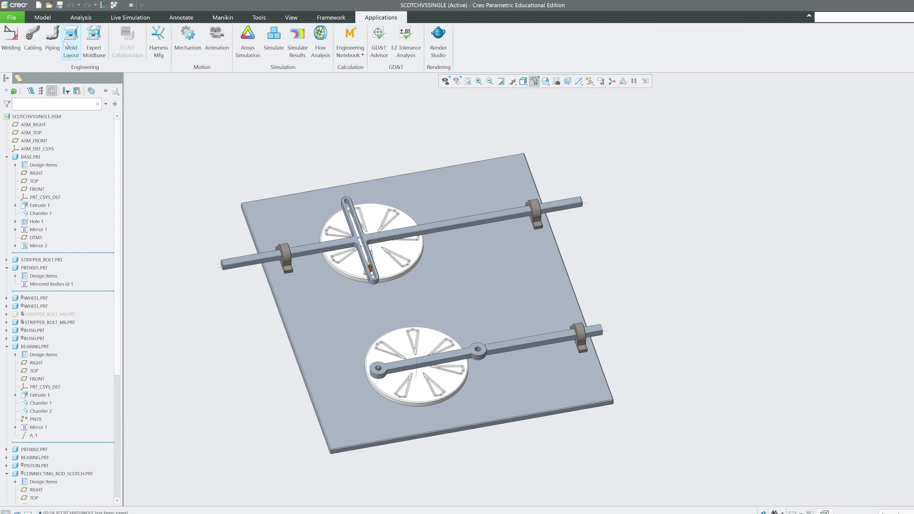
left_click(198, 49)
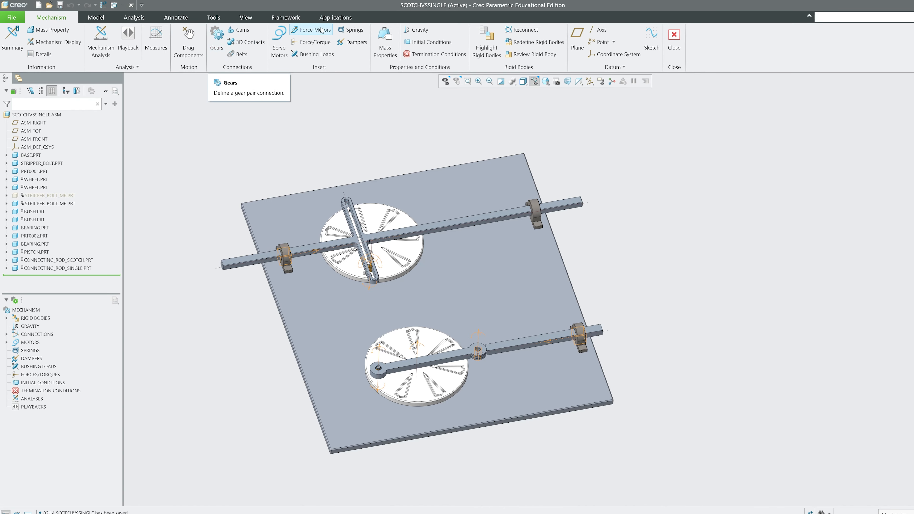
Step: Add a servo motor on the slotted linkage wheel's rotation axis, driving Angular Velocity with a Ramp function, and show its profile details
left_click(279, 40)
mouse_move(396, 252)
middle_mouse_down()
mouse_move(405, 243)
mouse_move(335, 264)
mouse_move(335, 294)
mouse_move(309, 297)
mouse_move(354, 301)
middle_mouse_up()
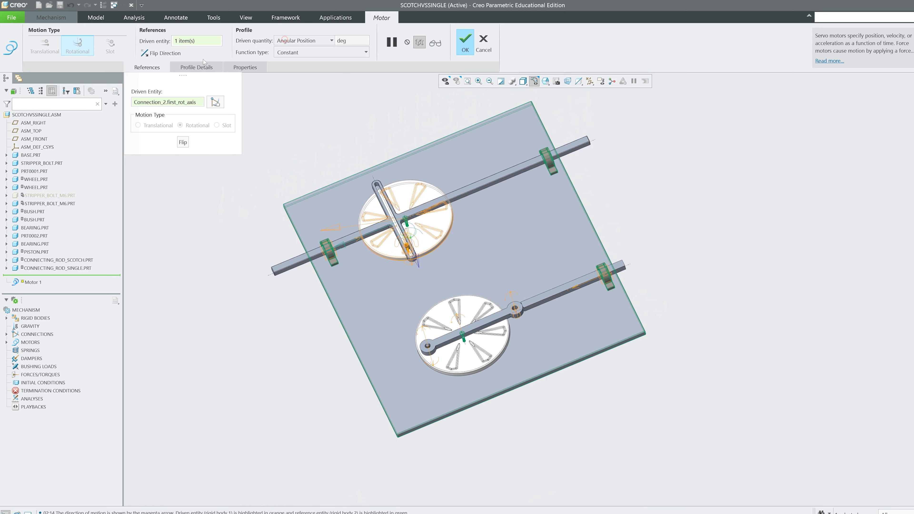
left_click(299, 41)
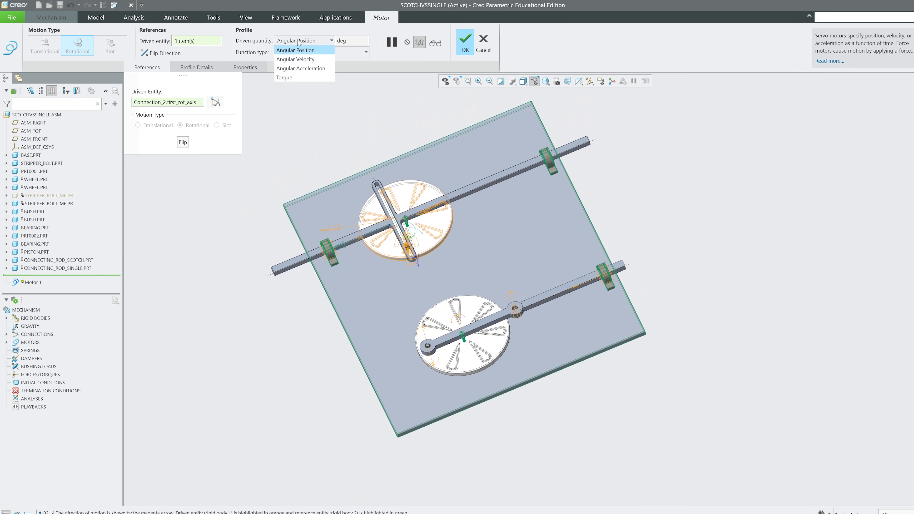
left_click(308, 61)
left_click(317, 42)
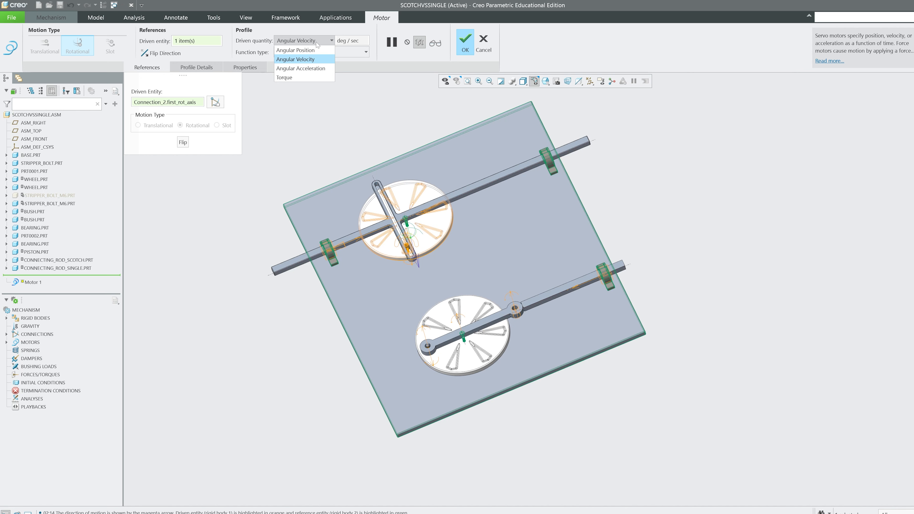
left_click(322, 33)
left_click(318, 52)
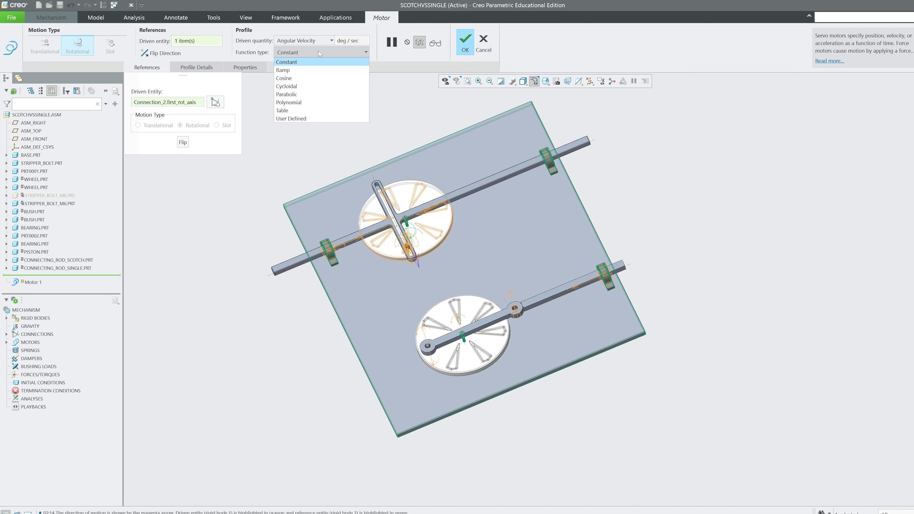
left_click(317, 70)
left_click(196, 67)
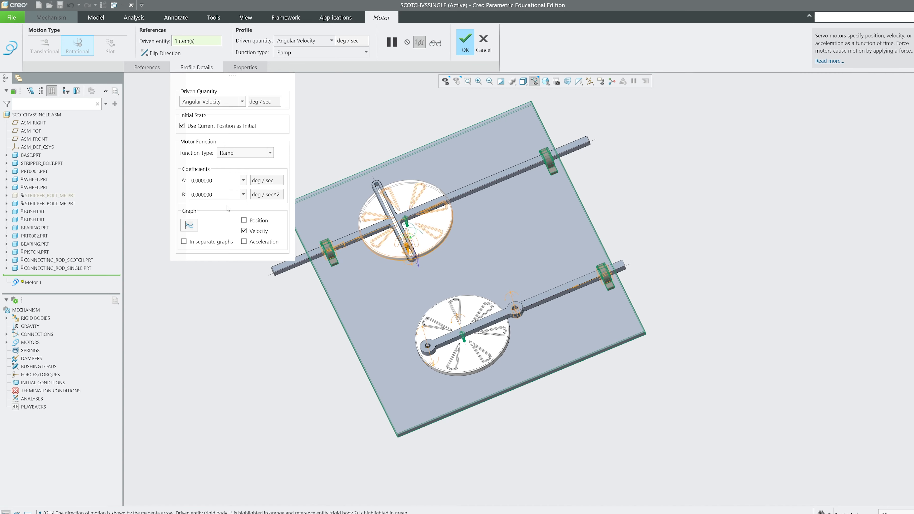
left_click(302, 40)
left_click(306, 52)
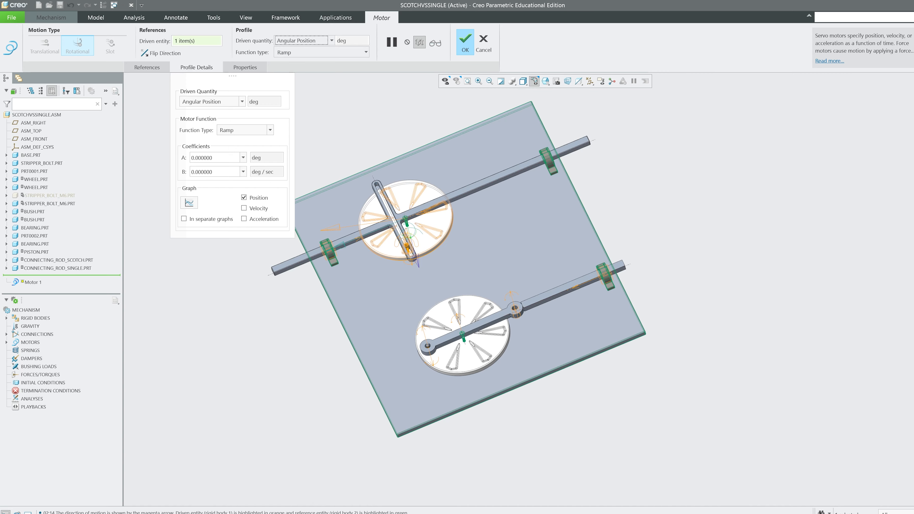
left_click(226, 102)
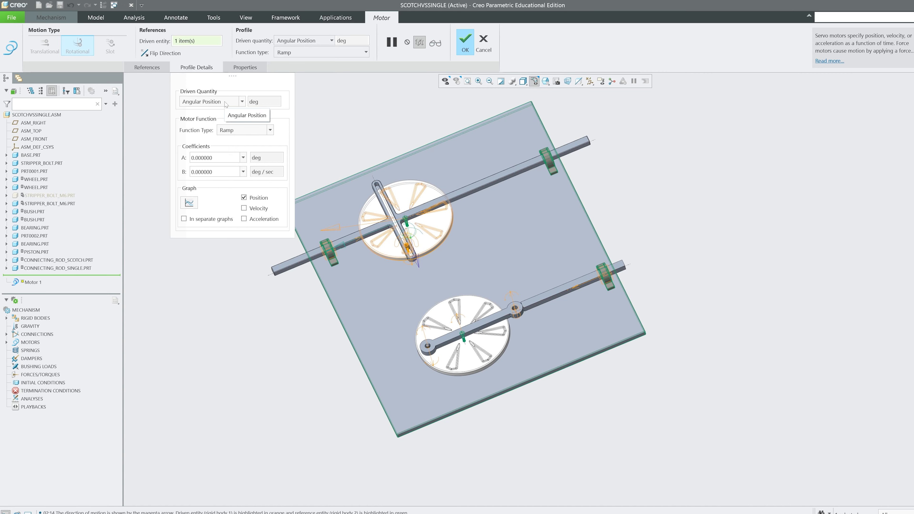
left_click(225, 118)
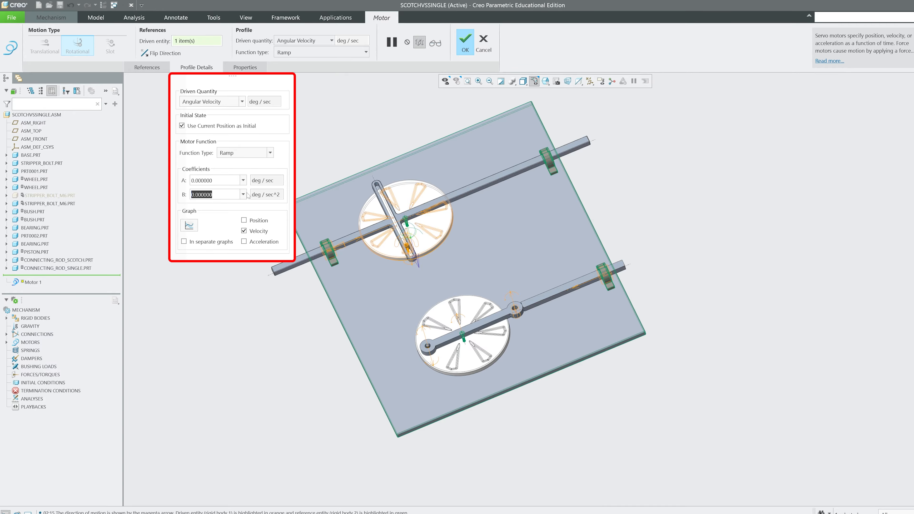
Step: Set the motor's ramp coefficient B to 30 deg/sec^2, graph its velocity, and accept the motor
type("10")
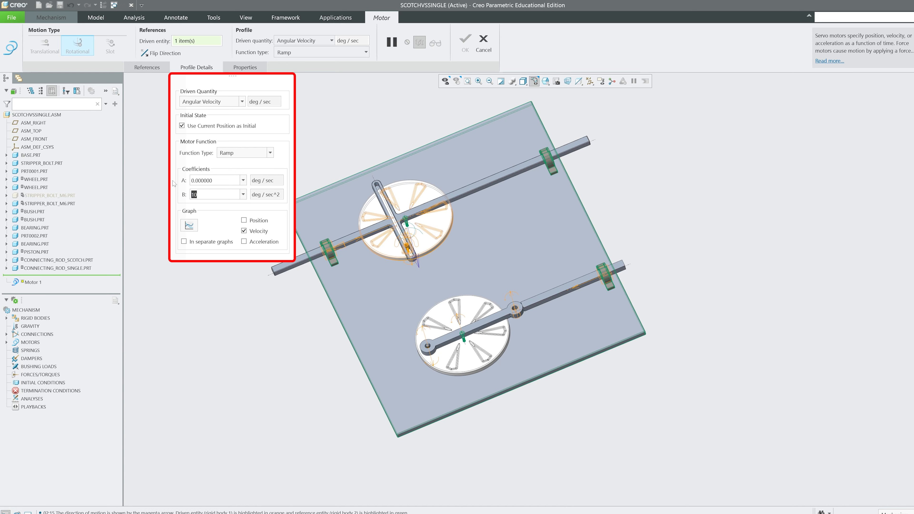
left_click(189, 230)
left_click_drag(747, 30, 495, 74)
left_click(706, 74)
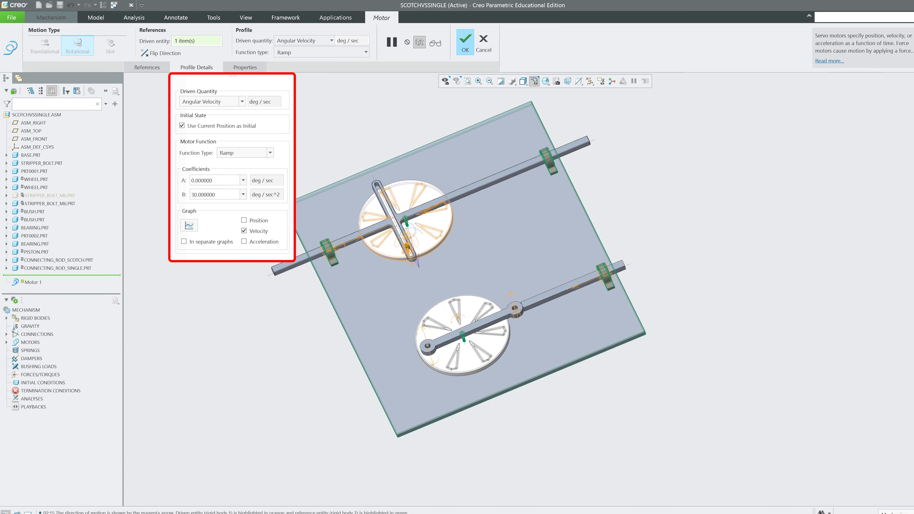
left_click(157, 70)
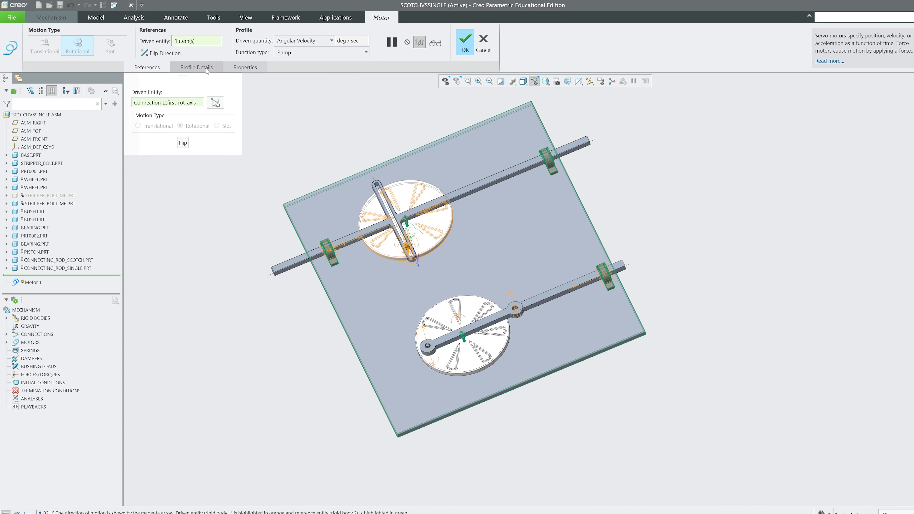
left_click(212, 68)
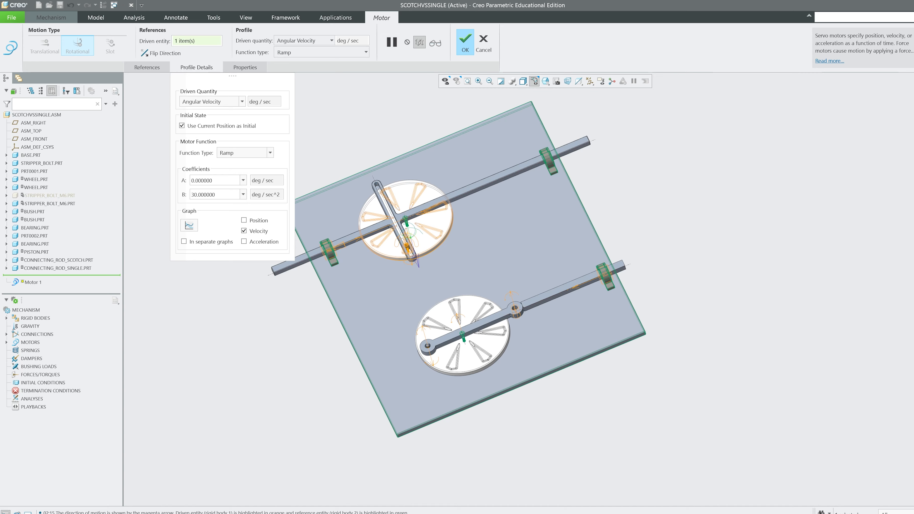
left_click(464, 45)
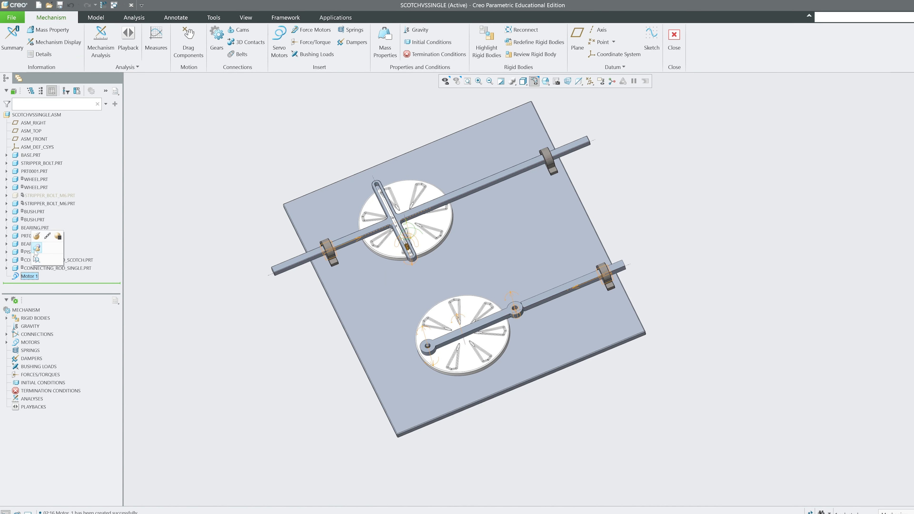
Step: Run a position analysis with end time 10 and frame rate 60 to watch the slotted linkage move
left_click(106, 49)
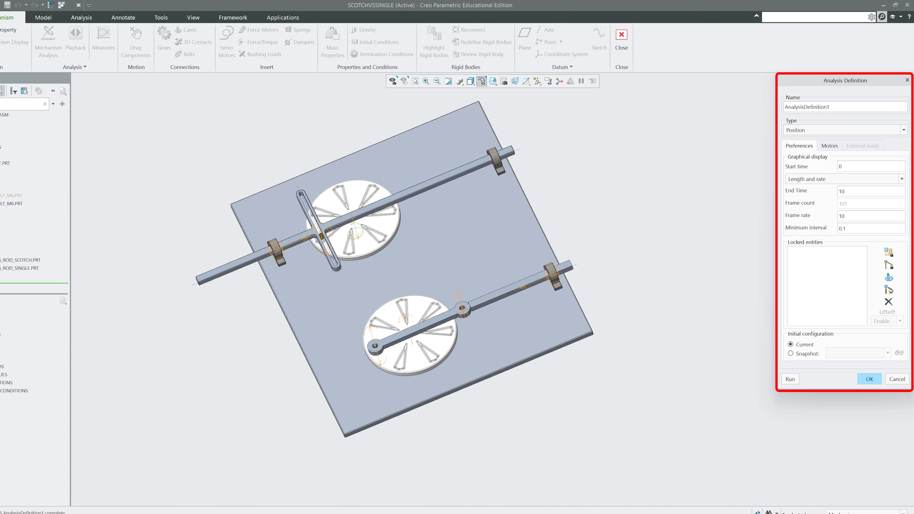
type("6")
left_click(790, 378)
left_click(390, 290)
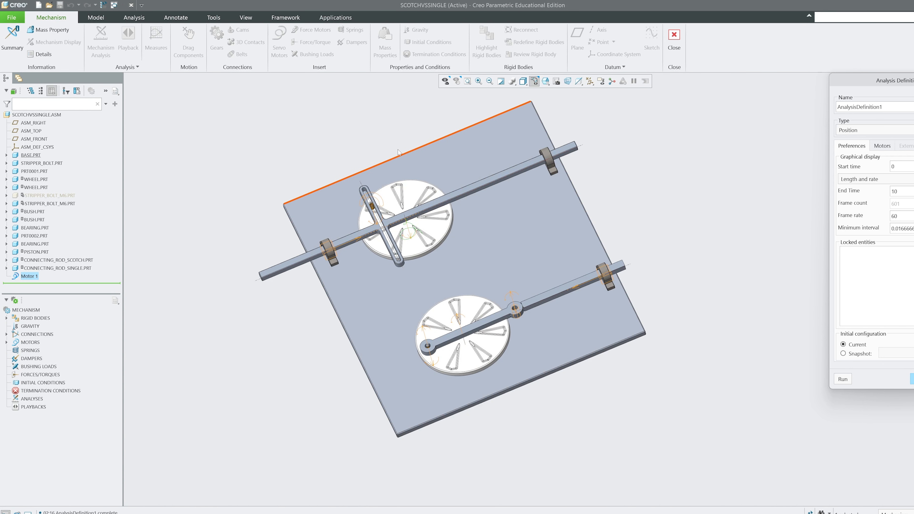
Step: Redefine the slotted linkage's servo motor with ramp coefficient B set to 15 deg/sec^2
right_click(32, 276)
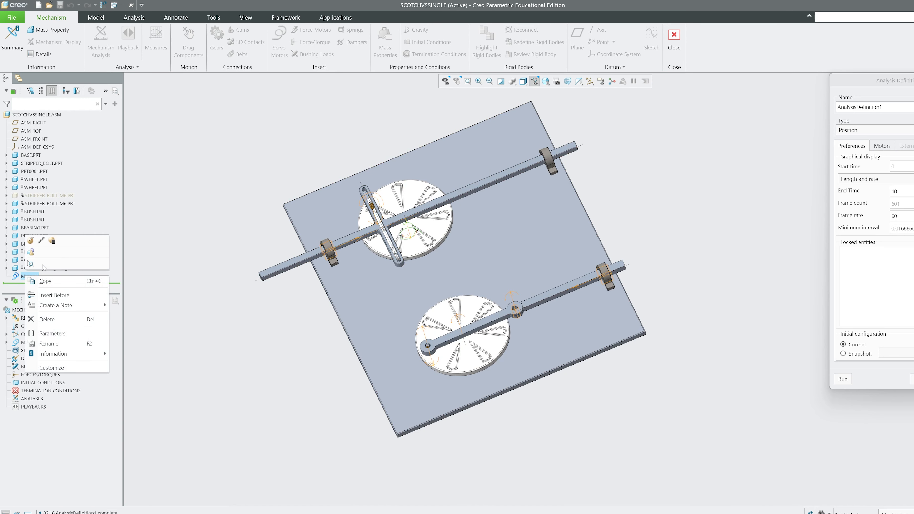
left_click(30, 241)
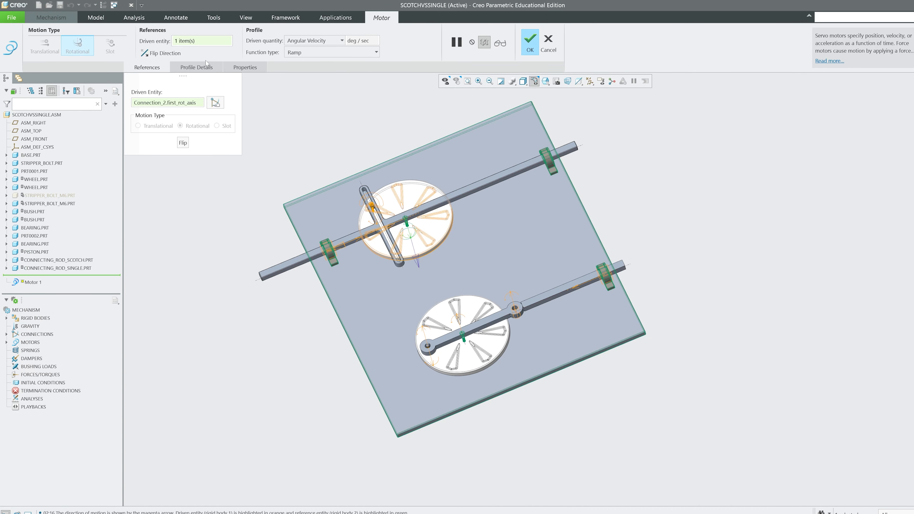
left_click(200, 67)
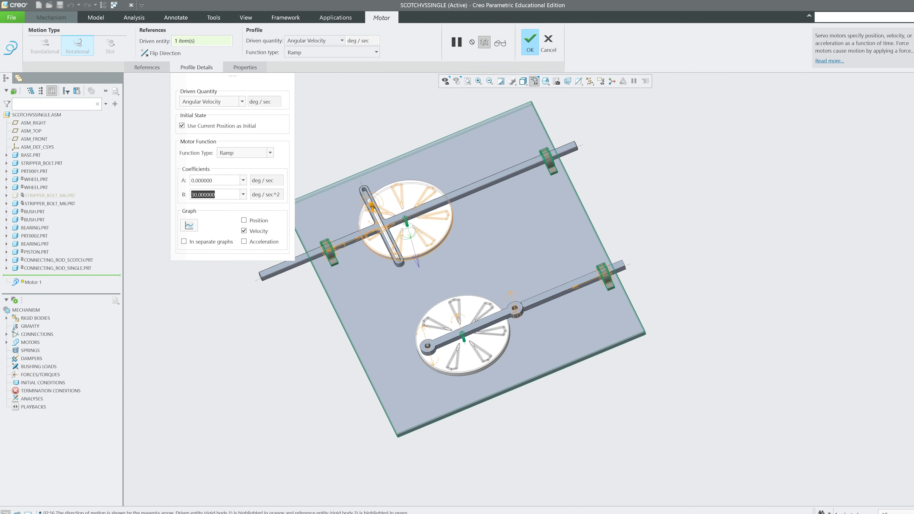
type("15")
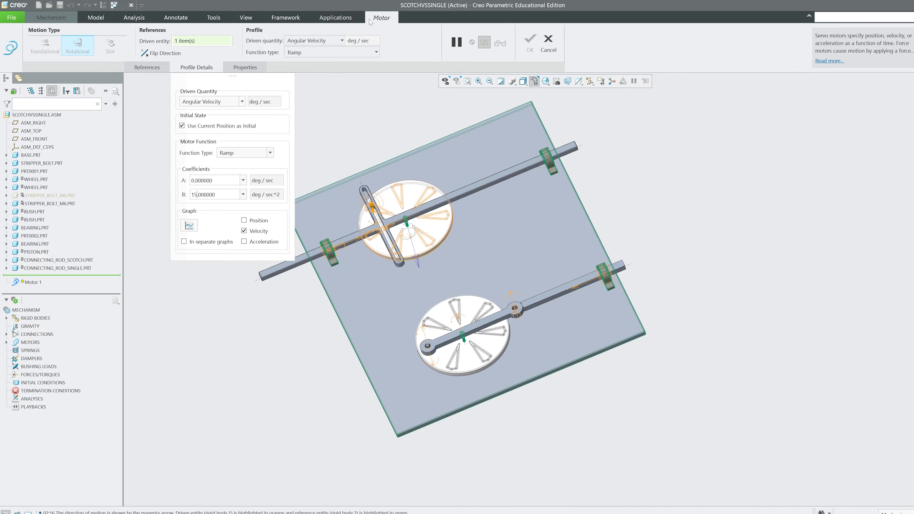
middle_click(382, 124)
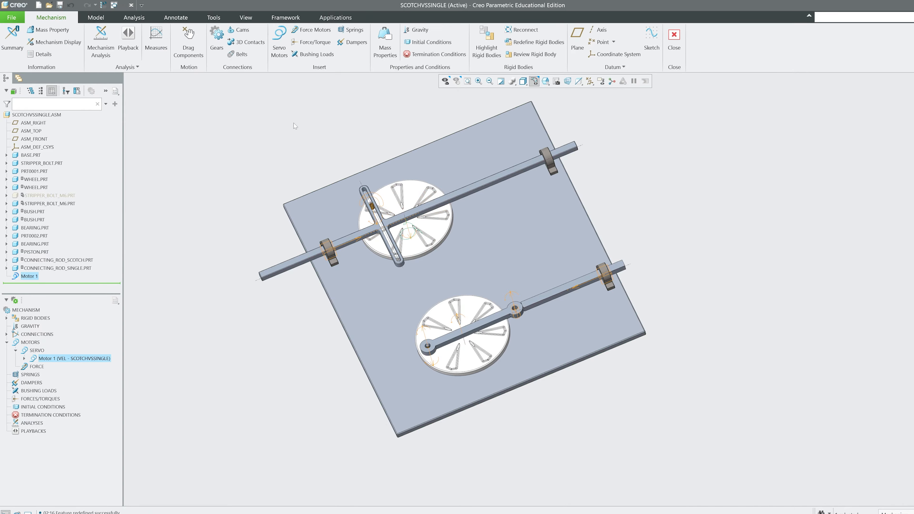
left_click(292, 126)
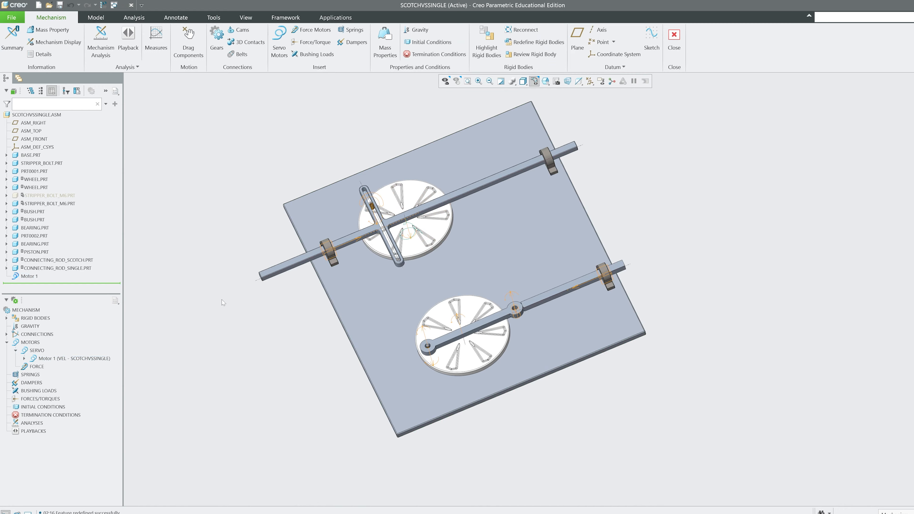
Step: Add a servo motor on the pinned connecting rod's wheel axis, driving Angular Position with a Ramp function
left_click(277, 51)
middle_click_drag(283, 394, 411, 328)
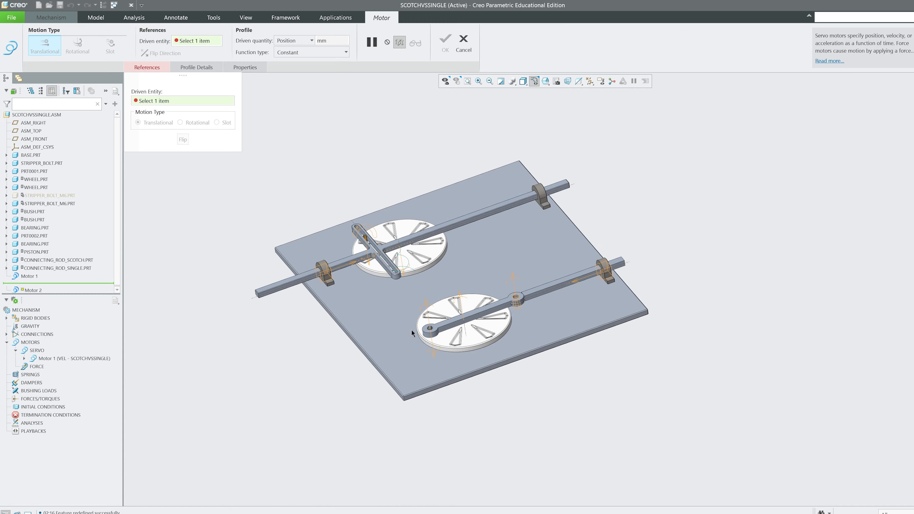
left_click(461, 302)
left_click(210, 67)
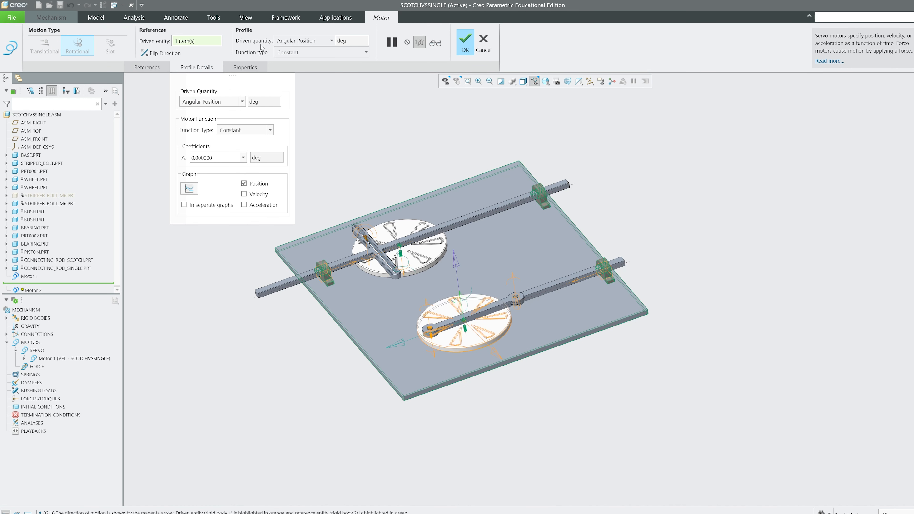
left_click(304, 40)
left_click(317, 52)
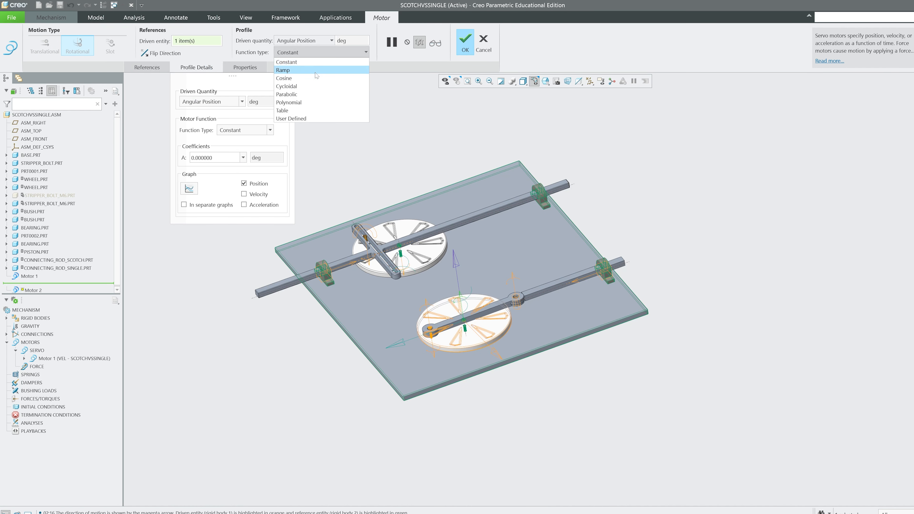
left_click(288, 68)
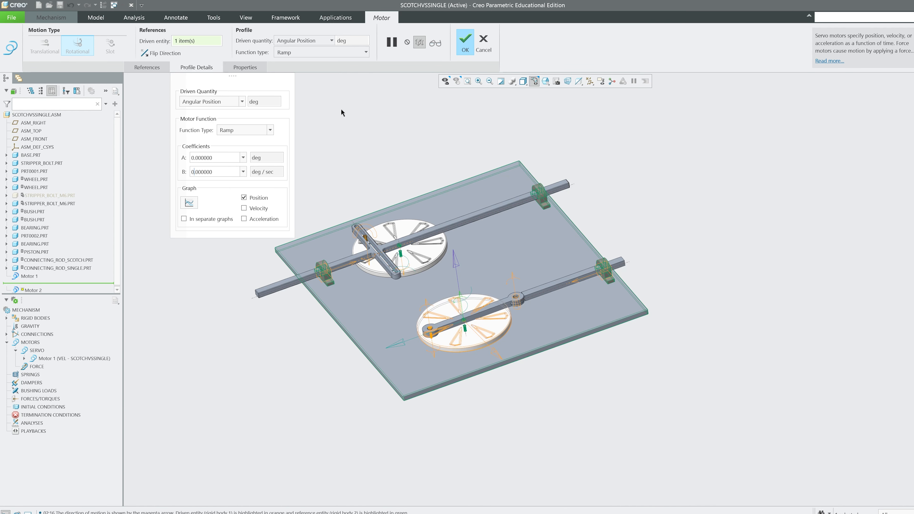
Step: Set the second motor's ramp coefficient B to 15 deg/sec and accept the motor
key("BackSpace")
type("15")
left_click(458, 58)
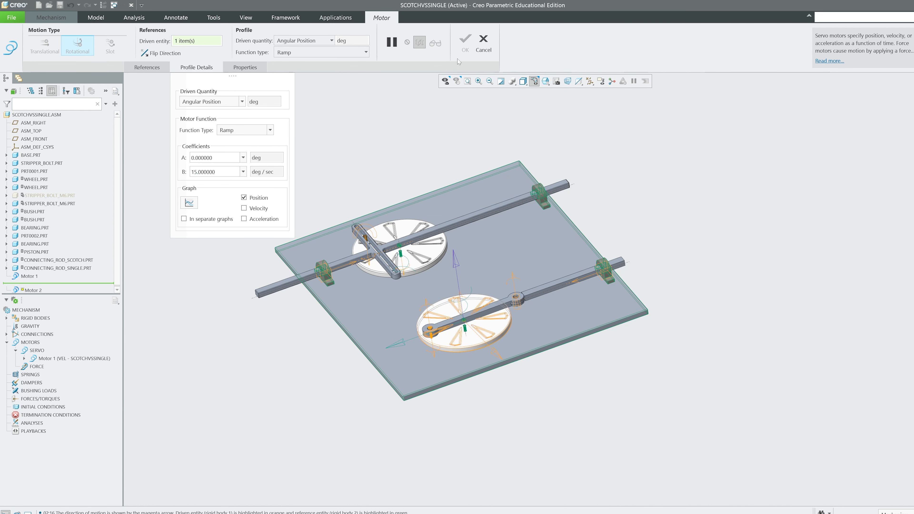
Step: Define a position analysis driven by both motors with end time 10 and frame rate 60, and run it
middle_click_drag(407, 193, 407, 221)
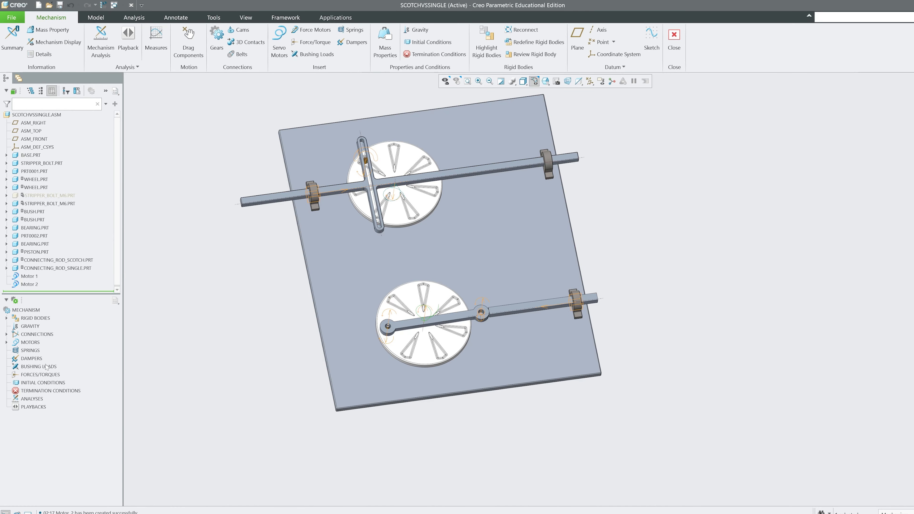
left_click(33, 399)
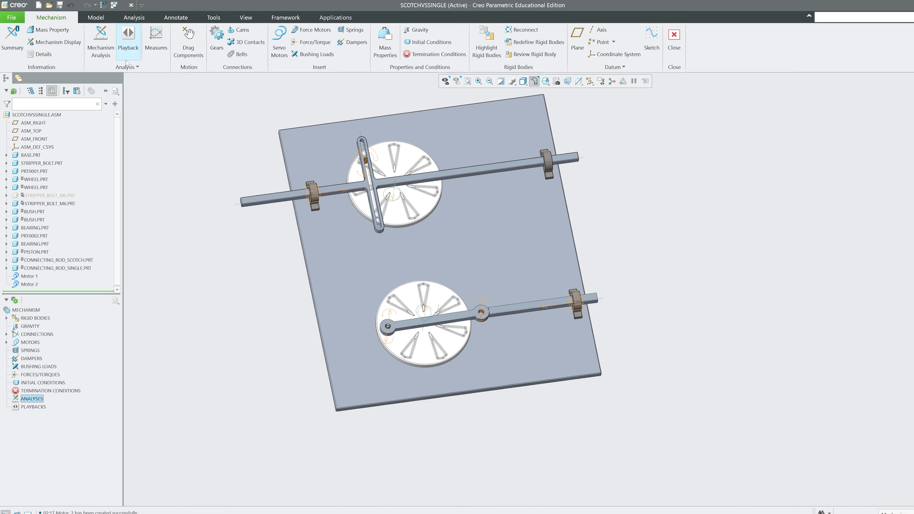
left_click(104, 38)
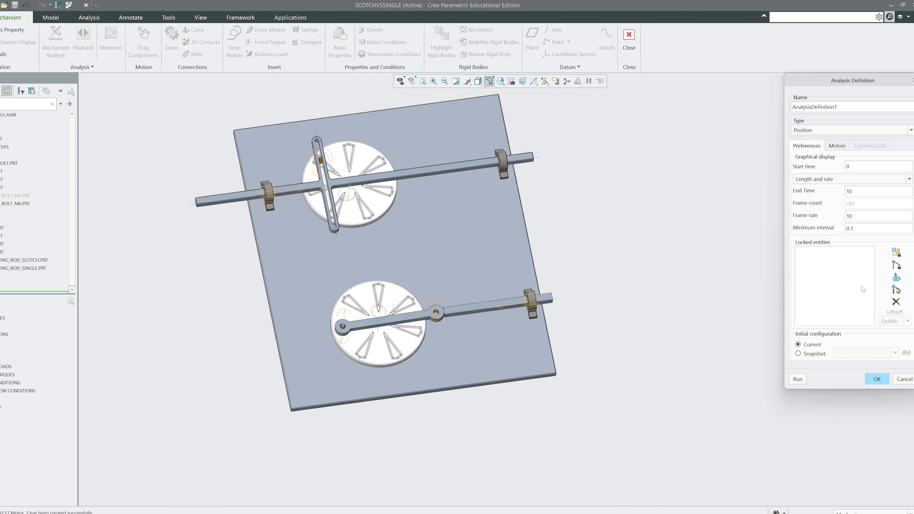
double_click(849, 216)
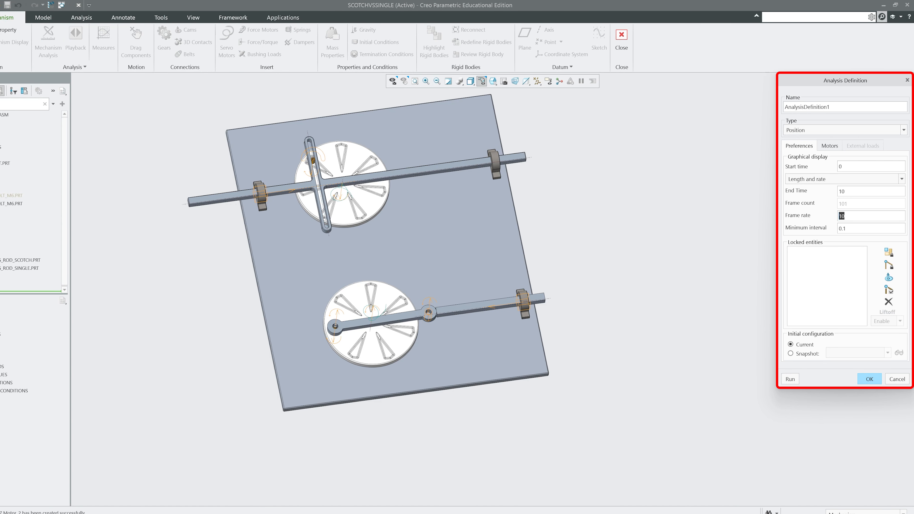
type("60")
left_click(790, 379)
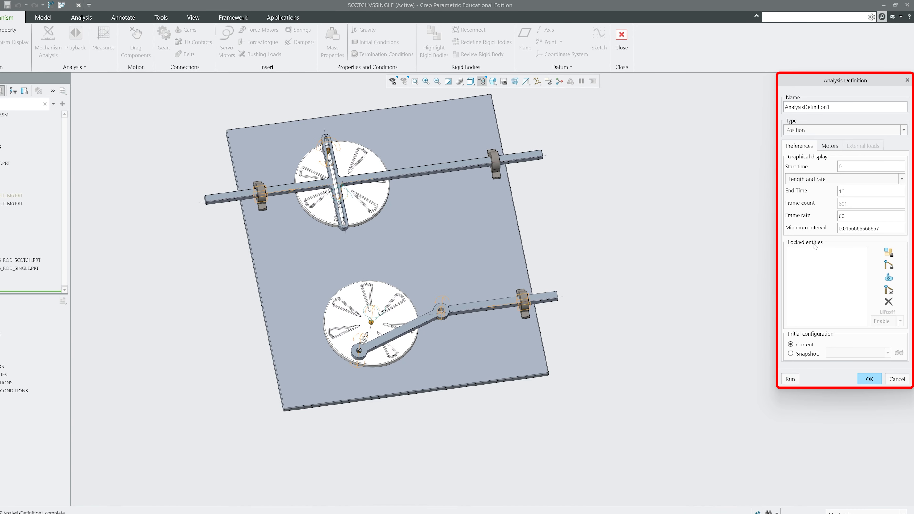
Step: Set the end of both Motor 1 and Motor 2 to 100 in the analysis and rerun it, overwriting the existing results
left_click(830, 146)
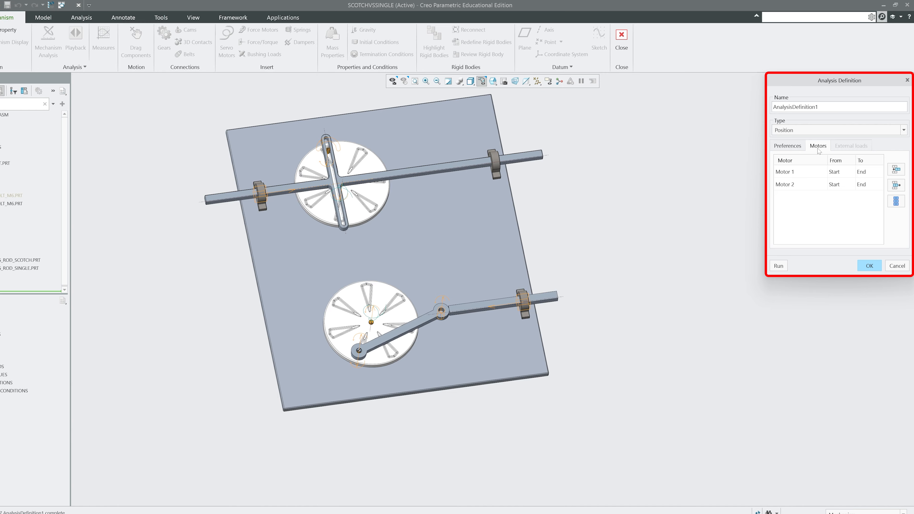
left_click(847, 172)
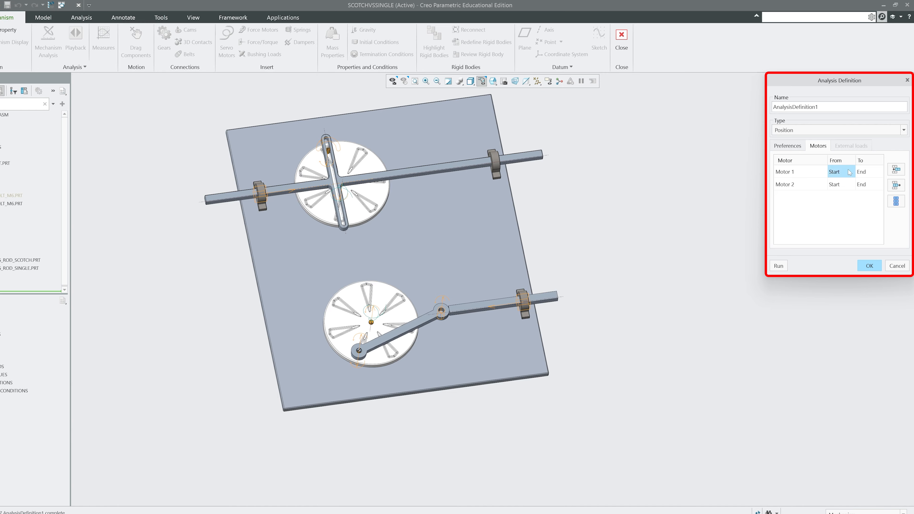
left_click(863, 172)
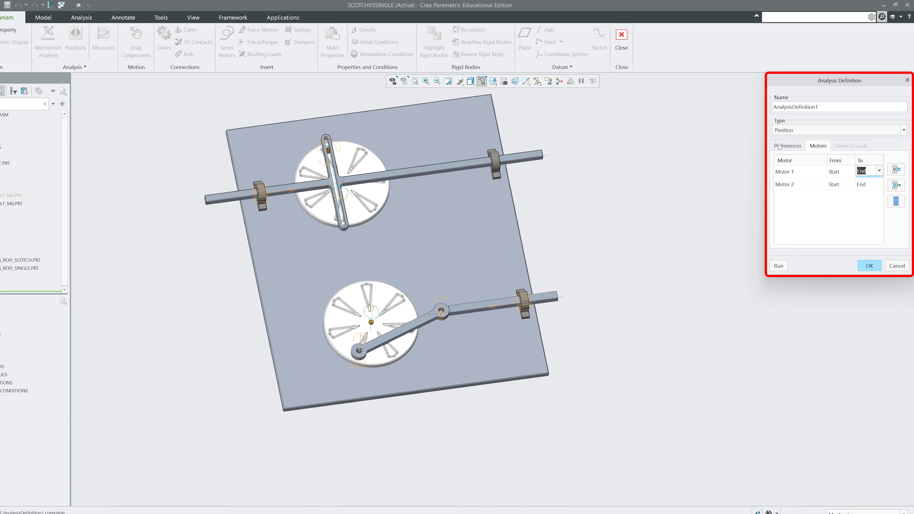
type("100")
left_click(868, 184)
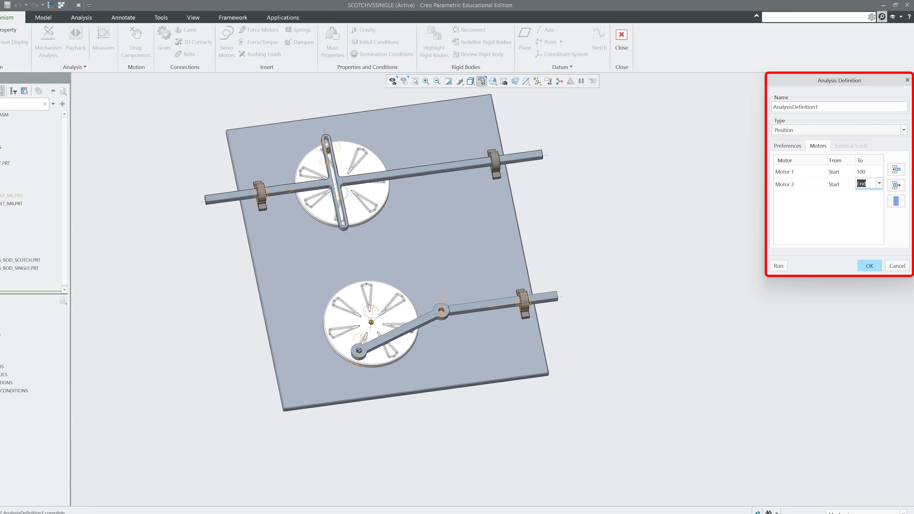
type("1")
key("Return")
left_click(778, 266)
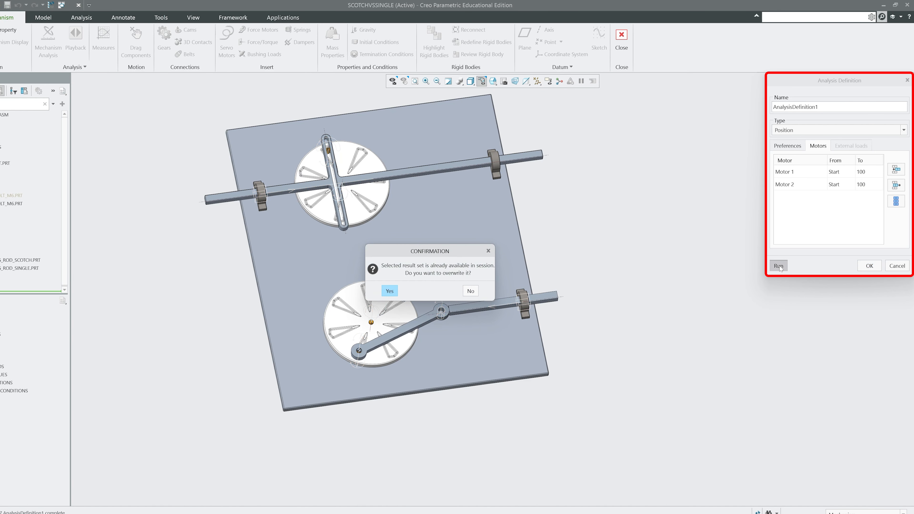
left_click(392, 291)
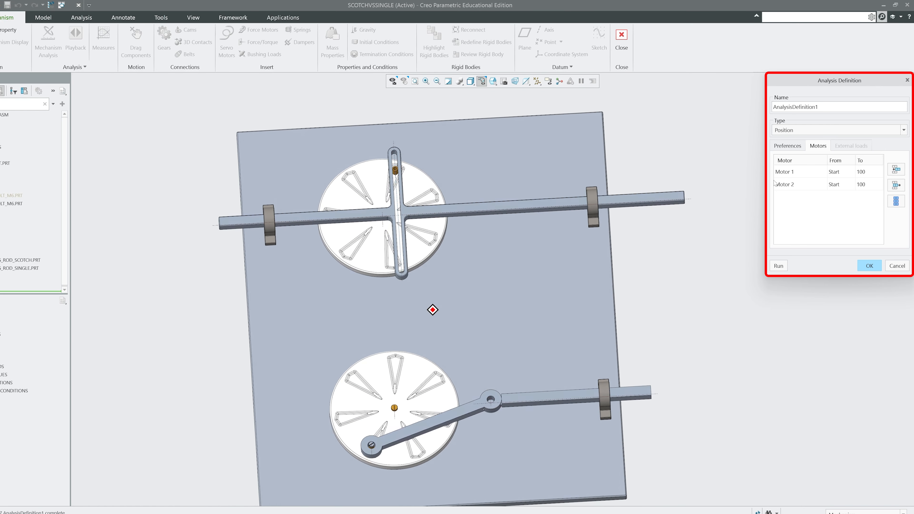
Step: Set the analysis end time to 100, rerun it over the existing results, and accept the definition
left_click(794, 147)
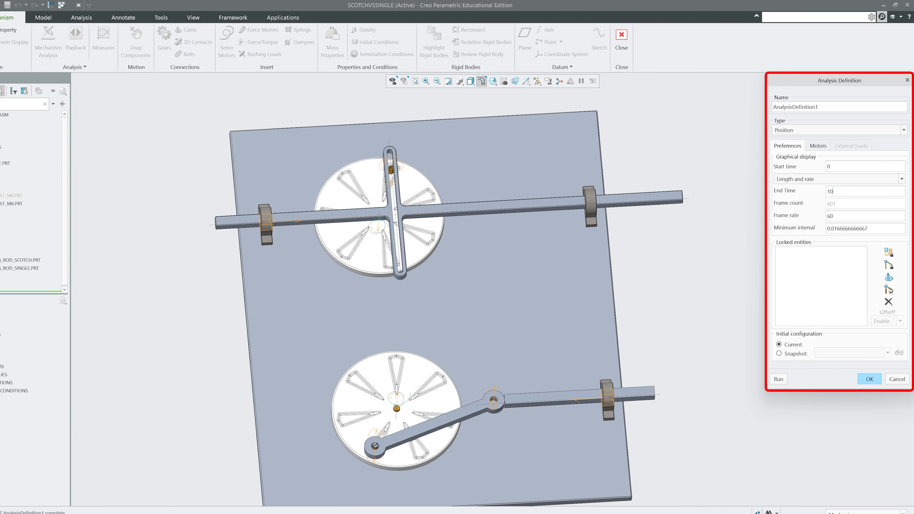
key("BackSpace")
left_click(781, 379)
left_click(391, 291)
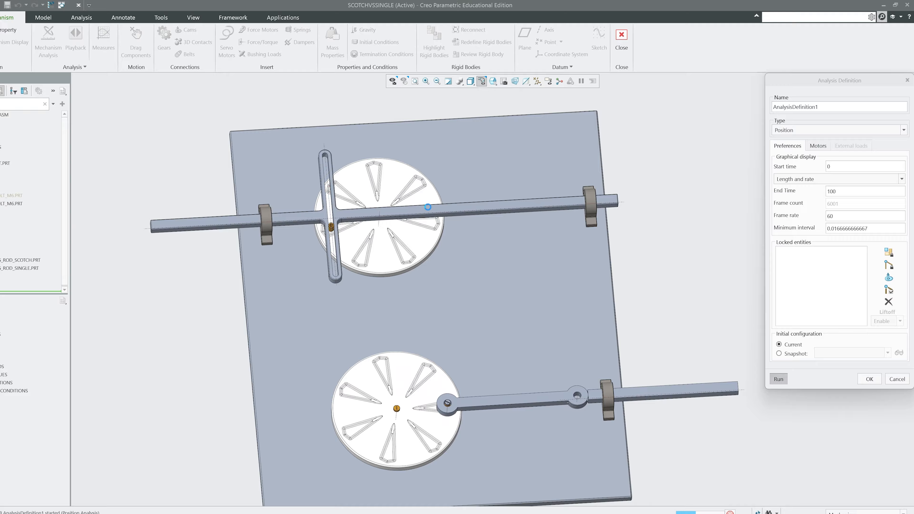
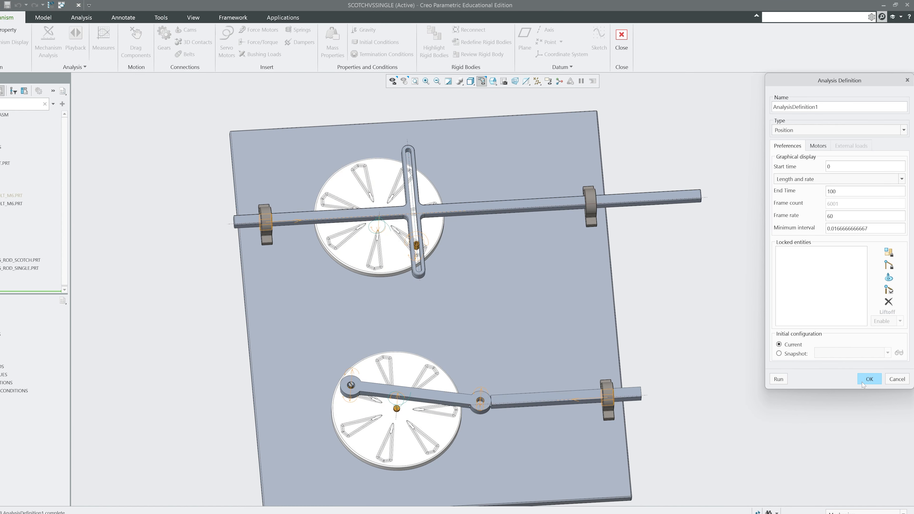
left_click(869, 379)
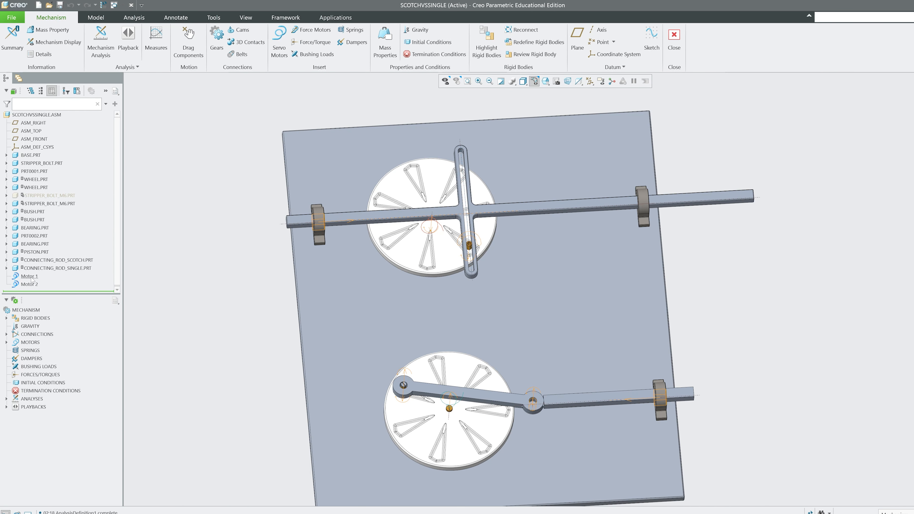
Step: Inspect the definitions of Motor 1 and Motor 2 to compare their driven quantities and profiles
right_click(32, 279)
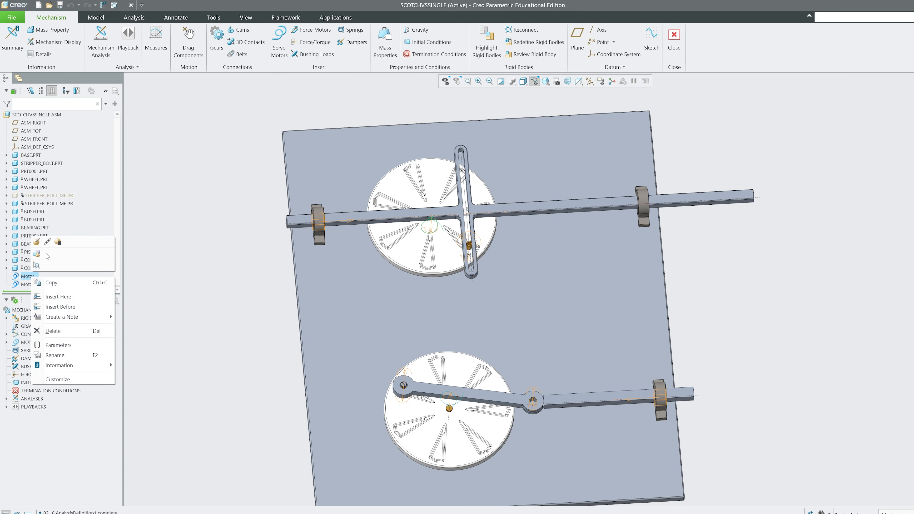
left_click(37, 242)
left_click(212, 68)
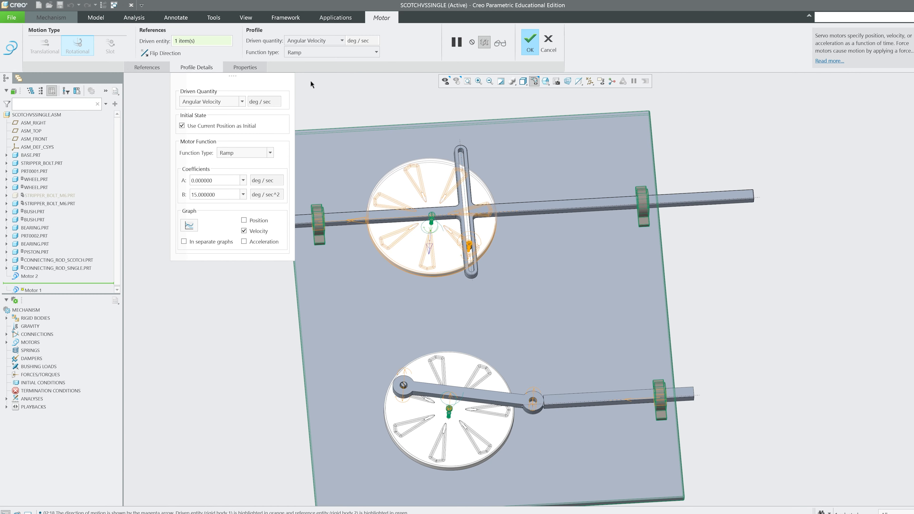
left_click(529, 48)
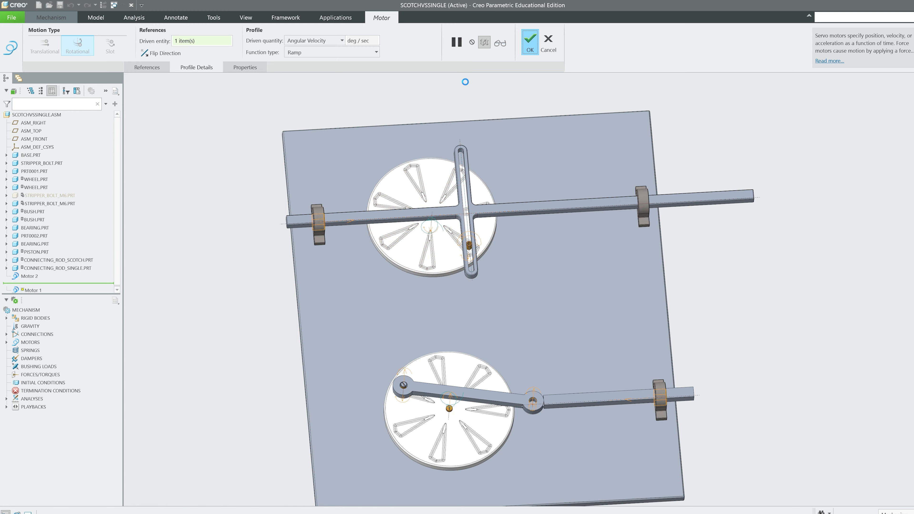
left_click(32, 284)
left_click(38, 248)
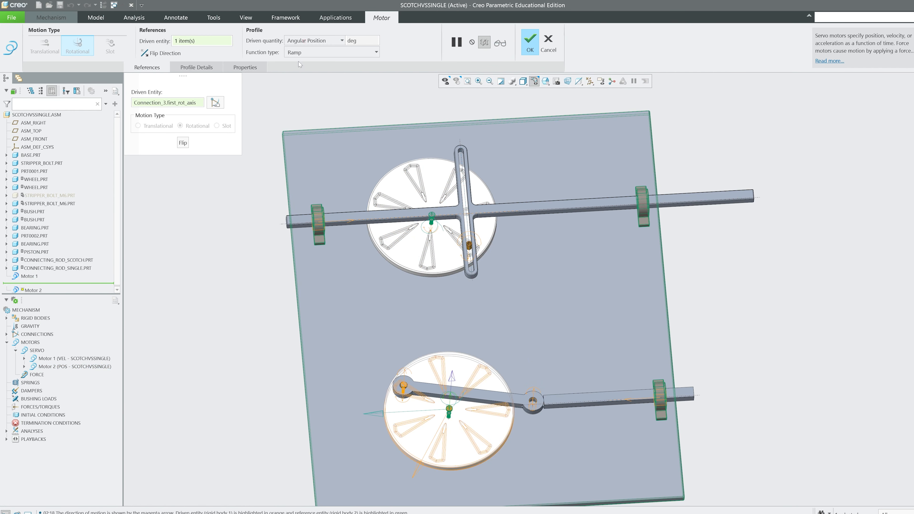
left_click(313, 41)
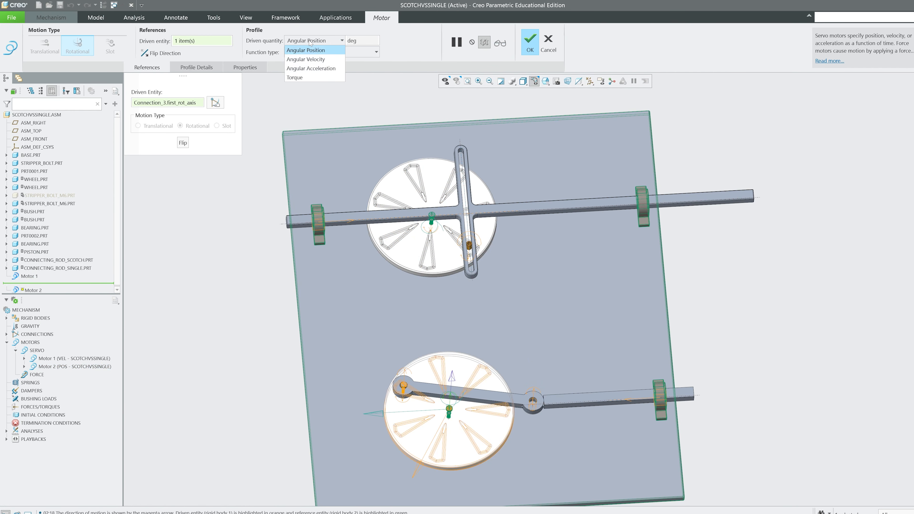
left_click(250, 198)
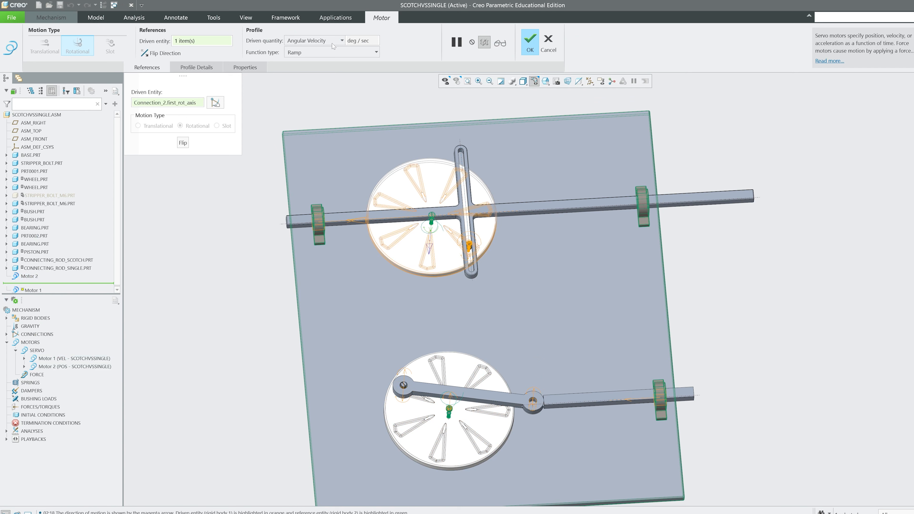
Step: Redefine Motor 1 to drive Angular Position with ramp coefficient B set to 50 deg/sec, and accept it
left_click(332, 44)
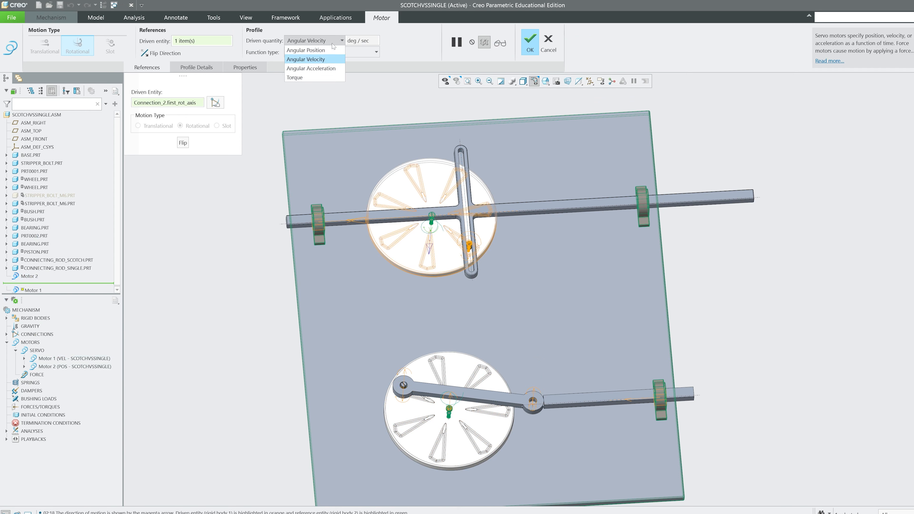
left_click(323, 50)
left_click(197, 67)
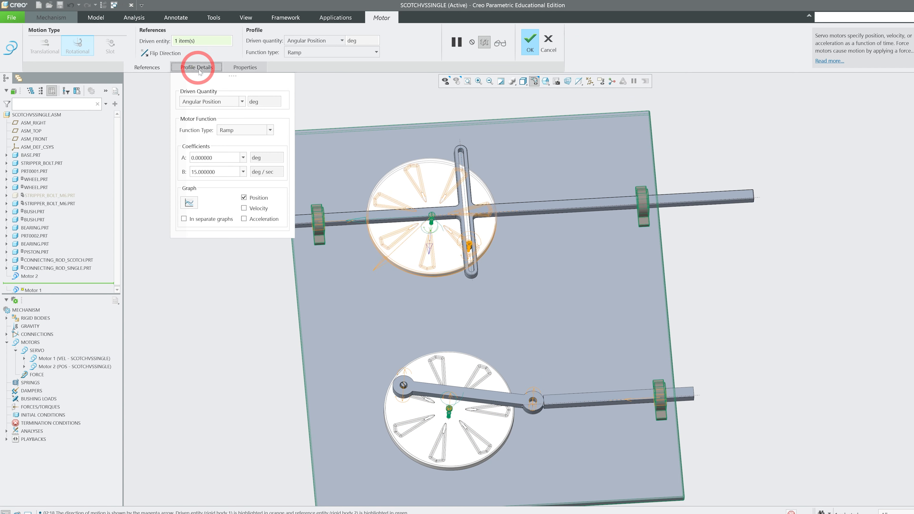
left_click(194, 172)
left_click(192, 172)
key("BackSpace")
key("BackSpace")
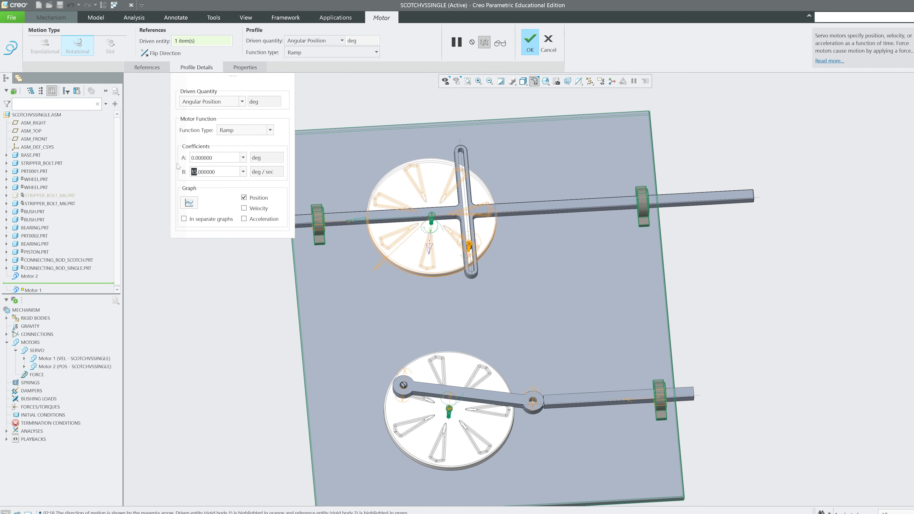
type("30")
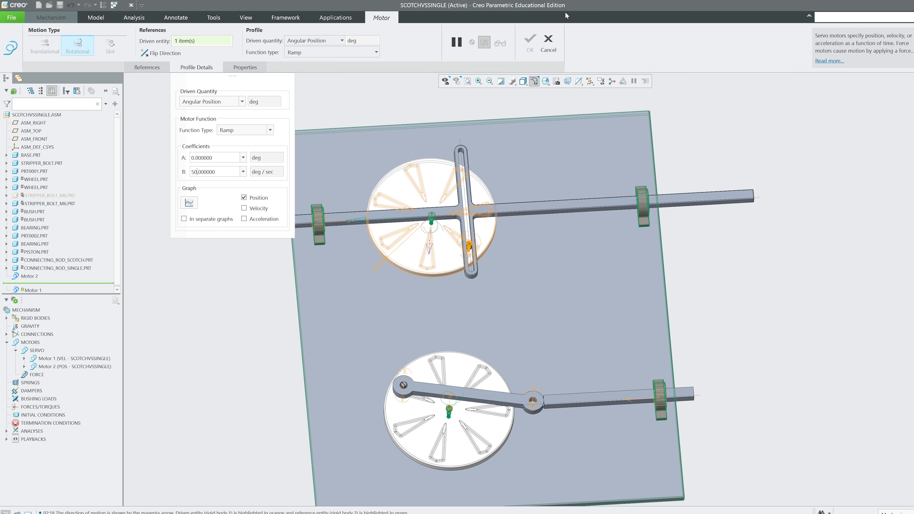
left_click(531, 39)
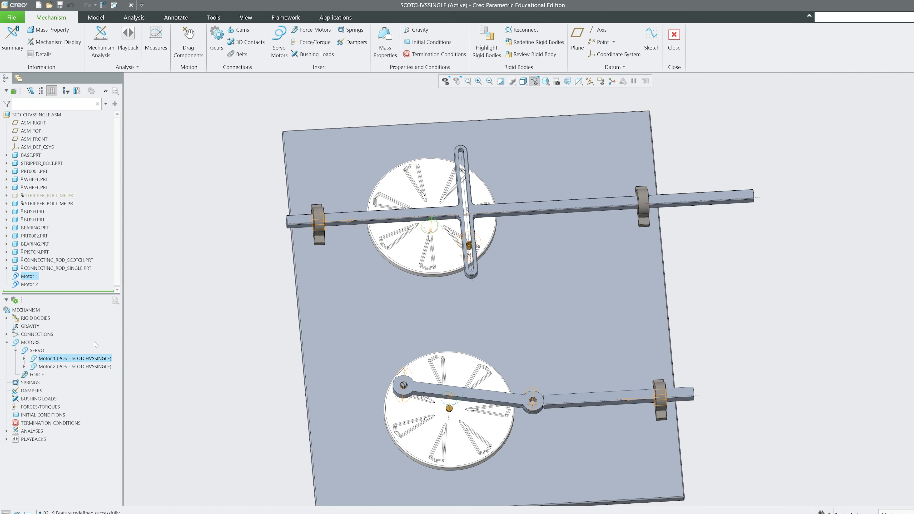
Step: Redefine Motor 2 with ramp coefficient B set to 50 deg/sec and accept it
right_click(77, 370)
left_click(83, 337)
left_click(197, 67)
double_click(203, 172)
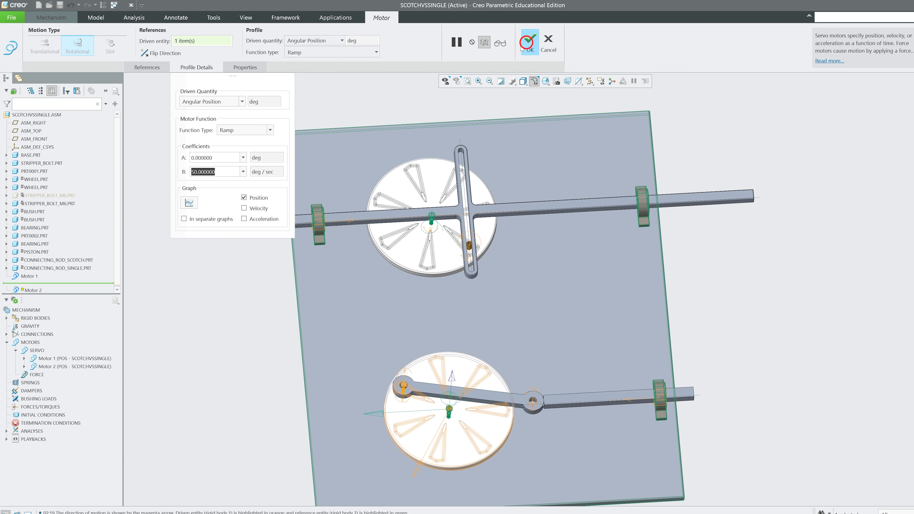
left_click(530, 42)
Step: Orient the view normal to the base plate's top face and enlarge the graphics area by narrowing and hiding the model tree
left_click(313, 154)
left_click(327, 140)
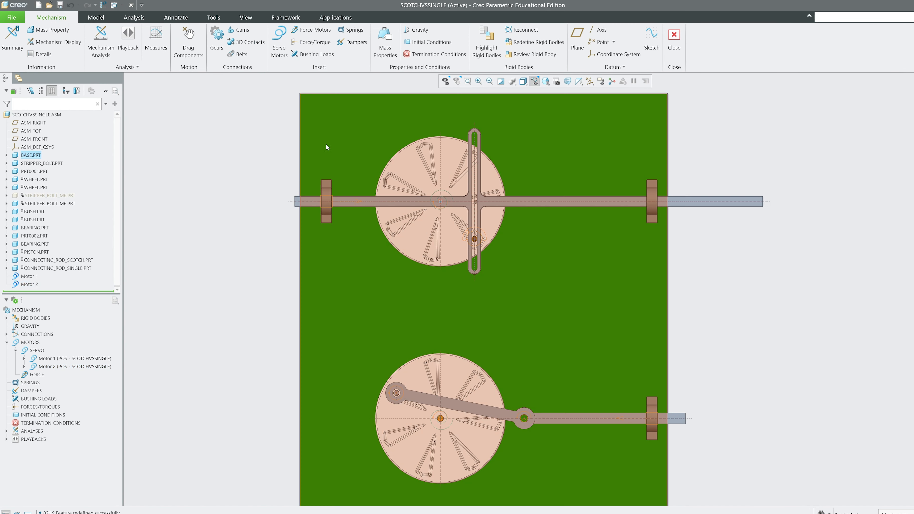
left_click(234, 139)
scroll(256, 171, "up", 1)
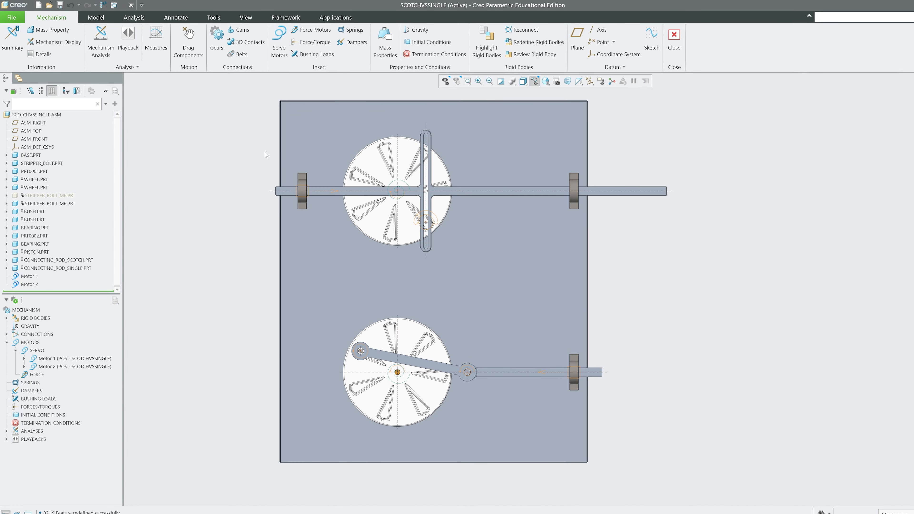
double_click(63, 18)
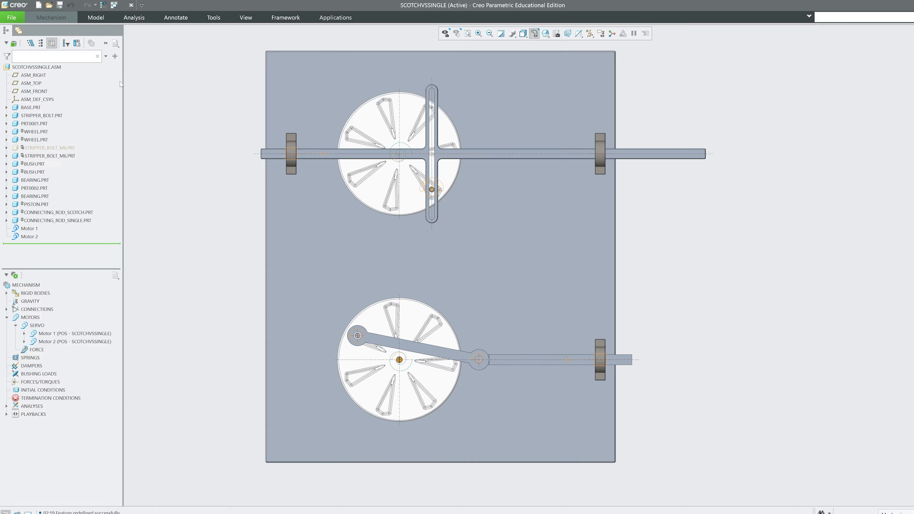
left_click_drag(123, 82, 78, 83)
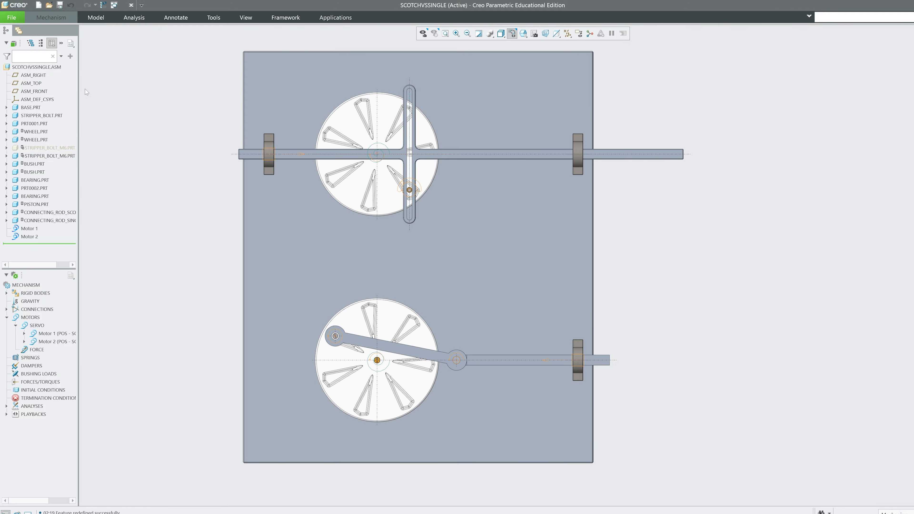
left_click(28, 512)
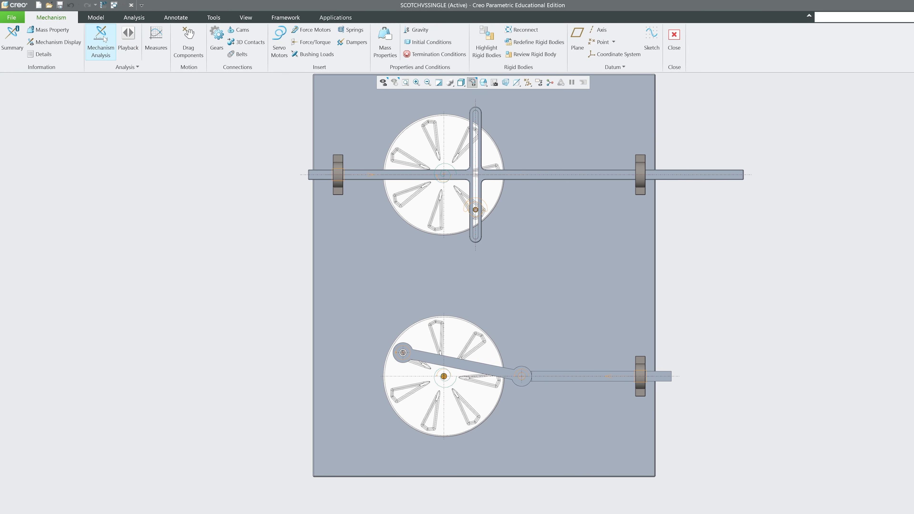
Step: Define a second position analysis with end time 100 and frame rate 60, checking its motor list
left_click(101, 39)
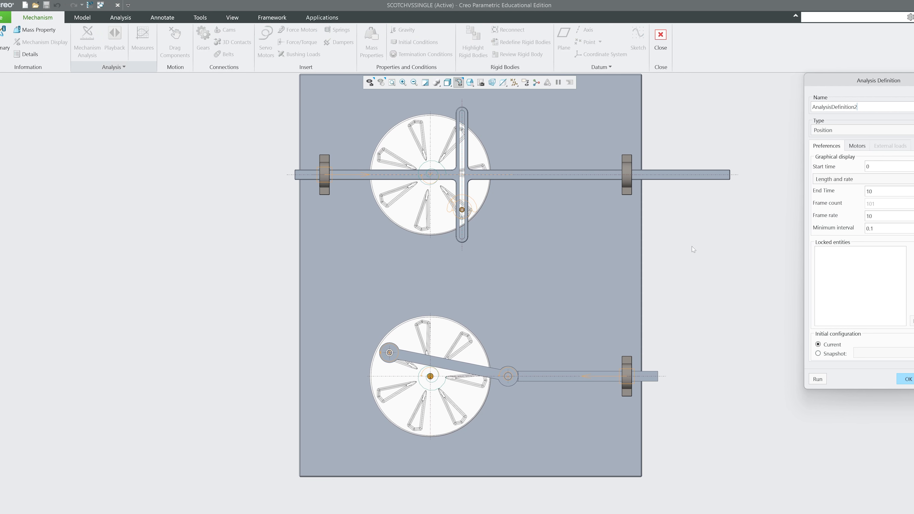
double_click(830, 216)
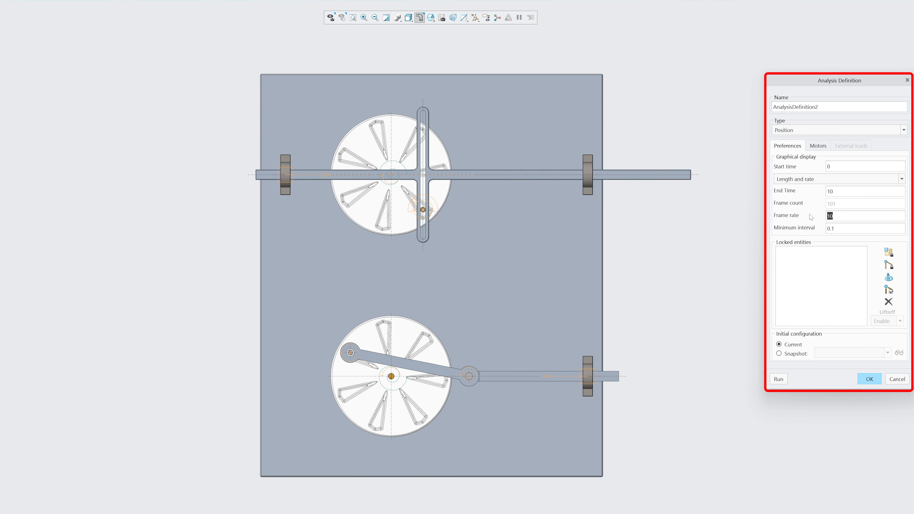
type("60")
left_click(827, 146)
left_click(795, 147)
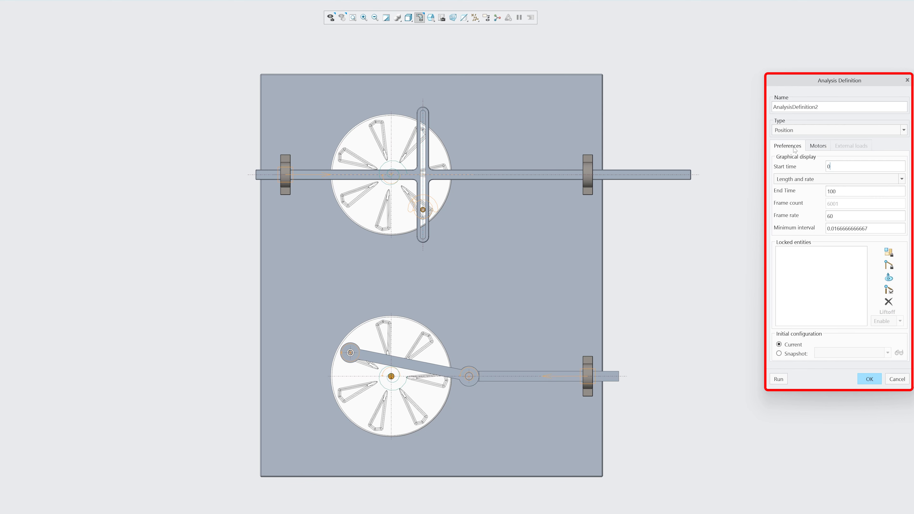
Step: Rotate both wheels so their crank pins sit at the same angle, level with the wheel centers on the side facing the rods' free ends
middle_click(415, 342)
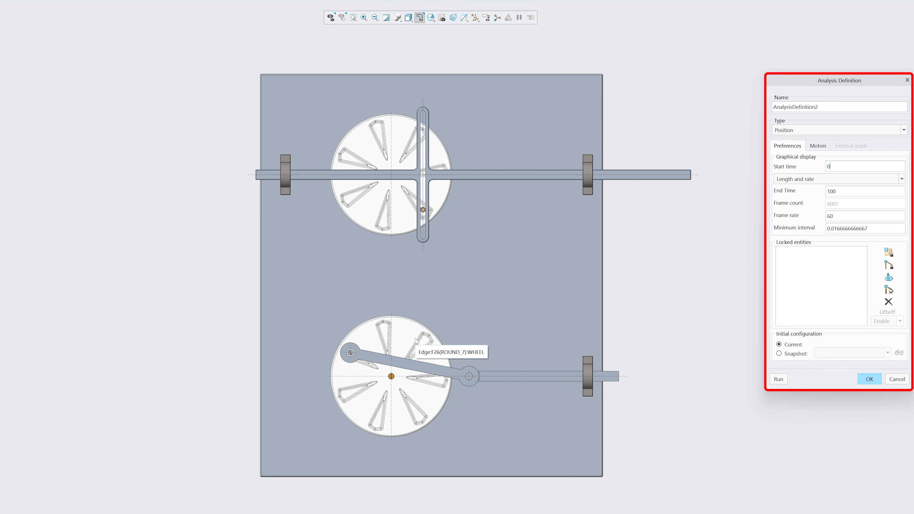
left_click_drag(405, 155, 383, 139, "ctrl+alt")
mouse_move(421, 343)
left_mouse_down("ctrl+alt")
mouse_move(347, 384)
mouse_move(358, 409)
mouse_move(379, 419)
mouse_move(364, 513)
mouse_move(379, 511)
left_mouse_up("ctrl+alt")
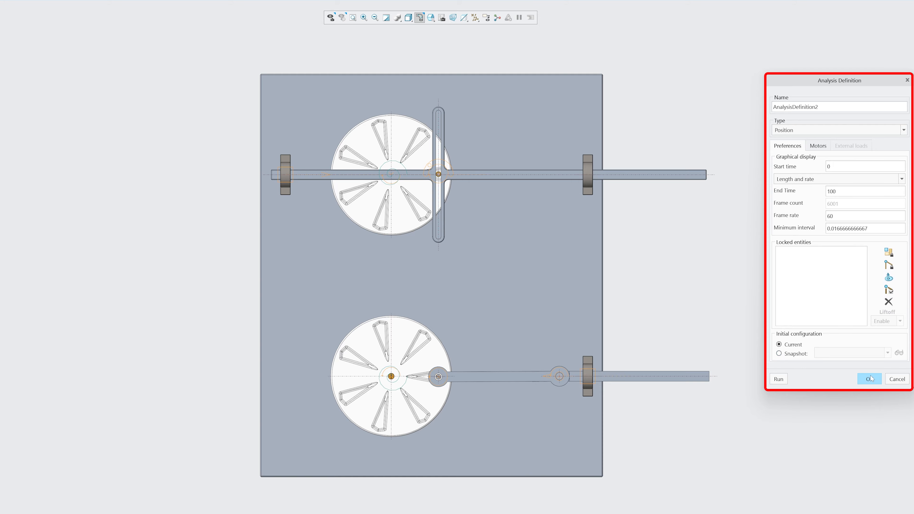
Step: Run the second analysis, then dismiss its definition dialog and leave full-screen display
left_click(780, 379)
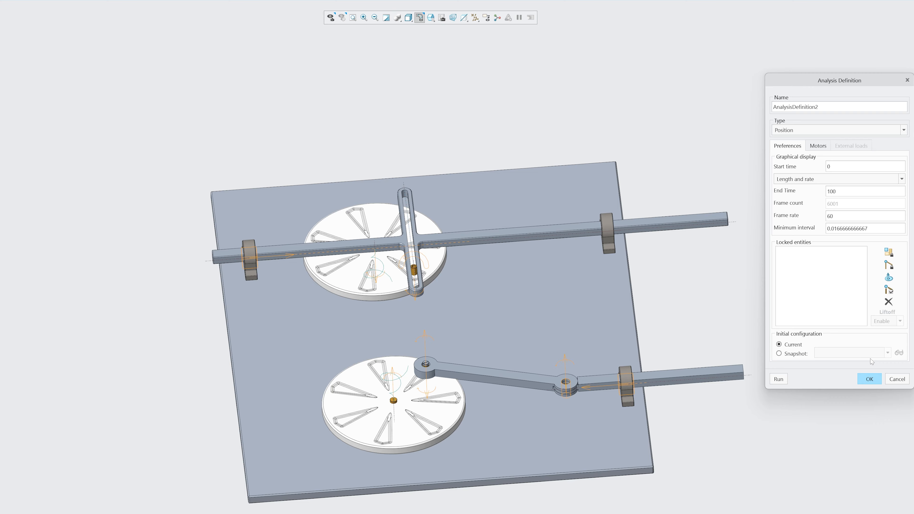
left_click(896, 379)
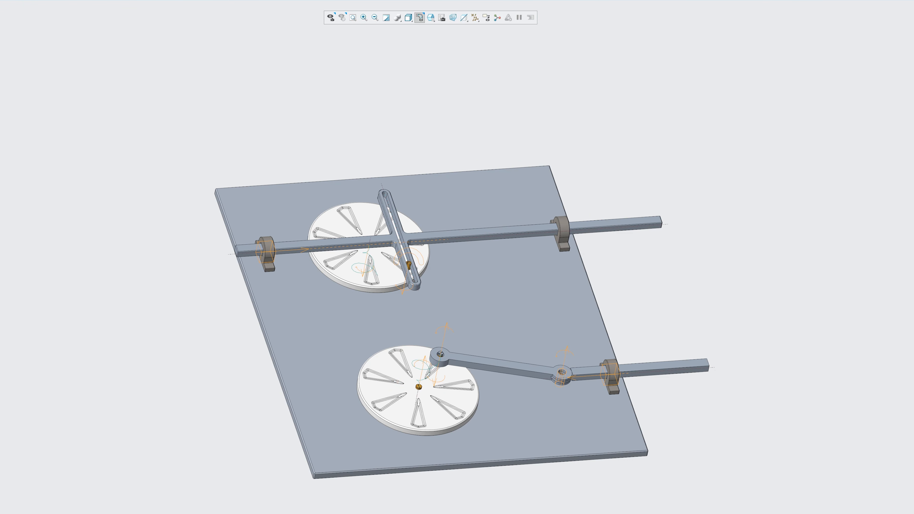
key("F11")
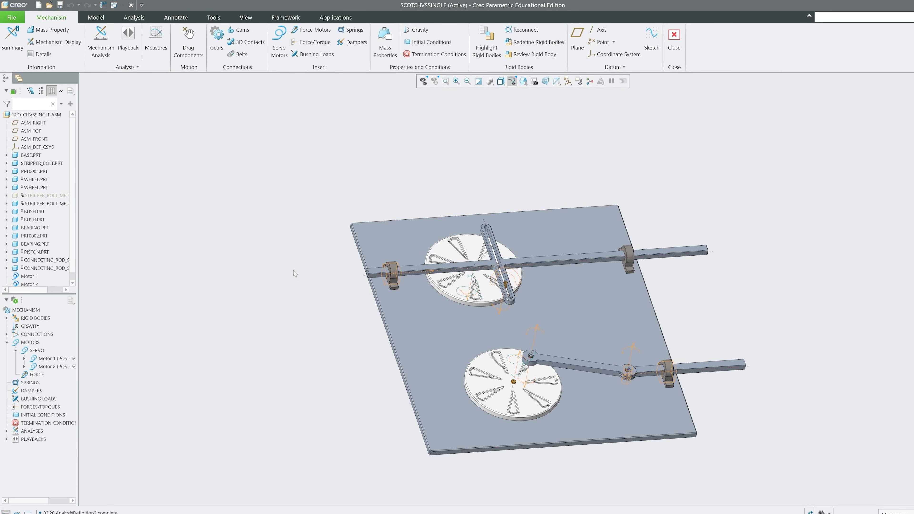
Step: Edit Motor 2 to reverse its rotation direction, accept the change, and return to the mechanism tools
left_click(54, 366)
left_click(63, 328)
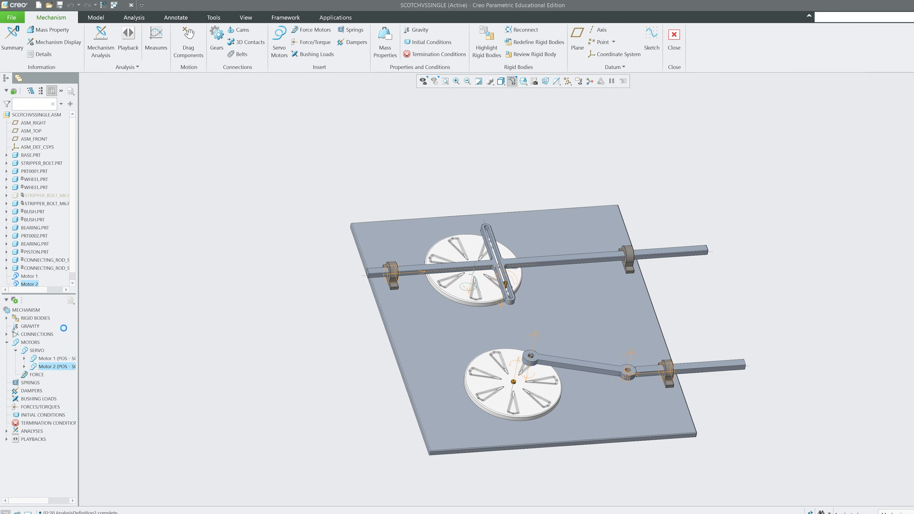
left_click(144, 53)
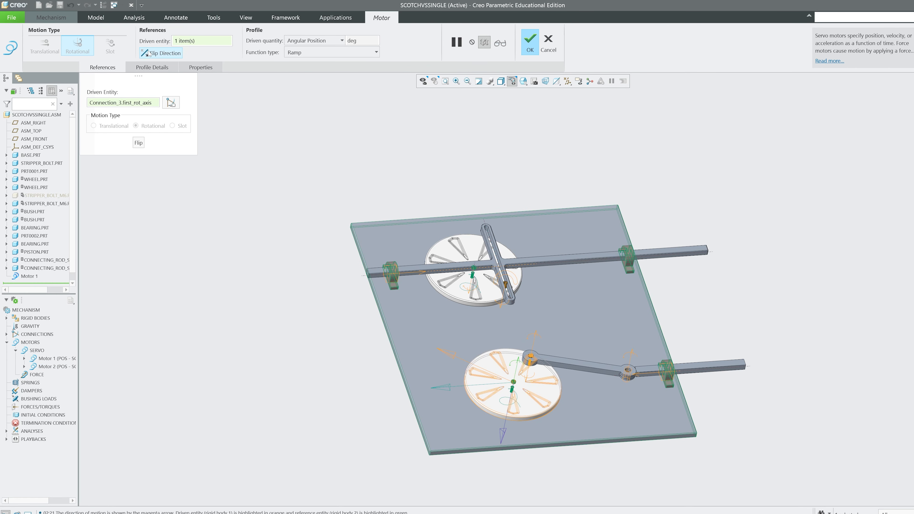
left_click(531, 43)
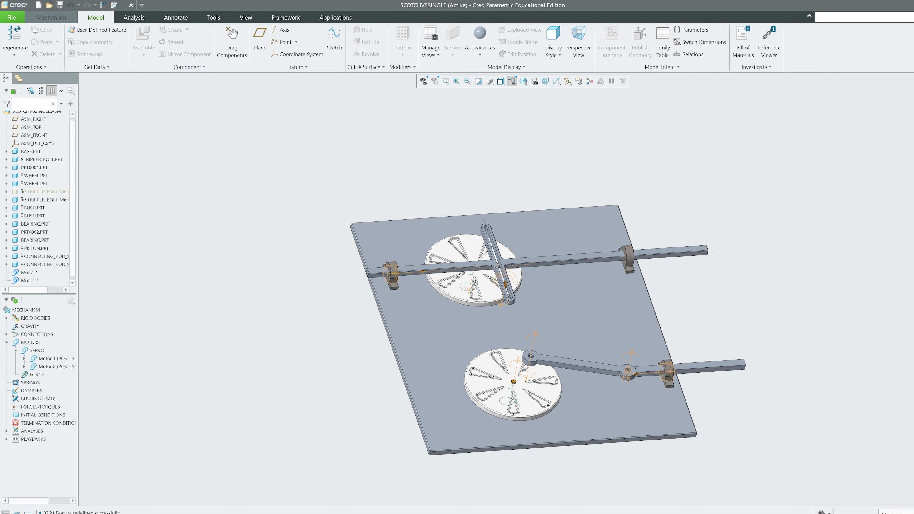
left_click(56, 22)
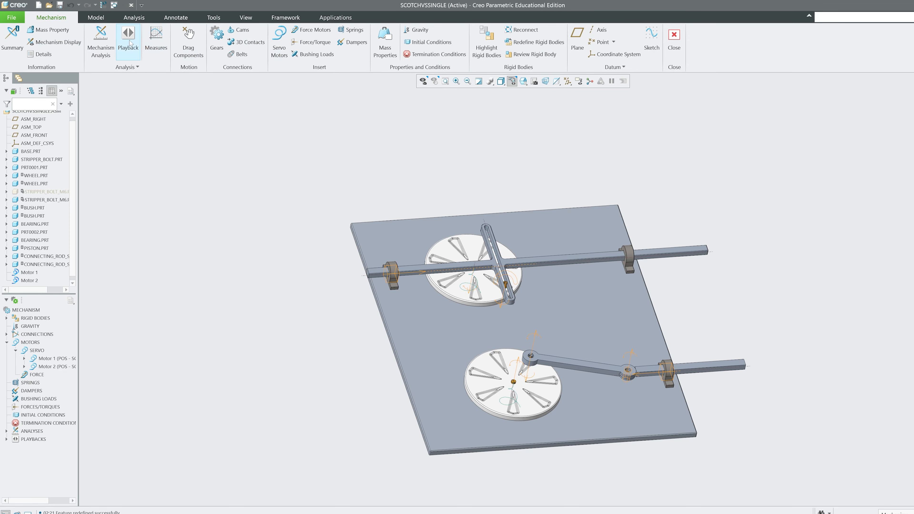
left_click(112, 39)
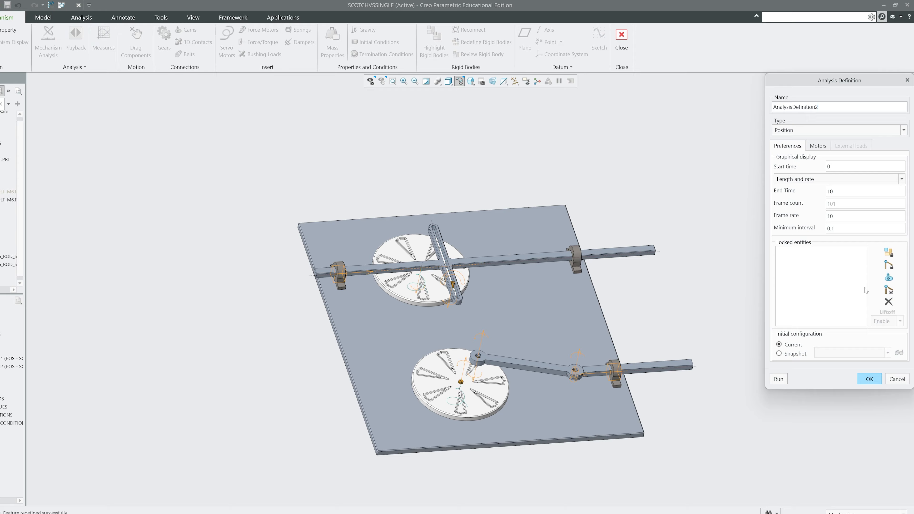
left_click(822, 146)
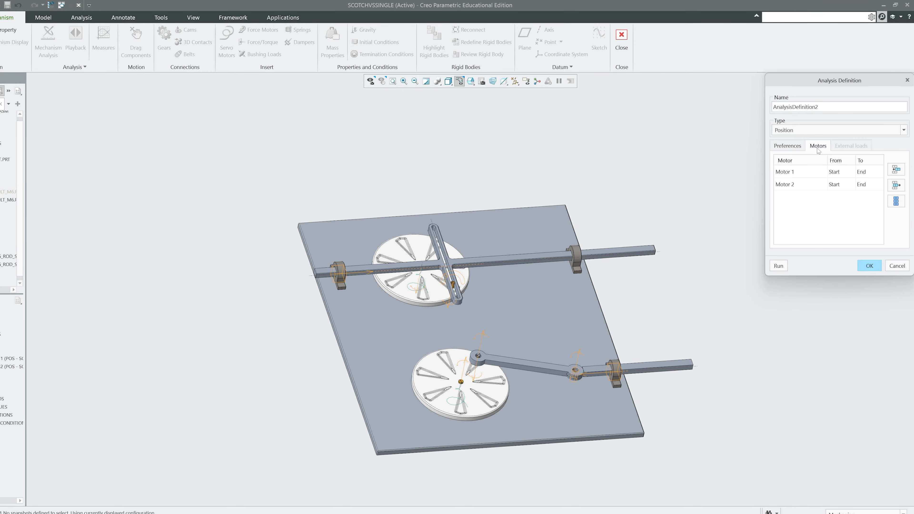
left_click(790, 146)
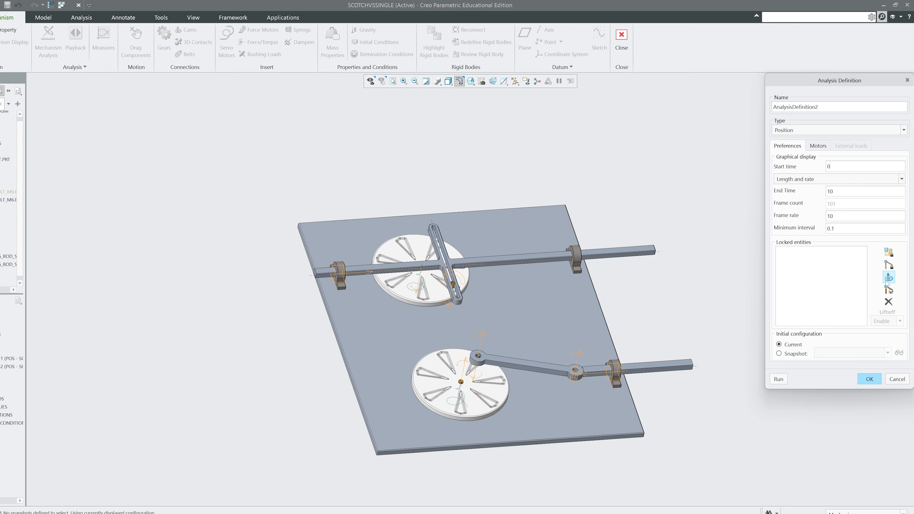
left_click(897, 379)
Step: Search the available commands for "sna" and try to create a snapshot of the current mechanism position
type("s")
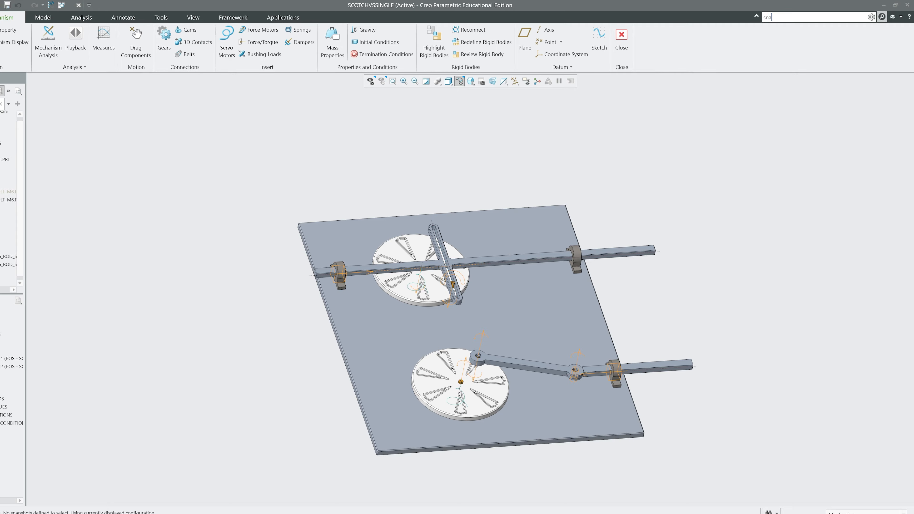
key("BackSpace")
scroll(470, 169, "down", 3)
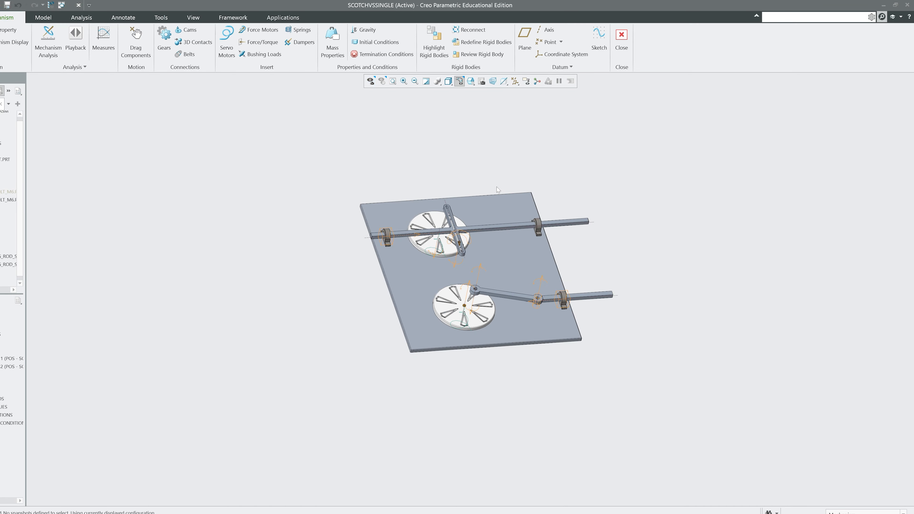
middle_click_drag(472, 173, 490, 312)
scroll(670, 223, "up", 4)
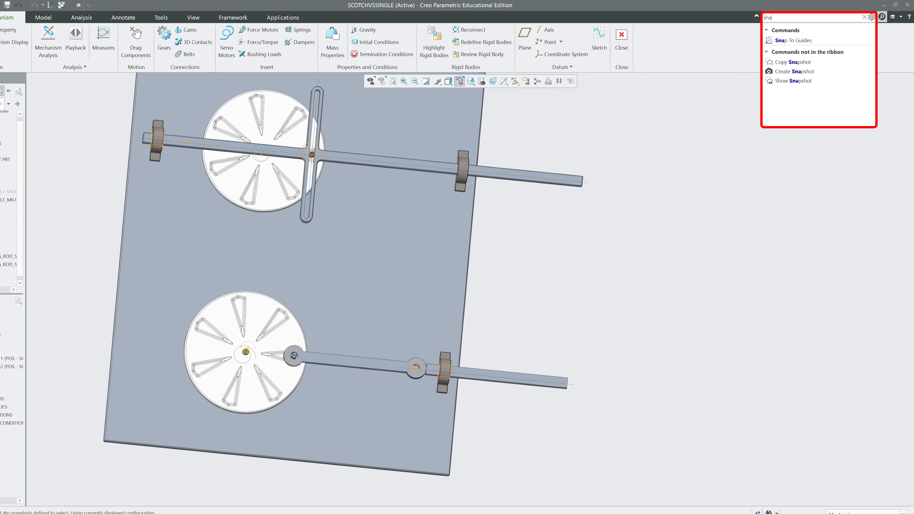
left_click(801, 71)
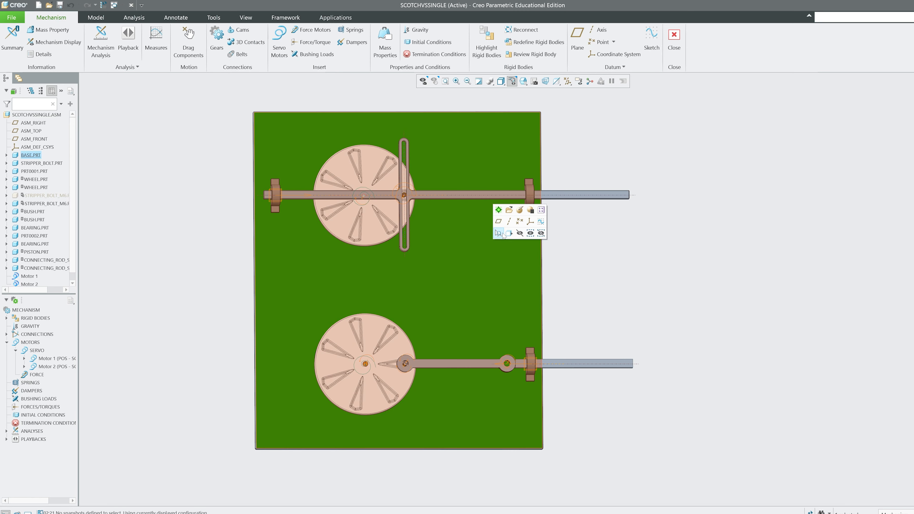
Step: Orient the view normal to the base plate's top face and collapse the ribbon to enlarge the graphics area
left_click(508, 234)
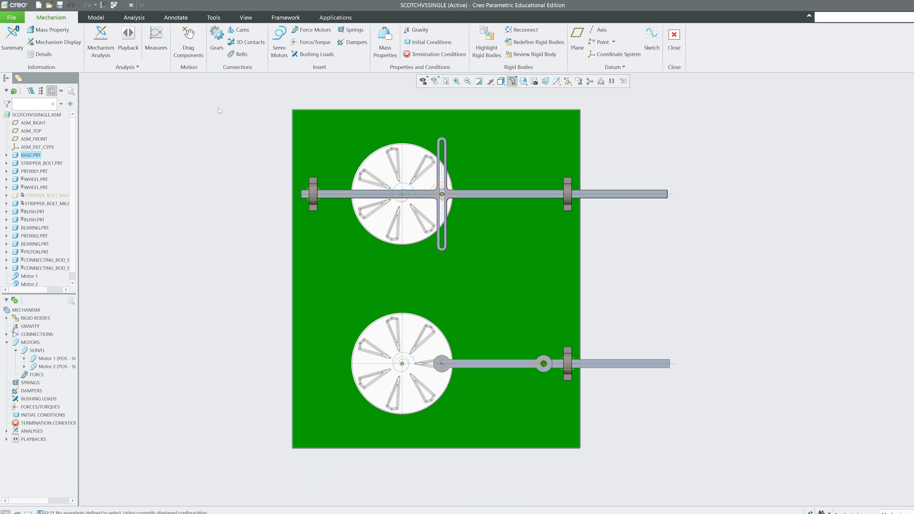
double_click(66, 16)
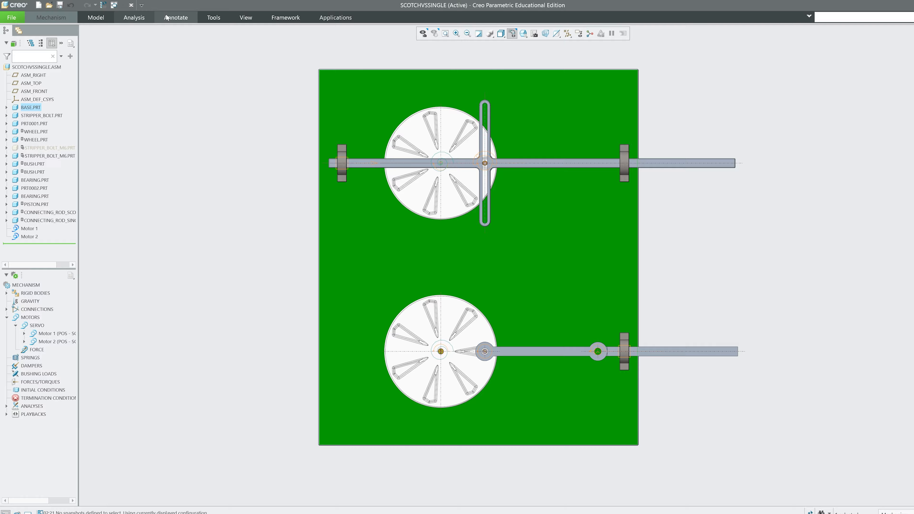
left_click(176, 17)
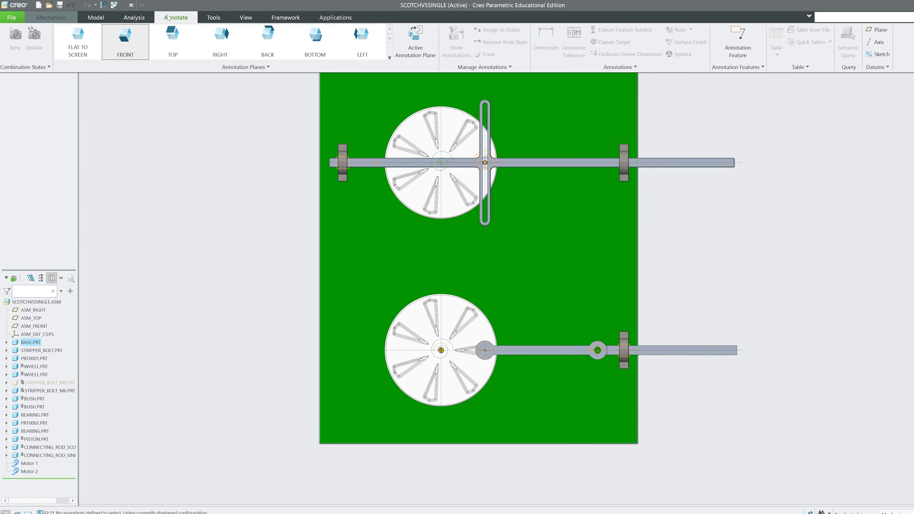
left_click(94, 18)
left_click(141, 17)
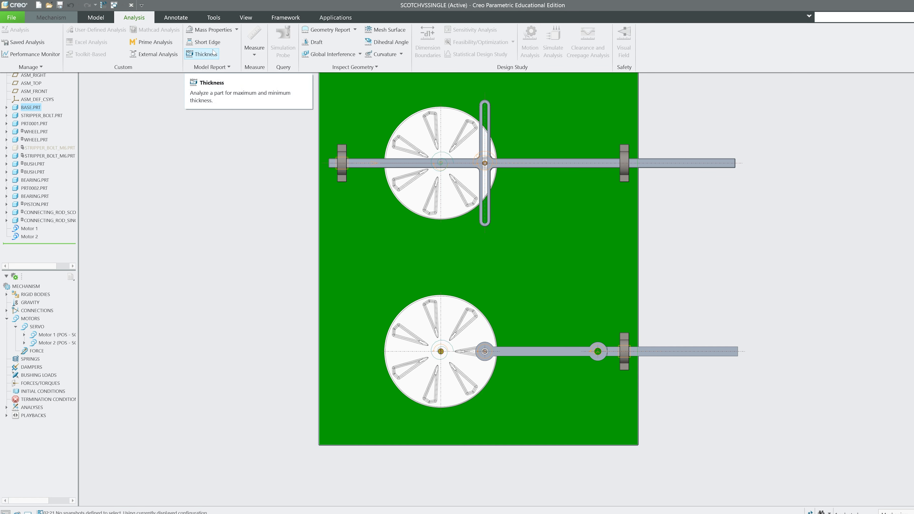
left_click(247, 17)
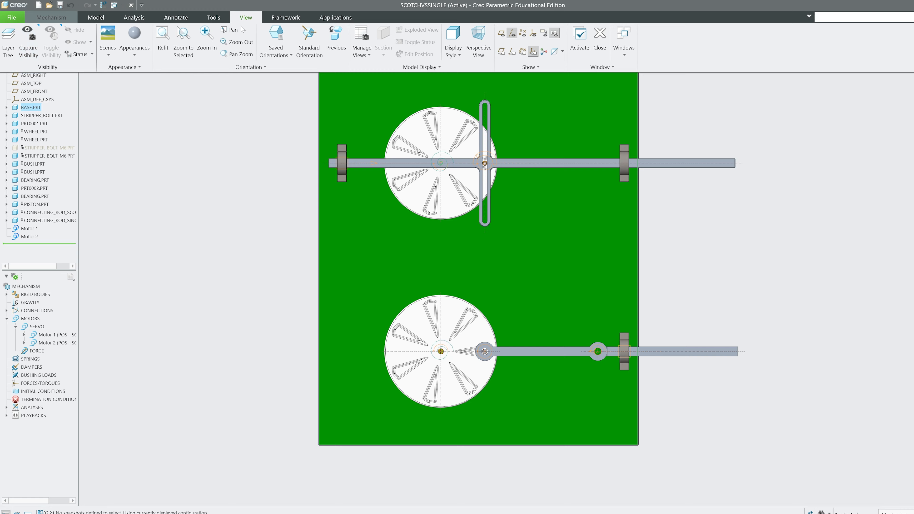
left_click(326, 19)
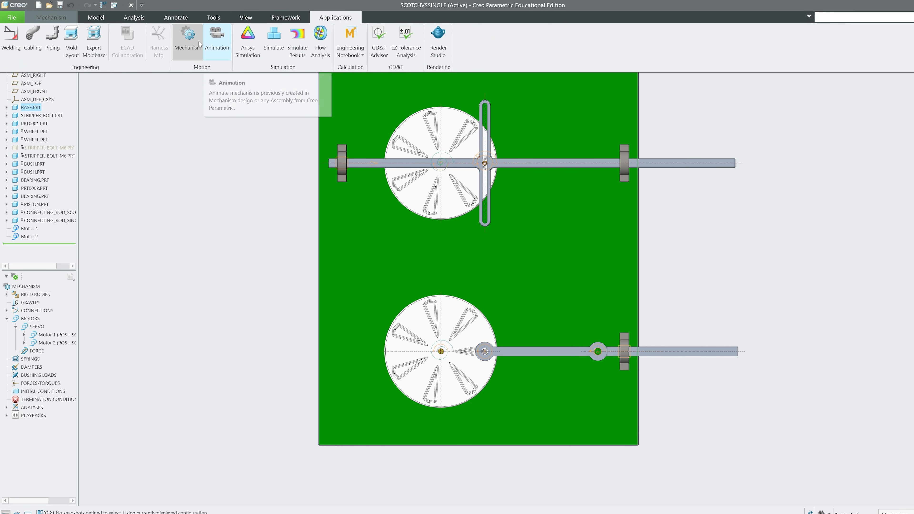
Step: Define a position analysis with end time 100 and frame rate 60, run it, and close its definition
left_click(188, 38)
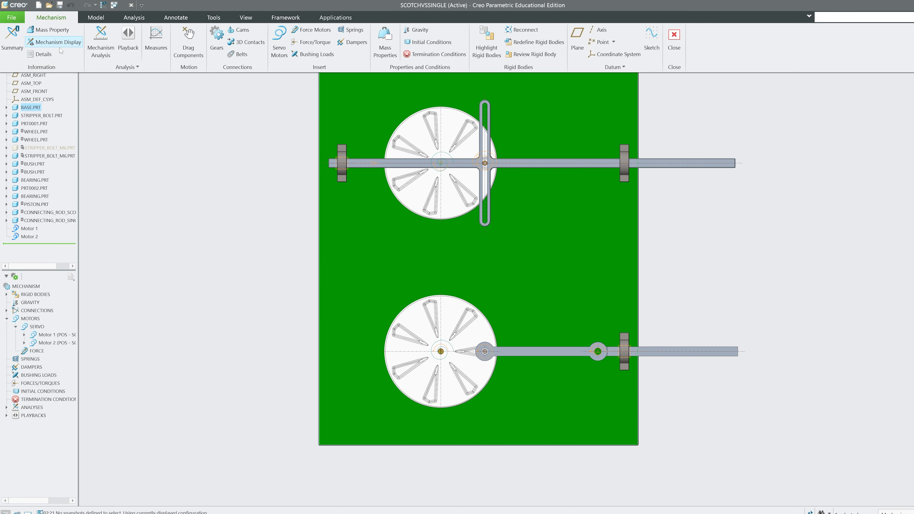
left_click(101, 38)
left_click(851, 192)
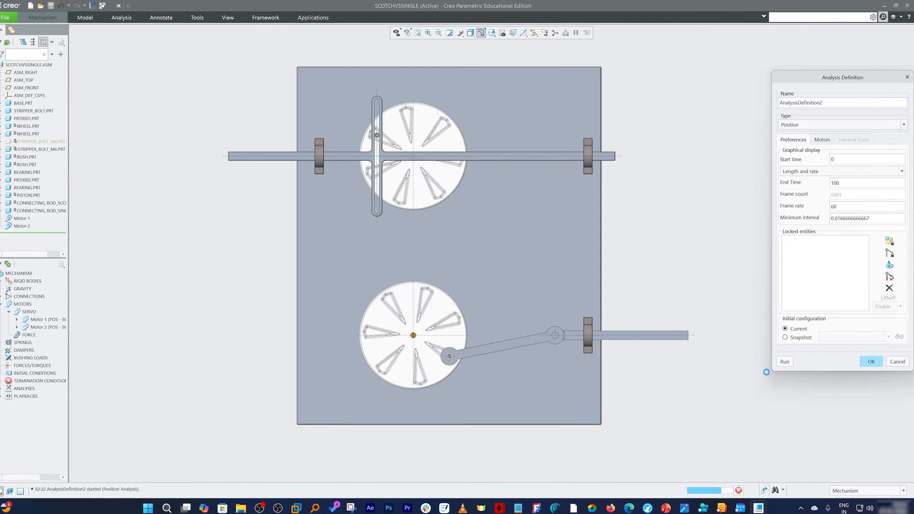
mouse_move(727, 507)
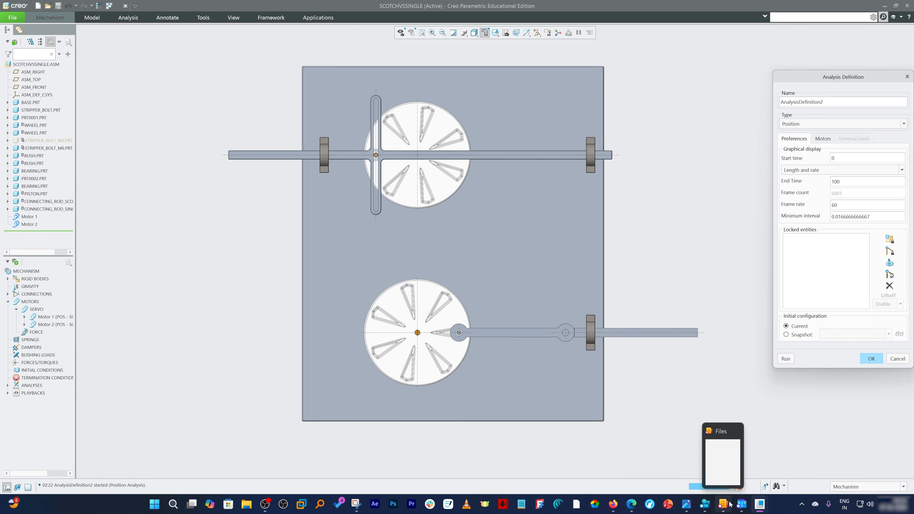
middle_click_drag(684, 307, 673, 298)
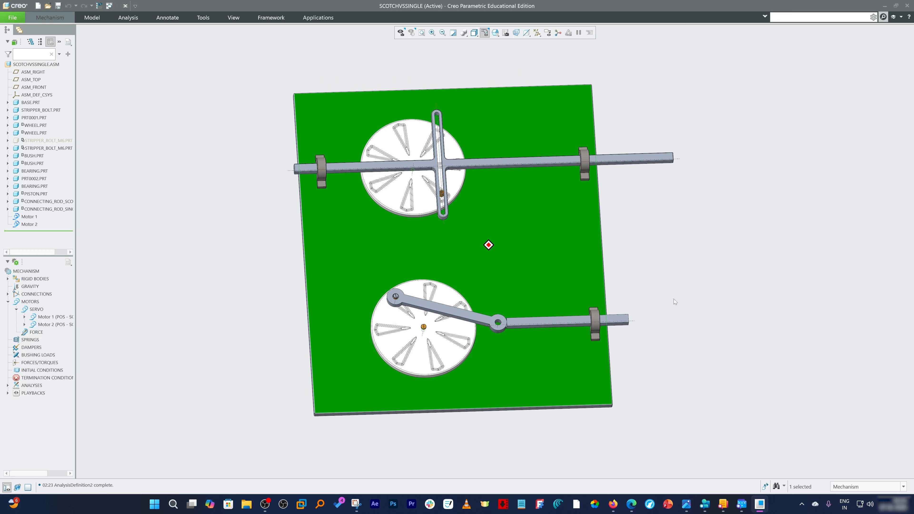
left_click(231, 250)
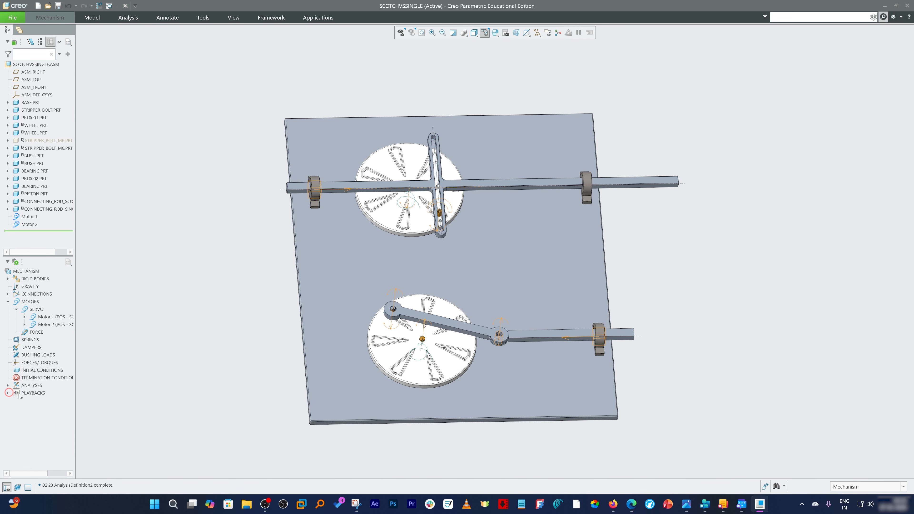
Step: Open the AnalysisDefinition2 playback, view the assembly at an angle in full-screen display, and play the animation forward
left_click(8, 393)
double_click(48, 409)
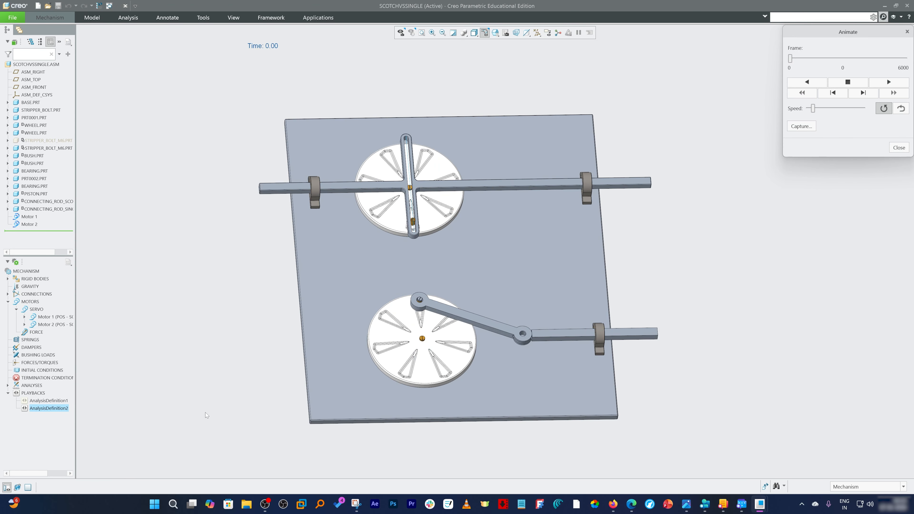
mouse_move(492, 283)
middle_mouse_down()
mouse_move(488, 266)
mouse_move(458, 267)
mouse_move(462, 277)
mouse_move(491, 271)
middle_mouse_up()
scroll(483, 271, "down", 2)
left_click(27, 488)
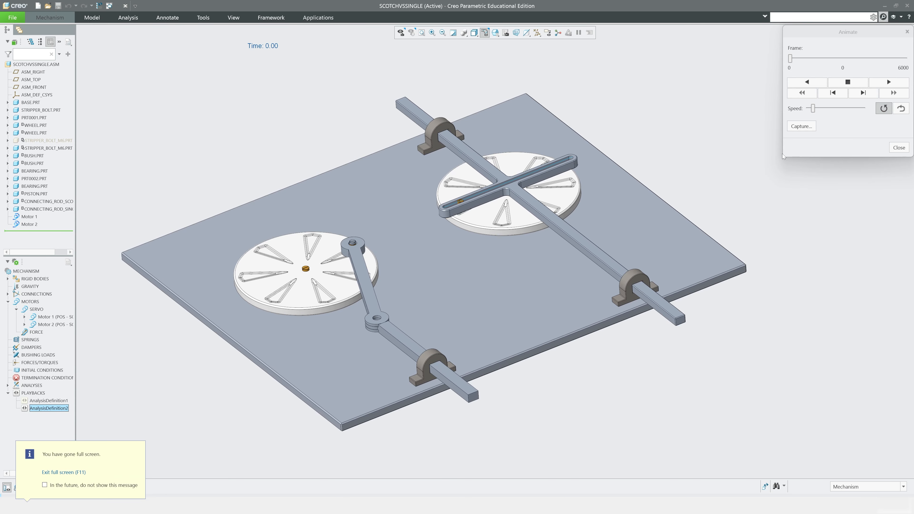
left_click(881, 83)
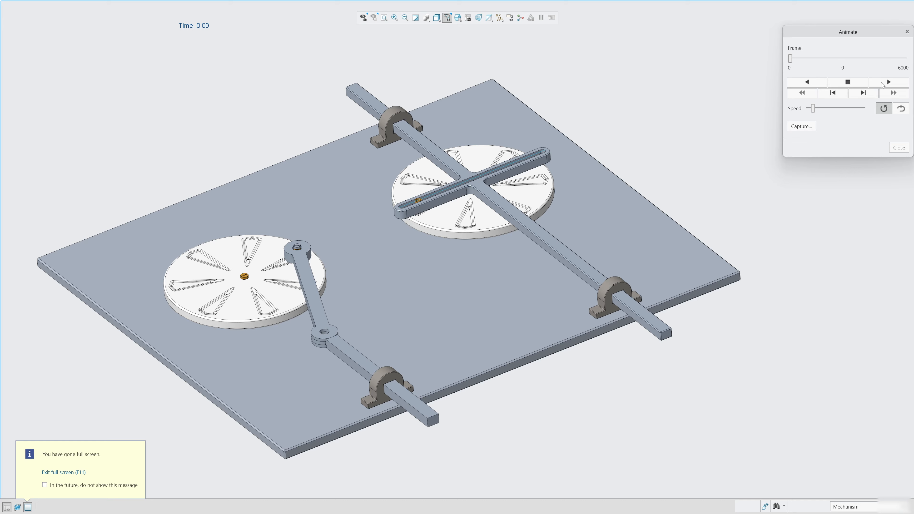